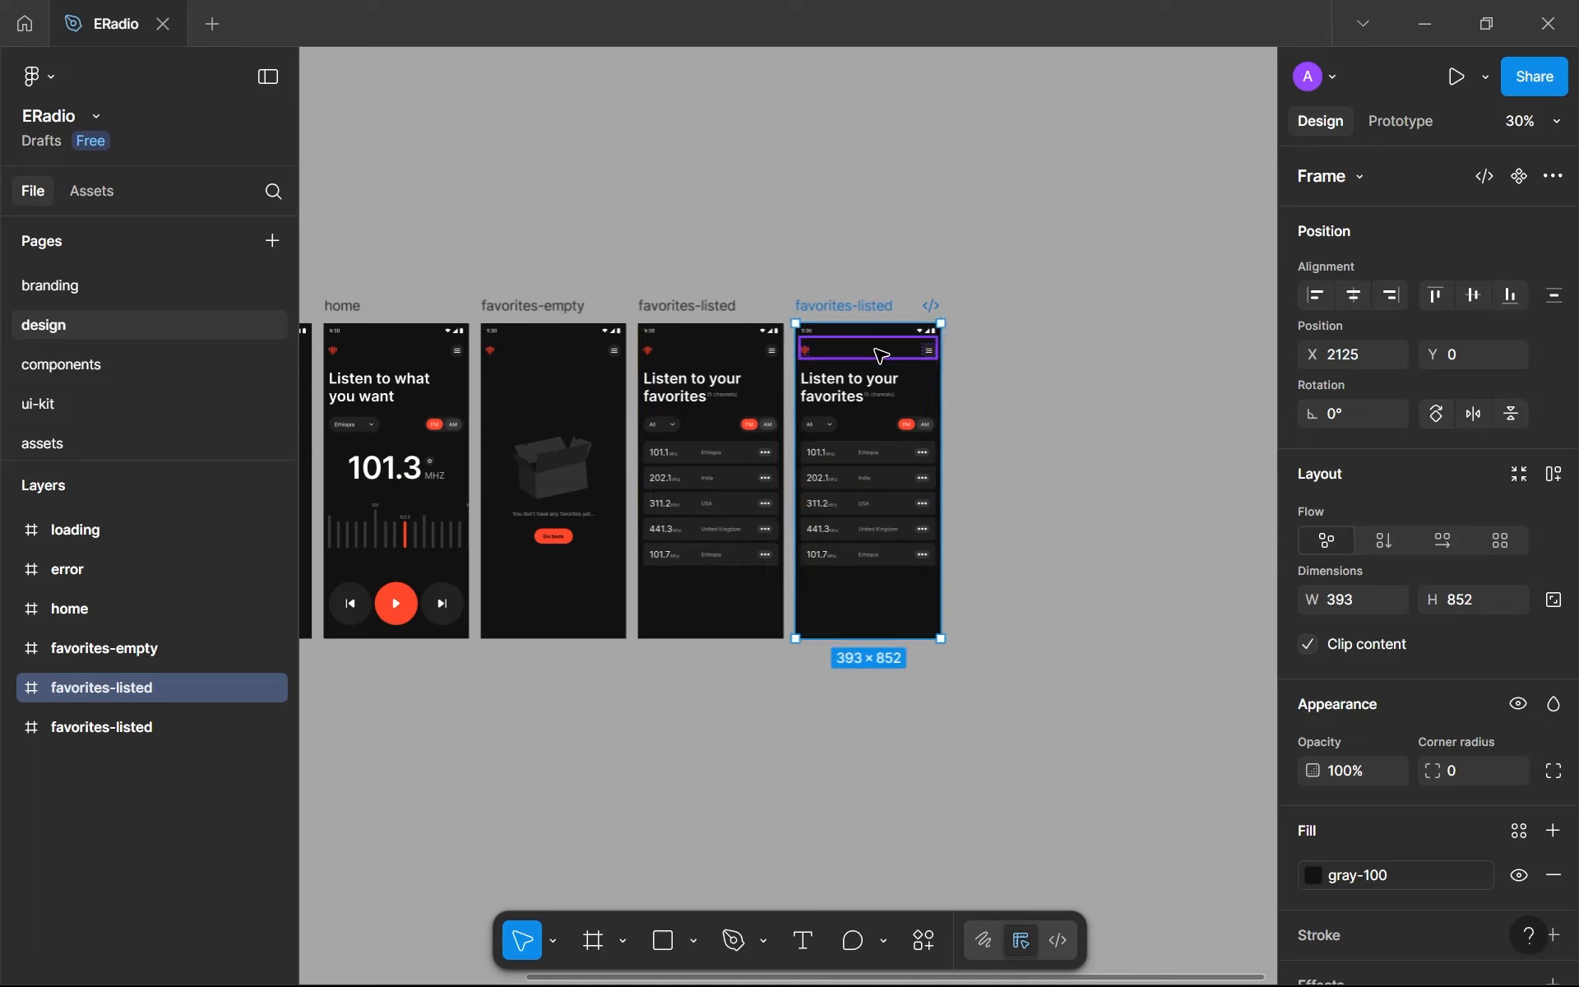
# - Rename the duplicated favorites-listed frame as splash-001
pyautogui.doubleClick(833, 300)
pyautogui.write('splash-001')
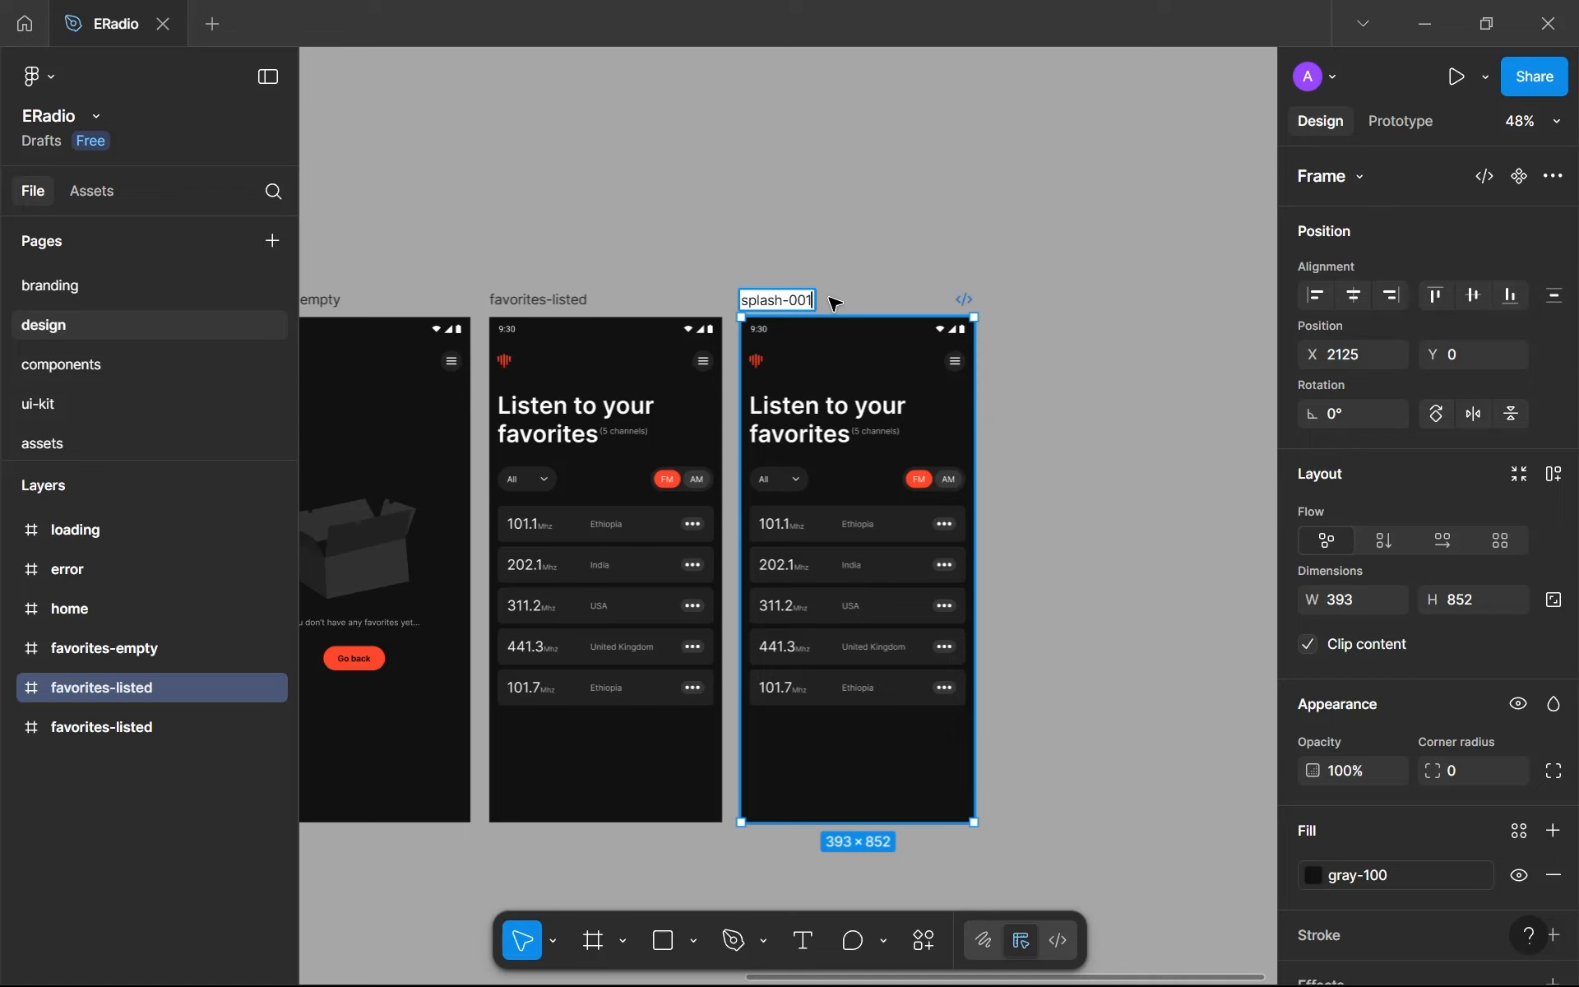
pyautogui.press('Return')
# - Delete the navbar, headline and main layers from the splash-001 frame, keeping only its status bar
pyautogui.scroll(1, 826, 432)
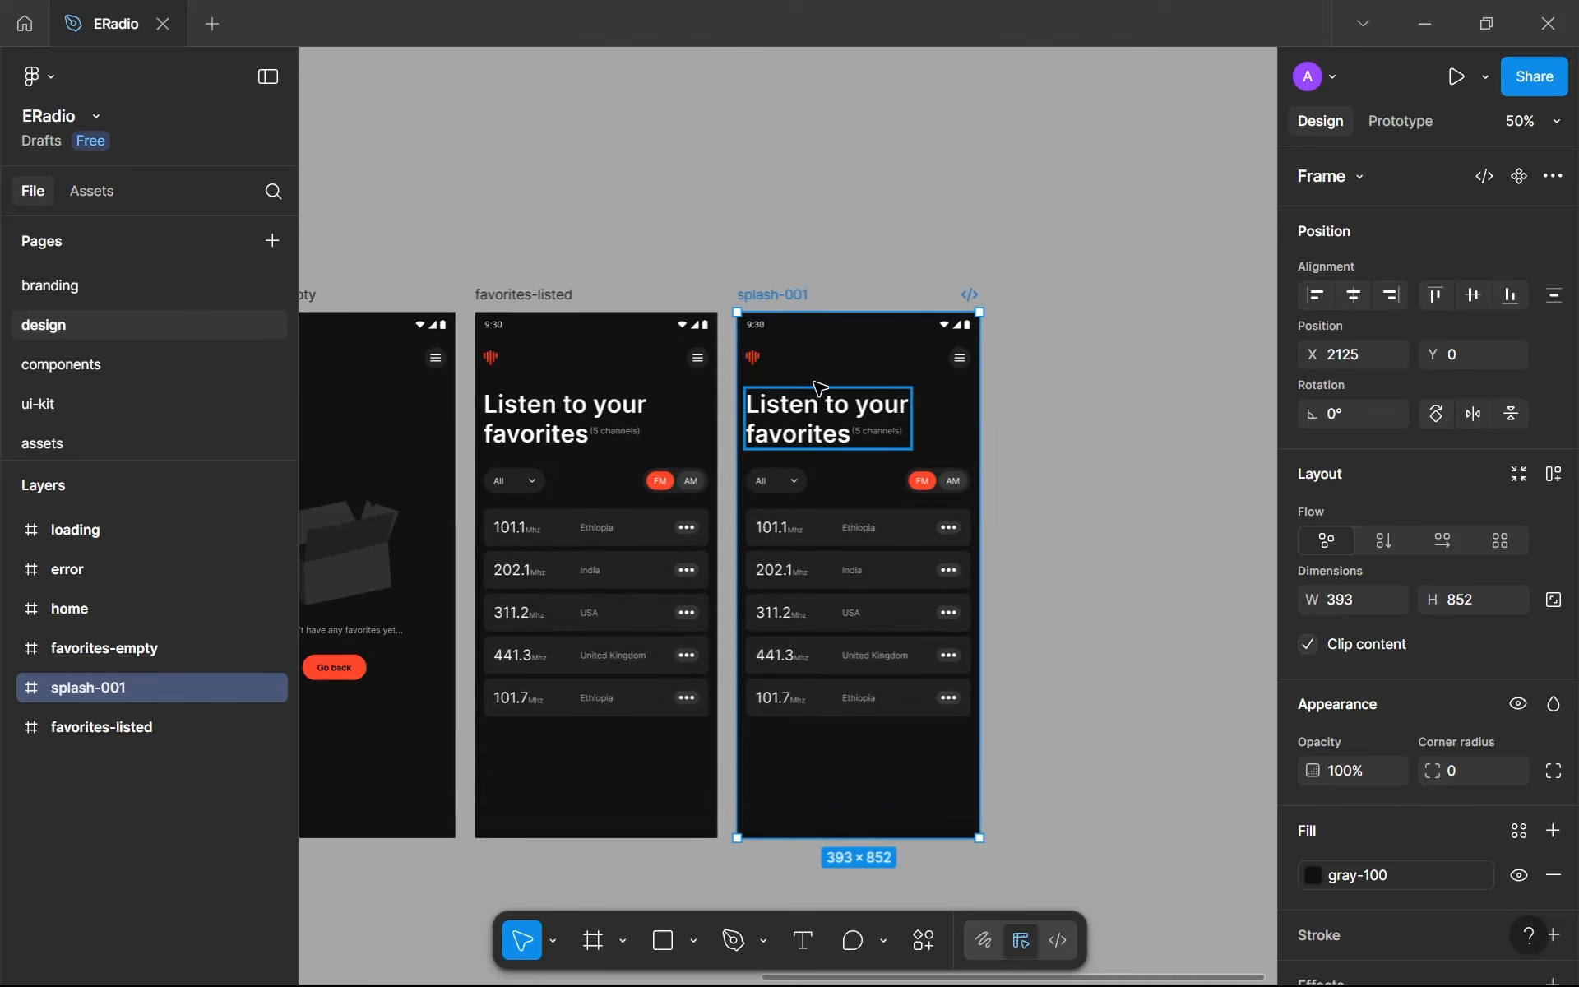
pyautogui.click(847, 356)
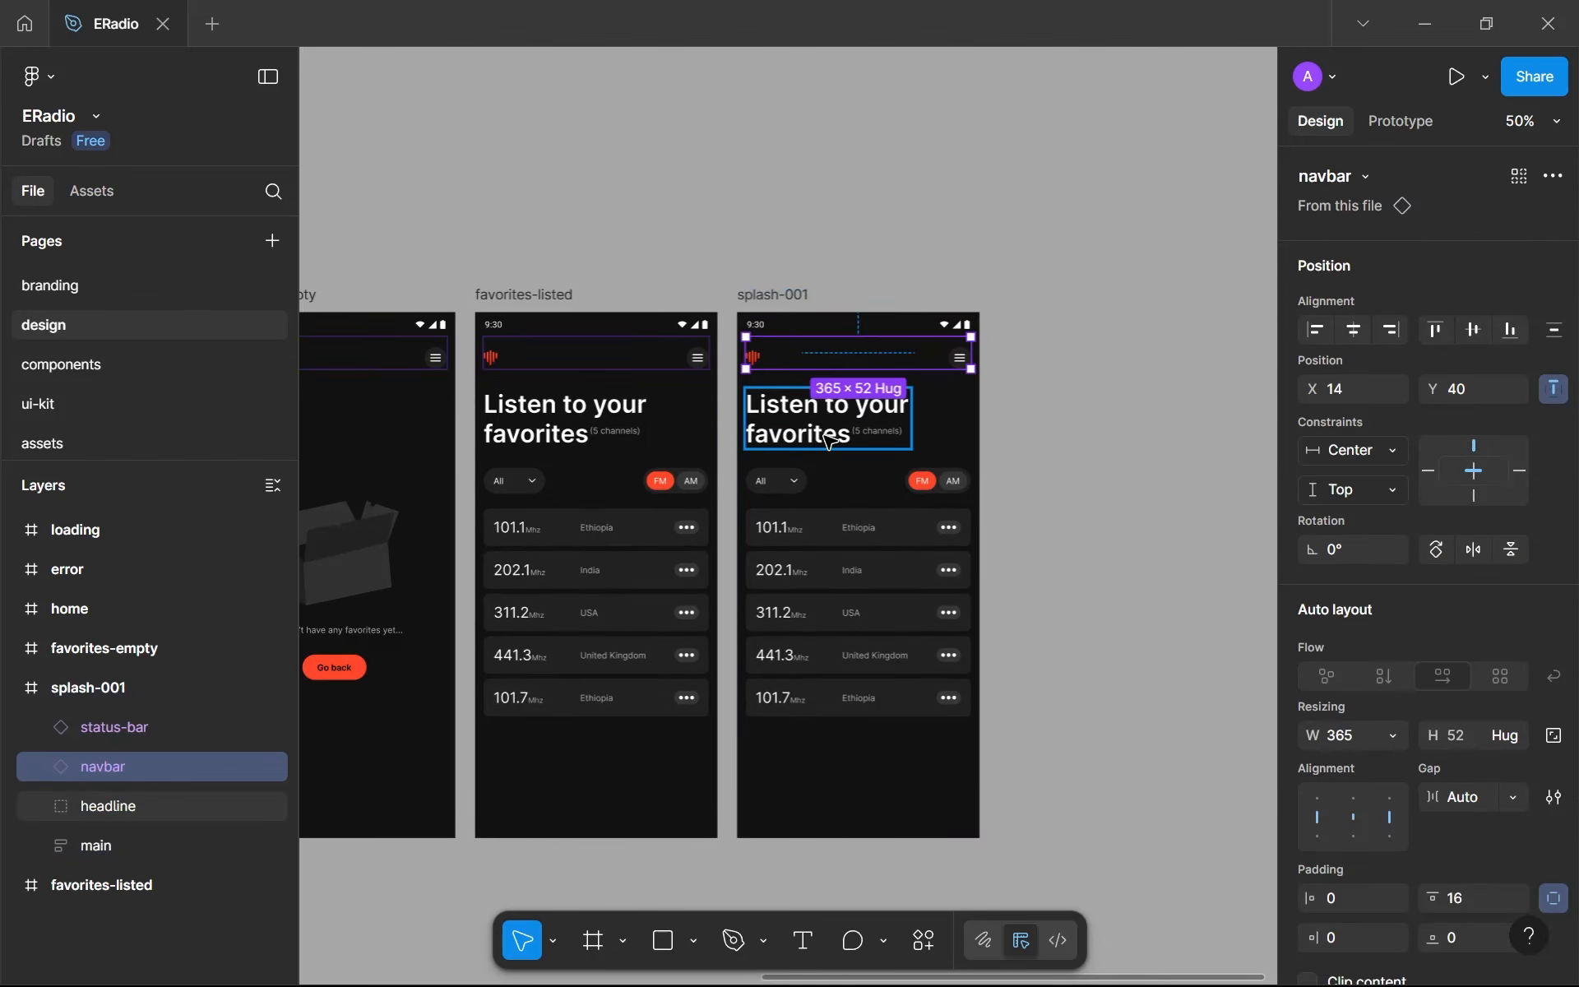
pyautogui.keyDown('shift'); pyautogui.click(825, 429); pyautogui.keyUp('shift')
pyautogui.keyDown('shift'); pyautogui.click(828, 516); pyautogui.keyUp('shift')
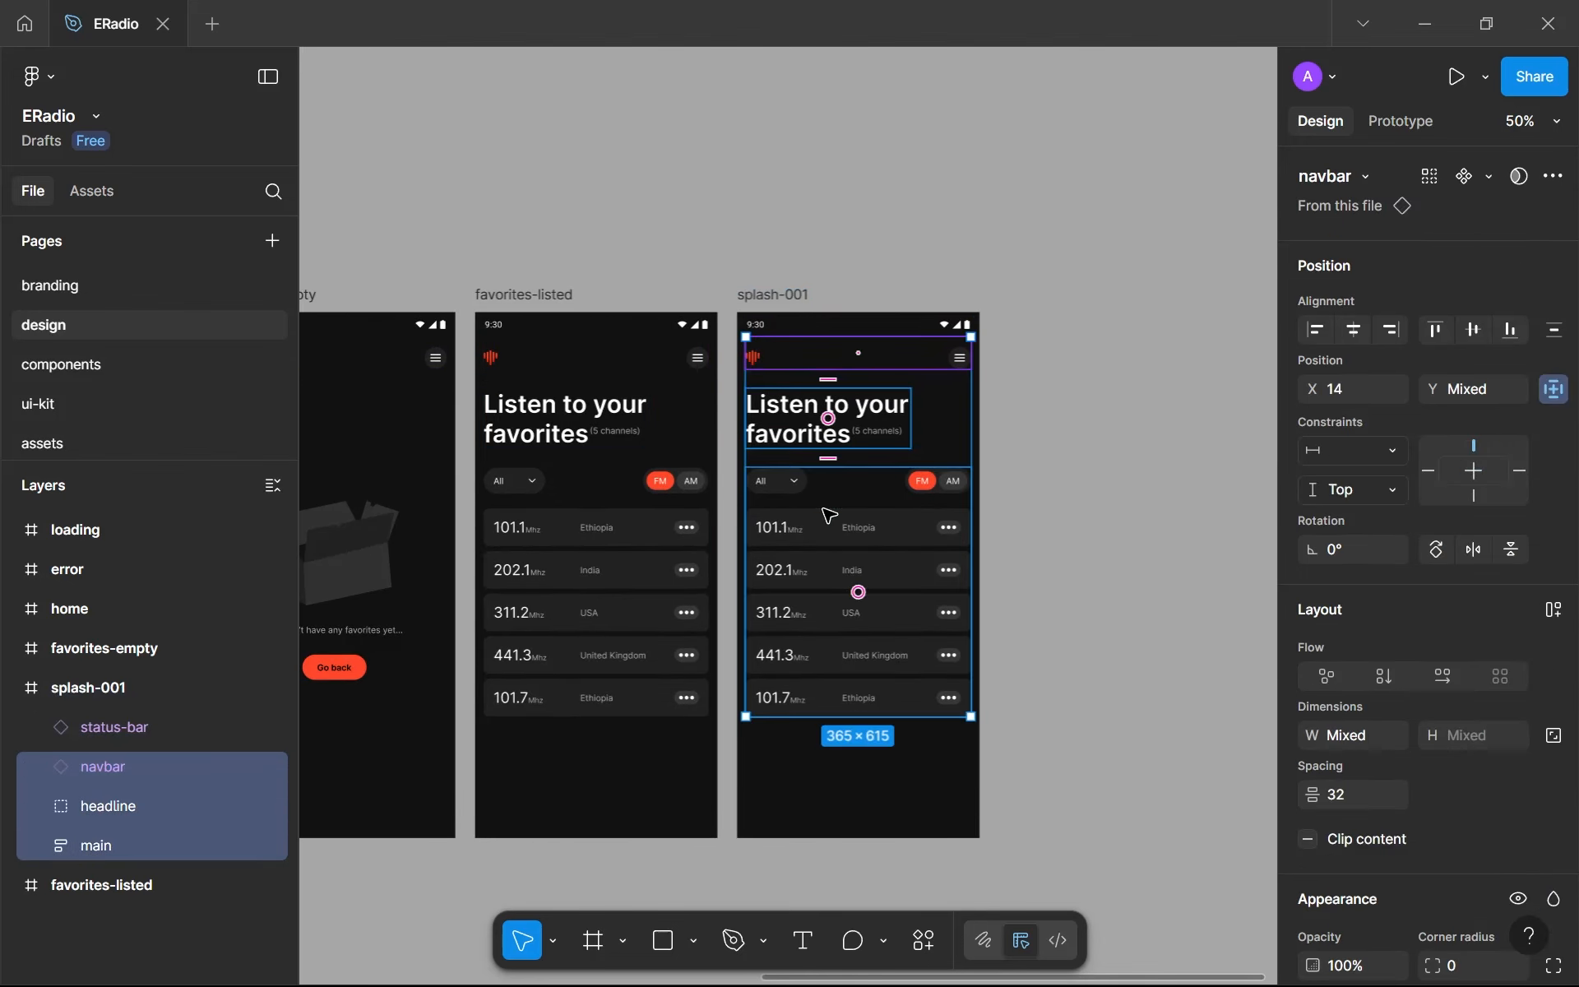
pyautogui.press('Delete')
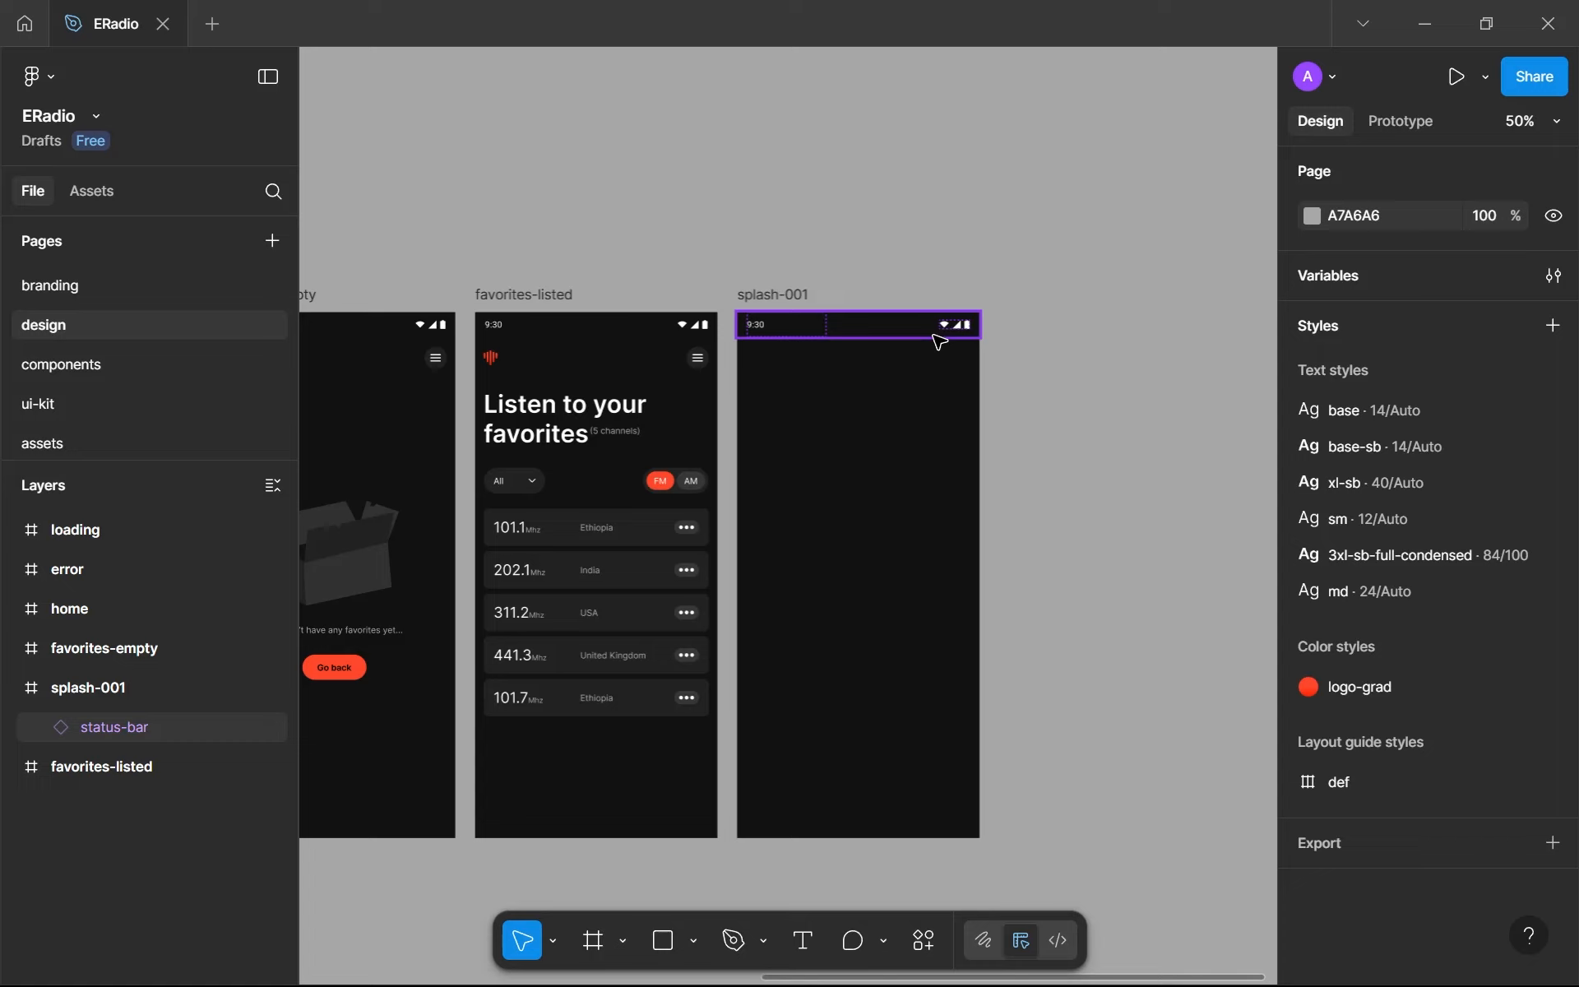
# - Try moving the status bar down inside the splash-001 frame, and restore it to the frame's top edge
pyautogui.scroll(5, 941, 343)
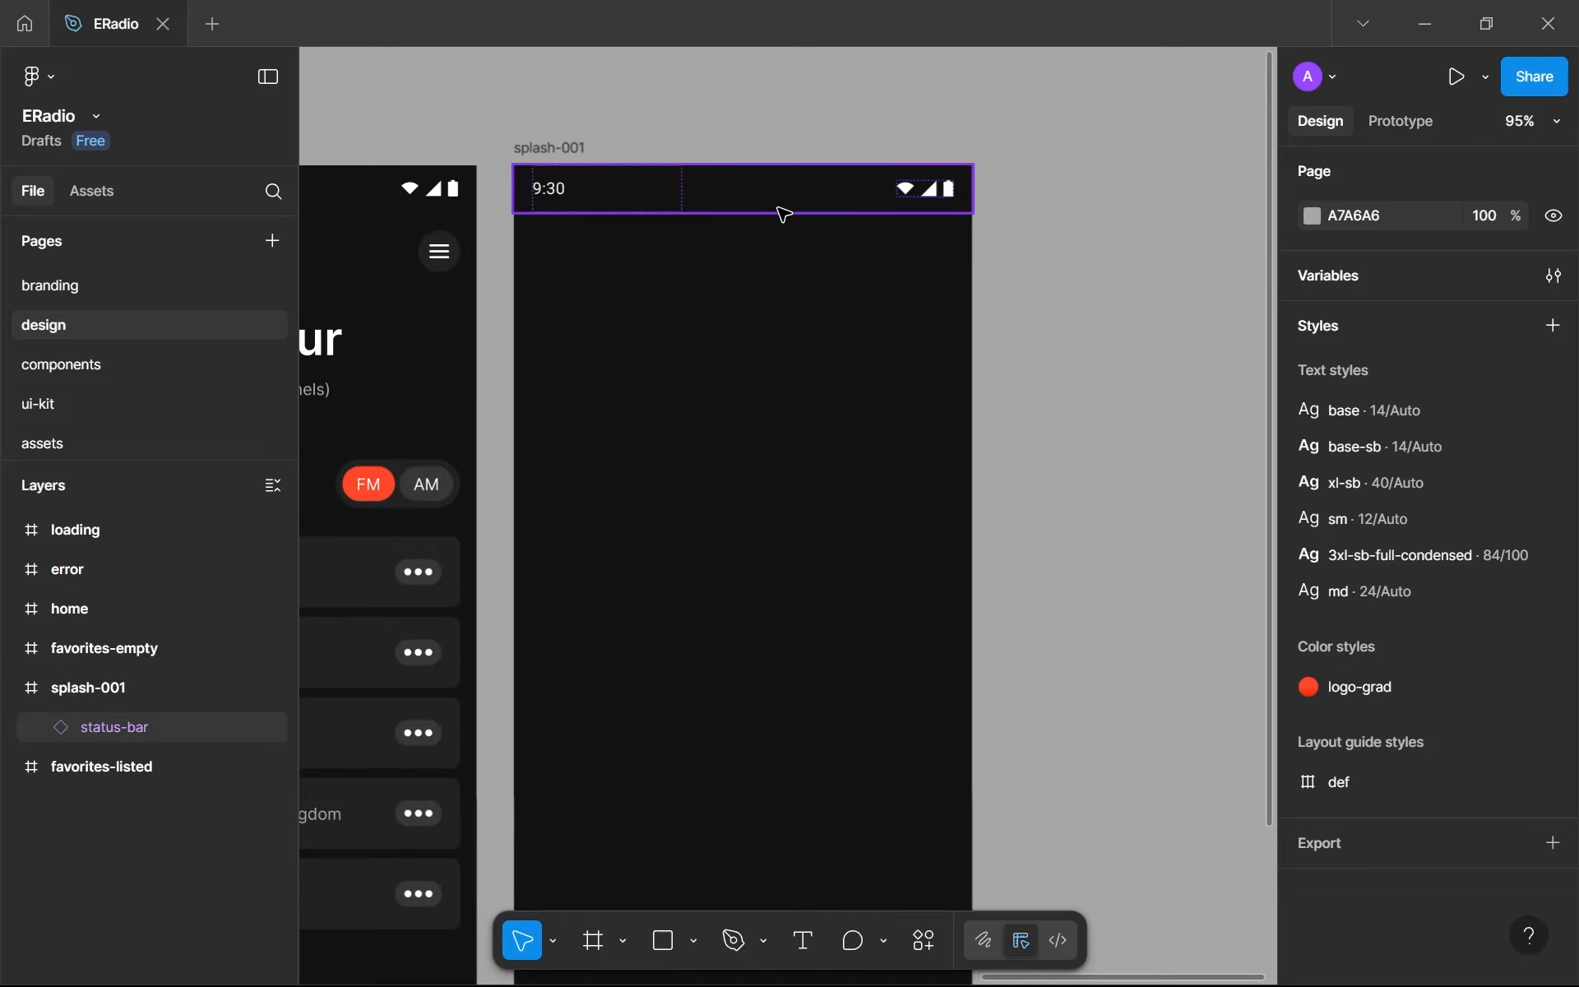
pyautogui.scroll(-2, 784, 214)
pyautogui.scroll(1, 784, 214)
pyautogui.scroll(3, 784, 214)
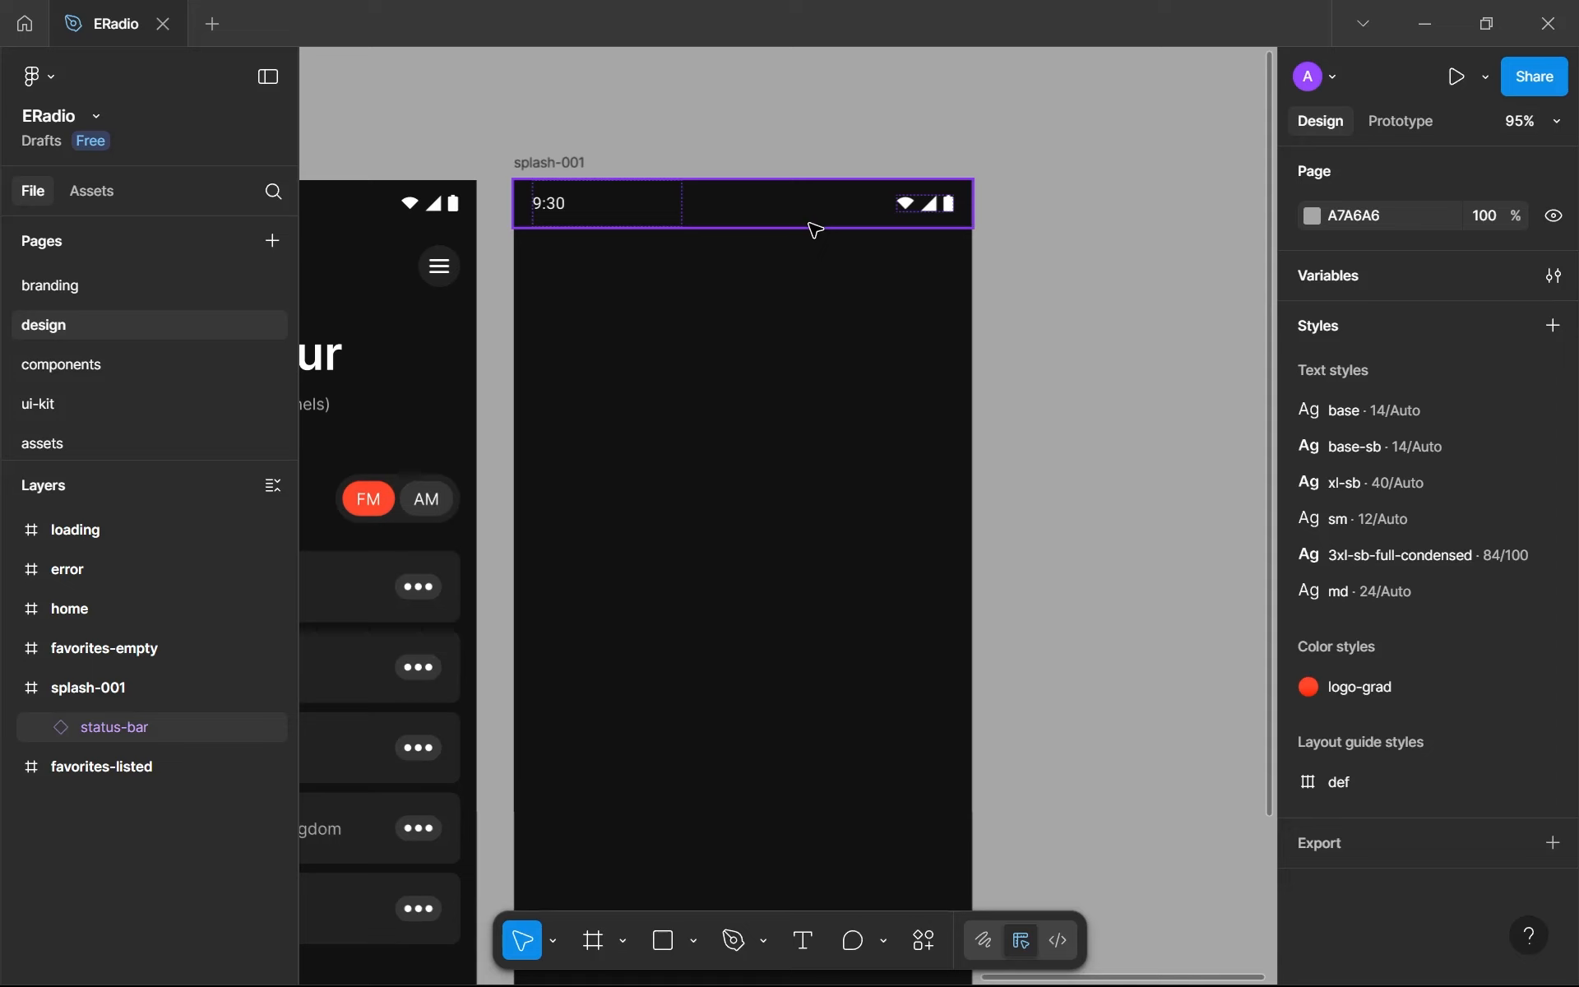
pyautogui.click(814, 228)
pyautogui.moveTo(829, 208); pyautogui.dragTo(817, 333)
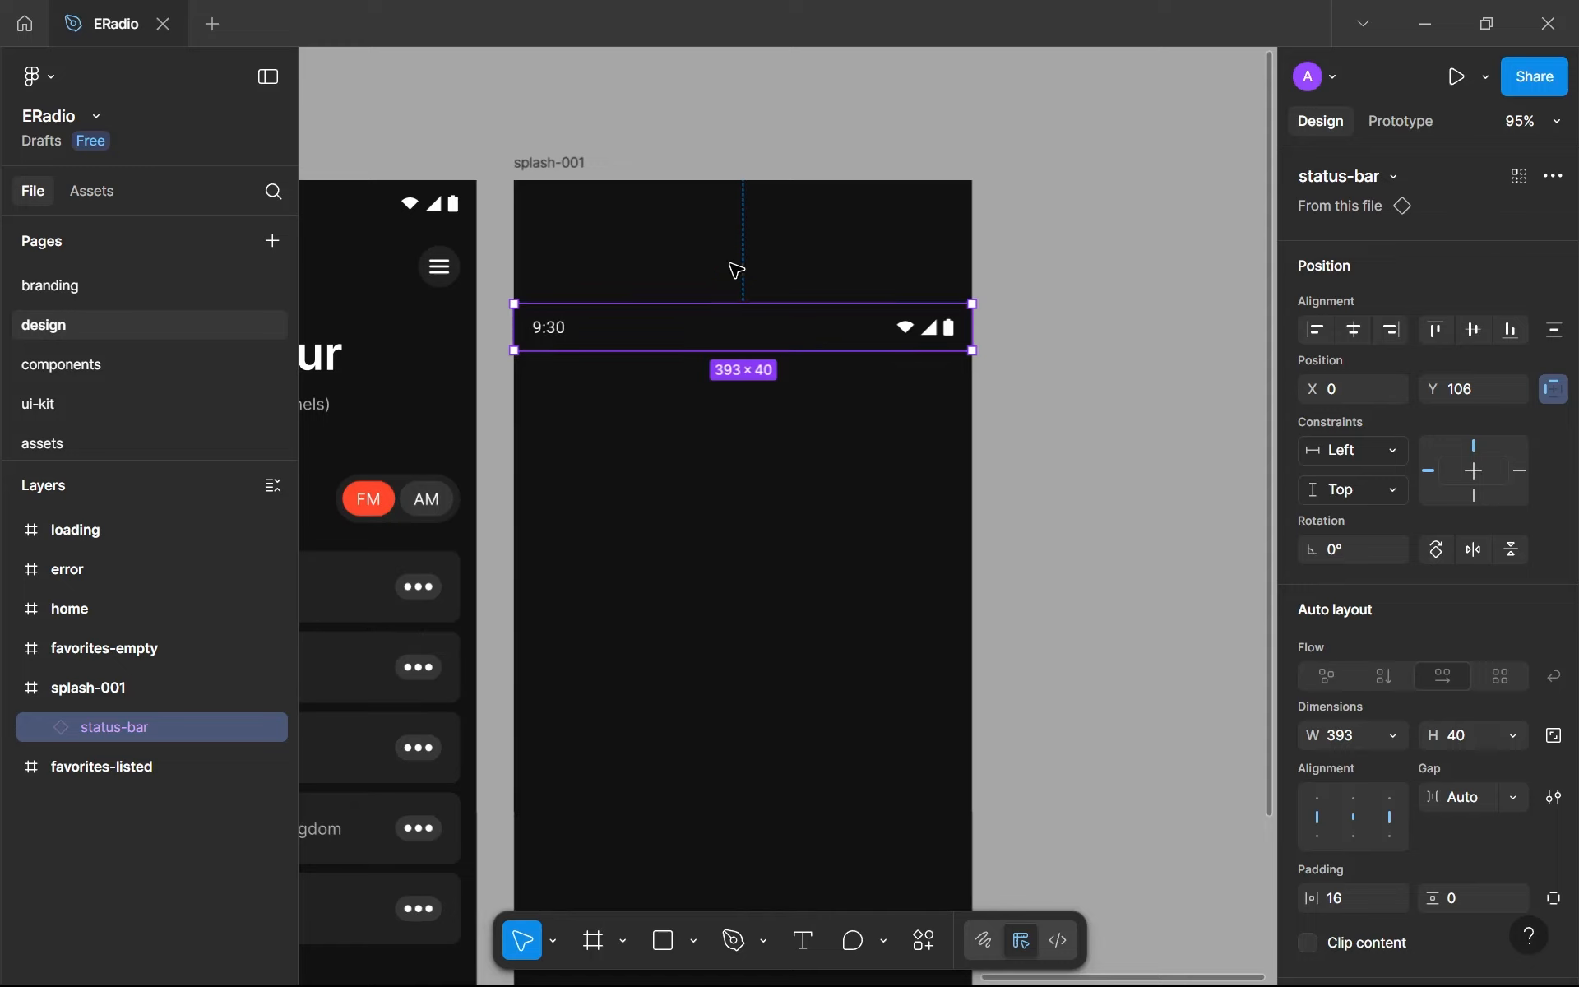
pyautogui.moveTo(700, 218); pyautogui.dragTo(771, 306)
pyautogui.click(743, 253)
pyautogui.hotkey('ctrl', 'z')
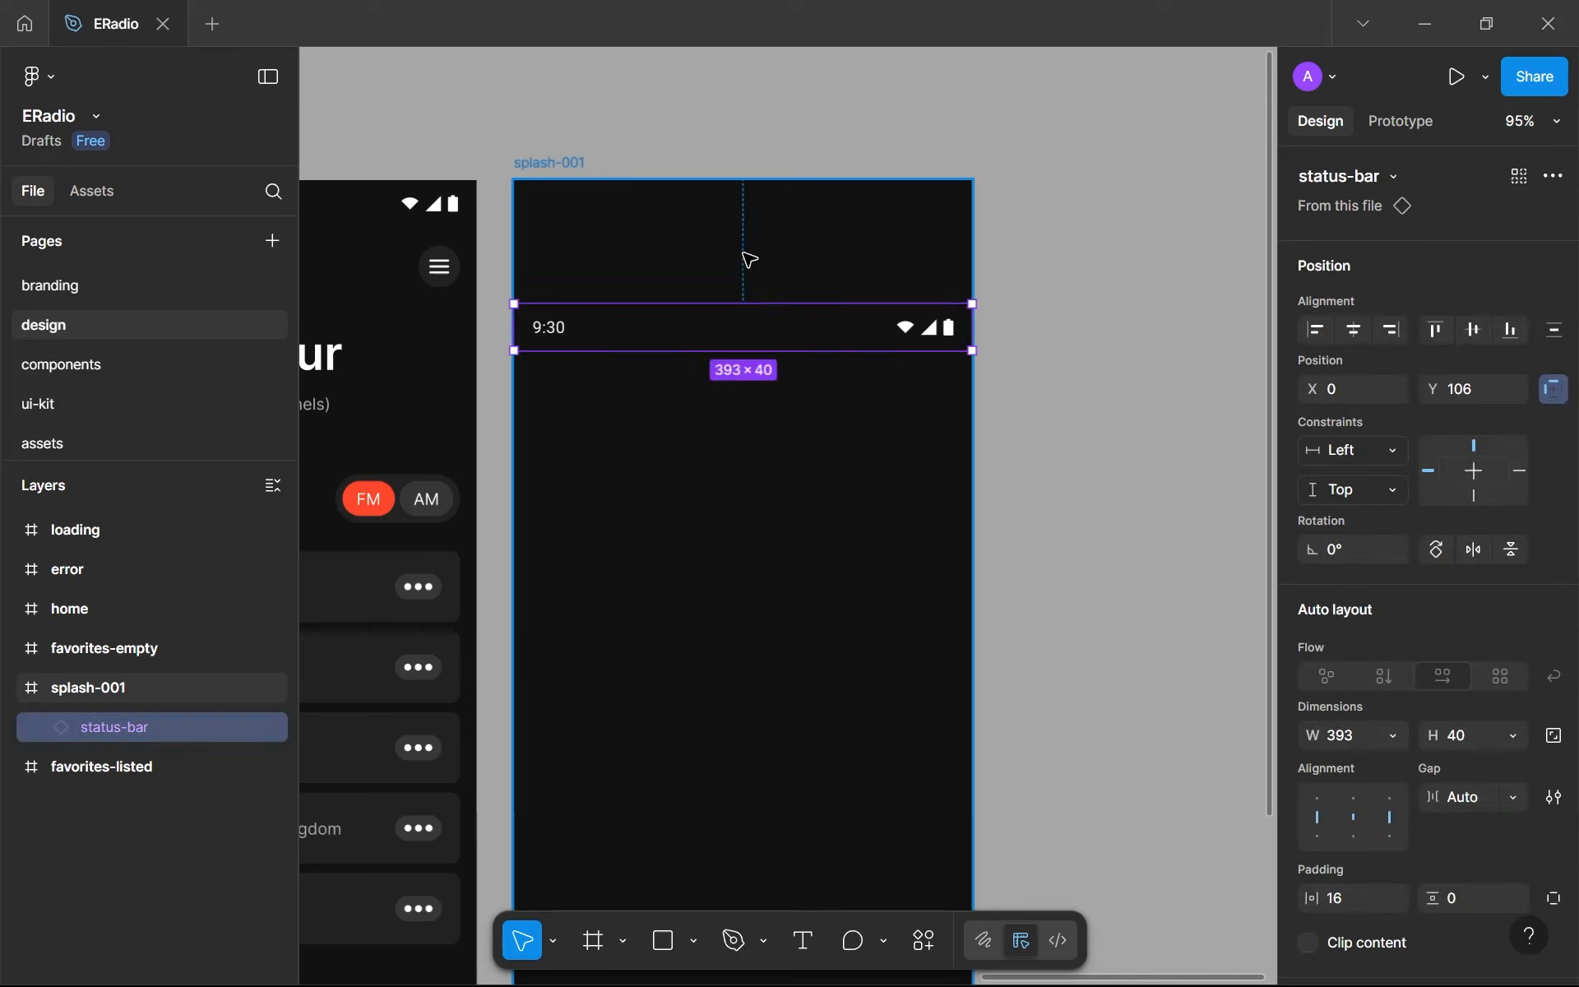
pyautogui.hotkey('alt', 'w')
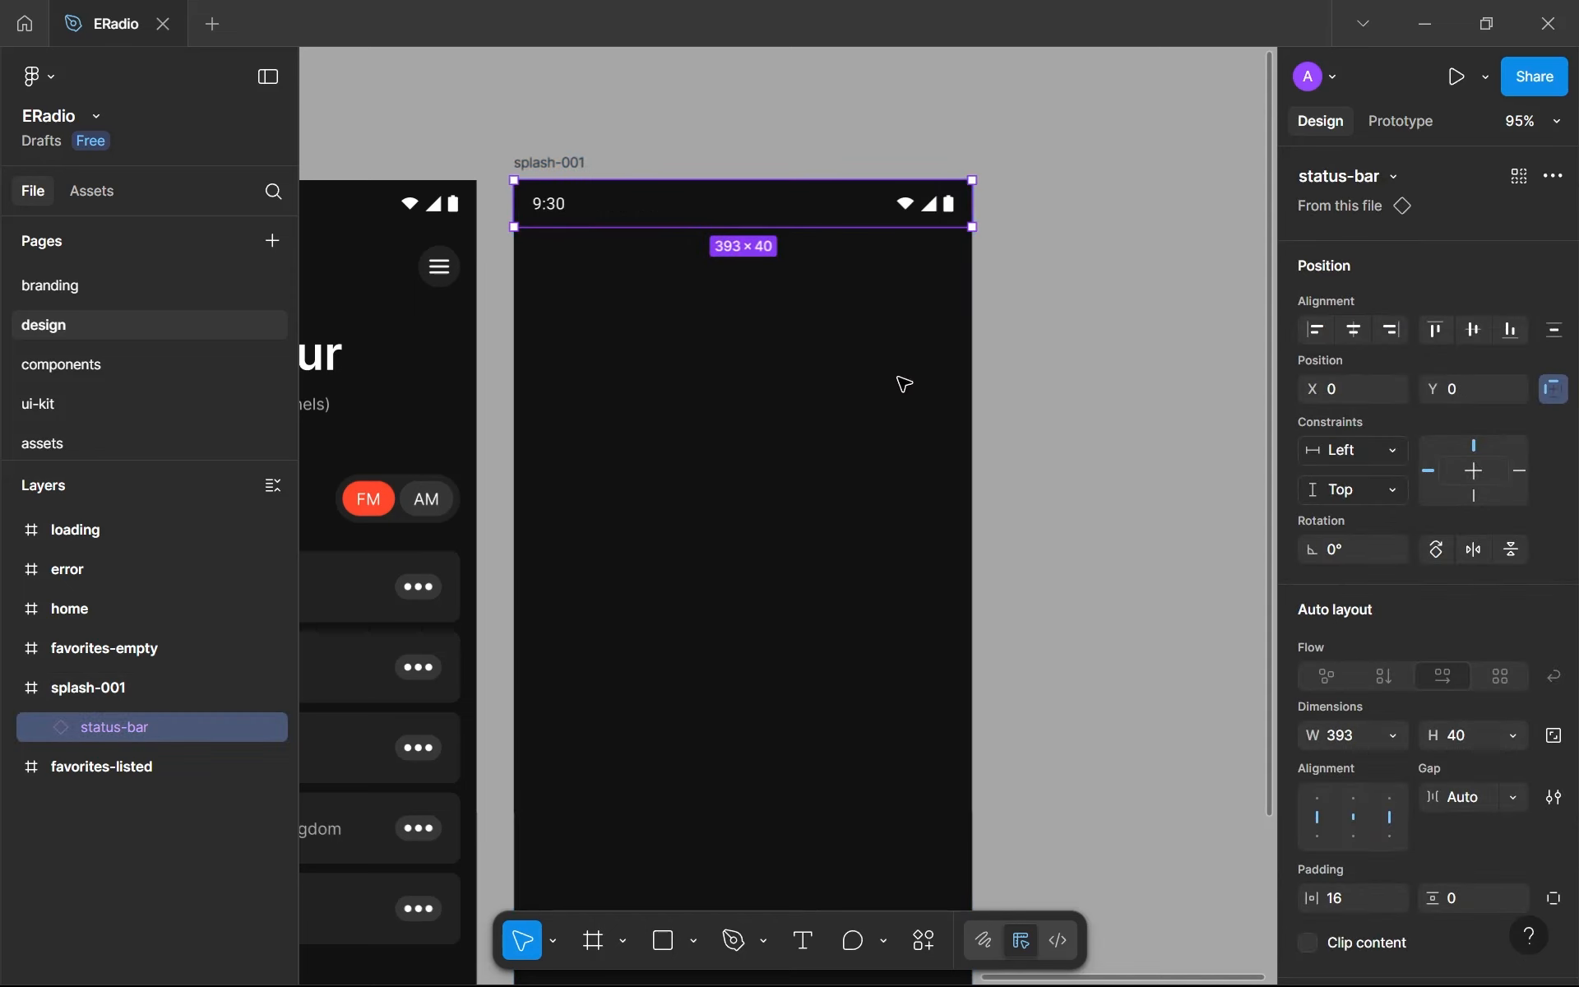
pyautogui.scroll(-5, 646, 231)
pyautogui.scroll(3, 646, 230)
pyautogui.hscroll(1, 650, 342)
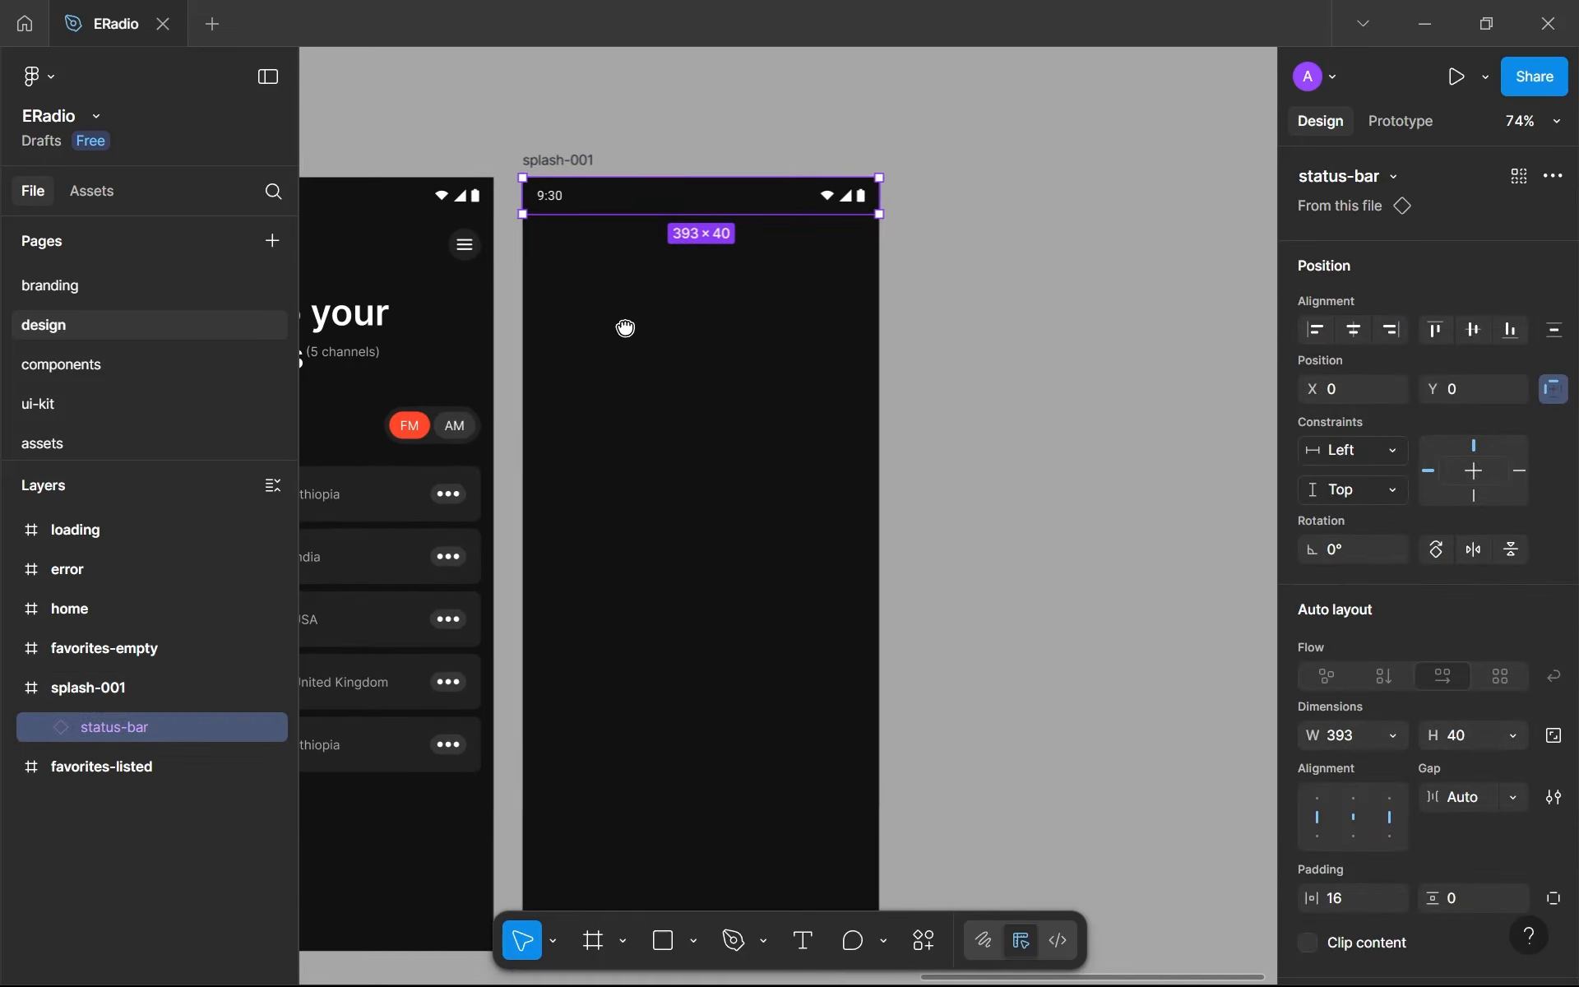
pyautogui.click(938, 407)
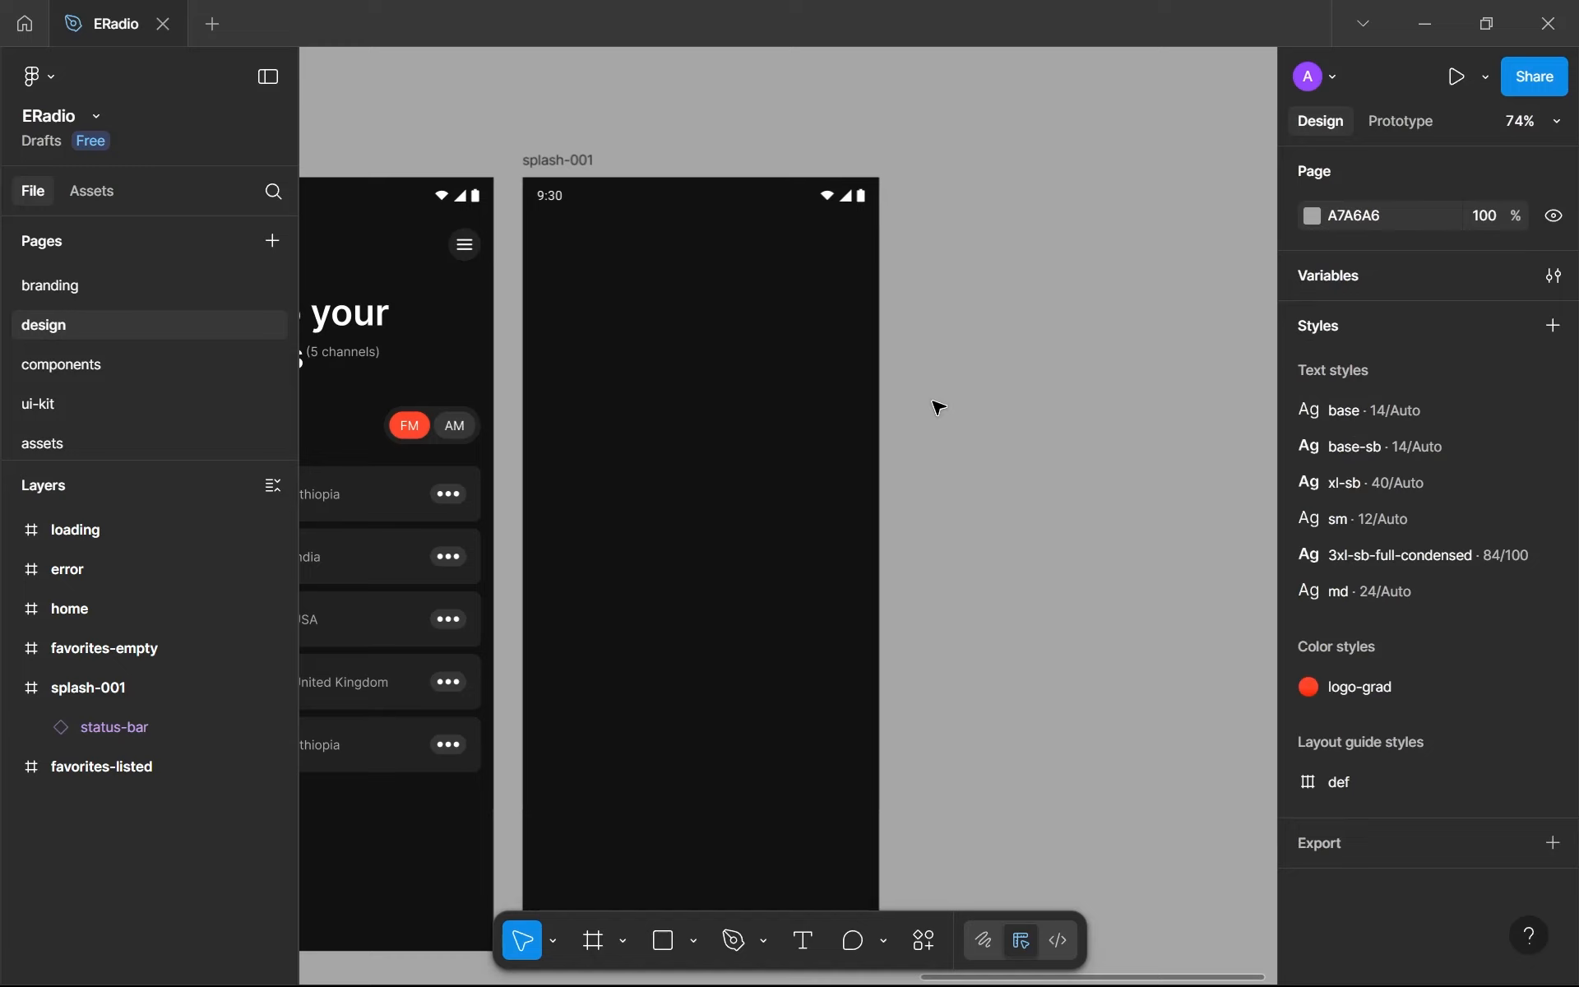
pyautogui.moveTo(701, 358); pyautogui.dragTo(714, 362)
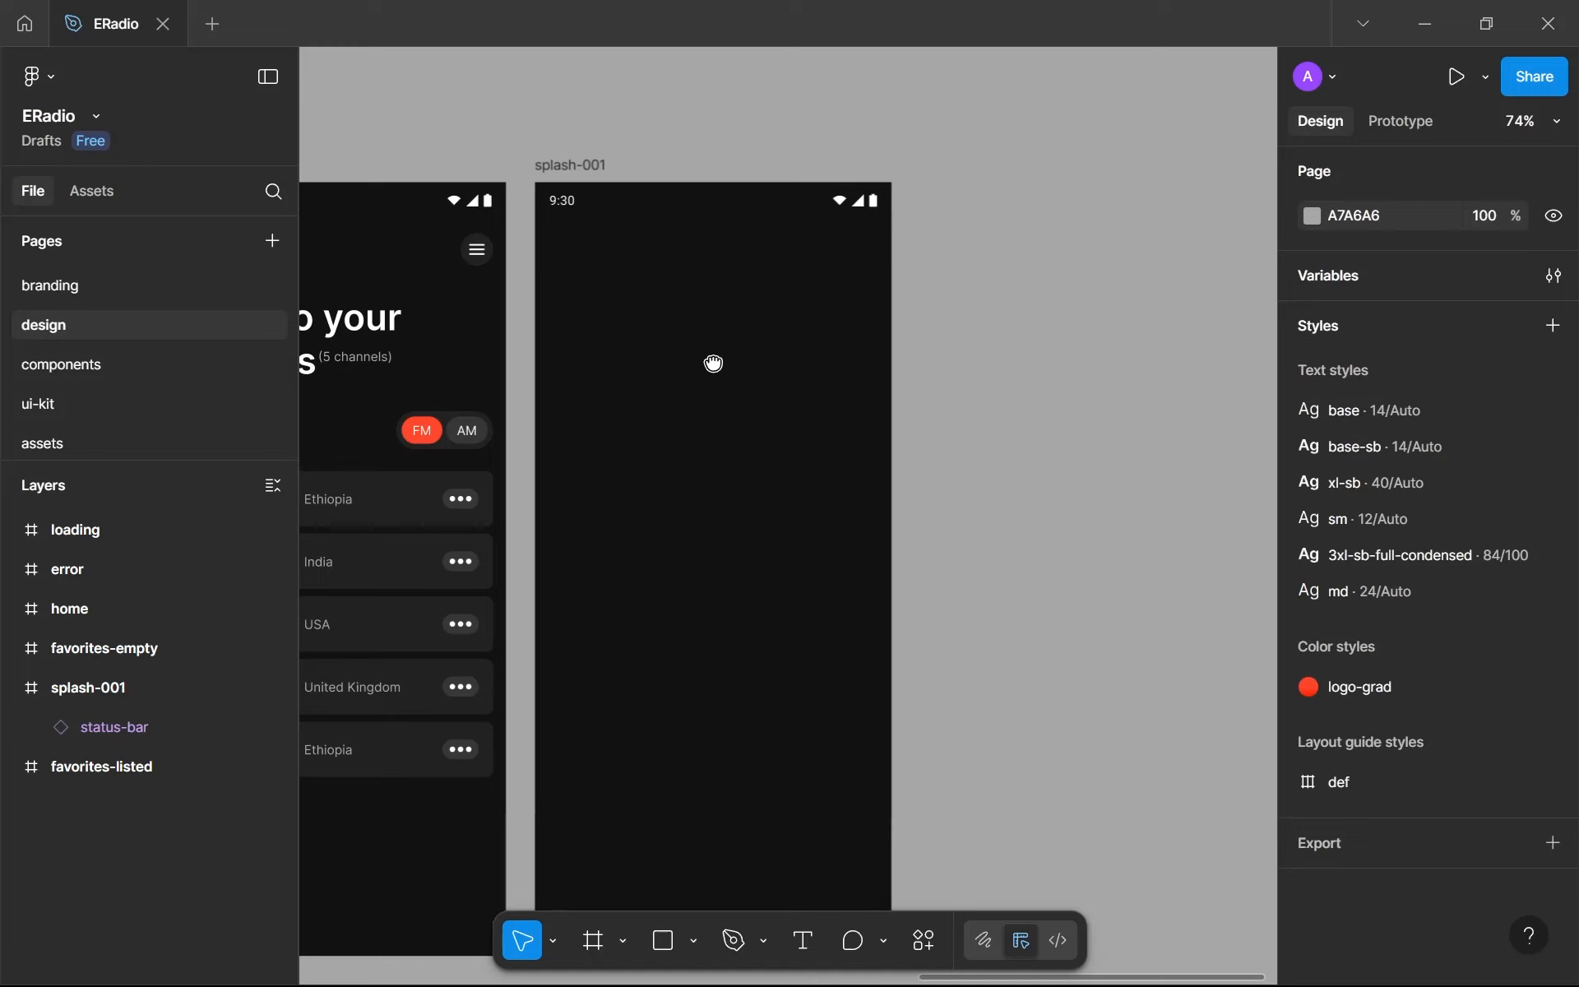
pyautogui.scroll(2, 645, 353)
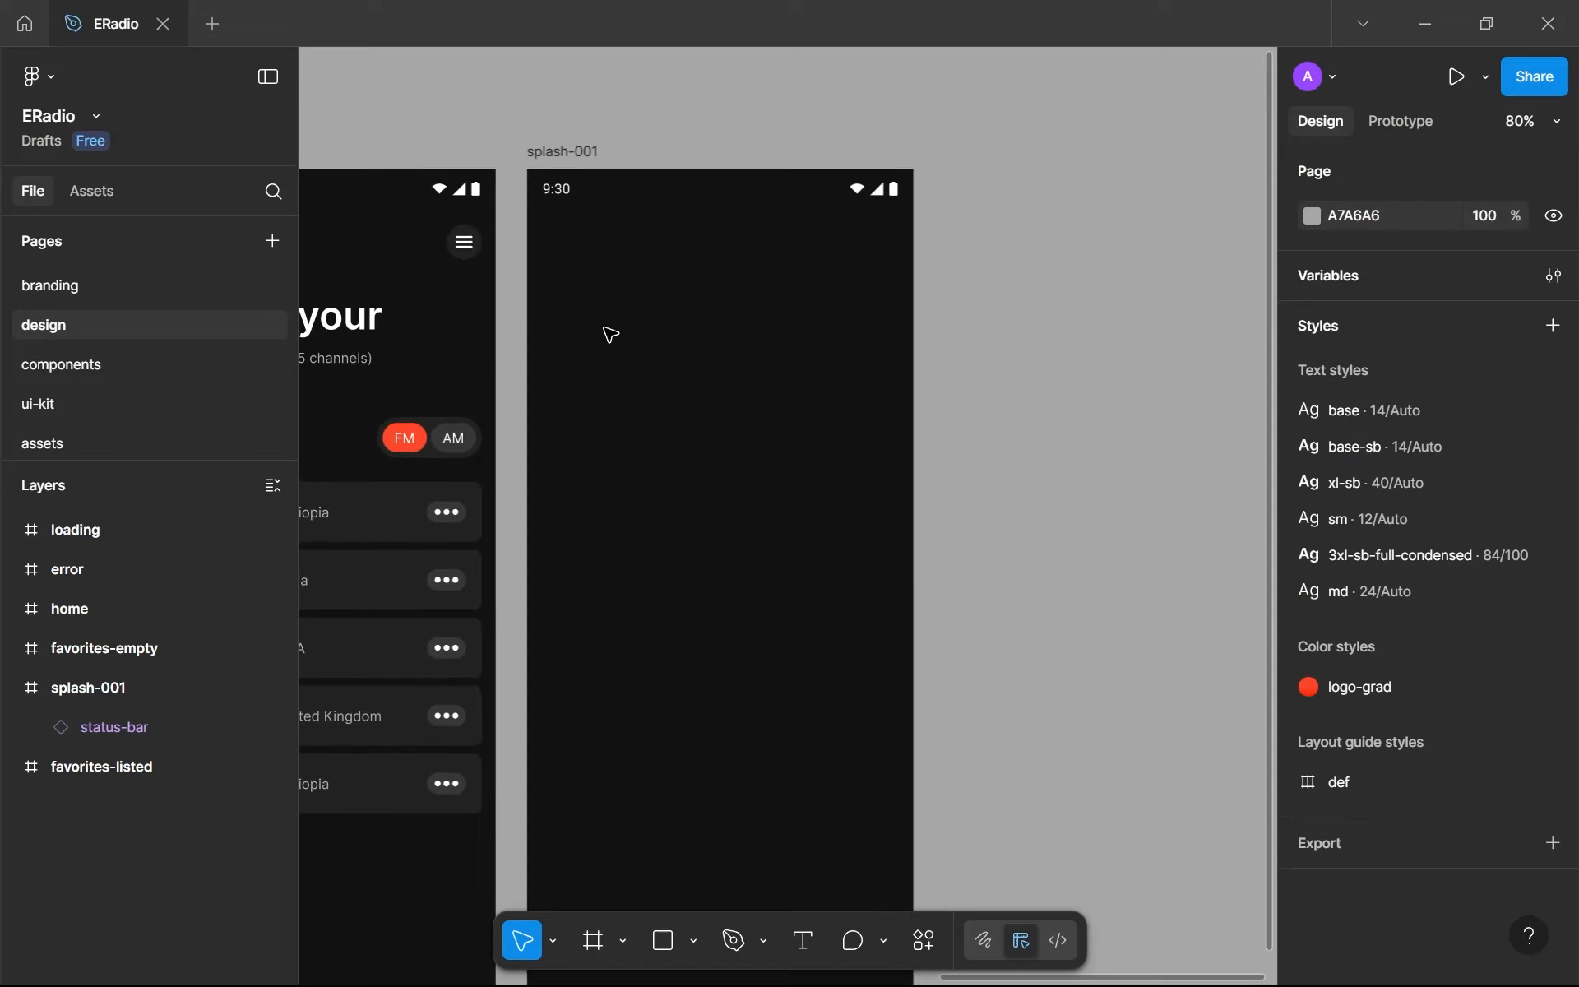
# - Copy the navbar from the favorites-listed frame into splash-001 at Y about 131, and center it horizontally
pyautogui.scroll(-5, 589, 321)
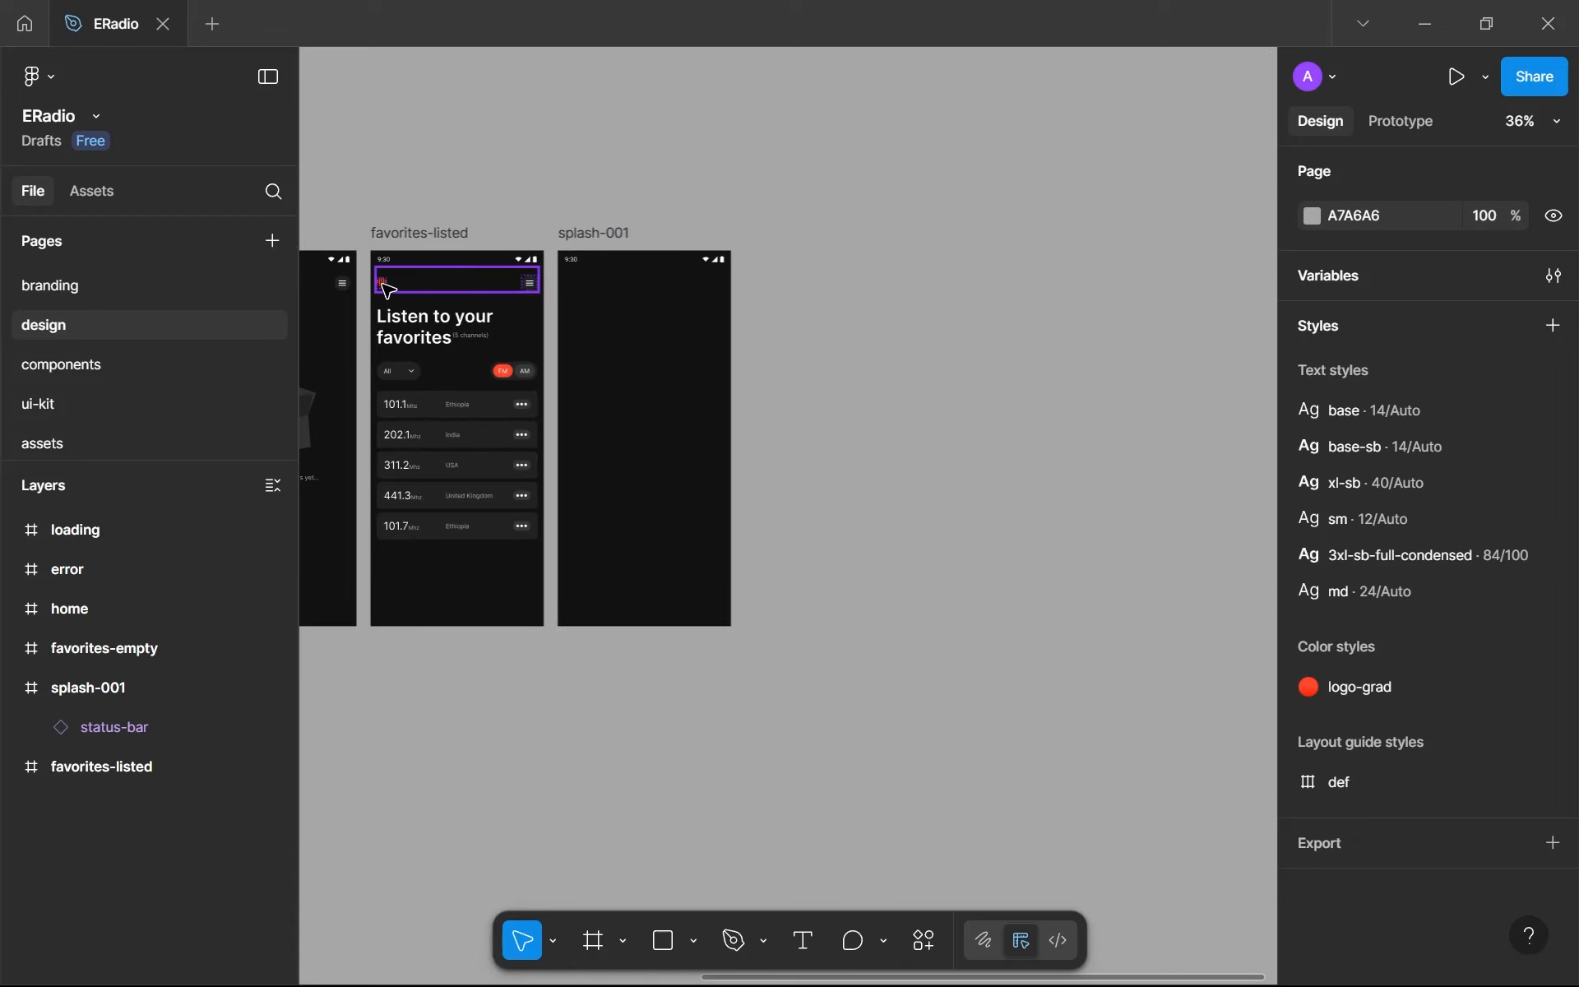
pyautogui.click(387, 290)
pyautogui.scroll(3, 458, 297)
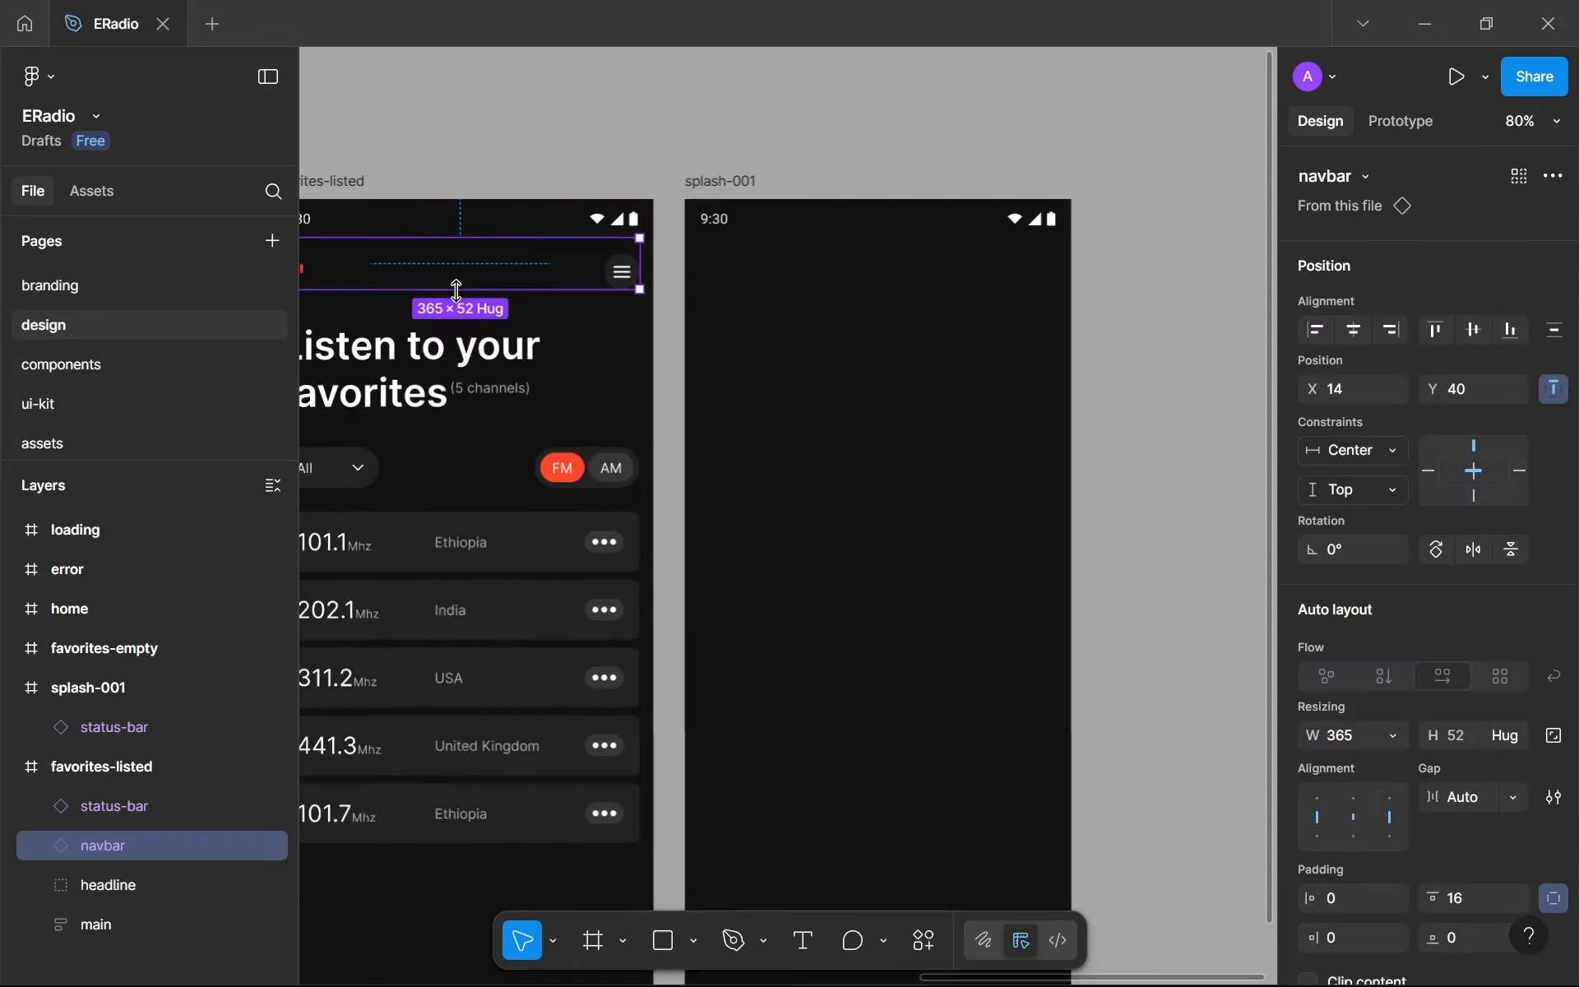
pyautogui.scroll(-3, 456, 289)
pyautogui.moveTo(457, 290); pyautogui.dragTo(718, 336)
pyautogui.click(1364, 326)
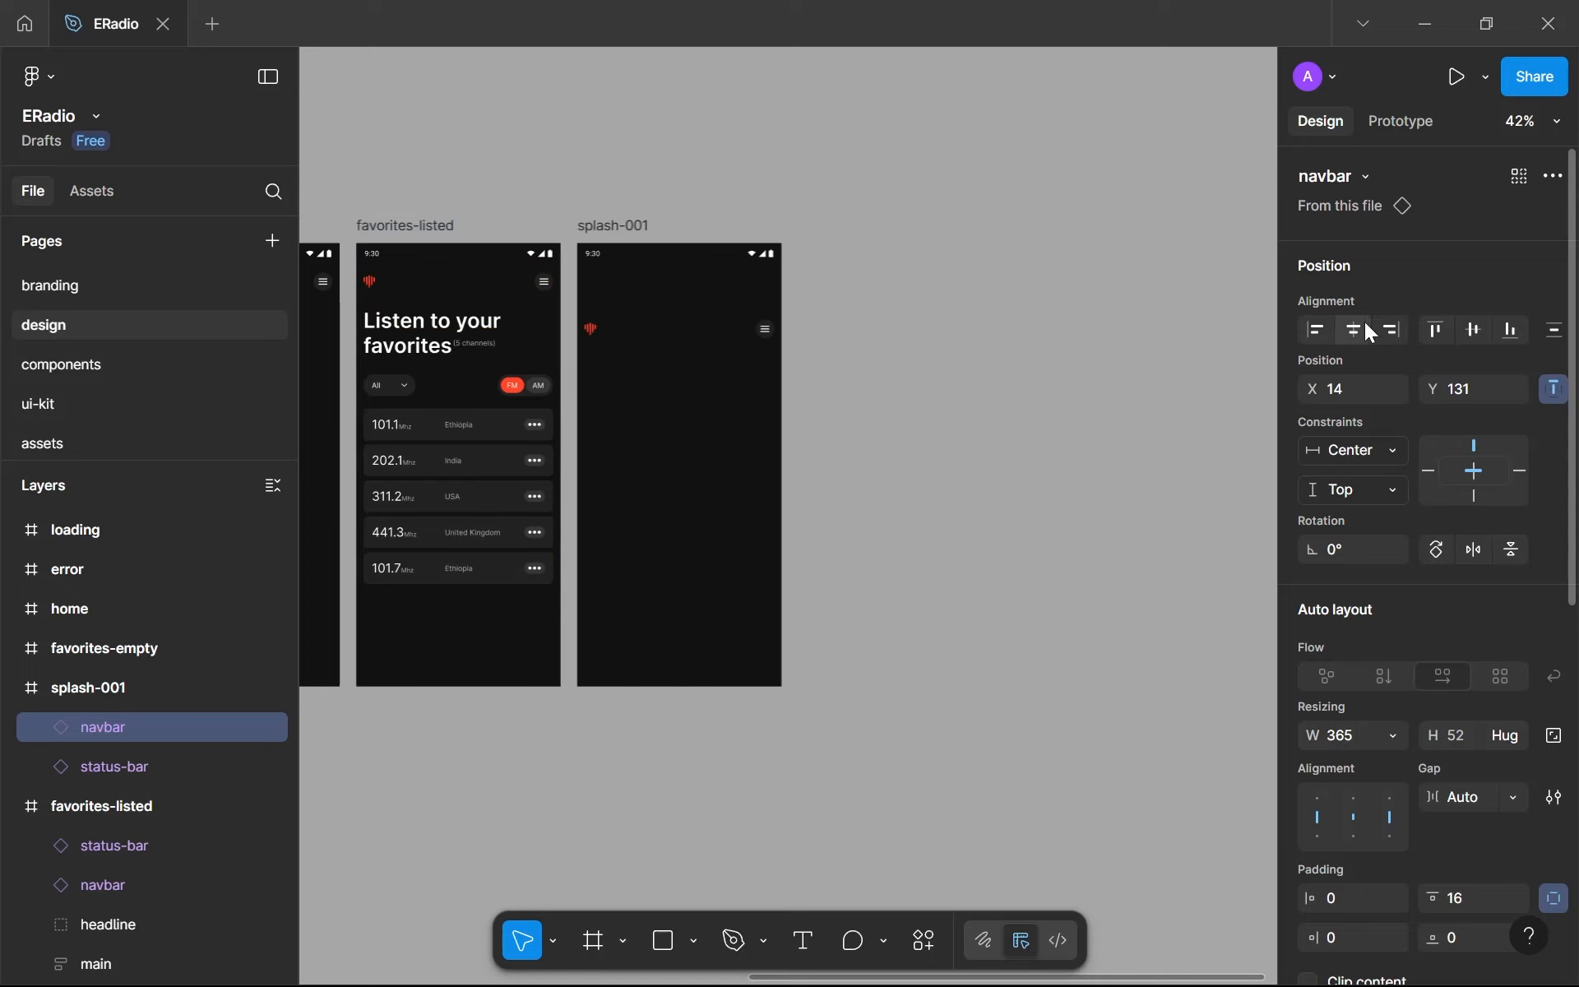
# - Detach the copied navbar instance from its component and rename it as navbar-splash
pyautogui.scroll(3, 744, 333)
pyautogui.rightClick(722, 324)
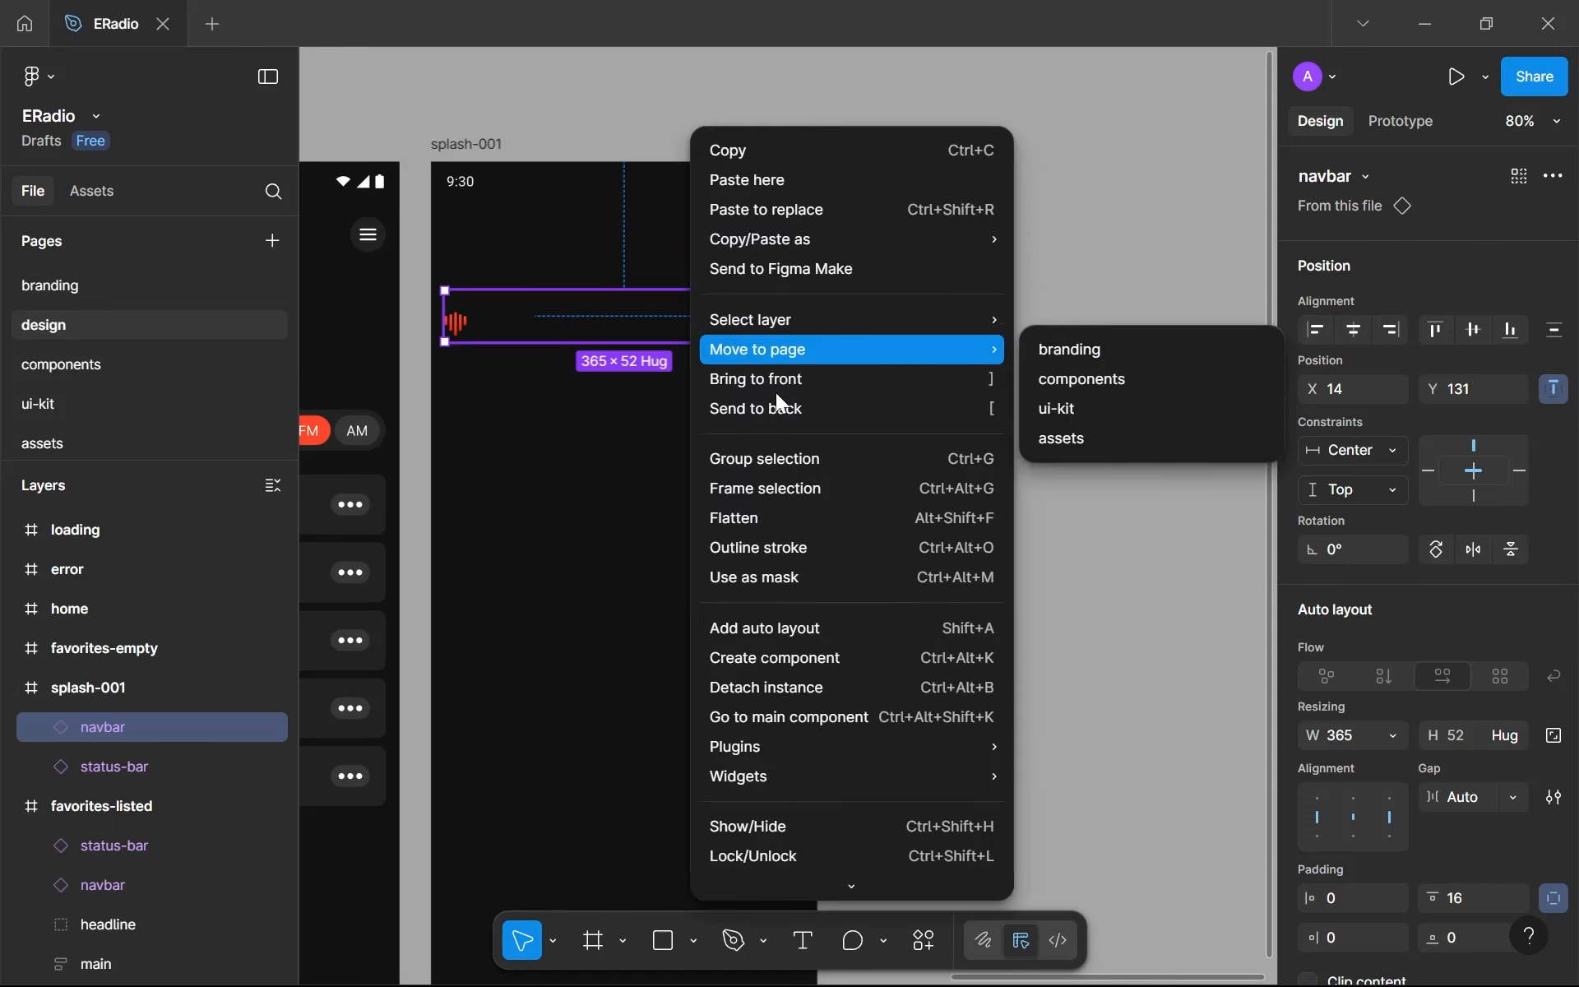
pyautogui.click(846, 688)
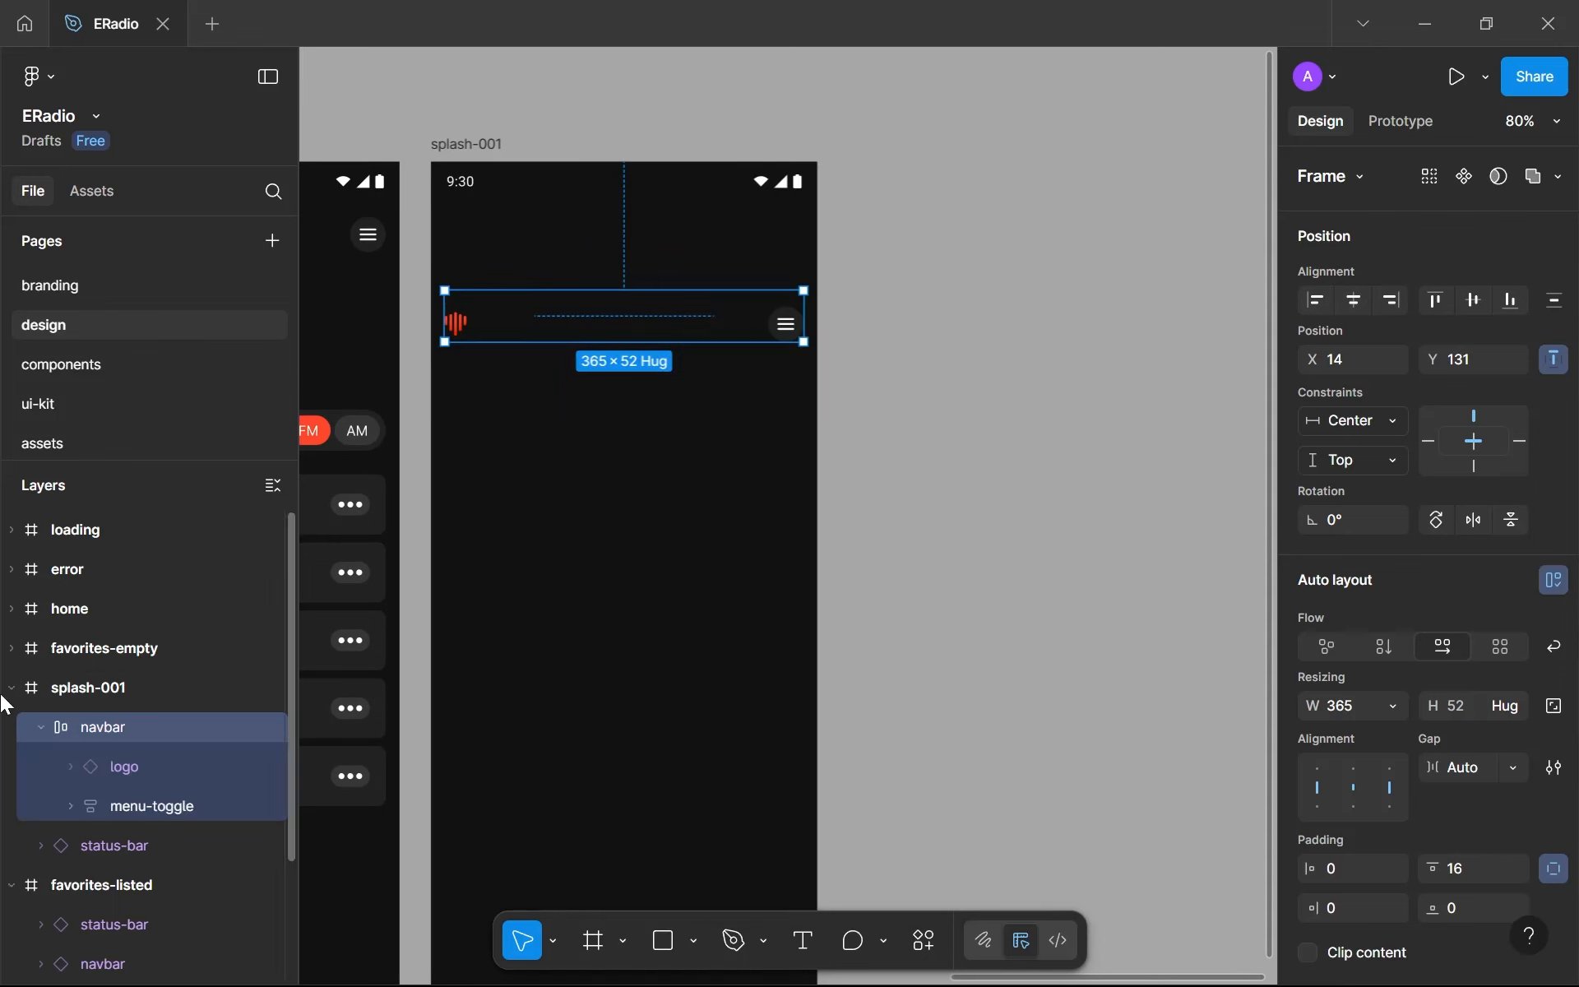
pyautogui.doubleClick(149, 719)
pyautogui.click(150, 721)
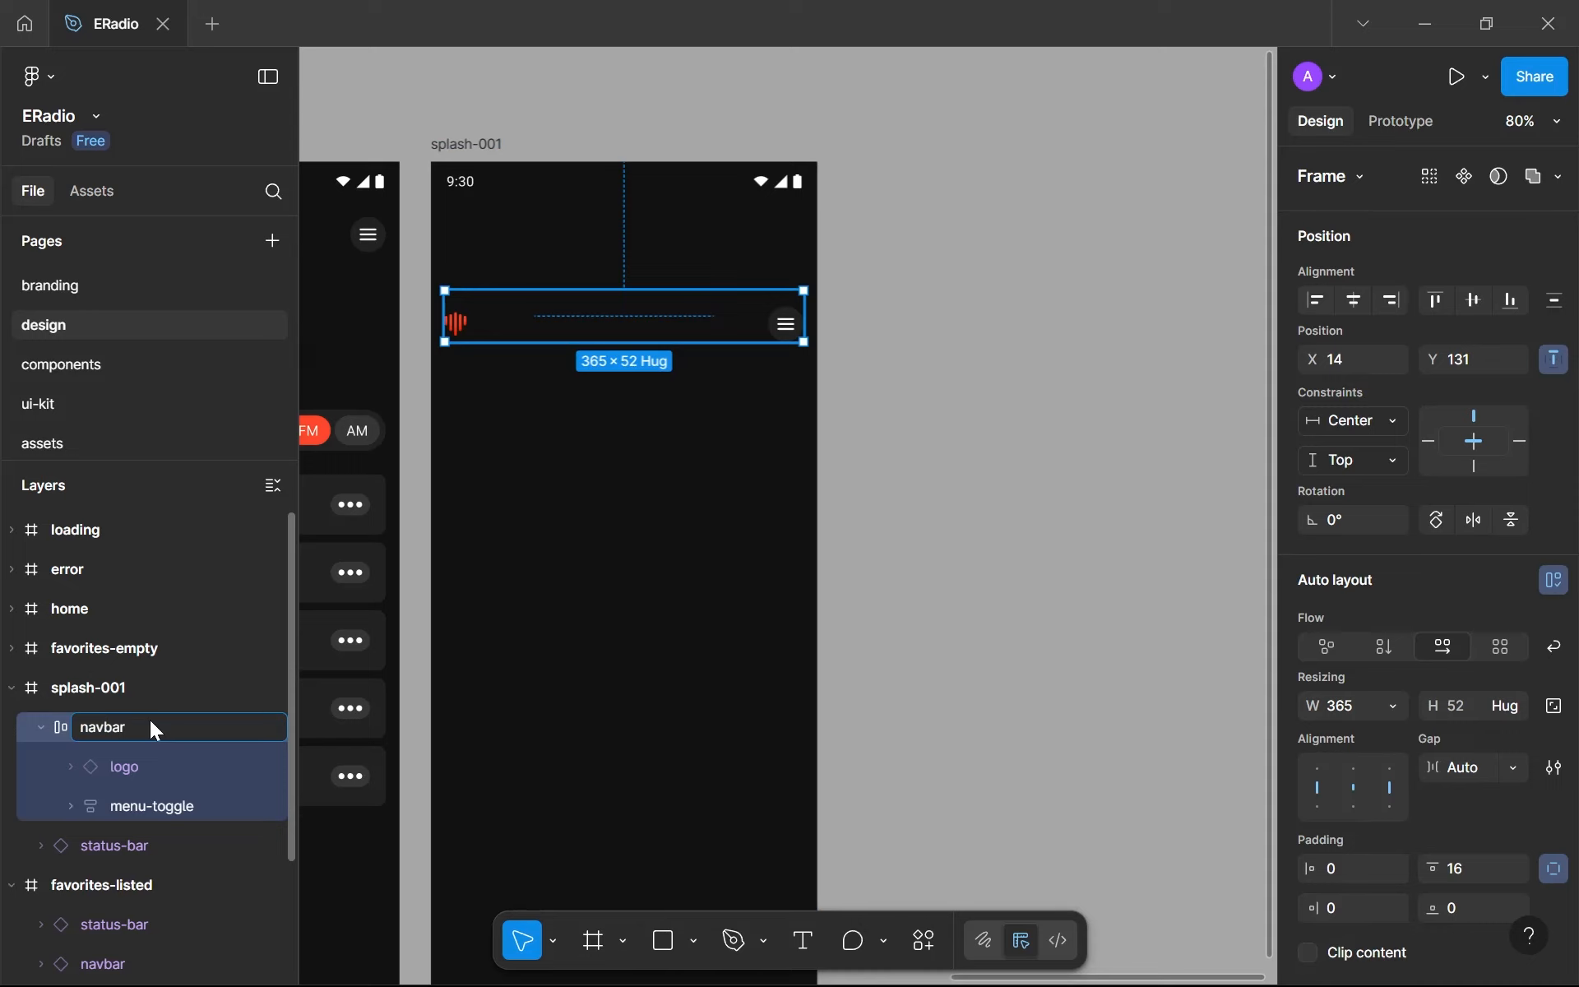
pyautogui.write('-splash')
pyautogui.press('Return')
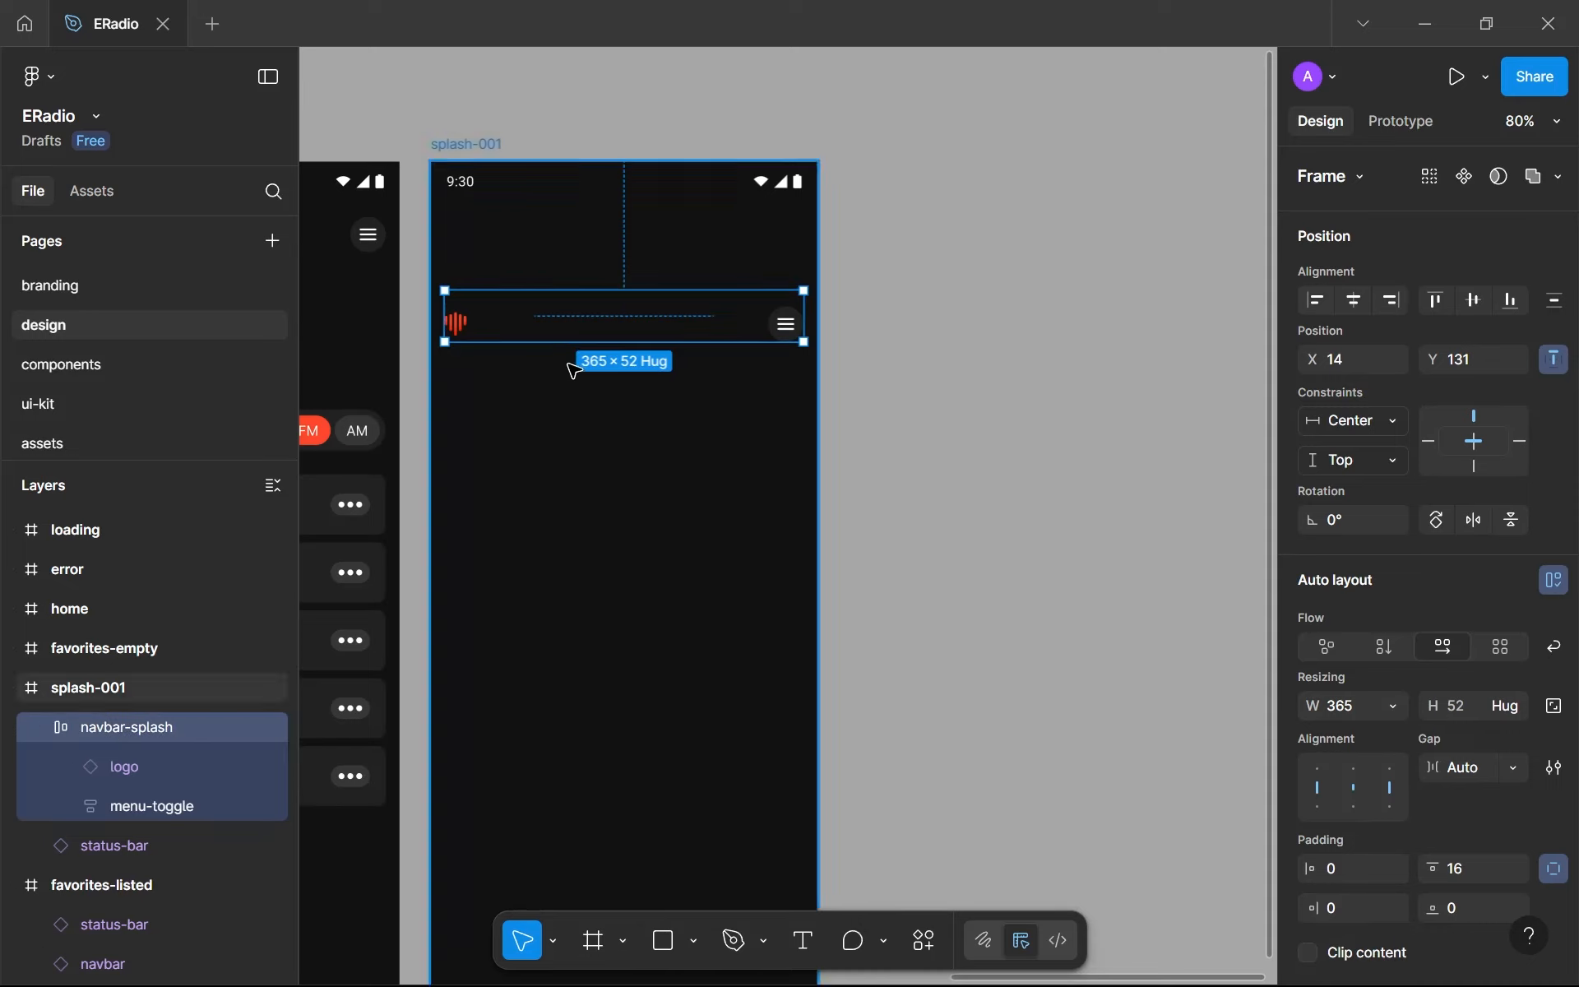
# - Add the text "Eradio" inside navbar-splash, between the logo and the menu toggle
pyautogui.keyDown('ctrl'); pyautogui.scroll(5, 571, 367); pyautogui.keyUp('ctrl')
pyautogui.moveTo(589, 366); pyautogui.dragTo(670, 412)
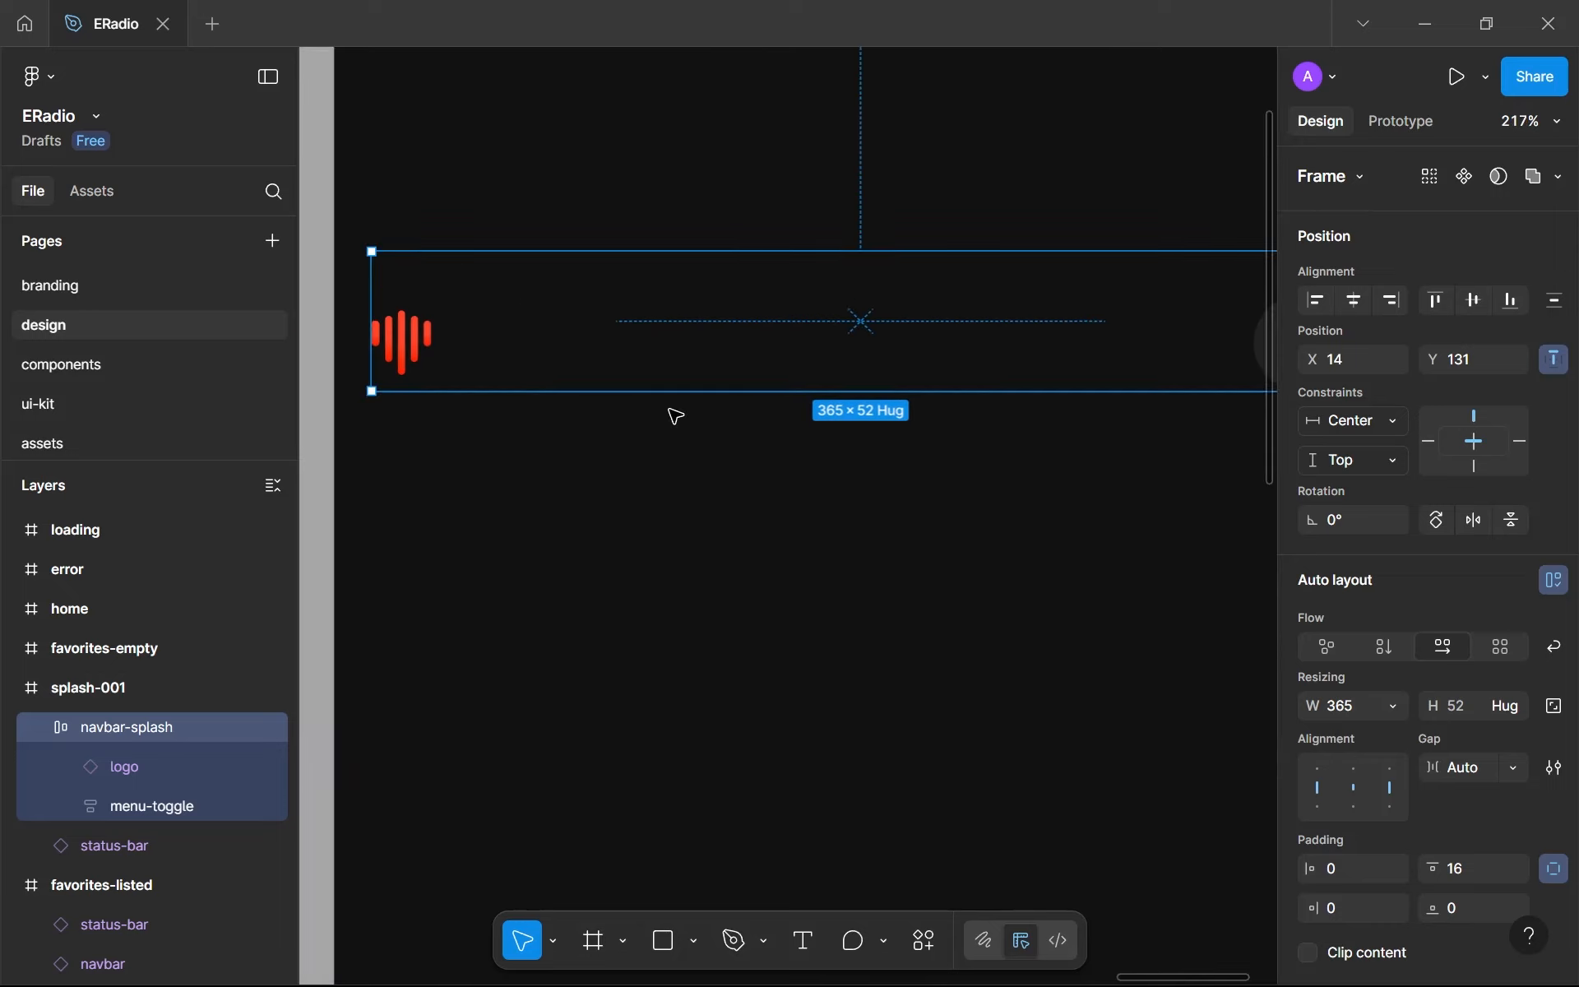
pyautogui.press('t')
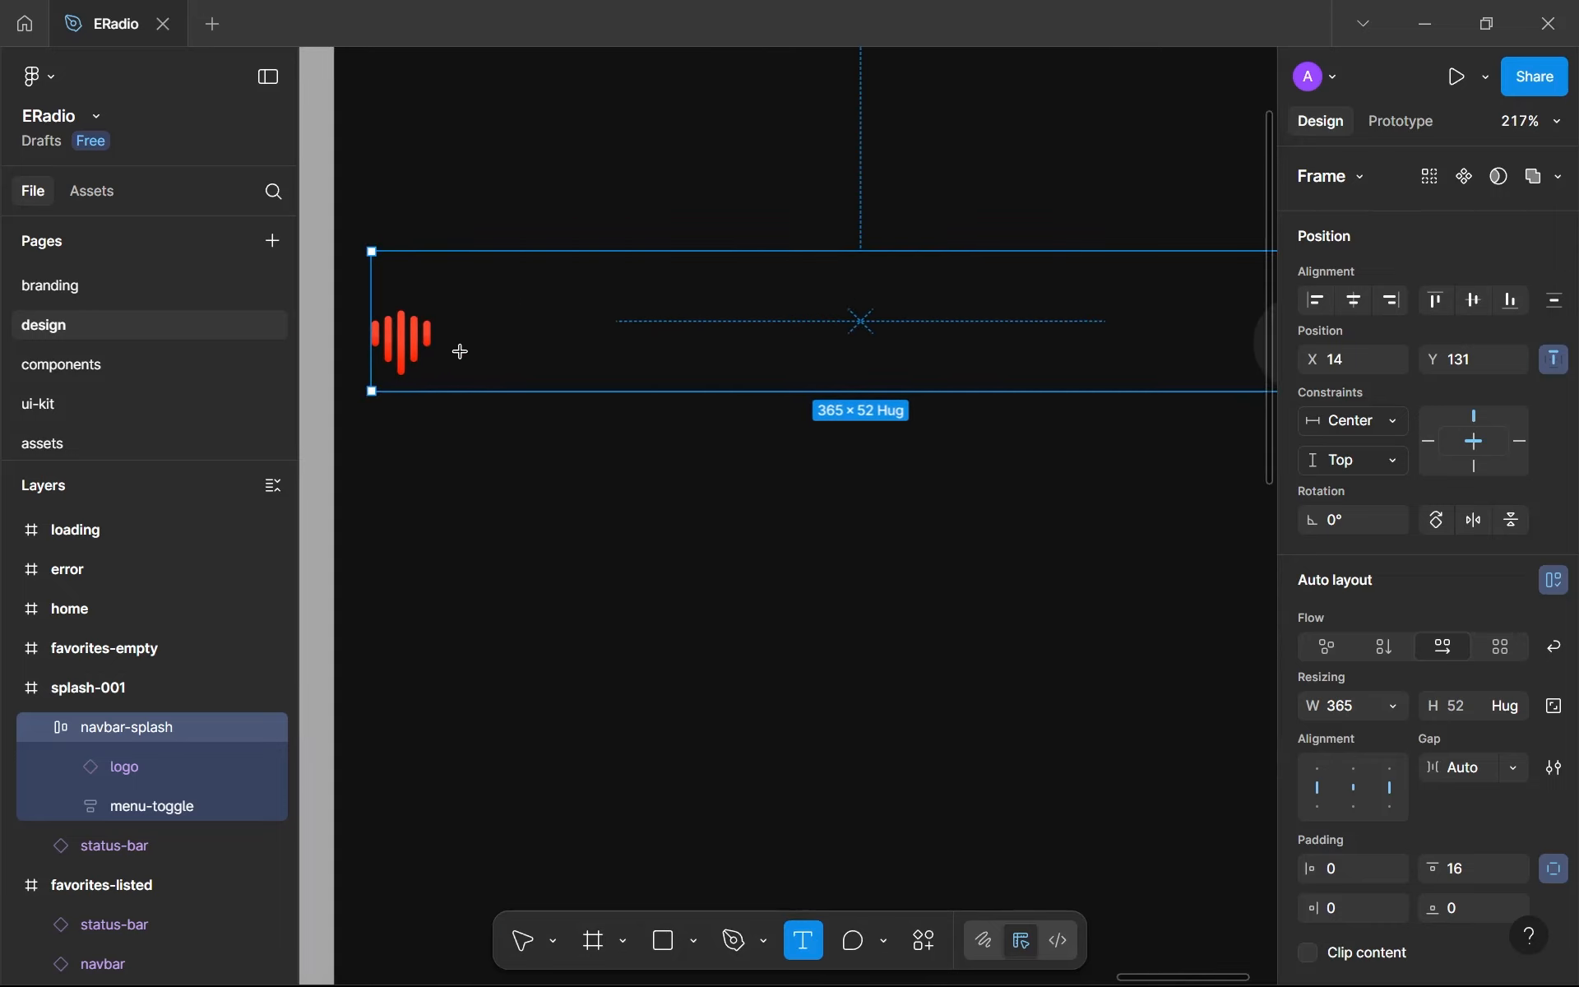
pyautogui.click(466, 418)
pyautogui.scroll(-5, 568, 433)
pyautogui.scroll(1, 577, 432)
pyautogui.write('Eradio')
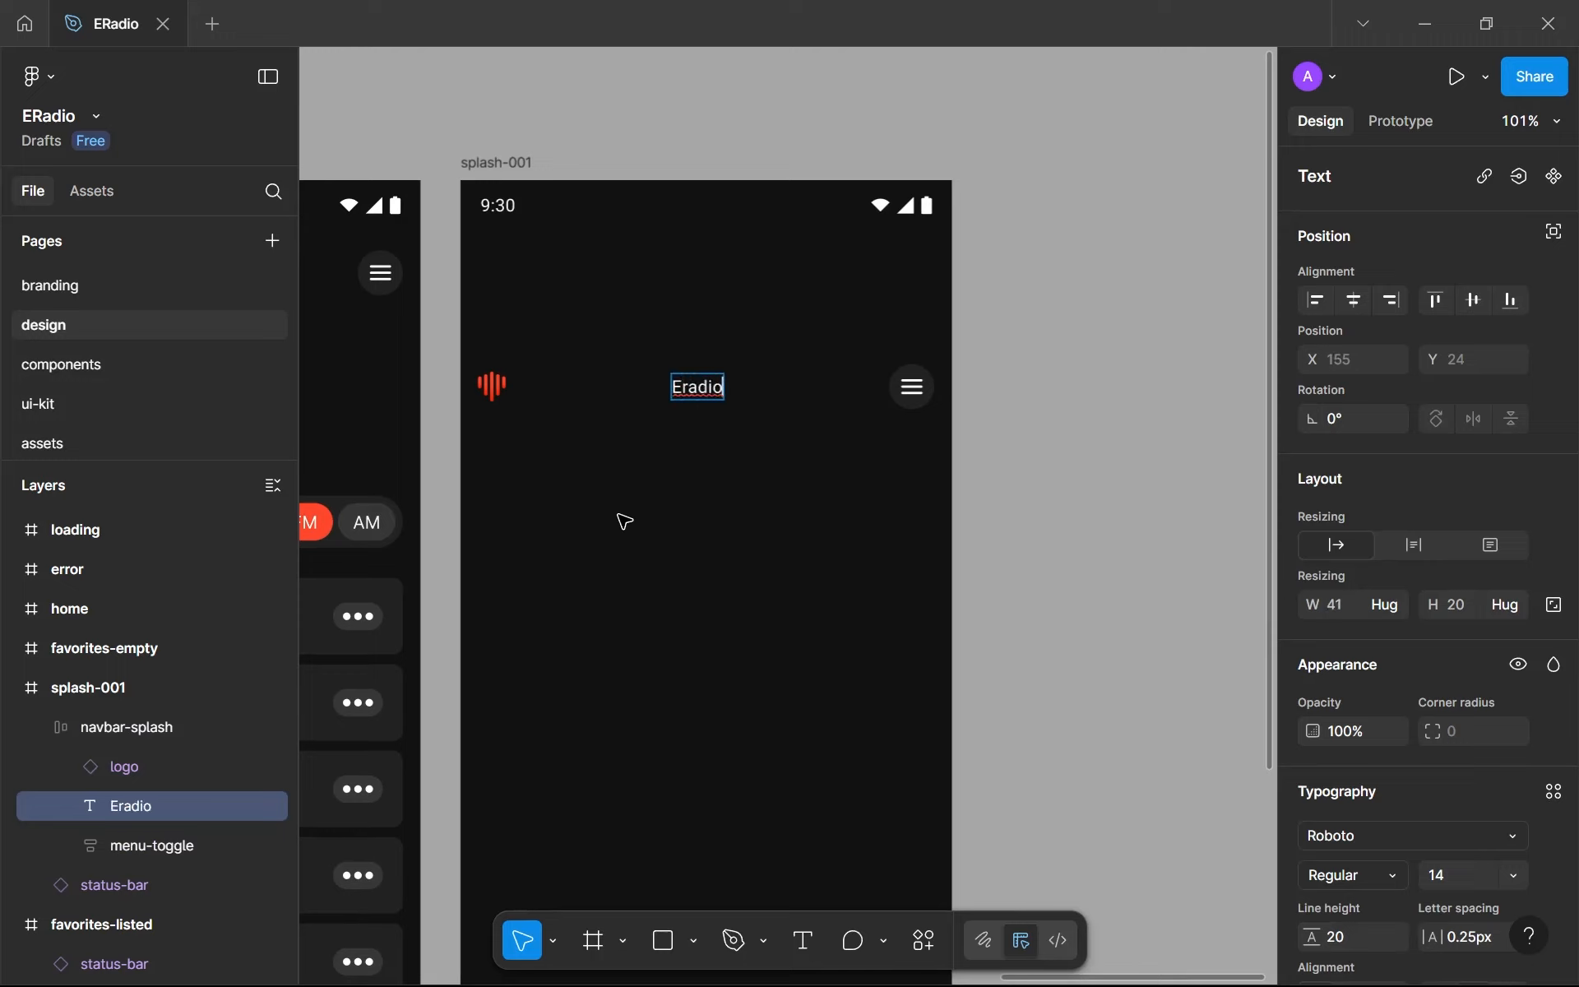
pyautogui.press('Escape')
# - Apply the base-sb text style to the Eradio text
pyautogui.click(1551, 795)
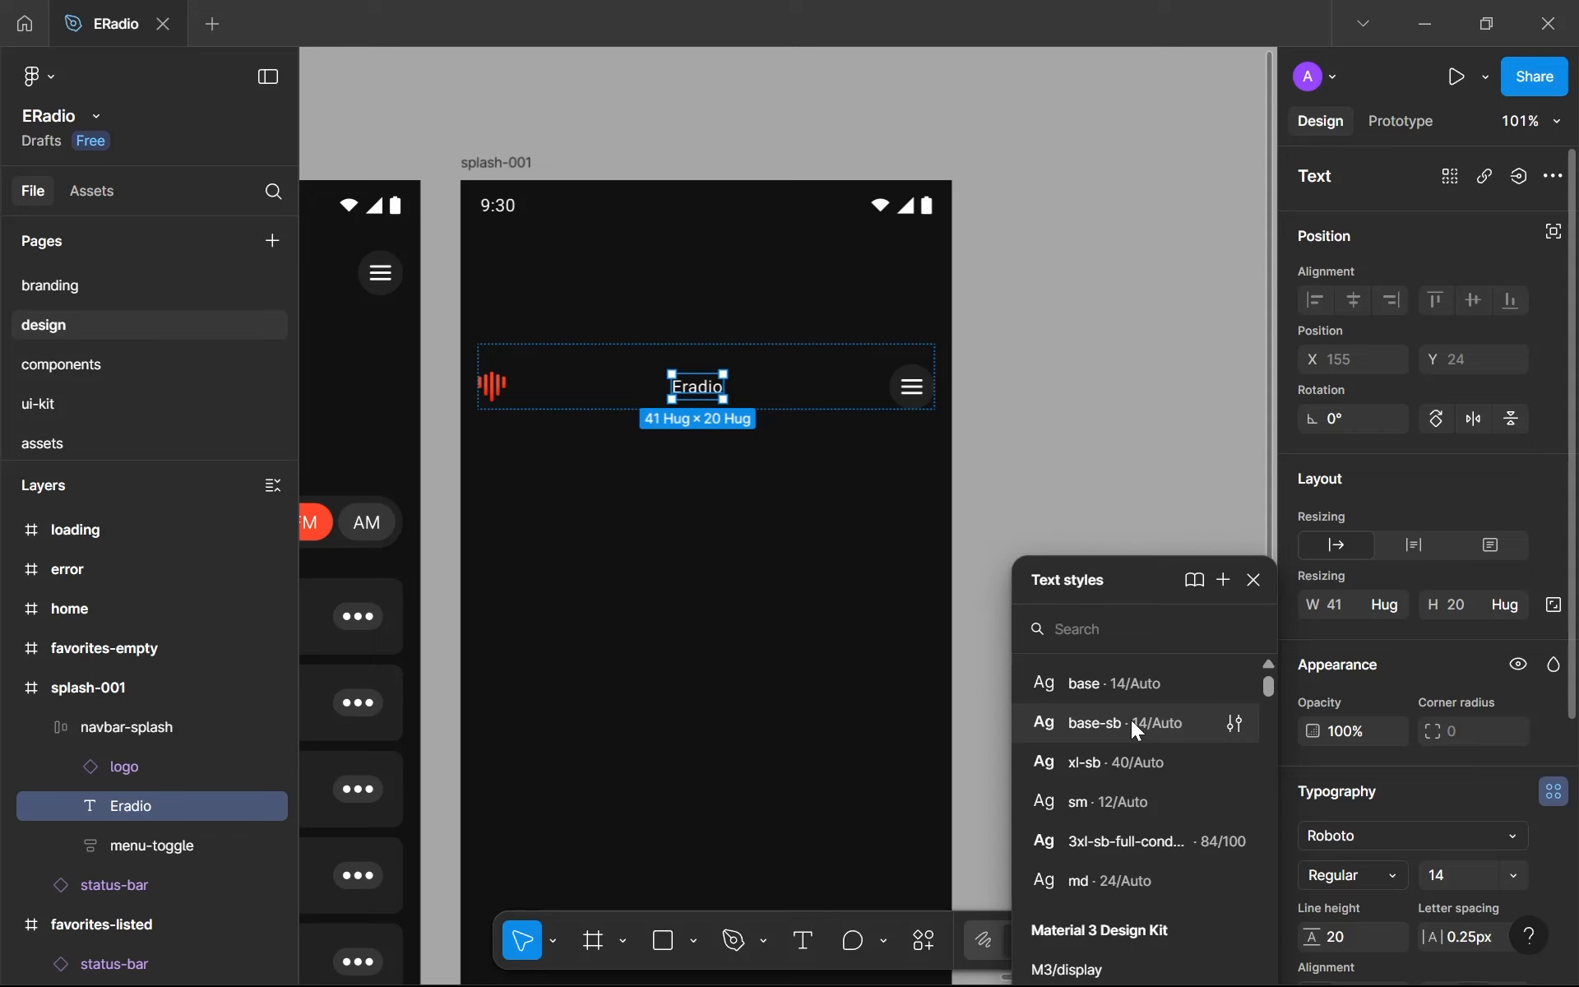
pyautogui.click(1132, 719)
pyautogui.click(786, 535)
# - Wrap the logo and the Eradio text in an auto layout frame and name it identity
pyautogui.keyDown('ctrl'); pyautogui.scroll(-3, 732, 461); pyautogui.keyUp('ctrl')
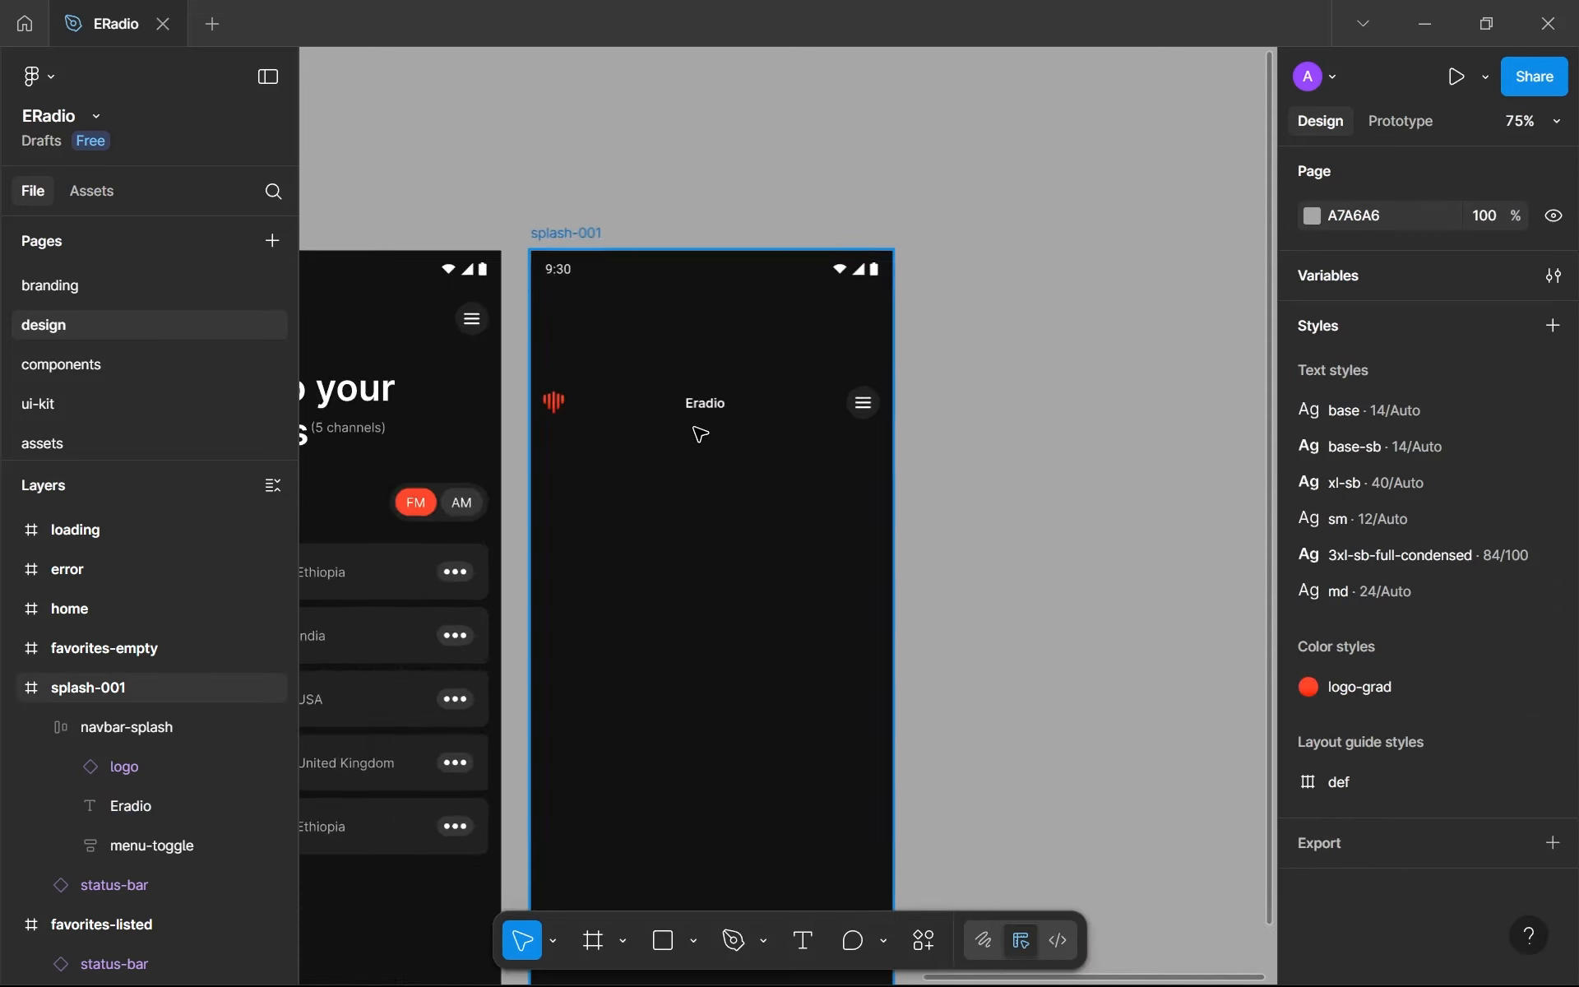
pyautogui.keyDown('ctrl'); pyautogui.scroll(3, 700, 433); pyautogui.keyUp('ctrl')
pyautogui.doubleClick(711, 395)
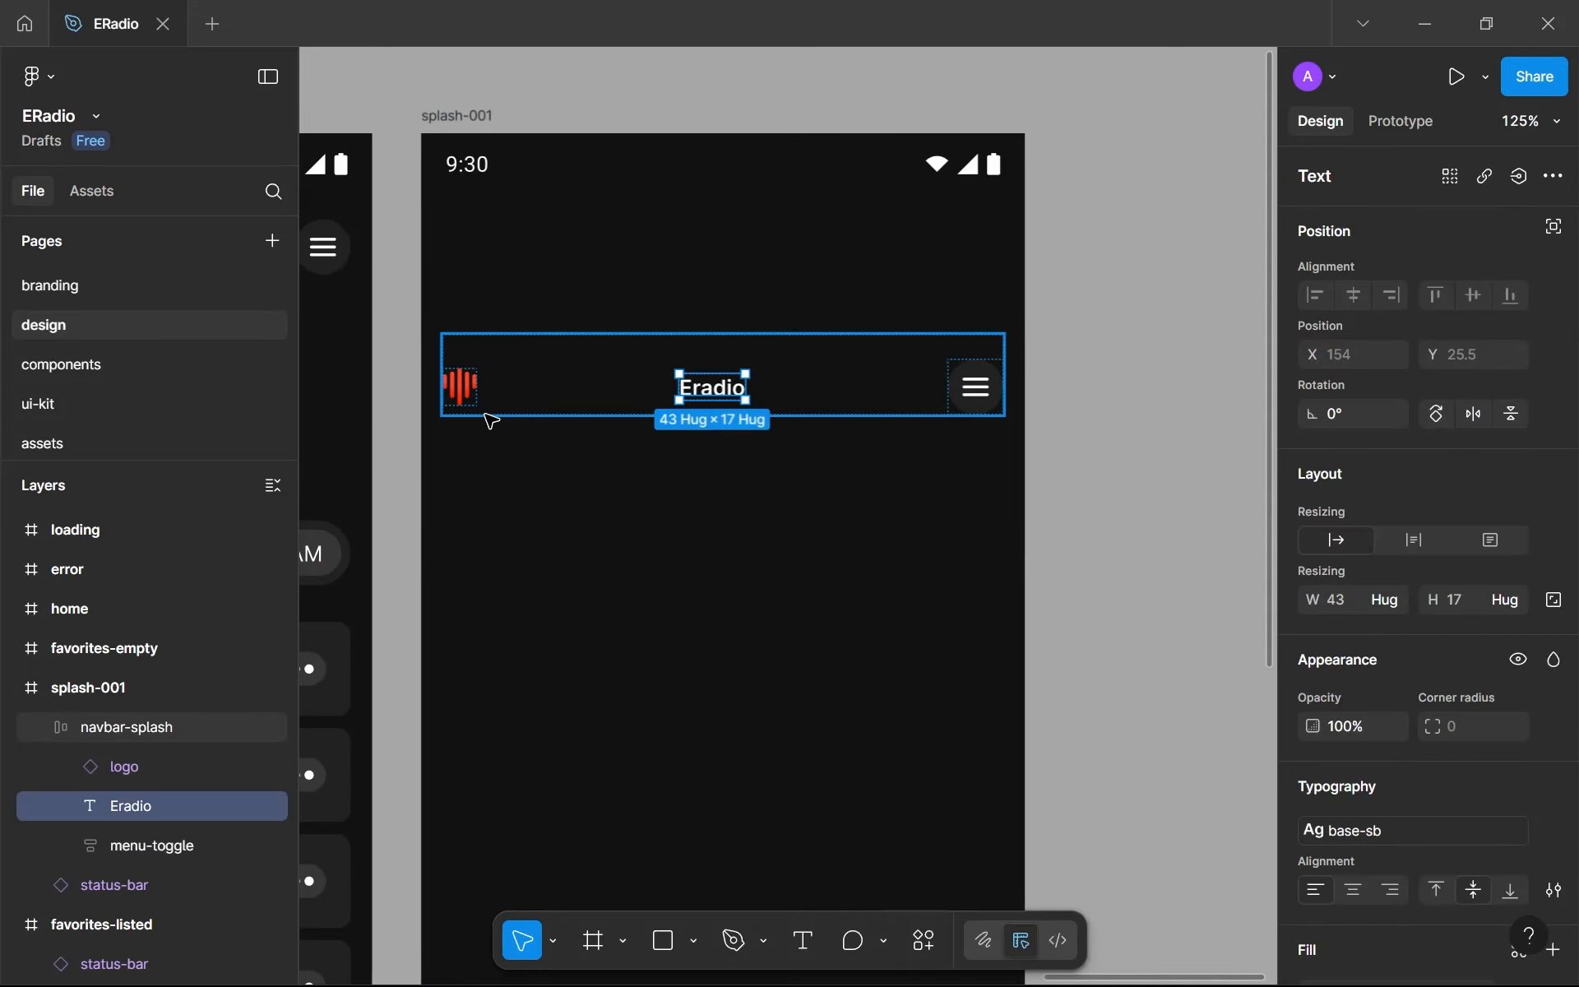
pyautogui.keyDown('shift'); pyautogui.click(461, 387); pyautogui.keyUp('shift')
pyautogui.hotkey('shift', 'a')
pyautogui.doubleClick(154, 773)
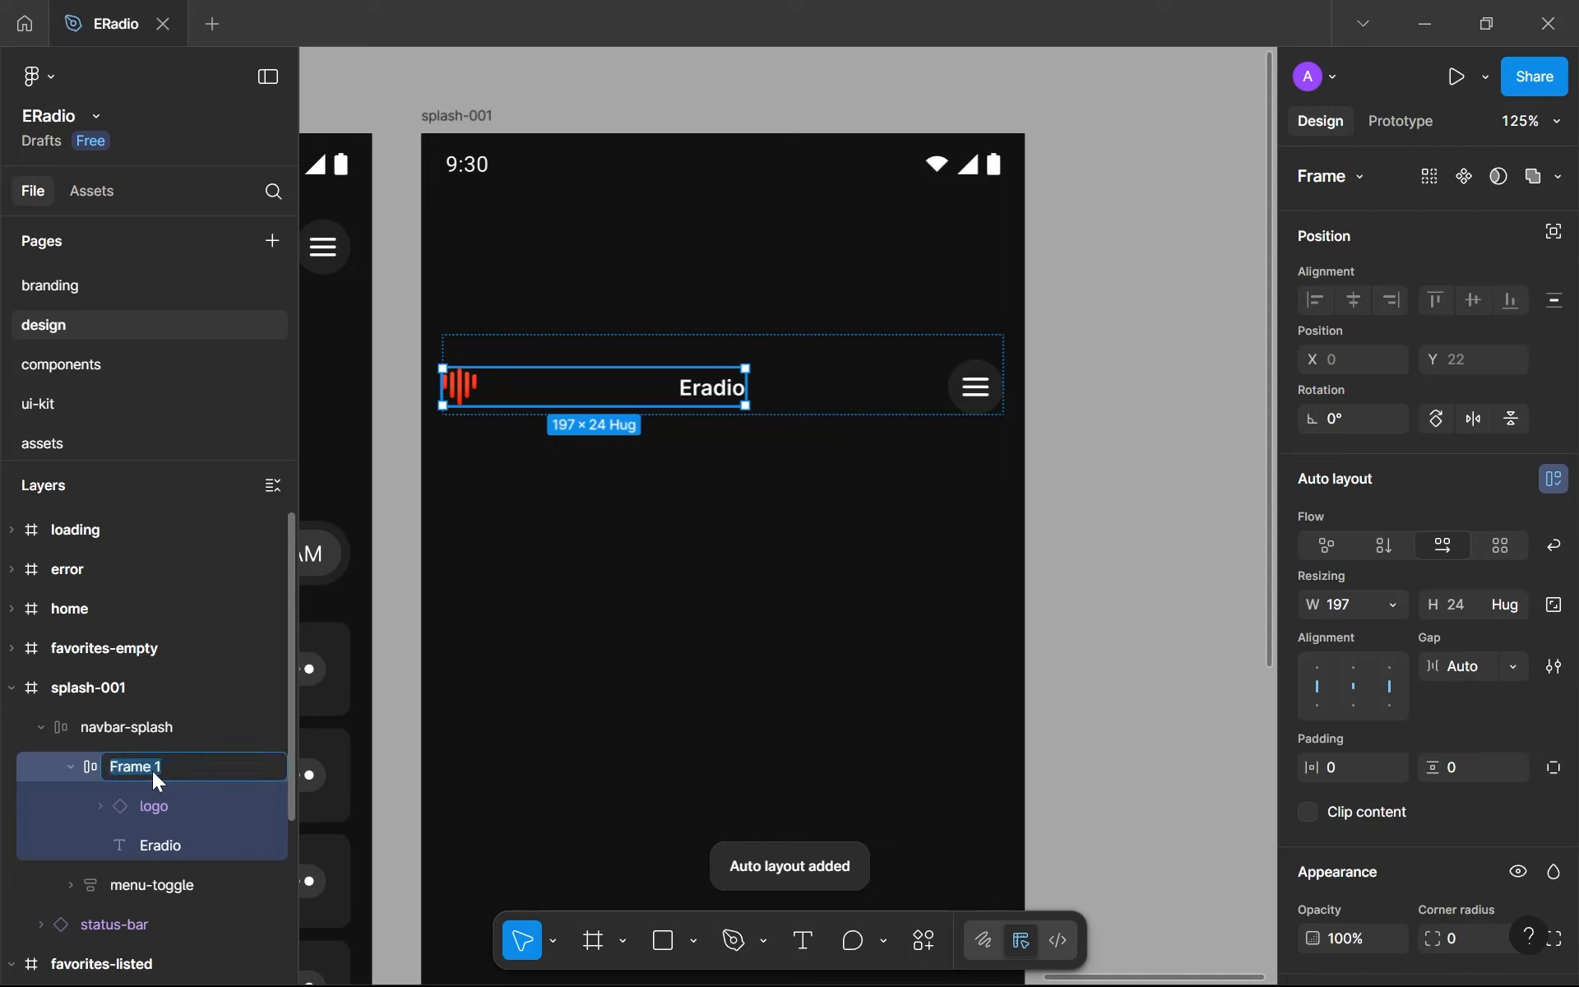
pyautogui.write('identiy')
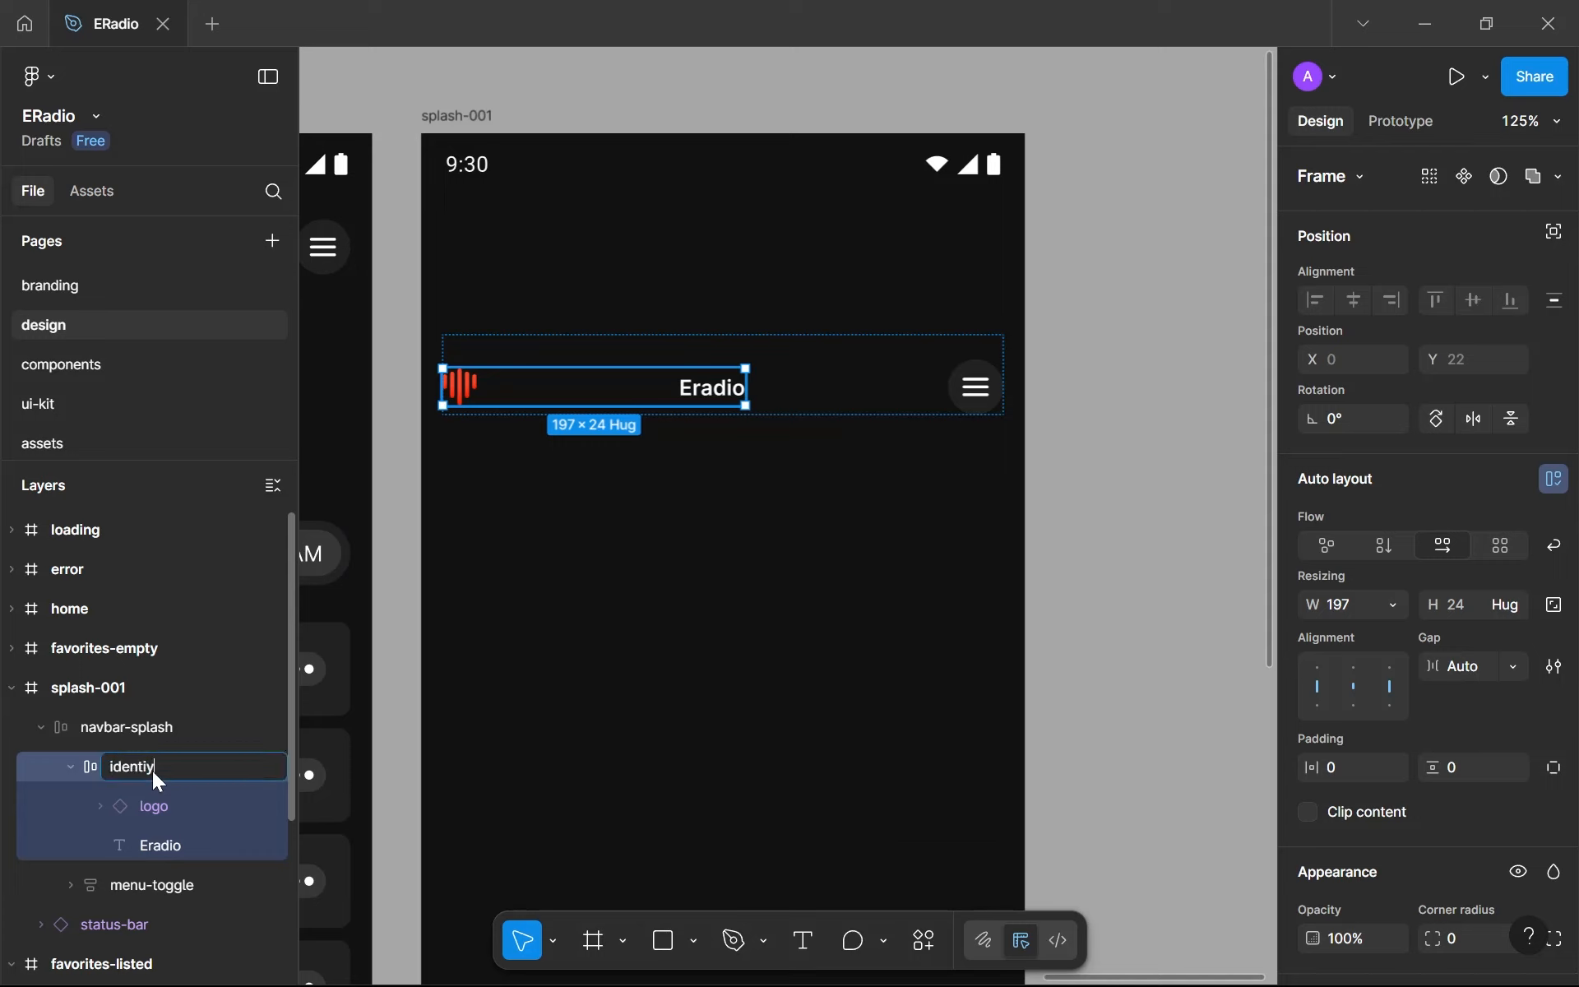
pyautogui.press('BackSpace')
pyautogui.write('ty')
pyautogui.press('Return')
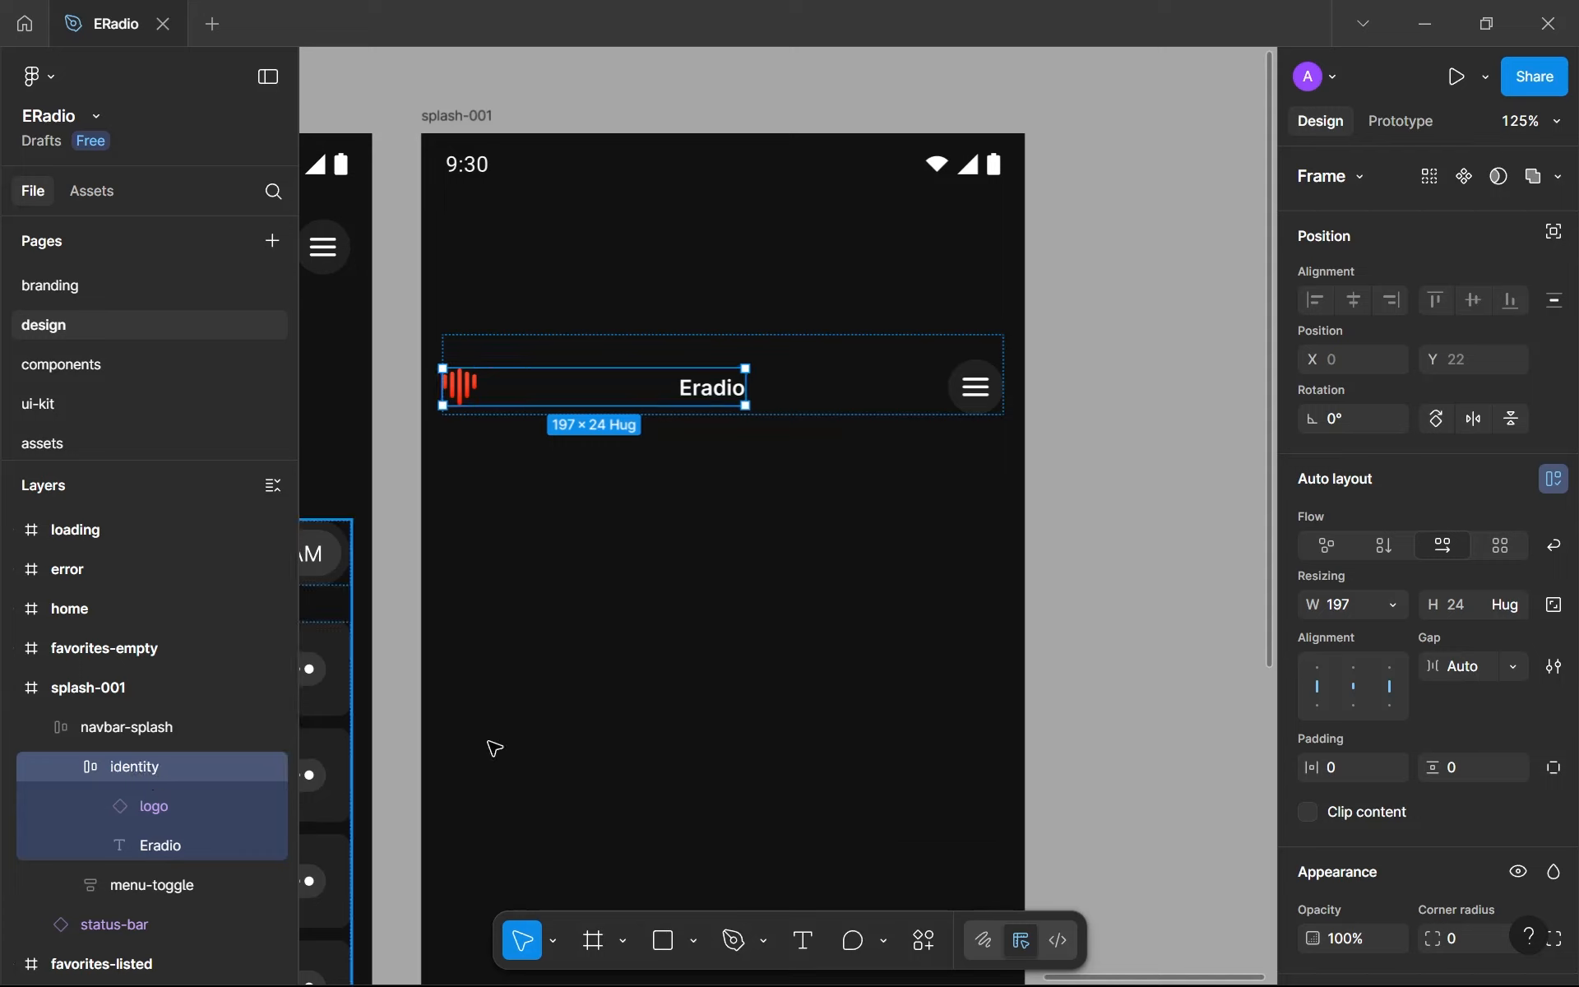
# - Set the identity frame's gap to 8 and its width to hug its contents
pyautogui.click(1450, 662)
pyautogui.write('8')
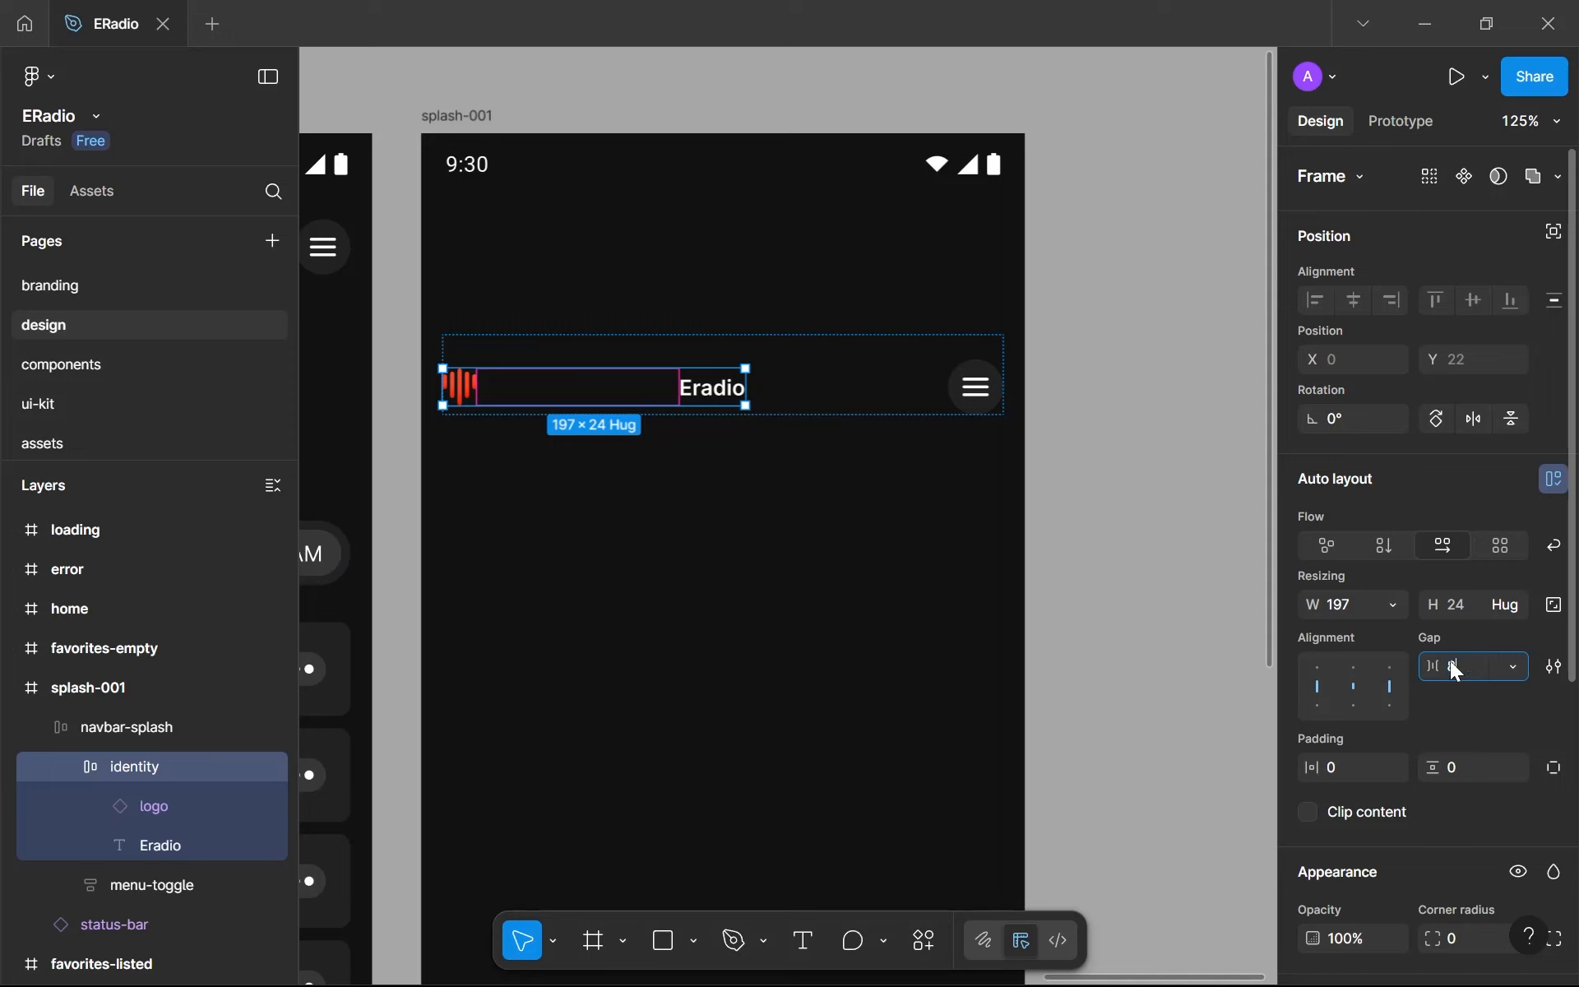
pyautogui.press('Return')
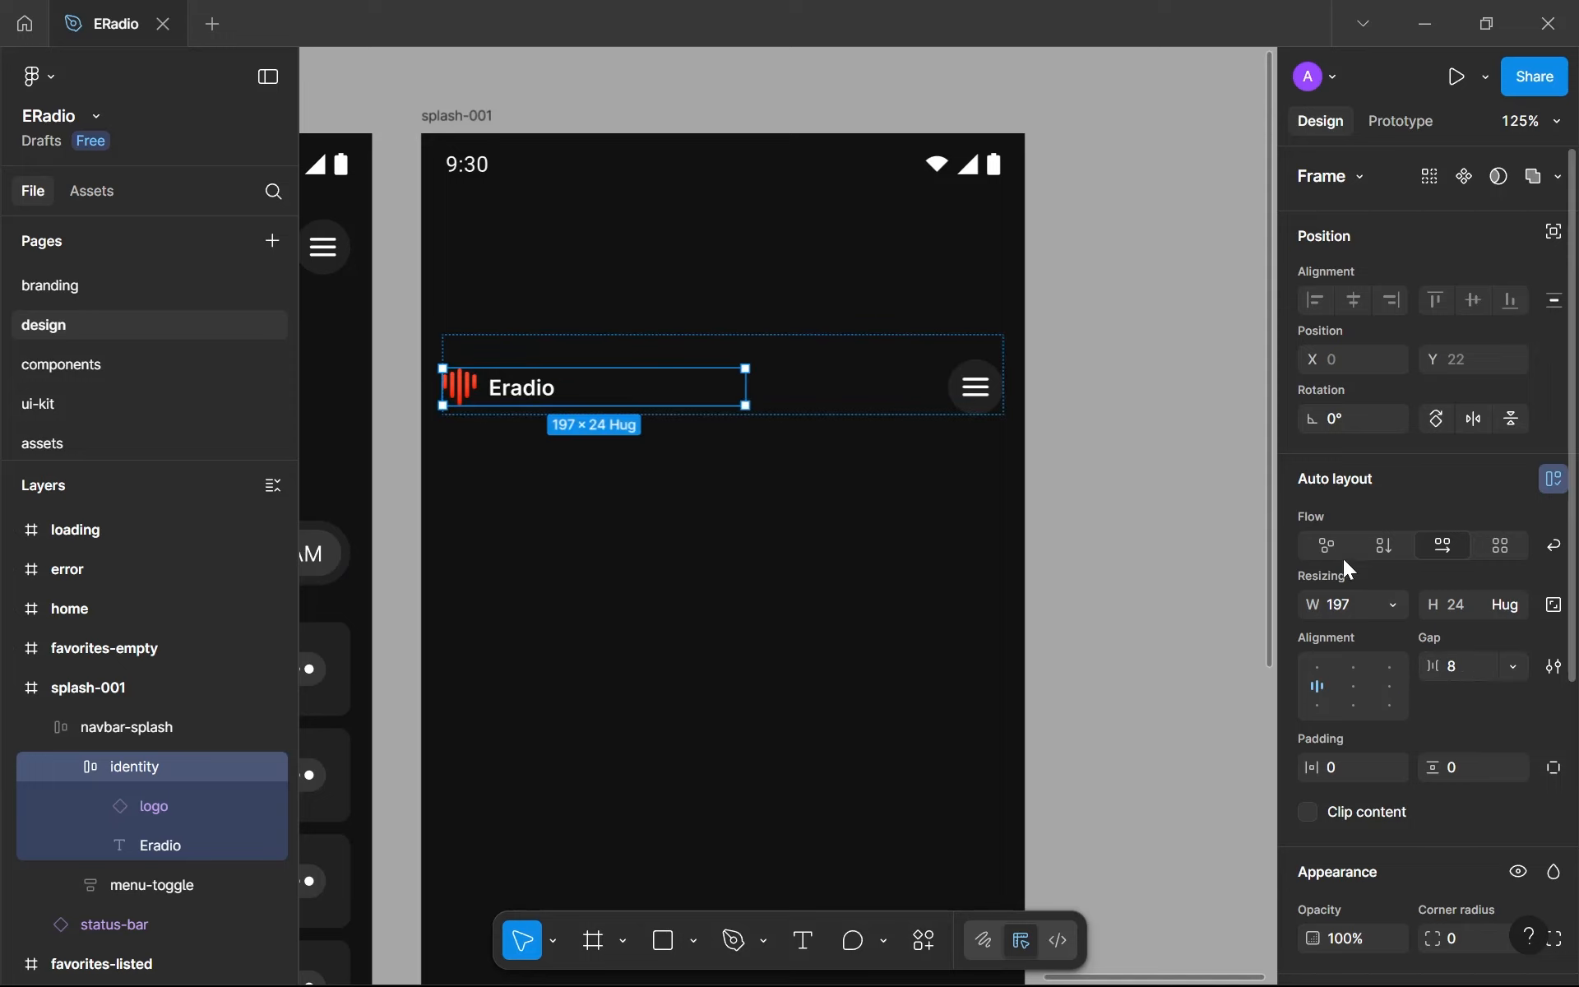
pyautogui.click(1392, 607)
pyautogui.click(1386, 635)
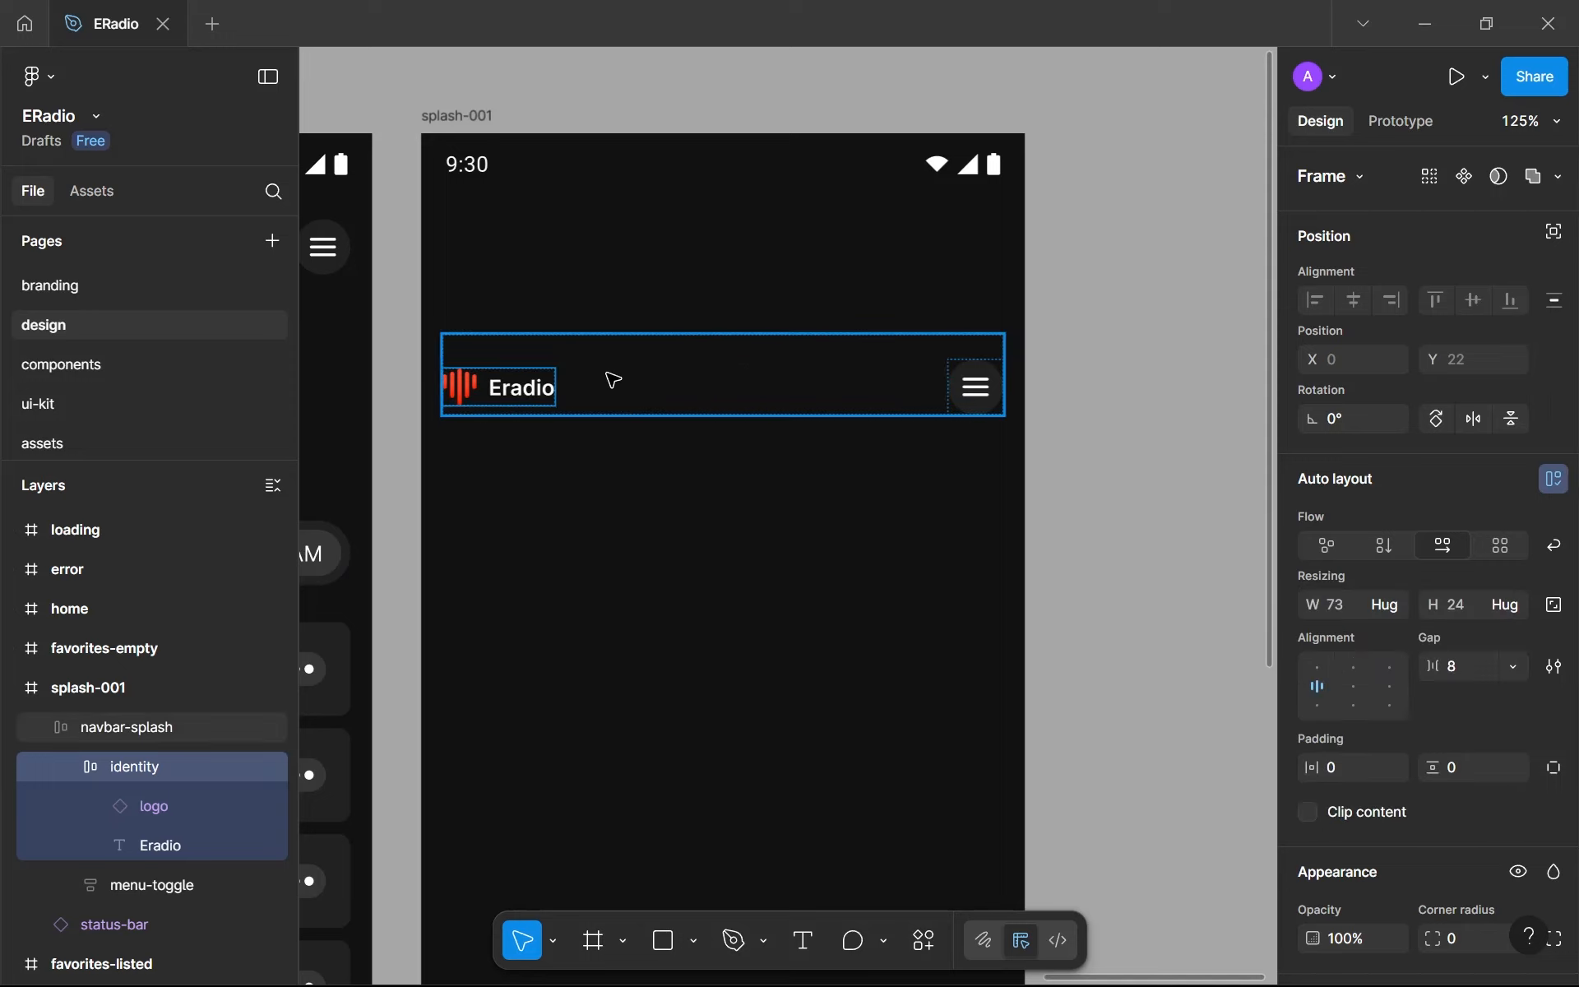
# - Add the text "Skip" in the empty area below the navbar in splash-001
pyautogui.click(1004, 407)
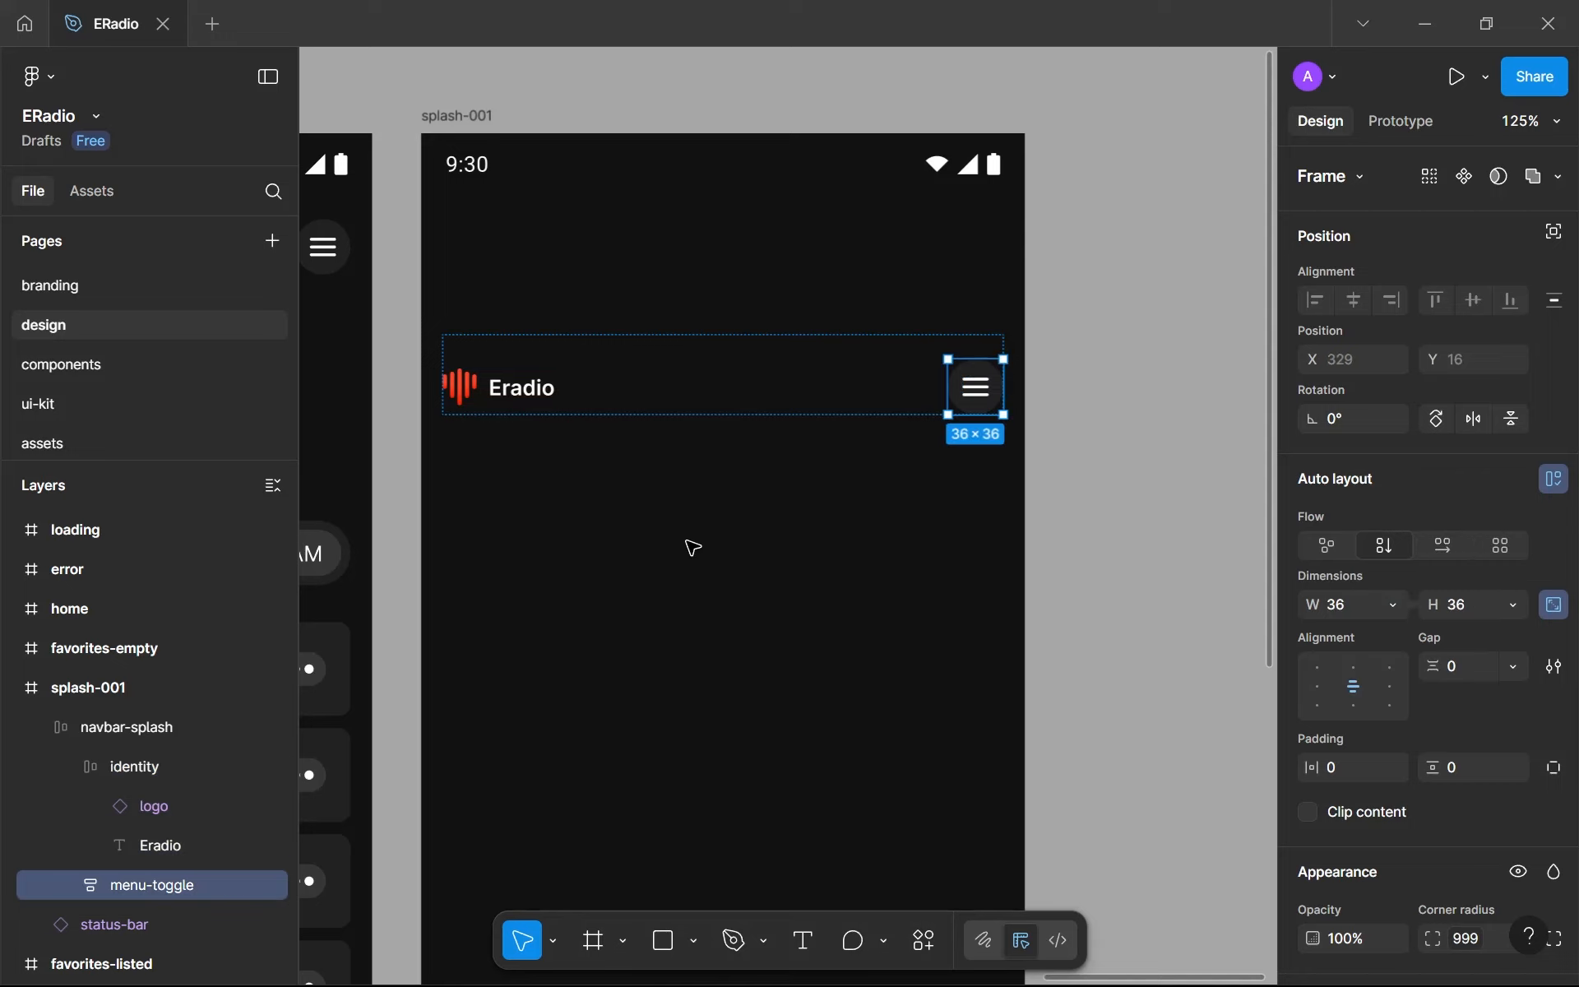
pyautogui.press('Escape')
pyautogui.press('t')
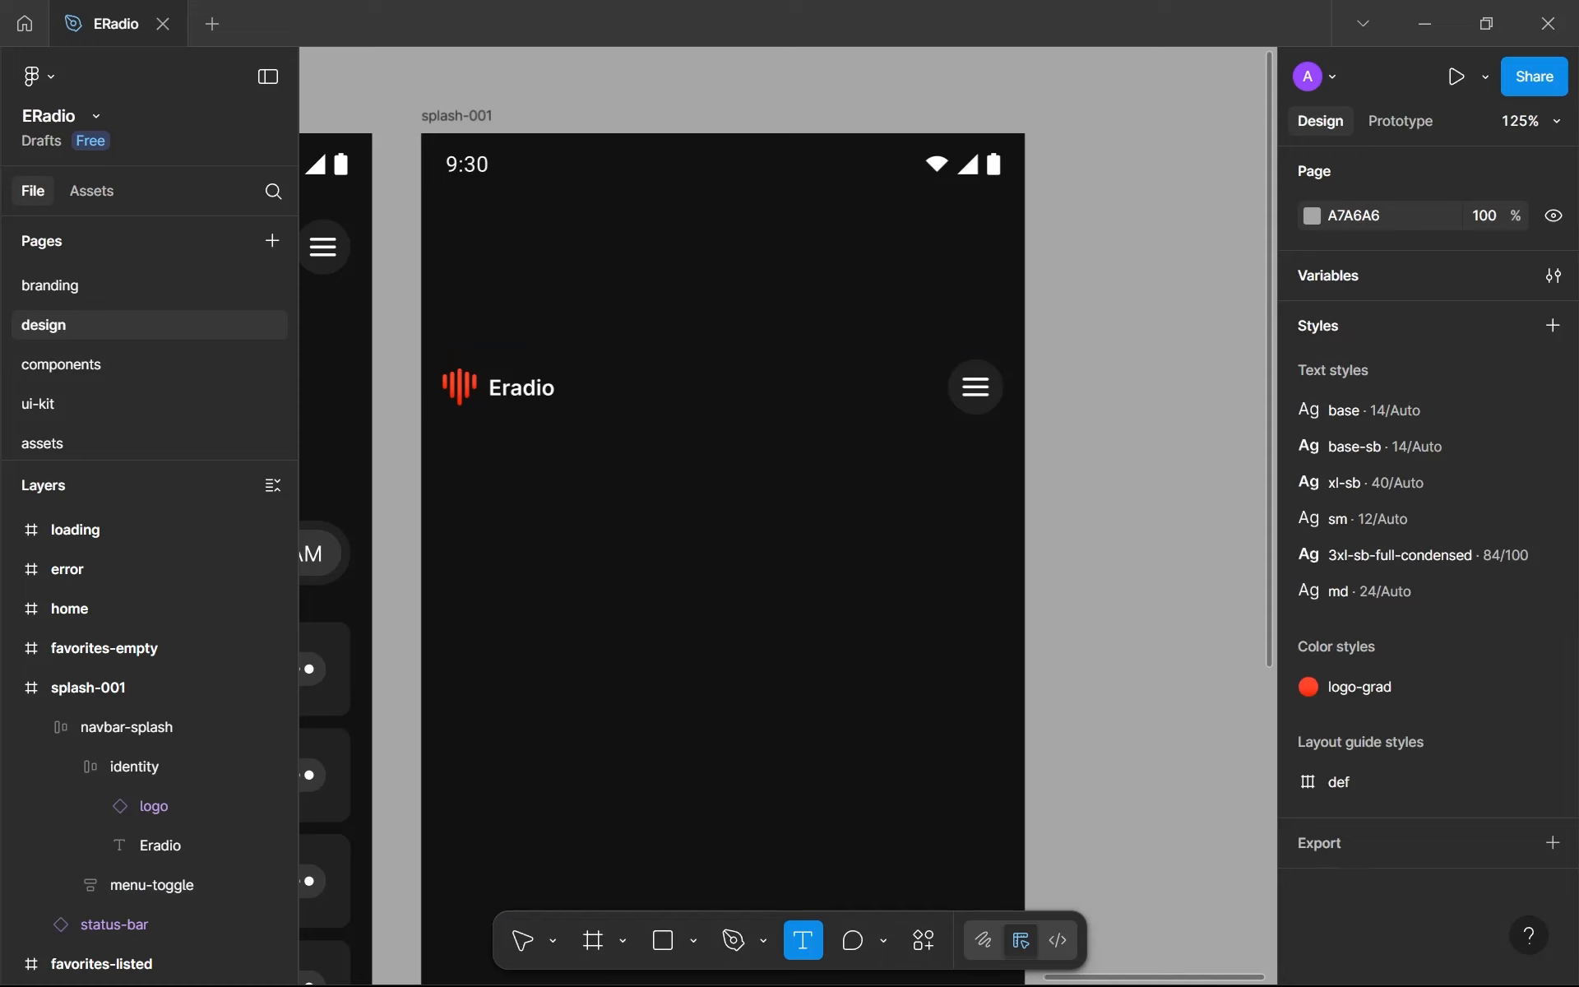
pyautogui.click(671, 541)
pyautogui.write('Skip')
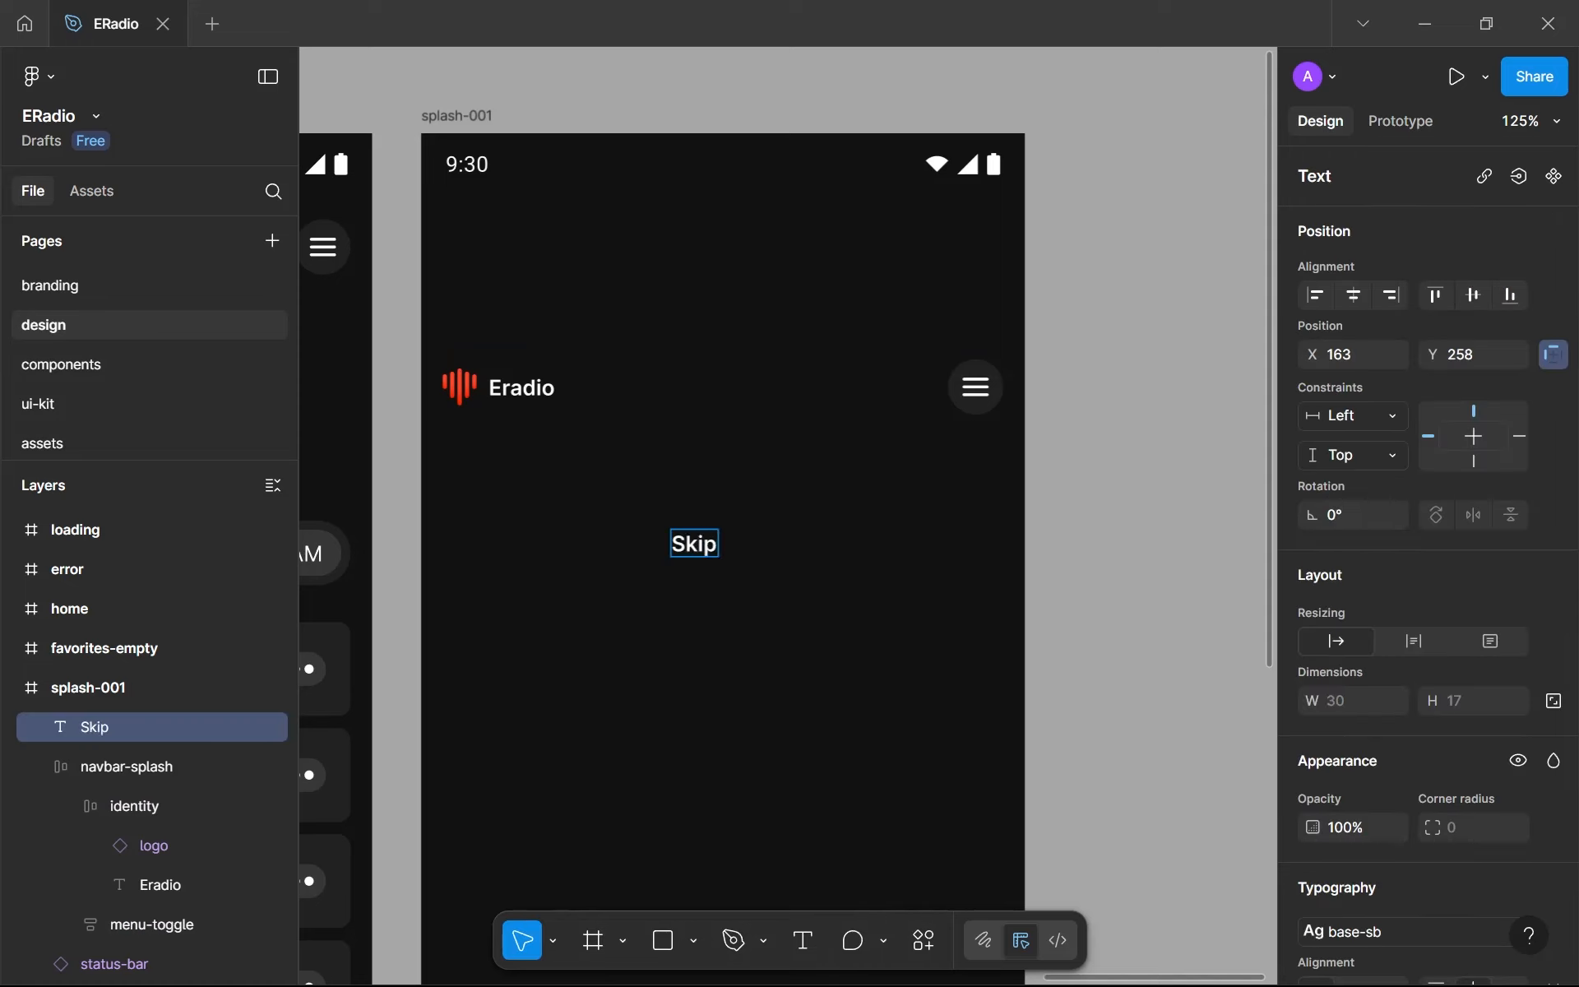
pyautogui.press('Escape')
# - Apply the base text style and the gray-700 fill to the Skip text
pyautogui.scroll(-5, 1343, 591)
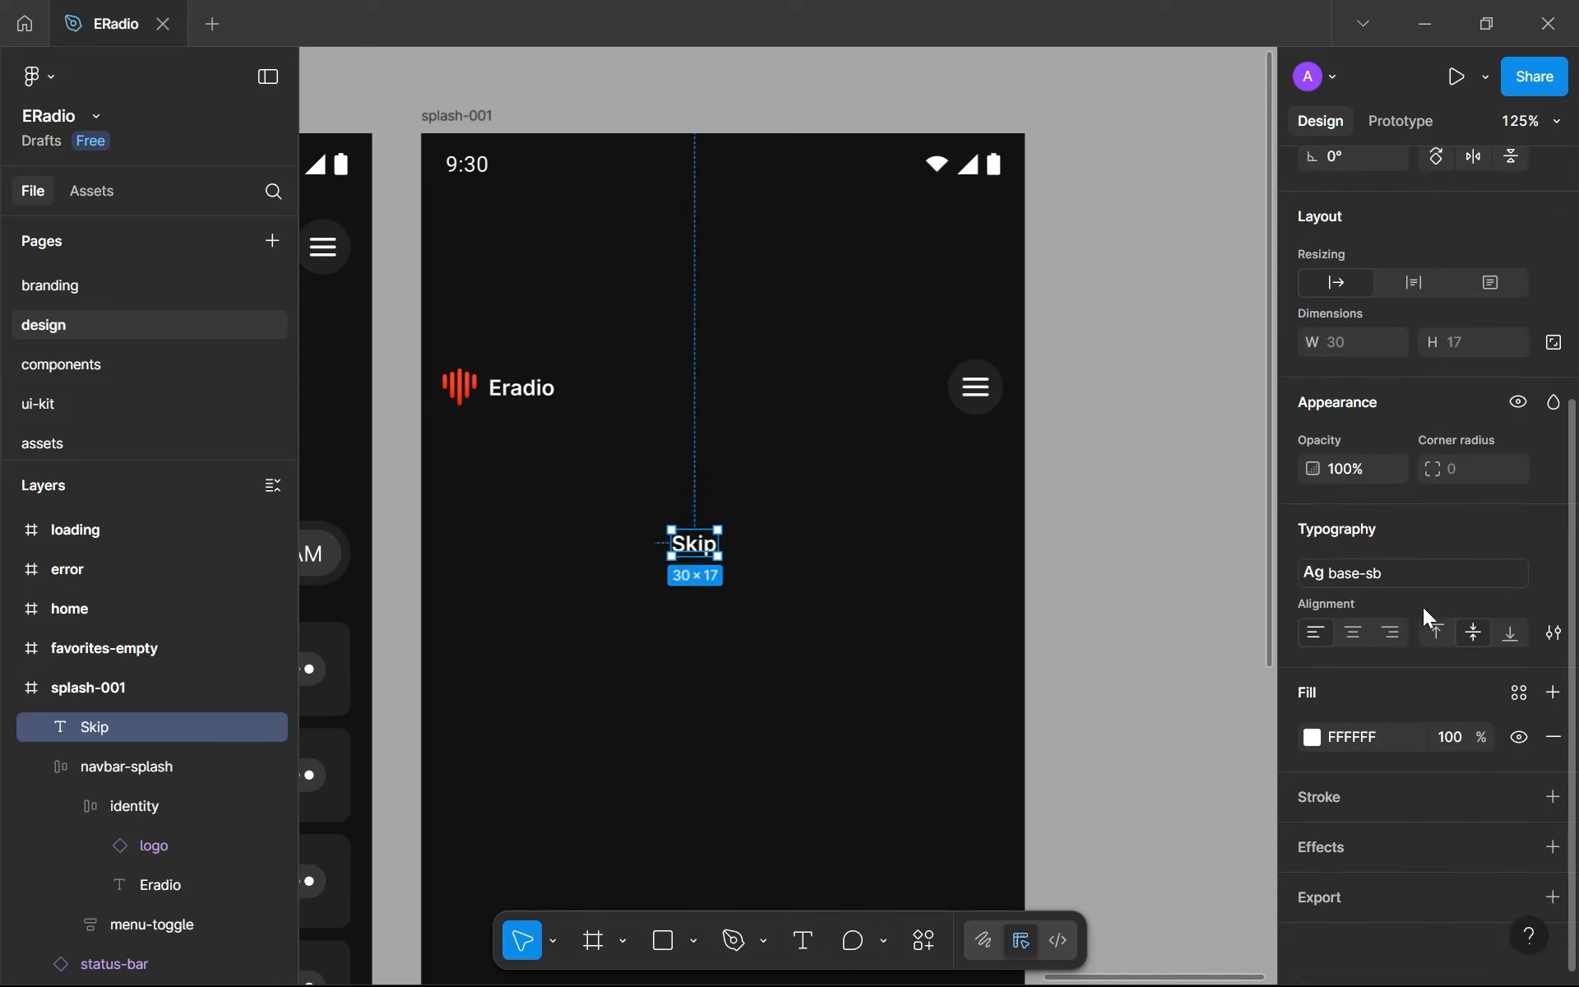
pyautogui.click(1432, 573)
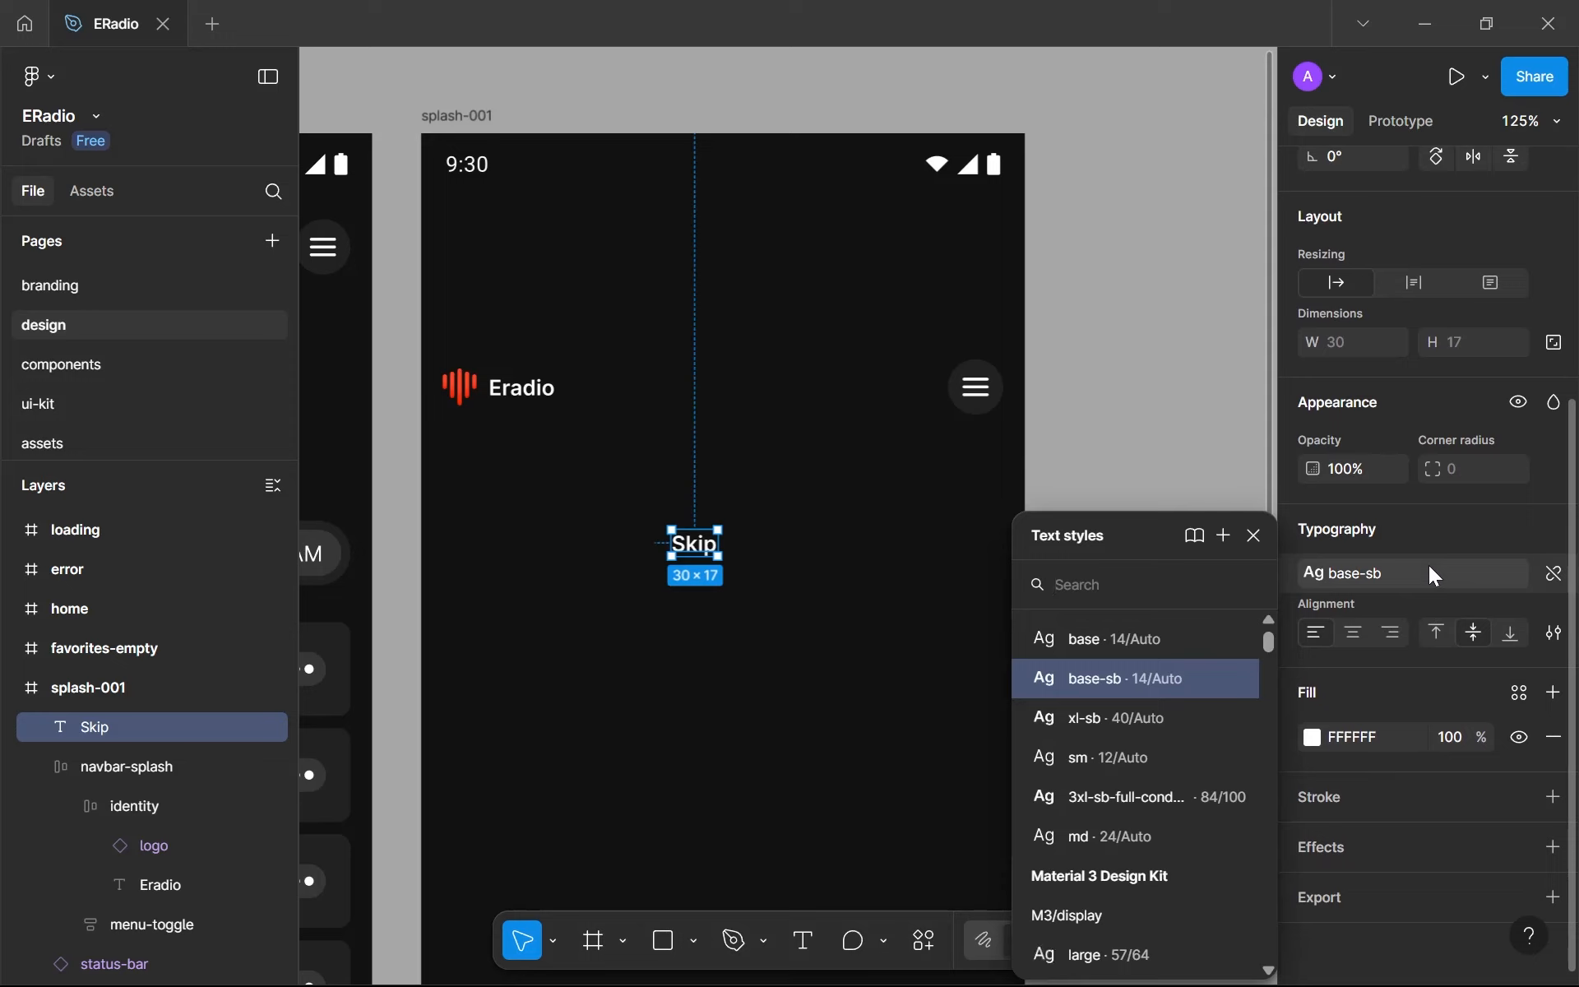
pyautogui.click(1187, 643)
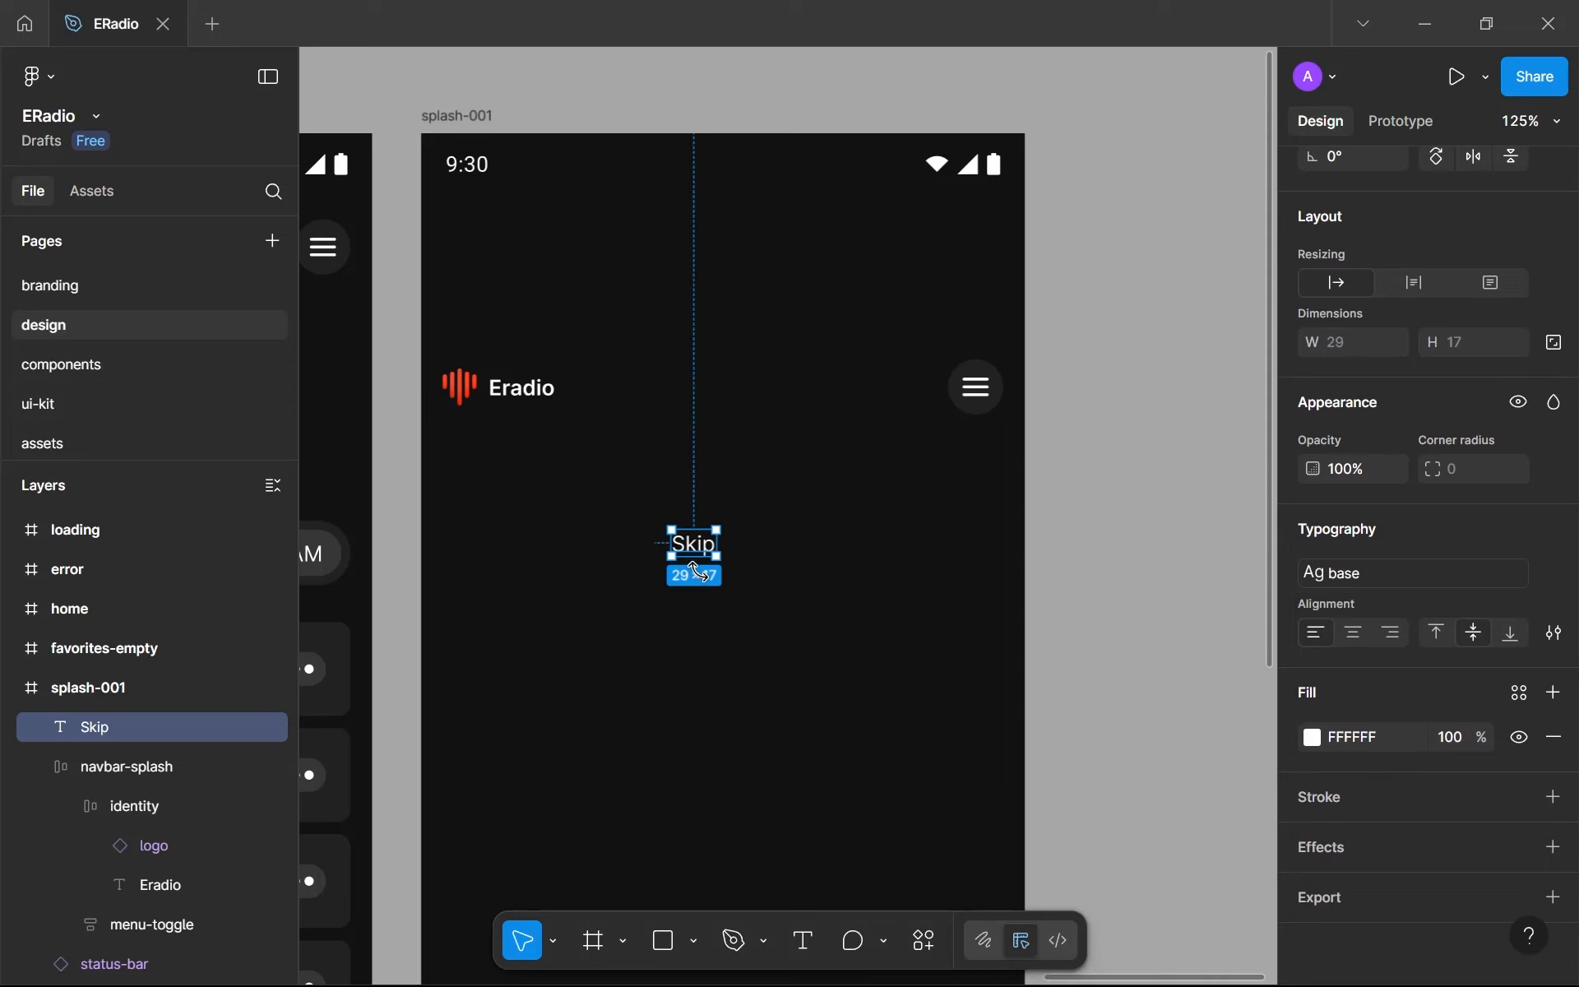
pyautogui.click(1519, 693)
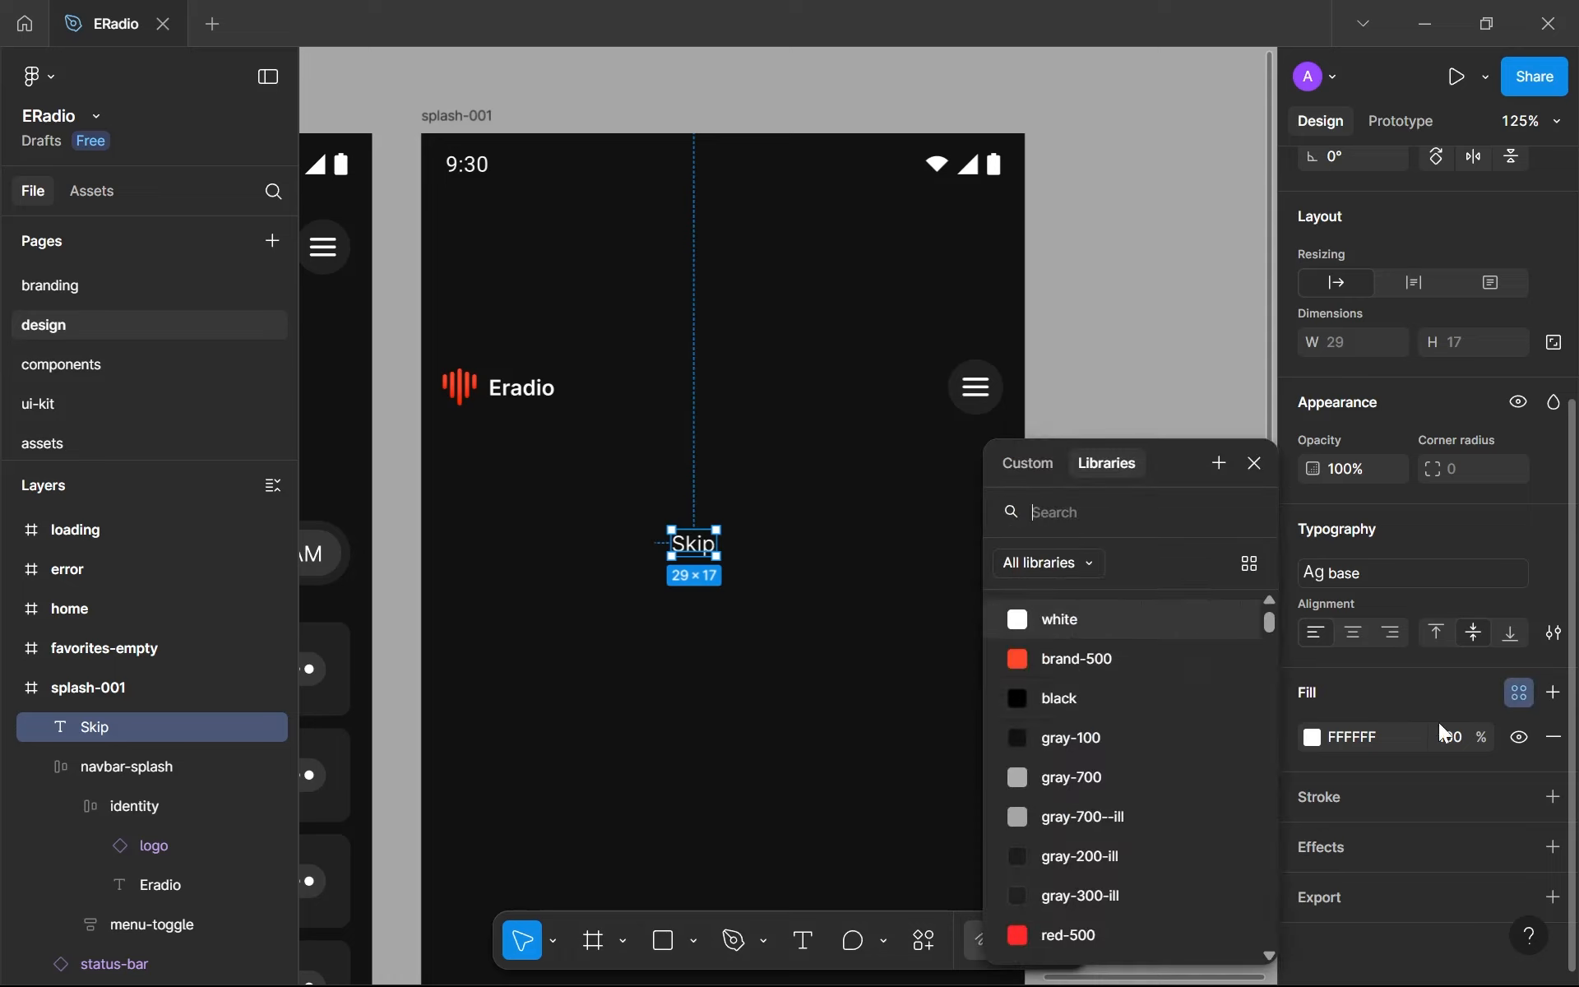
pyautogui.click(1125, 778)
pyautogui.click(926, 709)
pyautogui.scroll(-5, 589, 543)
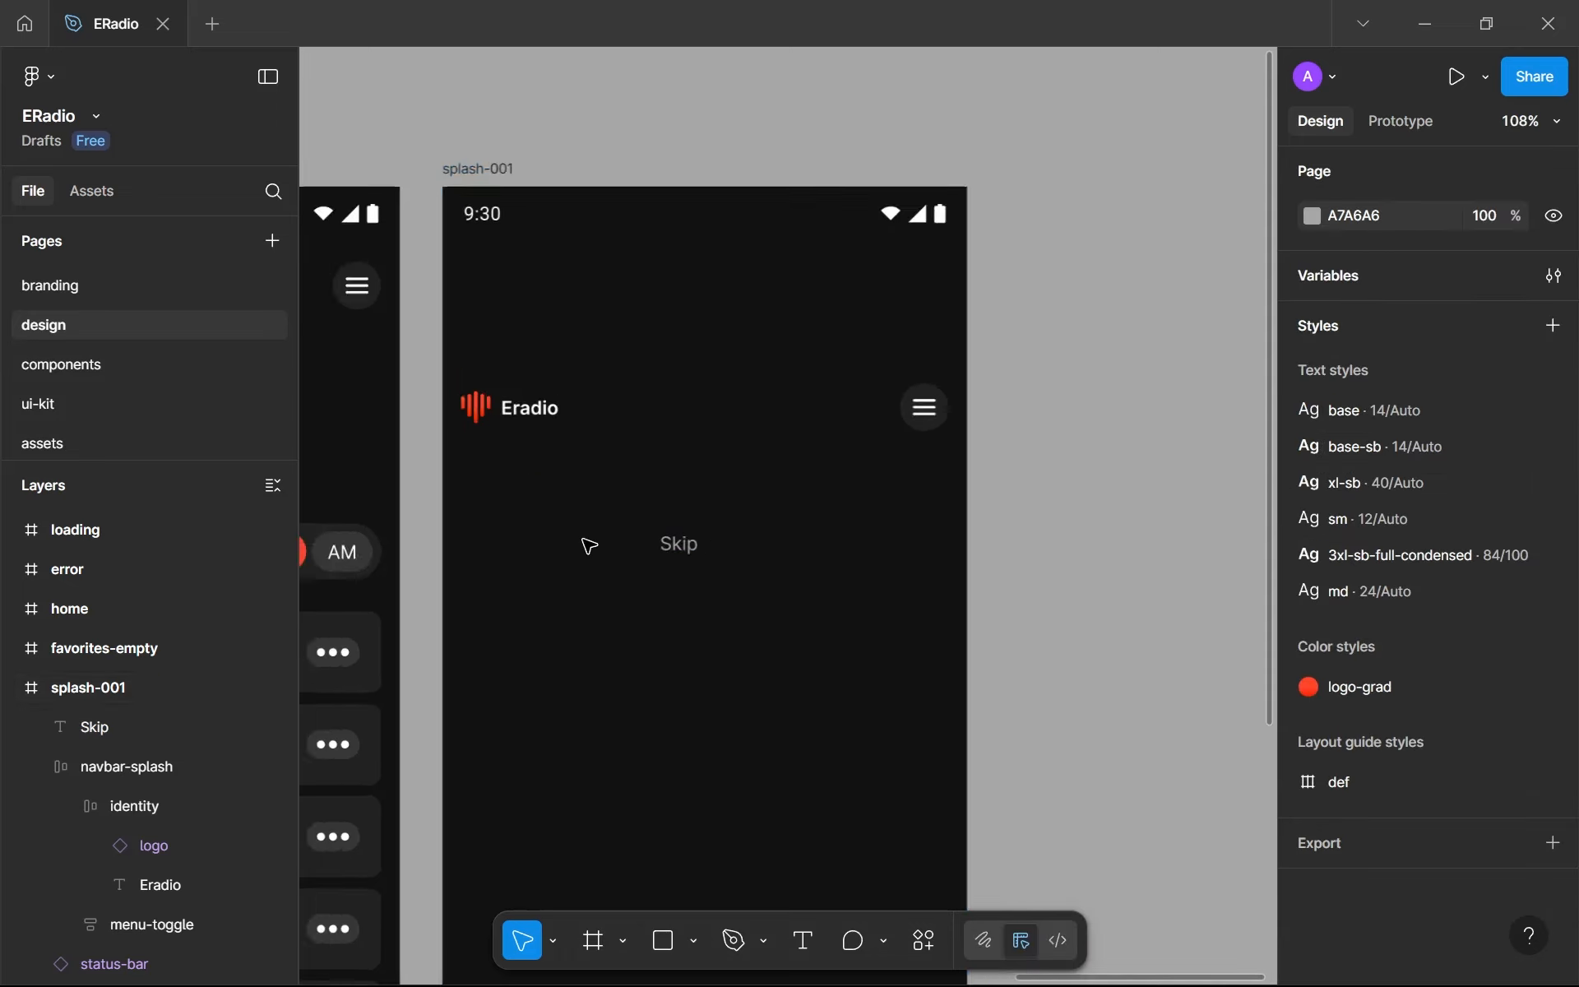
# - Cut the Skip text and use it to replace the menu-toggle in navbar-splash
pyautogui.scroll(4, 483, 529)
pyautogui.scroll(3, 910, 592)
pyautogui.scroll(-3, 909, 593)
pyautogui.click(807, 574)
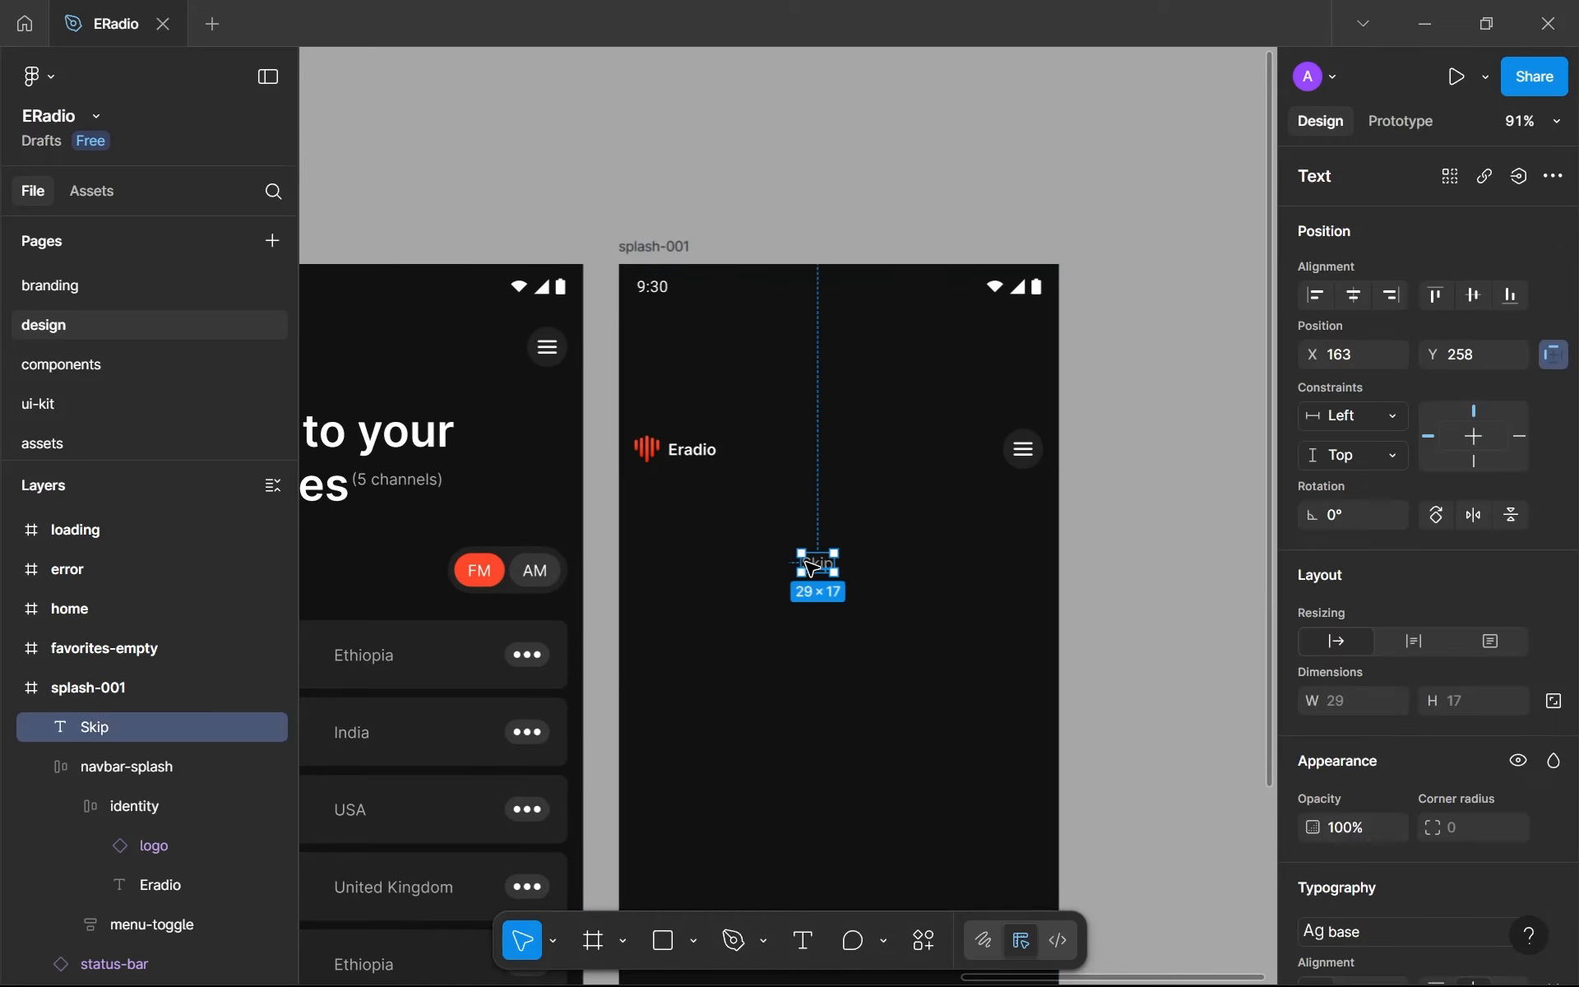
pyautogui.press('Delete')
pyautogui.click(1024, 471)
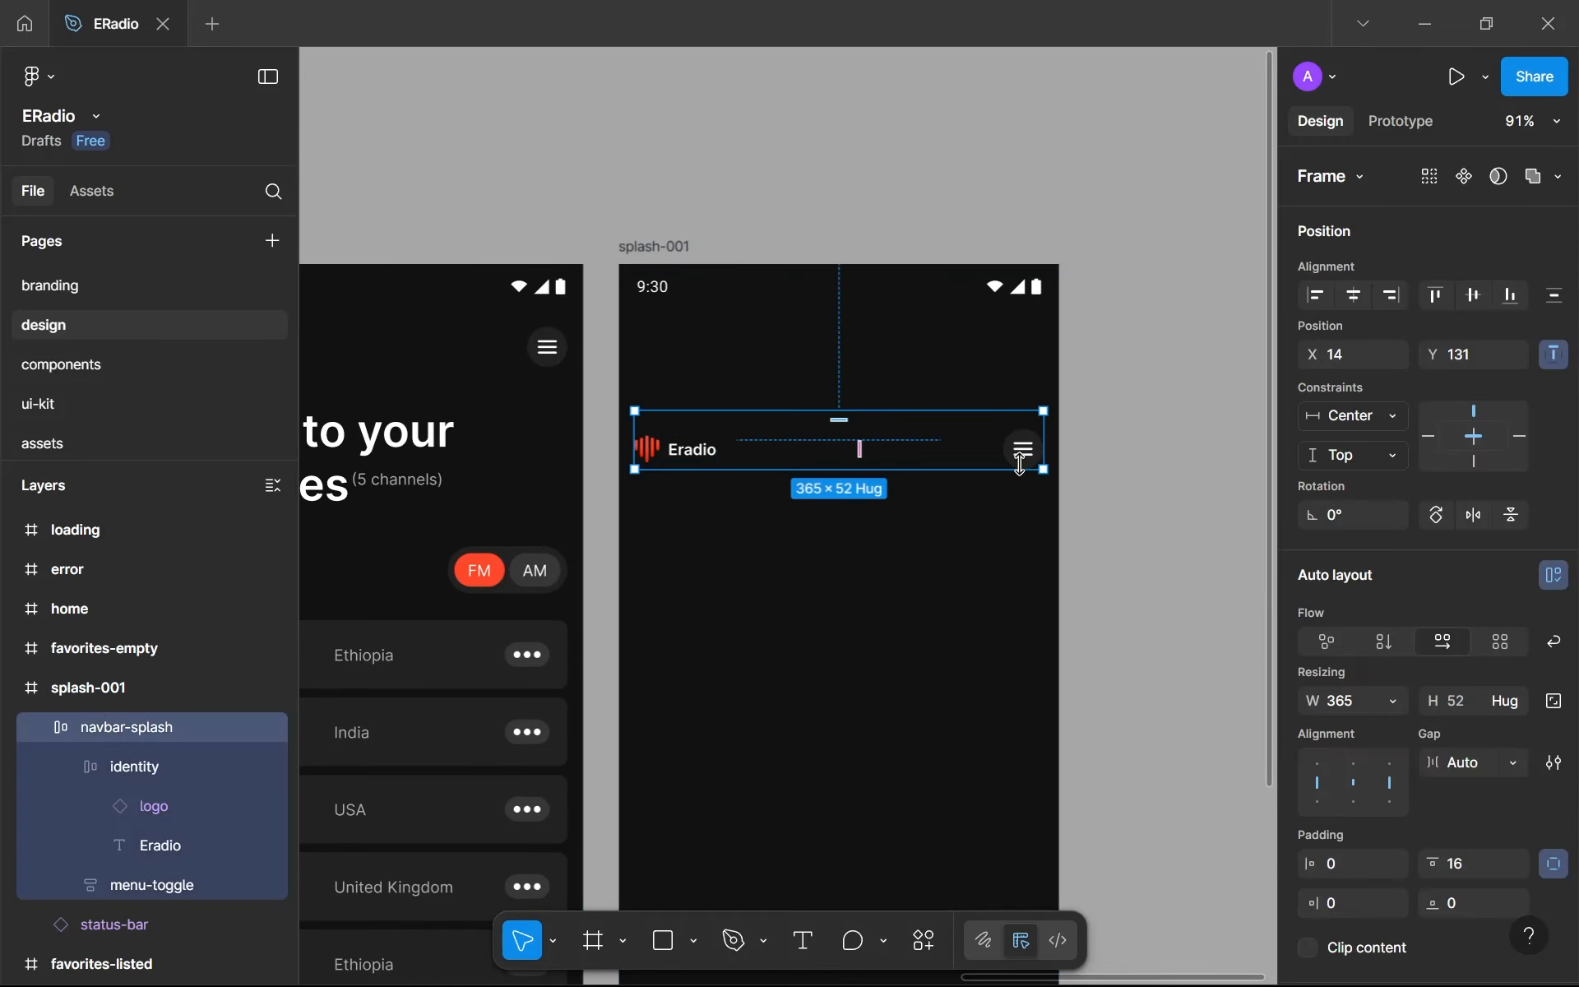
pyautogui.click(1021, 461)
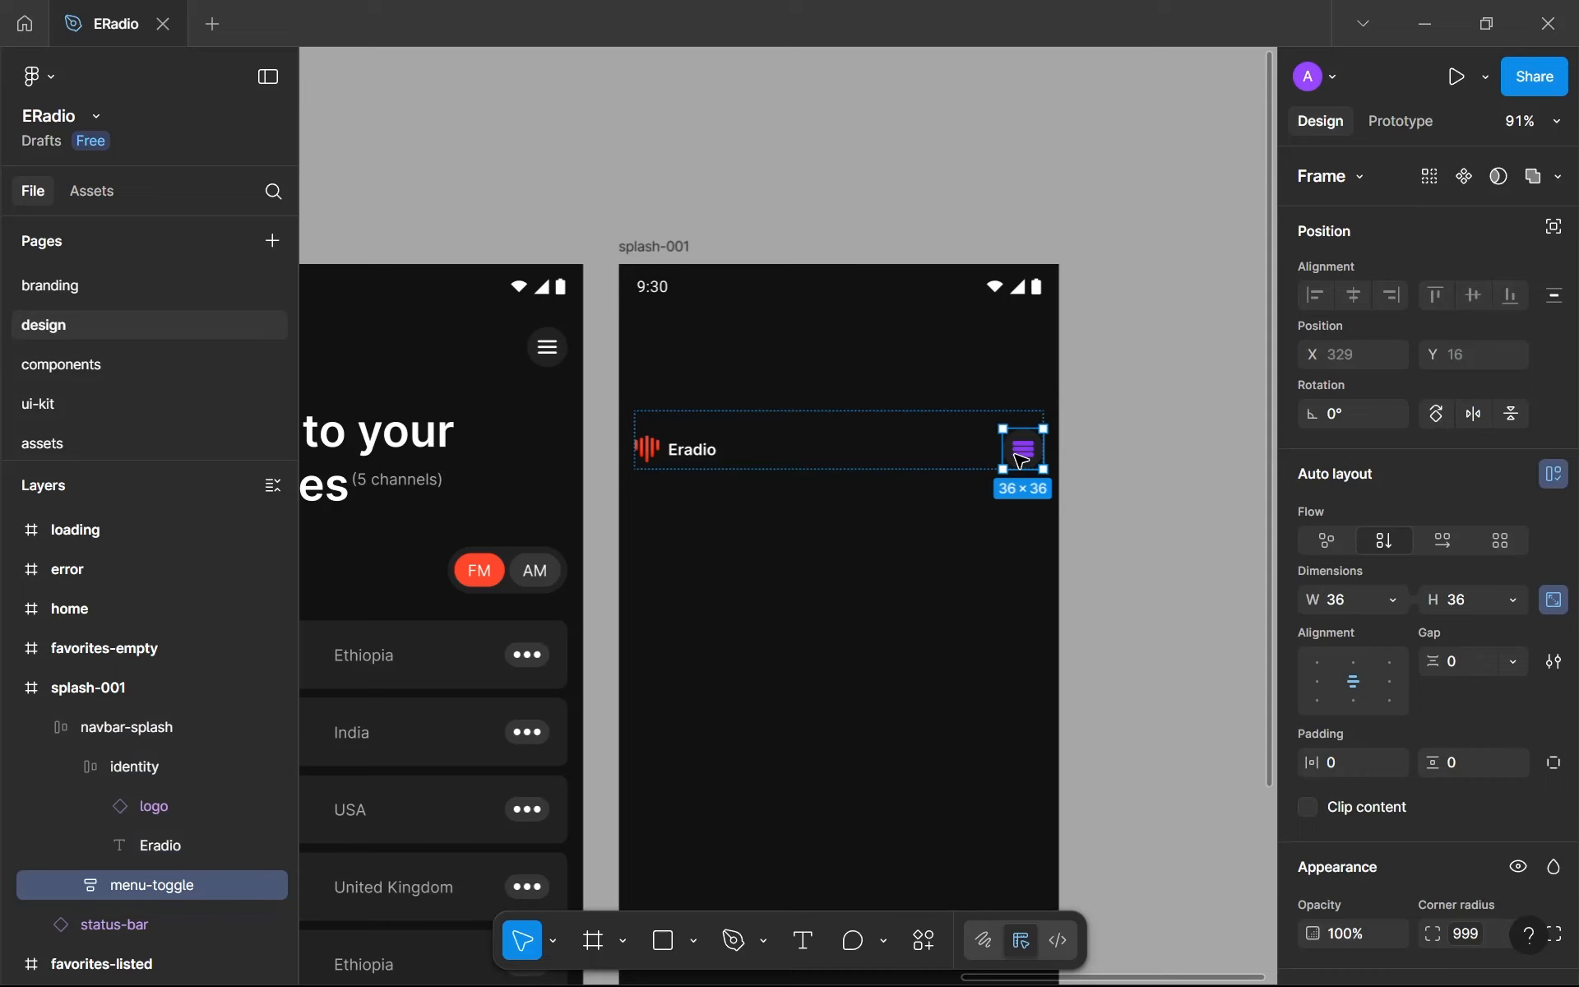
pyautogui.hotkey('ctrl', 'z')
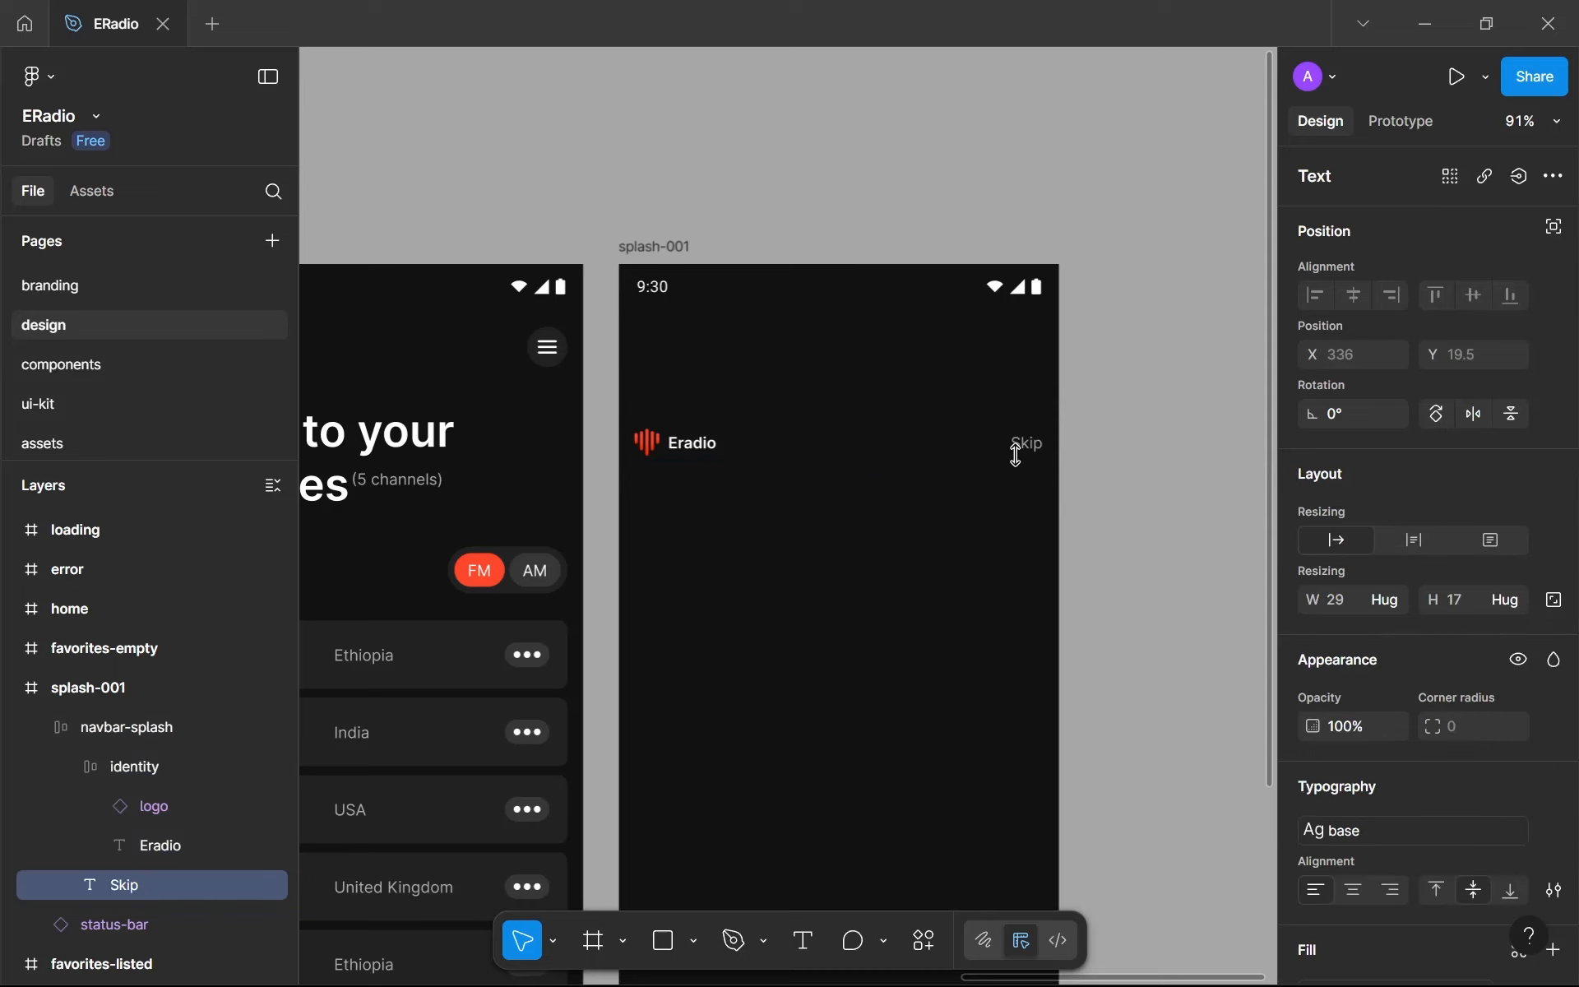
# - Move navbar-splash up to Y 40, directly beneath the status bar in splash-001
pyautogui.click(807, 448)
pyautogui.scroll(4, 810, 451)
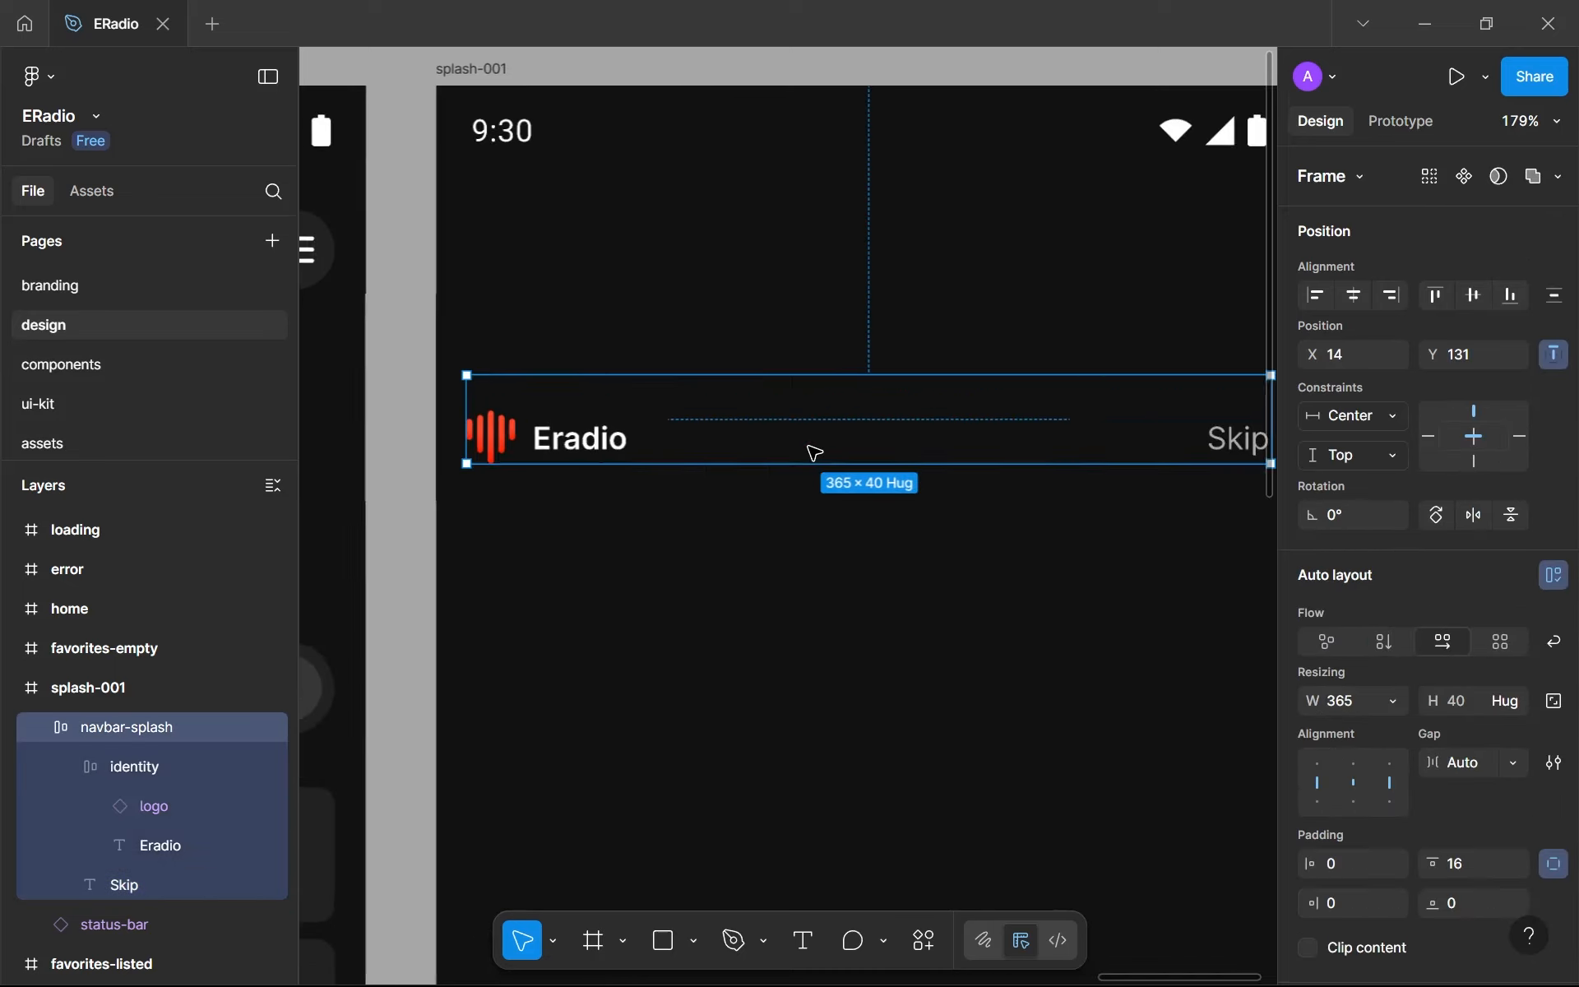
pyautogui.scroll(-4, 809, 446)
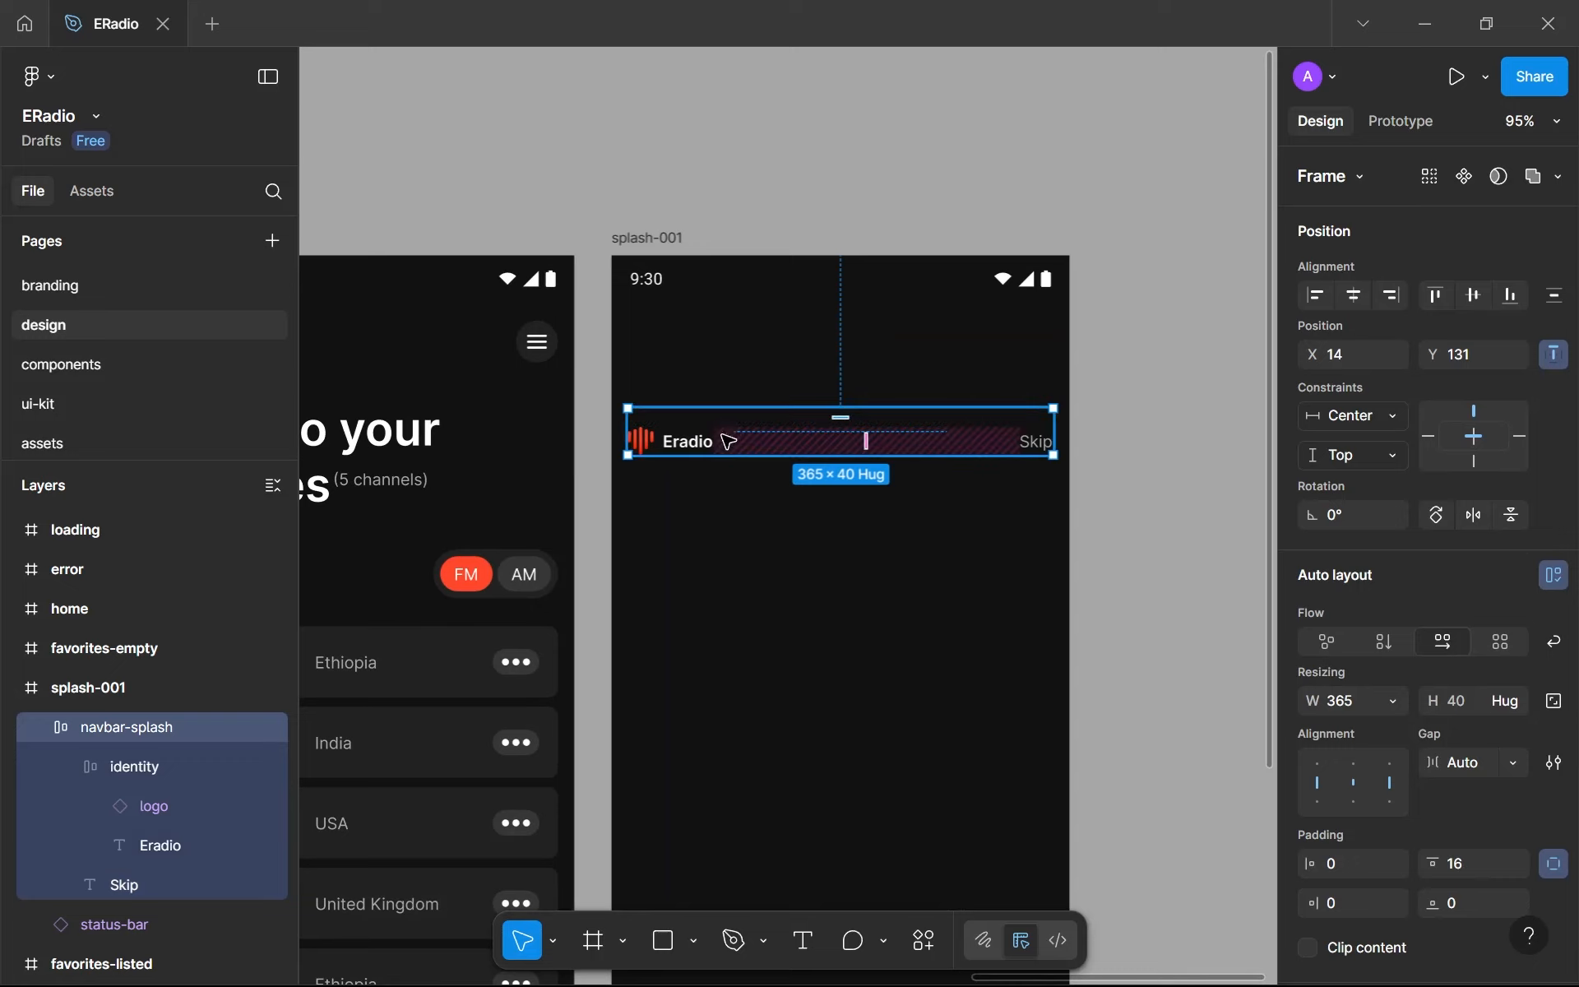
pyautogui.moveTo(728, 442); pyautogui.dragTo(738, 336)
pyautogui.click(735, 478)
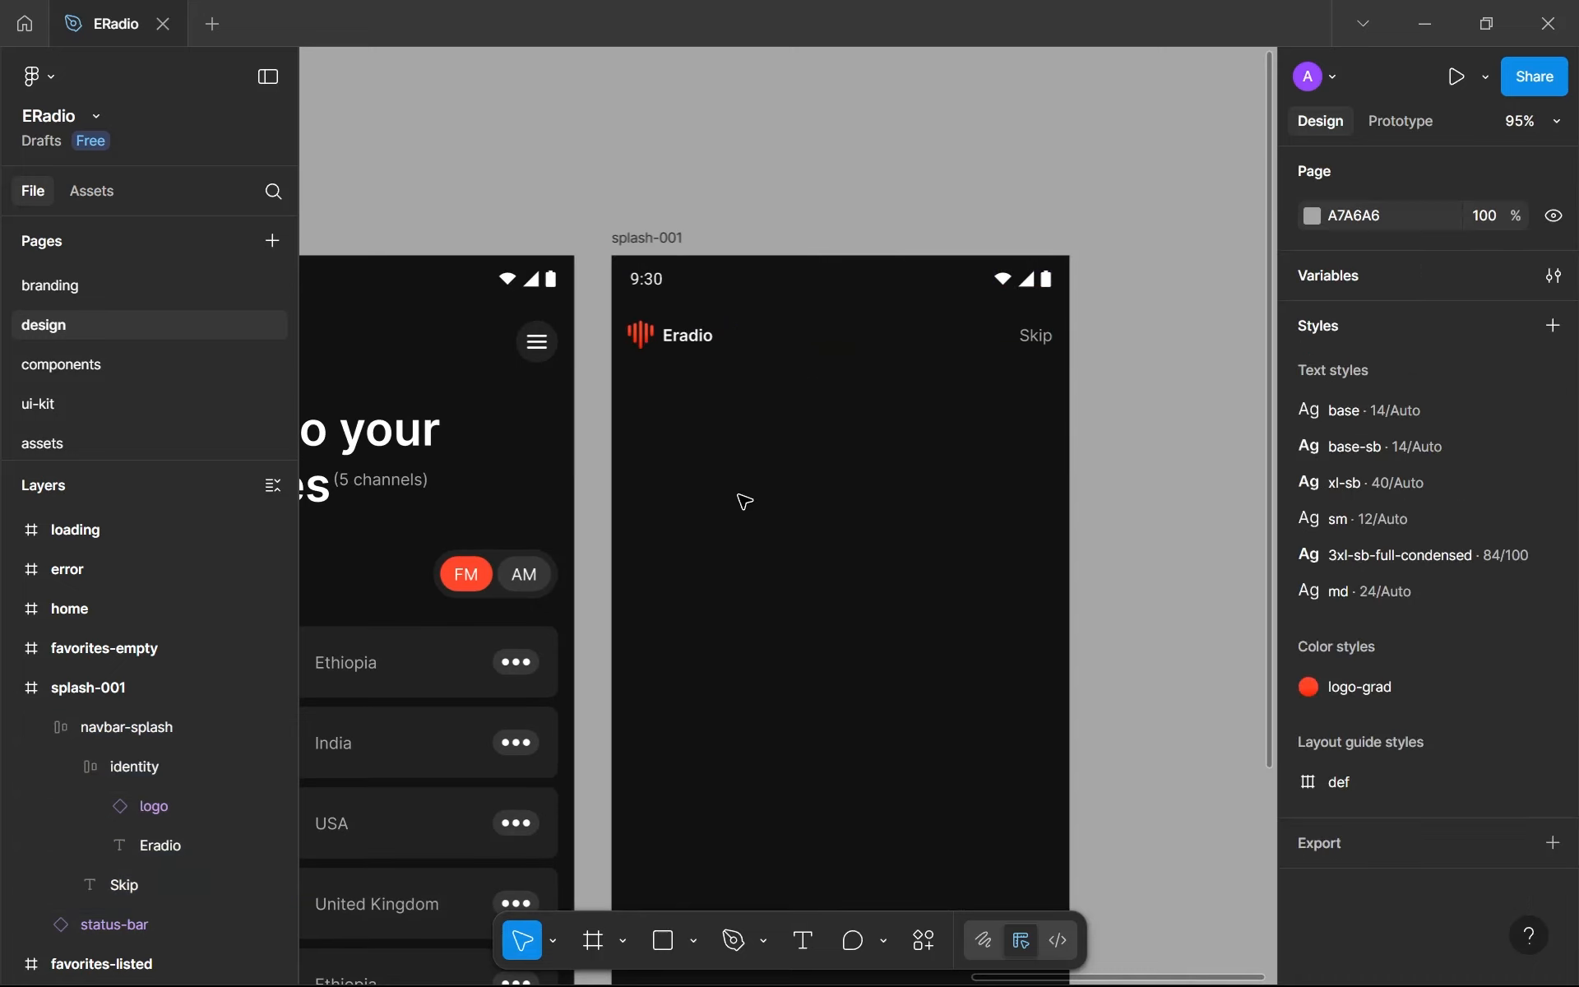
# - Cut navbar-splash out of the splash-001 frame
pyautogui.scroll(-3, 744, 500)
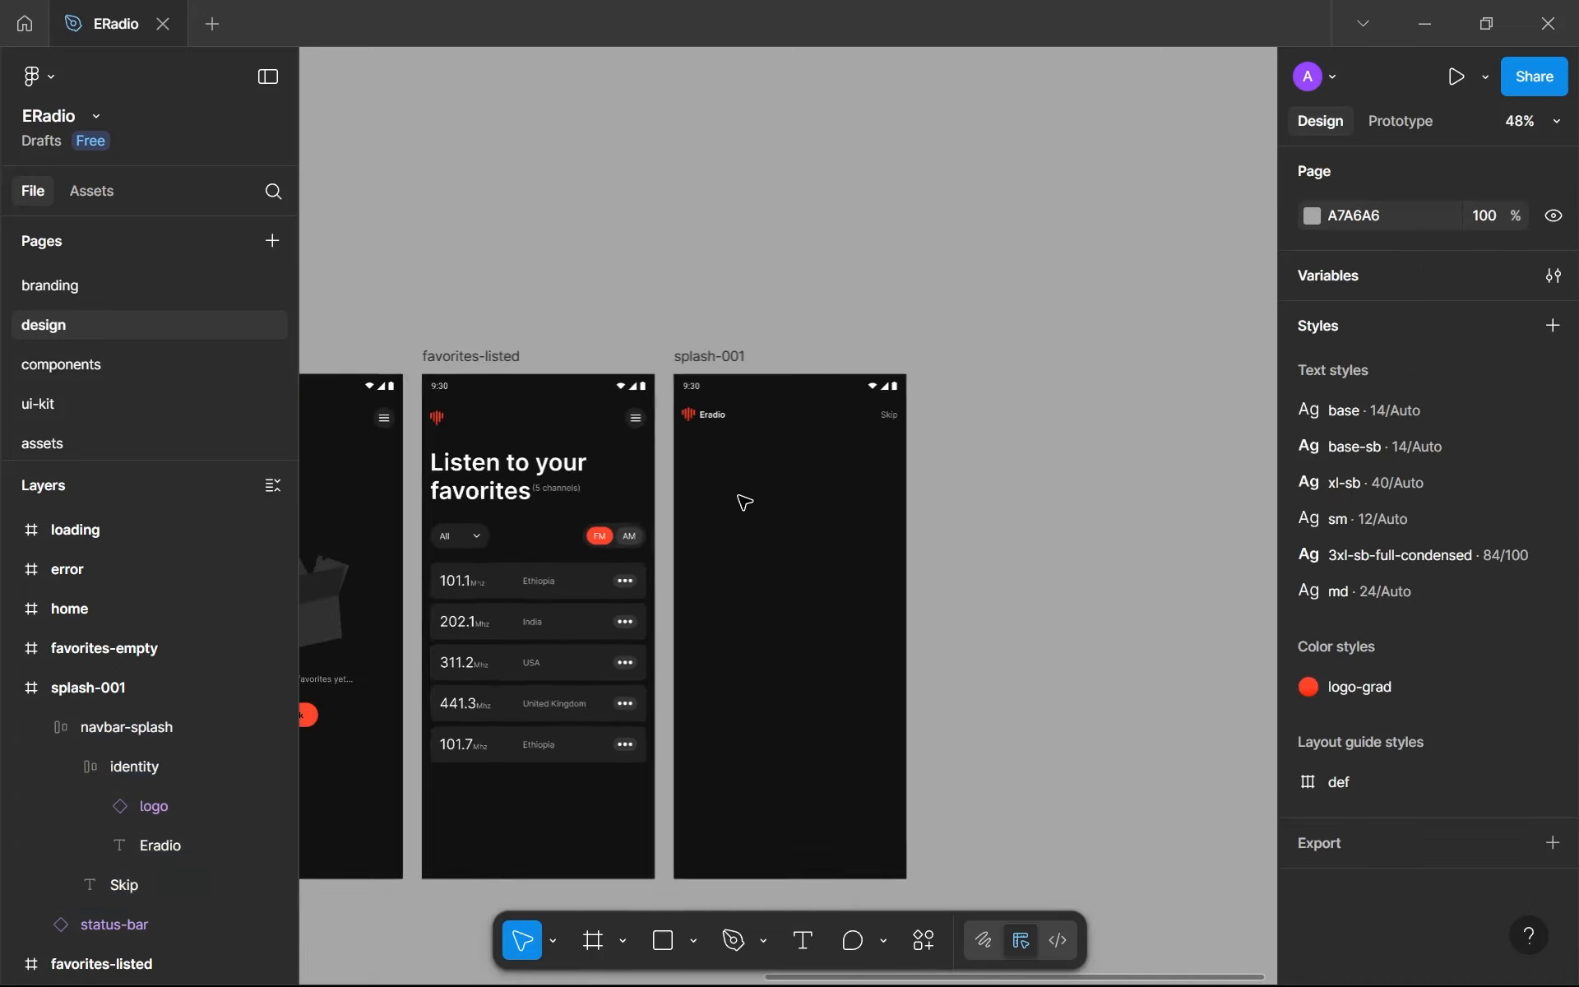
pyautogui.click(818, 421)
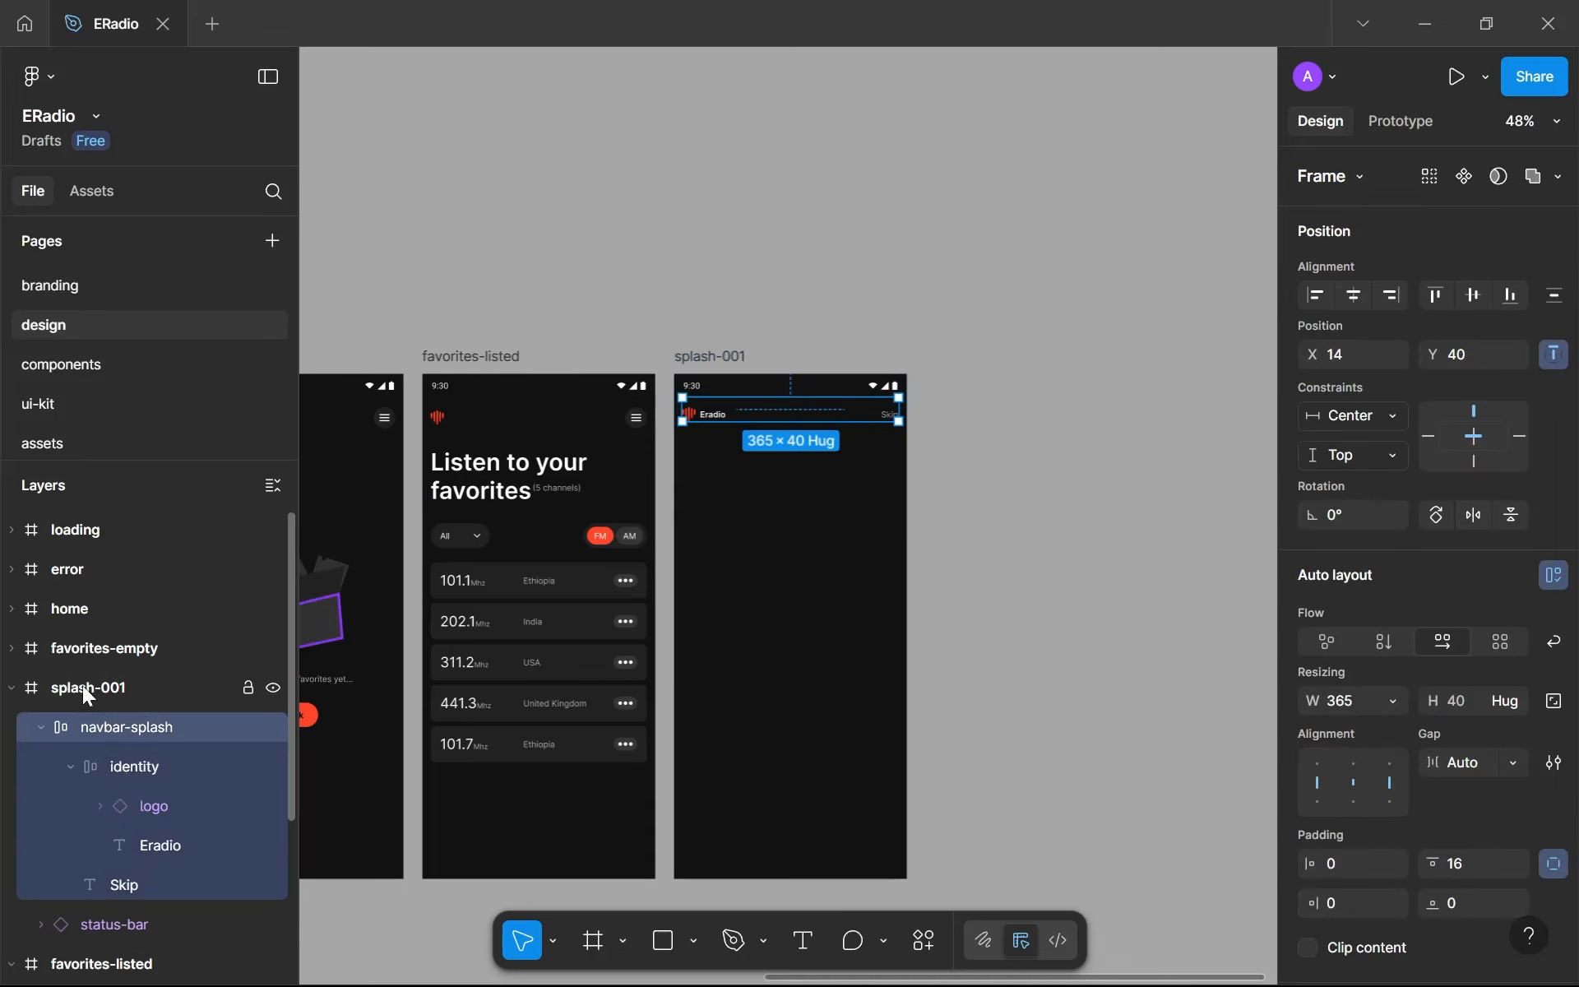
pyautogui.press('Delete')
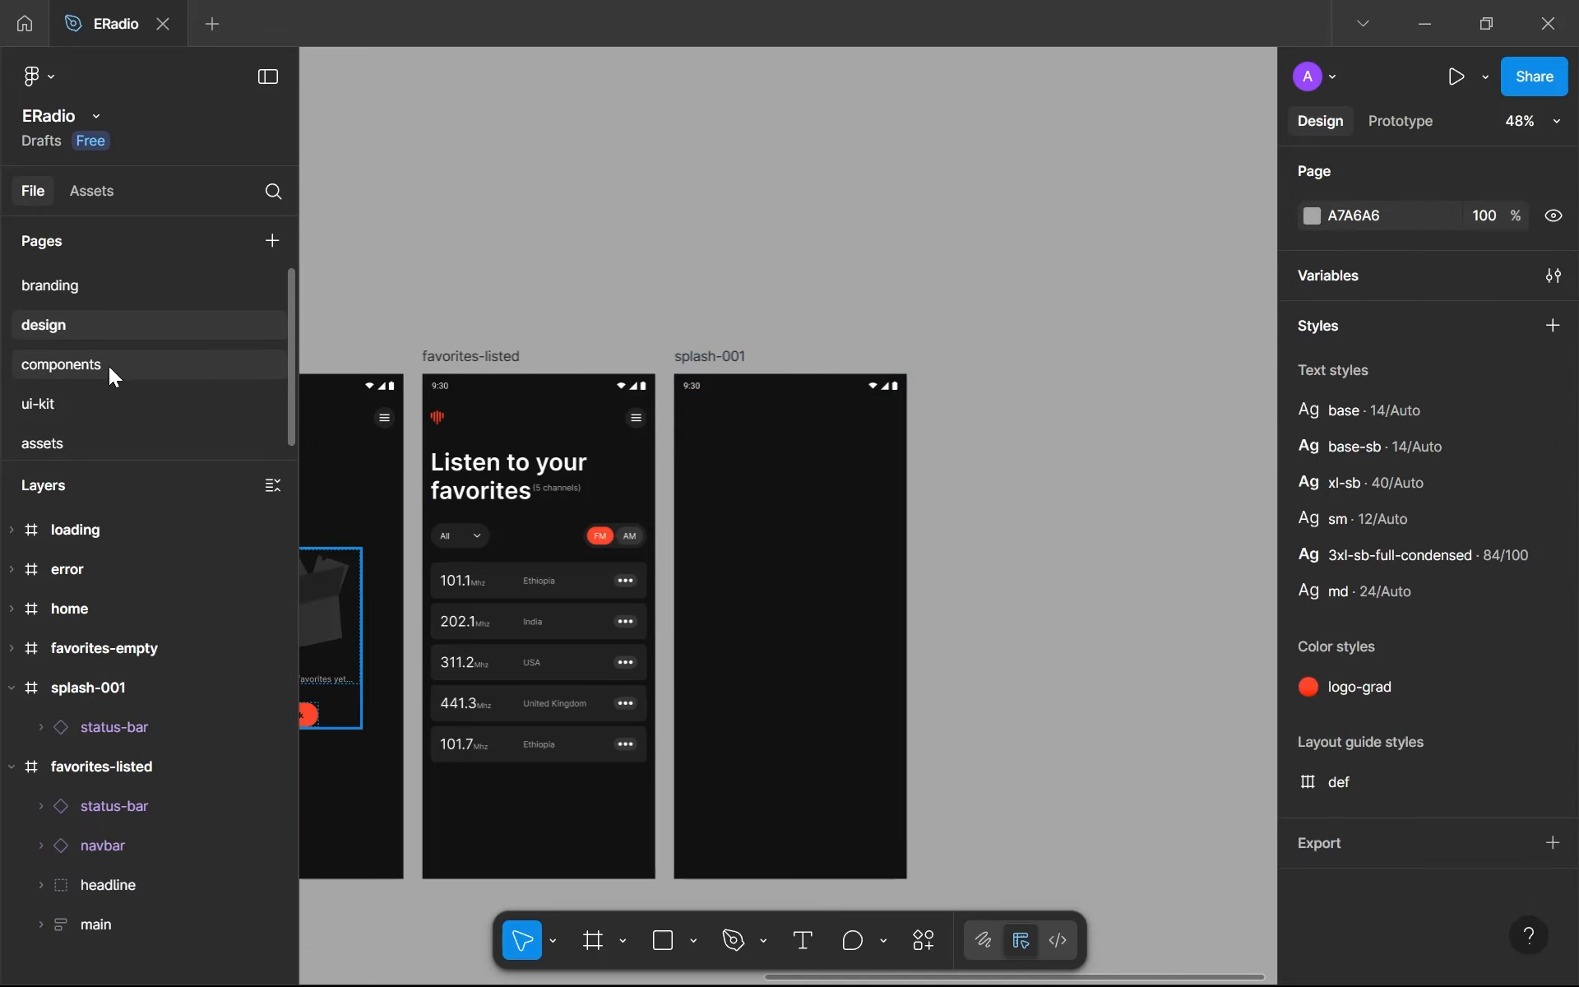
# - Duplicate the channel frame on the components page, placing the copy directly below the original
pyautogui.click(109, 367)
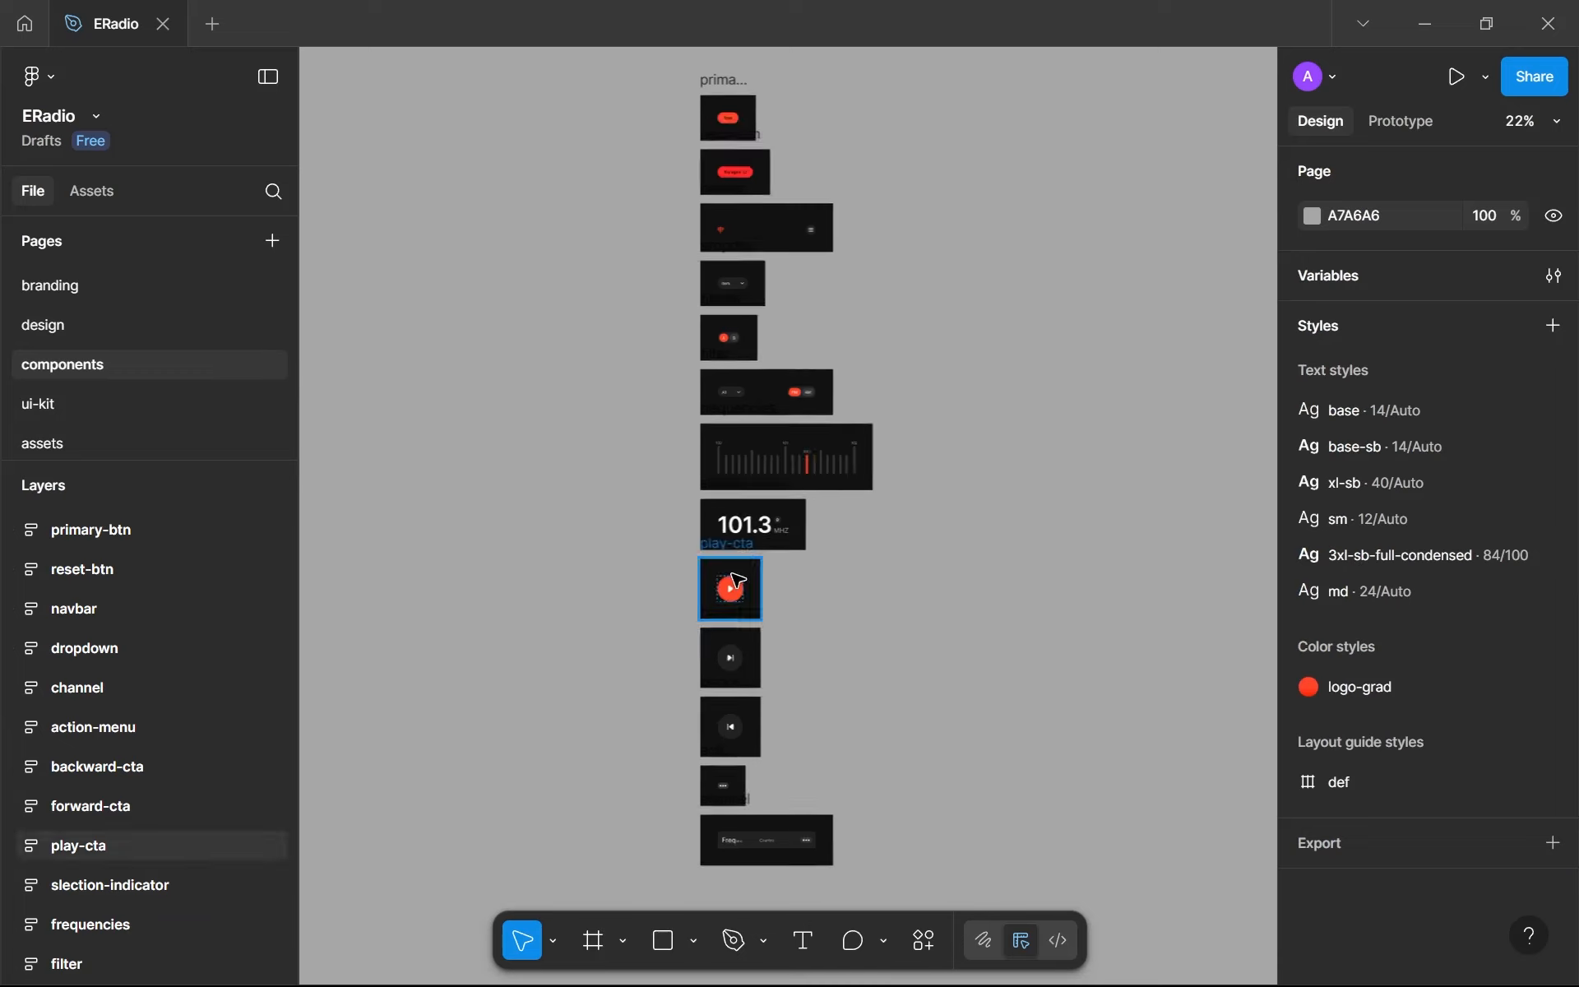
pyautogui.keyDown('ctrl'); pyautogui.scroll(-2, 738, 581); pyautogui.keyUp('ctrl')
pyautogui.scroll(1, 740, 814)
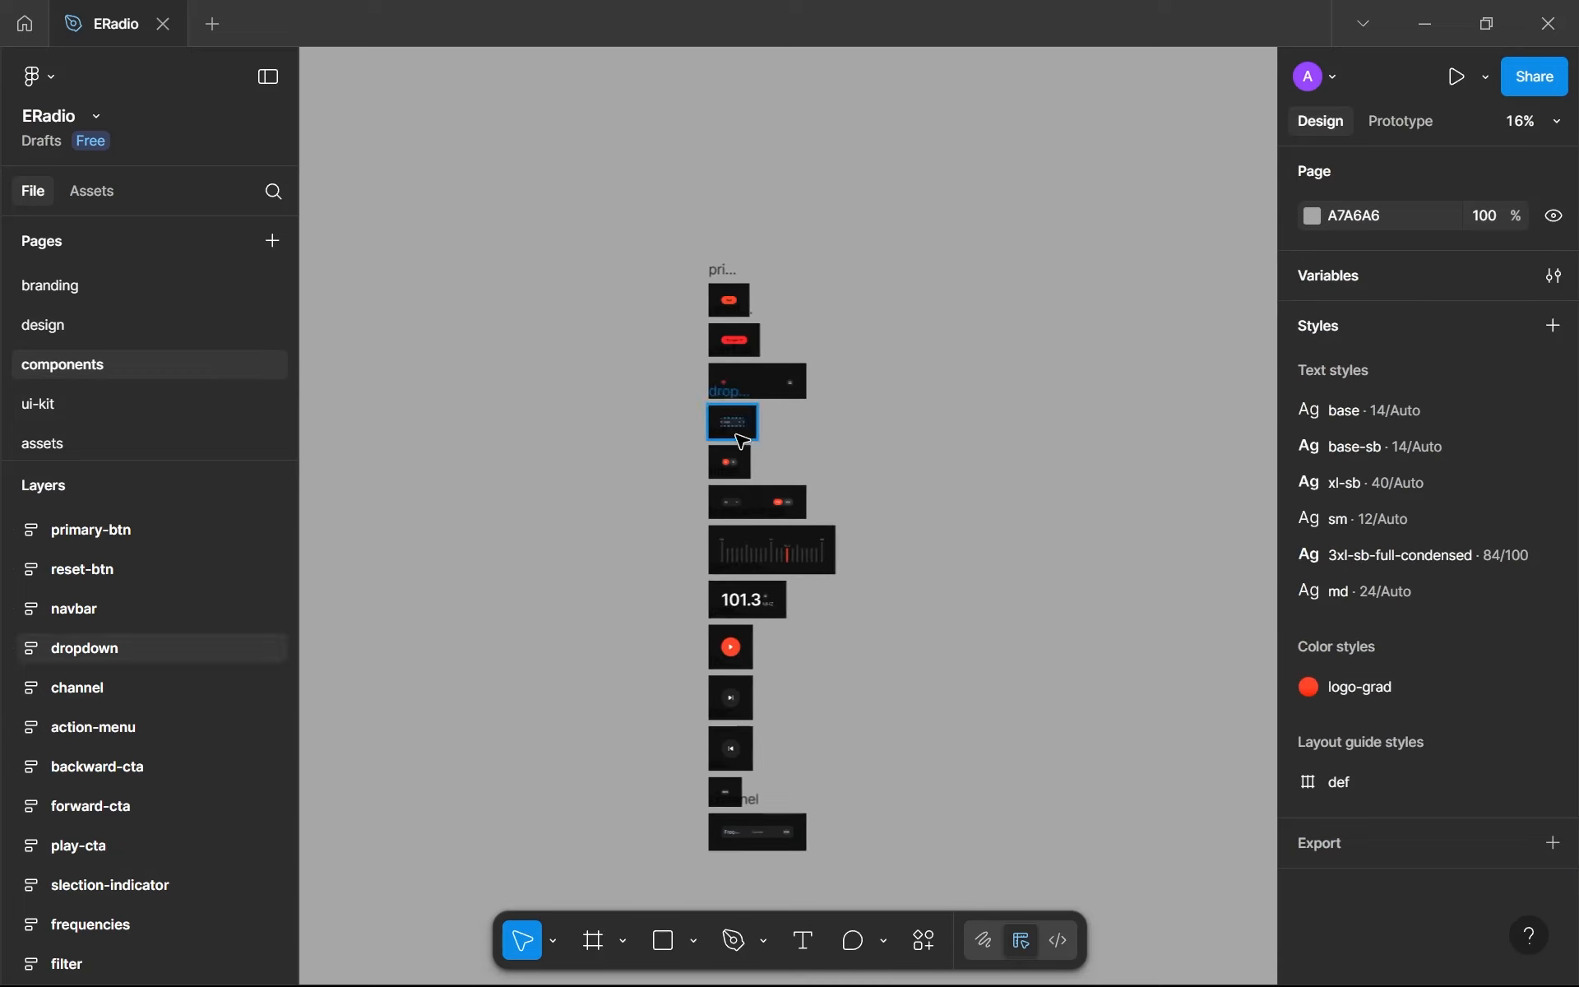
pyautogui.scroll(-4, 669, 627)
pyautogui.click(718, 502)
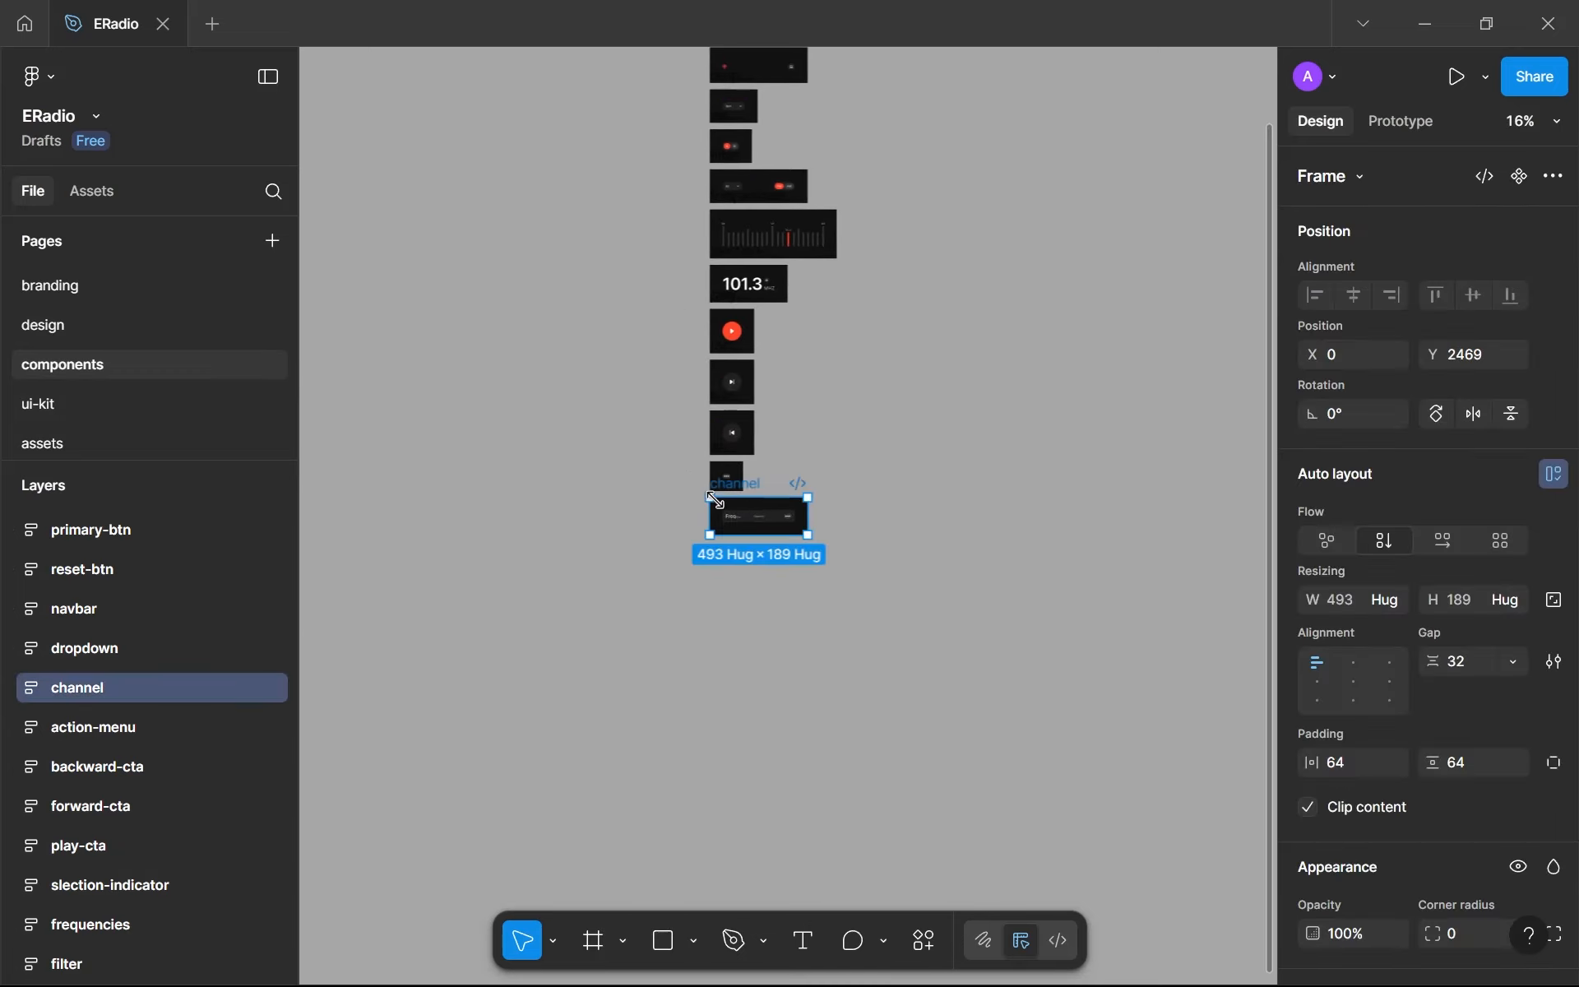
pyautogui.hotkey('ctrl', 'd')
pyautogui.keyDown('ctrl'); pyautogui.scroll(3, 815, 493); pyautogui.keyUp('ctrl')
pyautogui.moveTo(846, 437); pyautogui.dragTo(650, 532)
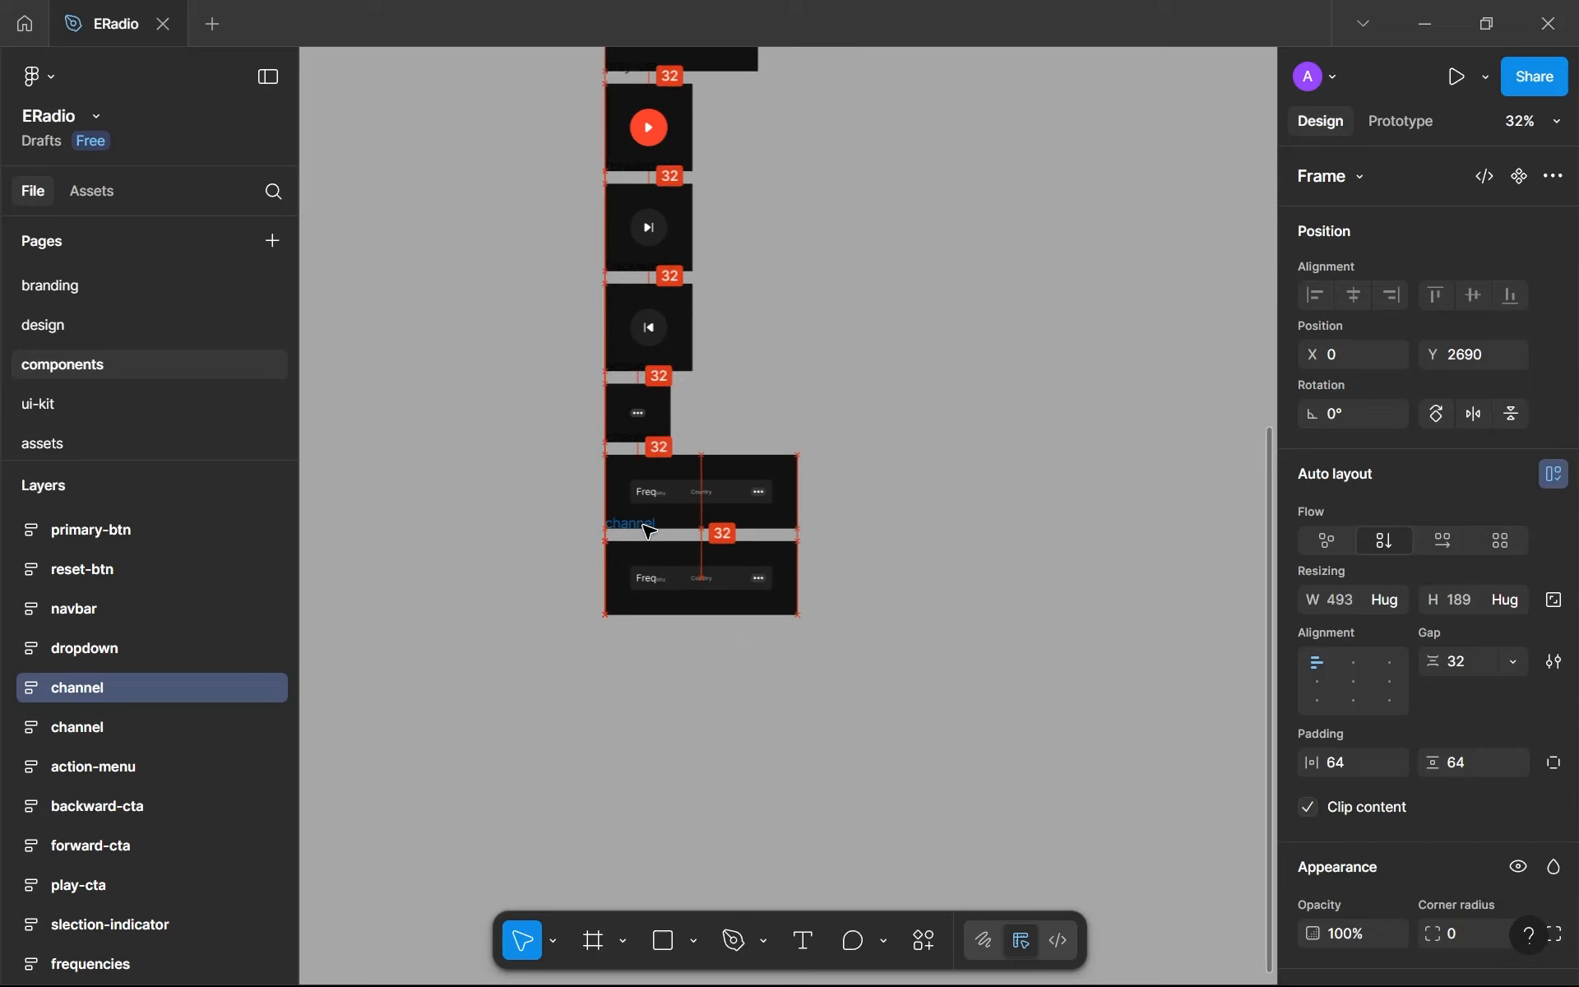
# - Replace the channel component inside the duplicated frame with the cut navbar-splash
pyautogui.click(676, 590)
pyautogui.hotkey('ctrl', 'shift', 'r')
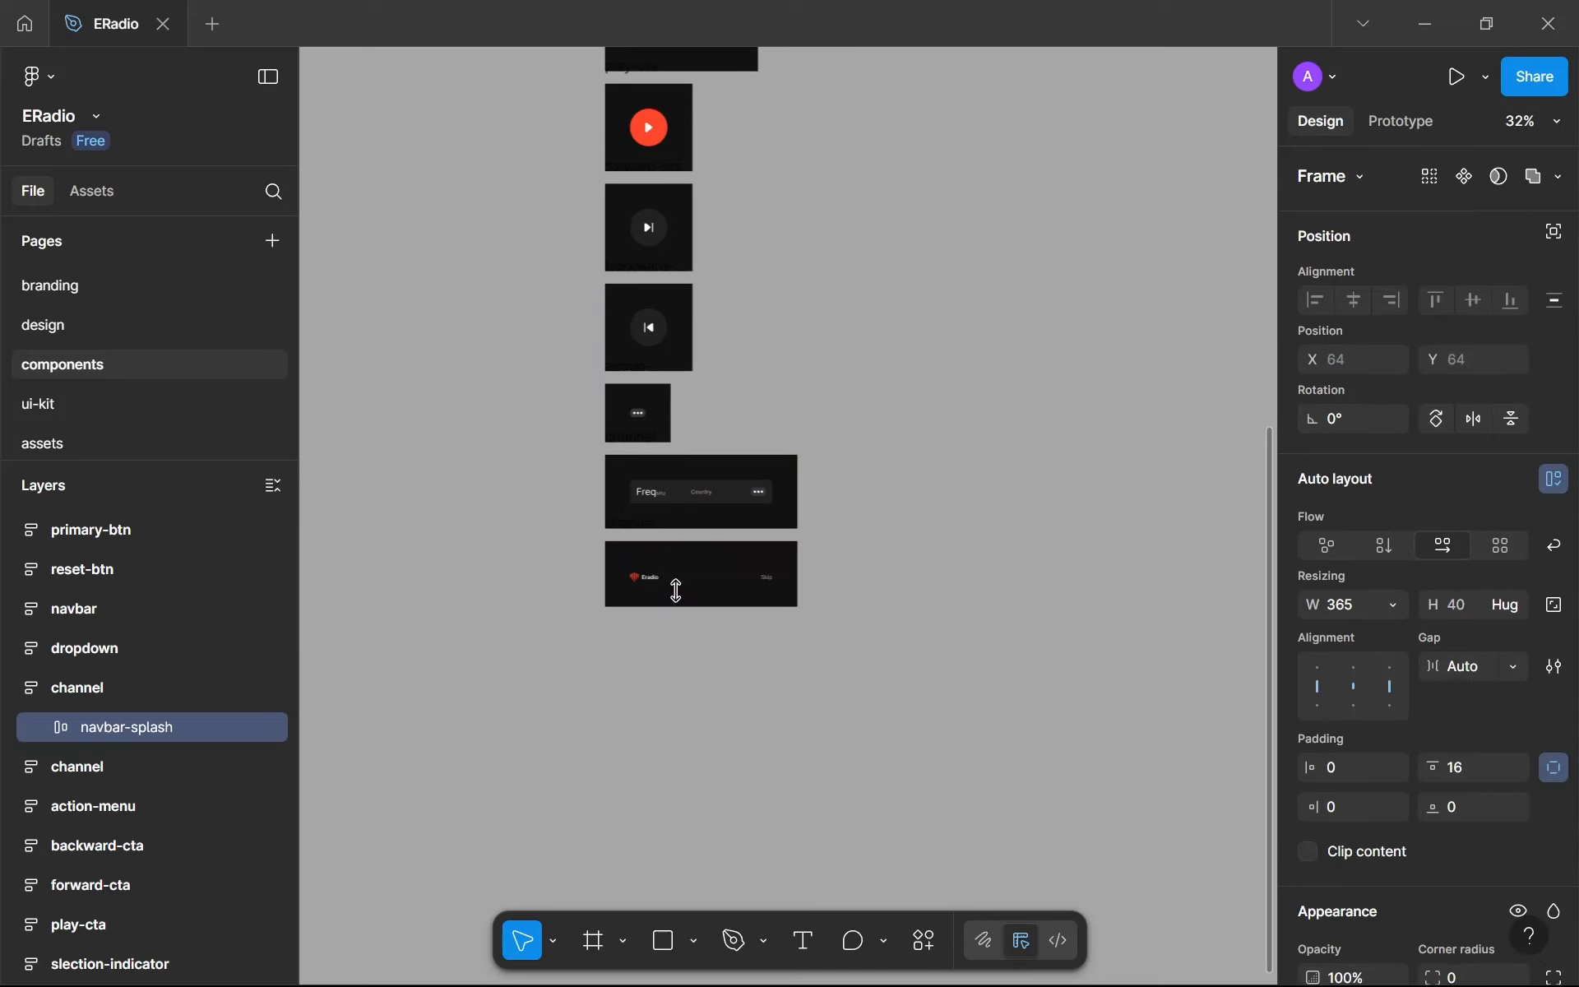
pyautogui.scroll(5, 676, 591)
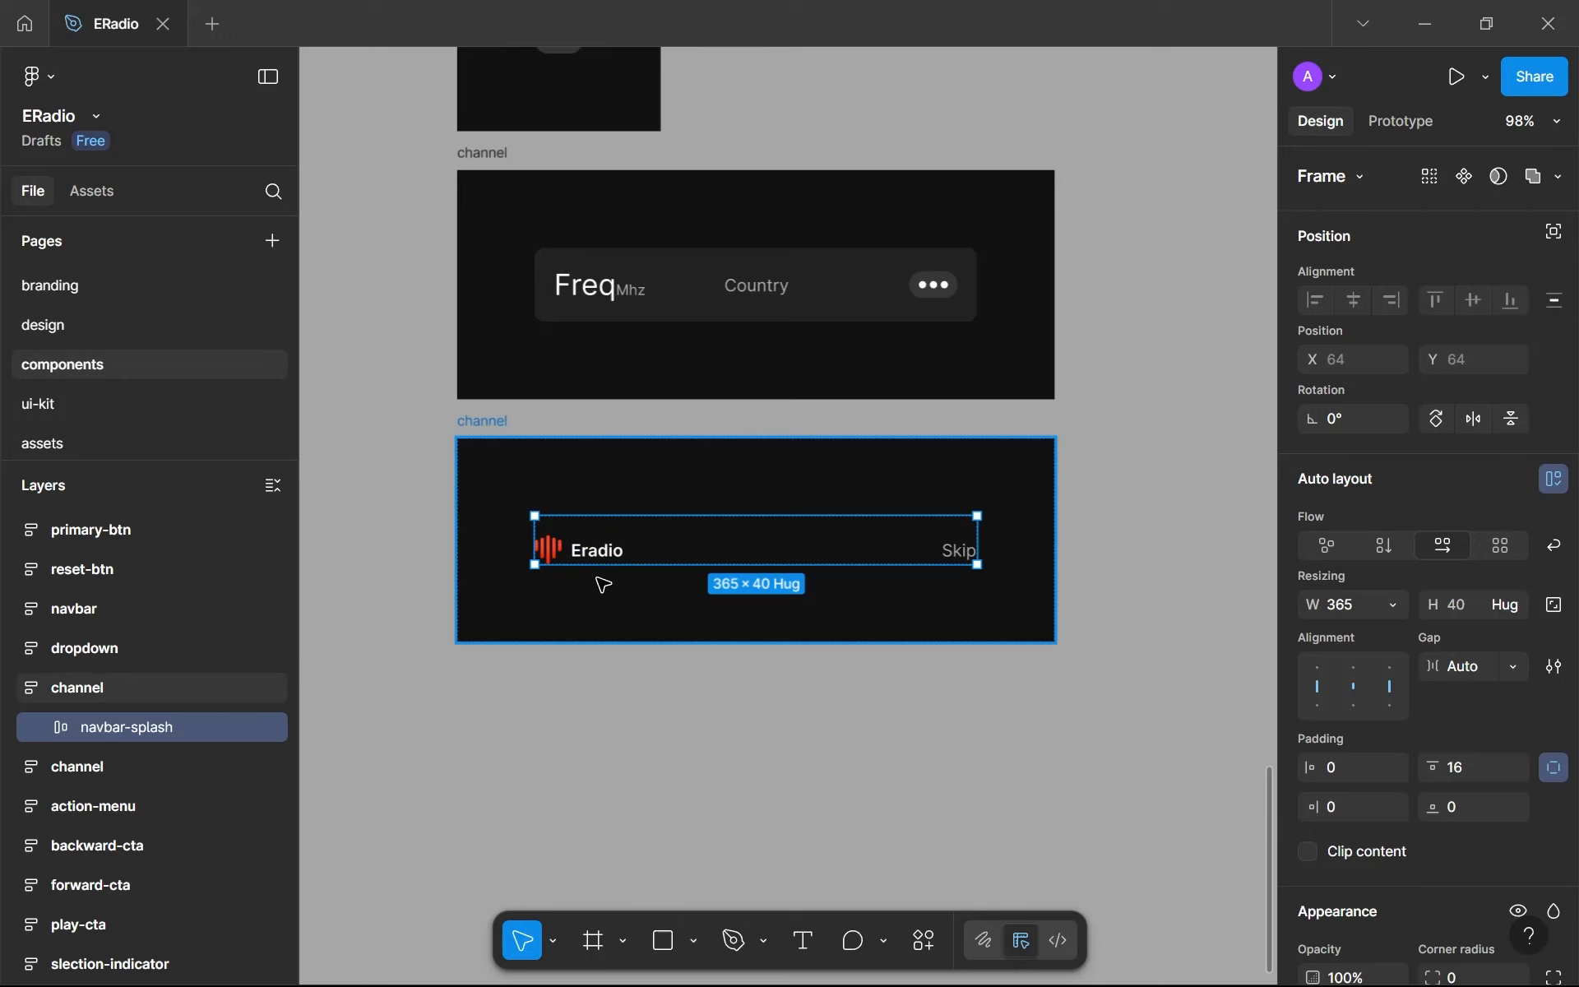
# - Rename the duplicated channel frame as navbar-splash and turn the navbar inside it into a component
pyautogui.doubleClick(597, 550)
pyautogui.doubleClick(597, 550)
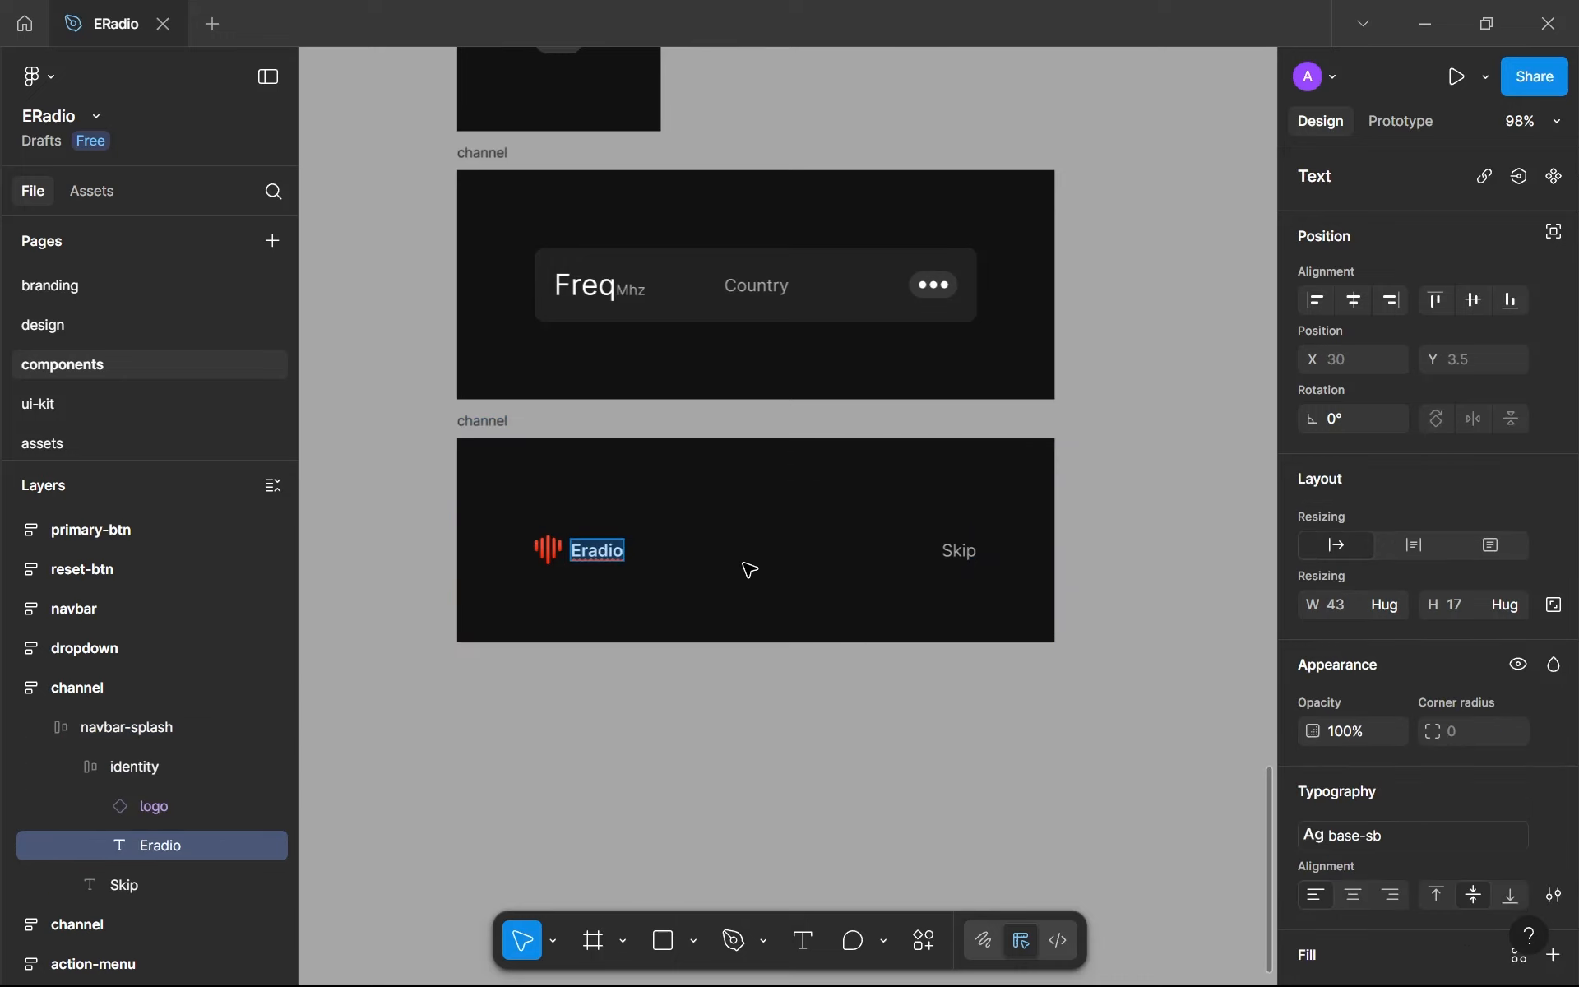
pyautogui.press('Escape')
pyautogui.doubleClick(494, 420)
pyautogui.write('navbar-spla')
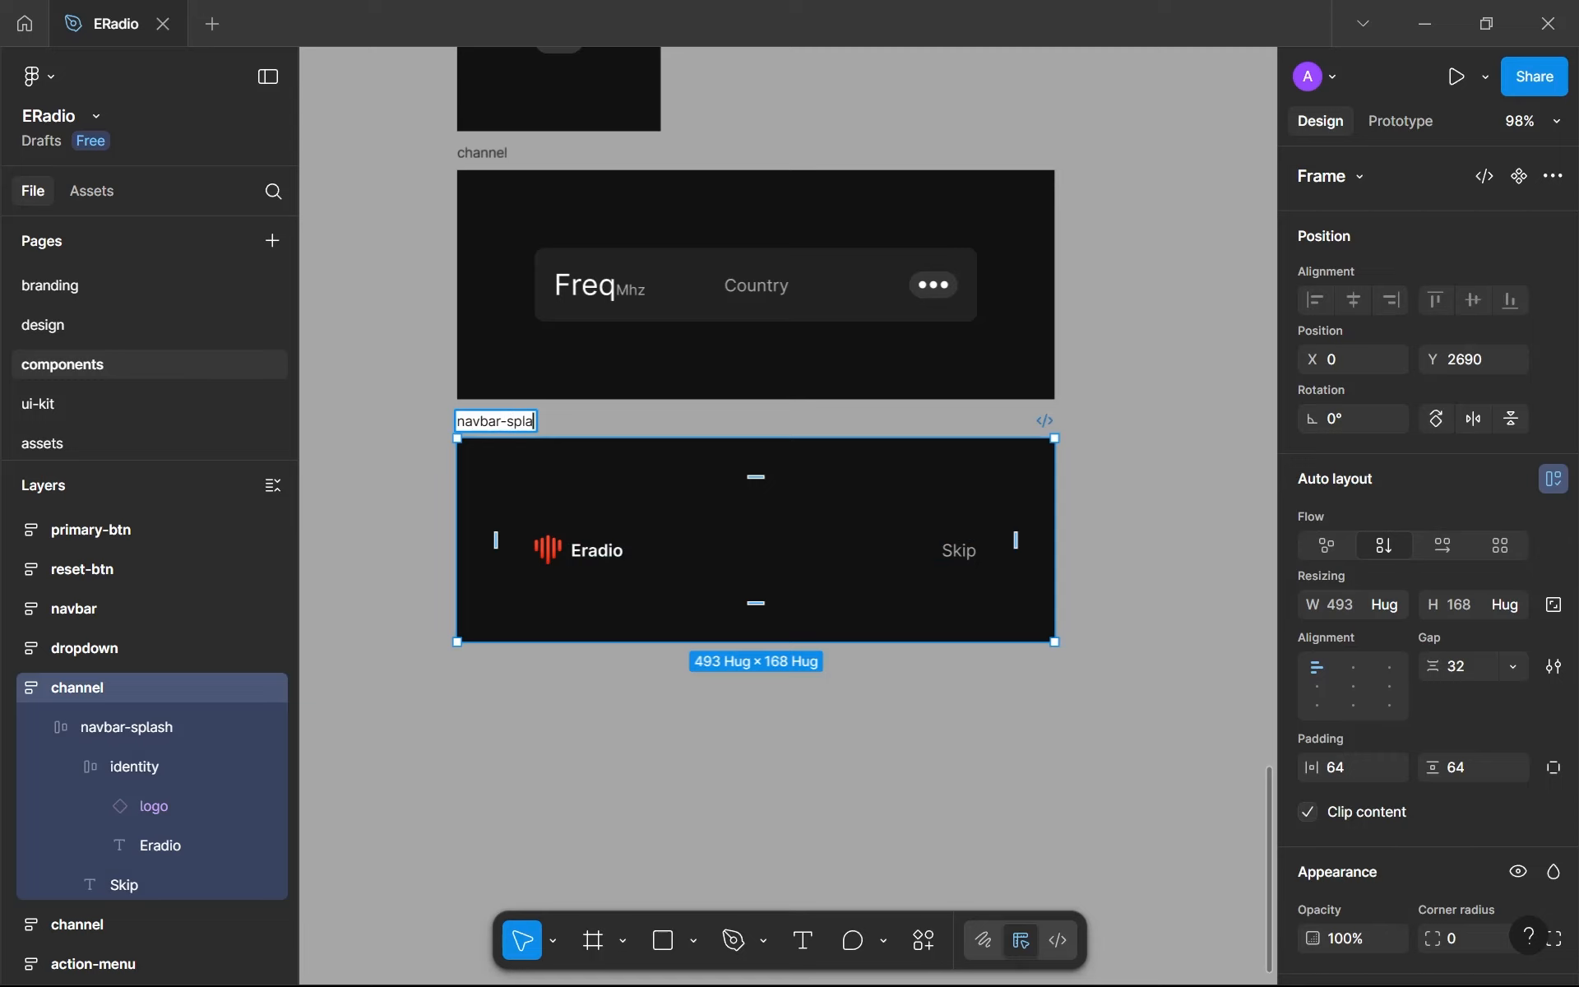
pyautogui.write('sh')
pyautogui.press('Return')
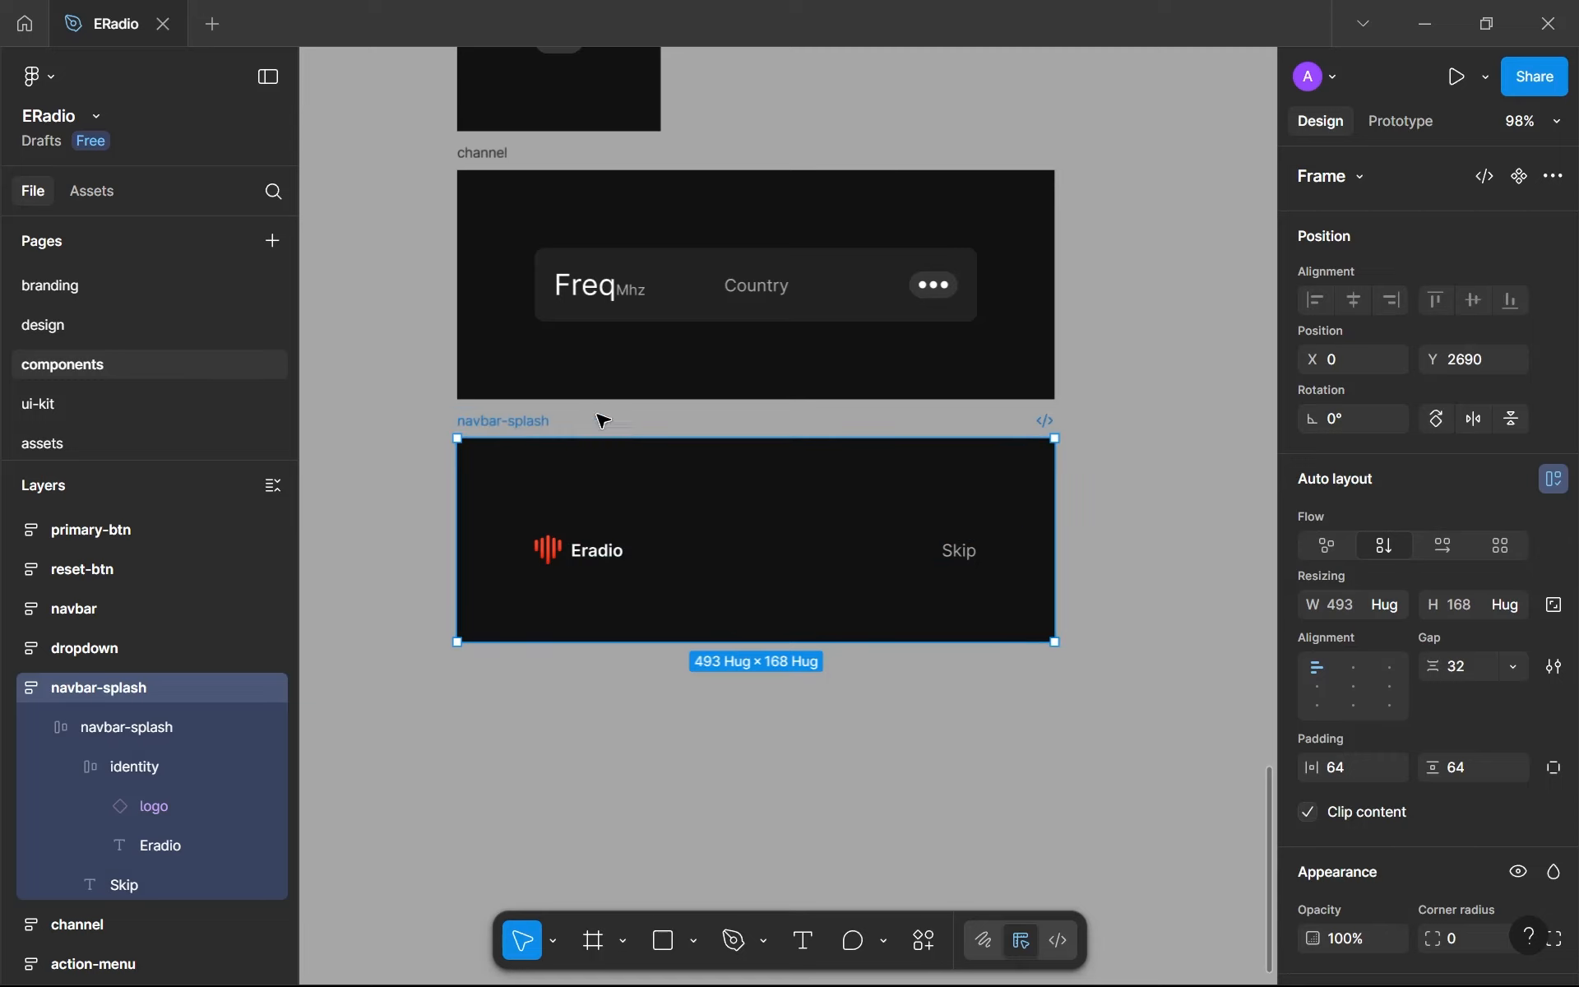
pyautogui.click(628, 561)
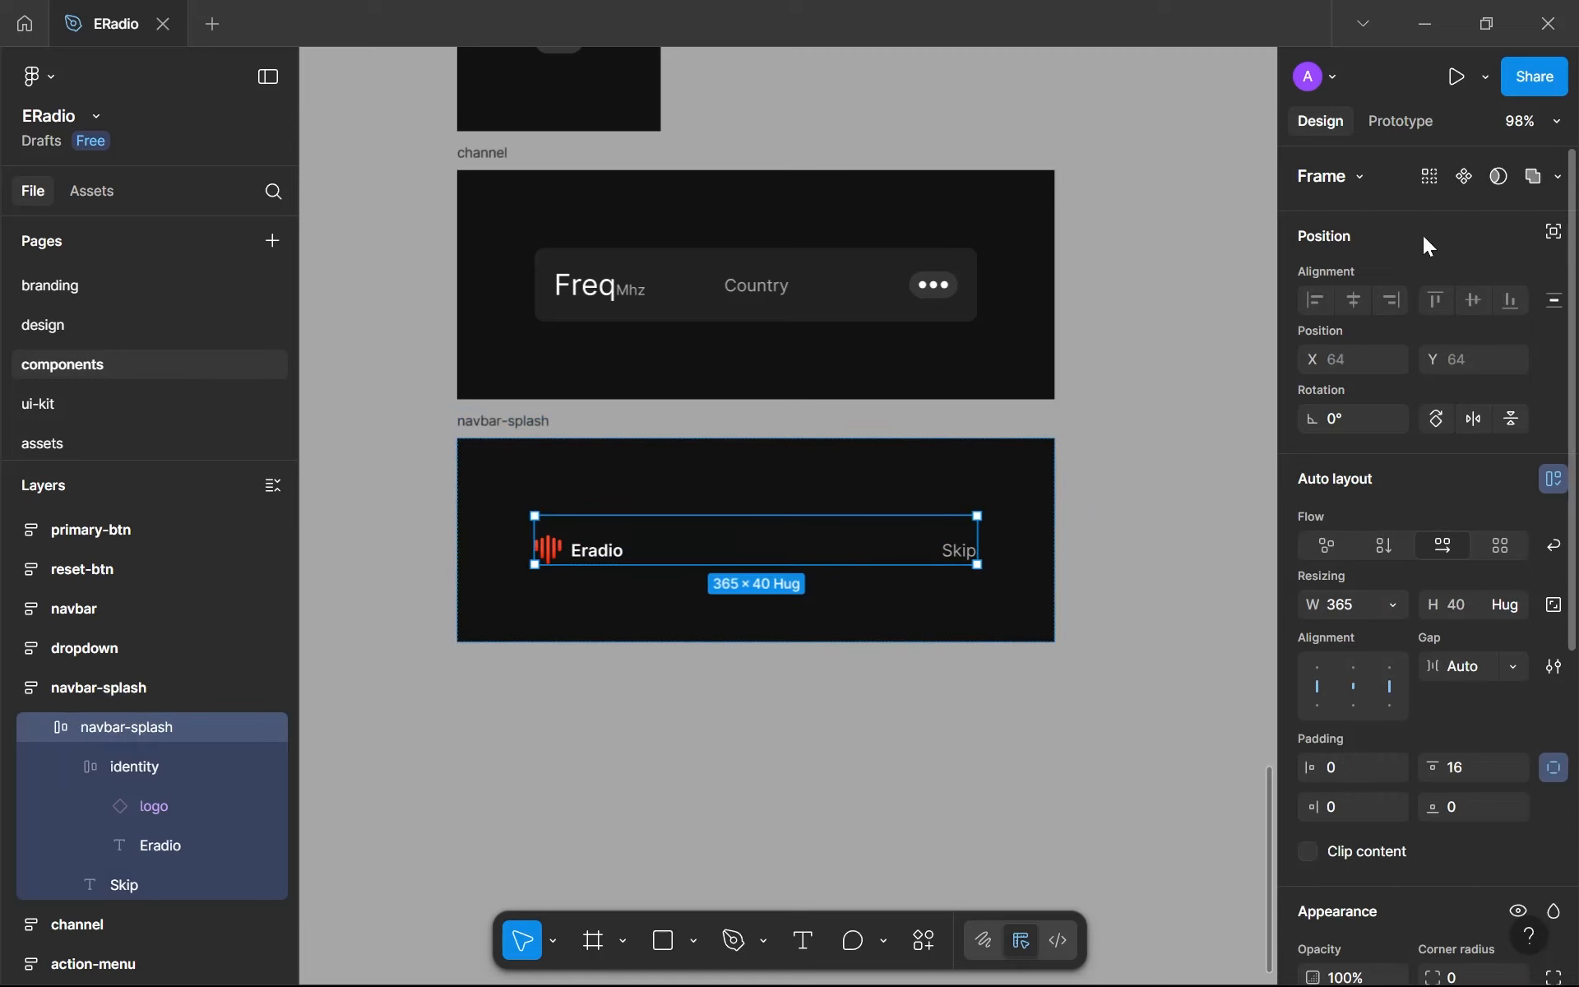
pyautogui.click(1463, 177)
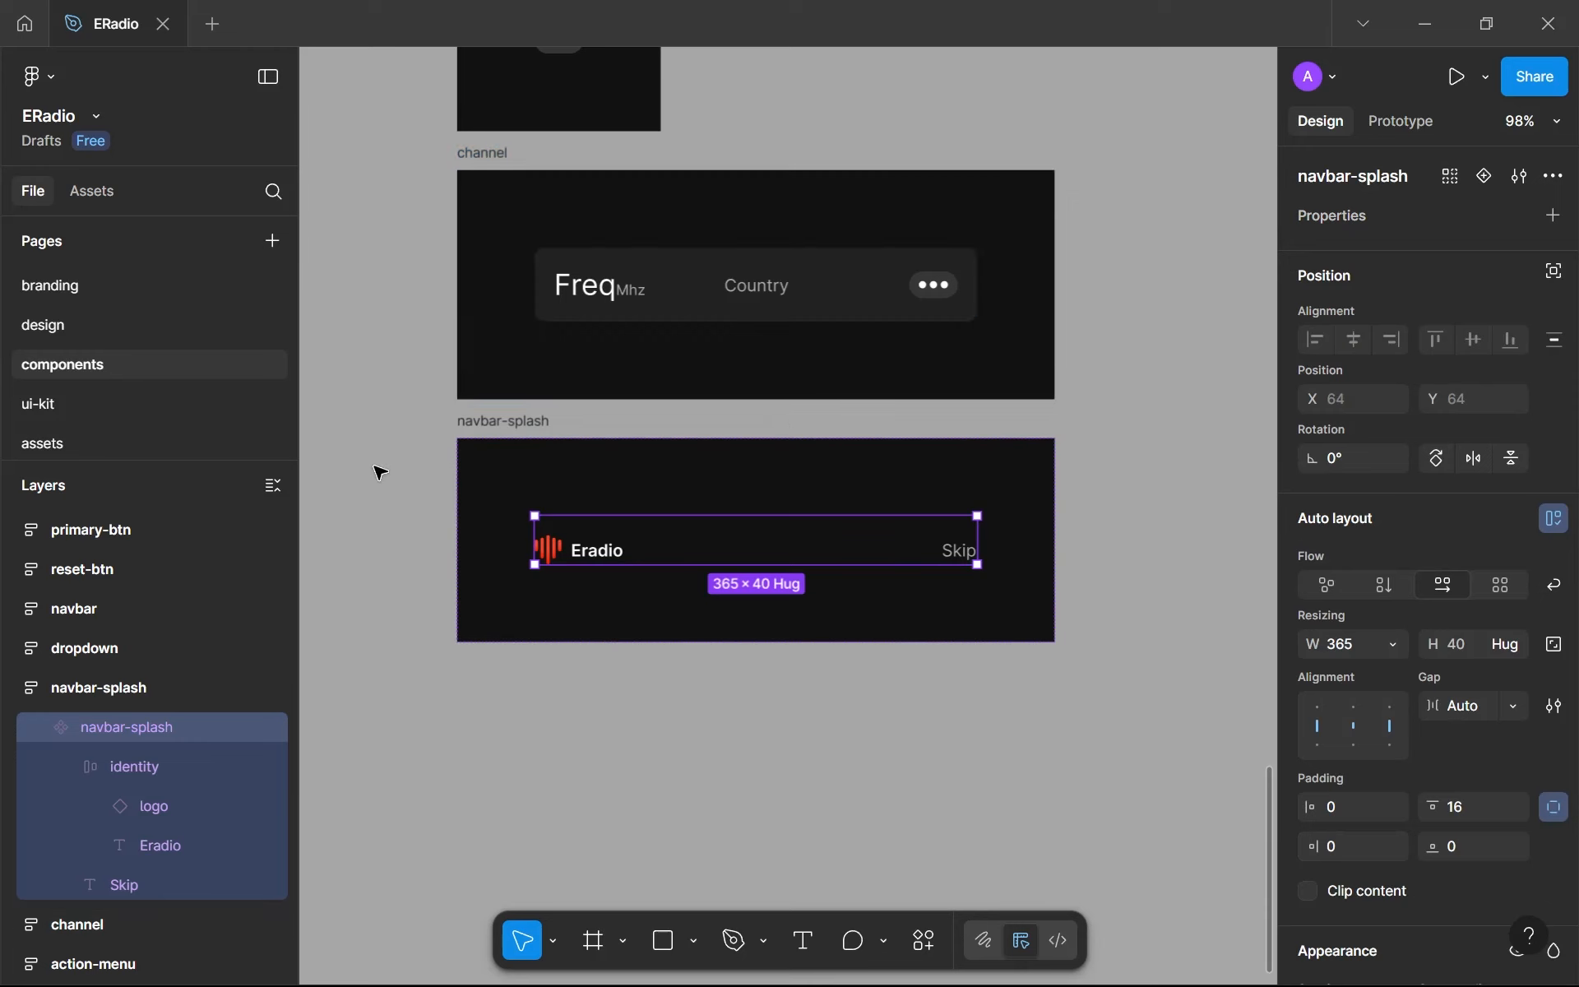
# - Paste an instance of navbar-splash into splash-001 on the design page and center it horizontally
pyautogui.click(168, 329)
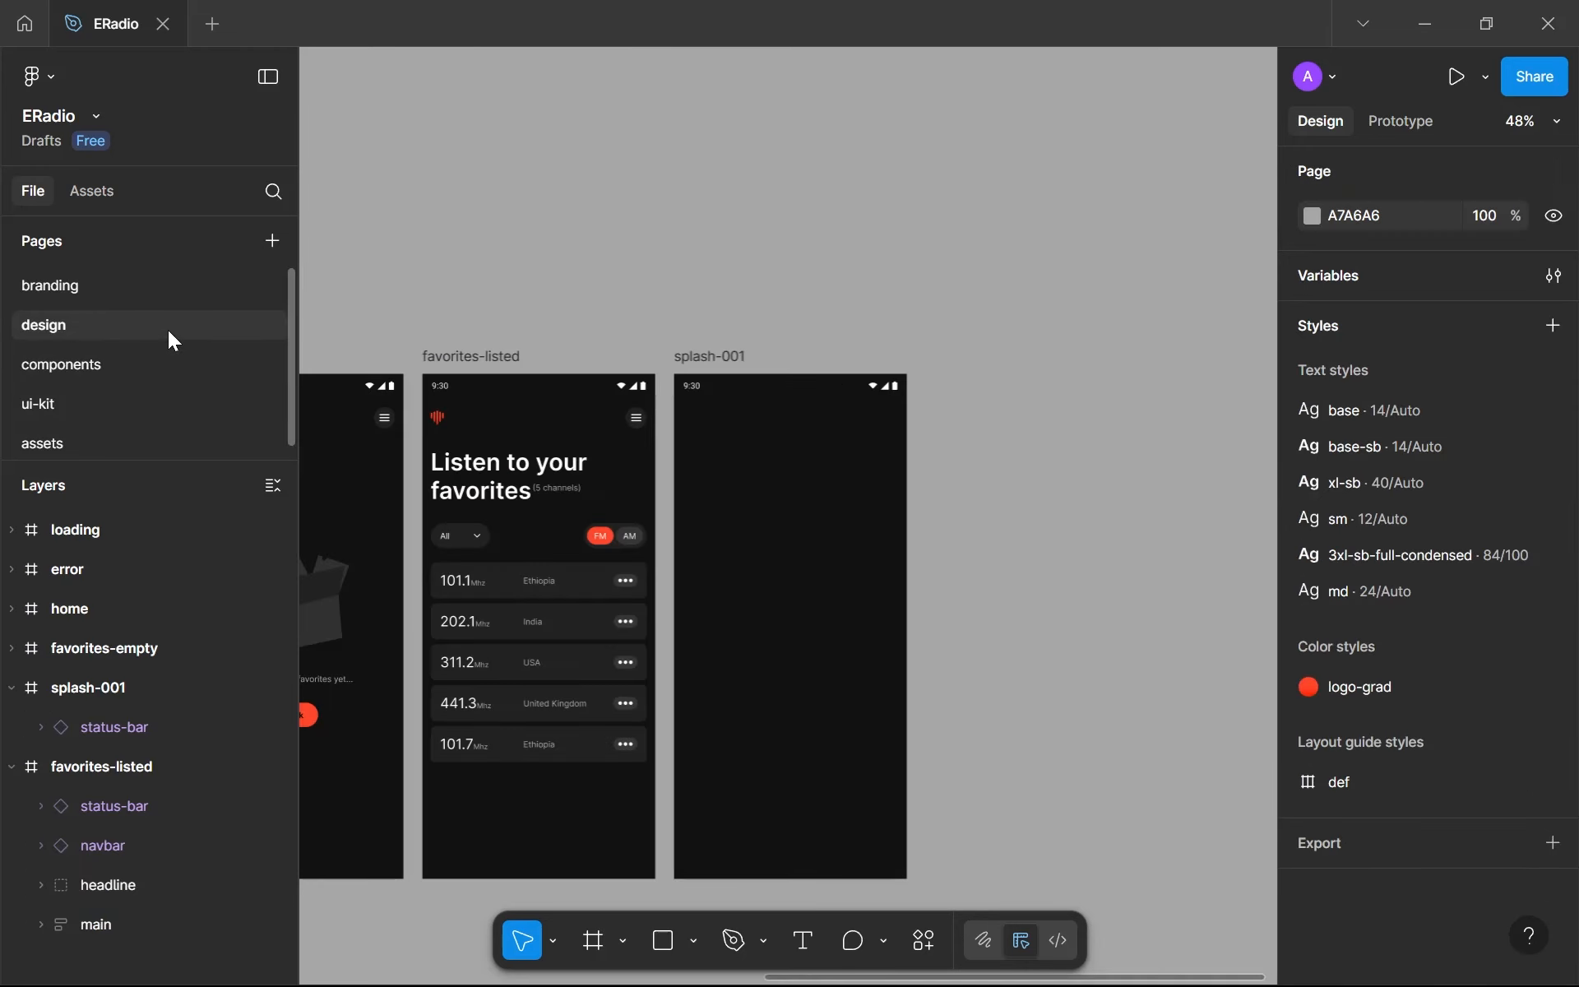
pyautogui.click(737, 356)
pyautogui.hotkey('ctrl', 'v')
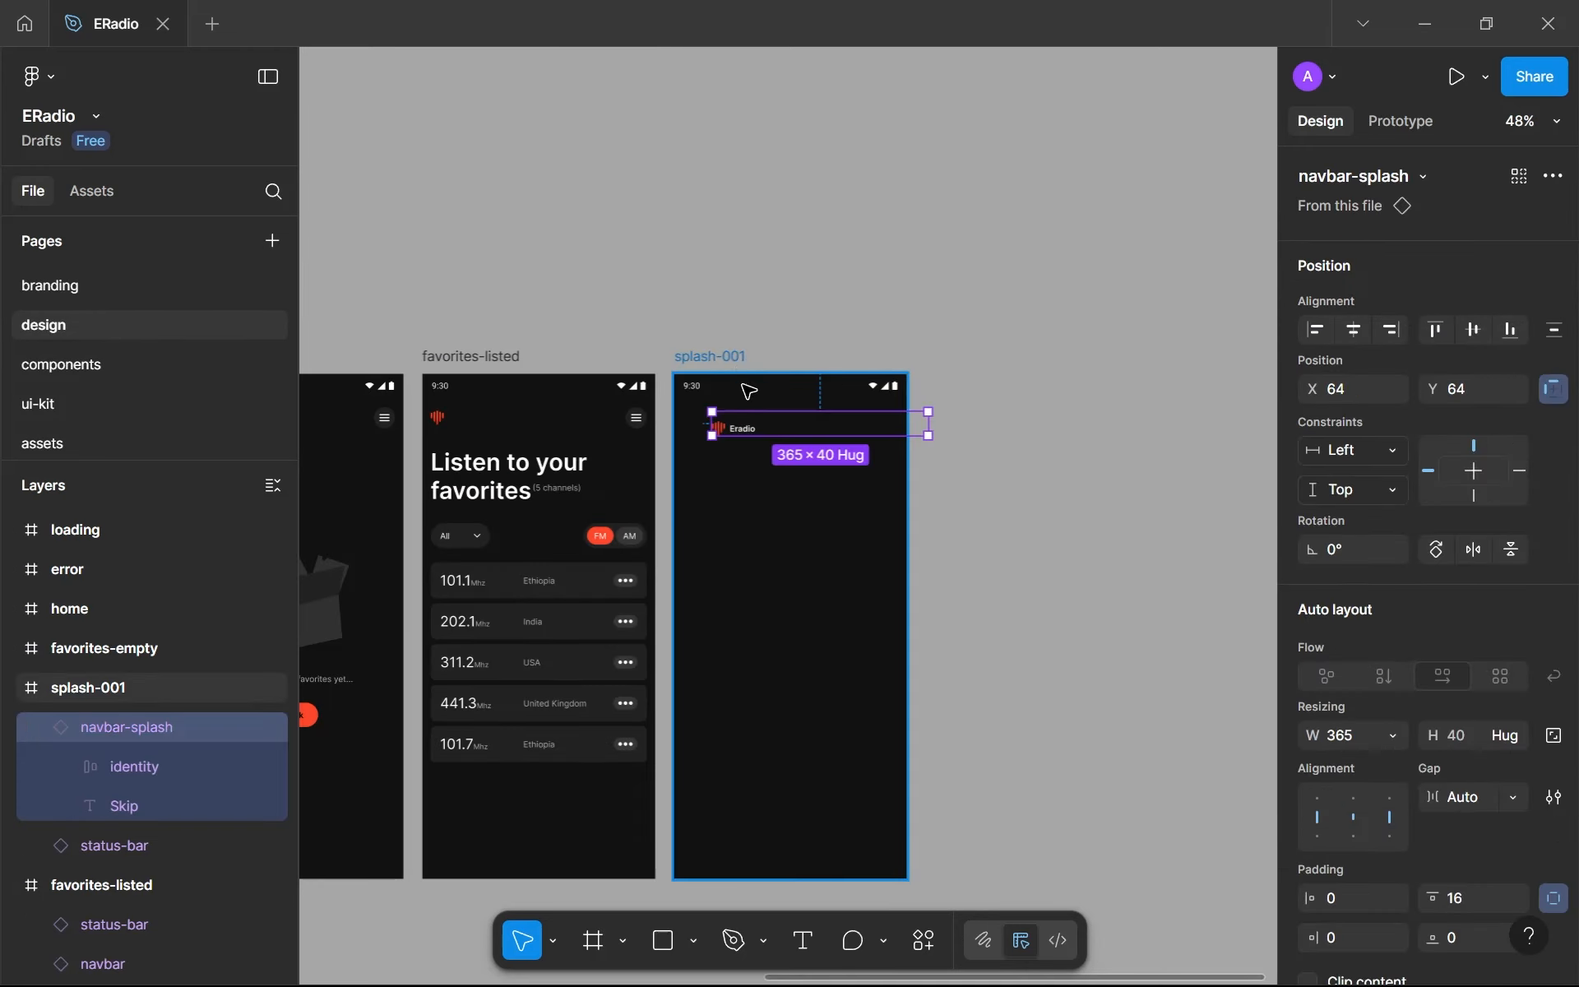
pyautogui.click(1353, 329)
# - Nudge the navbar-splash instance up to Y 40 so it sits flush below the status bar
pyautogui.press('alt')
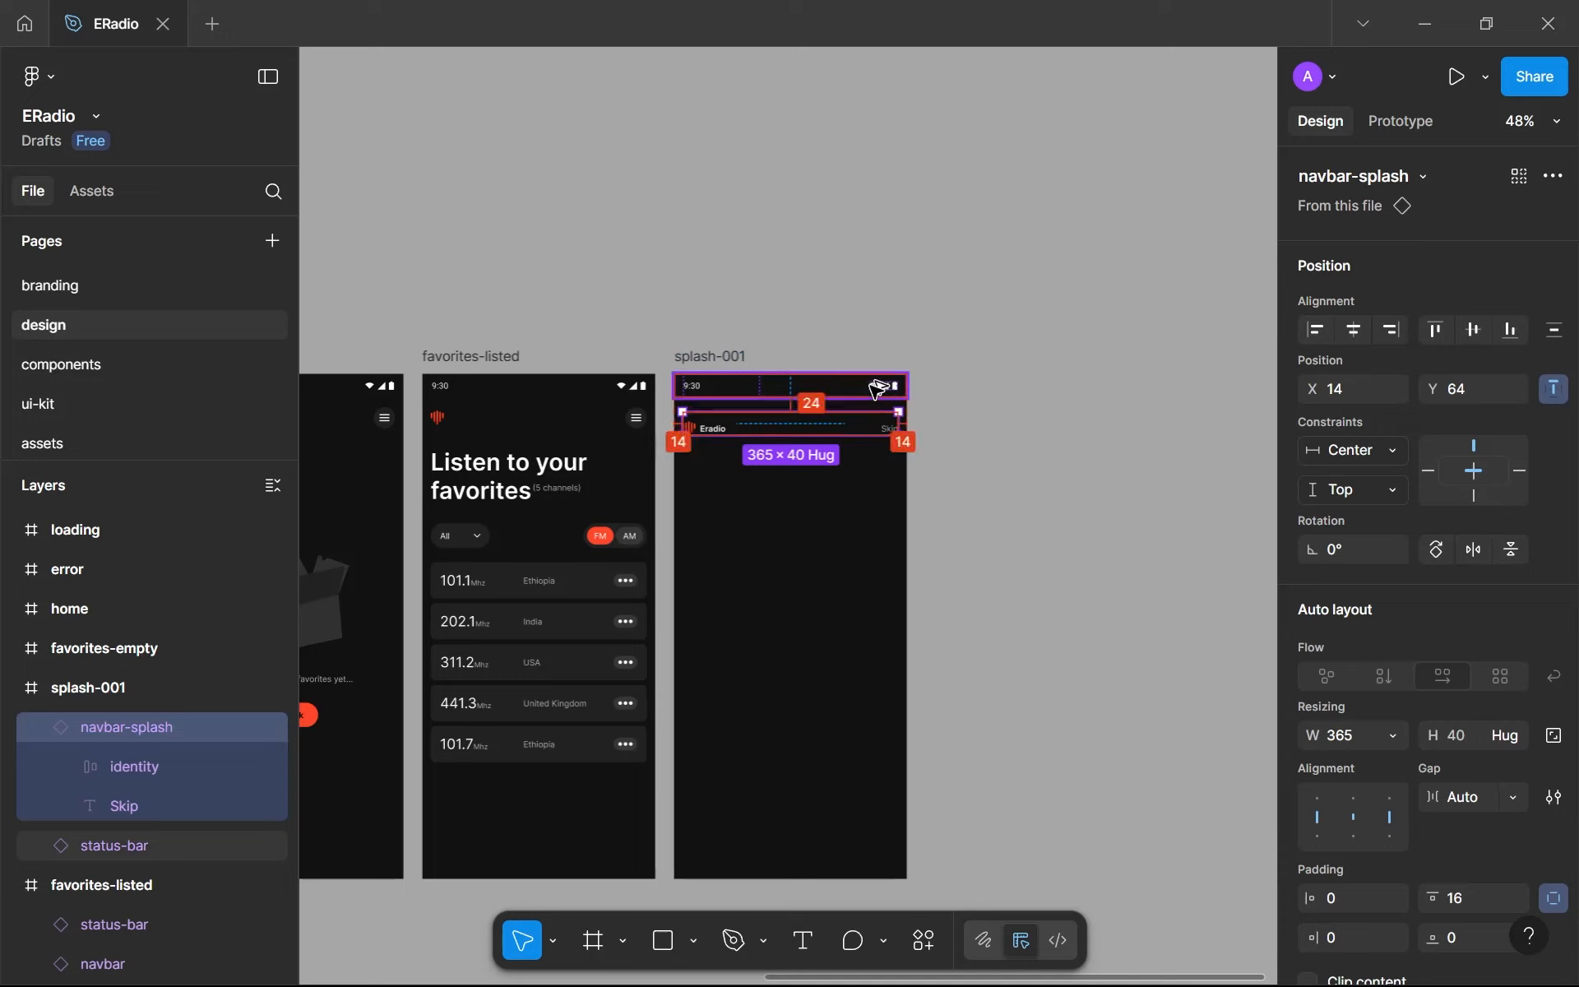
pyautogui.hotkey('alt', 'Up')
pyautogui.hotkey('alt', 'Up')
pyautogui.hotkey('alt', 'Up')
pyautogui.hotkey('alt', 'Up')
pyautogui.hotkey('alt', 'Up')
pyautogui.hotkey('alt', 'Up')
pyautogui.hotkey('alt', 'Up')
pyautogui.hotkey('alt', 'Up')
pyautogui.hotkey('alt', 'Up')
pyautogui.hotkey('alt', 'Up')
pyautogui.hotkey('alt', 'Up')
pyautogui.hotkey('alt', 'Up')
pyautogui.hotkey('alt', 'Up')
pyautogui.hotkey('alt', 'Up')
pyautogui.hotkey('alt', 'Up')
pyautogui.hotkey('alt', 'Up')
pyautogui.hotkey('alt', 'Up')
pyautogui.hotkey('alt', 'Up')
pyautogui.hotkey('alt', 'Up')
pyautogui.hotkey('alt', 'Up')
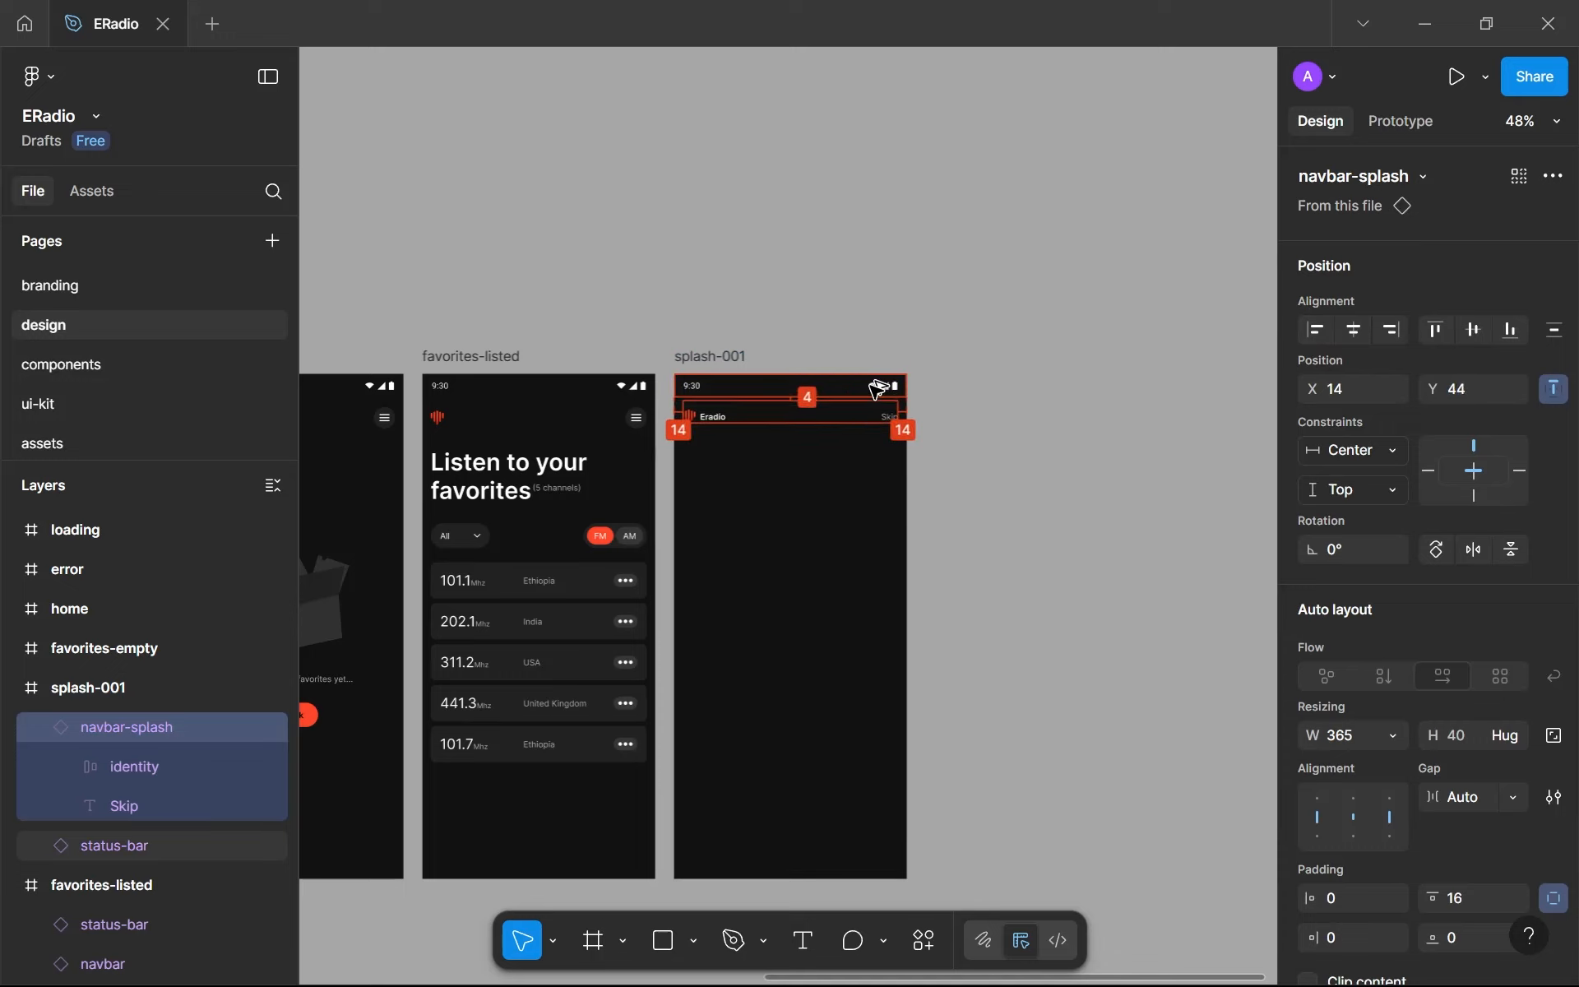
pyautogui.hotkey('alt', 'Up')
pyautogui.hotkey('alt', 'Up')
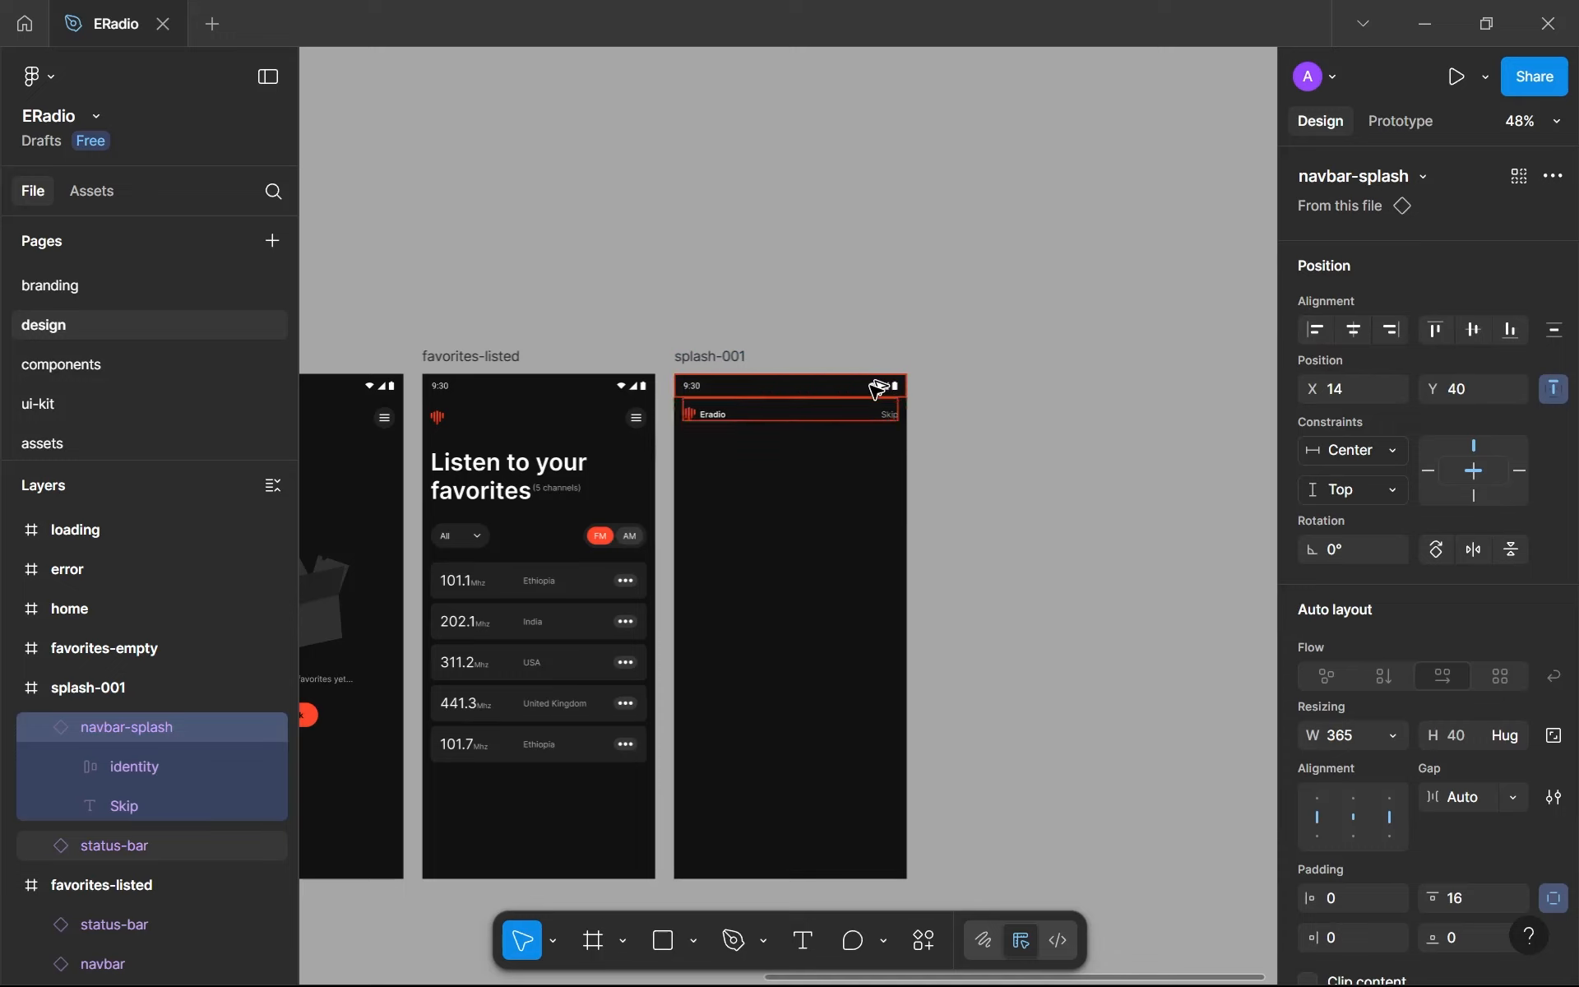
pyautogui.click(847, 481)
pyautogui.scroll(2, 848, 482)
pyautogui.moveTo(849, 481); pyautogui.dragTo(872, 335)
pyautogui.scroll(1, 802, 472)
pyautogui.moveTo(800, 470); pyautogui.dragTo(847, 355)
pyautogui.scroll(1, 861, 366)
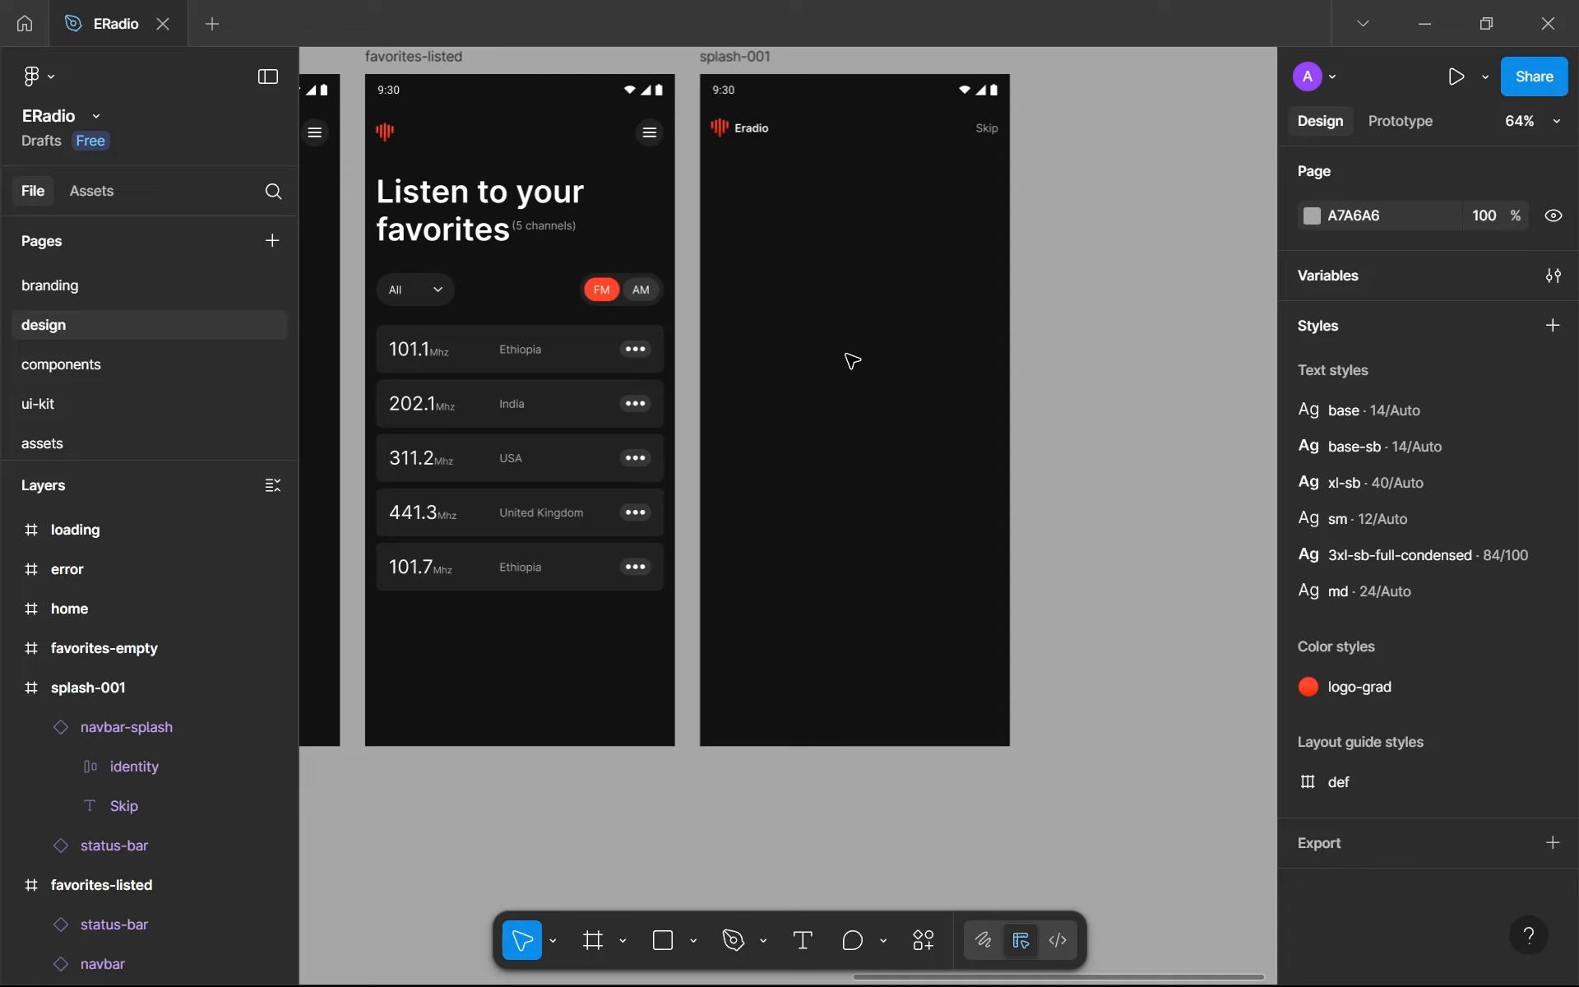
# - Copy the primary-btn component from the components page and paste an instance of it into splash-001 on the design page
pyautogui.press('t')
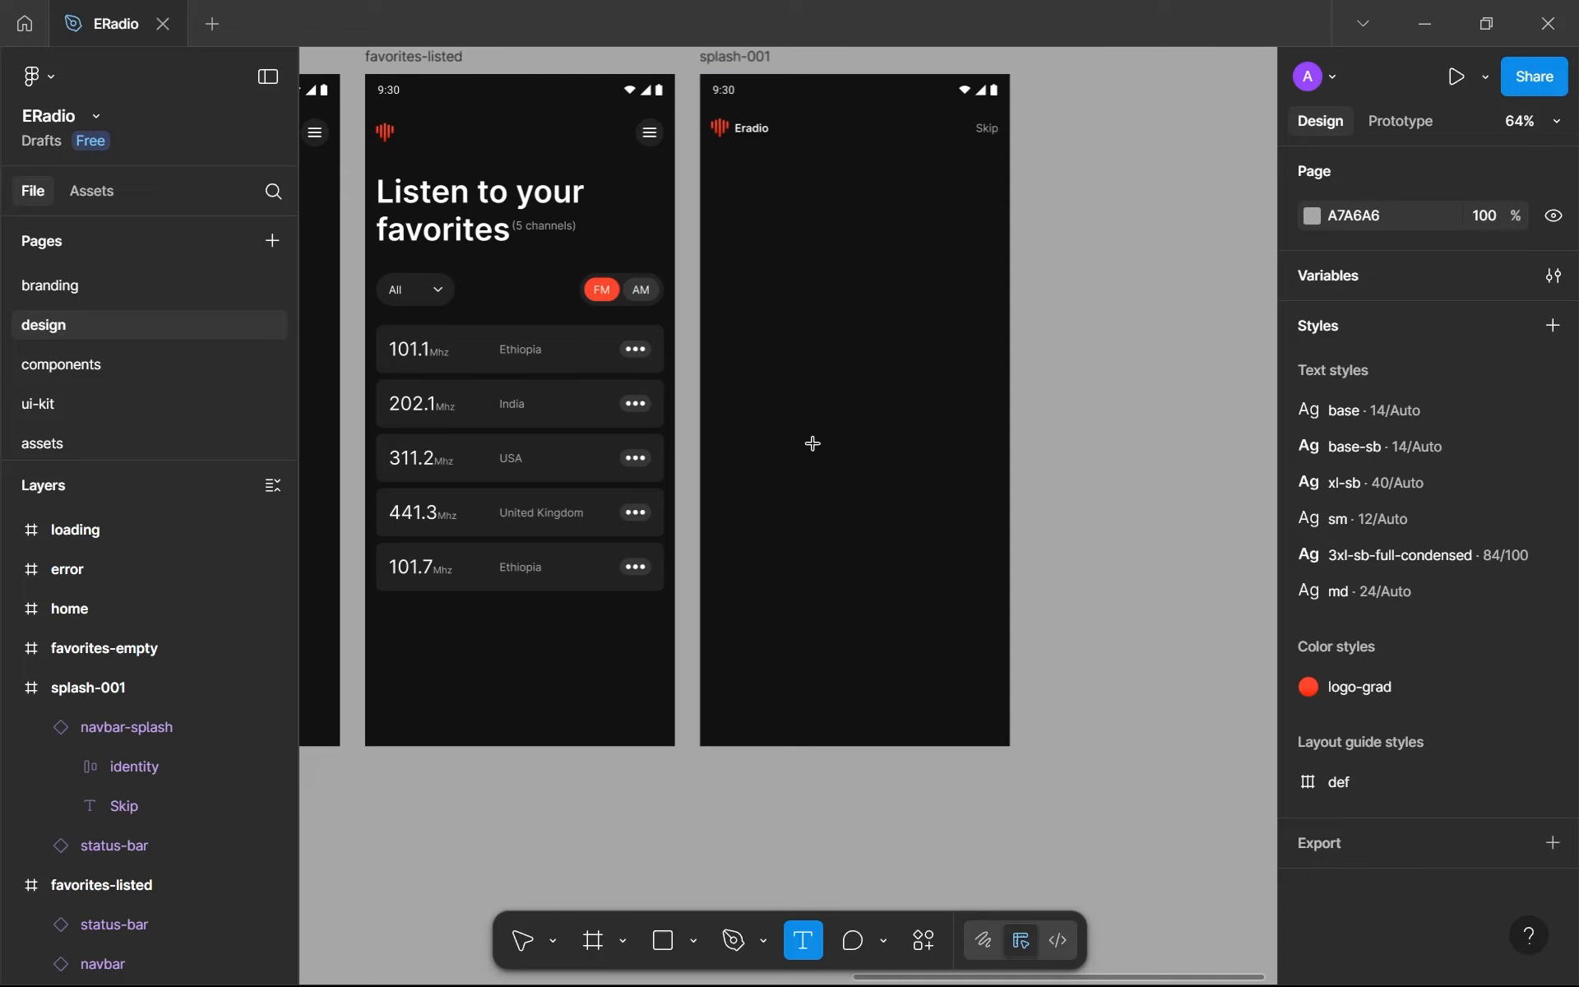
pyautogui.press('Escape')
pyautogui.click(162, 356)
pyautogui.scroll(-5, 600, 378)
pyautogui.scroll(5, 612, 354)
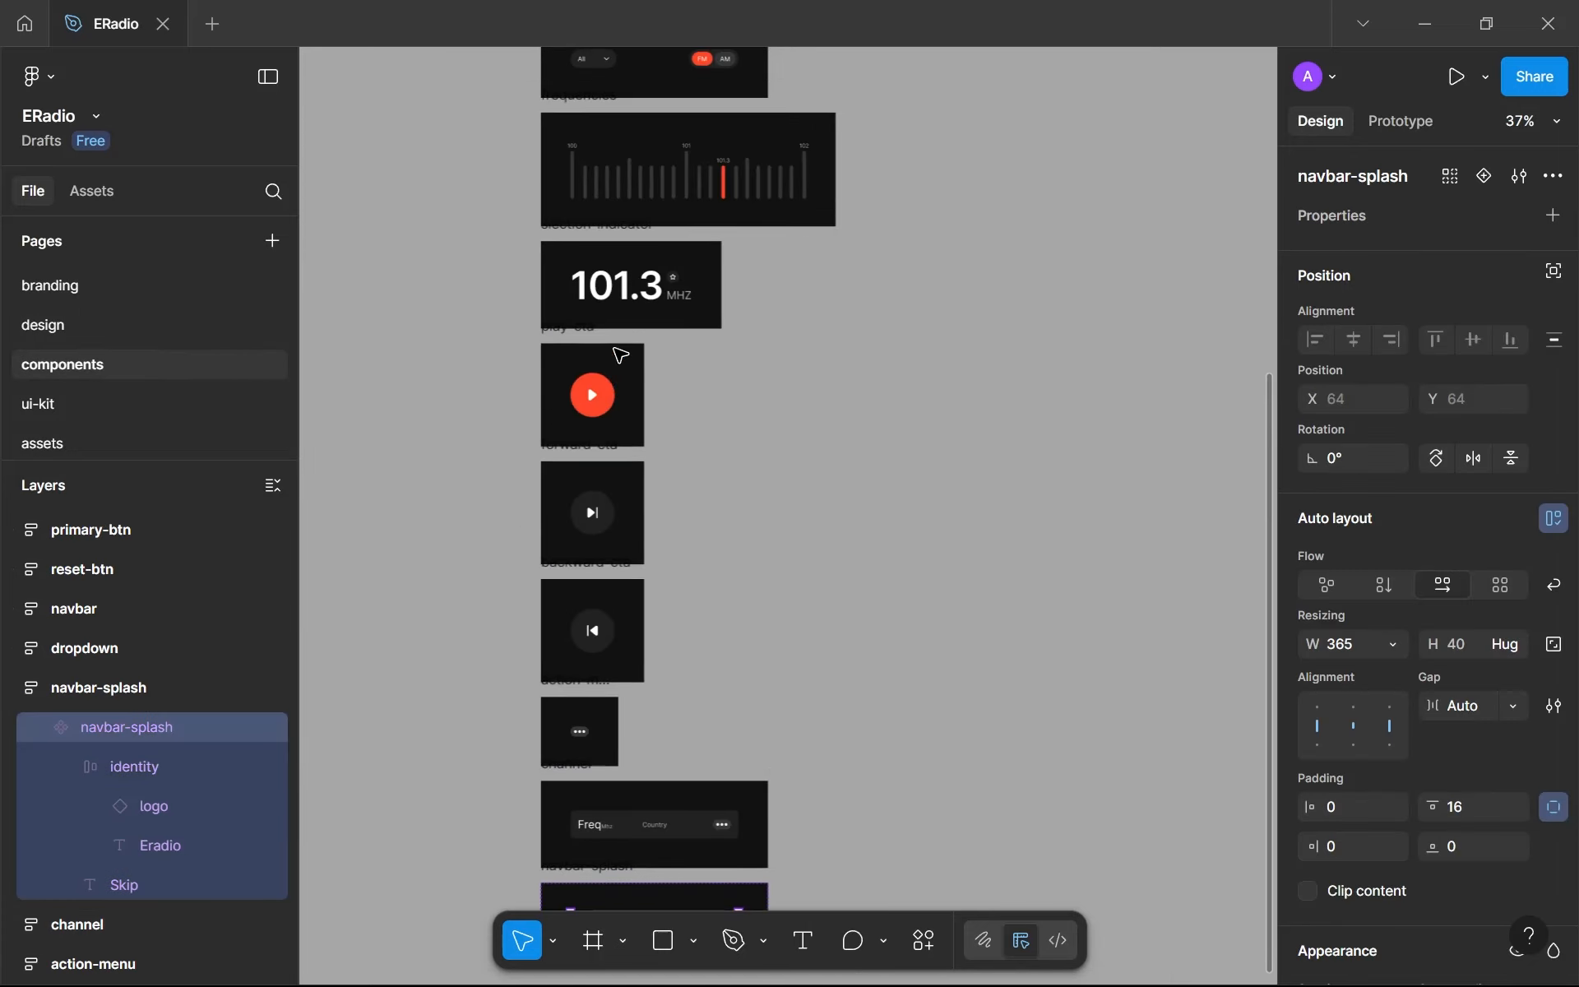
pyautogui.scroll(-3, 617, 370)
pyautogui.scroll(3, 617, 375)
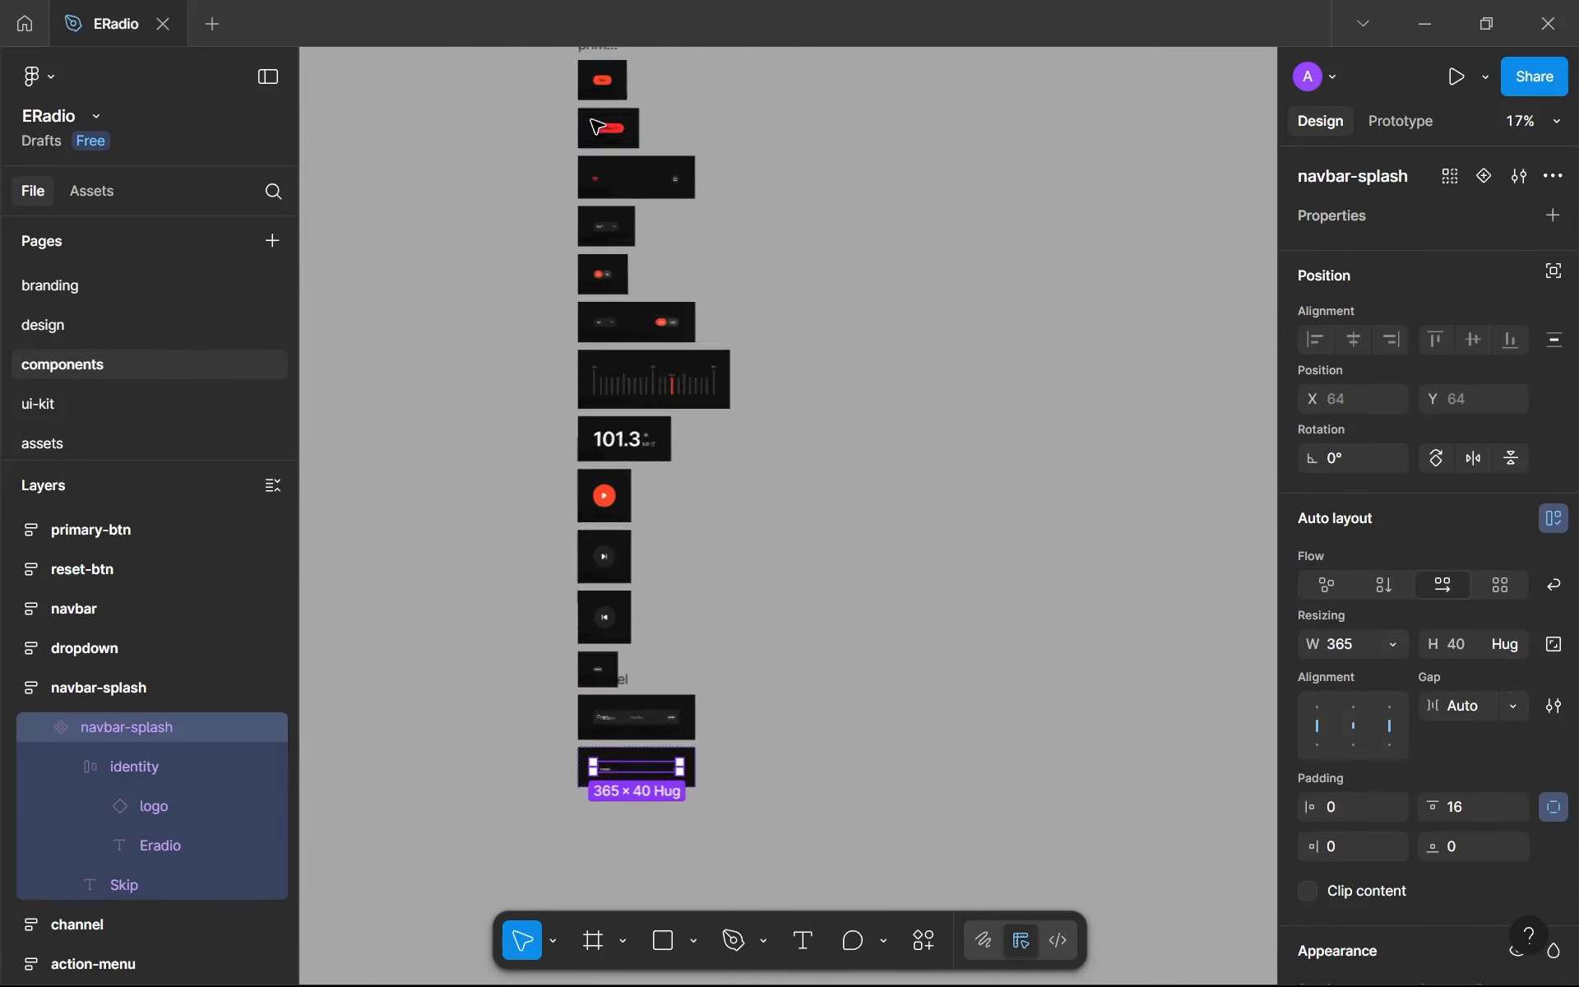
pyautogui.scroll(5, 609, 440)
pyautogui.scroll(4, 621, 395)
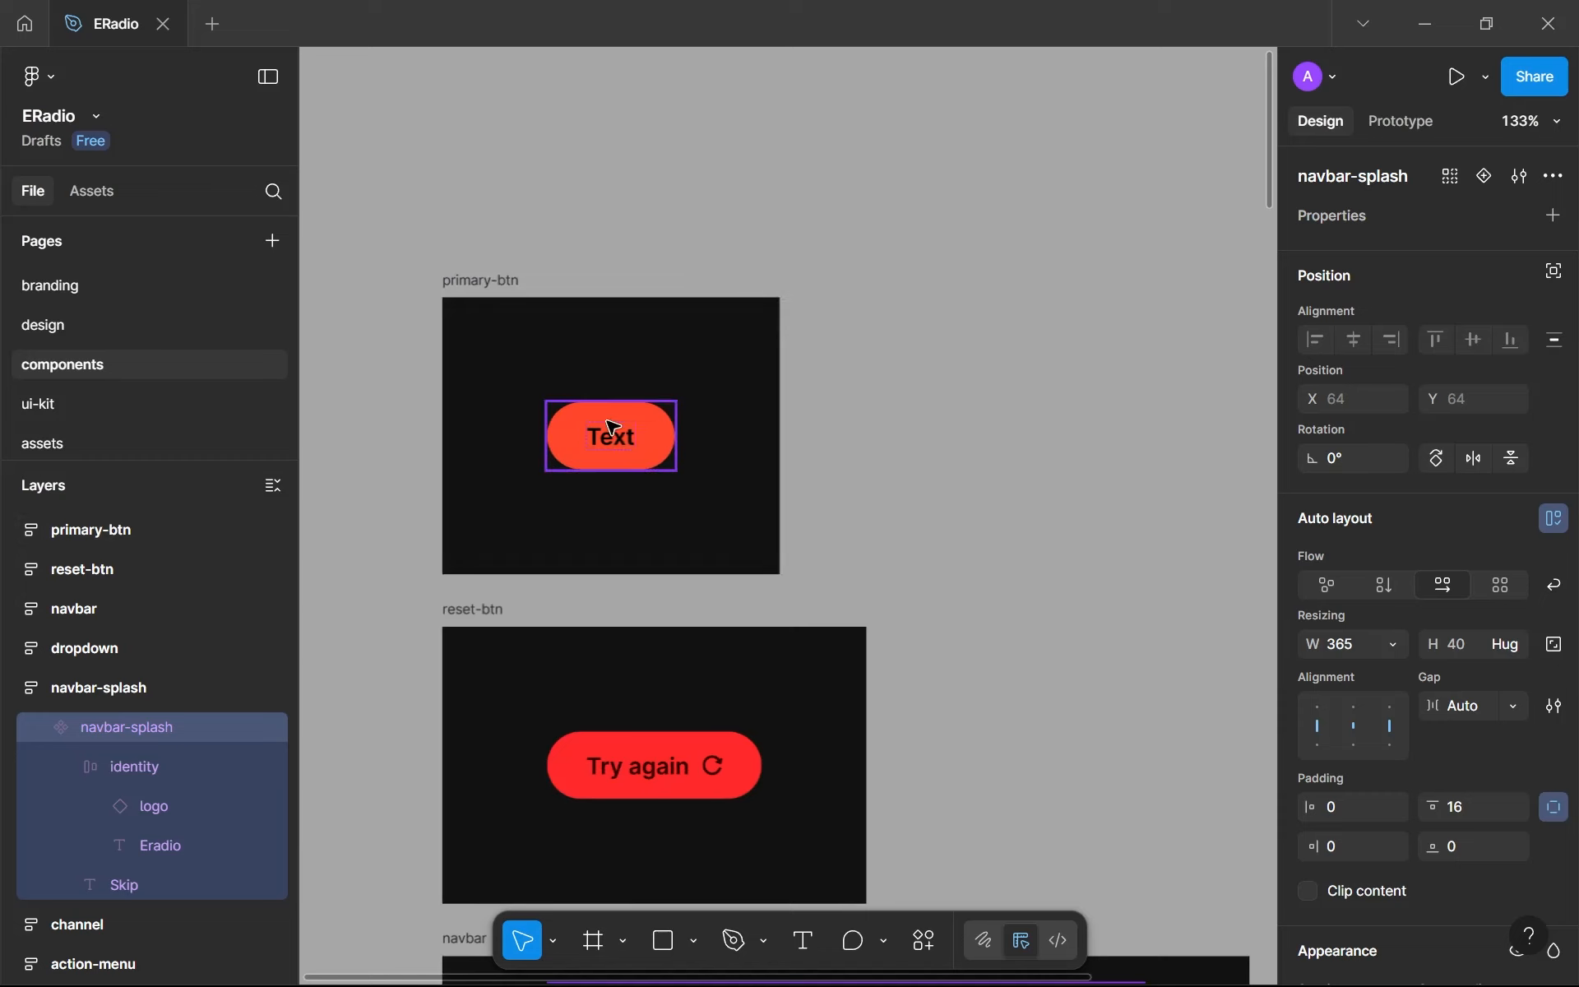
pyautogui.click(633, 441)
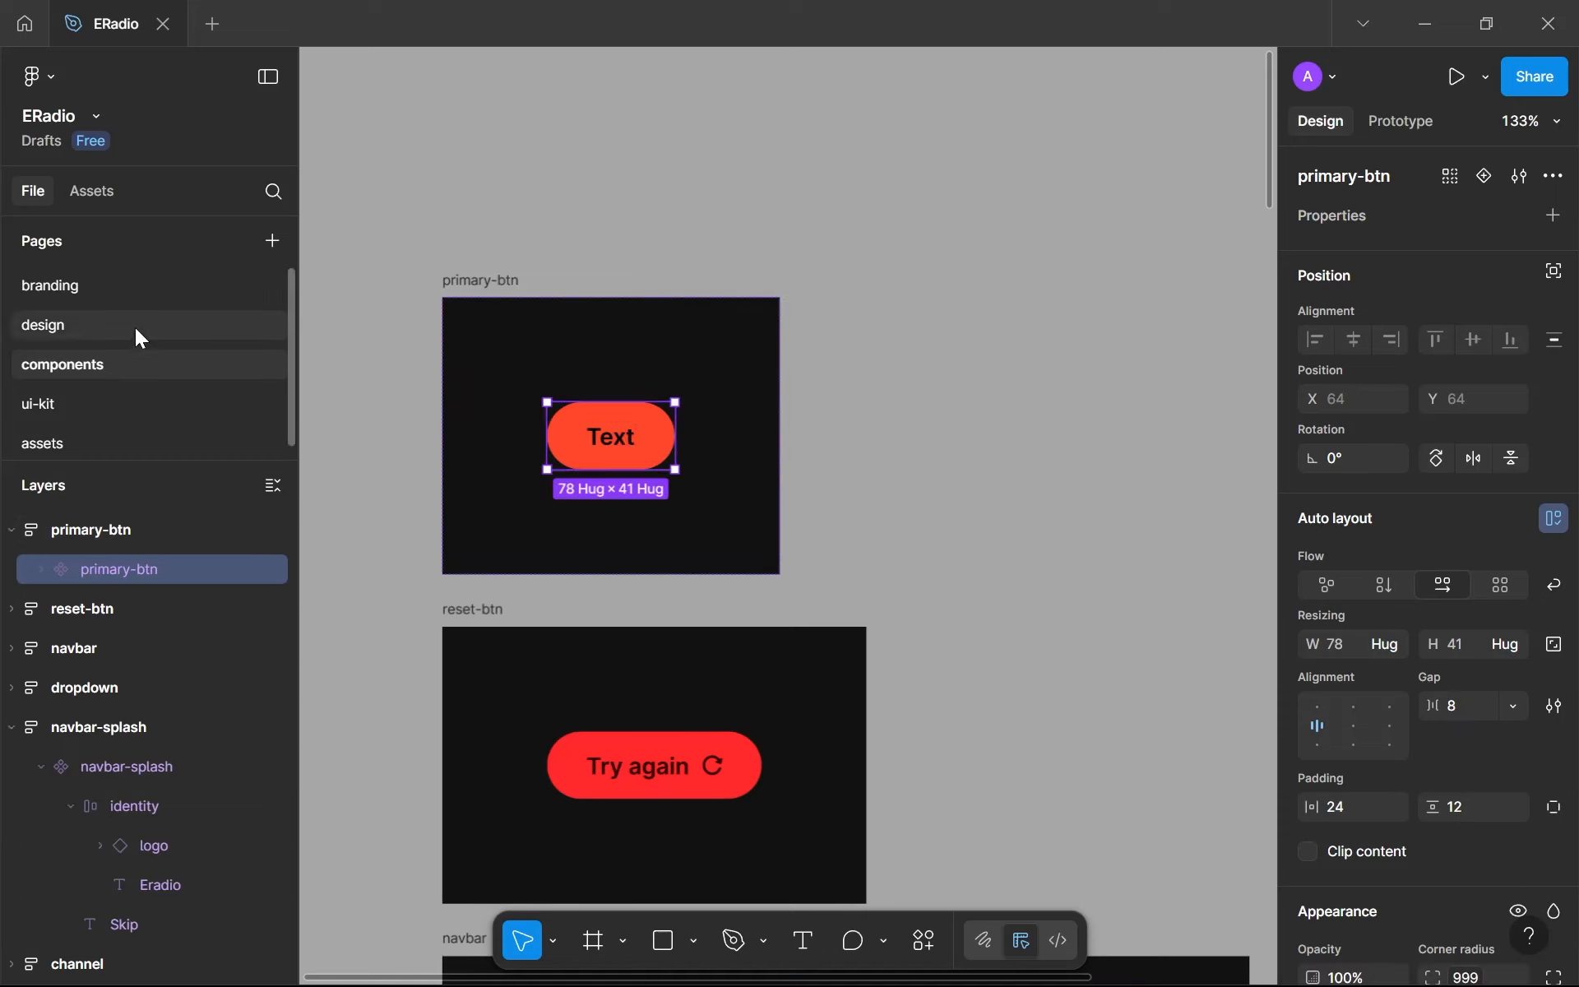
pyautogui.click(96, 333)
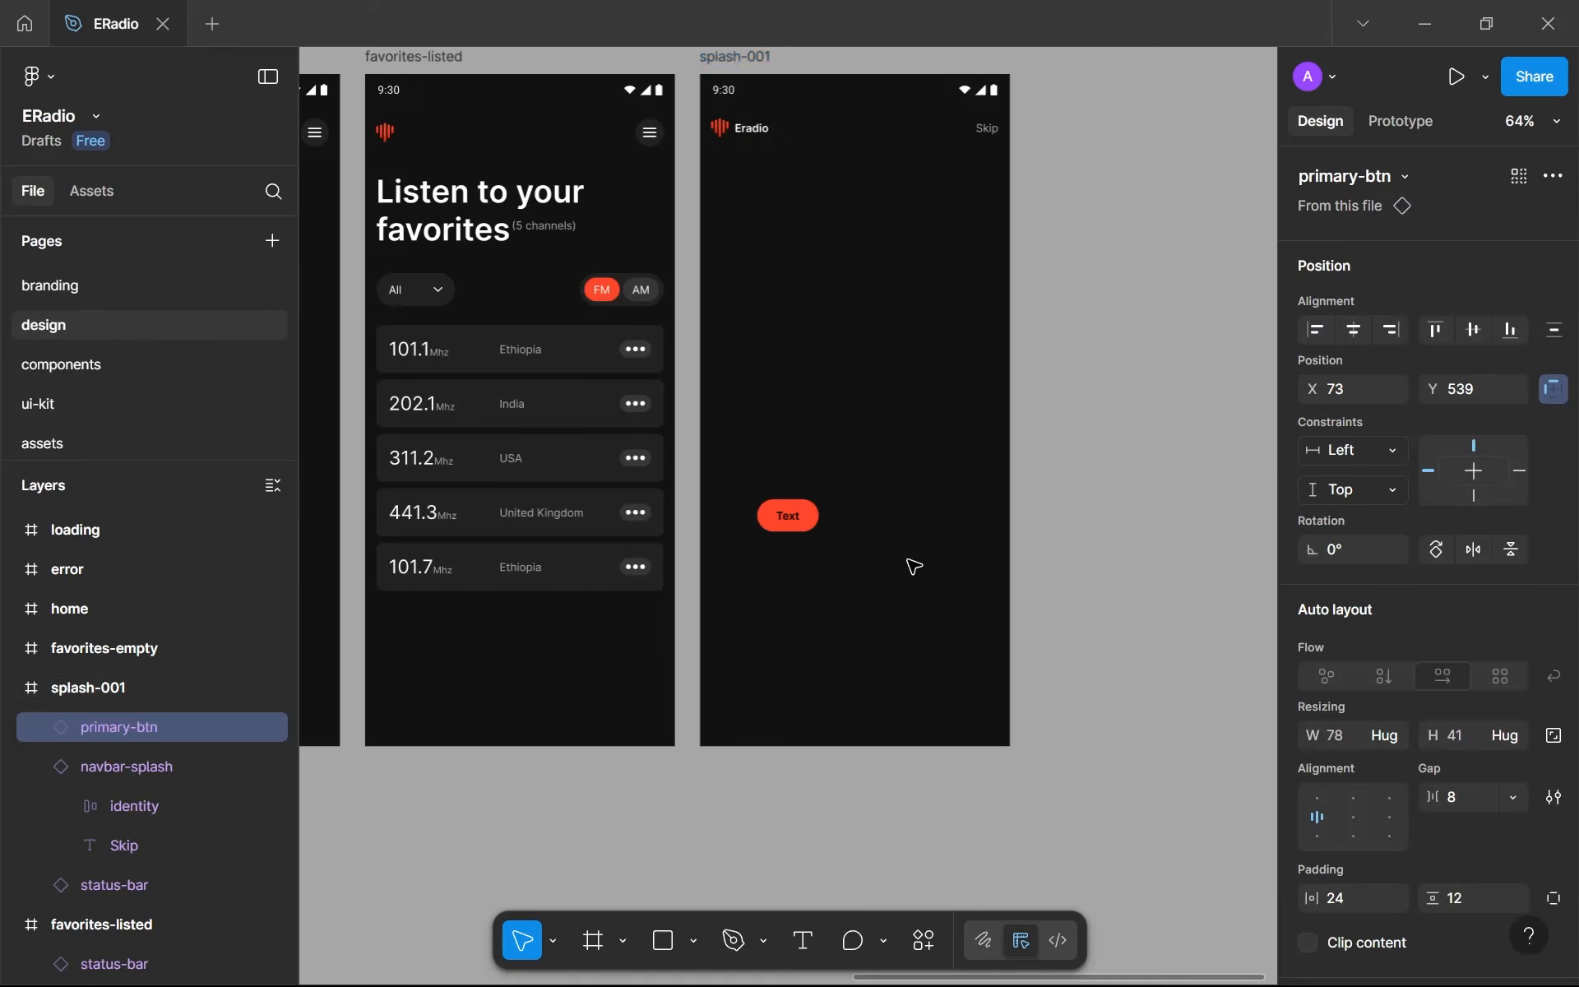
# - Widen the primary-btn instance to 155 and center the content alignment of the main primary-btn component
pyautogui.scroll(-5, 914, 566)
pyautogui.scroll(3, 841, 539)
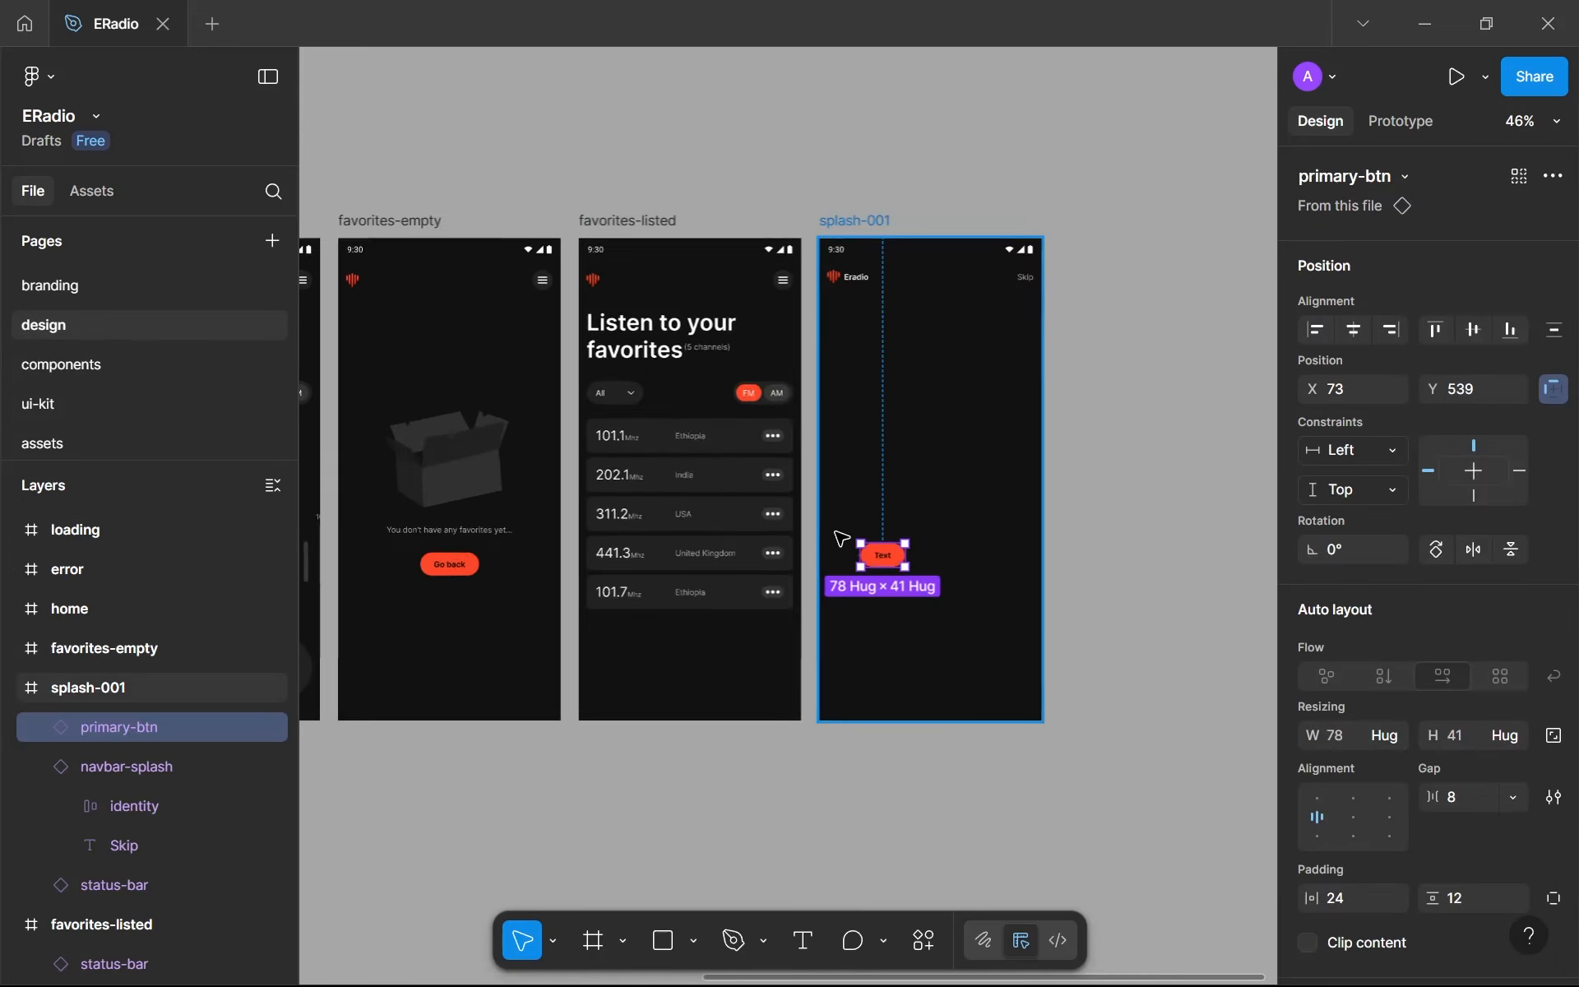
pyautogui.scroll(3, 892, 563)
pyautogui.moveTo(915, 548); pyautogui.dragTo(1014, 552)
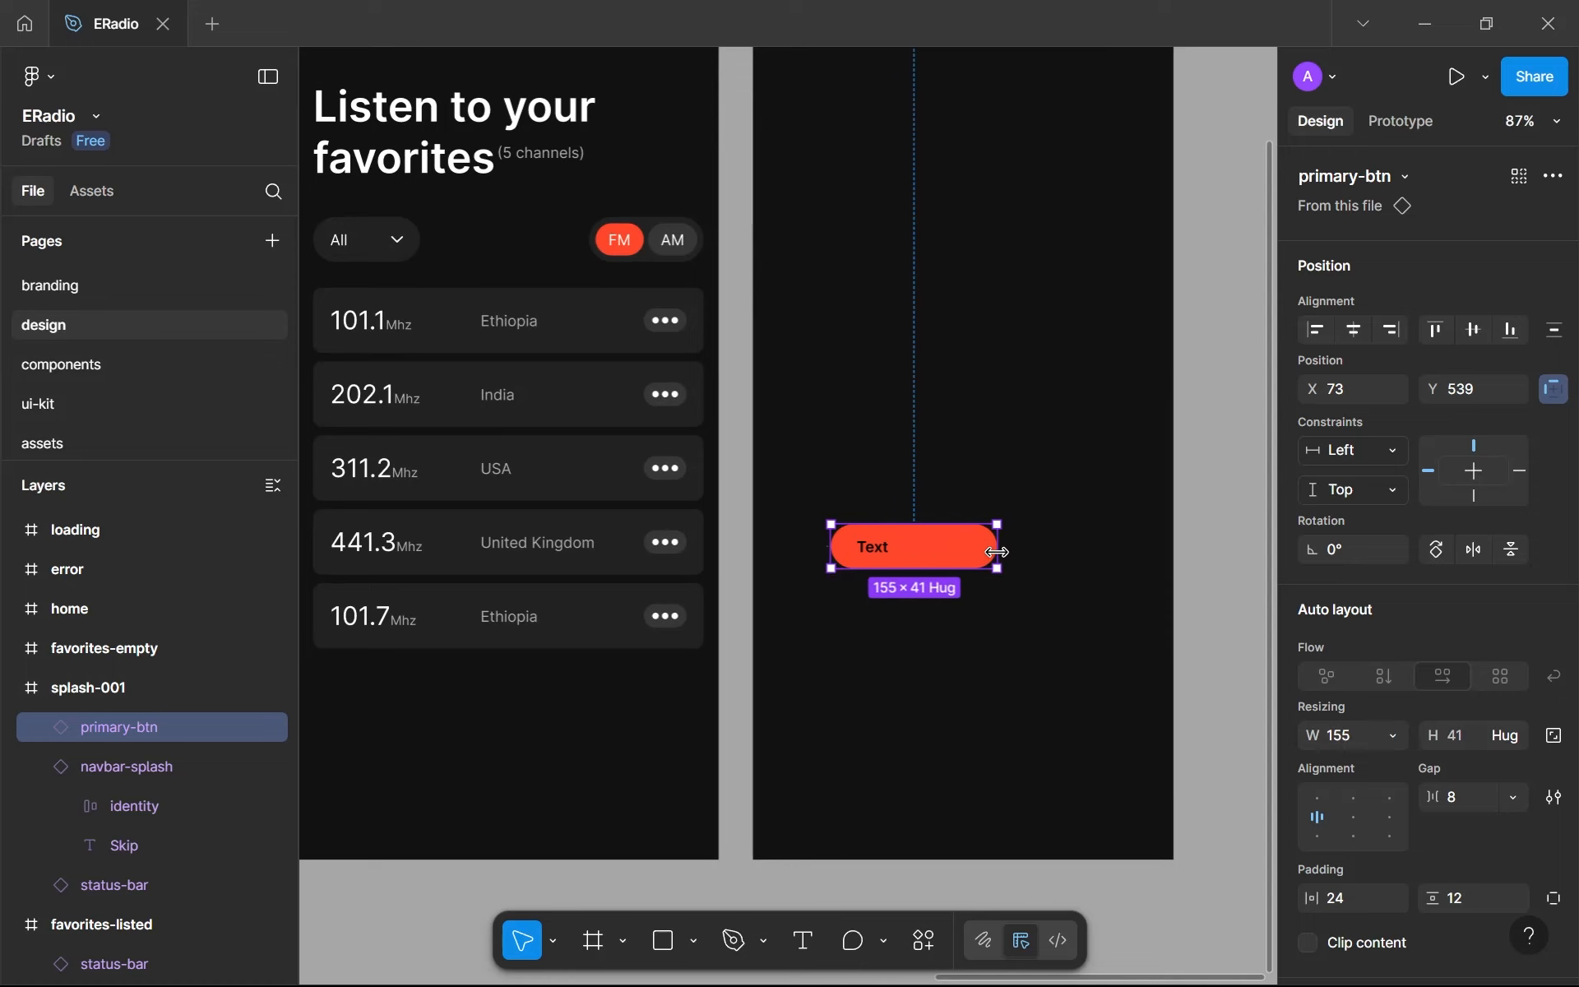
pyautogui.click(121, 362)
pyautogui.click(1359, 724)
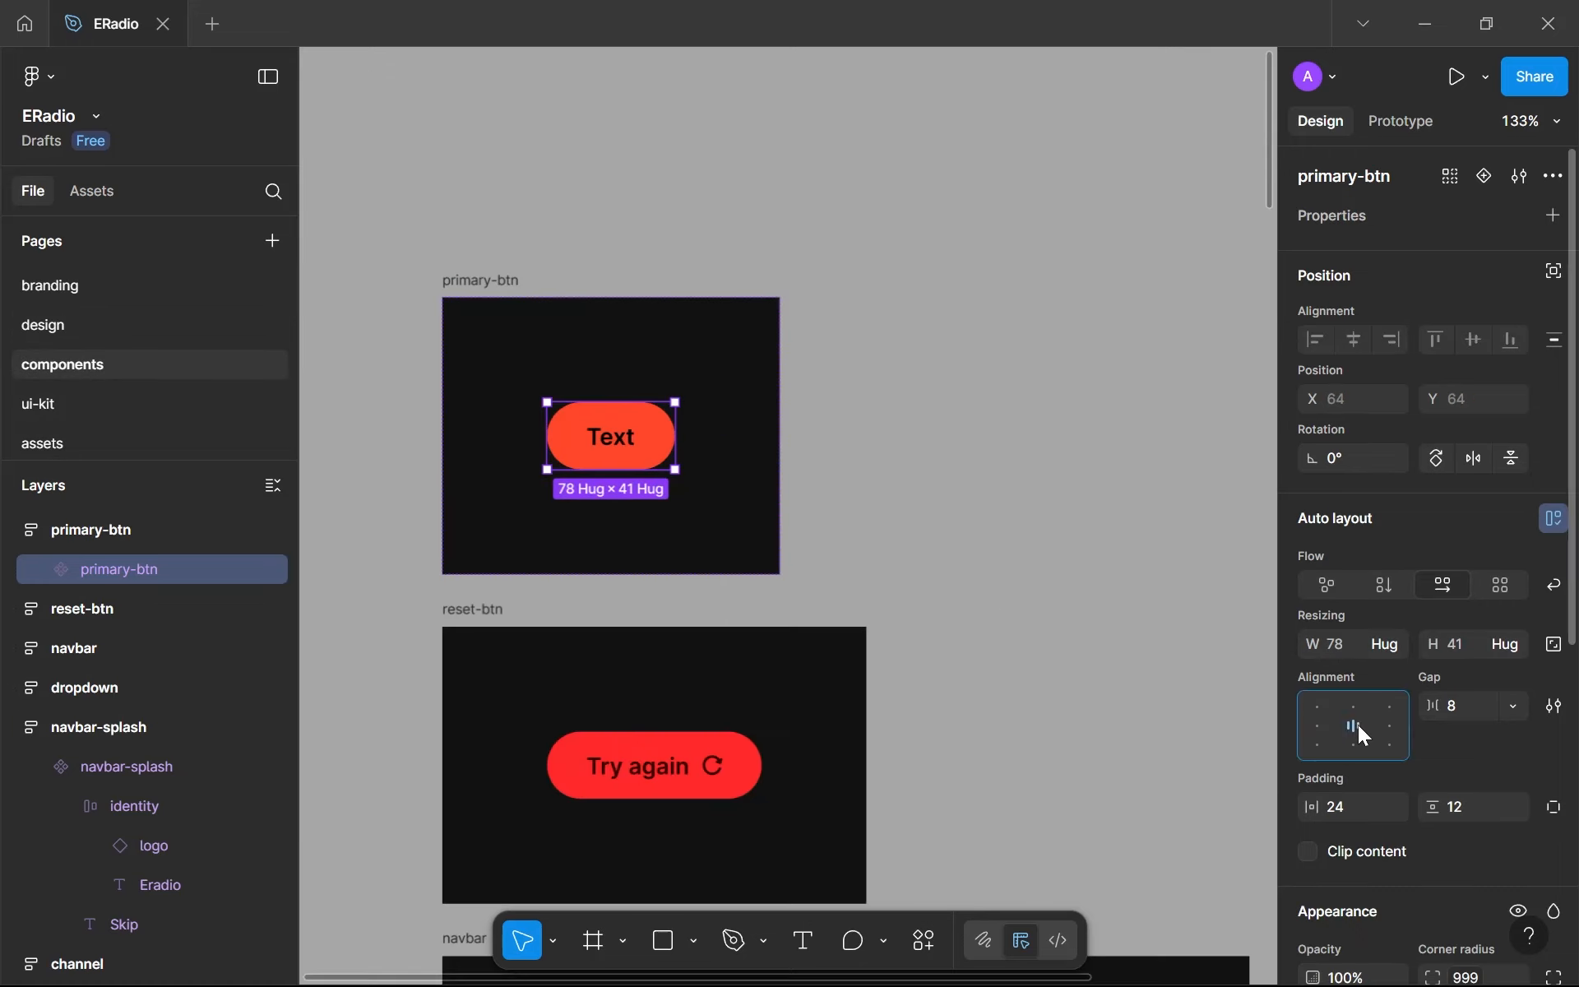
pyautogui.click(127, 323)
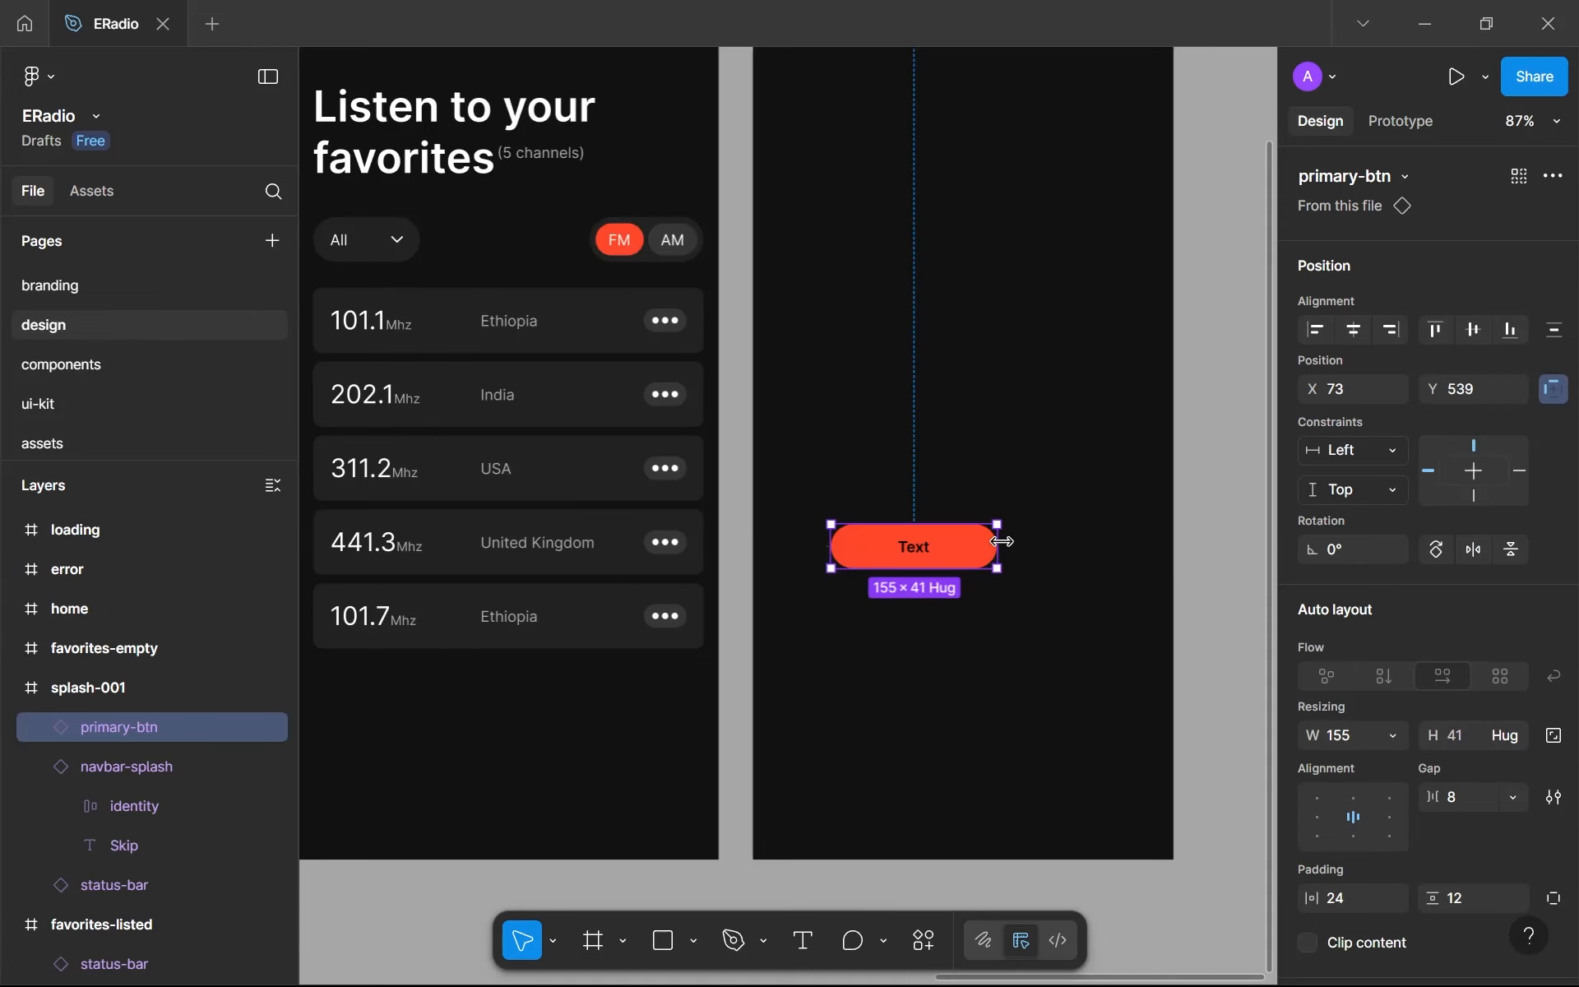
# - Show the rulers, place the button in splash-001 at X 14, Y 714, and stretch it to 365 wide between the margins
pyautogui.scroll(-5, 1000, 544)
pyautogui.hotkey('shift', 'r')
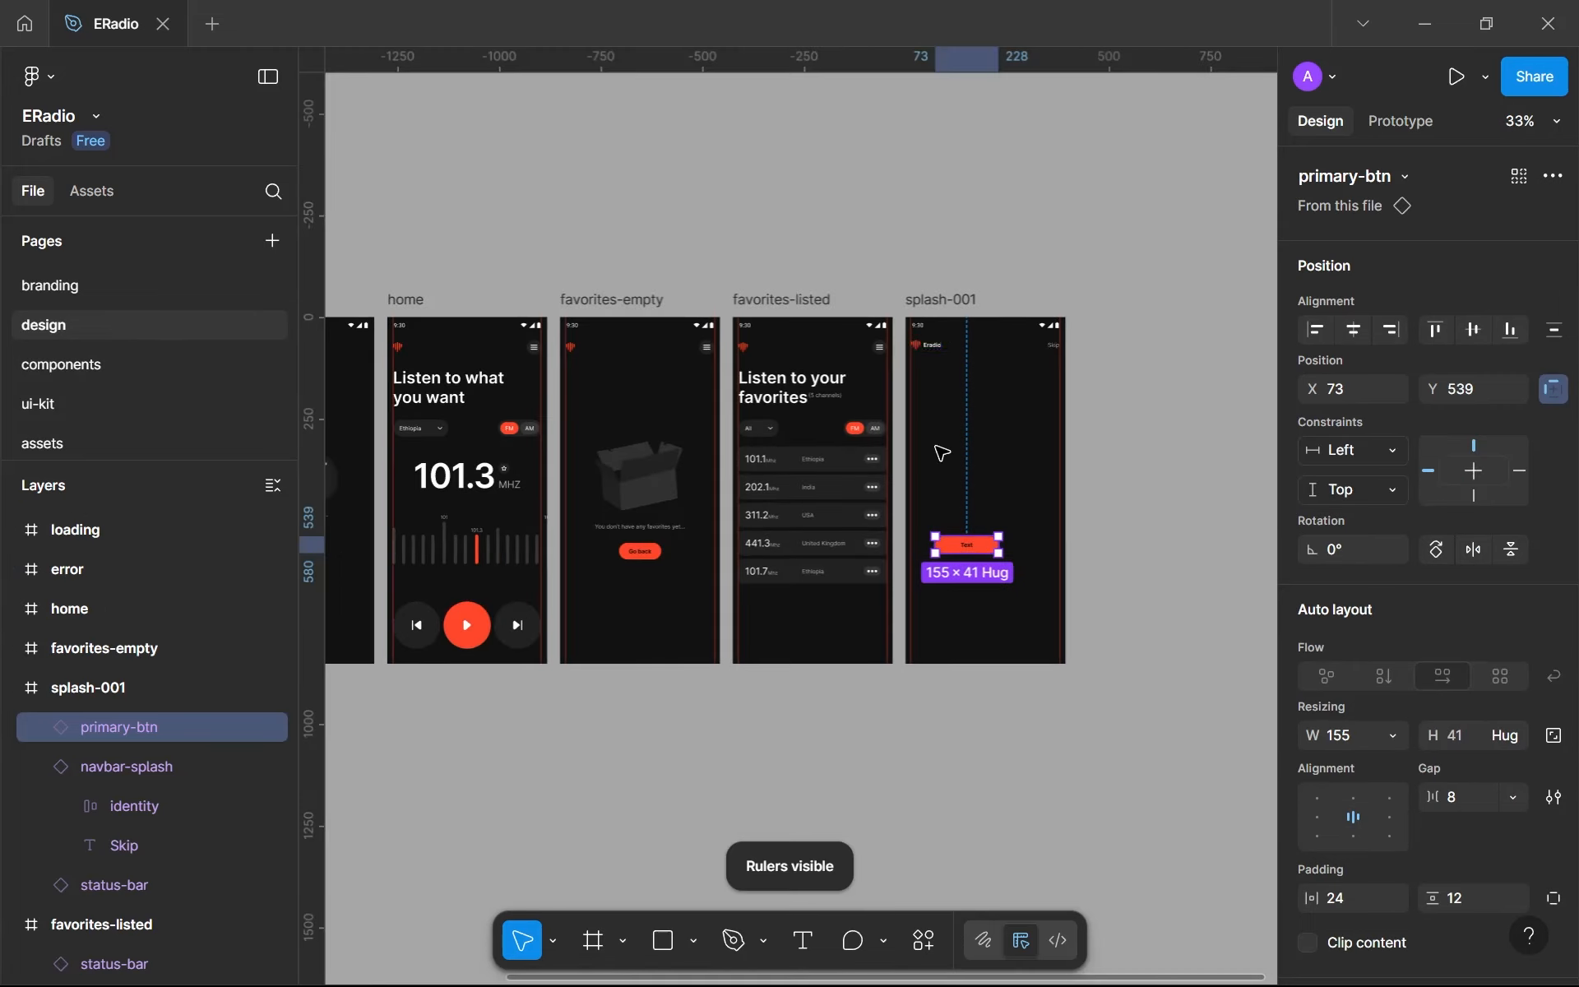
pyautogui.scroll(6, 896, 589)
pyautogui.moveTo(797, 510); pyautogui.dragTo(728, 681)
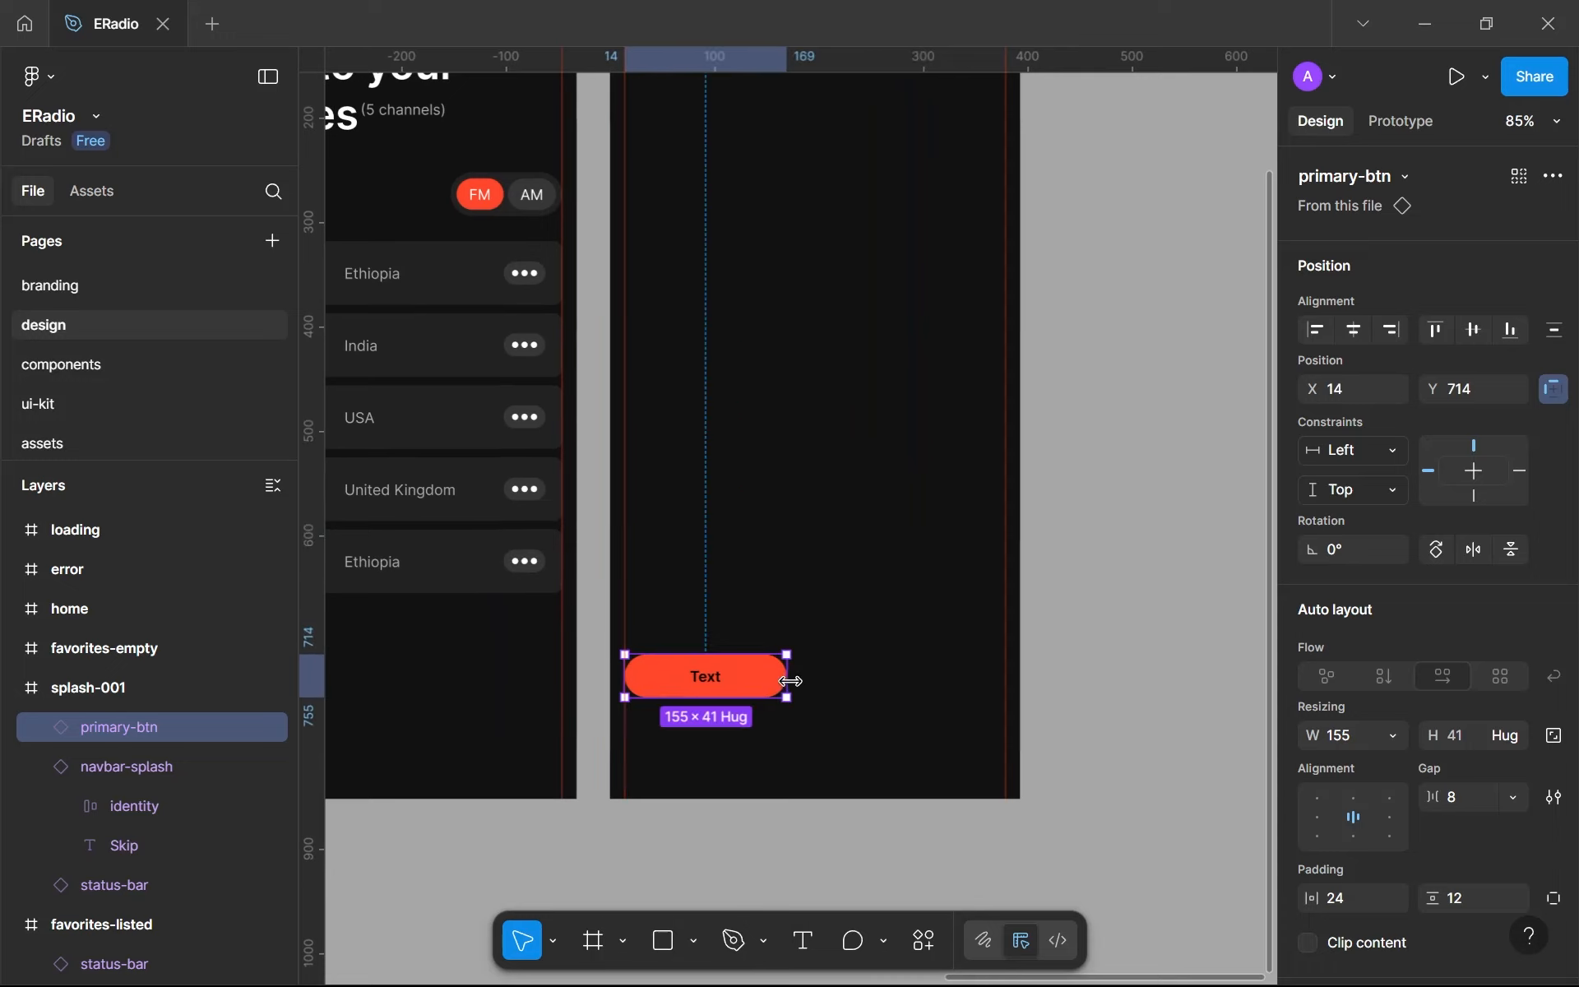
pyautogui.moveTo(792, 681); pyautogui.dragTo(1007, 652)
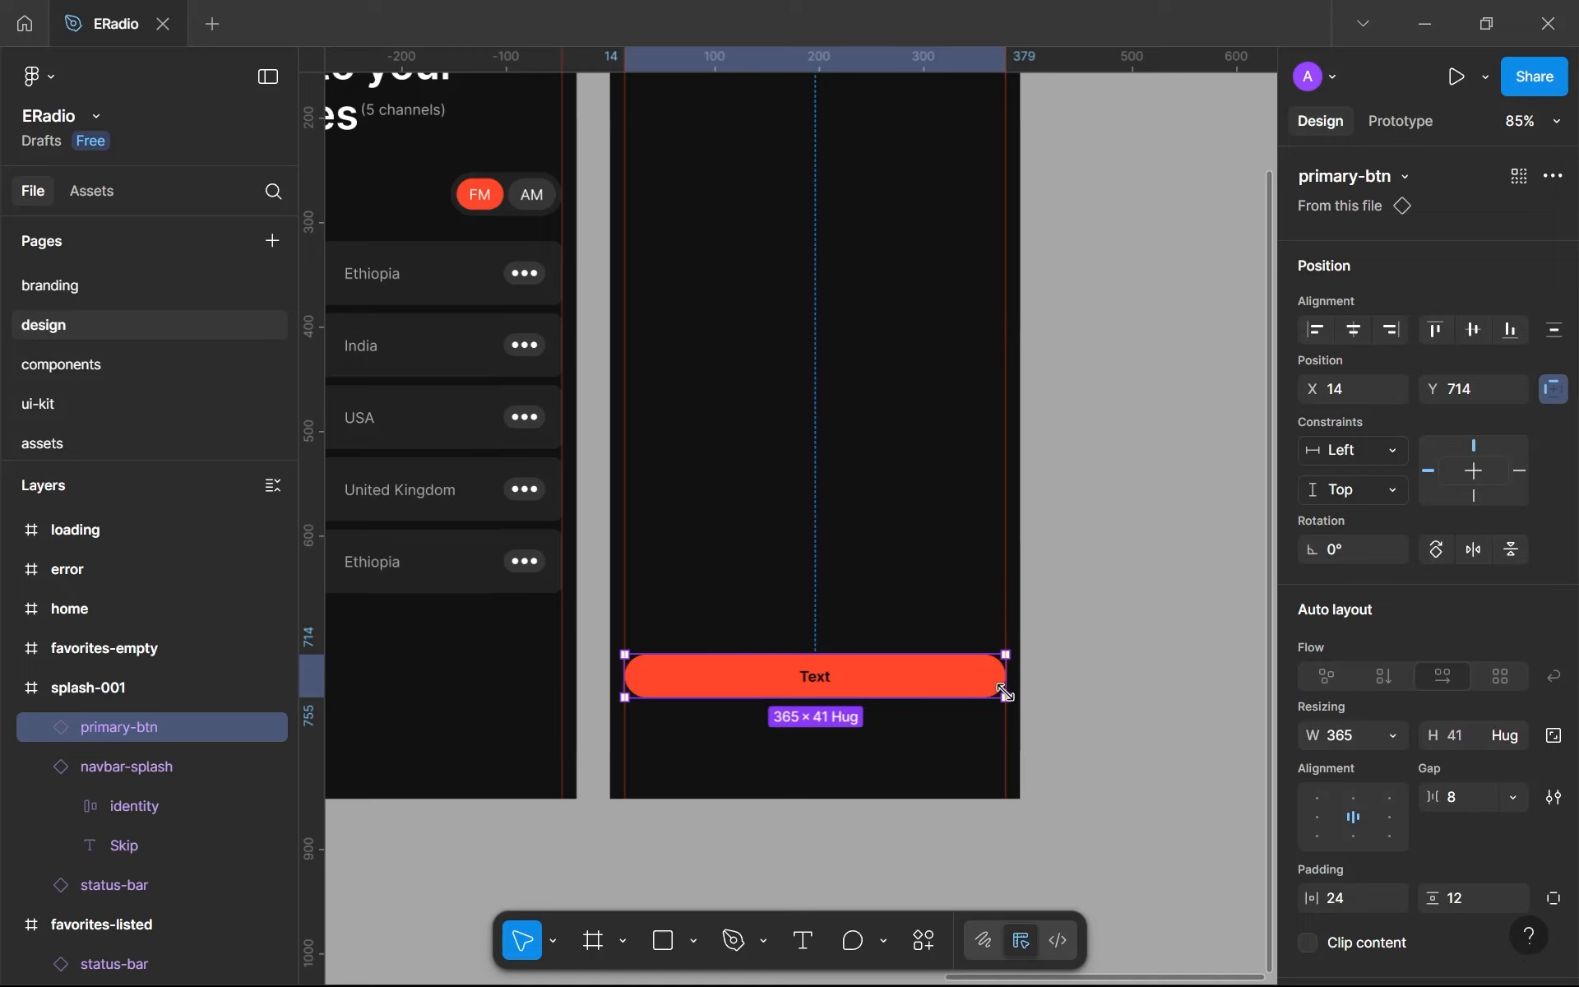
# - Change the label of the wide button in splash-001 to Continue
pyautogui.doubleClick(816, 682)
pyautogui.doubleClick(820, 679)
pyautogui.write('continue')
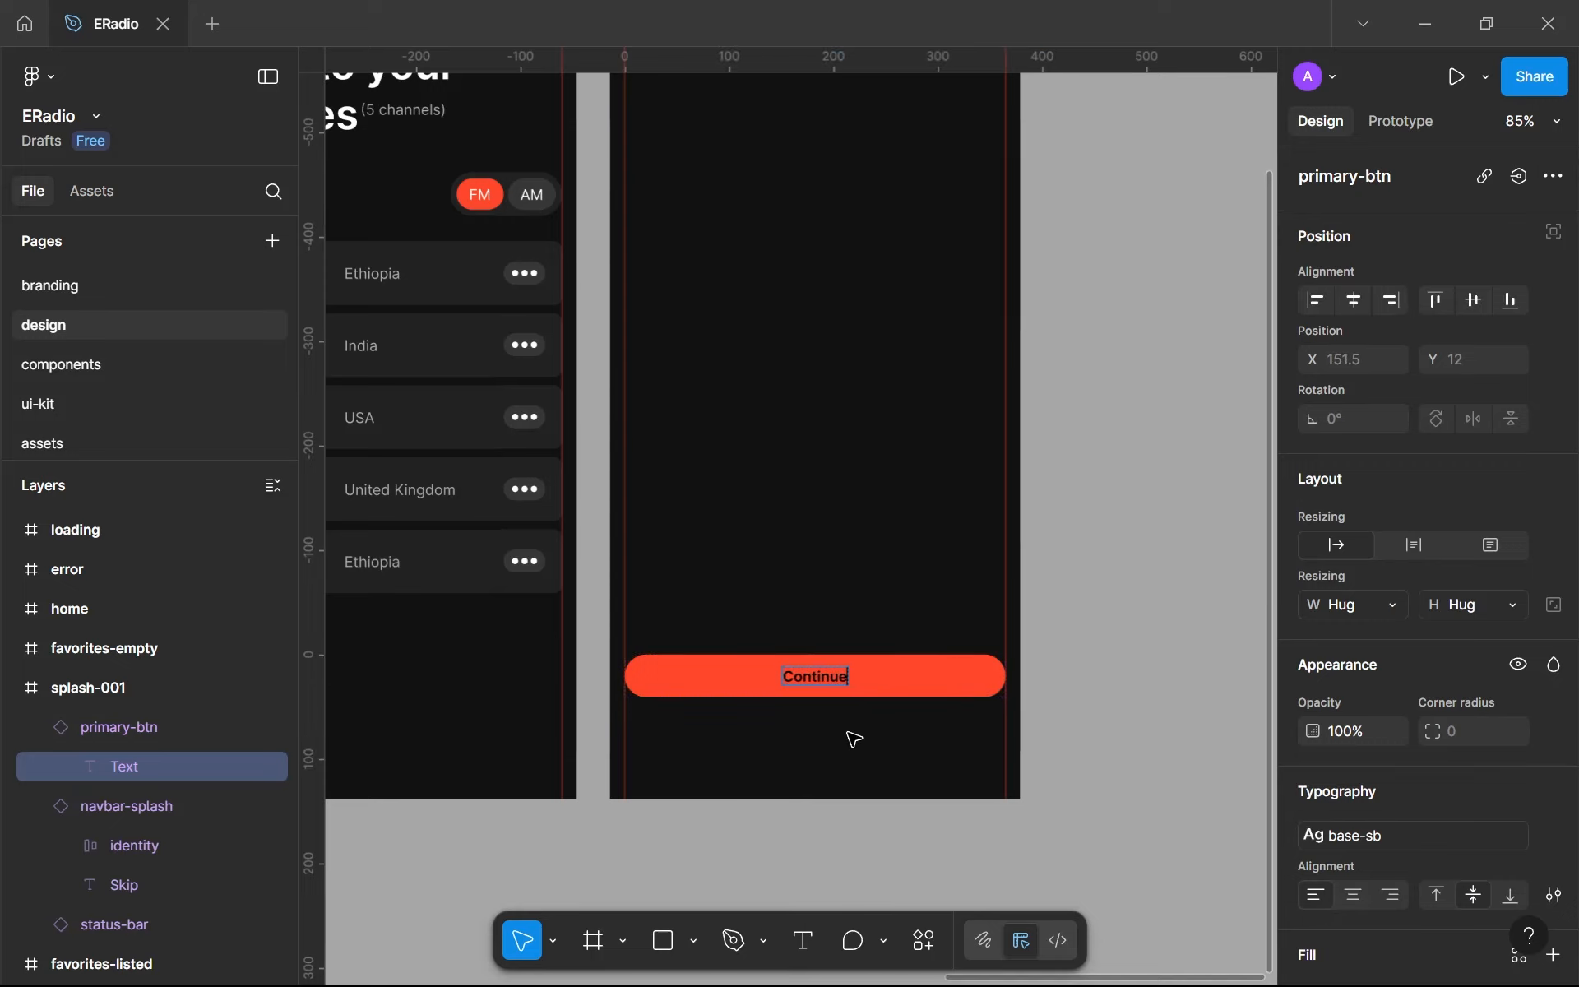
pyautogui.click(905, 676)
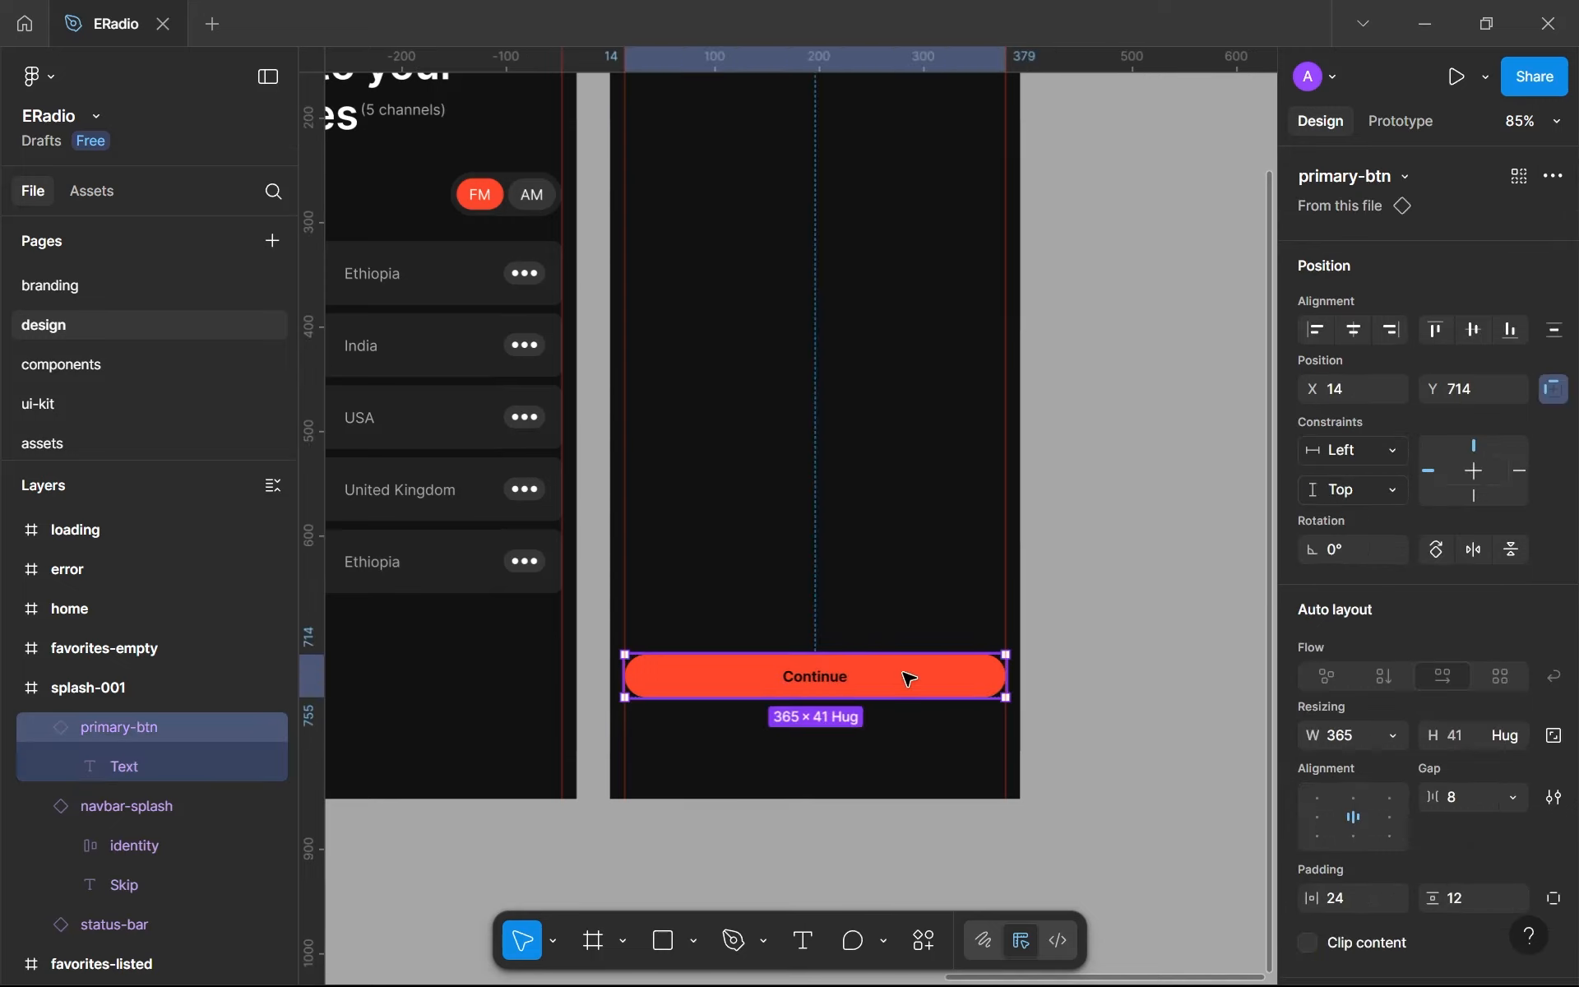
# - Duplicate the primary-btn frame on the components page, stacking the original at X 0, Y -402 above the copy at X 0, Y -201
pyautogui.click(107, 369)
pyautogui.click(480, 303)
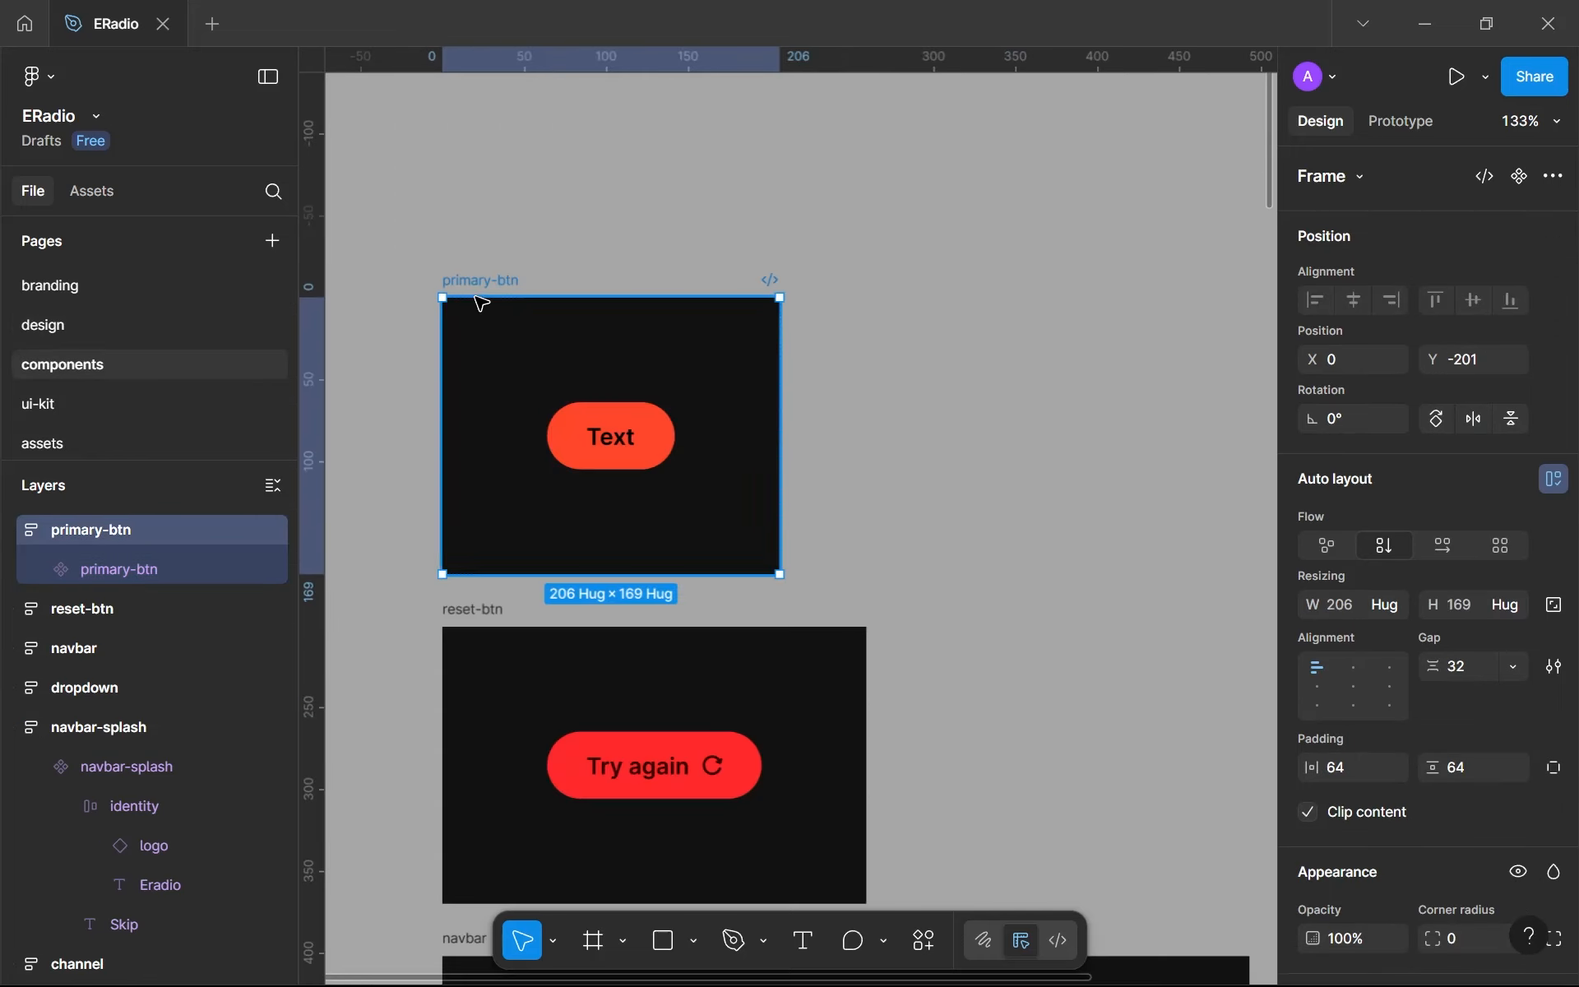
pyautogui.hotkey('ctrl', 'd')
pyautogui.moveTo(520, 296); pyautogui.dragTo(503, 58)
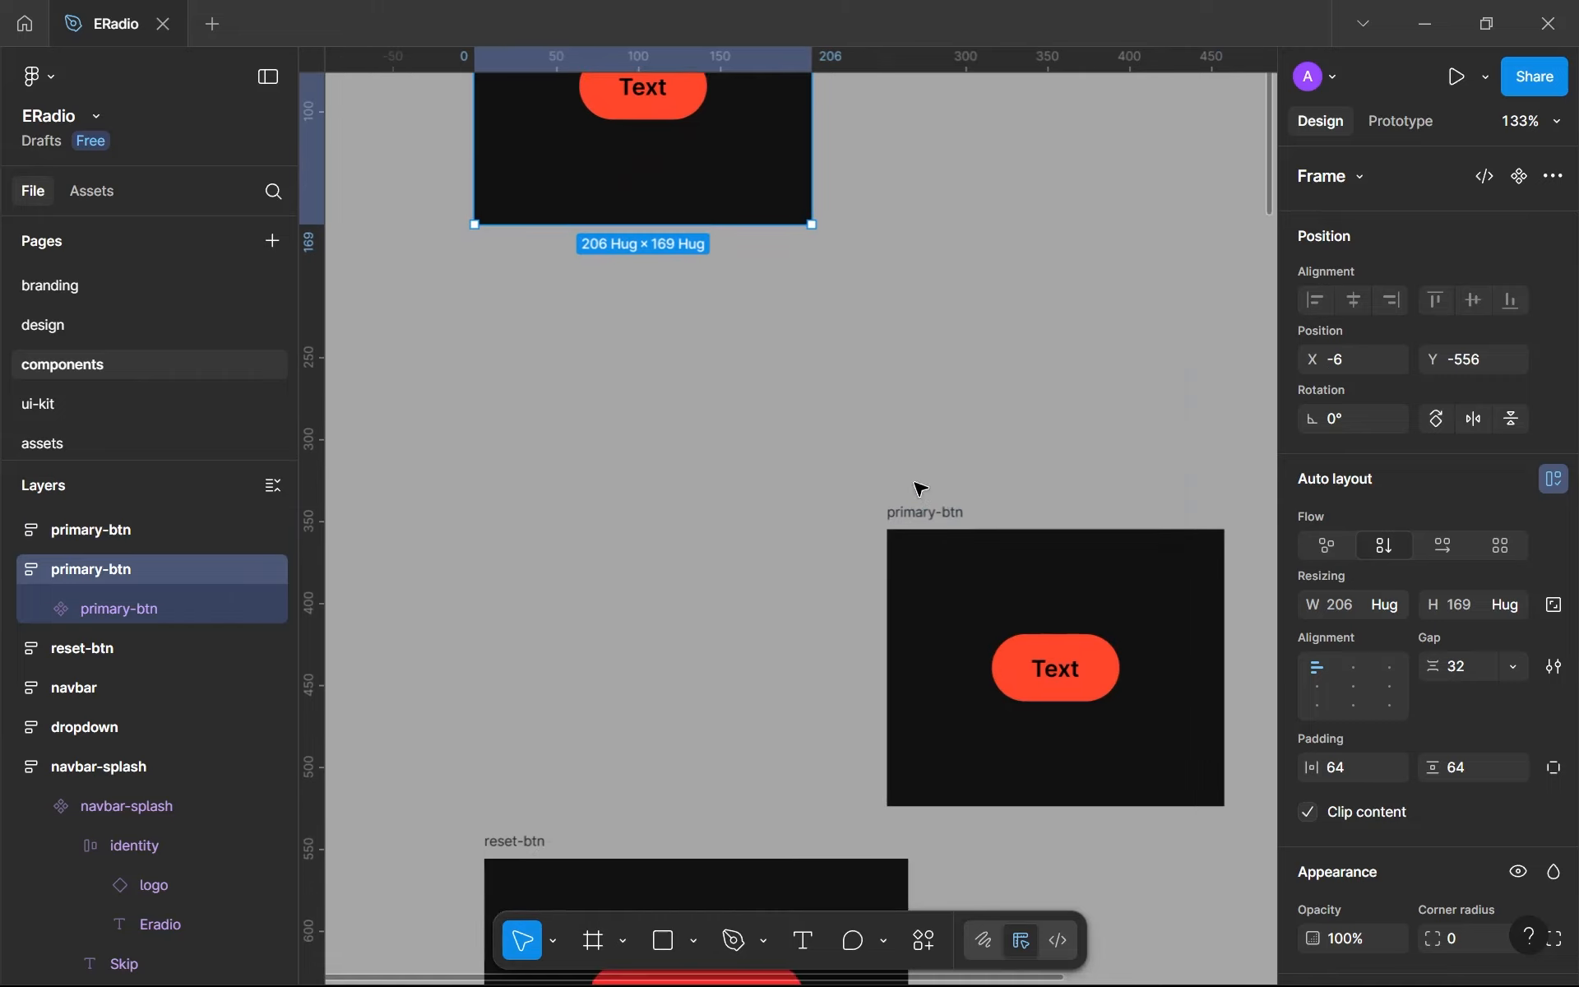
pyautogui.scroll(-2, 917, 505)
pyautogui.moveTo(896, 515); pyautogui.dragTo(539, 510)
pyautogui.press('Up')
pyautogui.press('Up')
pyautogui.moveTo(791, 646); pyautogui.dragTo(765, 789)
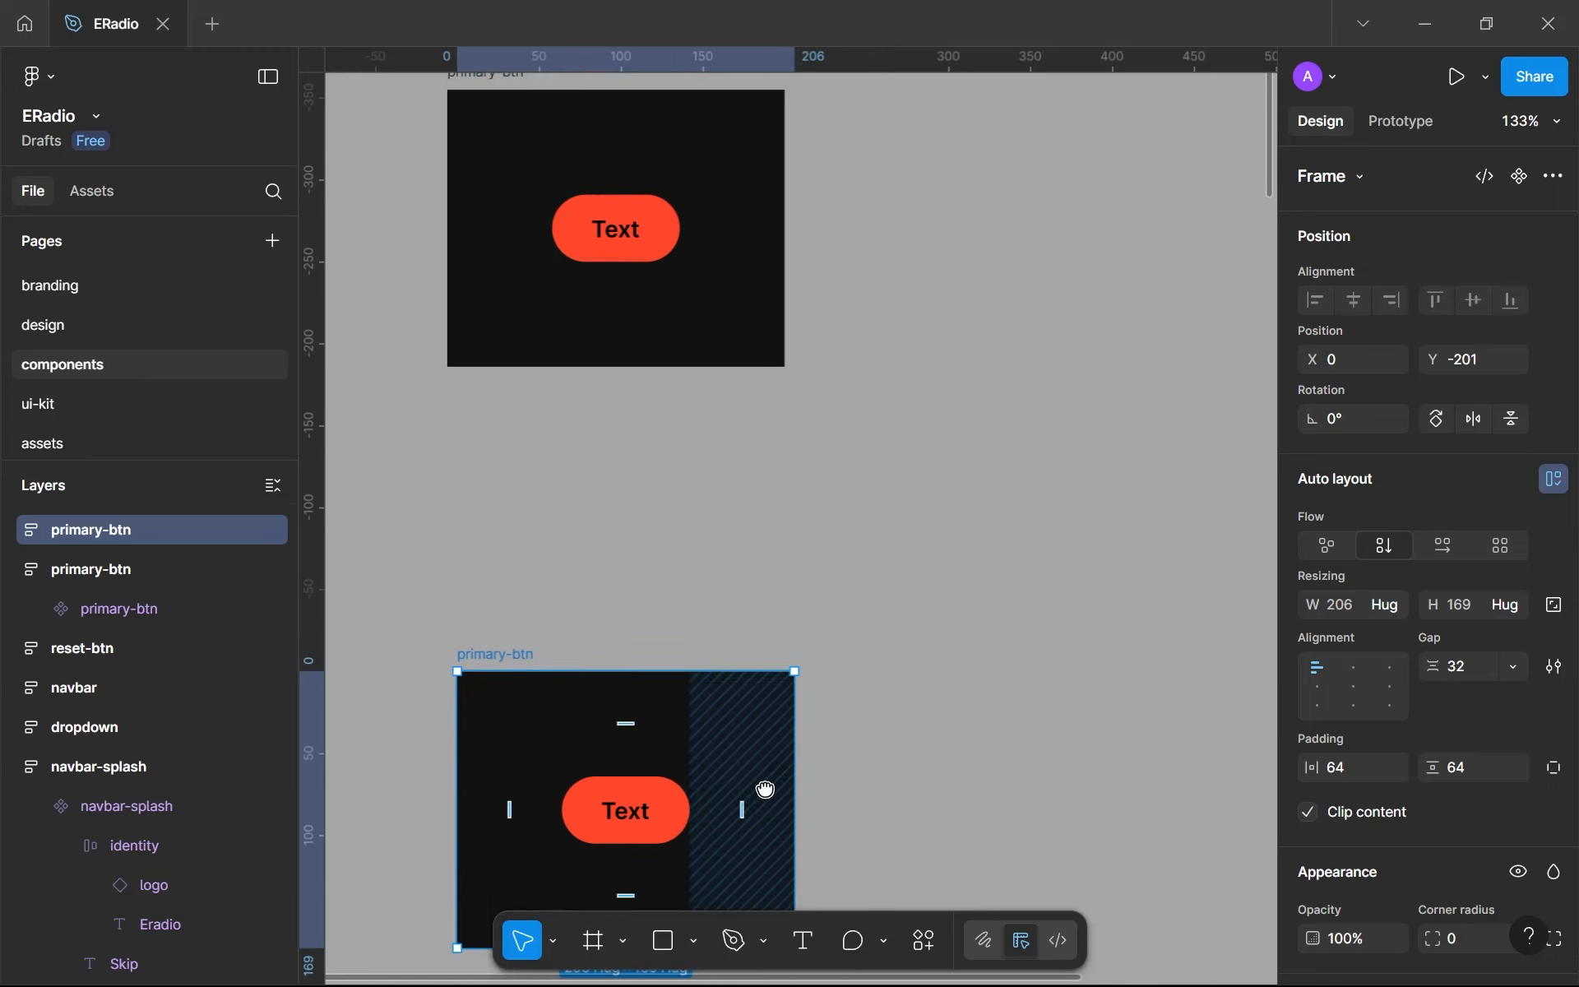
pyautogui.scroll(-2, 426, 268)
pyautogui.click(467, 157)
pyautogui.moveTo(471, 158); pyautogui.dragTo(505, 307)
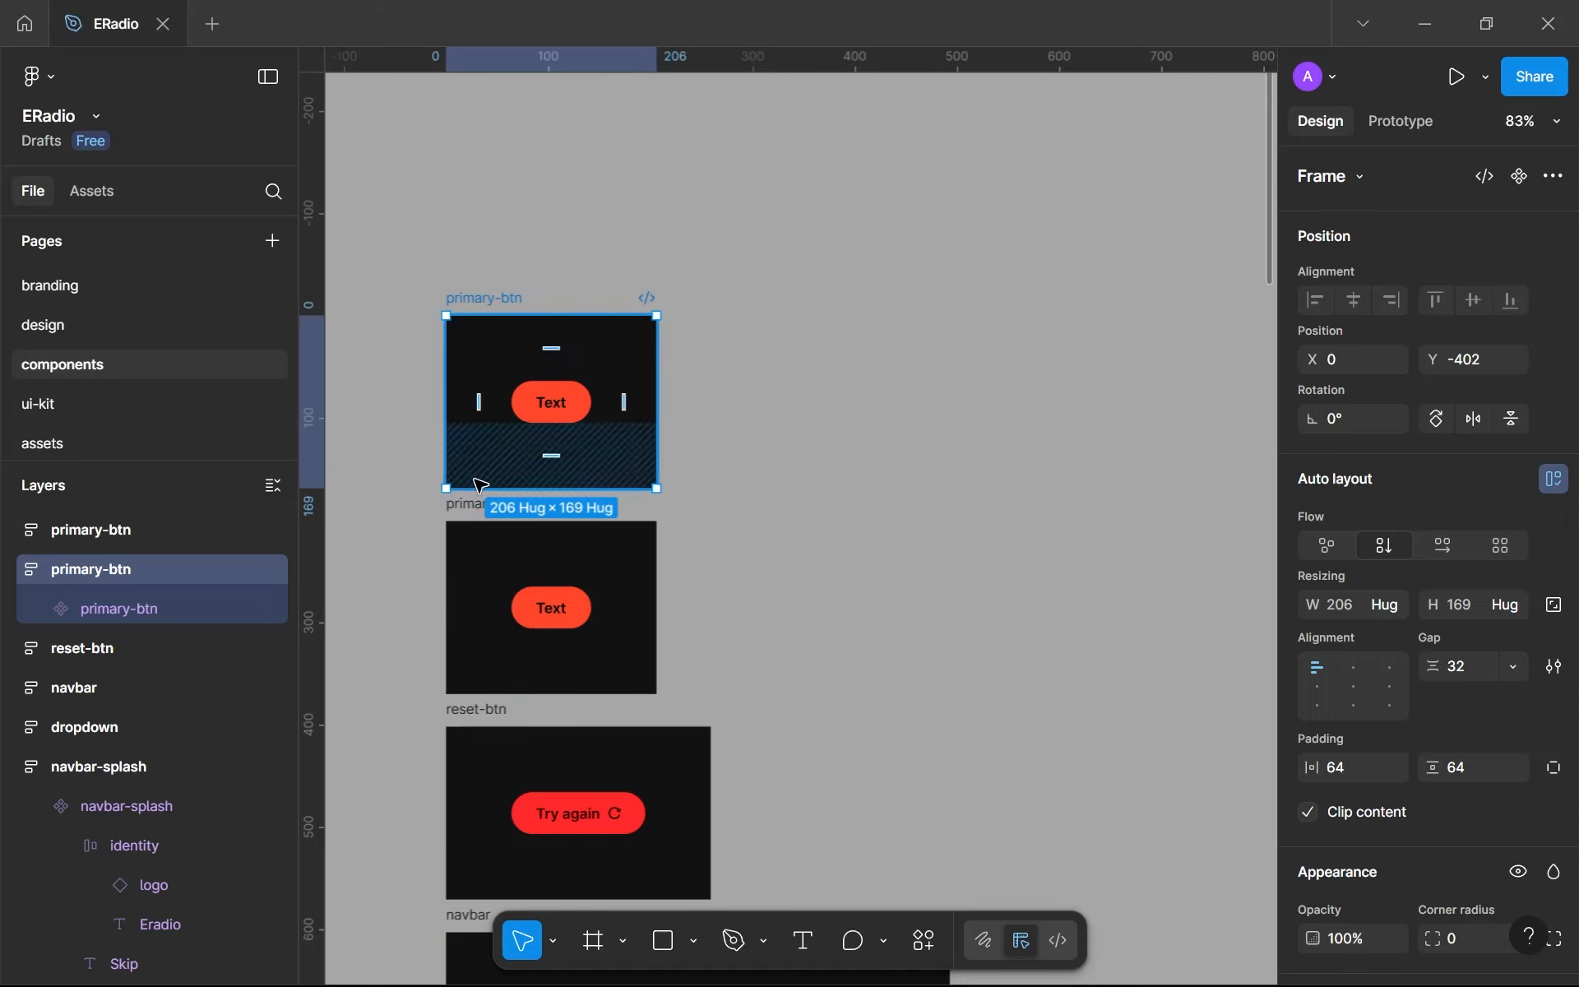
# - Rename the duplicated primary-btn frame as secondary-btn
pyautogui.doubleClick(479, 506)
pyautogui.doubleClick(479, 505)
pyautogui.write('secondary')
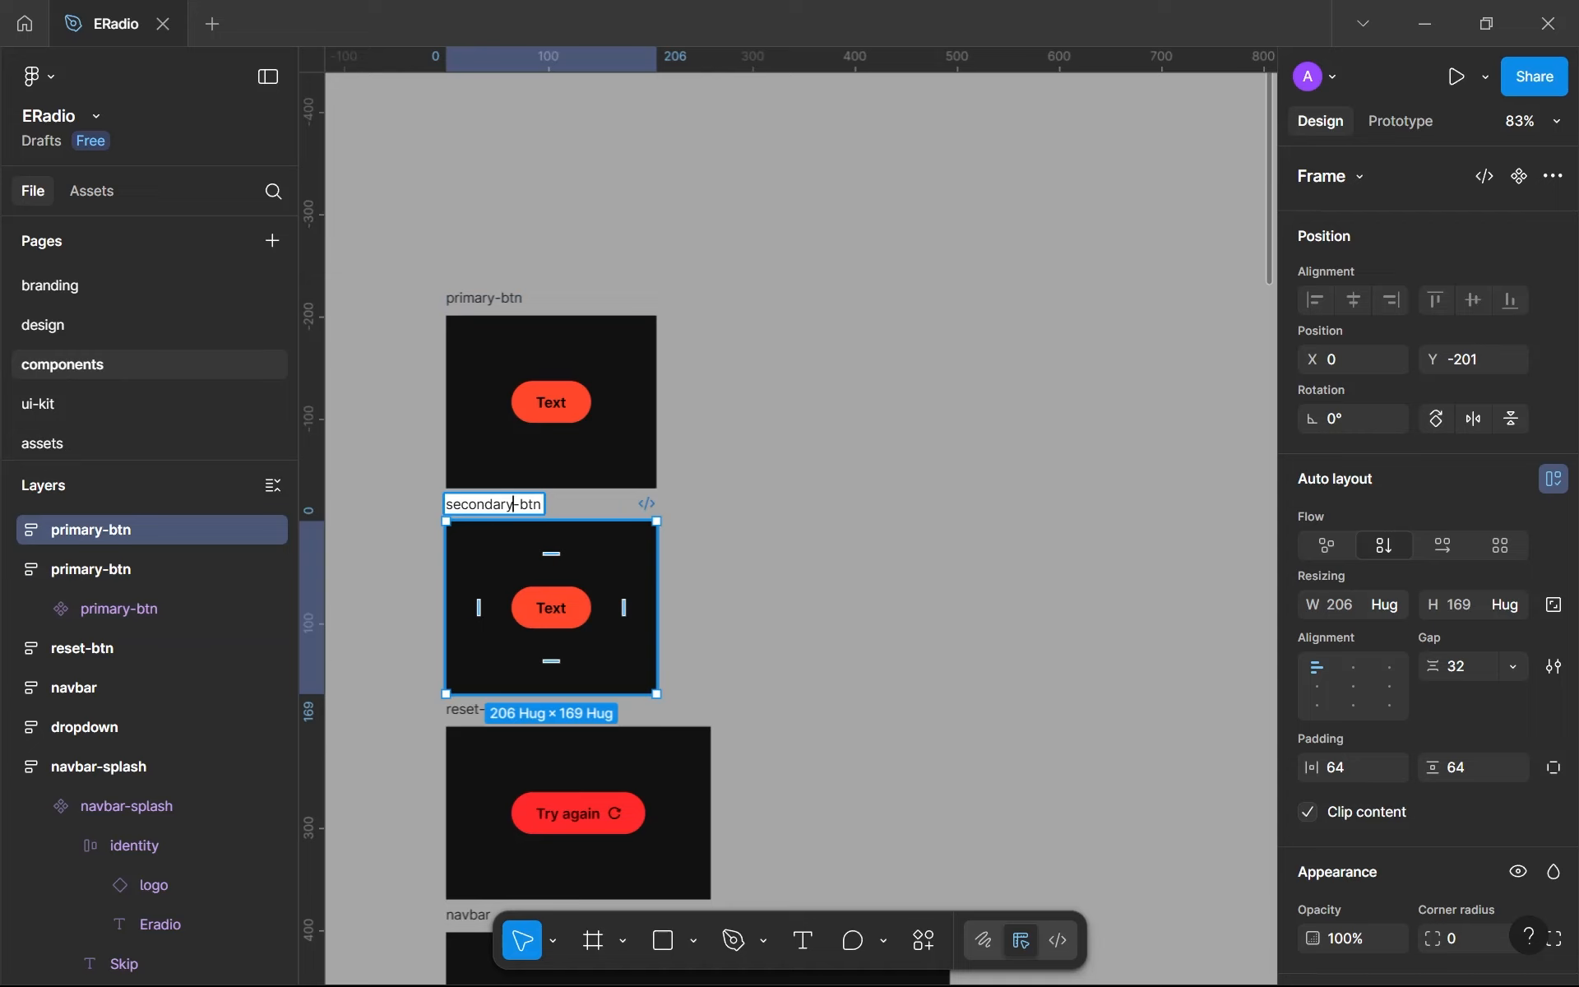
pyautogui.press('Return')
# - Change the text color of the button inside the secondary-btn frame from the library to white
pyautogui.scroll(5, 589, 607)
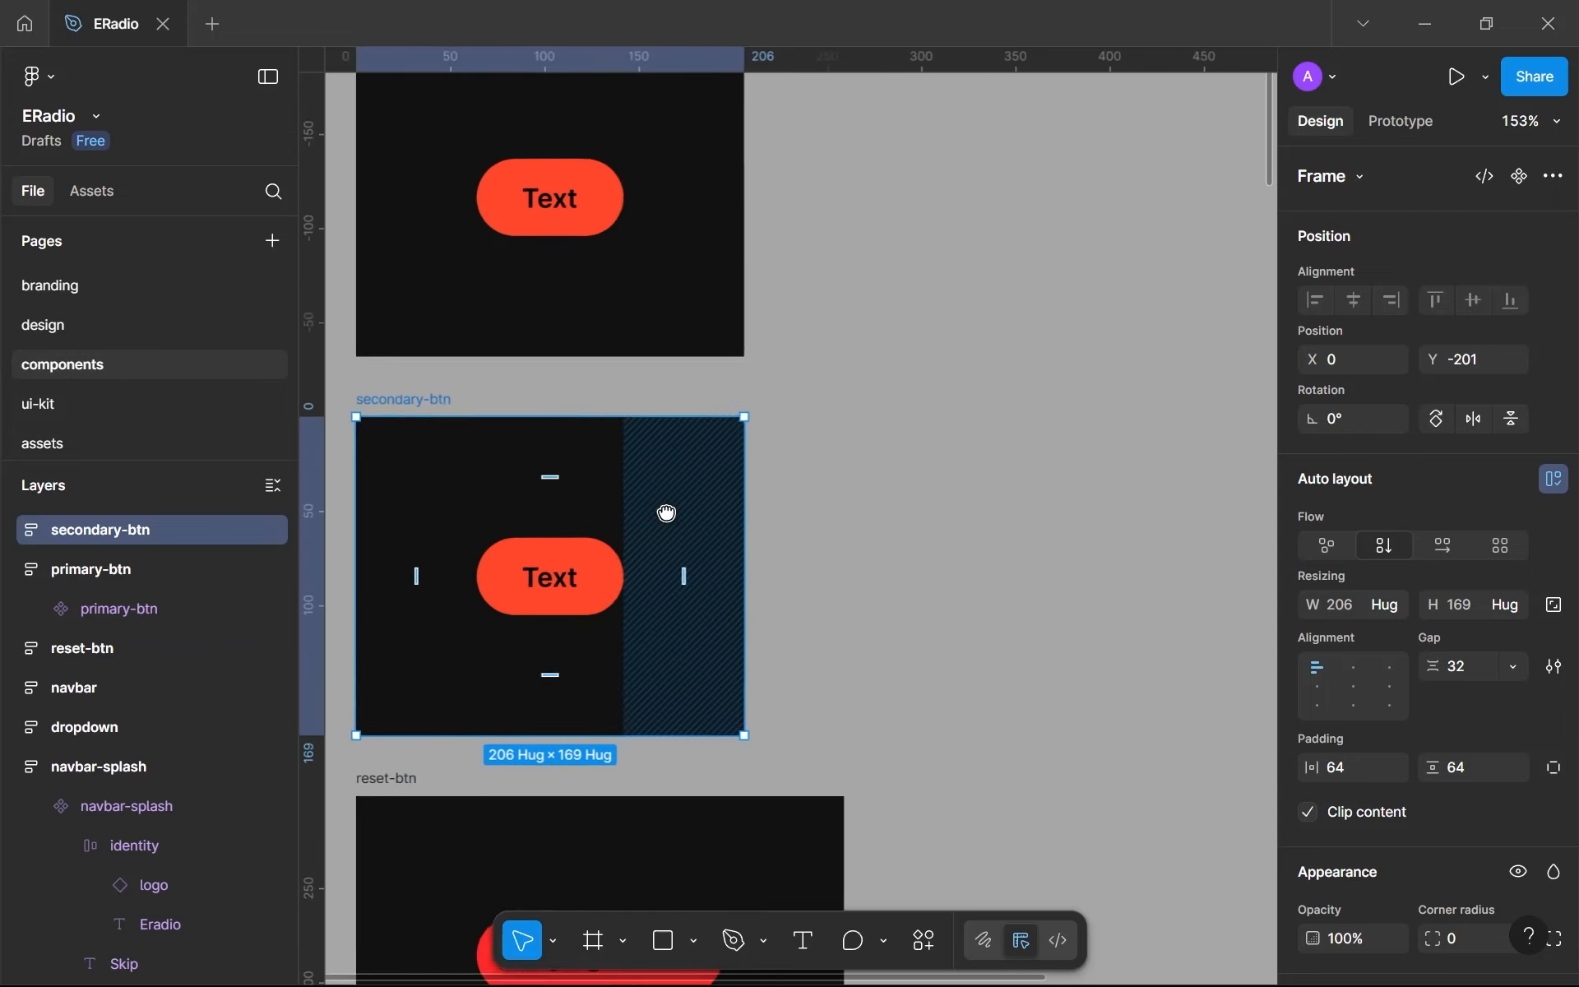
pyautogui.moveTo(667, 513); pyautogui.dragTo(729, 391)
pyautogui.click(690, 453)
pyautogui.scroll(-5, 1347, 675)
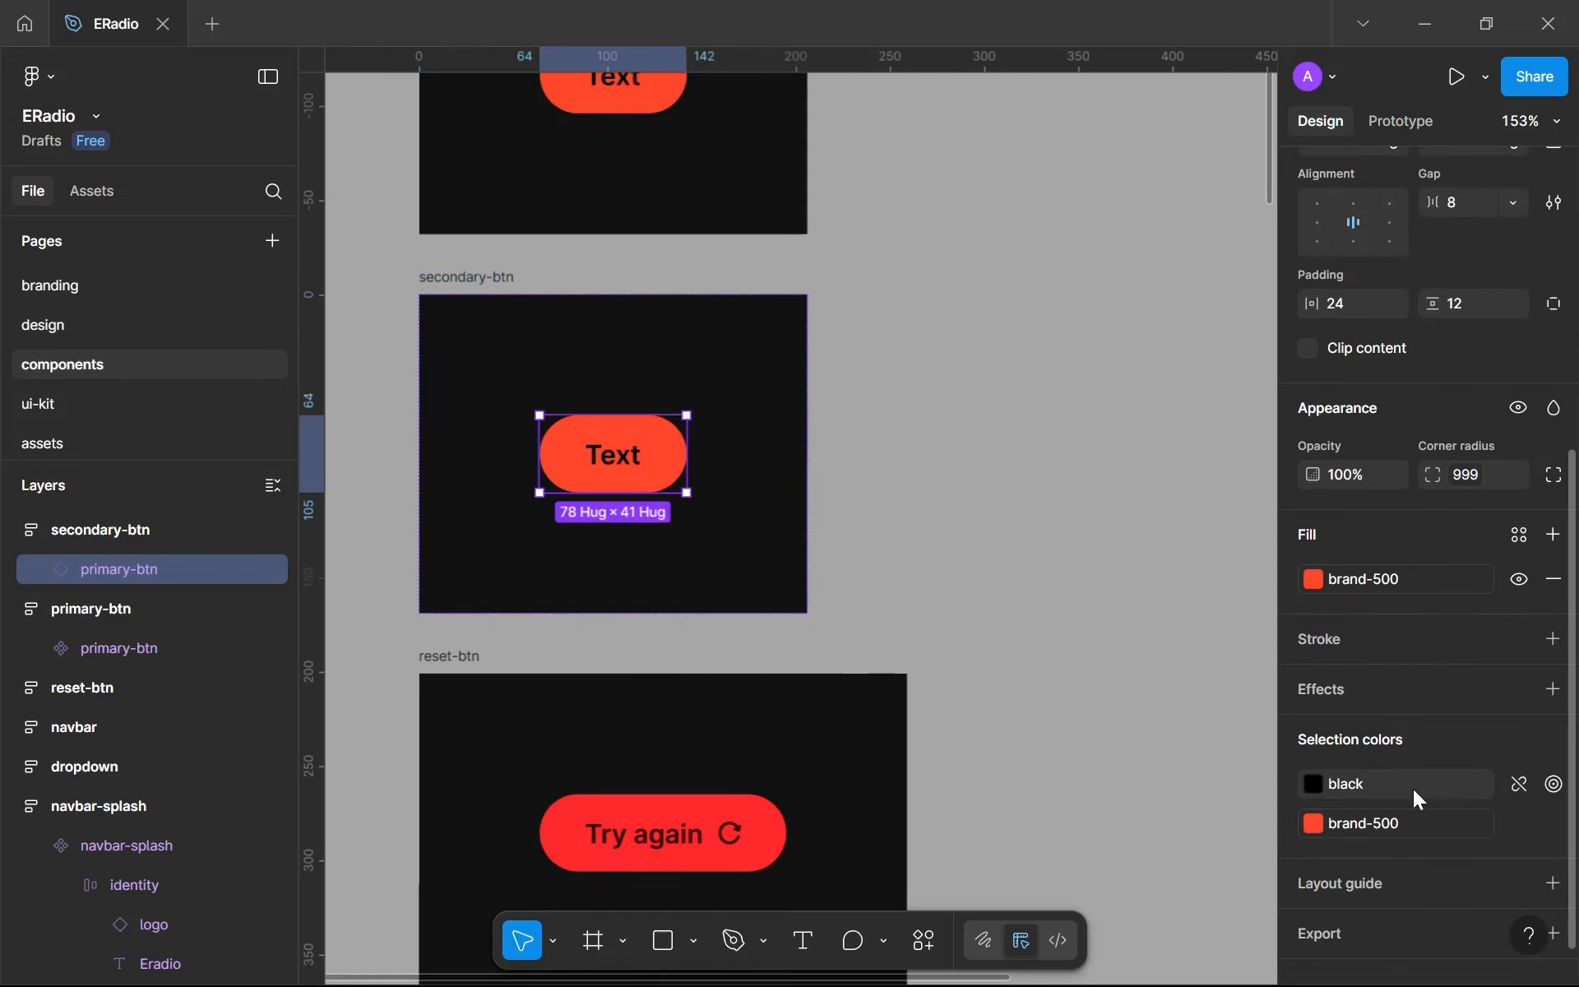
pyautogui.click(1414, 789)
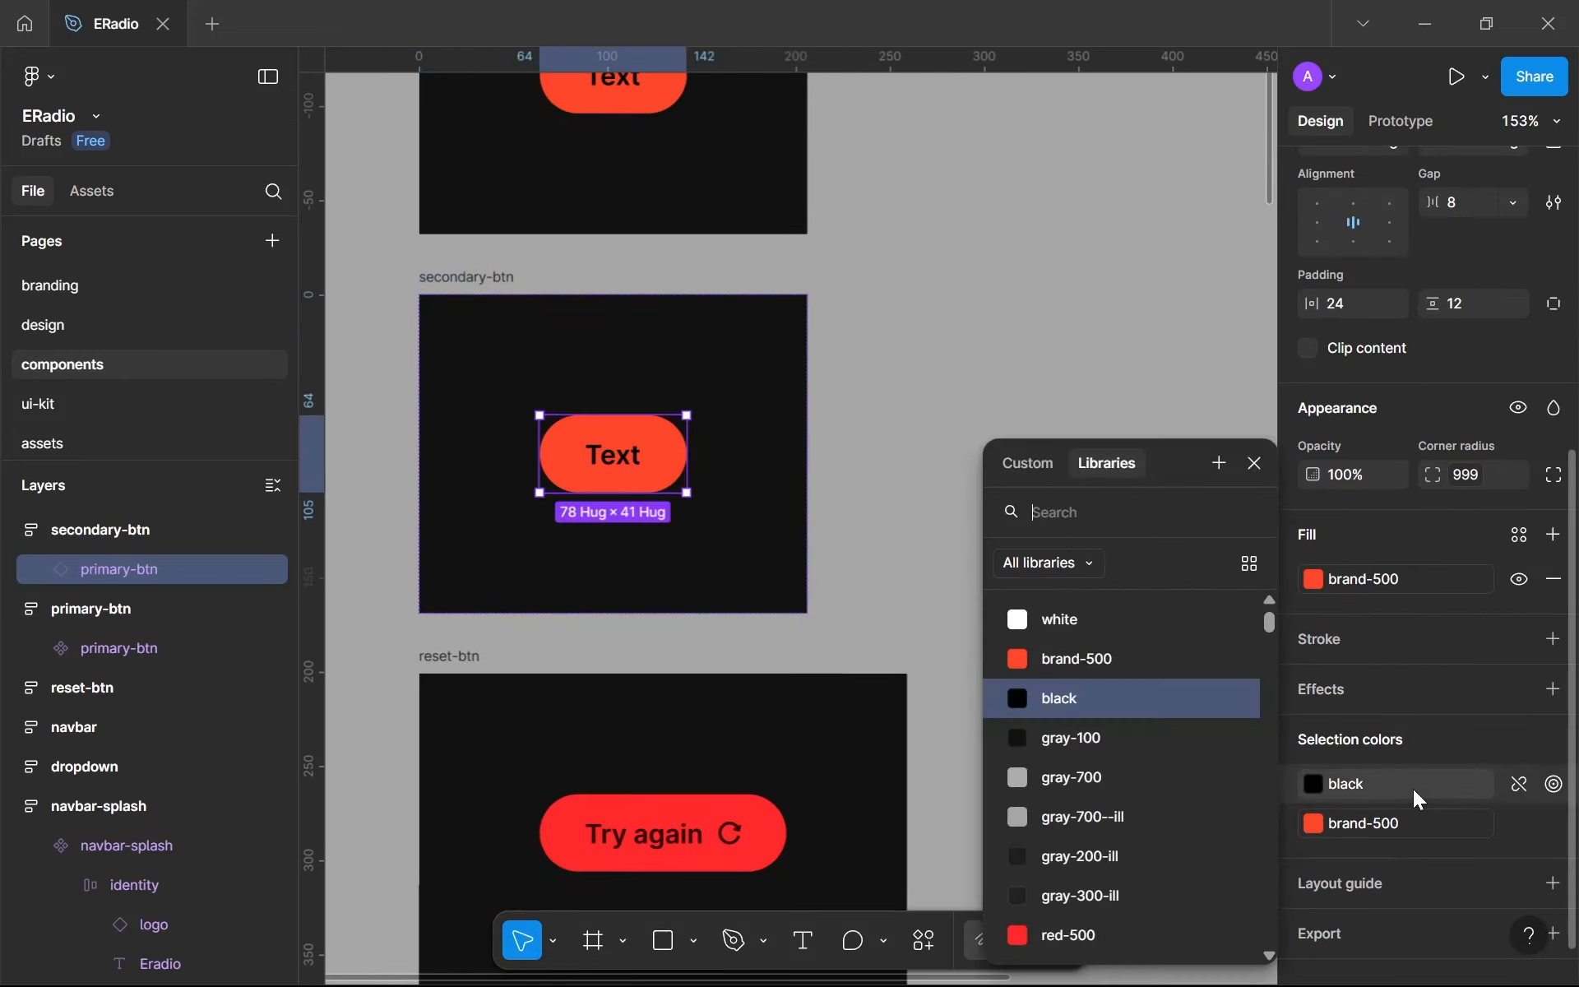
pyautogui.click(1107, 618)
# - Replace the brand-500 fill of the button inside secondary-btn, trying gray-300 and then gray-400
pyautogui.click(1383, 829)
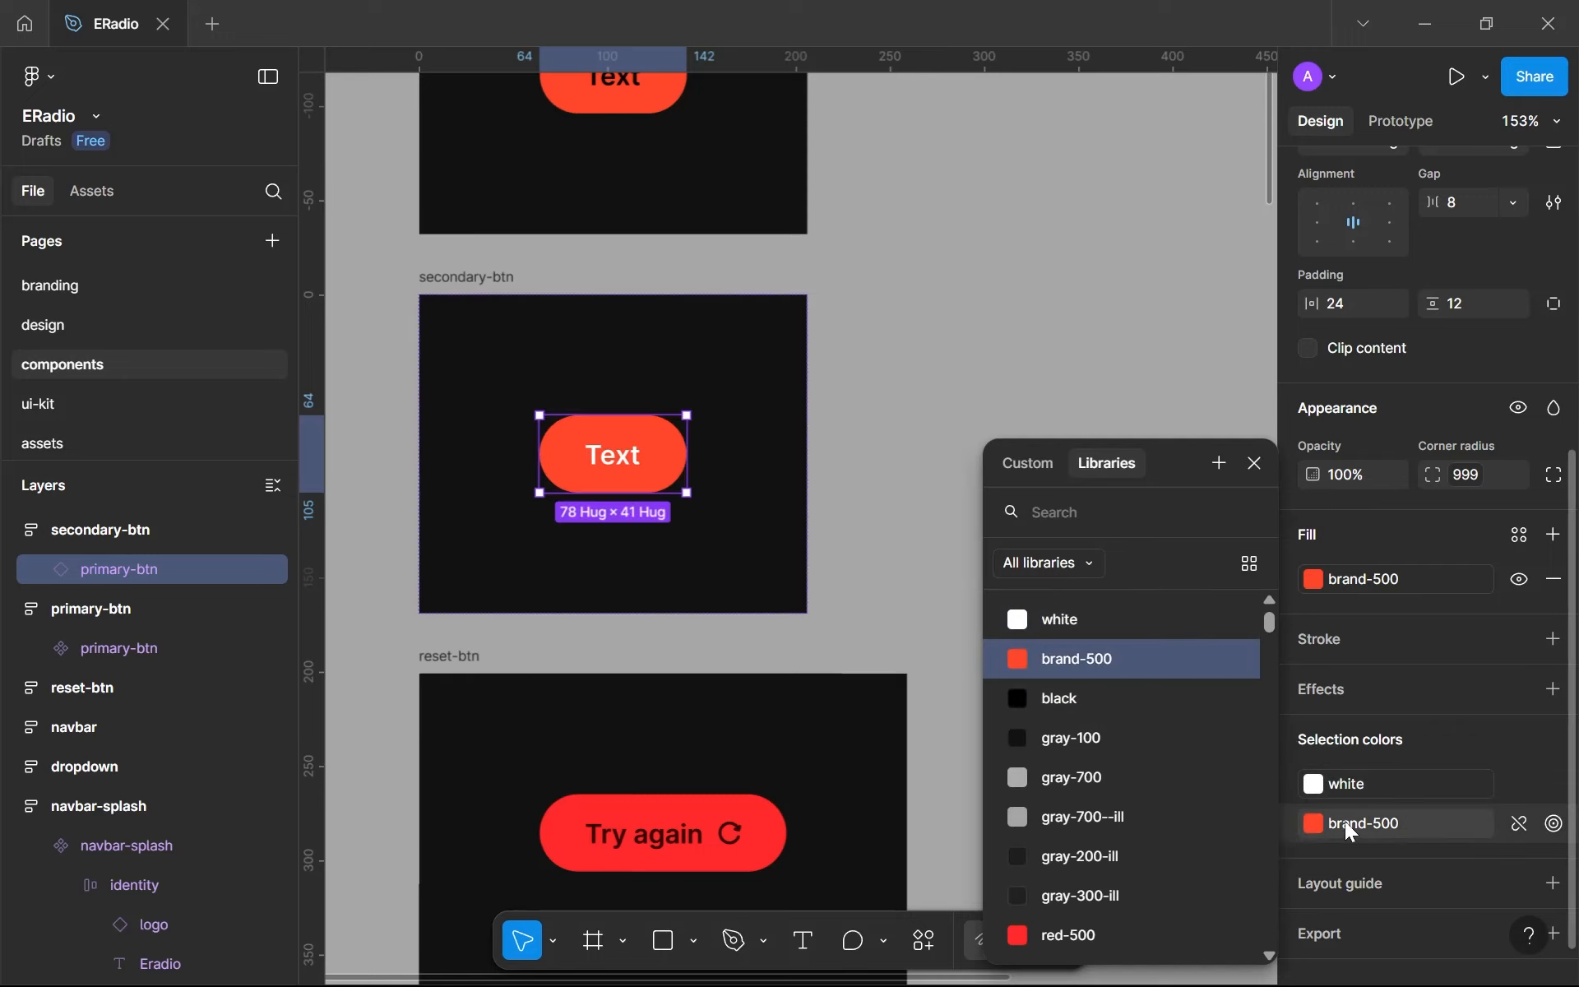
pyautogui.scroll(-3, 1143, 823)
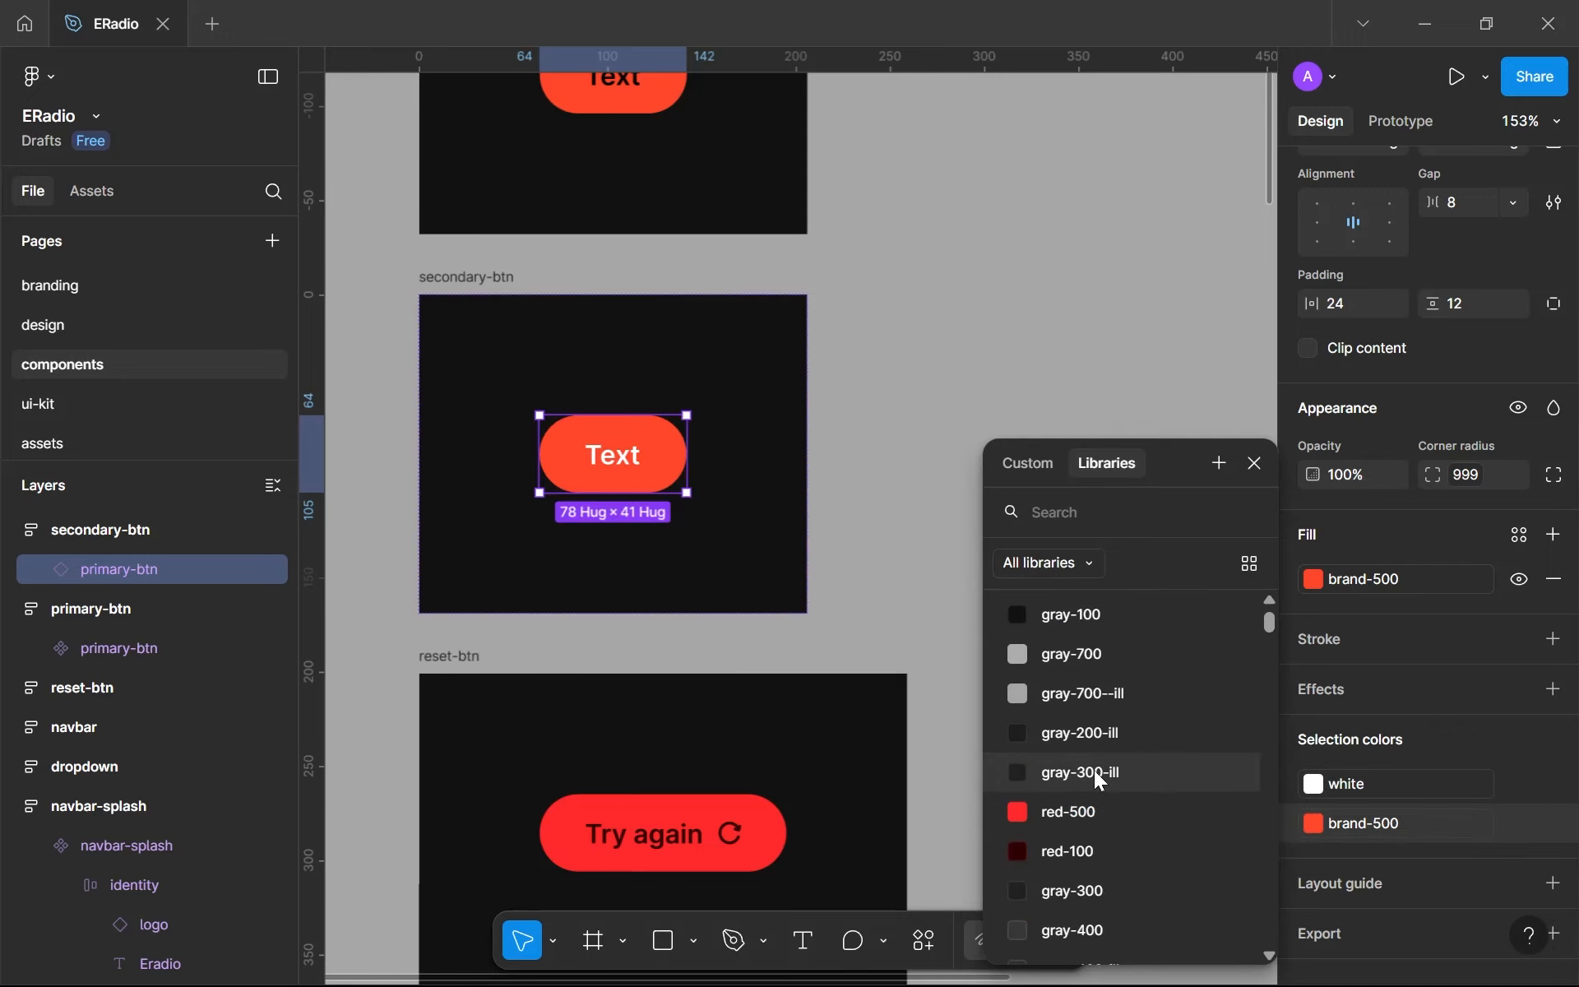
pyautogui.scroll(-3, 1097, 773)
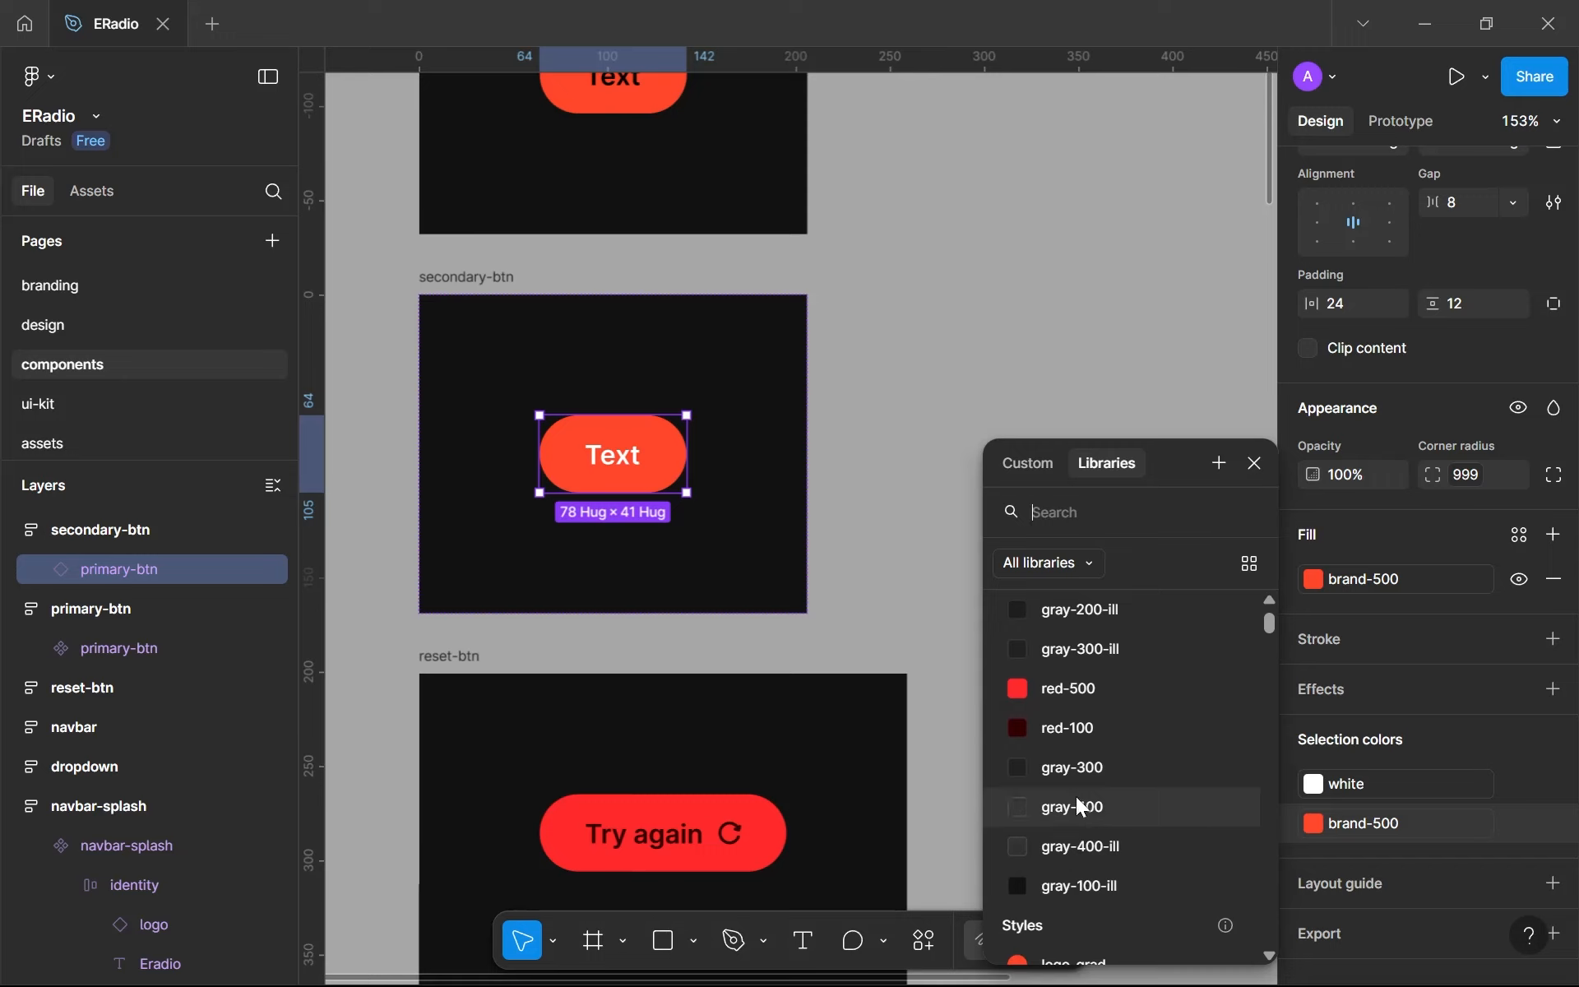
pyautogui.click(1081, 806)
pyautogui.click(1080, 781)
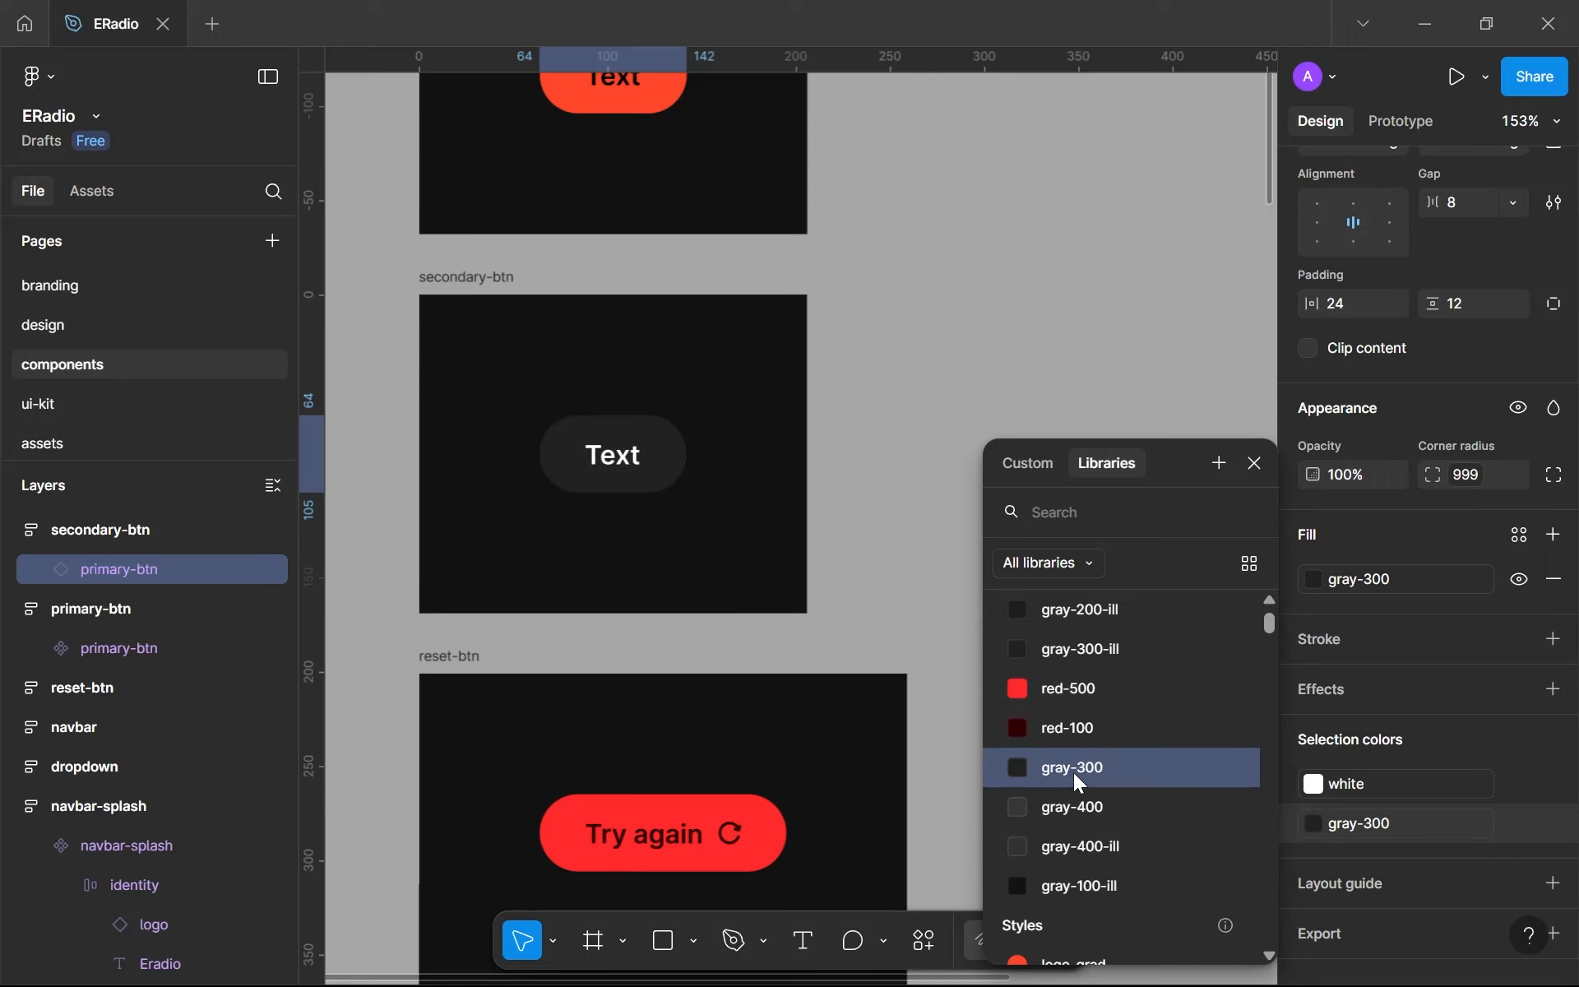
pyautogui.click(1078, 807)
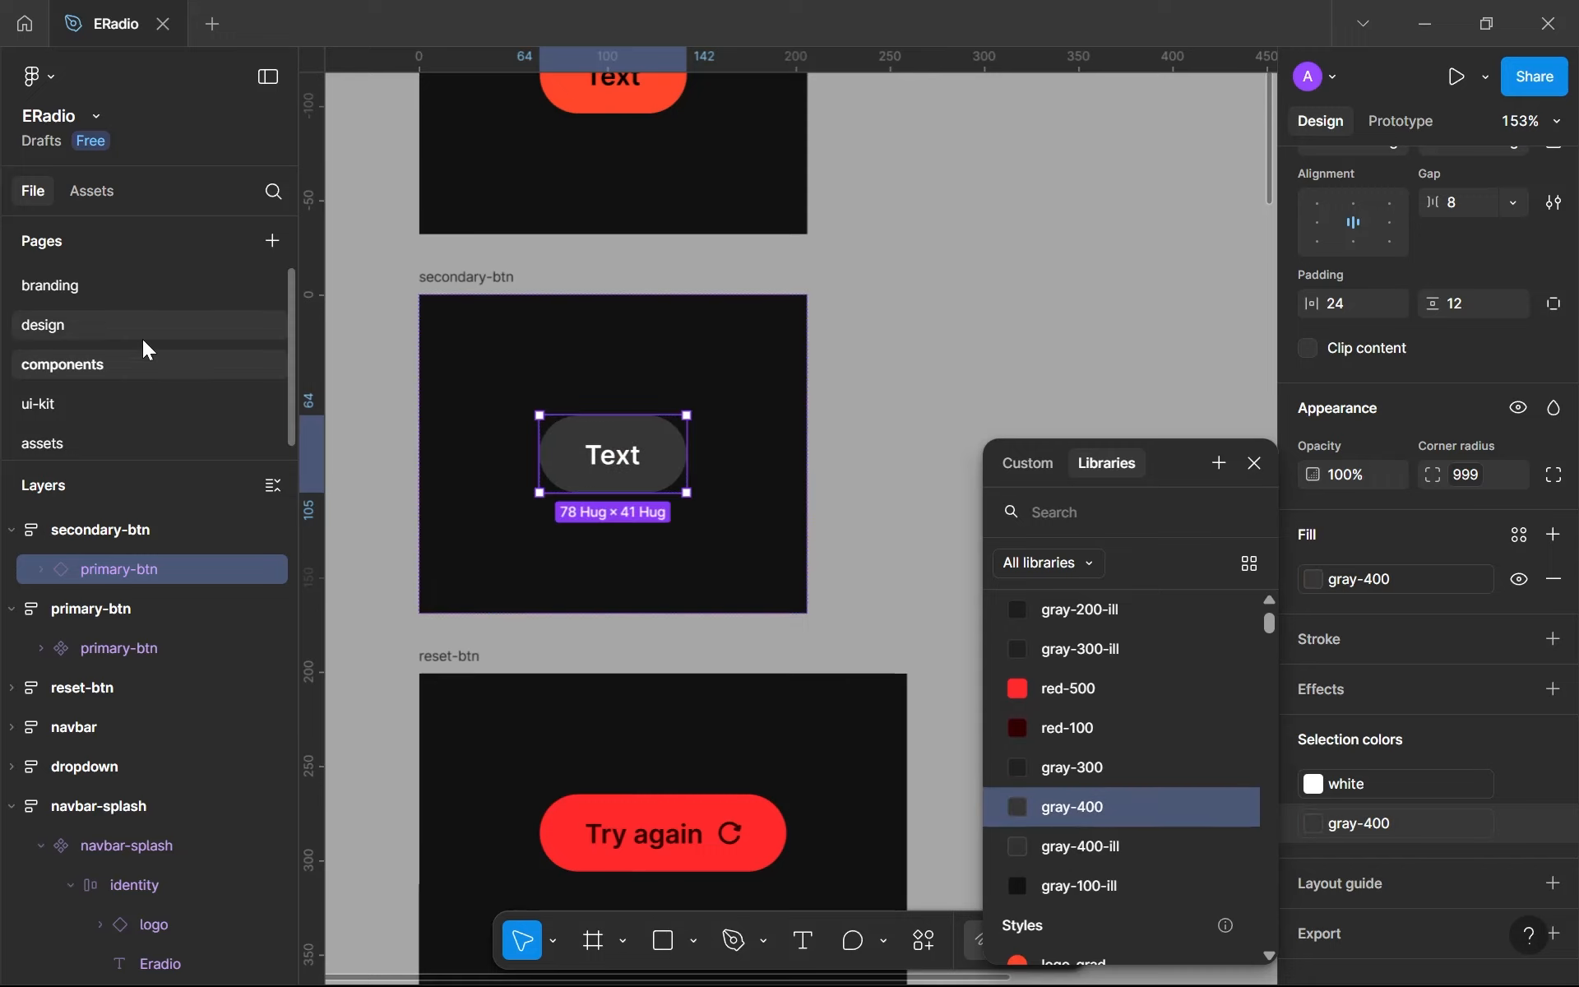
# - Check the dropdown component's fill and set the button inside secondary-btn to the same gray-300
pyautogui.scroll(-6, 677, 782)
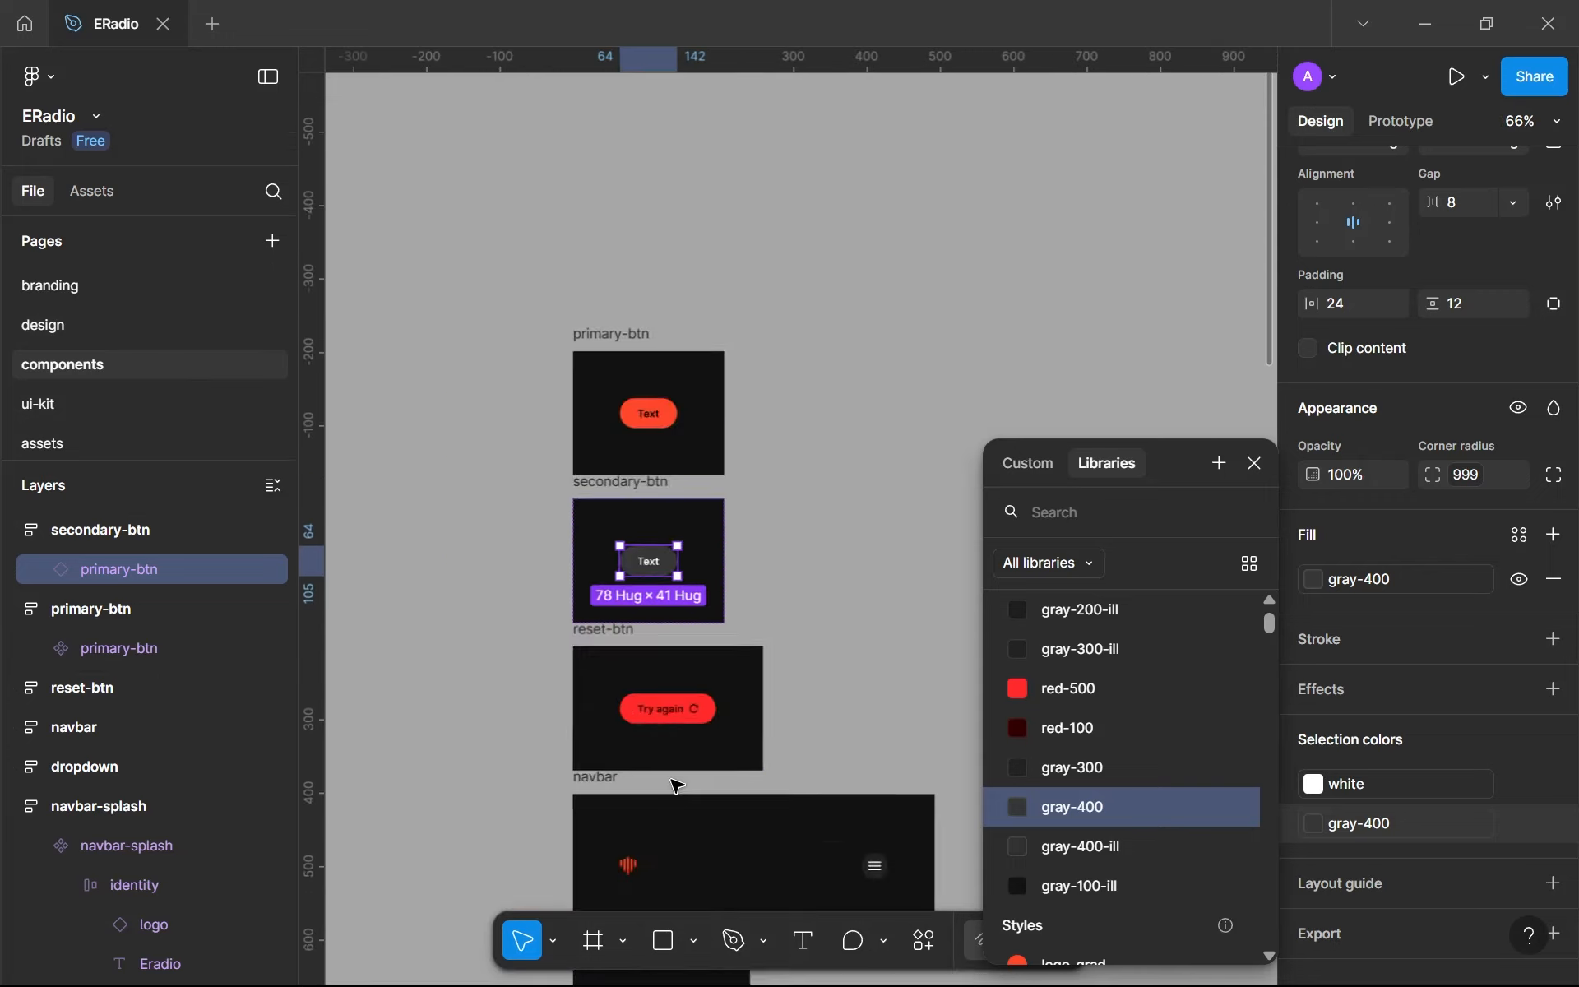
pyautogui.click(689, 535)
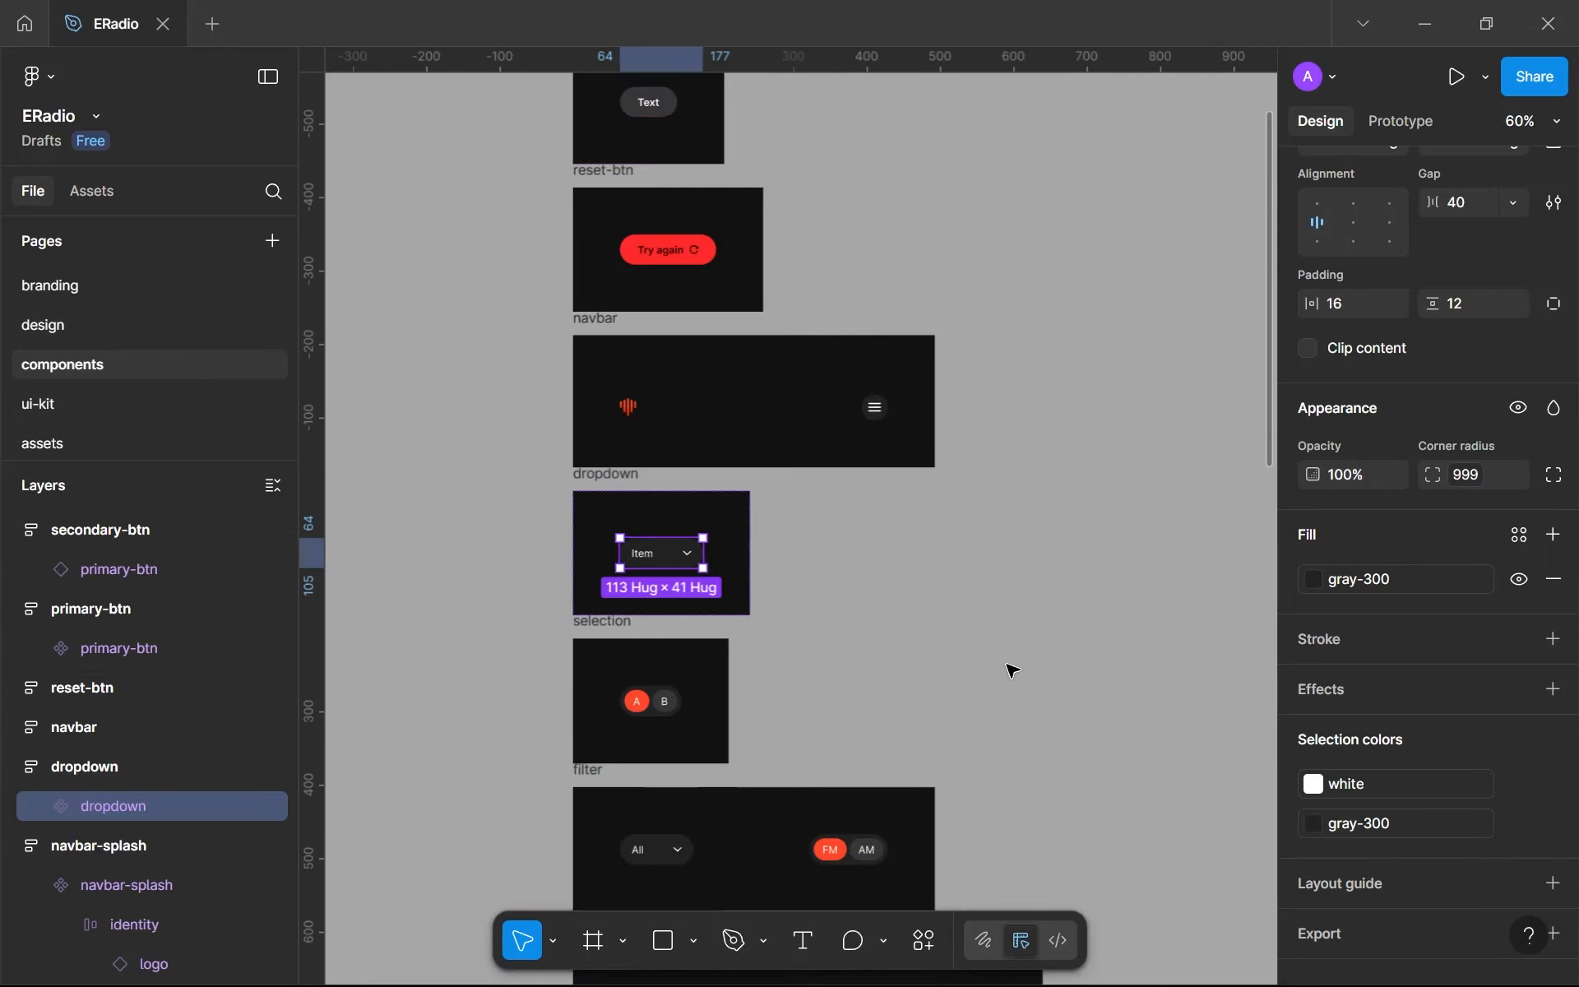
pyautogui.scroll(5, 1054, 701)
pyautogui.click(649, 543)
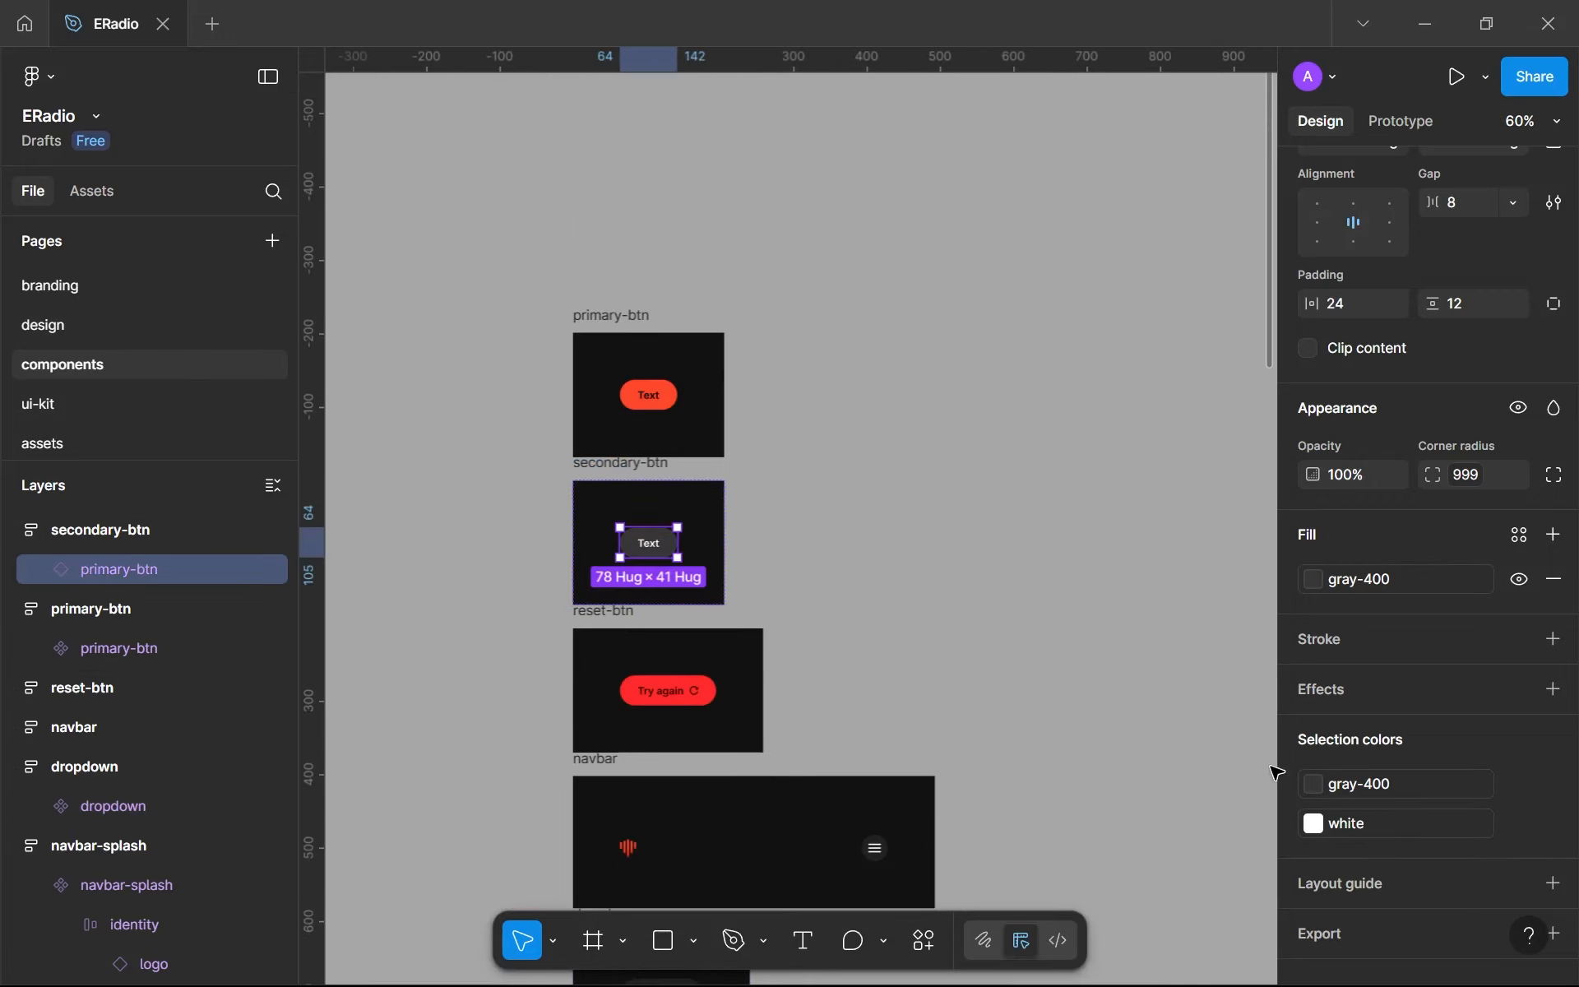
pyautogui.click(1372, 784)
pyautogui.click(1070, 770)
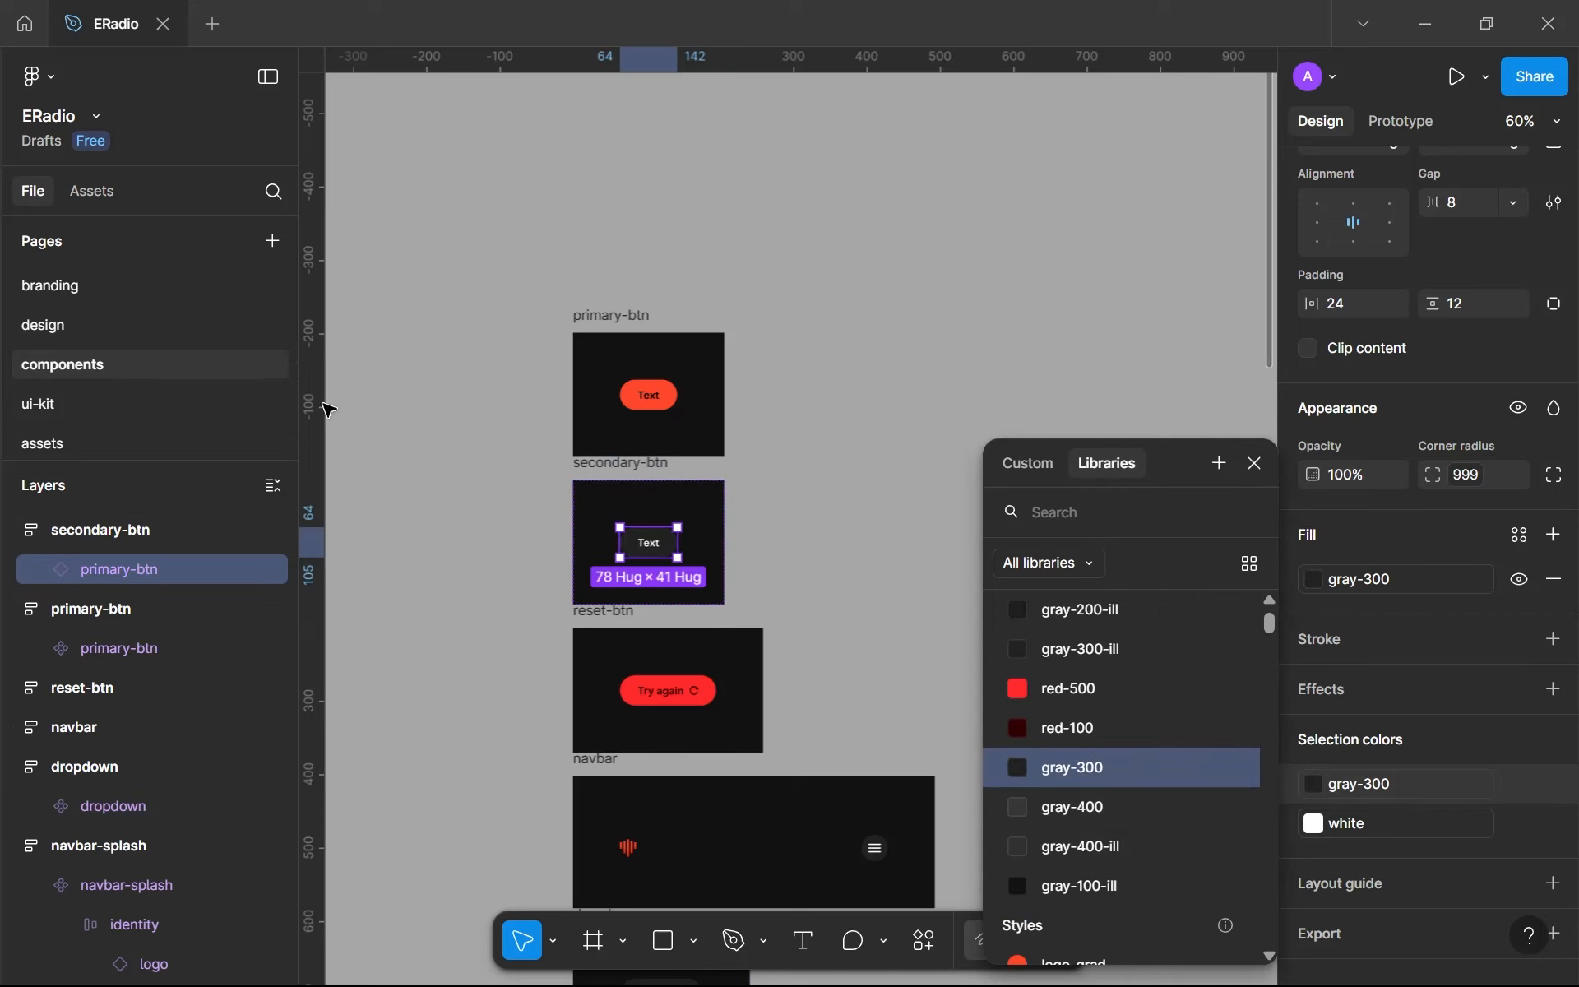
pyautogui.click(97, 326)
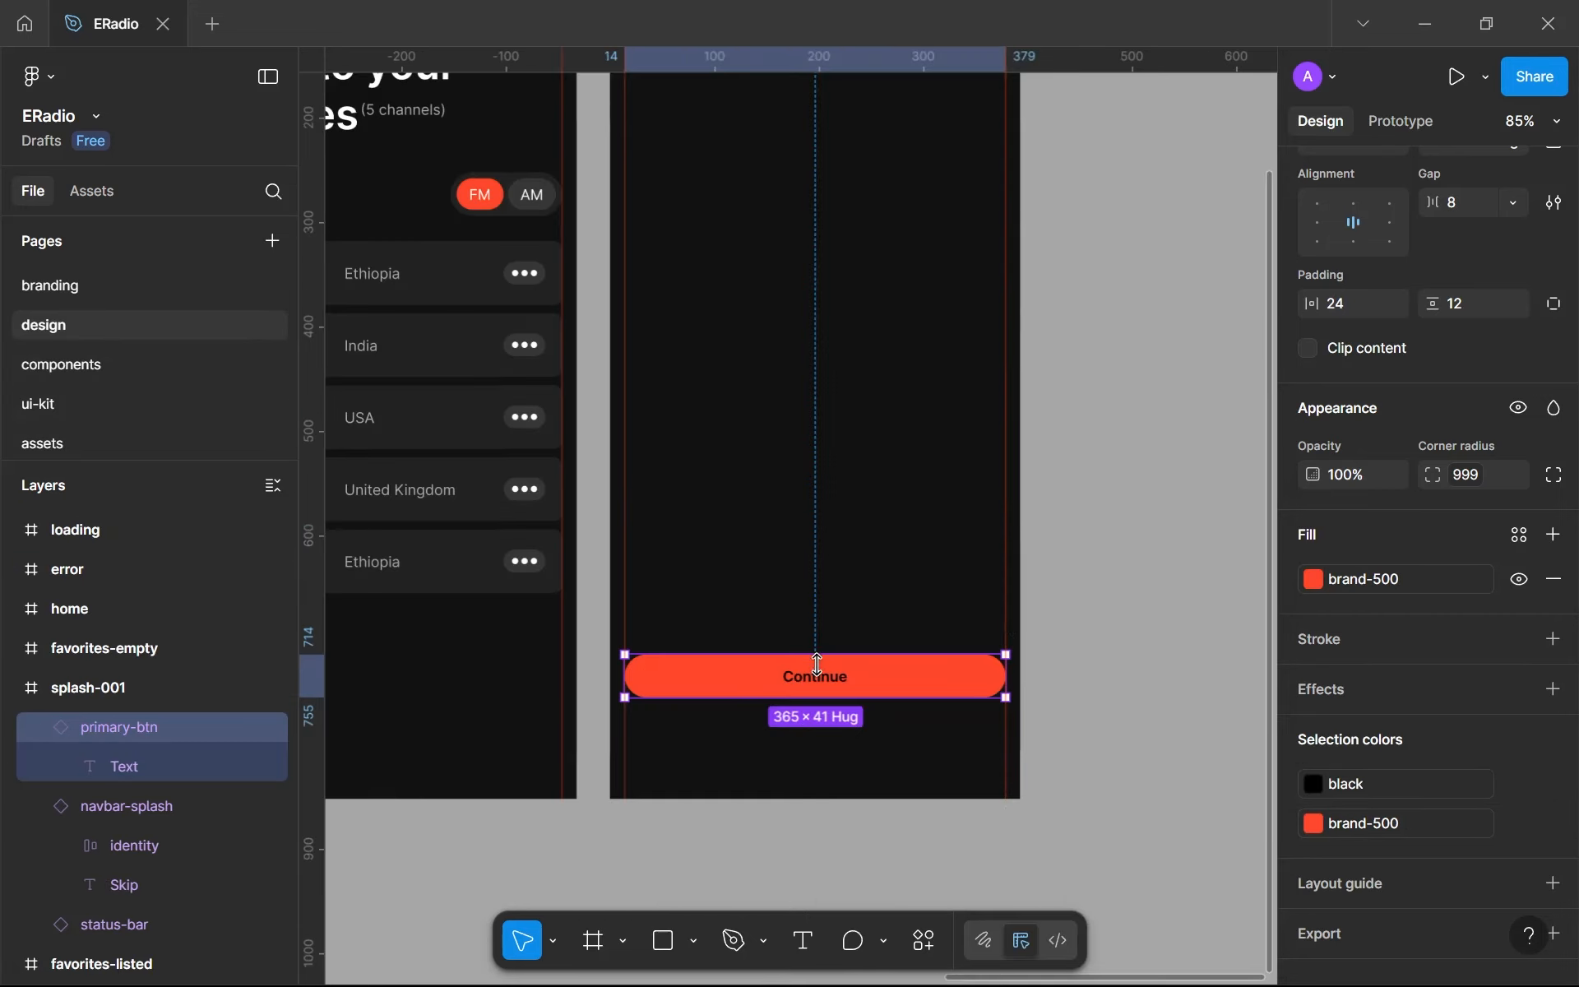
pyautogui.hotkey('ctrl', 'v')
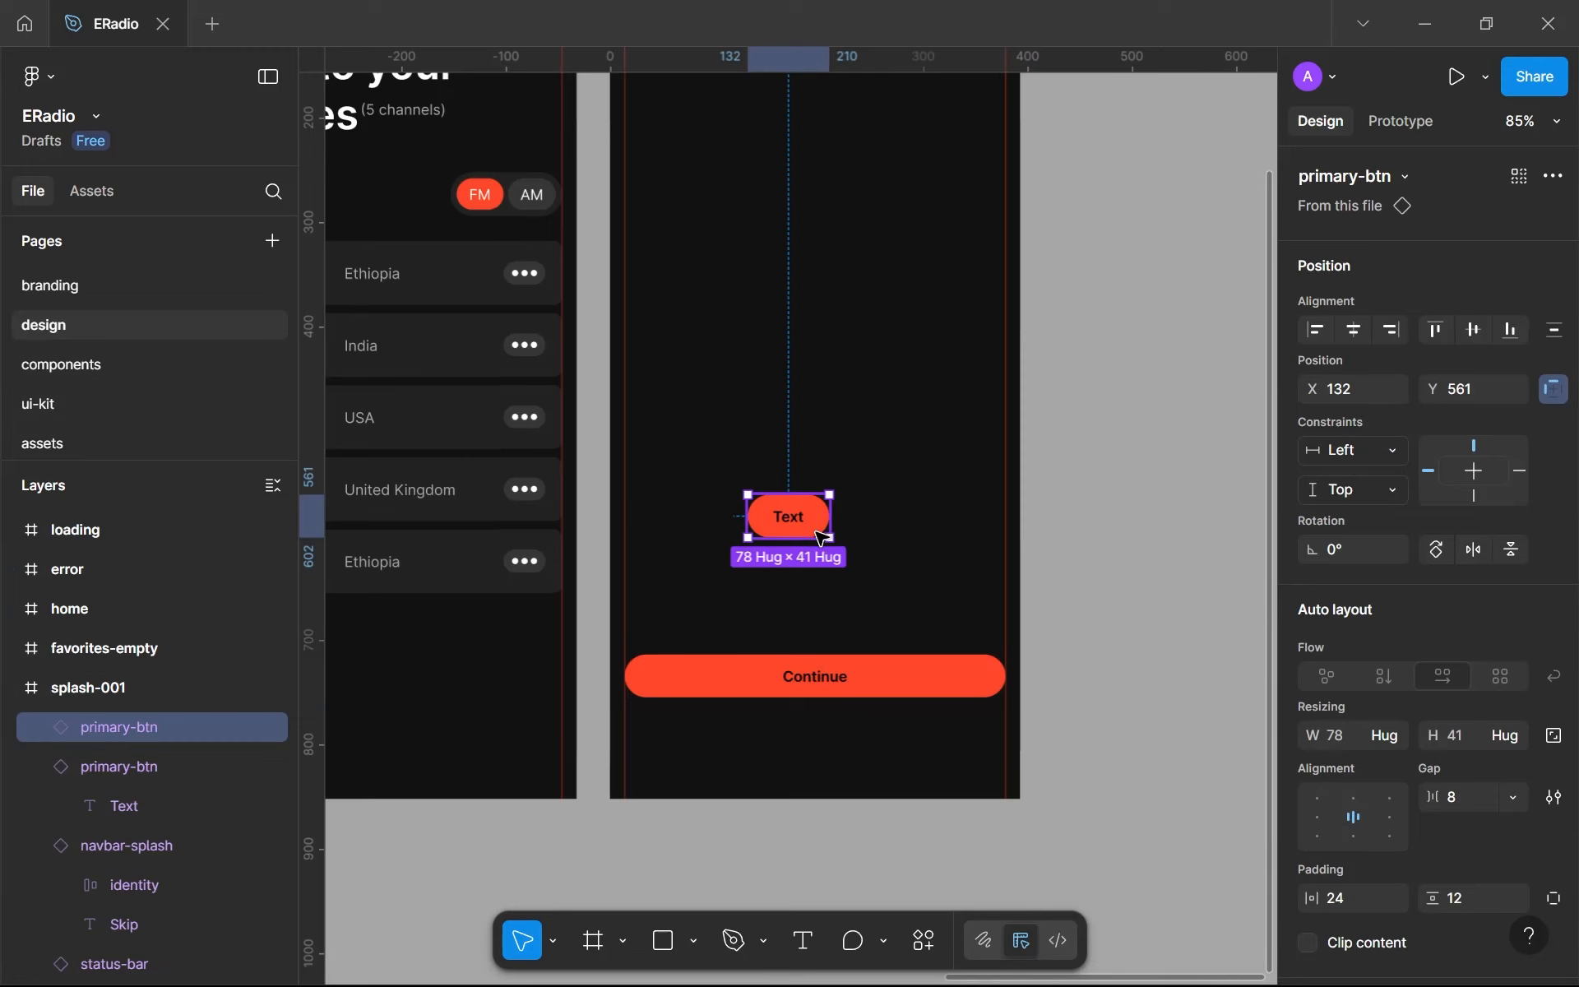
pyautogui.press('Delete')
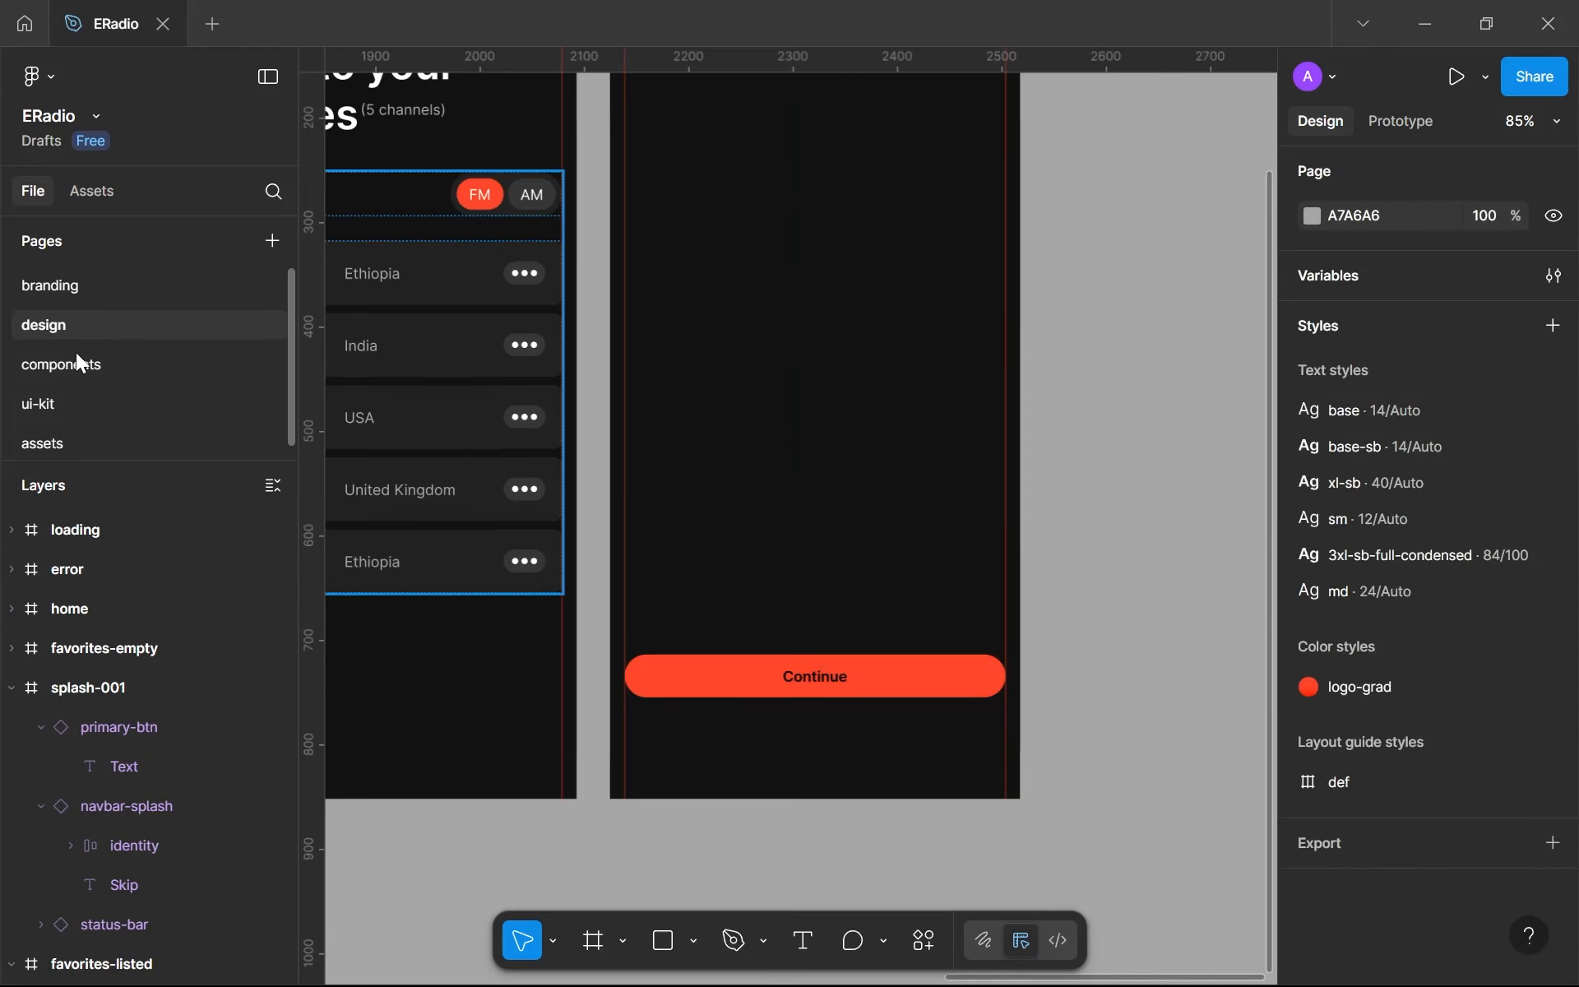
# - Rename the button layer inside the secondary-btn frame on the components page as secondary-btn
pyautogui.click(71, 362)
pyautogui.scroll(5, 689, 578)
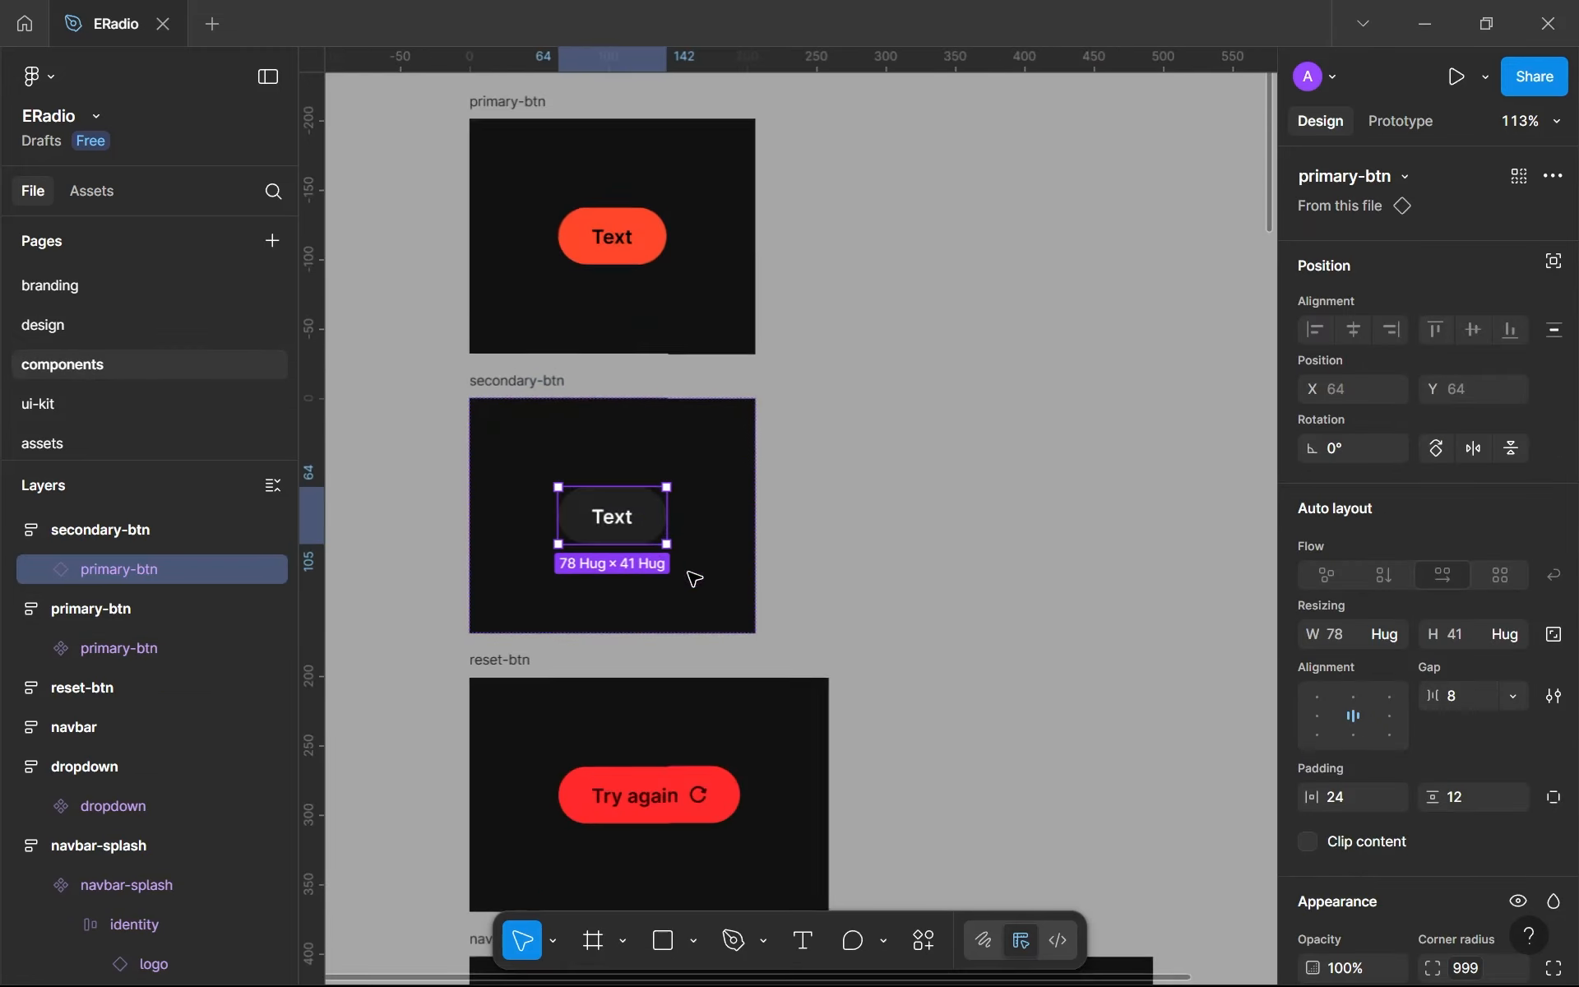
pyautogui.doubleClick(95, 569)
pyautogui.write('s')
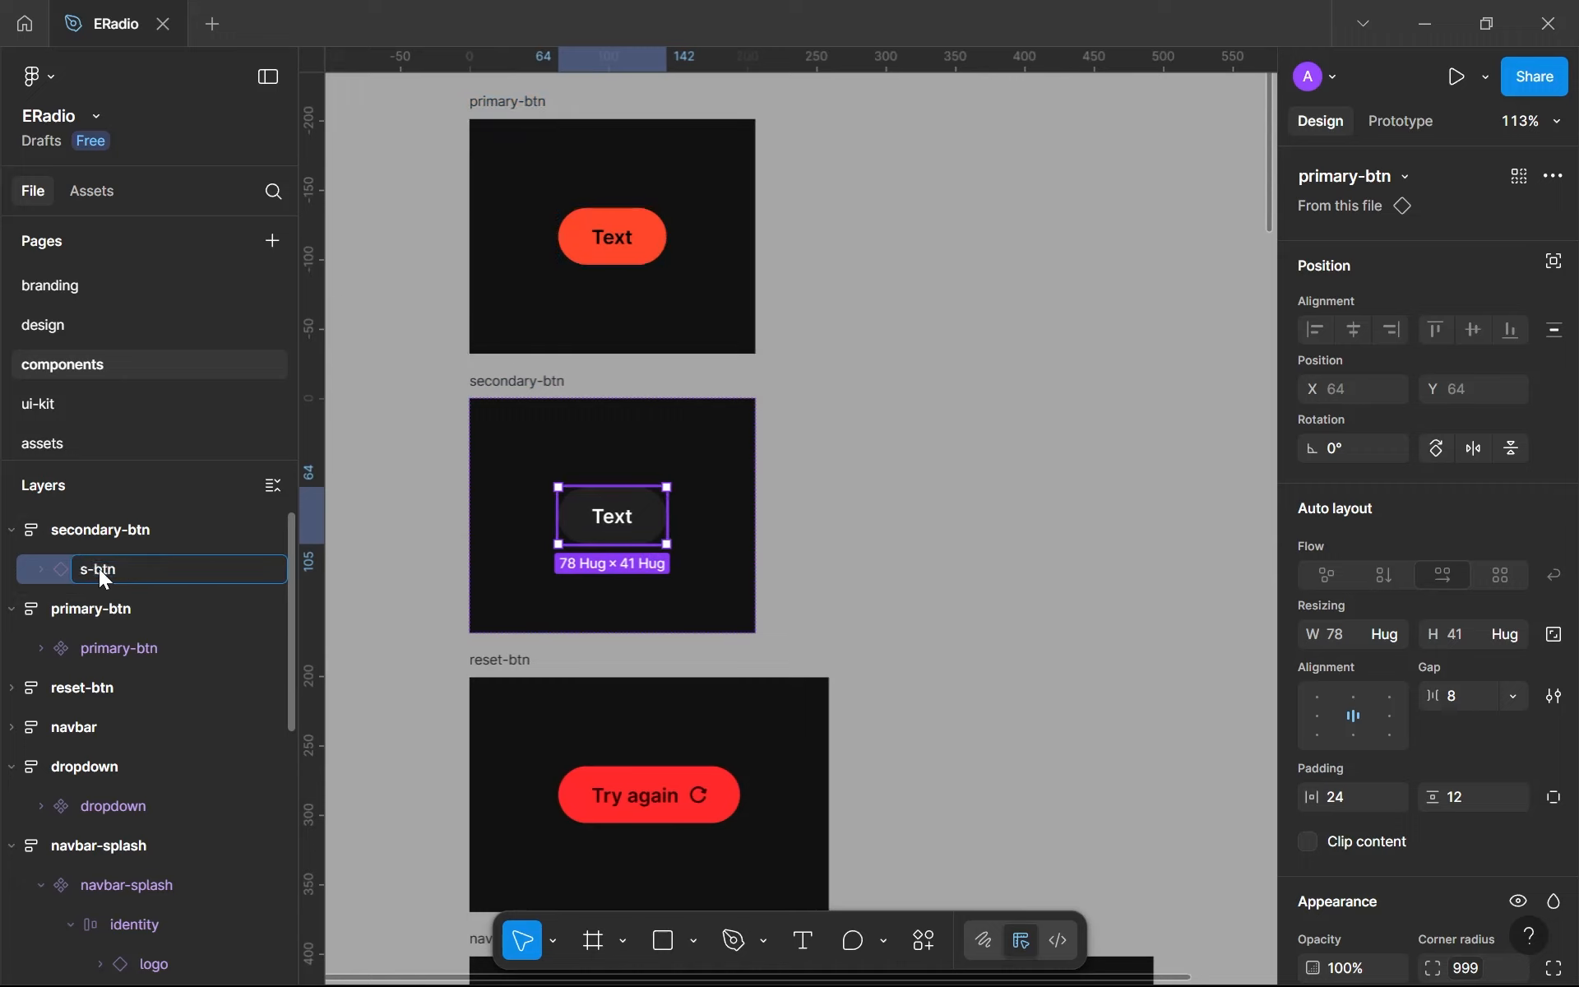
pyautogui.write('econdary')
pyautogui.press('Return')
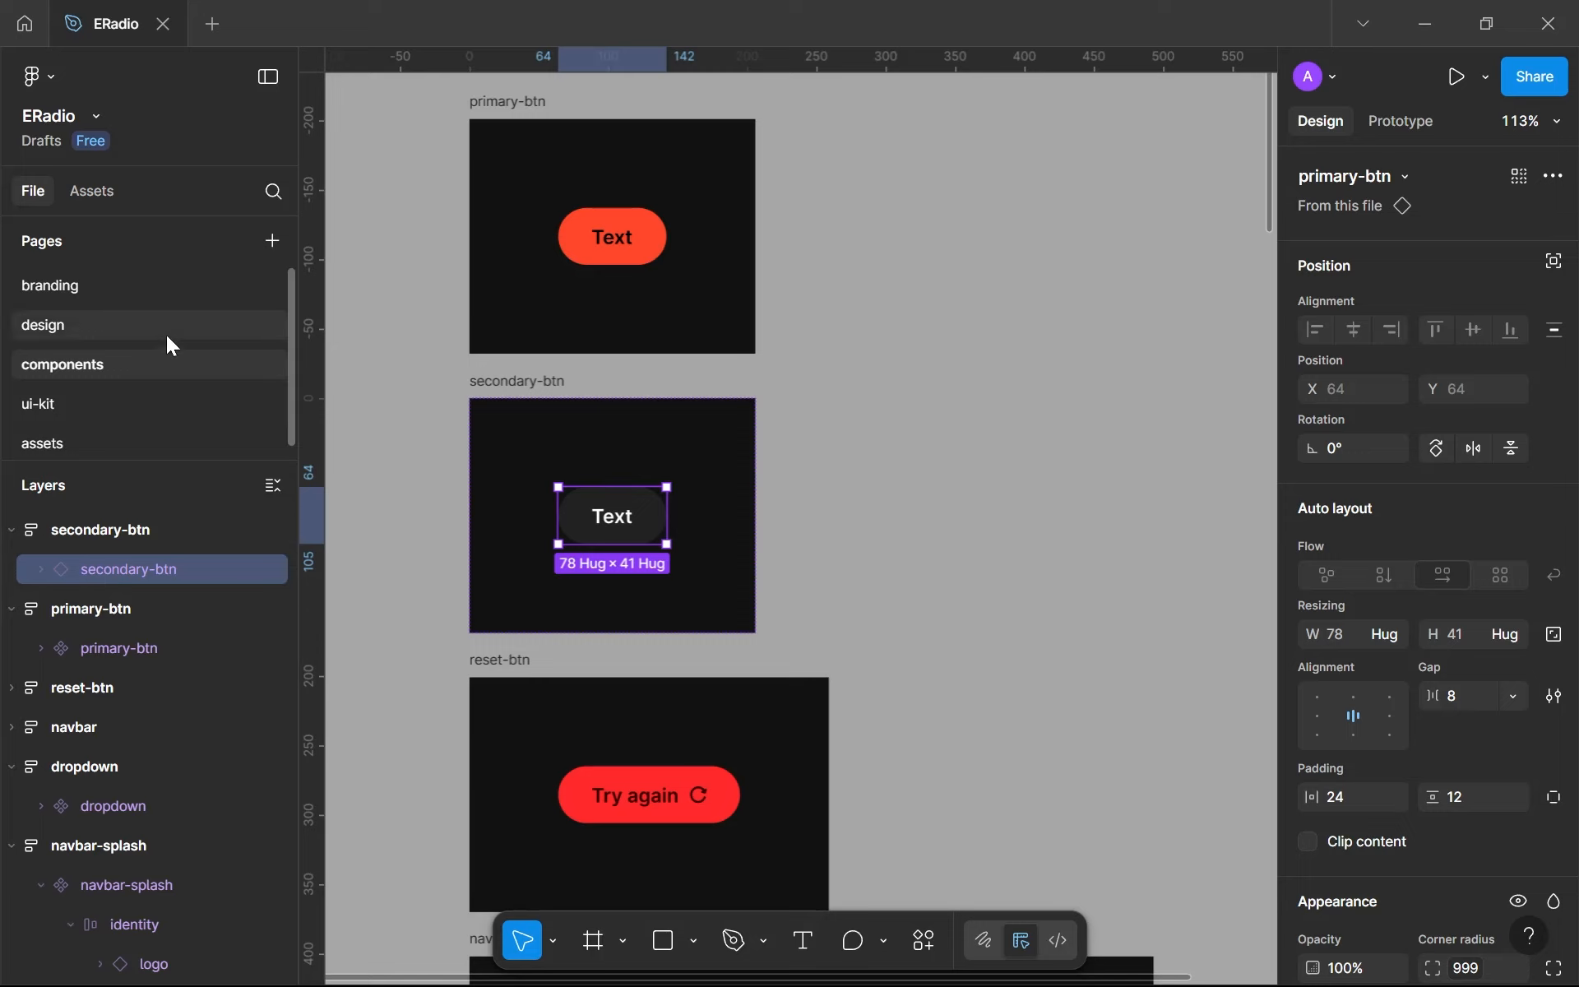
# - Set the auto layout gap of the button inside secondary-btn to 0 and compare it with primary-btn
pyautogui.click(1479, 704)
pyautogui.write('0')
pyautogui.click(612, 237)
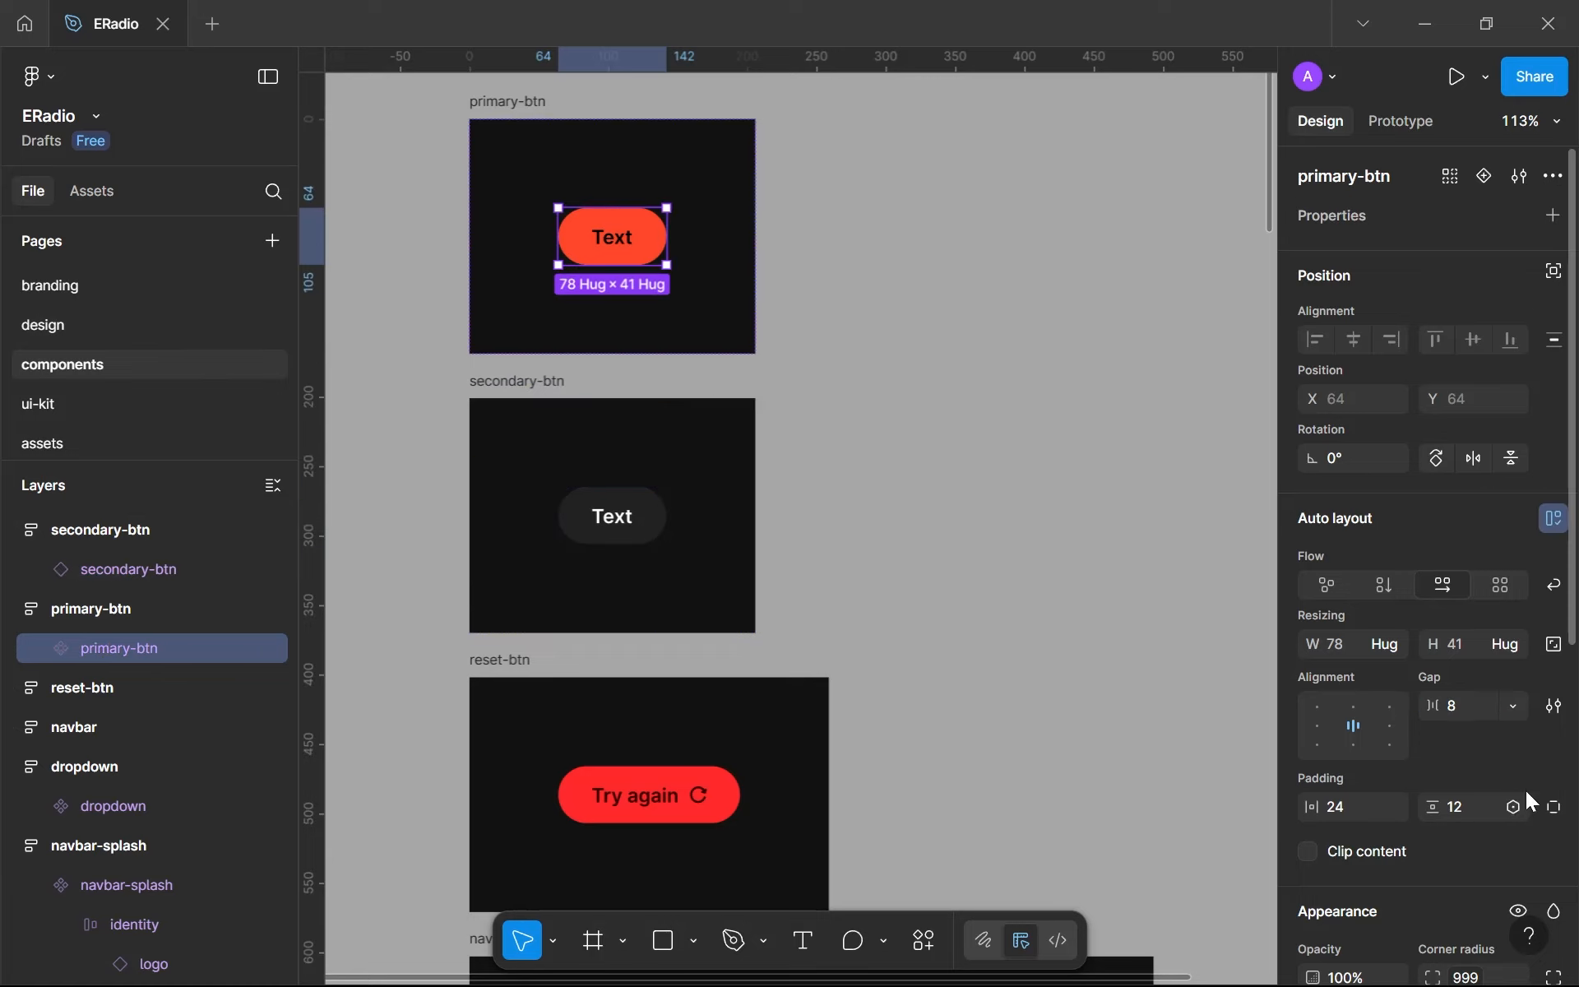
pyautogui.click(652, 535)
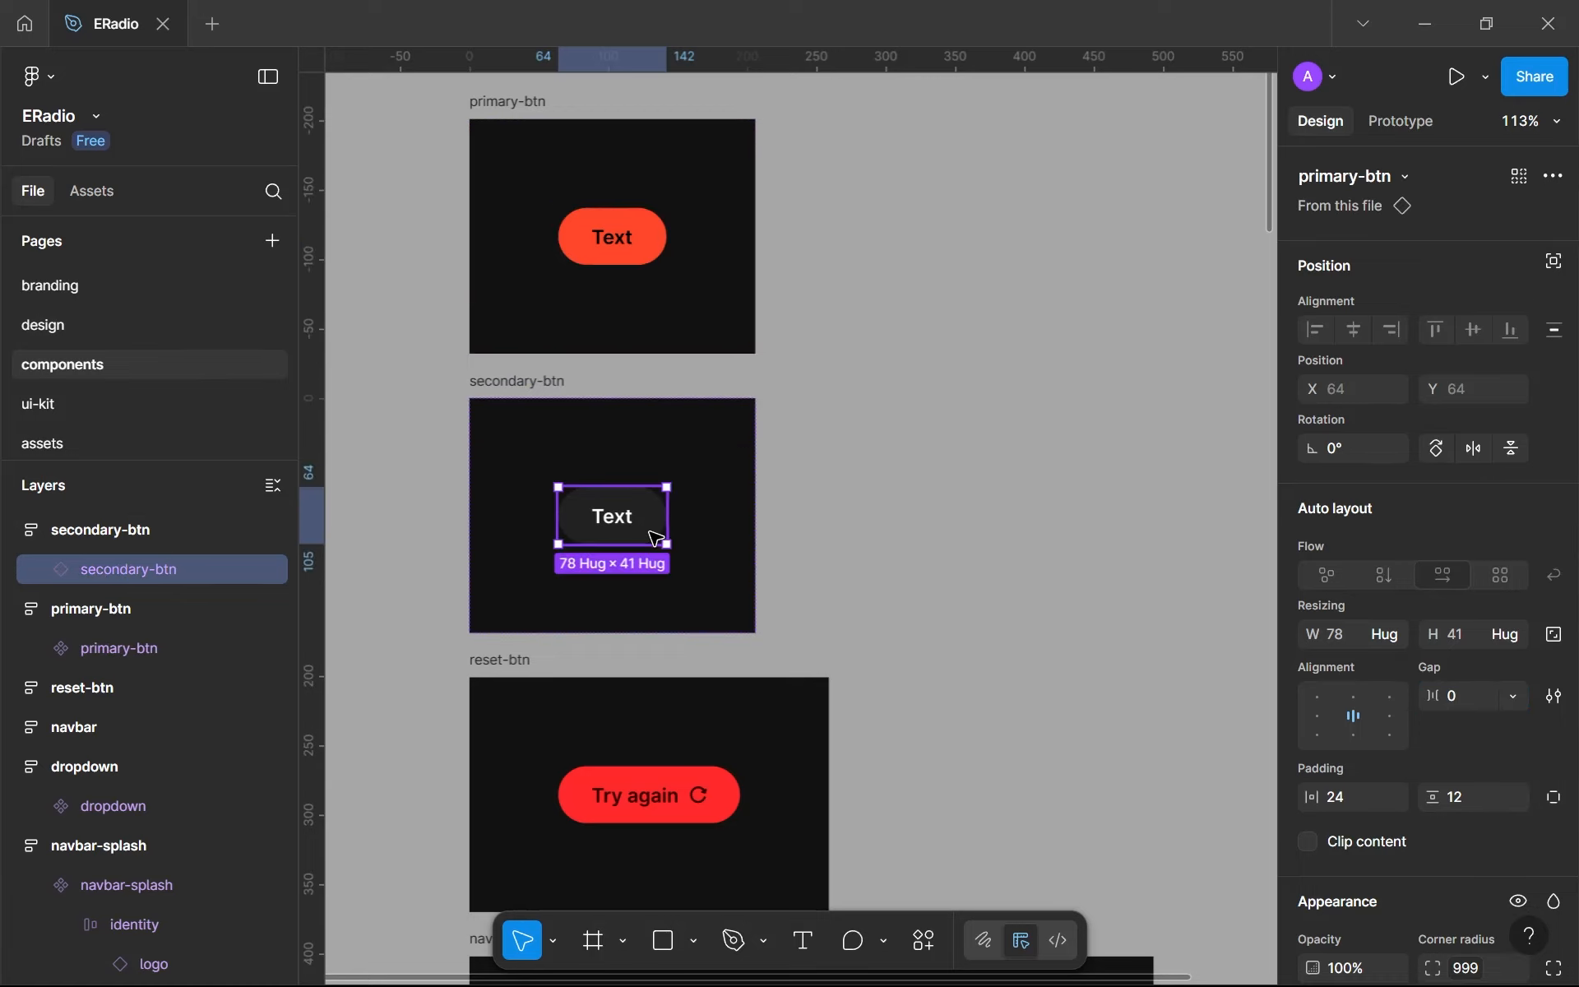
# - Paste the secondary-btn instance into splash-001 on the design page and place it below the Continue button
pyautogui.click(32, 336)
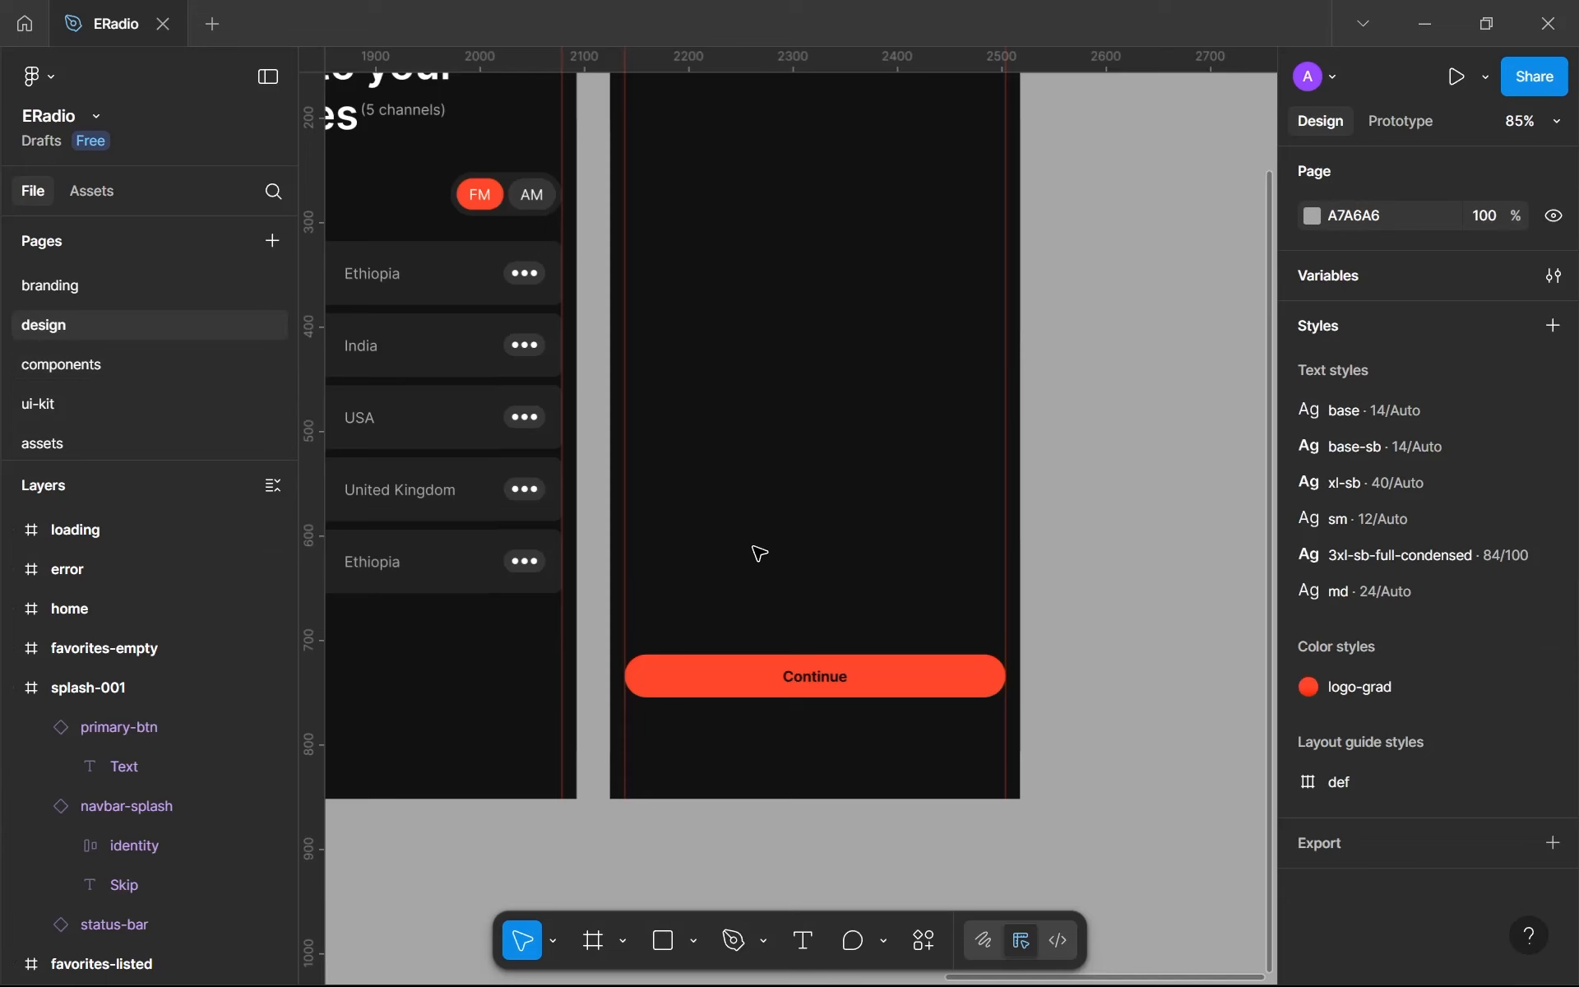
pyautogui.hotkey('ctrl', 'v')
pyautogui.moveTo(773, 539); pyautogui.dragTo(753, 740)
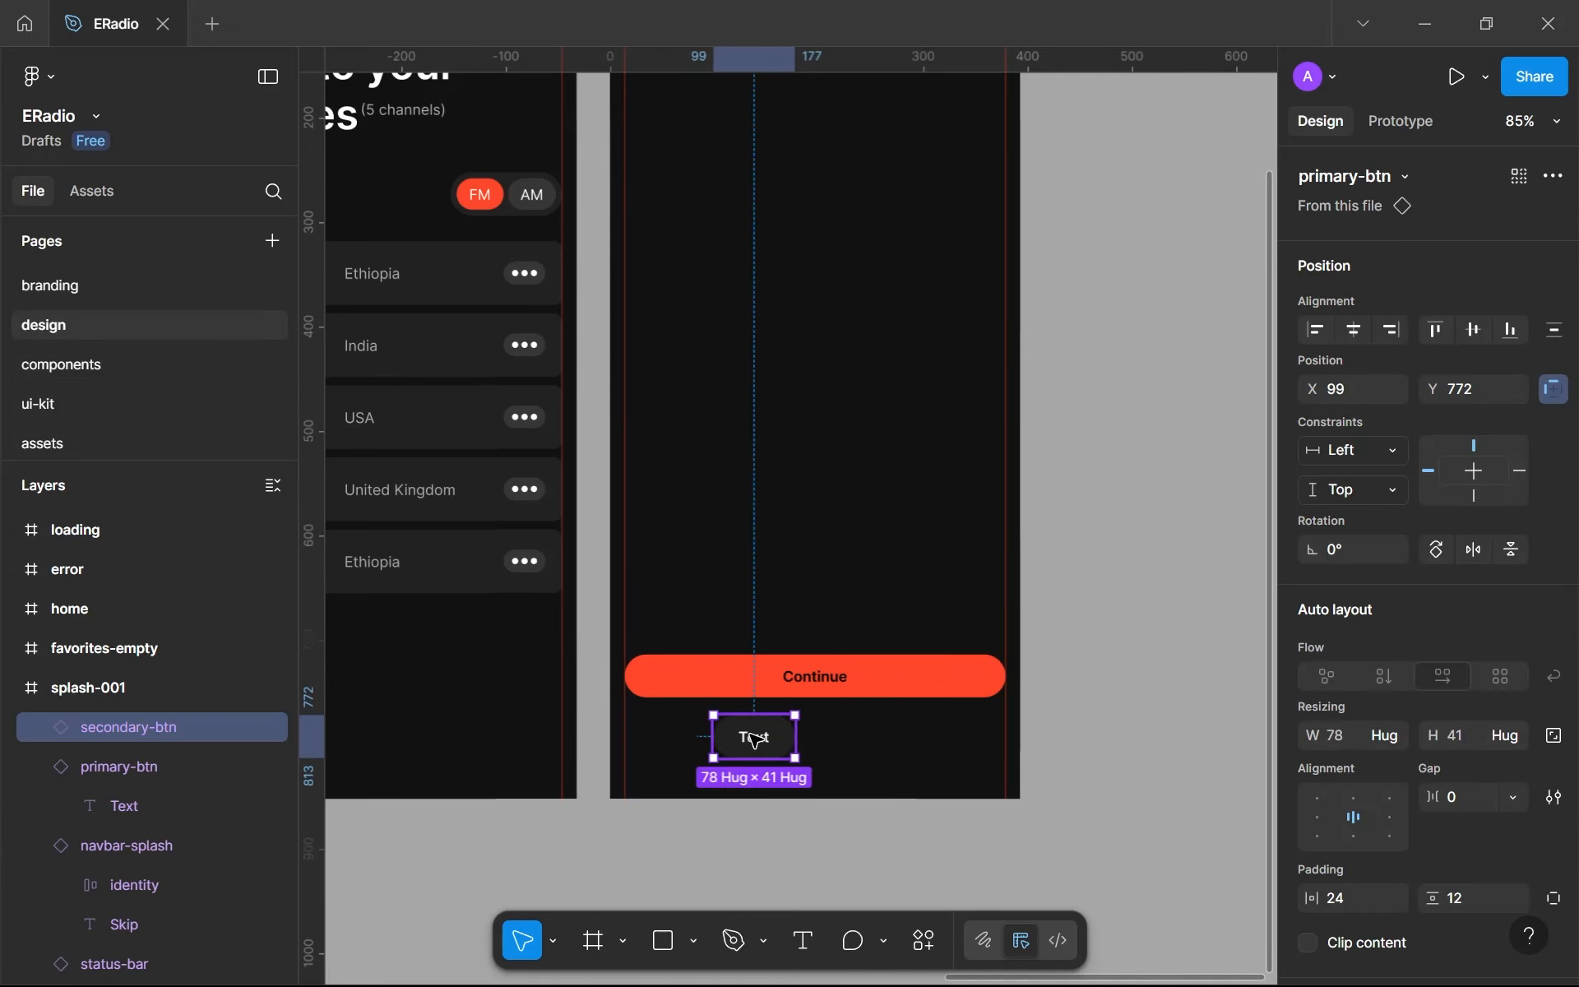
# - Change the text of the secondary-btn instance in splash-001 to "Go back"
pyautogui.doubleClick(755, 738)
pyautogui.press('Return')
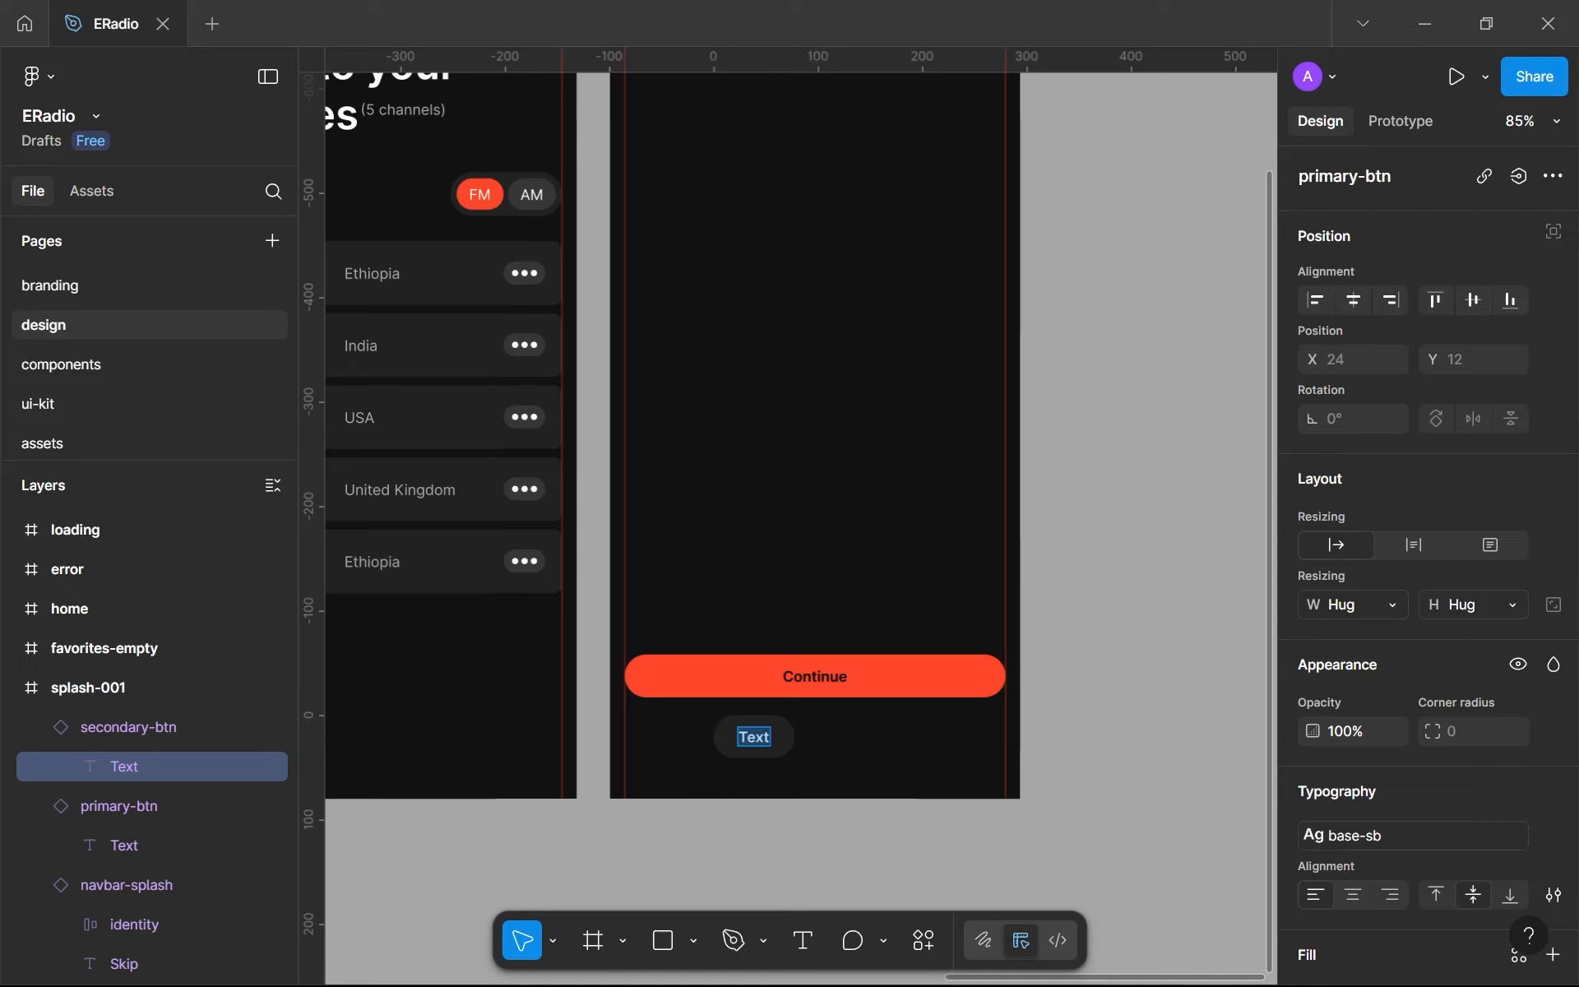
pyautogui.write('Go back')
pyautogui.press('Escape')
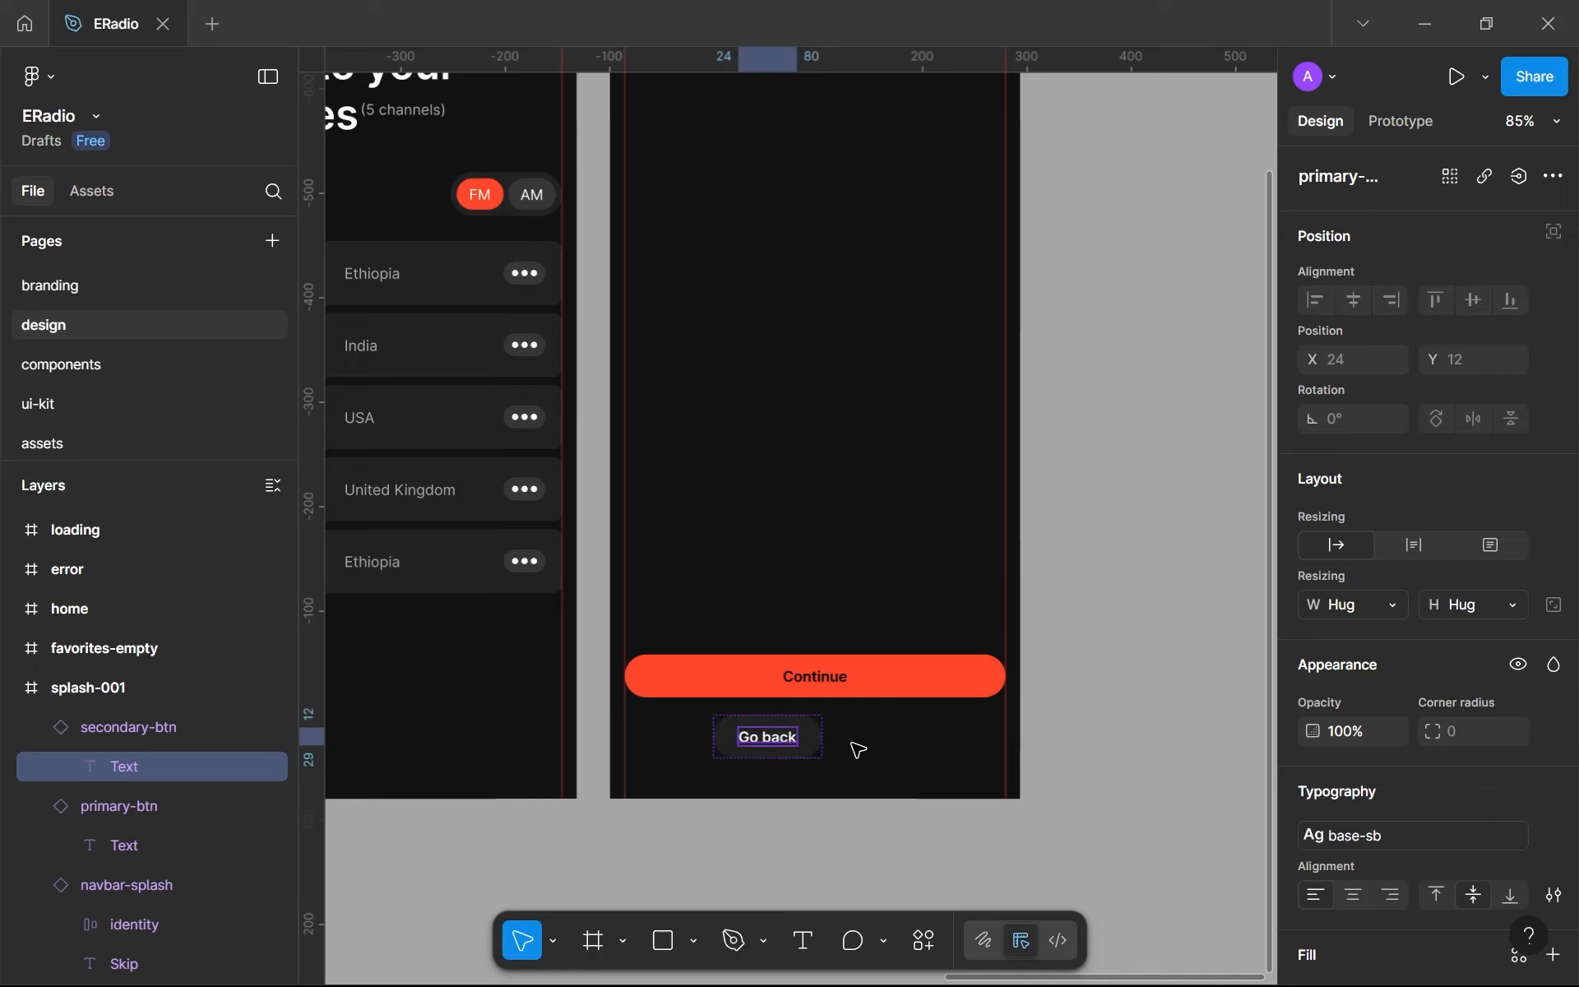
# - Move the Go back button closer beneath Continue, to about X 80, Y 764
pyautogui.scroll(-5, 858, 749)
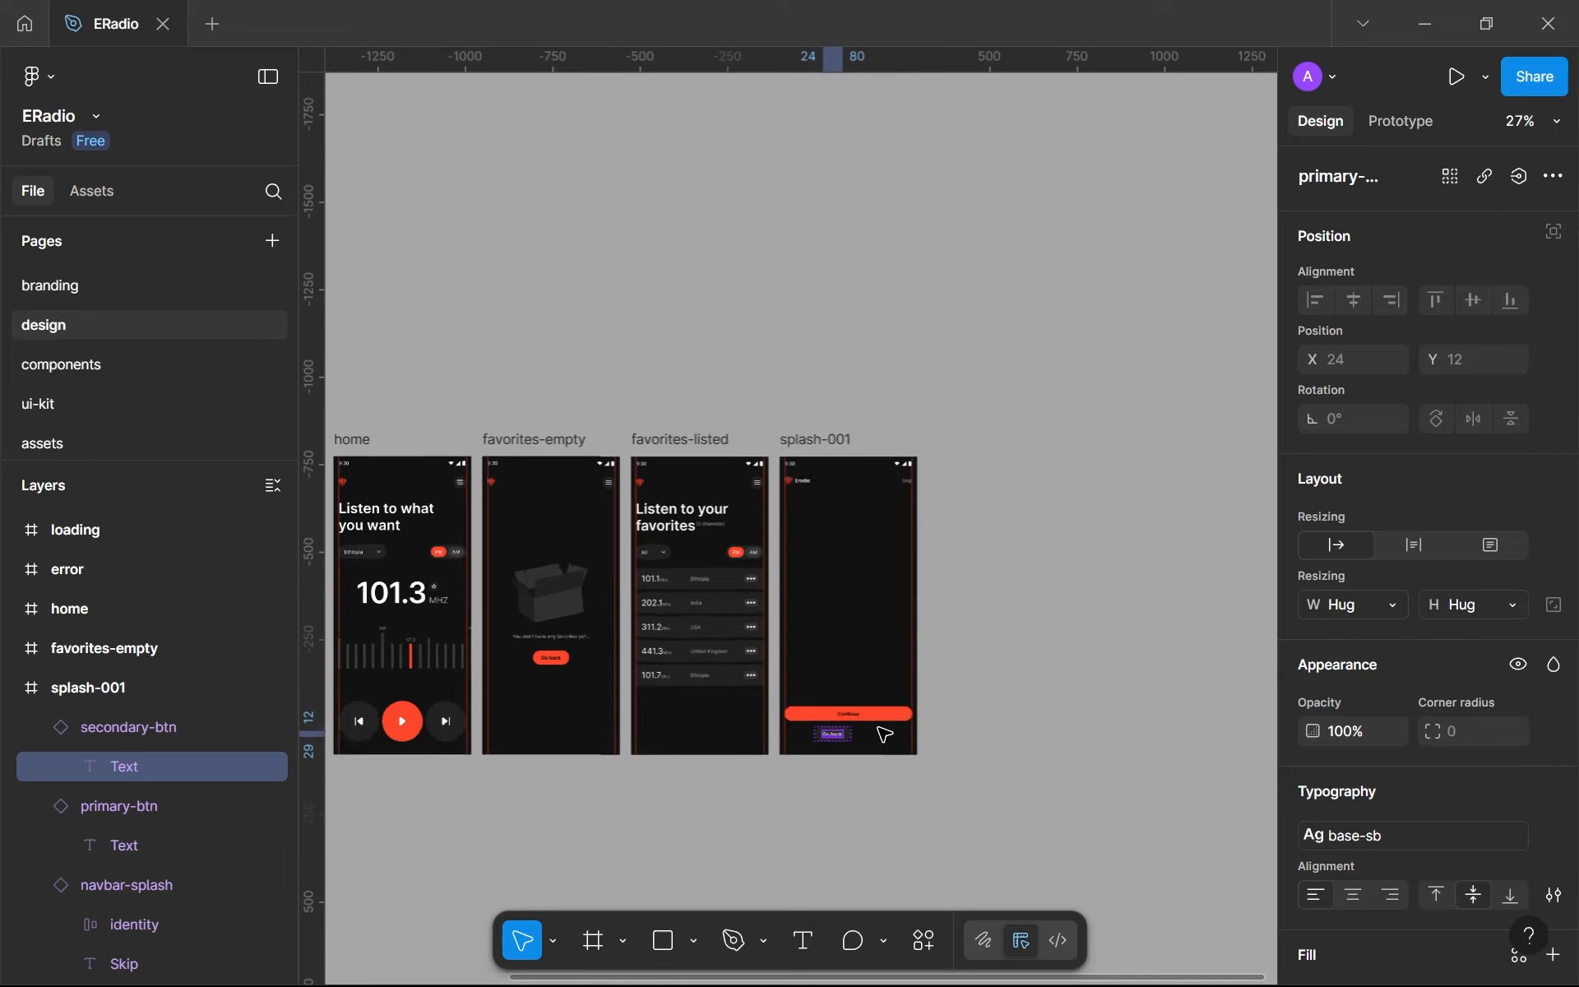
pyautogui.scroll(5, 885, 735)
pyautogui.click(803, 761)
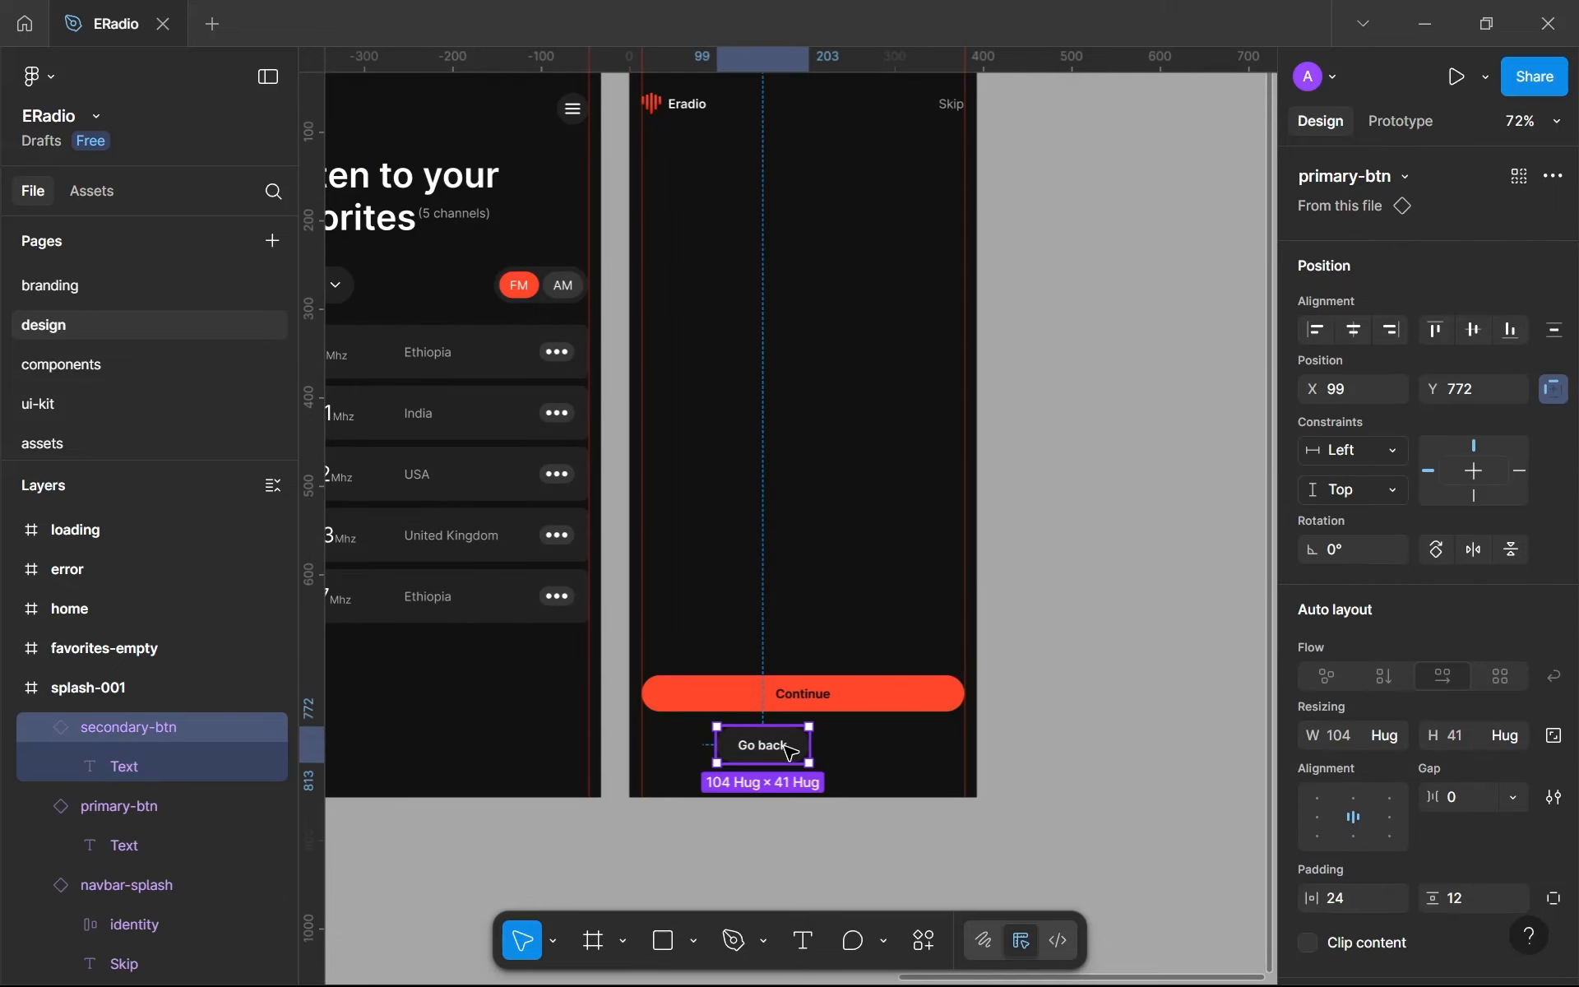
pyautogui.moveTo(786, 744); pyautogui.dragTo(773, 744)
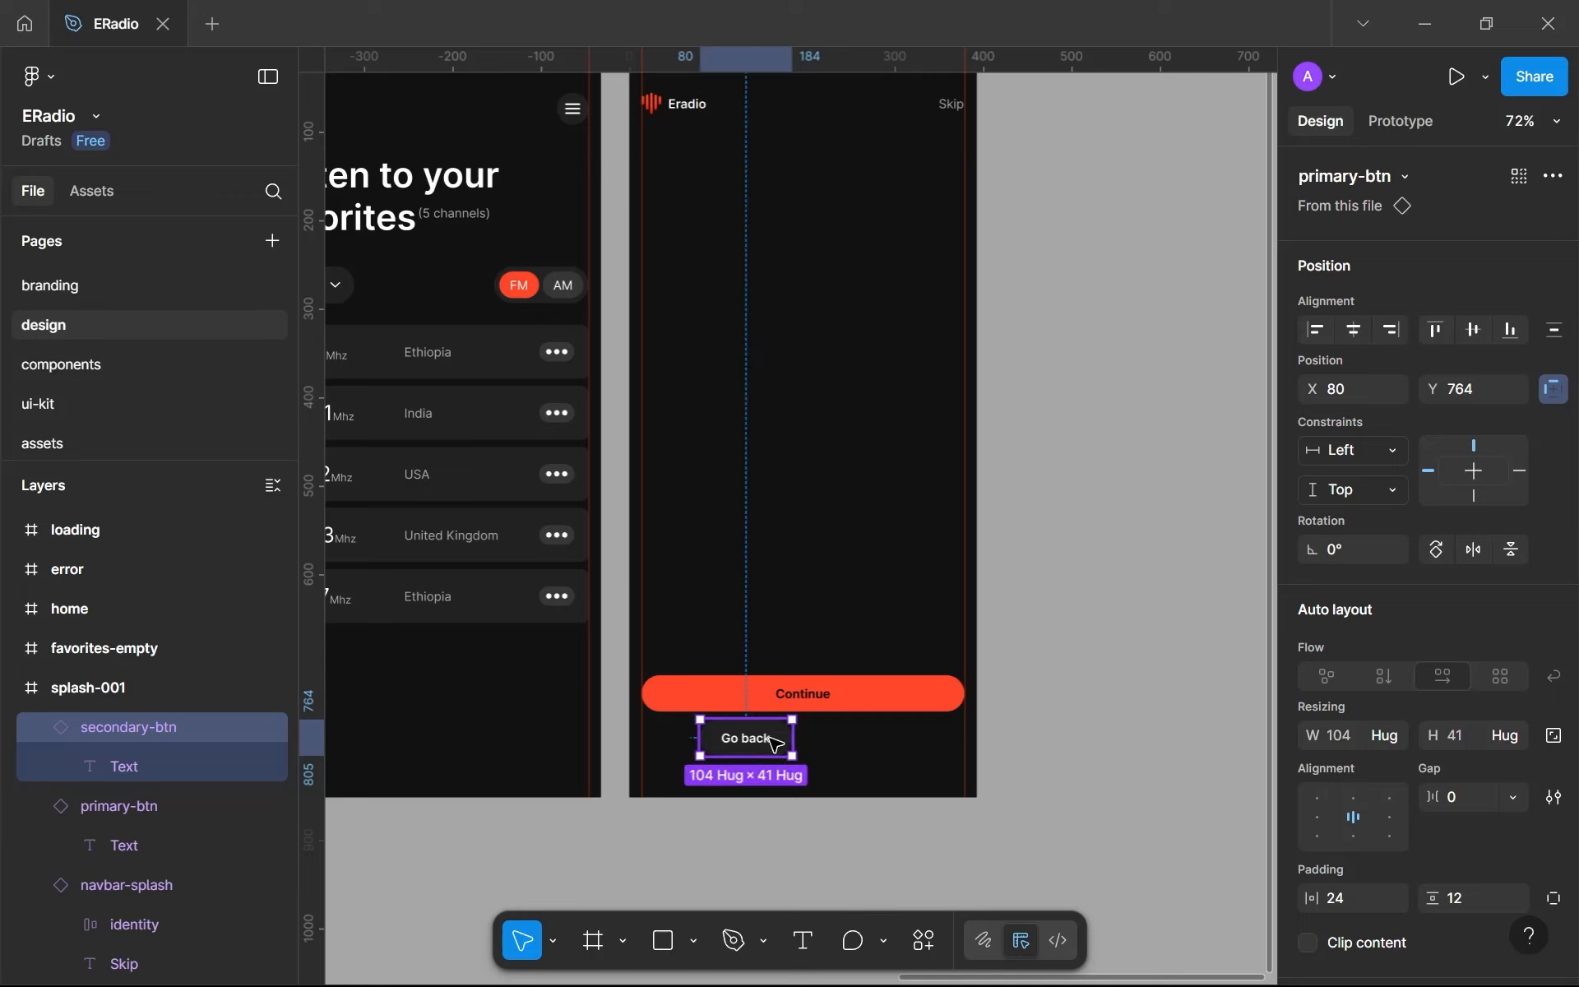
# - Stretch the Go back button to both margin guides so it is 365 wide, matching the Continue button
pyautogui.scroll(-3, 774, 744)
pyautogui.scroll(2, 773, 745)
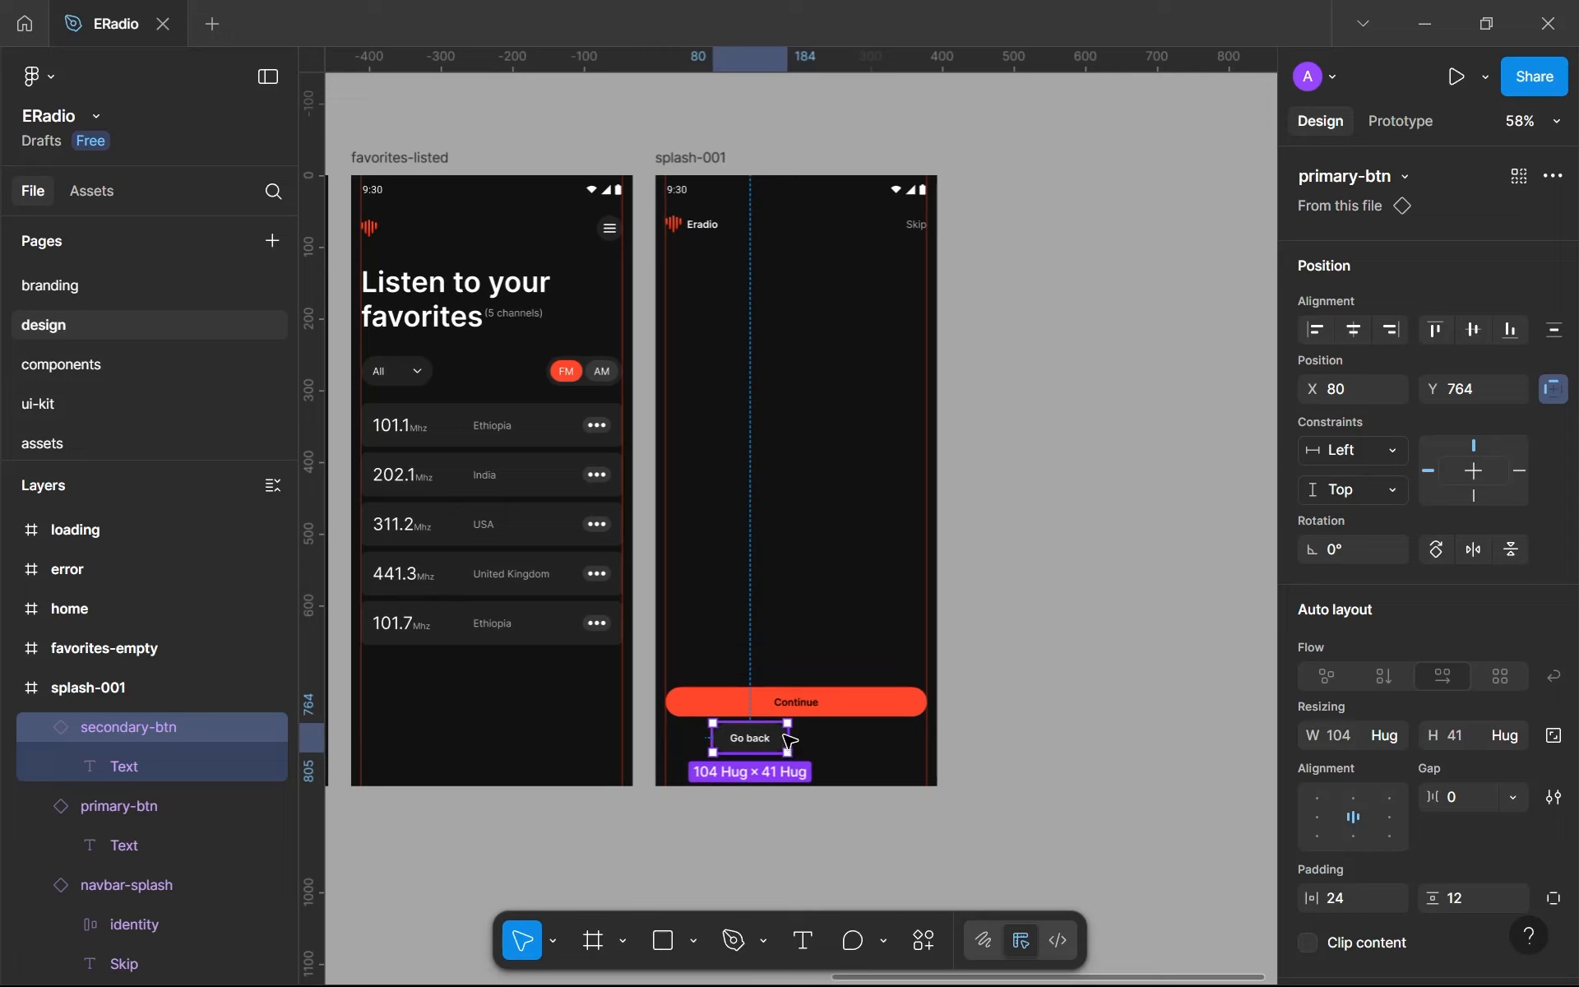
pyautogui.moveTo(830, 731); pyautogui.dragTo(928, 756)
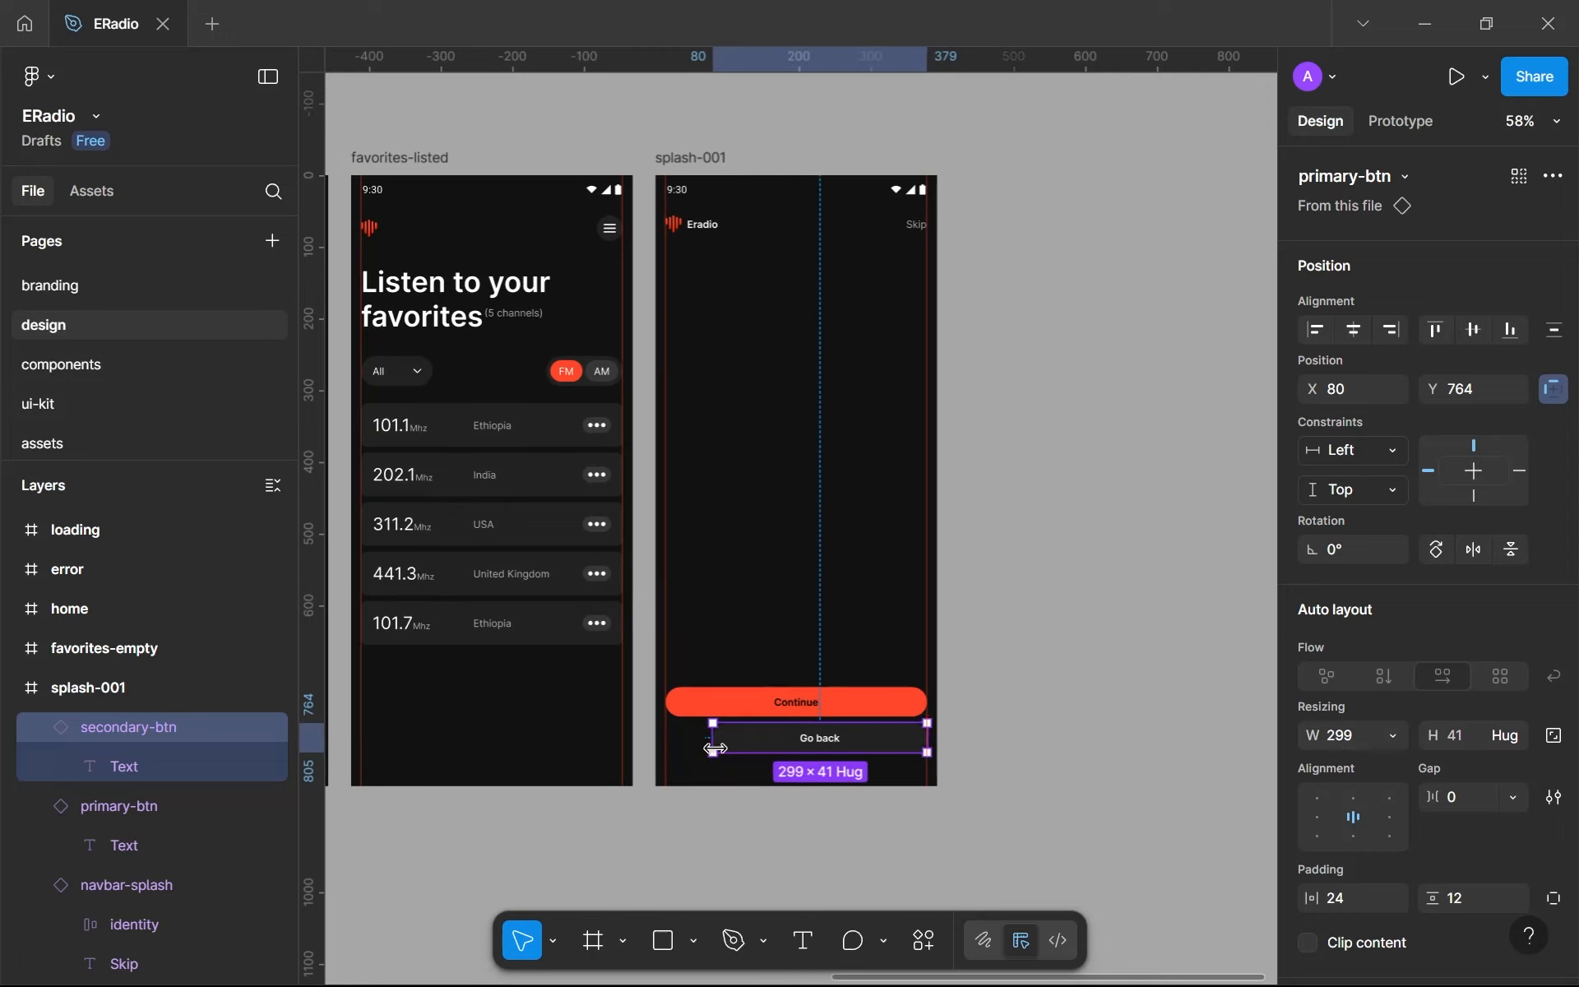
pyautogui.moveTo(716, 747); pyautogui.dragTo(662, 745)
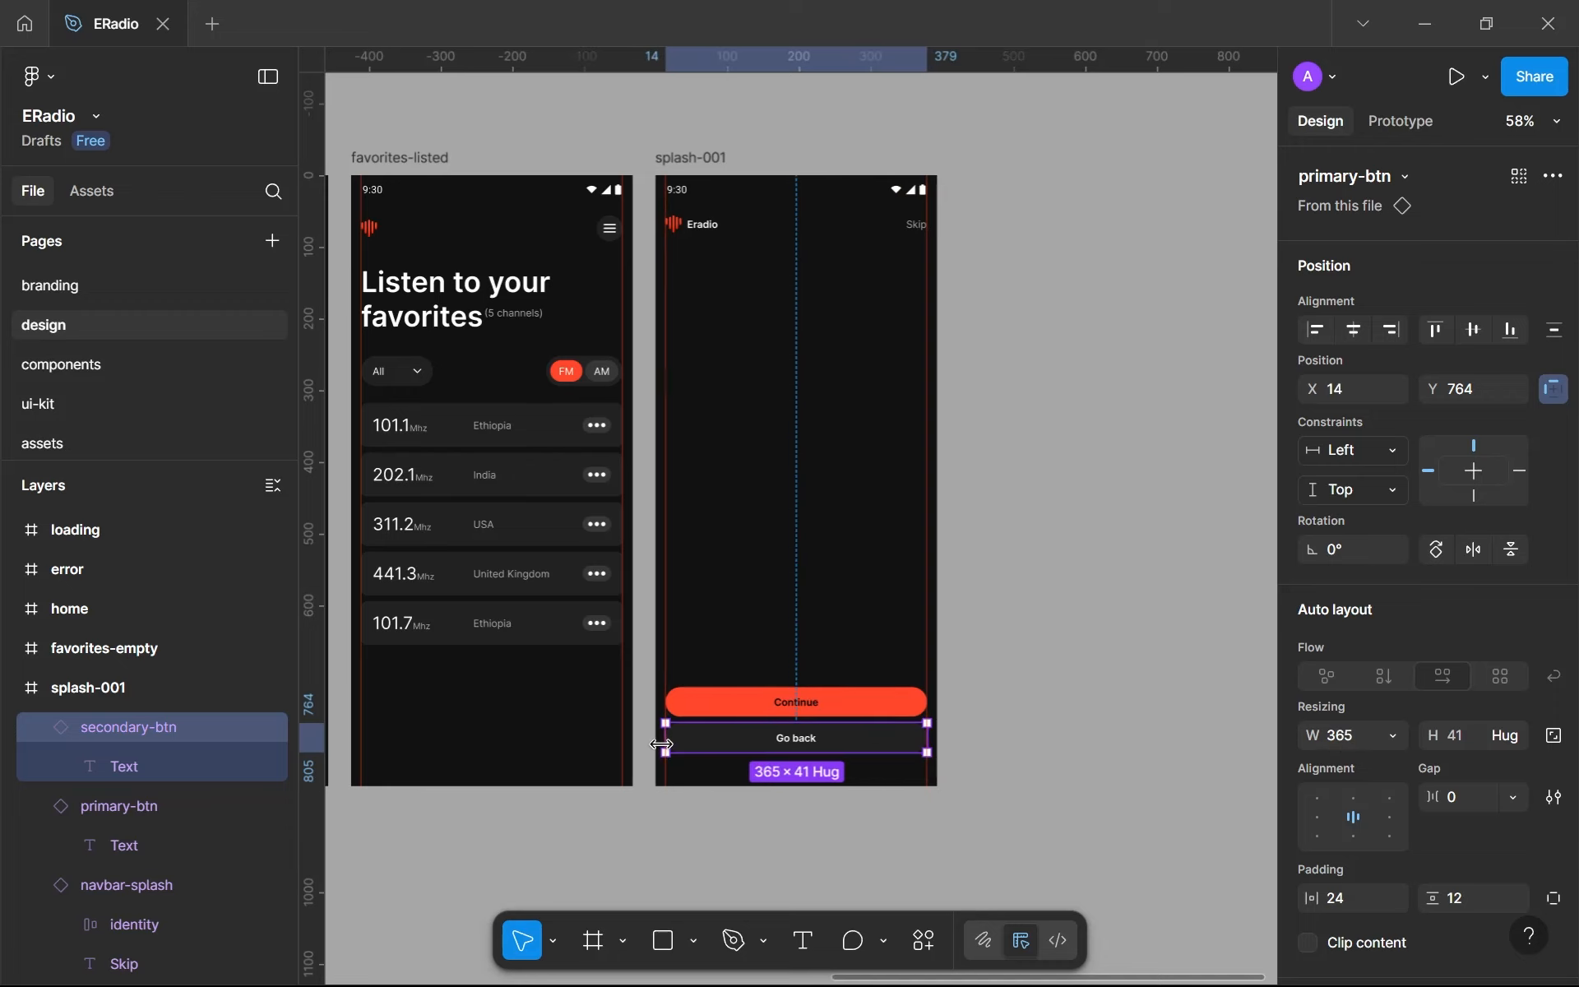
pyautogui.click(707, 628)
# - Wrap the Continue and Go back buttons together in a vertical auto layout frame
pyautogui.scroll(3, 752, 736)
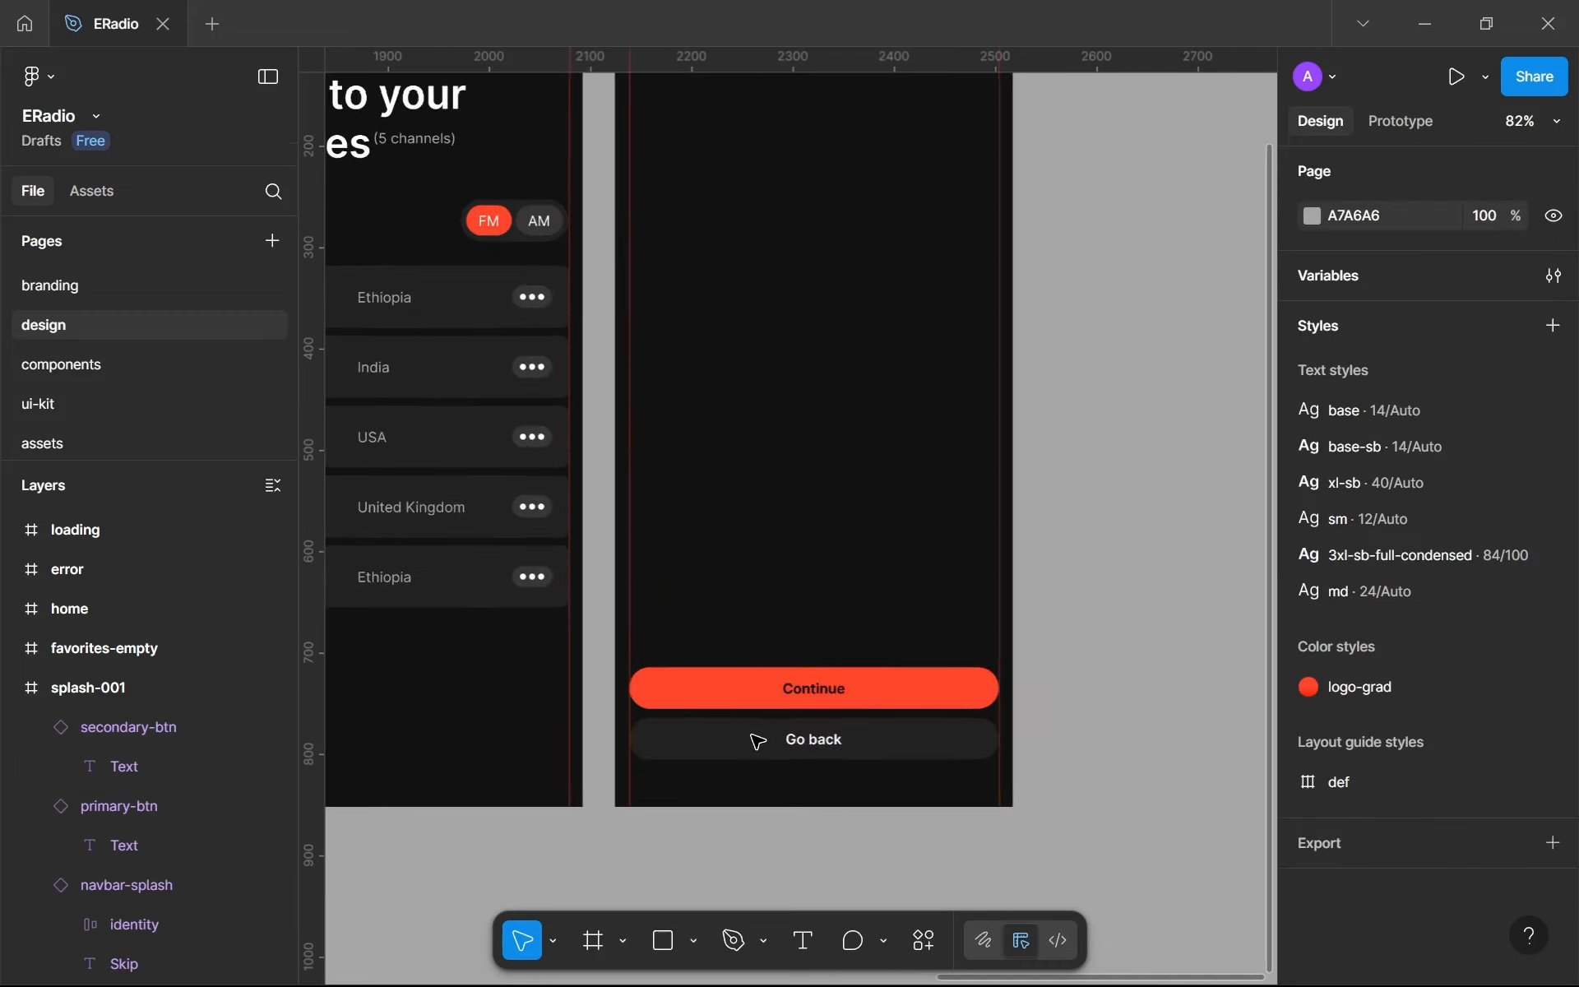
pyautogui.scroll(4, 757, 741)
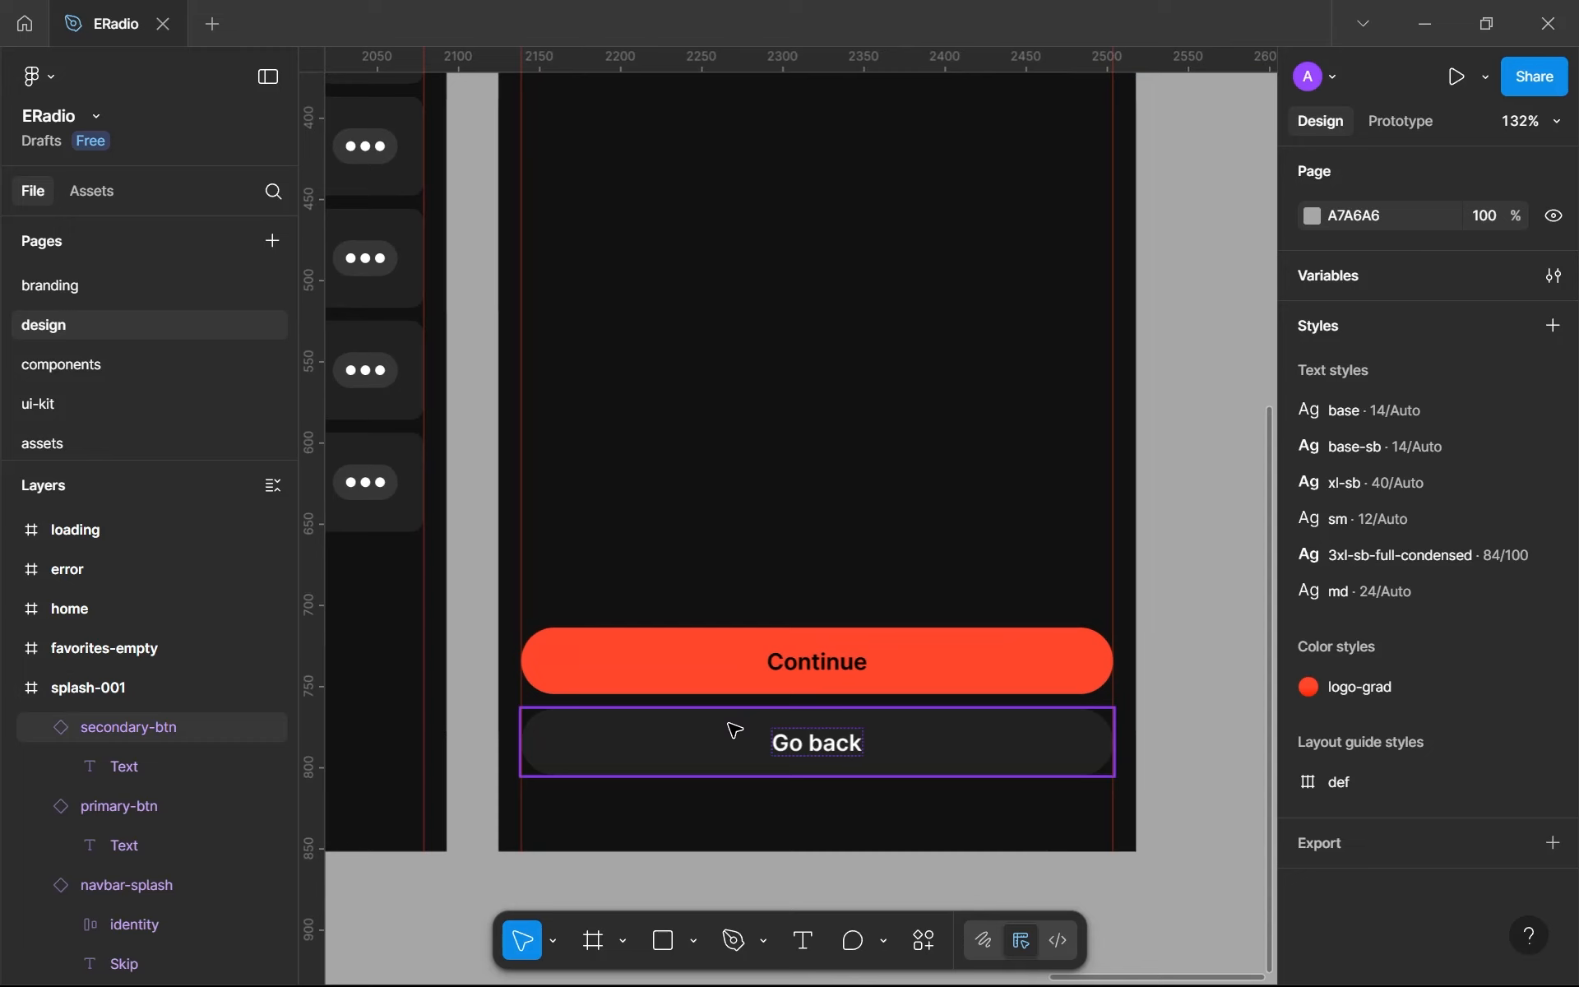
pyautogui.click(734, 730)
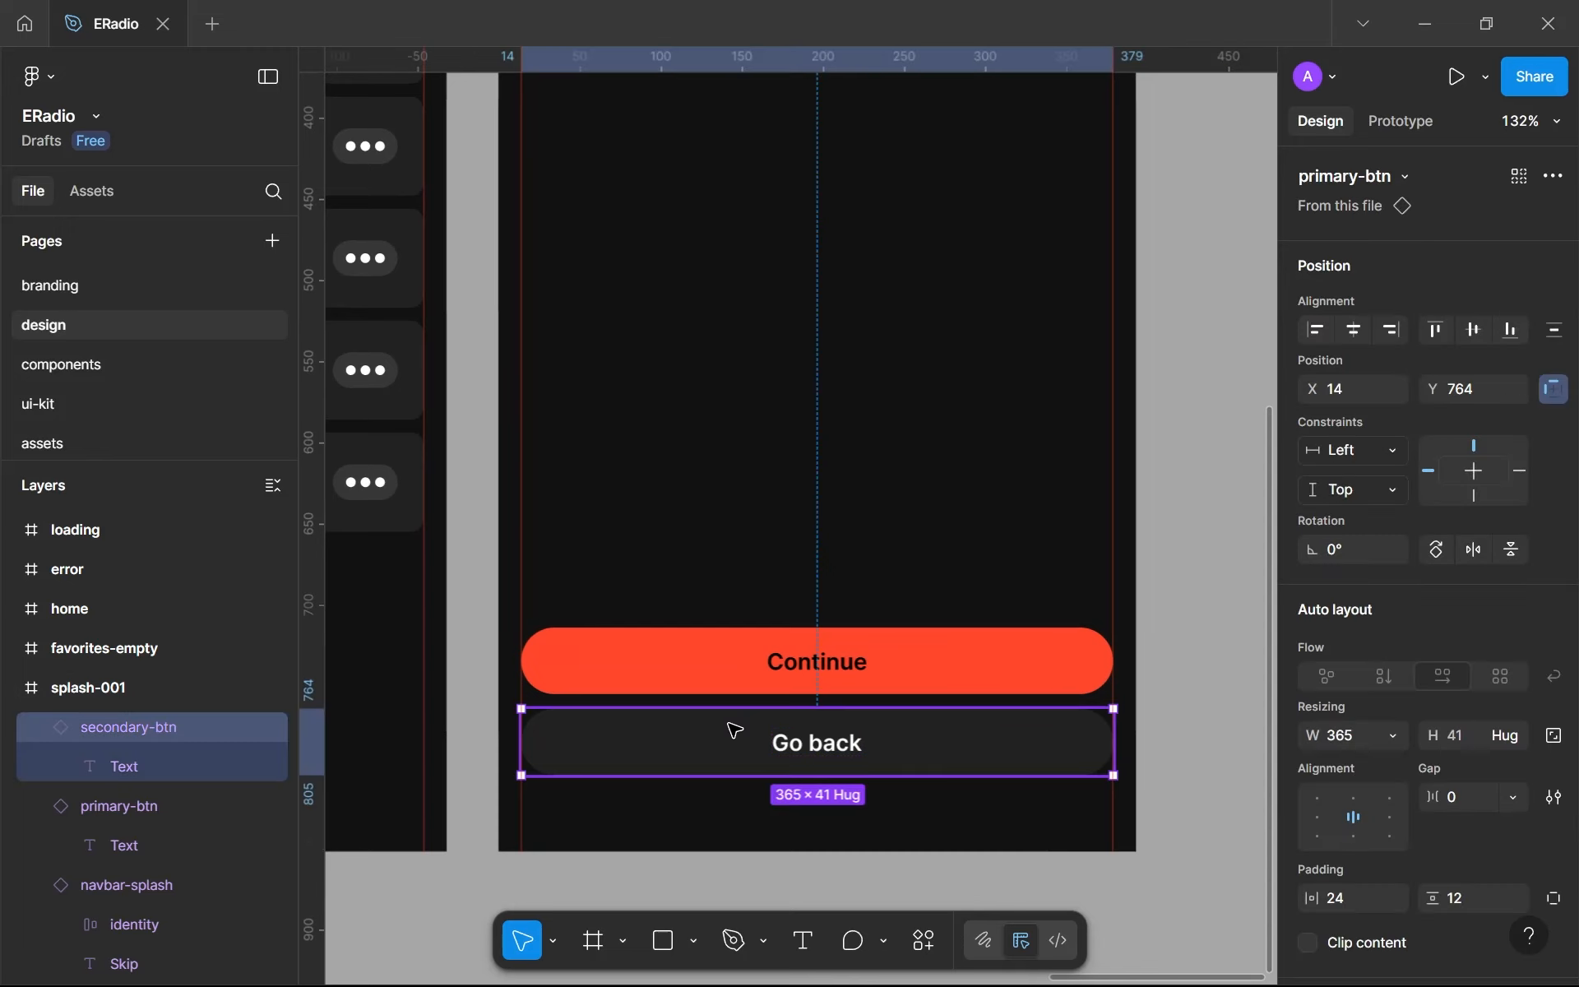
pyautogui.scroll(-5, 735, 730)
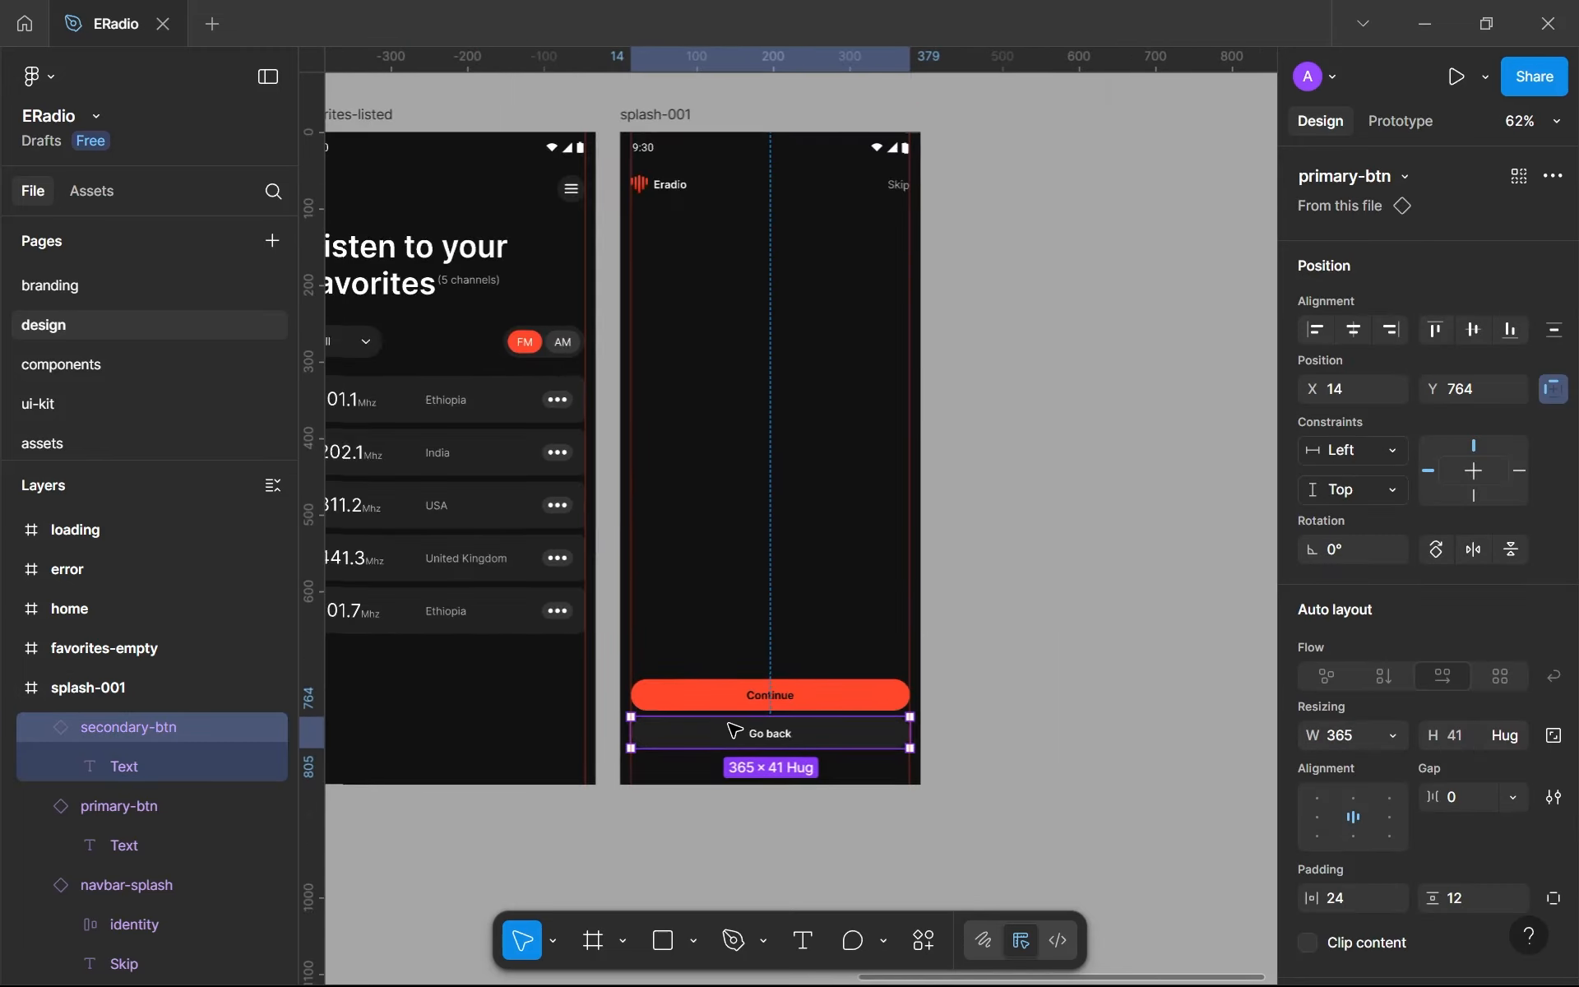
pyautogui.scroll(4, 811, 752)
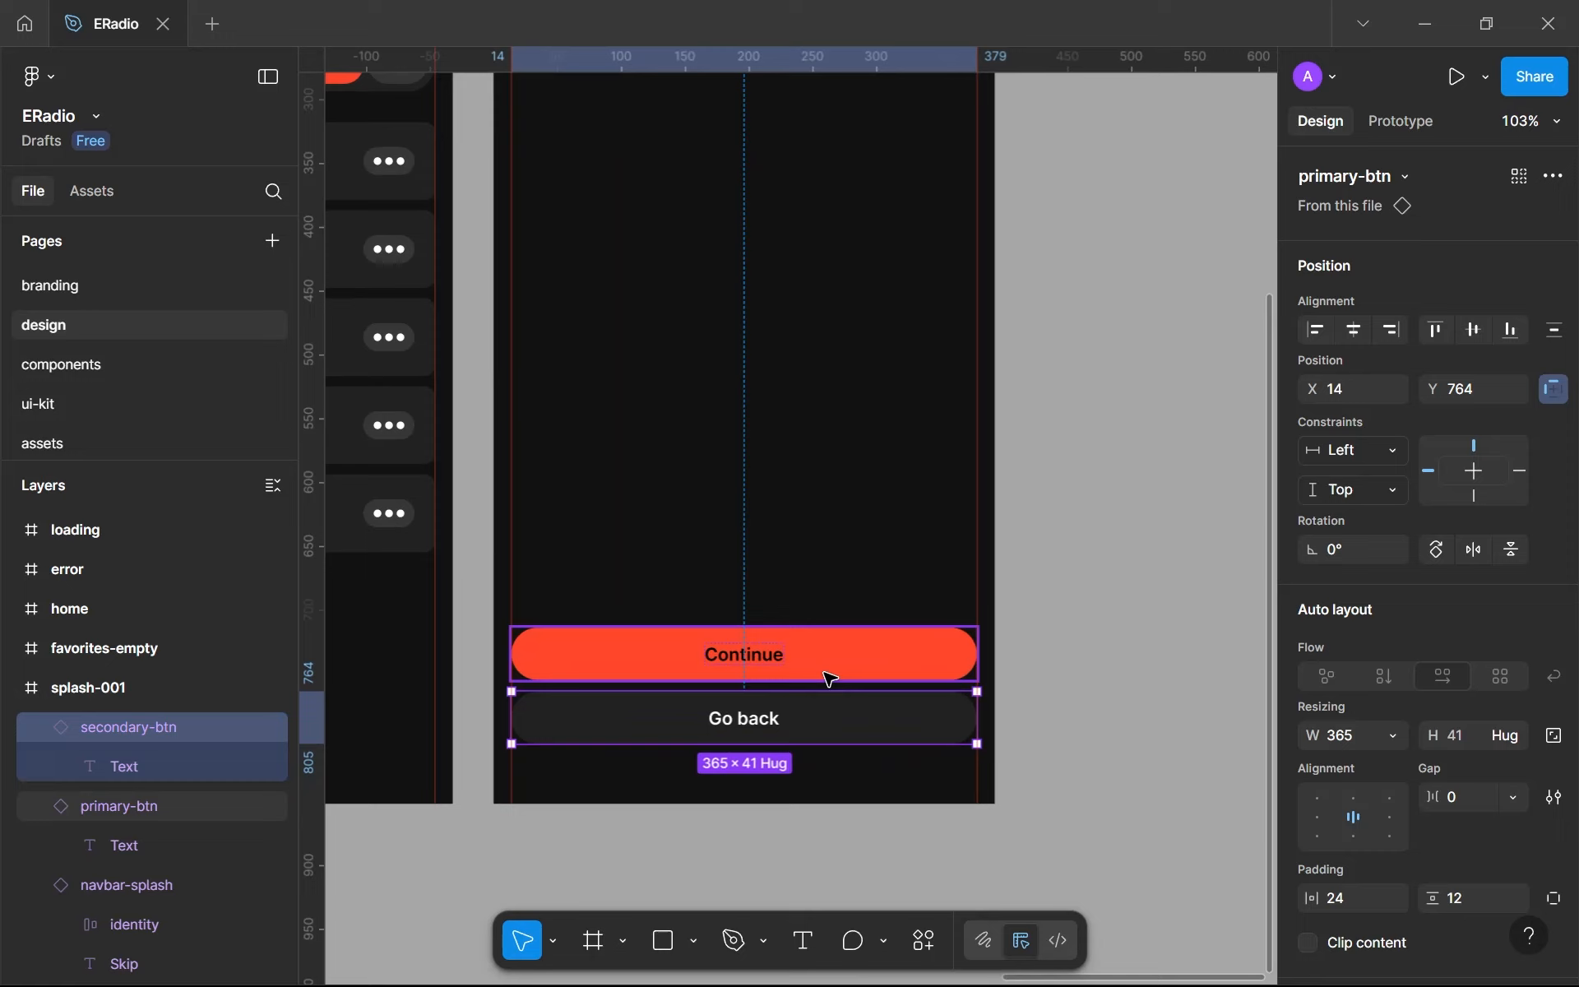
pyautogui.moveTo(976, 712); pyautogui.dragTo(981, 713)
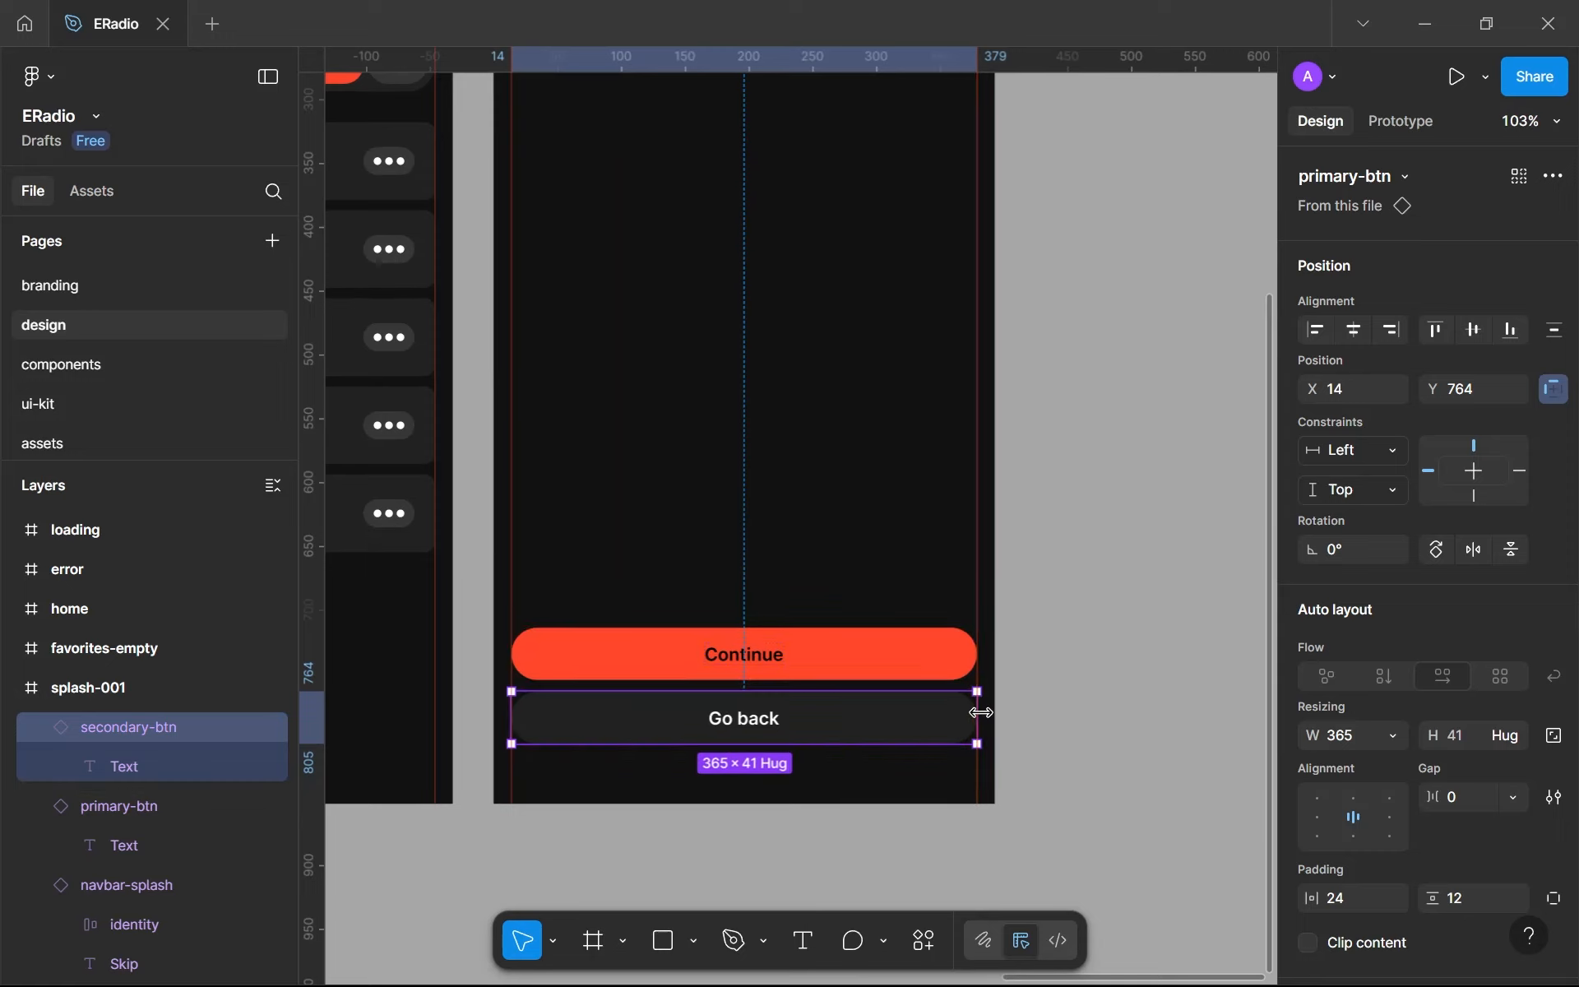
pyautogui.keyDown('shift'); pyautogui.click(819, 673); pyautogui.keyUp('shift')
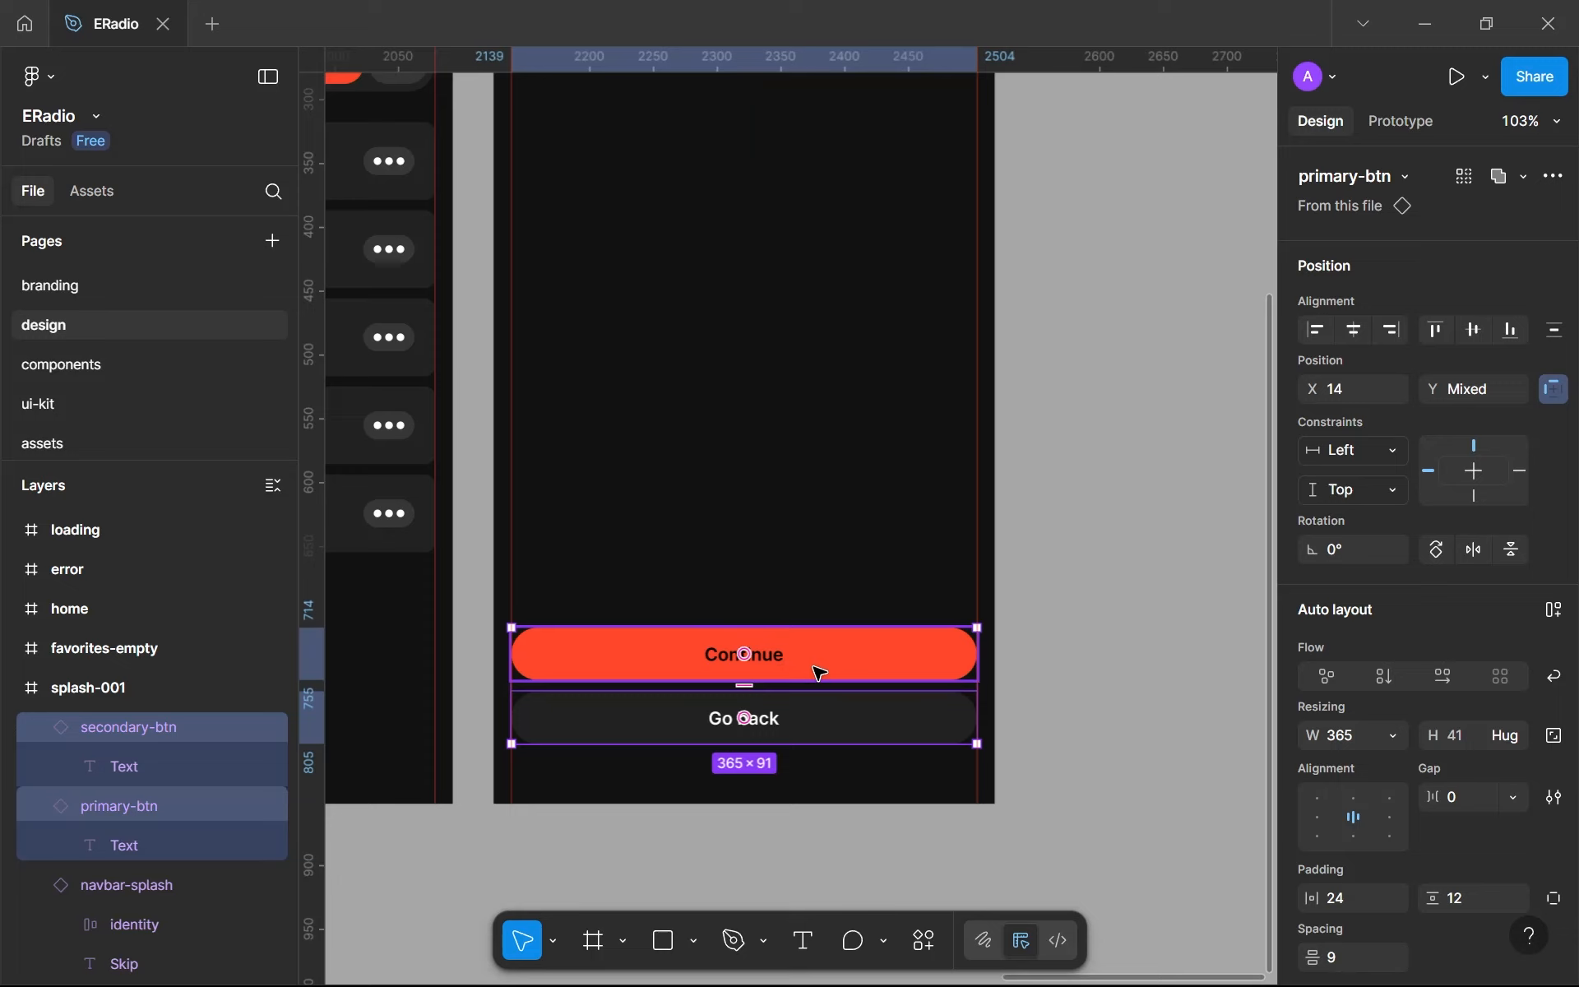
pyautogui.hotkey('shift', 'a')
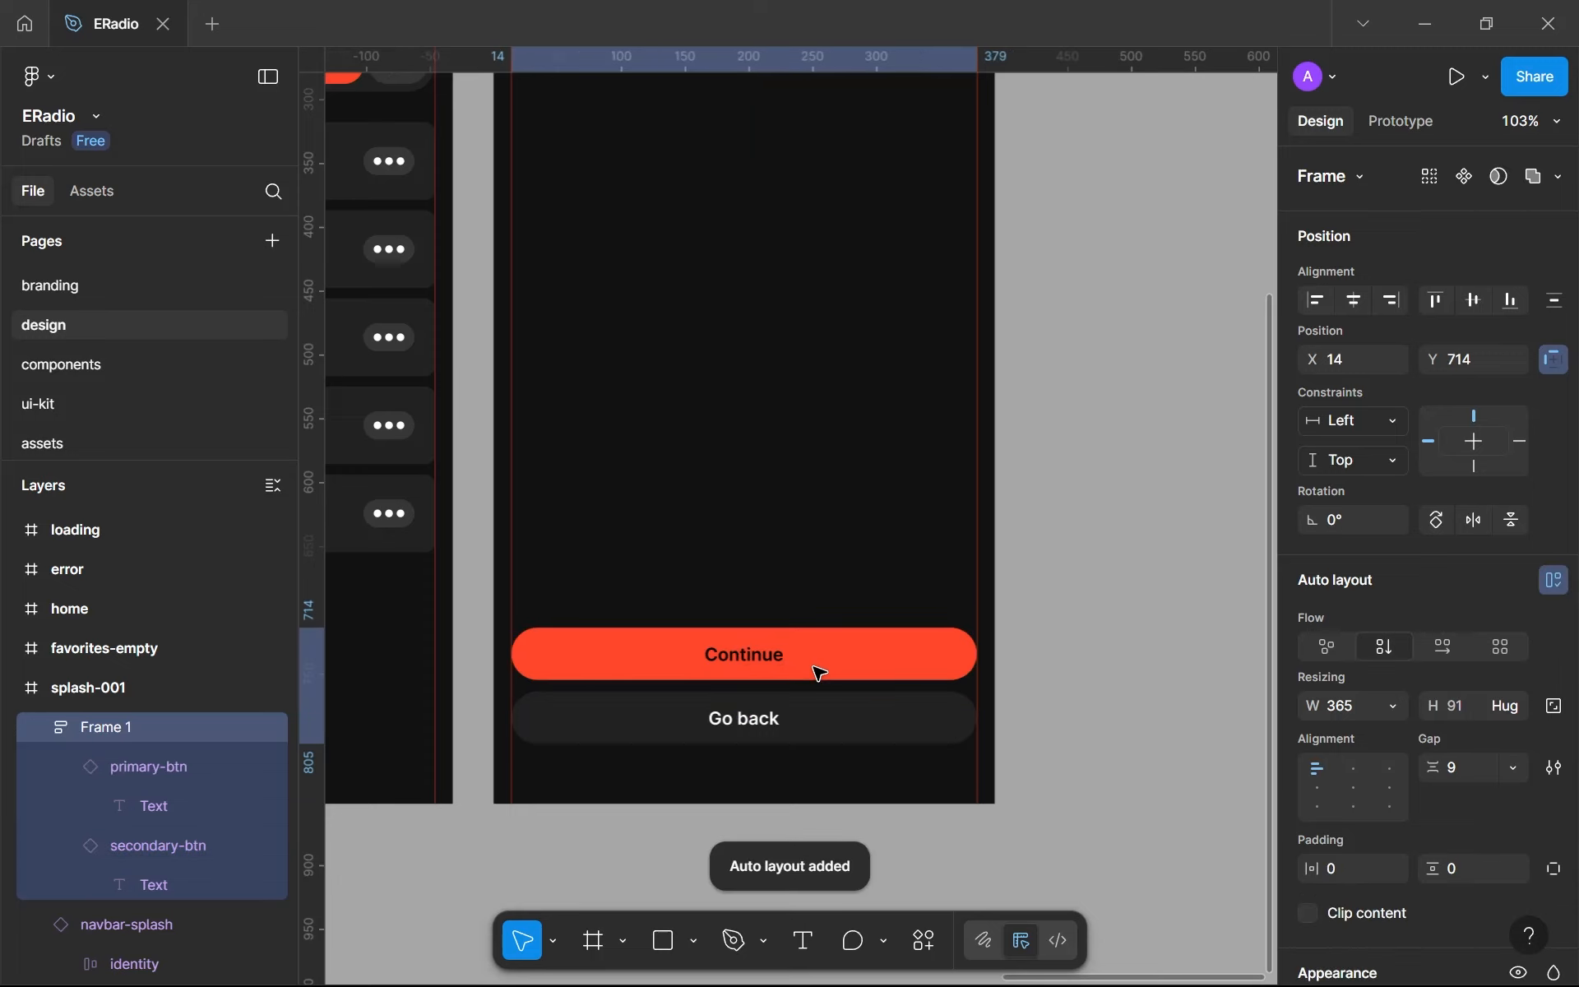
# - Set the gap between the stacked Continue and Go back buttons, trying 16 and then 12
pyautogui.click(1470, 770)
pyautogui.write('1')
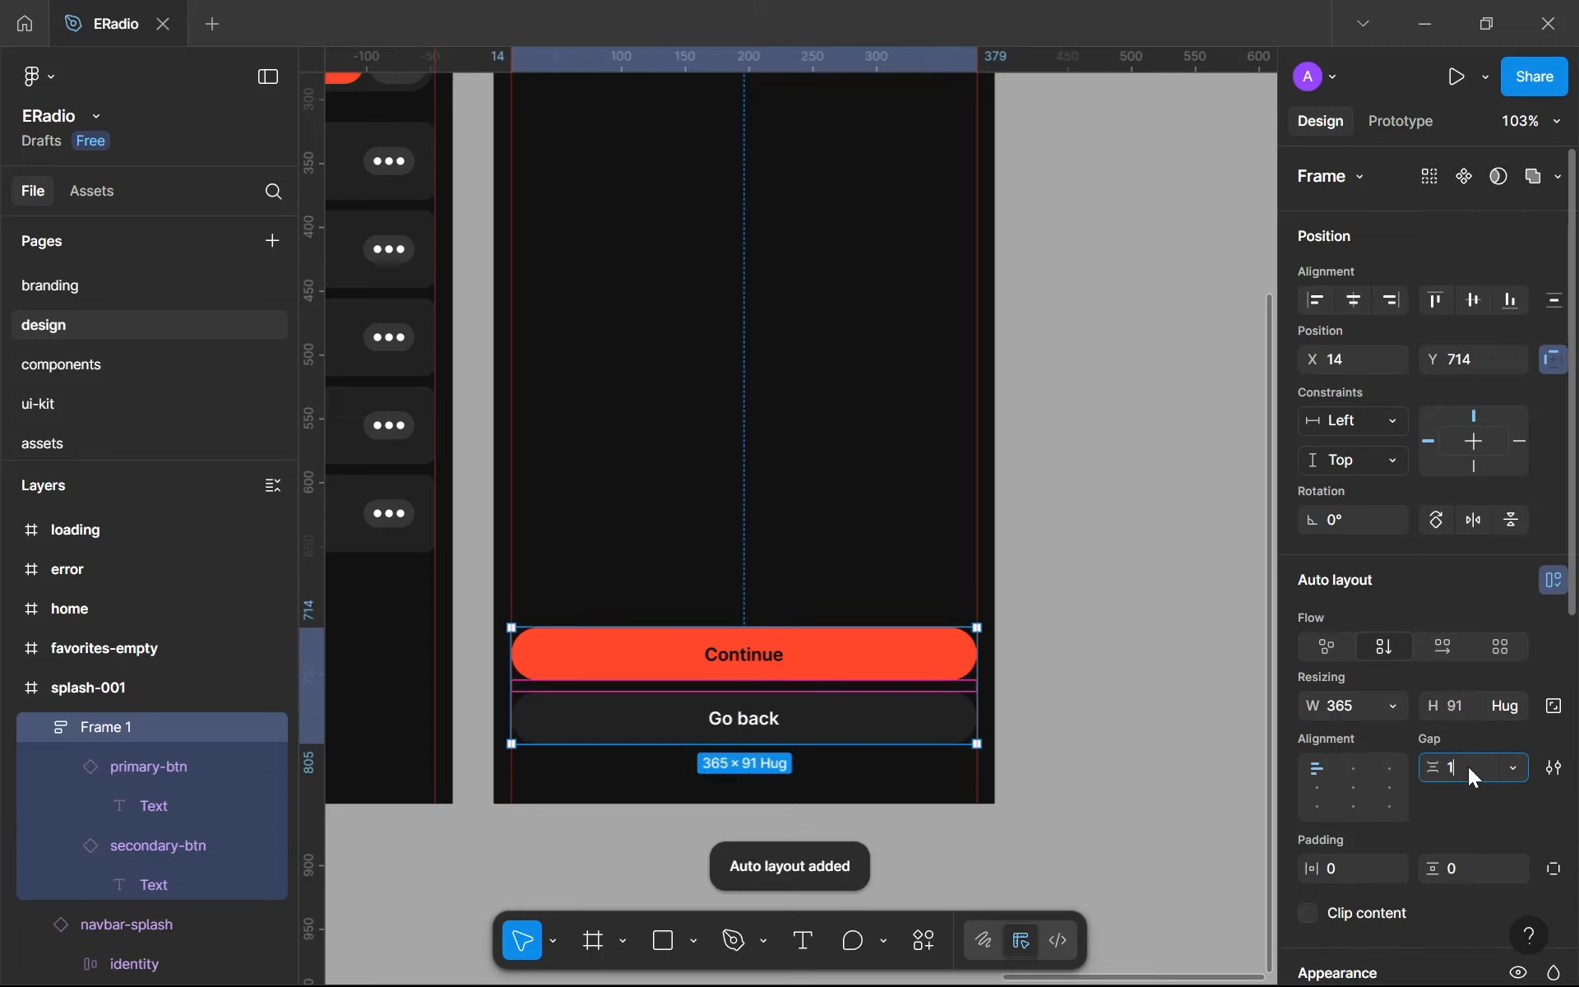
pyautogui.write('6')
pyautogui.press('Return')
pyautogui.click(1468, 766)
pyautogui.write('12')
pyautogui.press('Return')
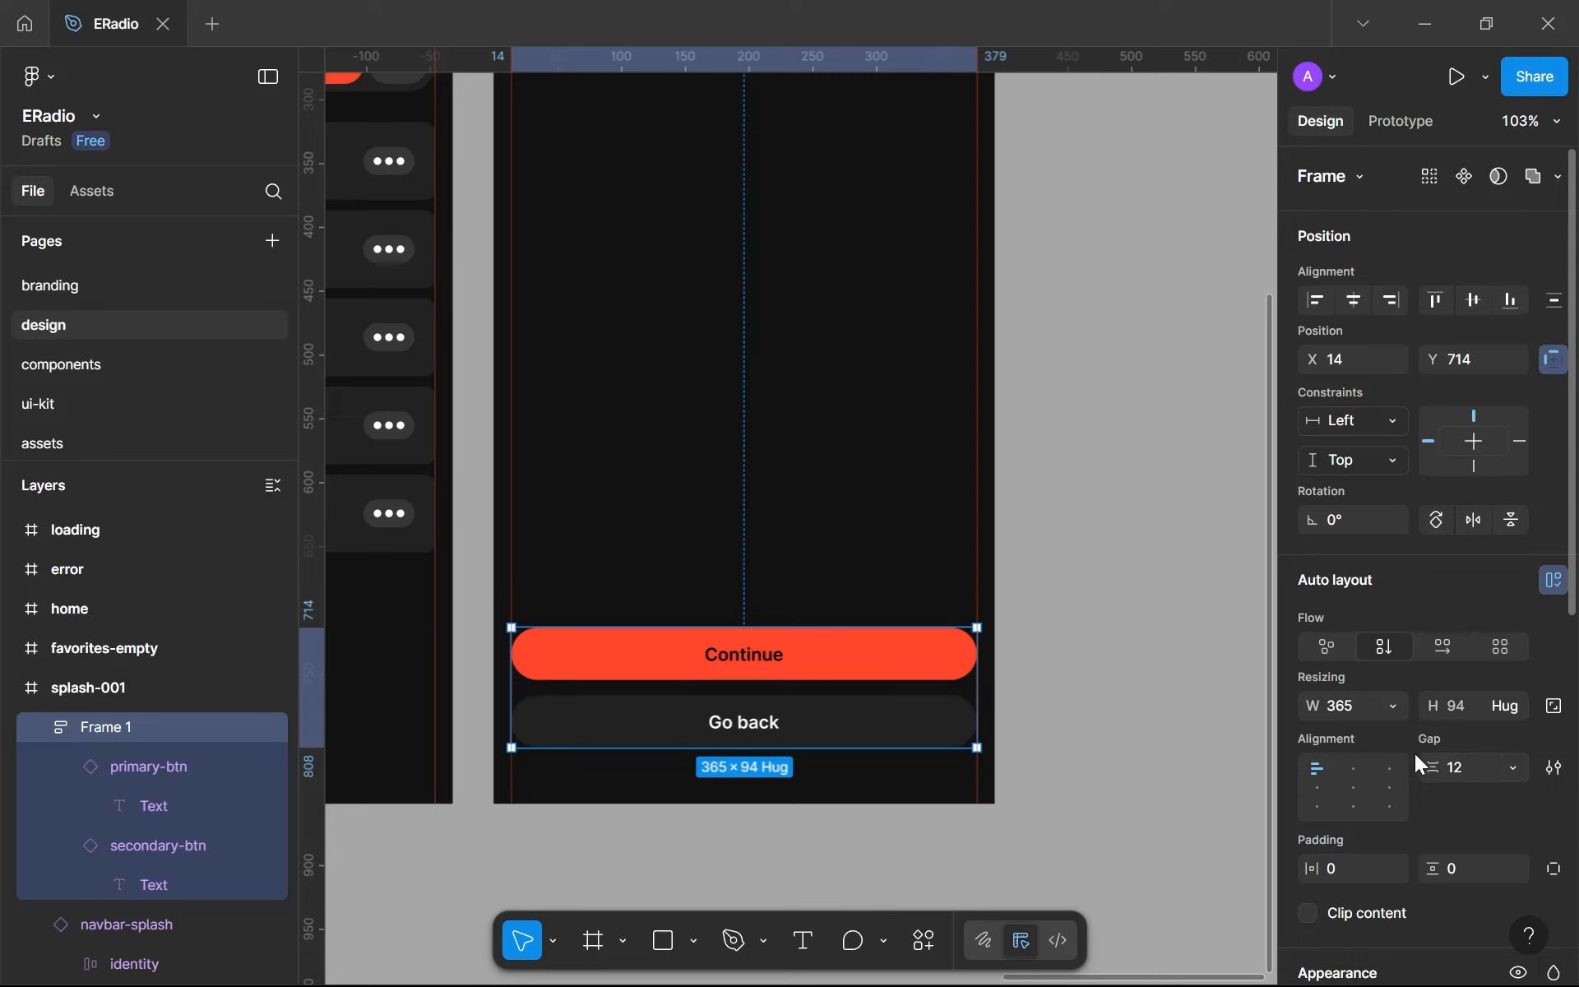
pyautogui.click(1049, 759)
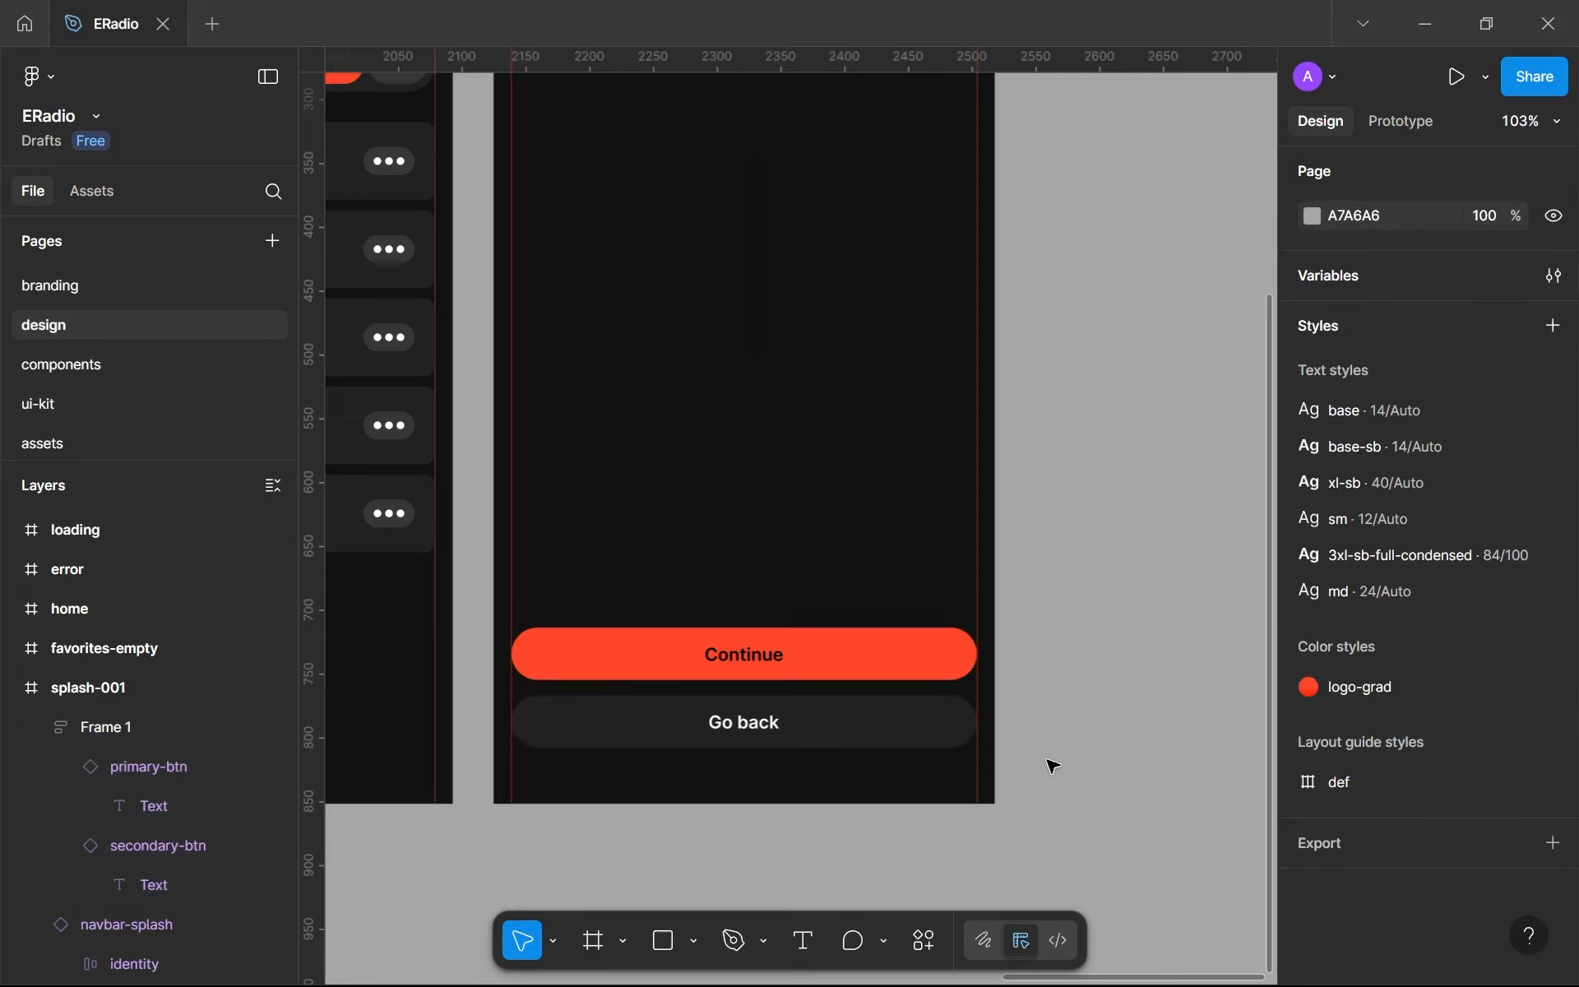
# - Move the Continue and Go back button stack up to Y 640 in splash-001, keeping it at X 14
pyautogui.scroll(-5, 1049, 759)
pyautogui.scroll(4, 1049, 760)
pyautogui.click(832, 737)
pyautogui.moveTo(832, 737); pyautogui.dragTo(837, 655)
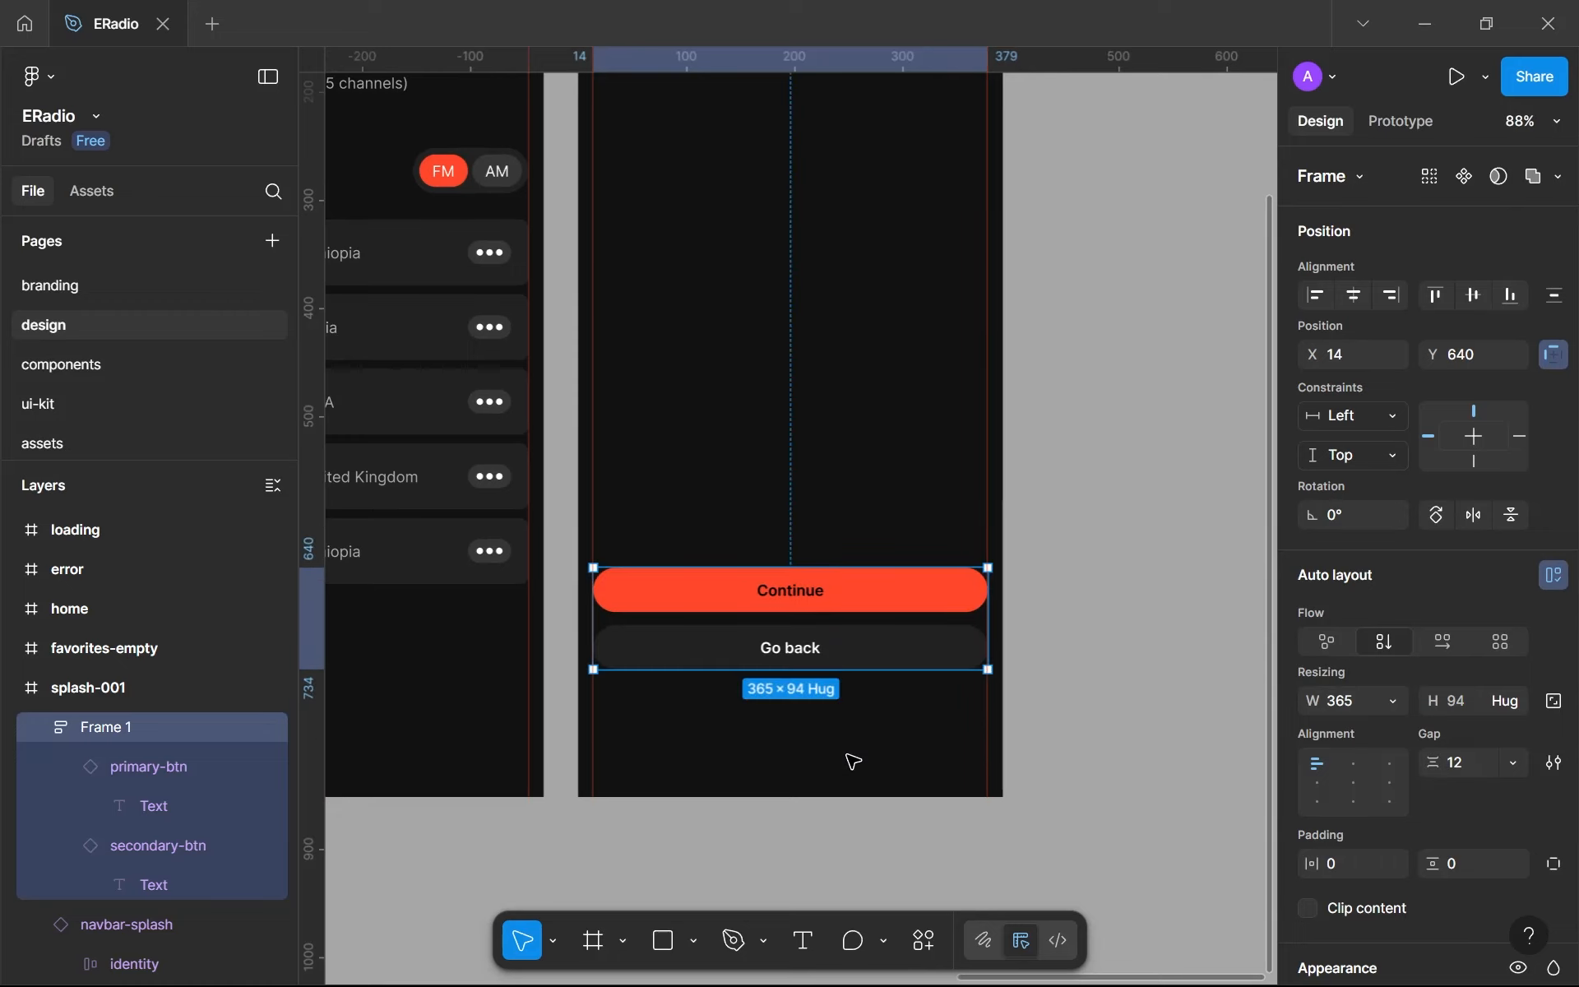
pyautogui.click(849, 754)
pyautogui.scroll(-1, 849, 753)
pyautogui.moveTo(857, 721); pyautogui.dragTo(878, 659)
# - Draw a 16 × 16 circle below the Go back button at about X 153, Y 804
pyautogui.scroll(5, 877, 658)
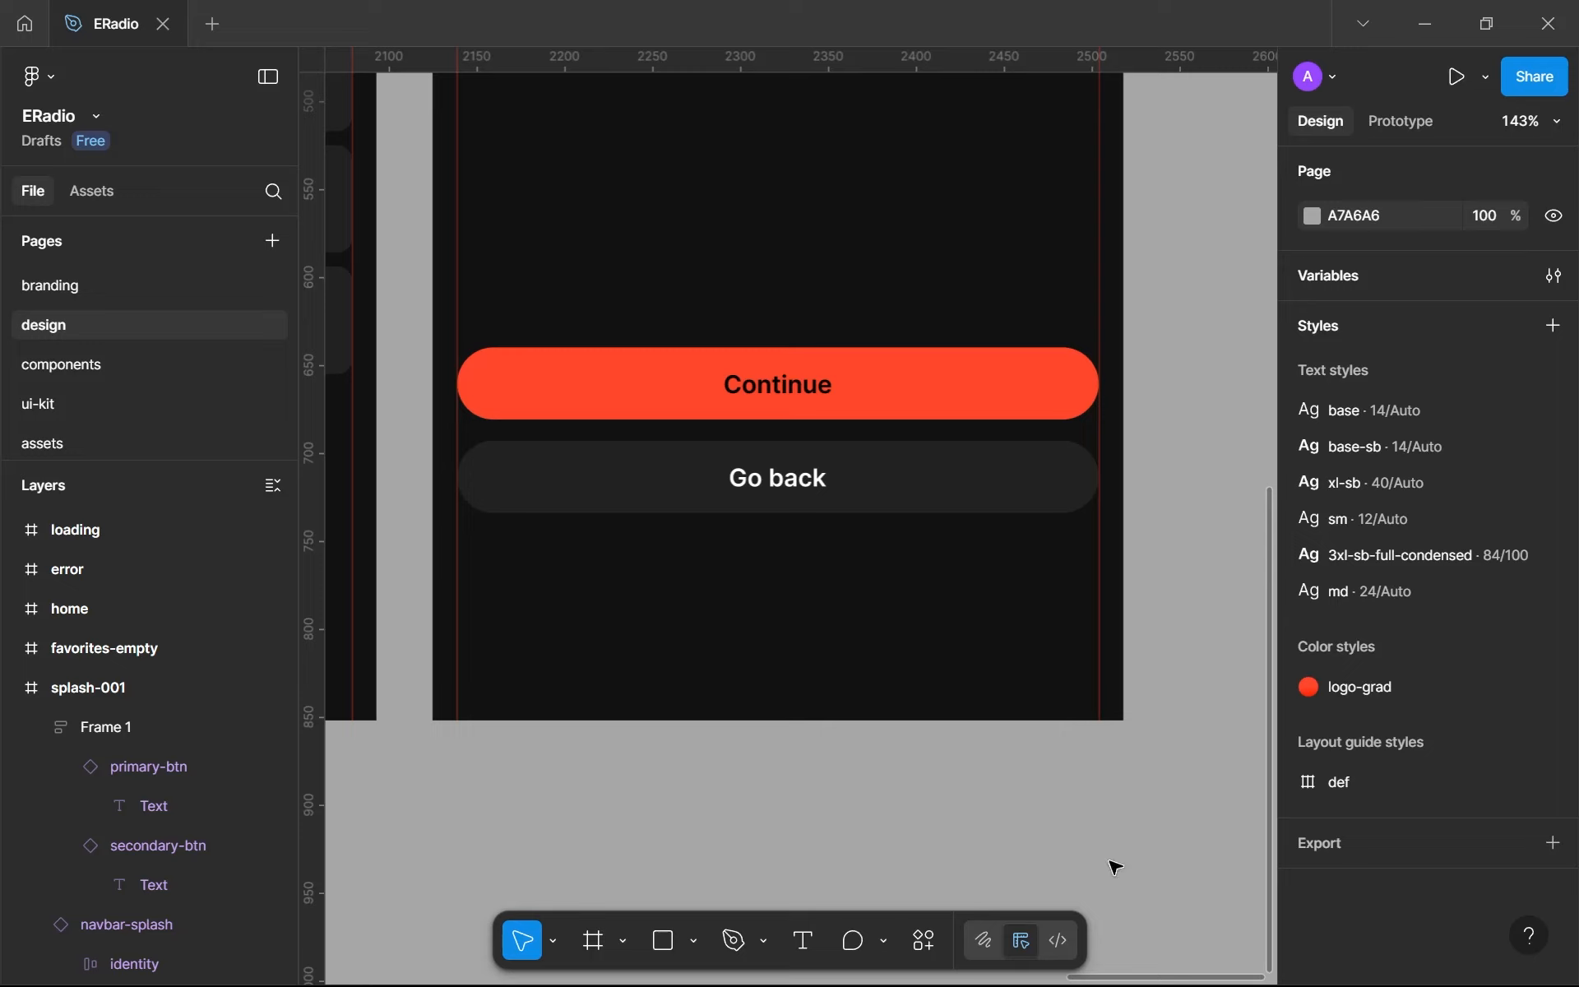
pyautogui.moveTo(888, 619); pyautogui.dragTo(710, 636)
pyautogui.press('o')
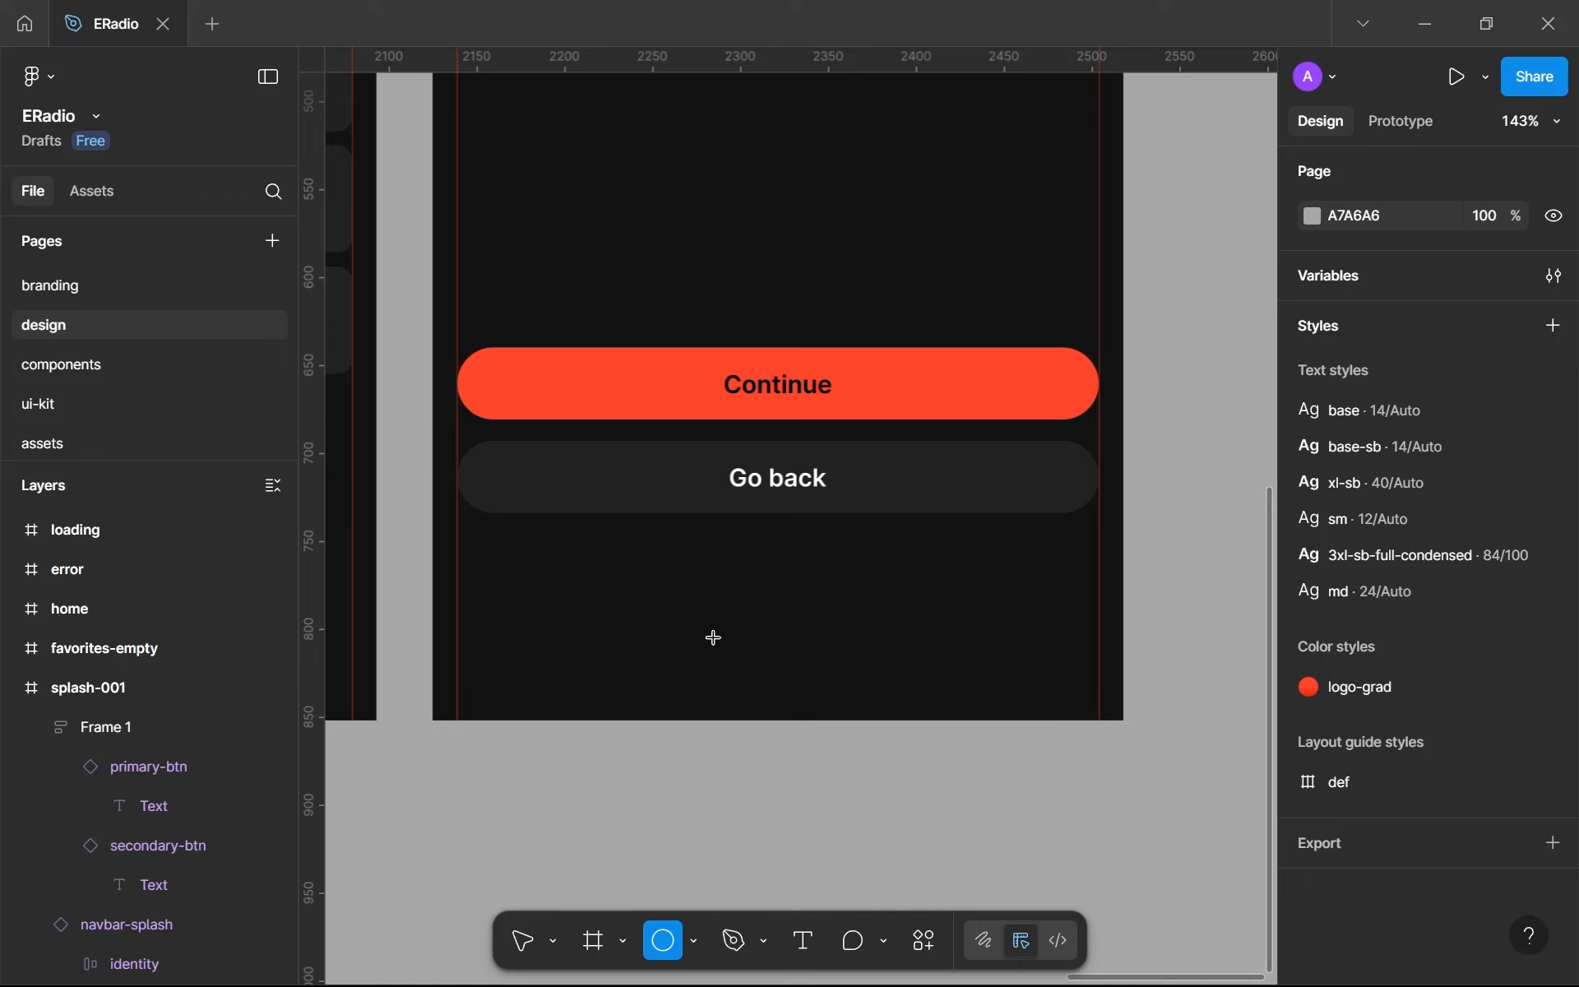
pyautogui.moveTo(705, 639); pyautogui.dragTo(727, 661)
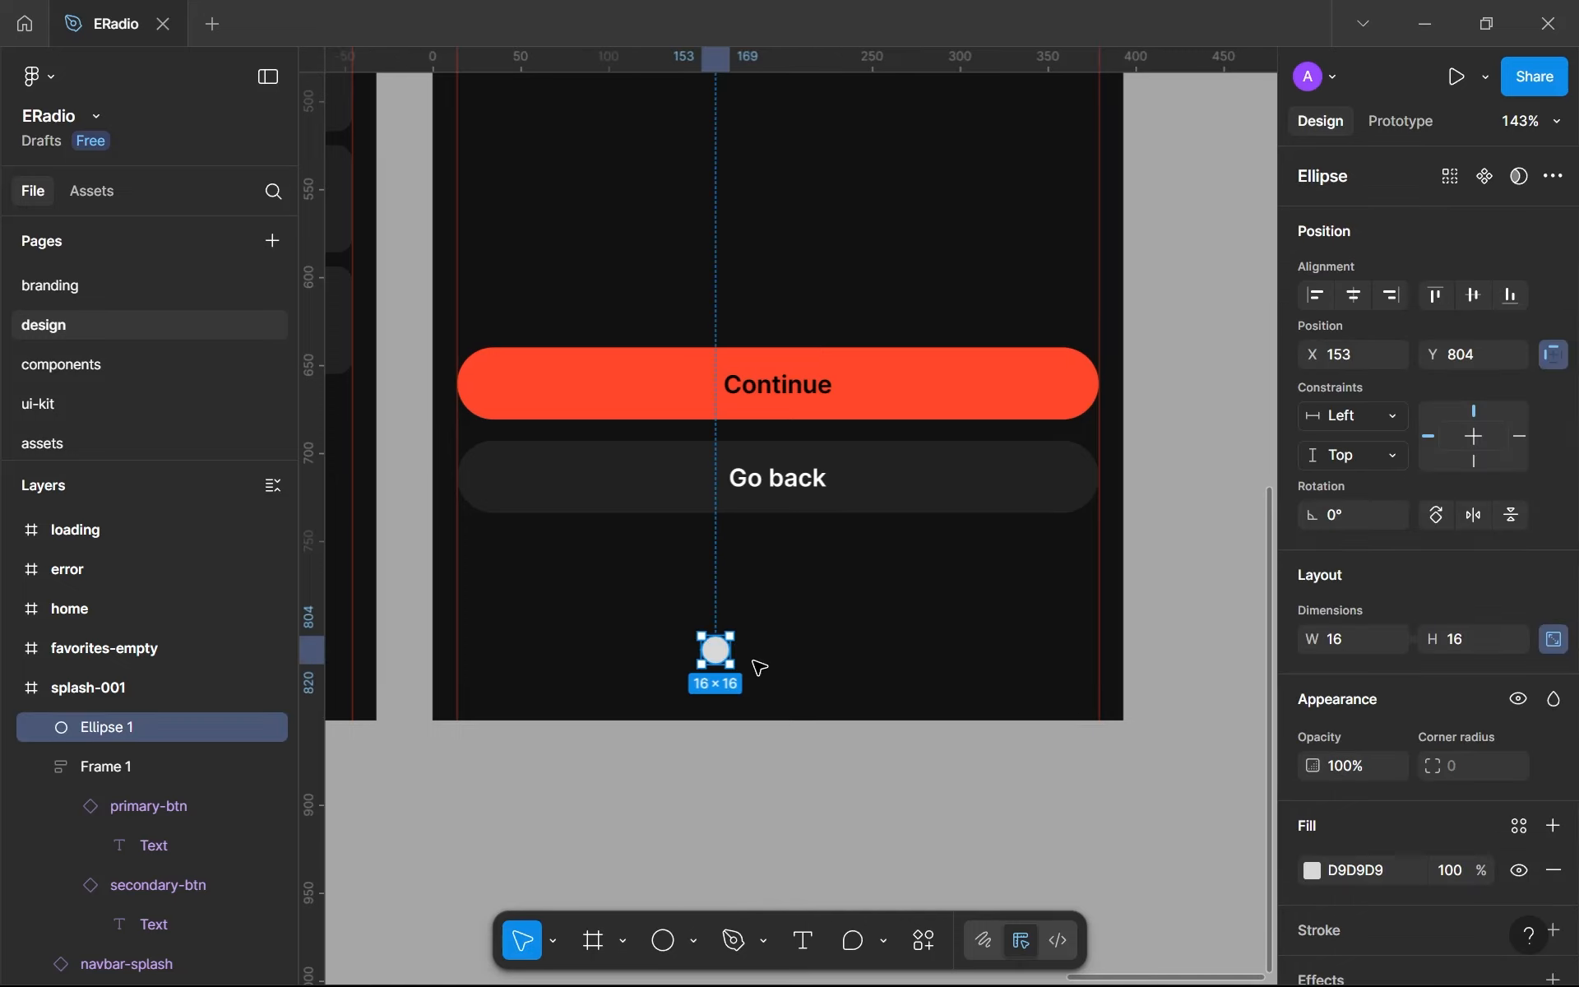
# - Duplicate the circle three times to form a horizontal row of four pagination dots spaced 6 apart
pyautogui.click(670, 655)
pyautogui.scroll(3, 687, 691)
pyautogui.moveTo(751, 620); pyautogui.dragTo(813, 630)
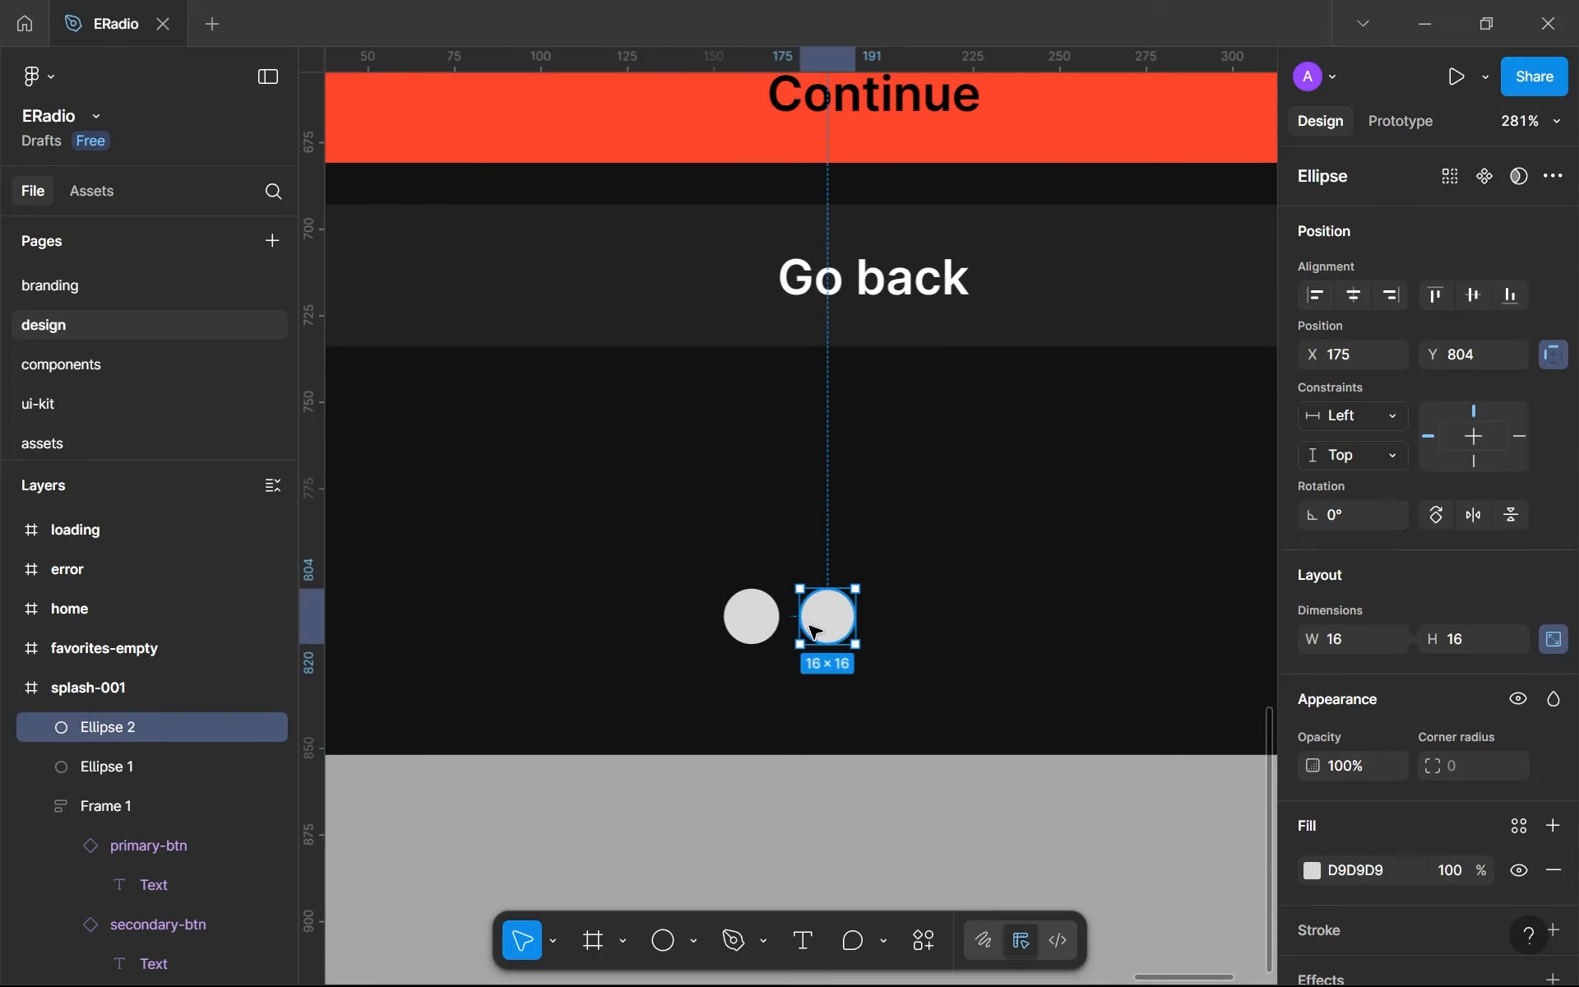
pyautogui.hotkey('ctrl', 'd')
pyautogui.hotkey('ctrl', 'd')
# - Apply the gray-400 library color as the fill of all four circles
pyautogui.moveTo(699, 526); pyautogui.dragTo(763, 599)
pyautogui.moveTo(992, 710); pyautogui.dragTo(1094, 691)
pyautogui.scroll(-3, 1498, 823)
pyautogui.click(1520, 693)
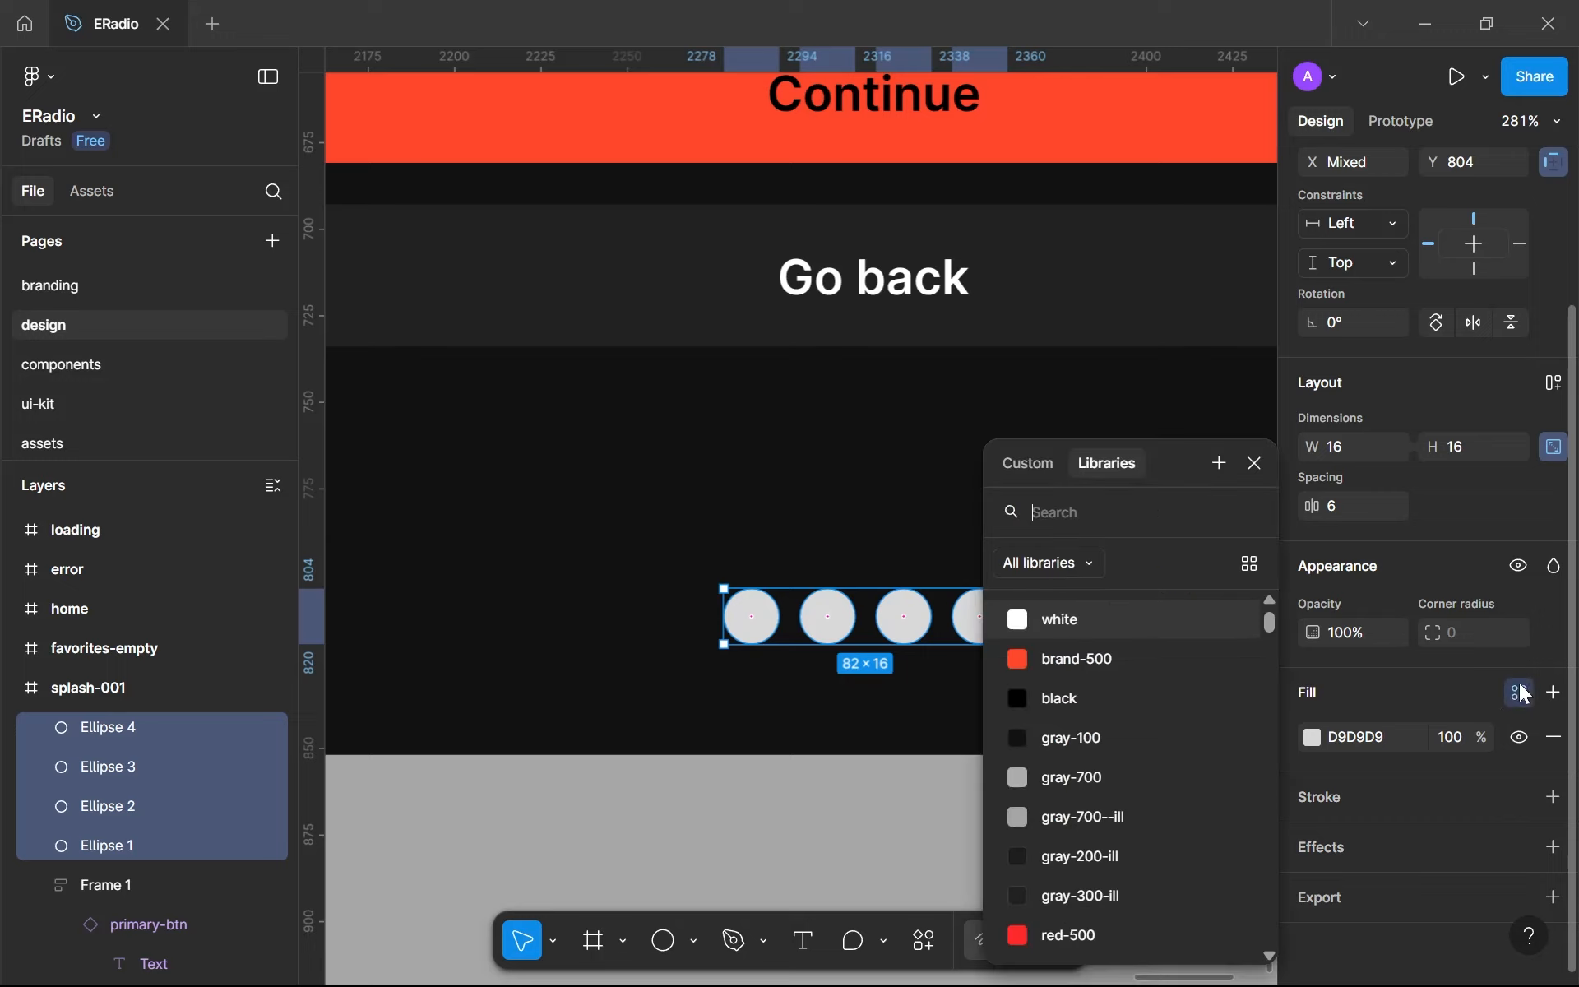
pyautogui.scroll(-3, 1101, 859)
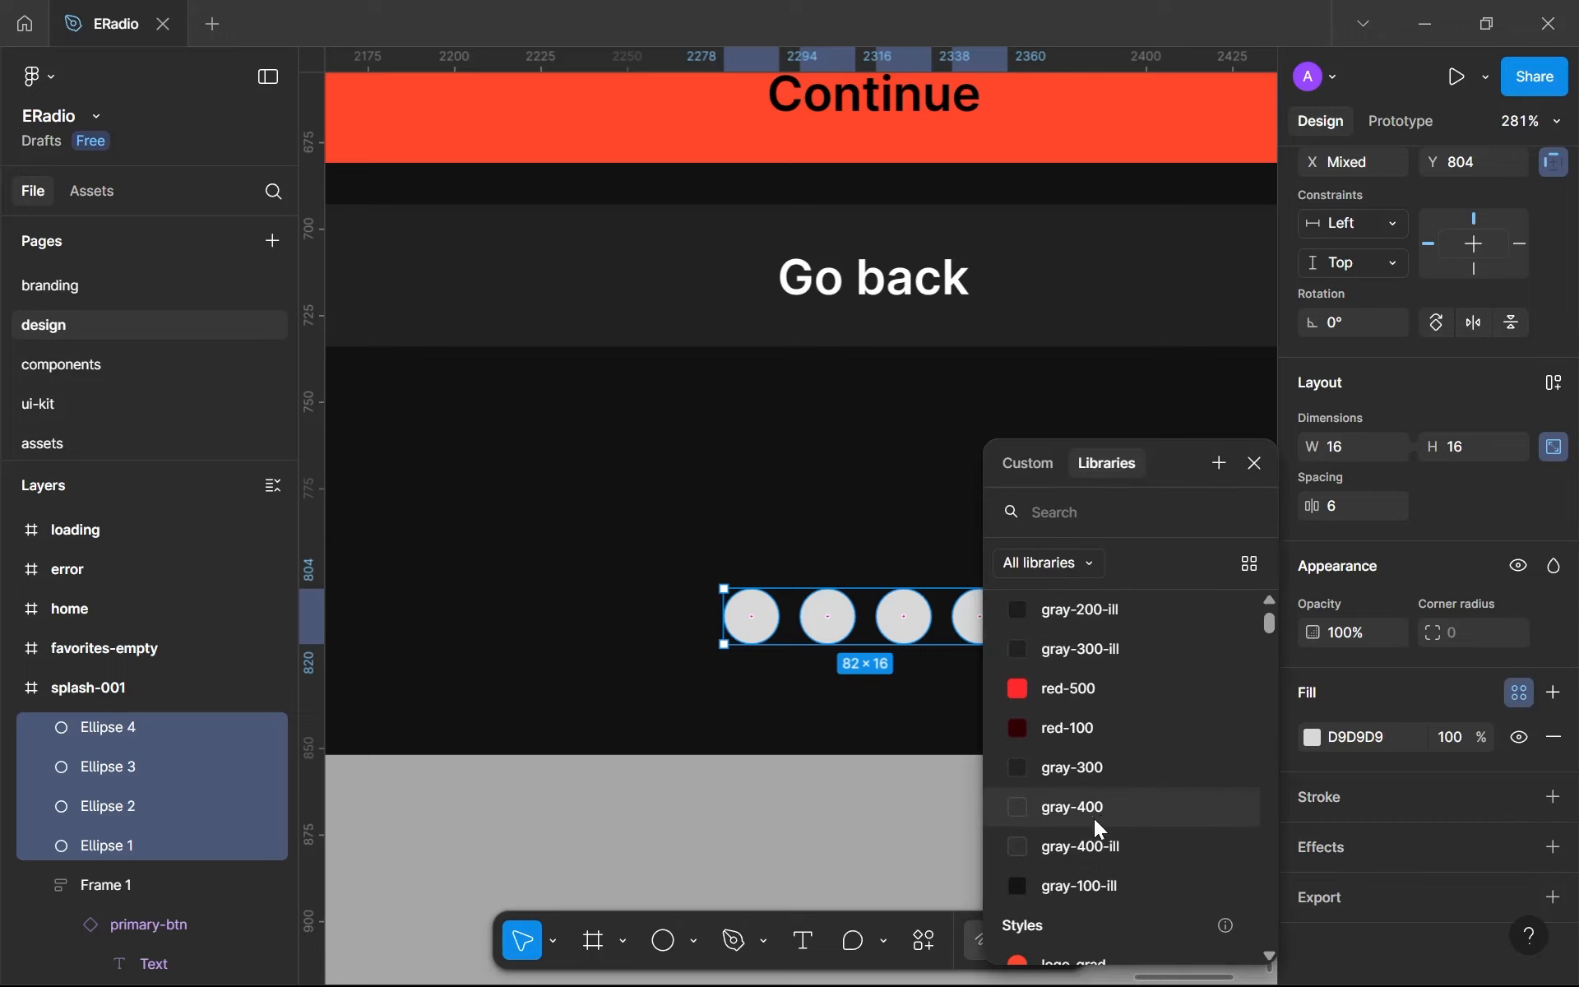
pyautogui.click(1072, 807)
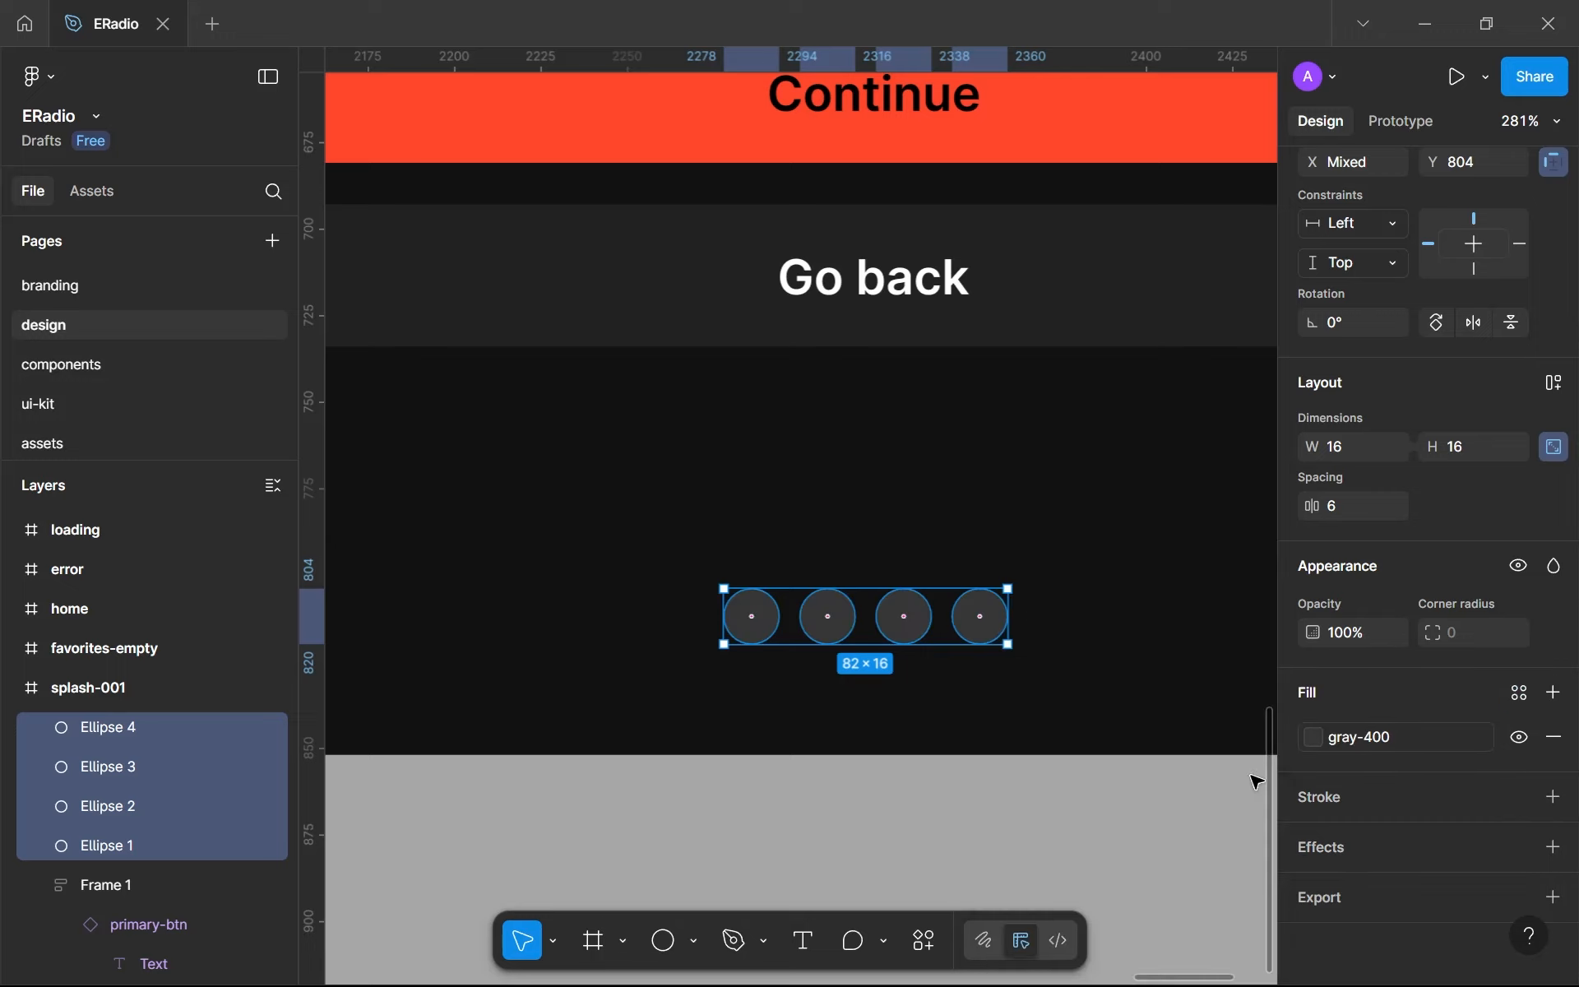
pyautogui.click(1105, 712)
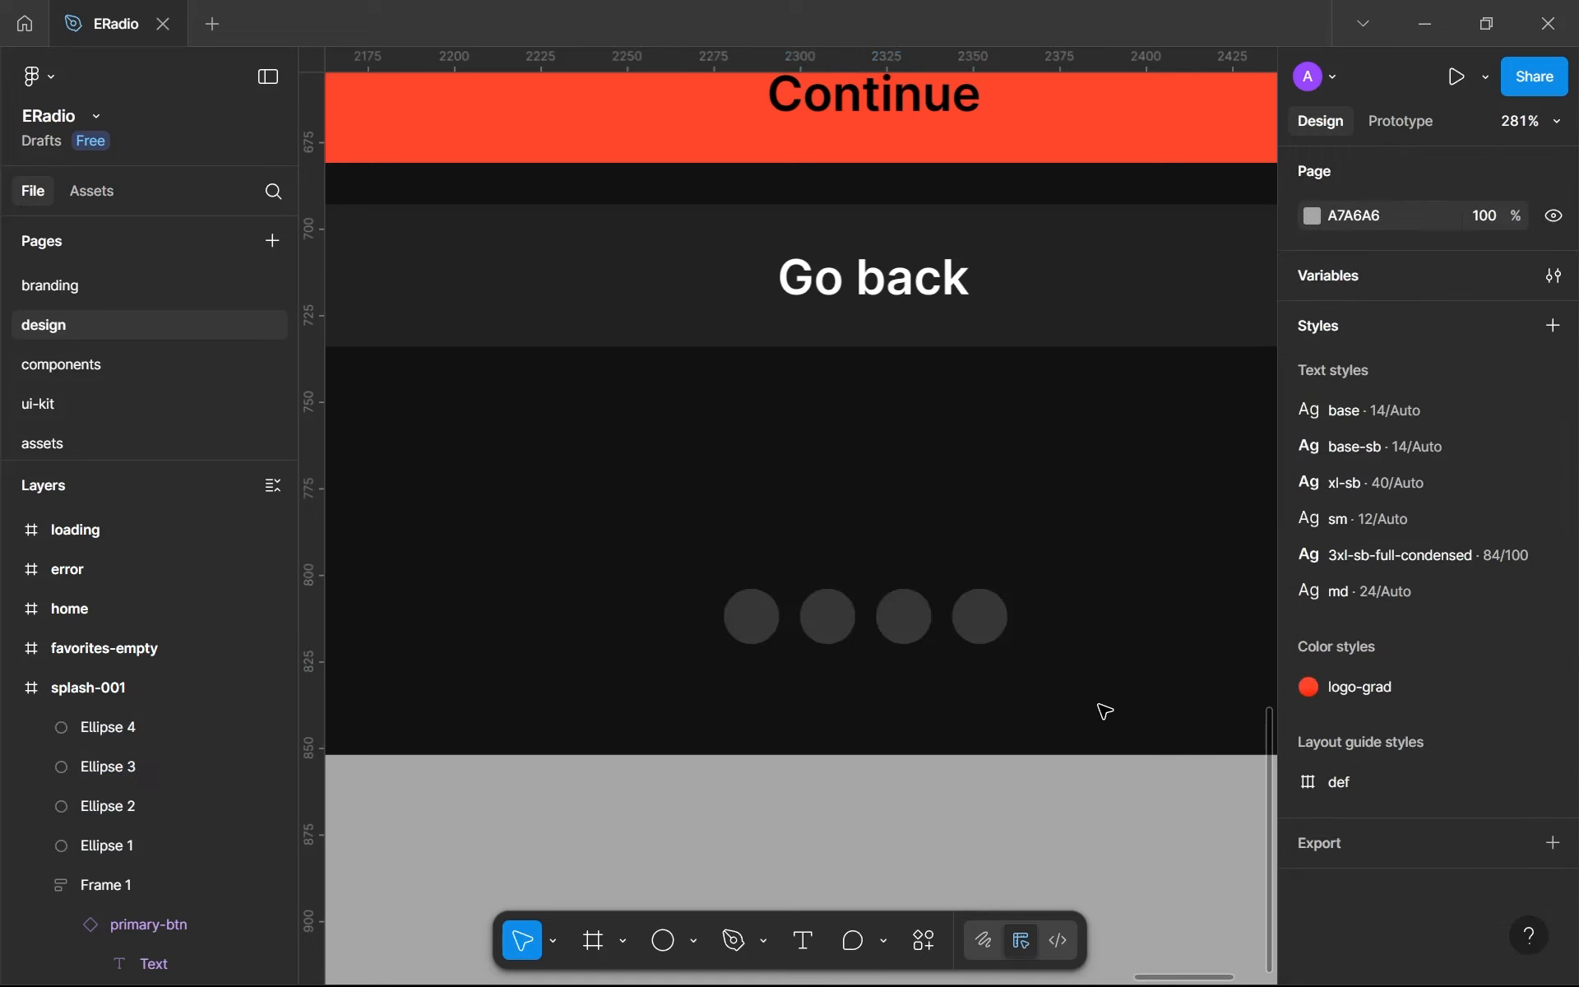
# - Apply the brand-500 library color as the fill of the first pagination dot
pyautogui.scroll(-5, 1105, 711)
pyautogui.click(942, 662)
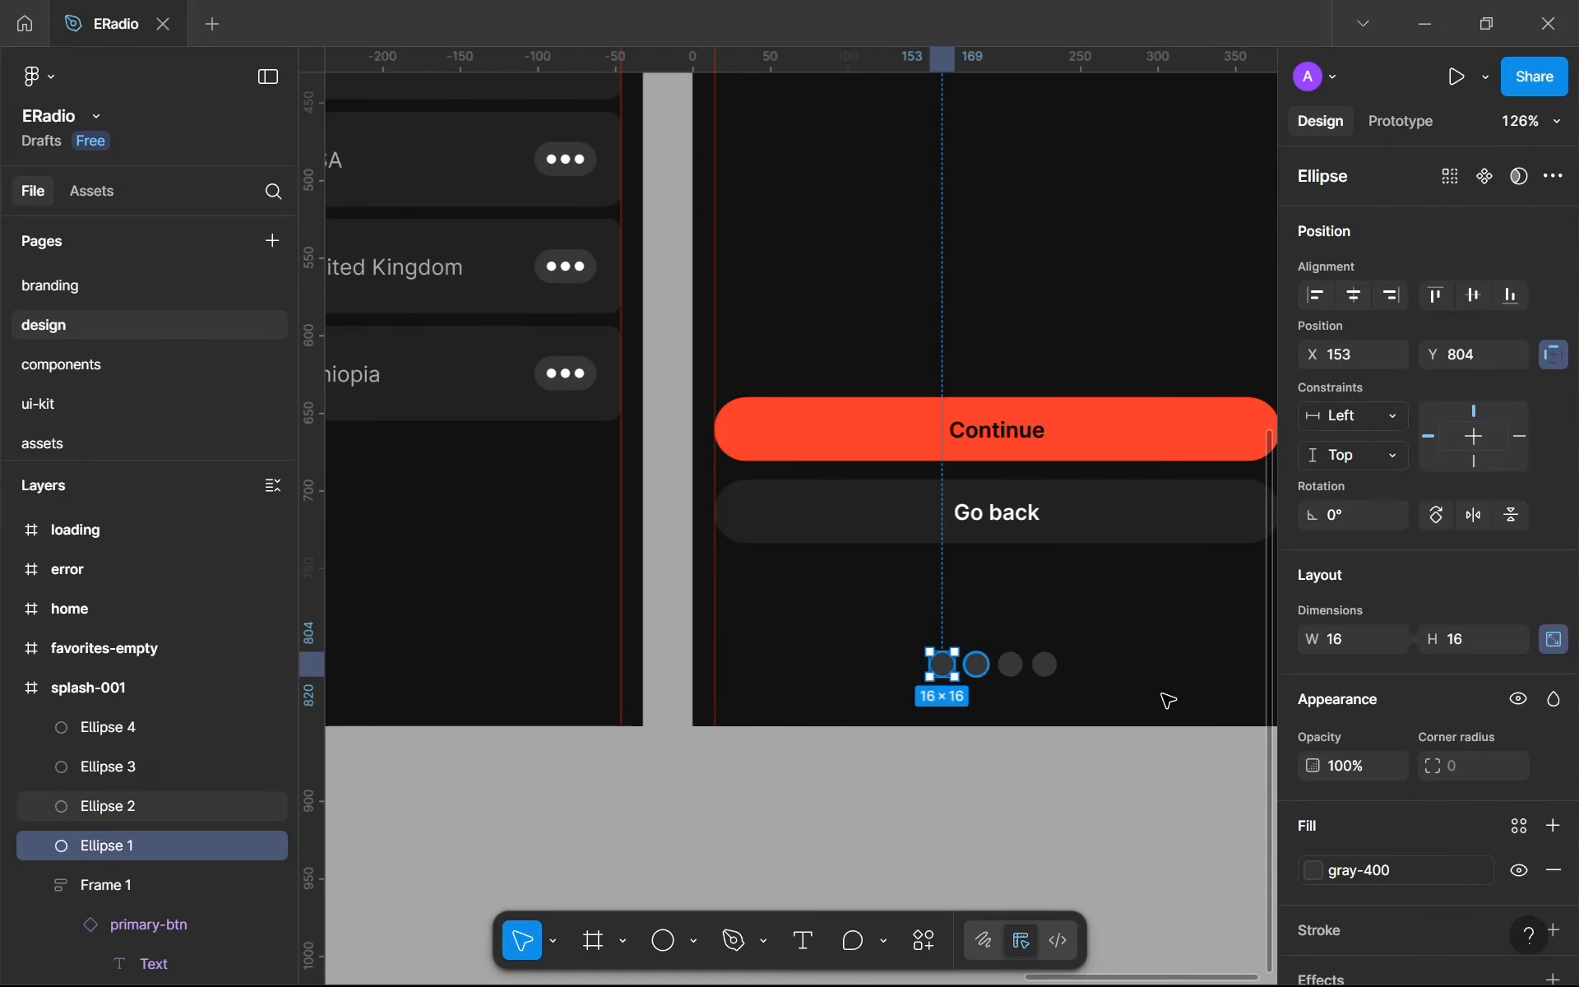
pyautogui.scroll(-2, 1310, 737)
pyautogui.click(1357, 739)
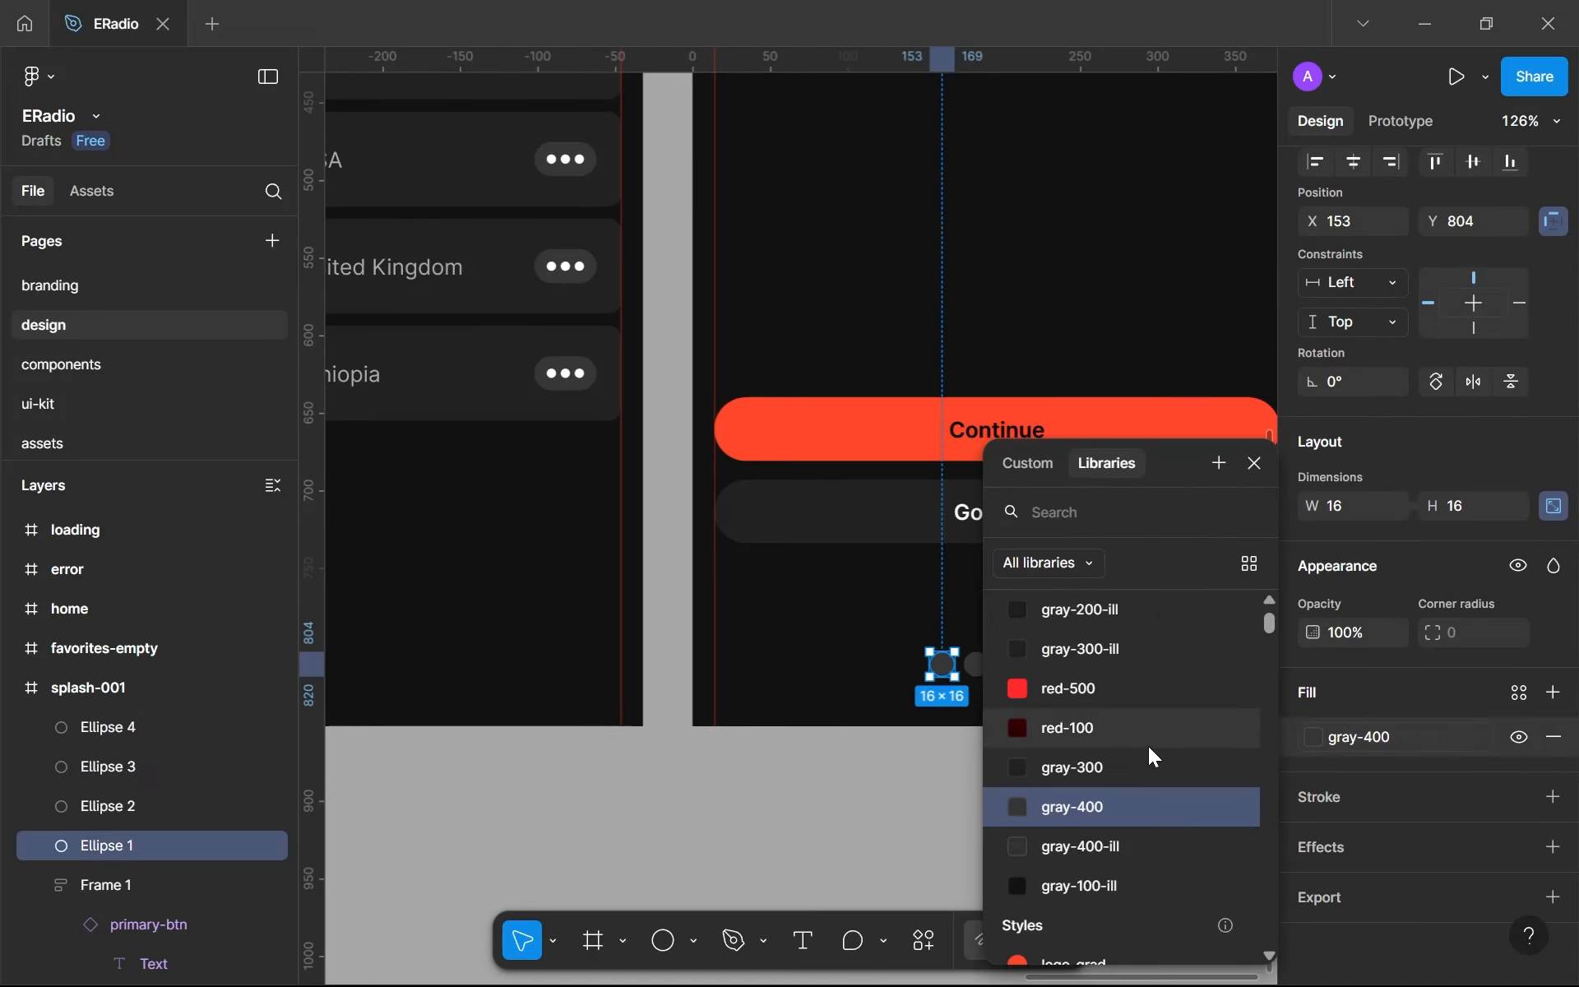
pyautogui.scroll(5, 1099, 718)
pyautogui.click(1098, 658)
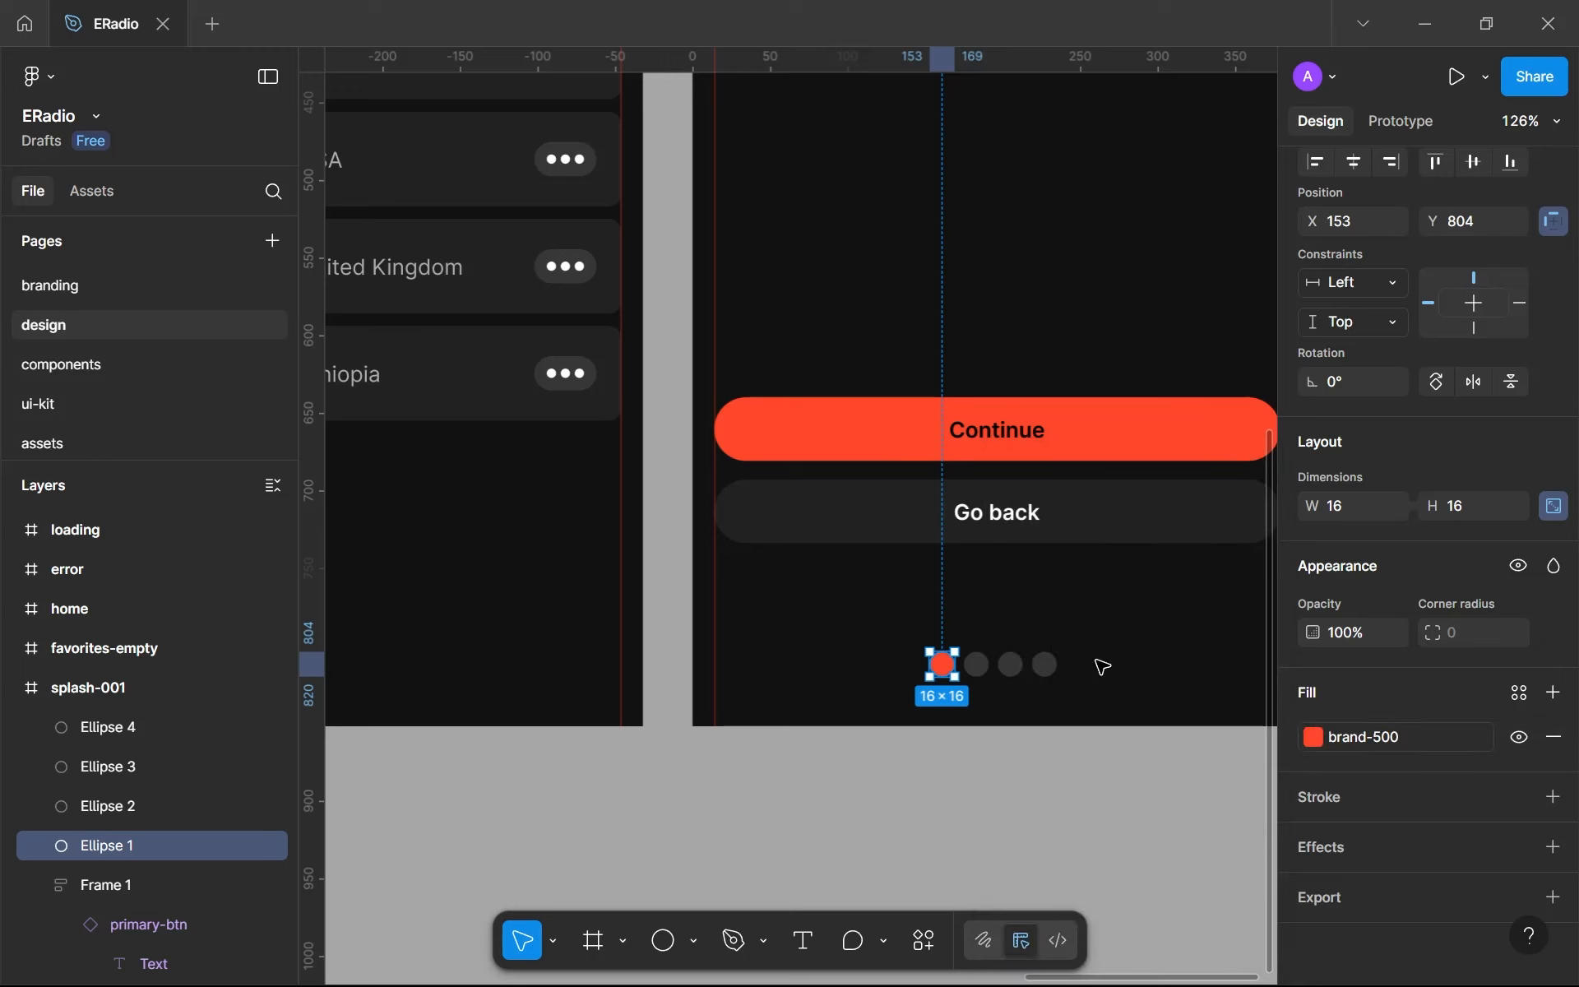
pyautogui.click(1102, 696)
# - Resize all four pagination dots to 12 × 12
pyautogui.scroll(-4, 1136, 656)
pyautogui.moveTo(1089, 444); pyautogui.dragTo(927, 669)
pyautogui.scroll(-1, 1085, 782)
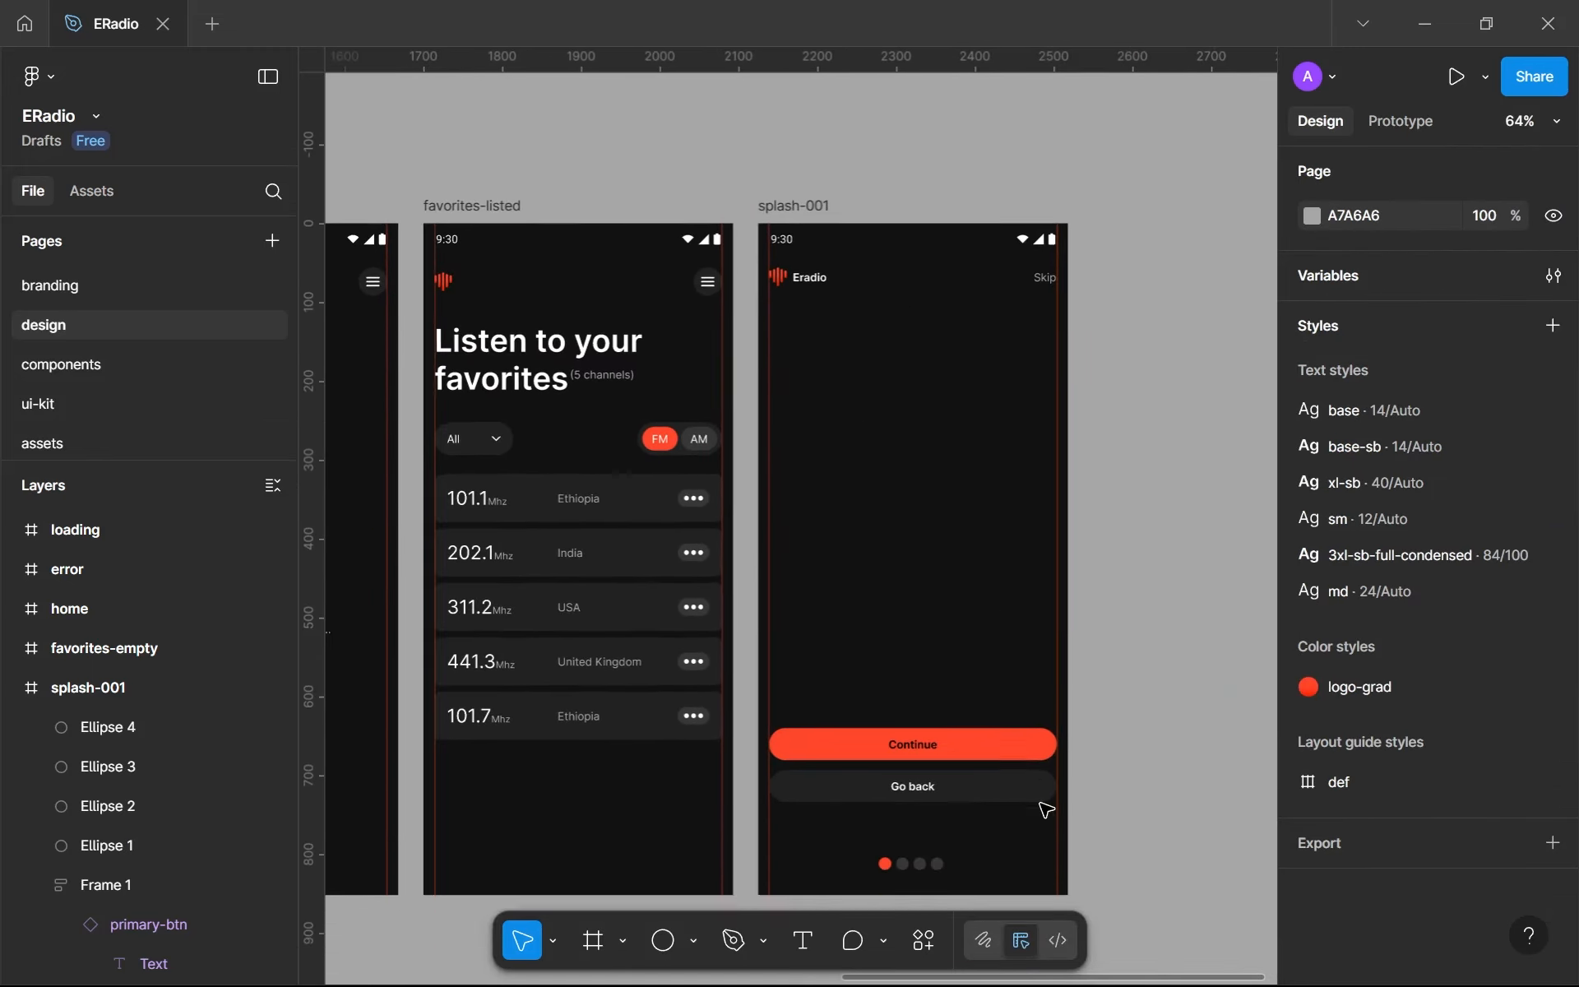
pyautogui.scroll(-2, 1044, 807)
pyautogui.click(964, 794)
pyautogui.scroll(6, 964, 794)
pyautogui.moveTo(938, 778); pyautogui.dragTo(517, 649)
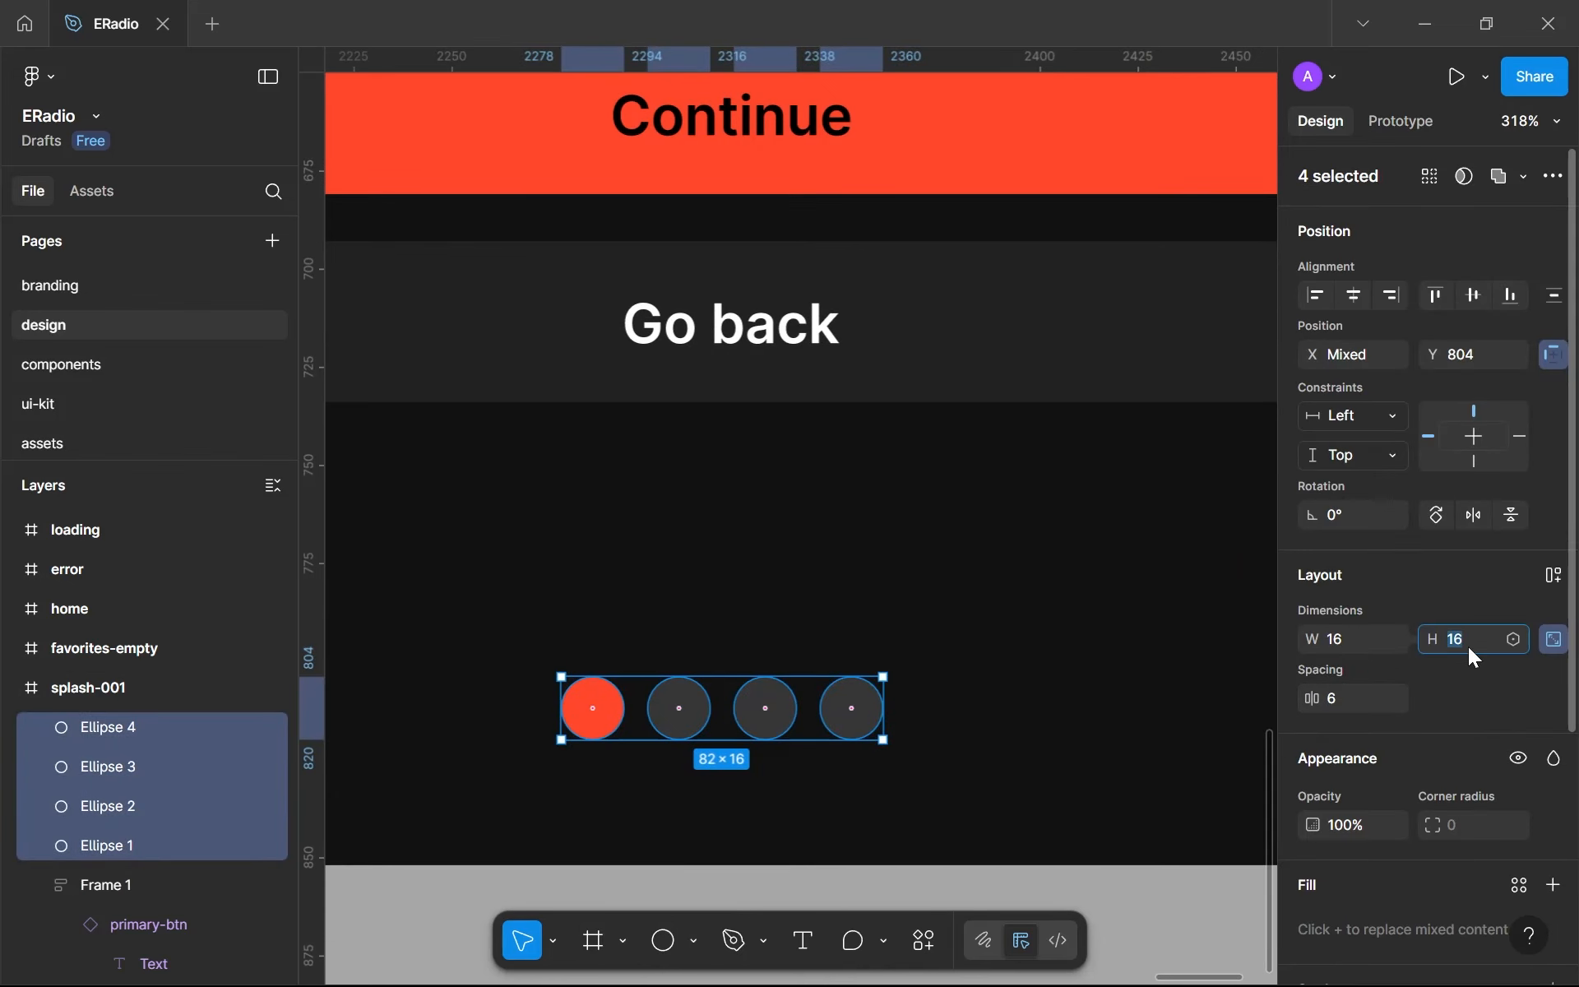
pyautogui.write('13')
pyautogui.press('Return')
pyautogui.press('Down')
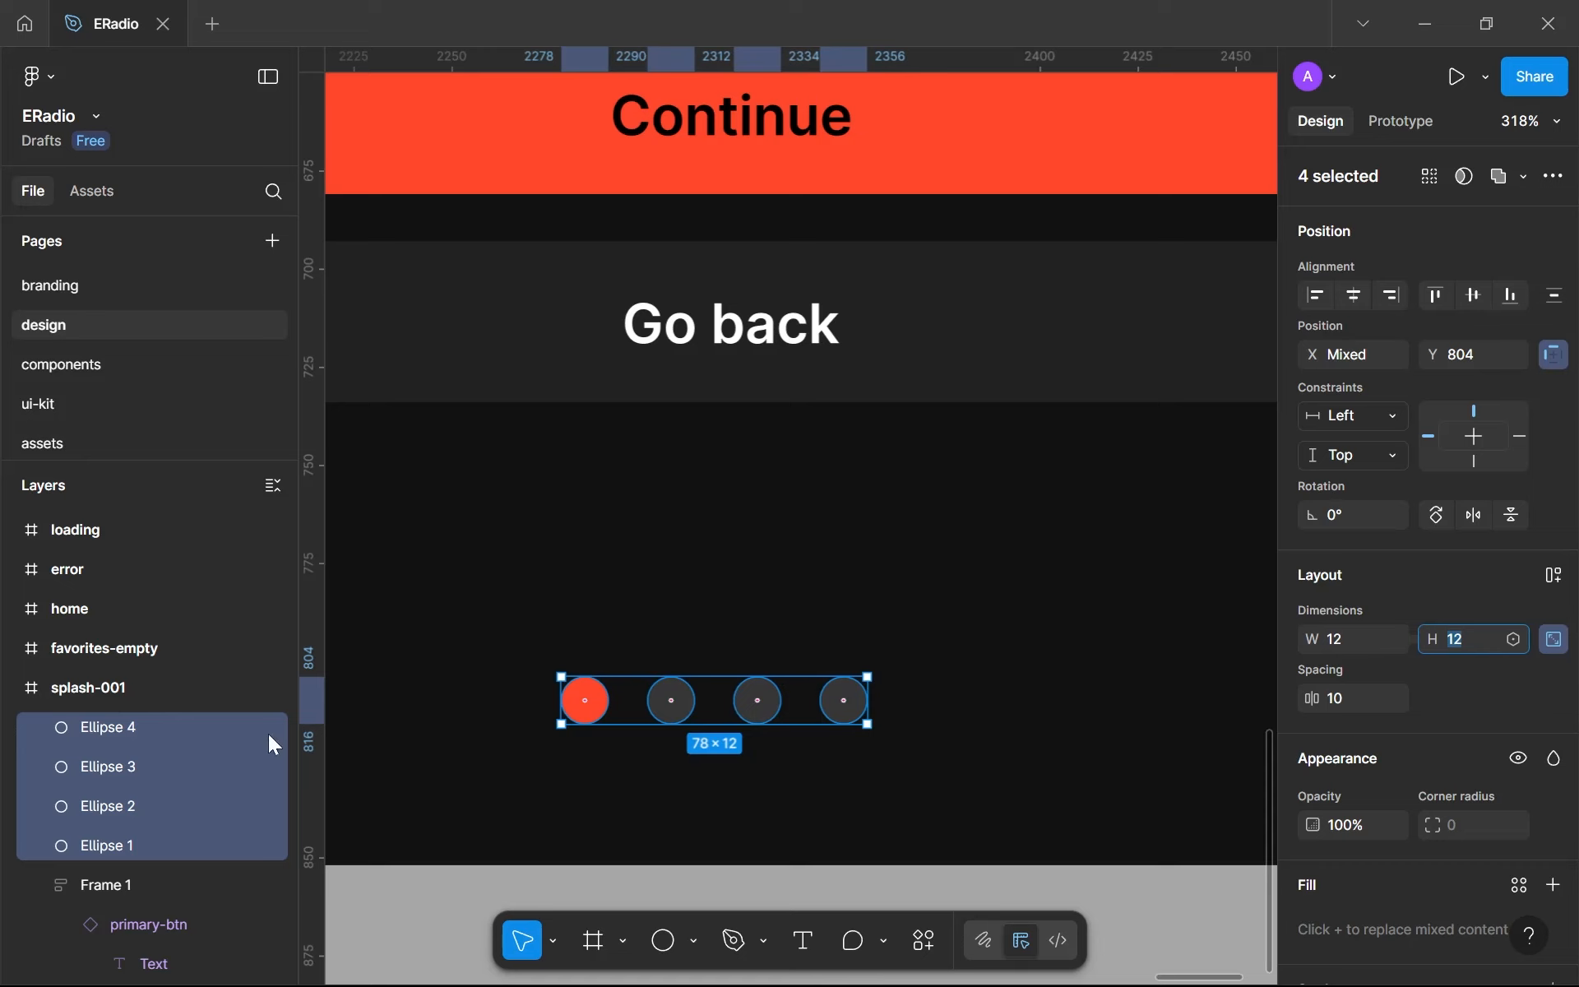
# - Rename the frame holding the Continue and Go back buttons as ctas
pyautogui.click(157, 727)
pyautogui.doubleClick(134, 883)
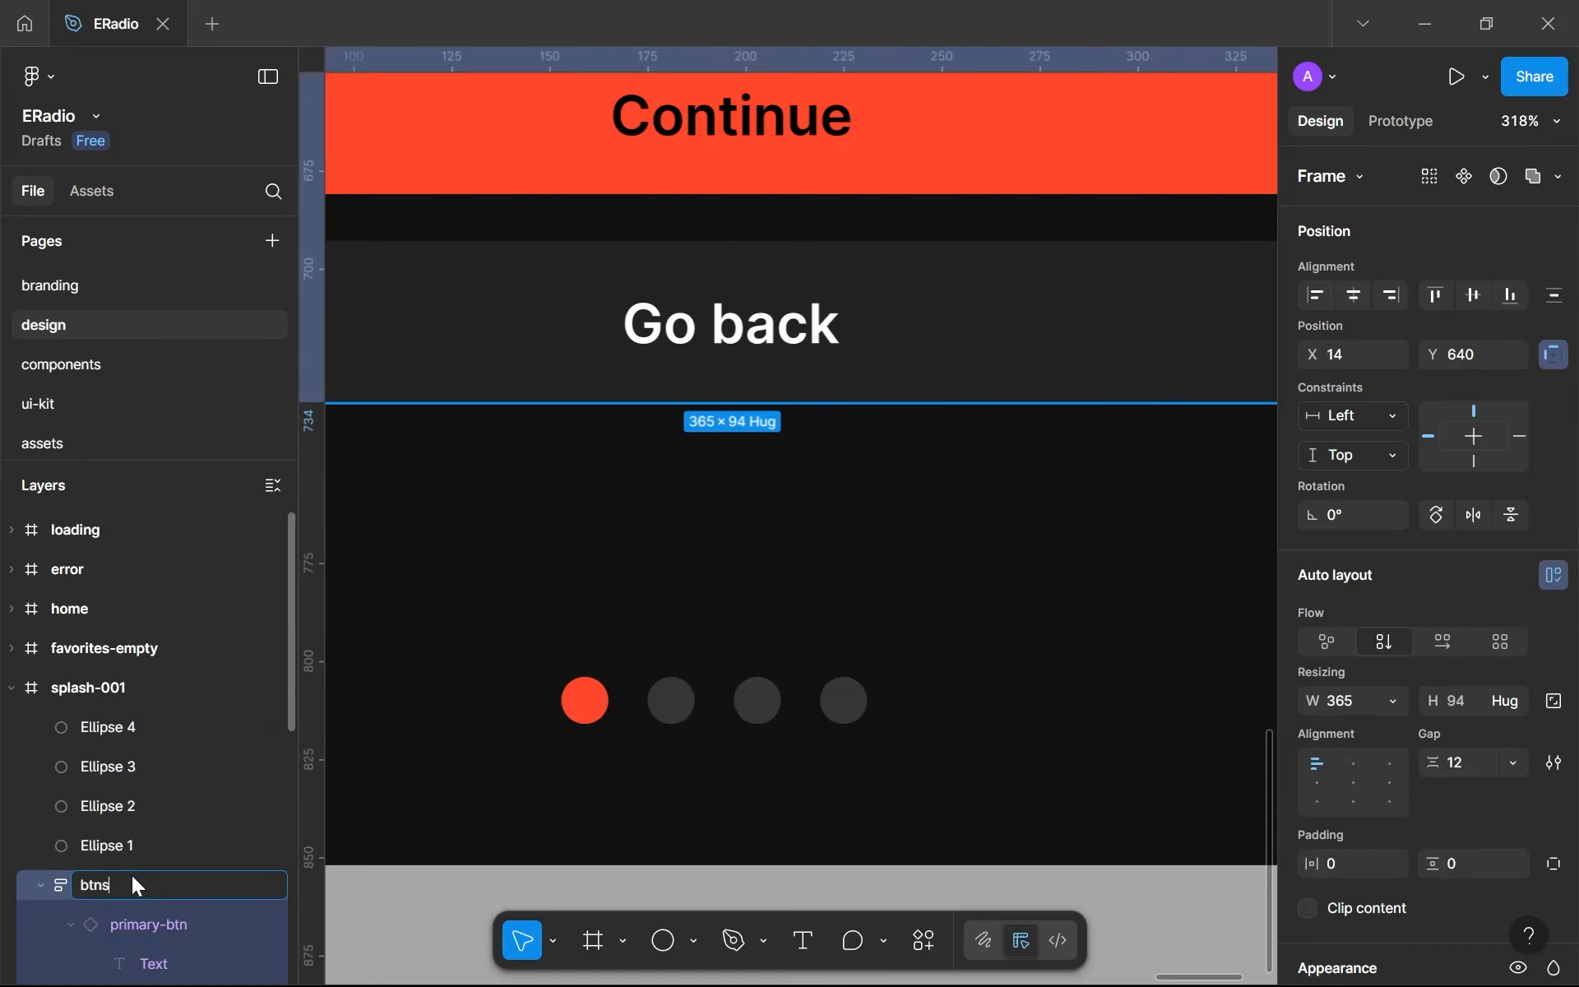
pyautogui.write('ctas')
pyautogui.press('Return')
# - Rename the four ellipse layers in splash-001 as page
pyautogui.click(112, 834)
pyautogui.doubleClick(111, 832)
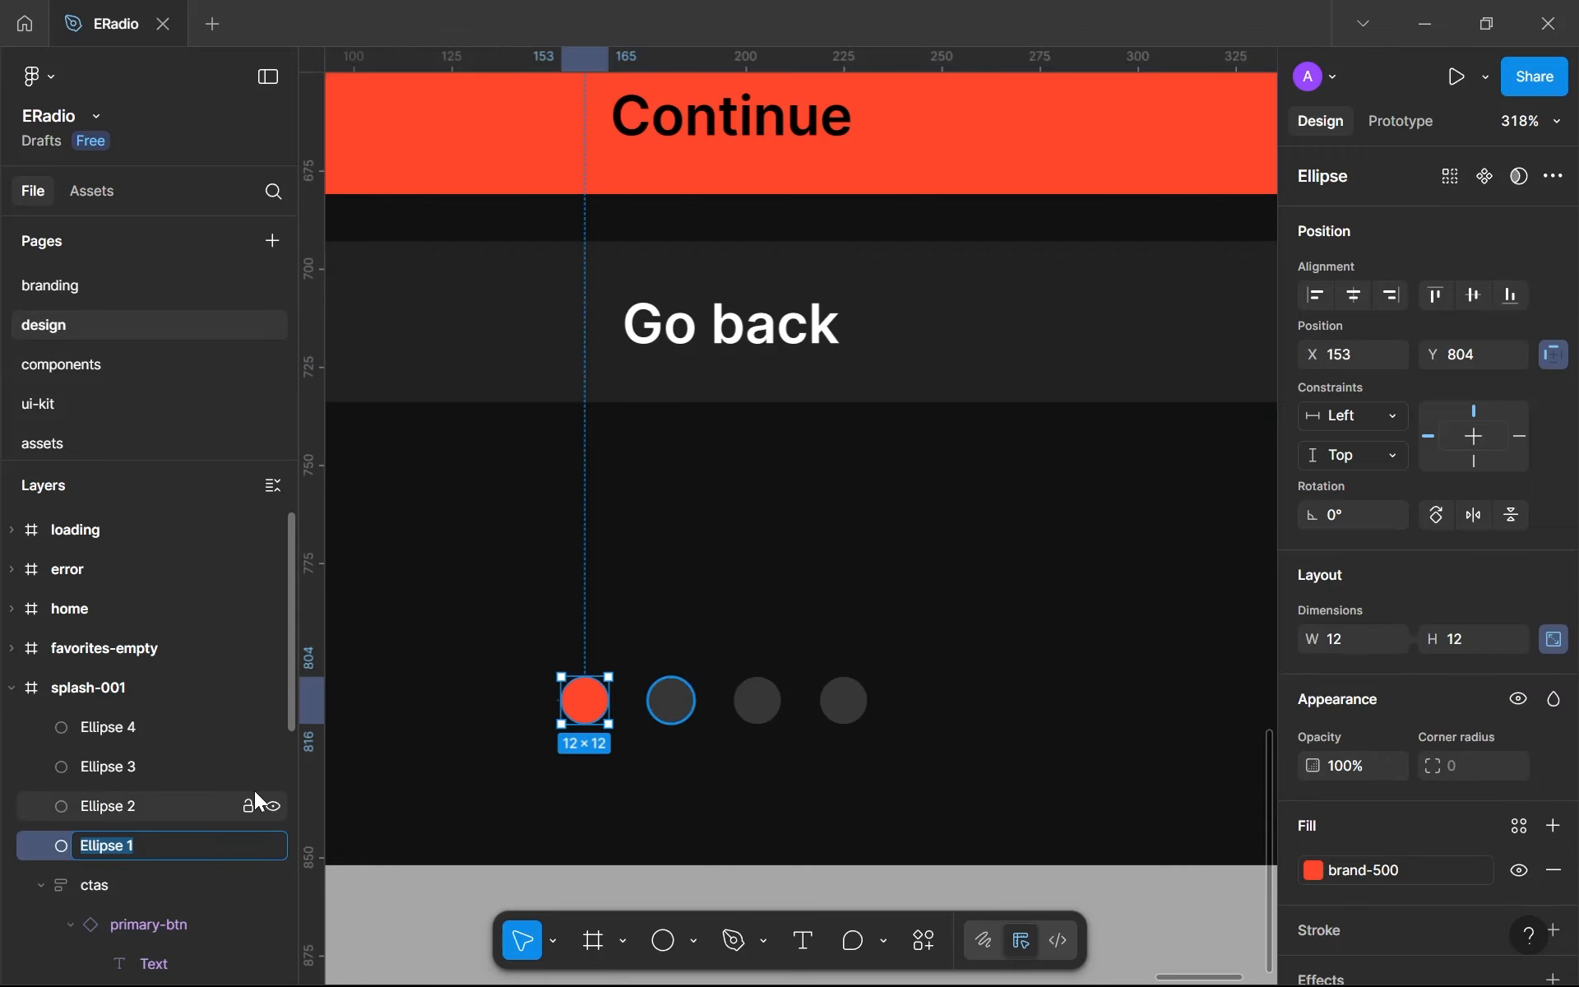
pyautogui.write('p')
pyautogui.press('BackSpace')
pyautogui.write('pad')
pyautogui.press('BackSpace')
pyautogui.write('ge')
pyautogui.hotkey('ctrl', 'a')
pyautogui.hotkey('ctrl', 'c')
pyautogui.press('Return')
pyautogui.doubleClick(122, 798)
pyautogui.hotkey('ctrl', 'v')
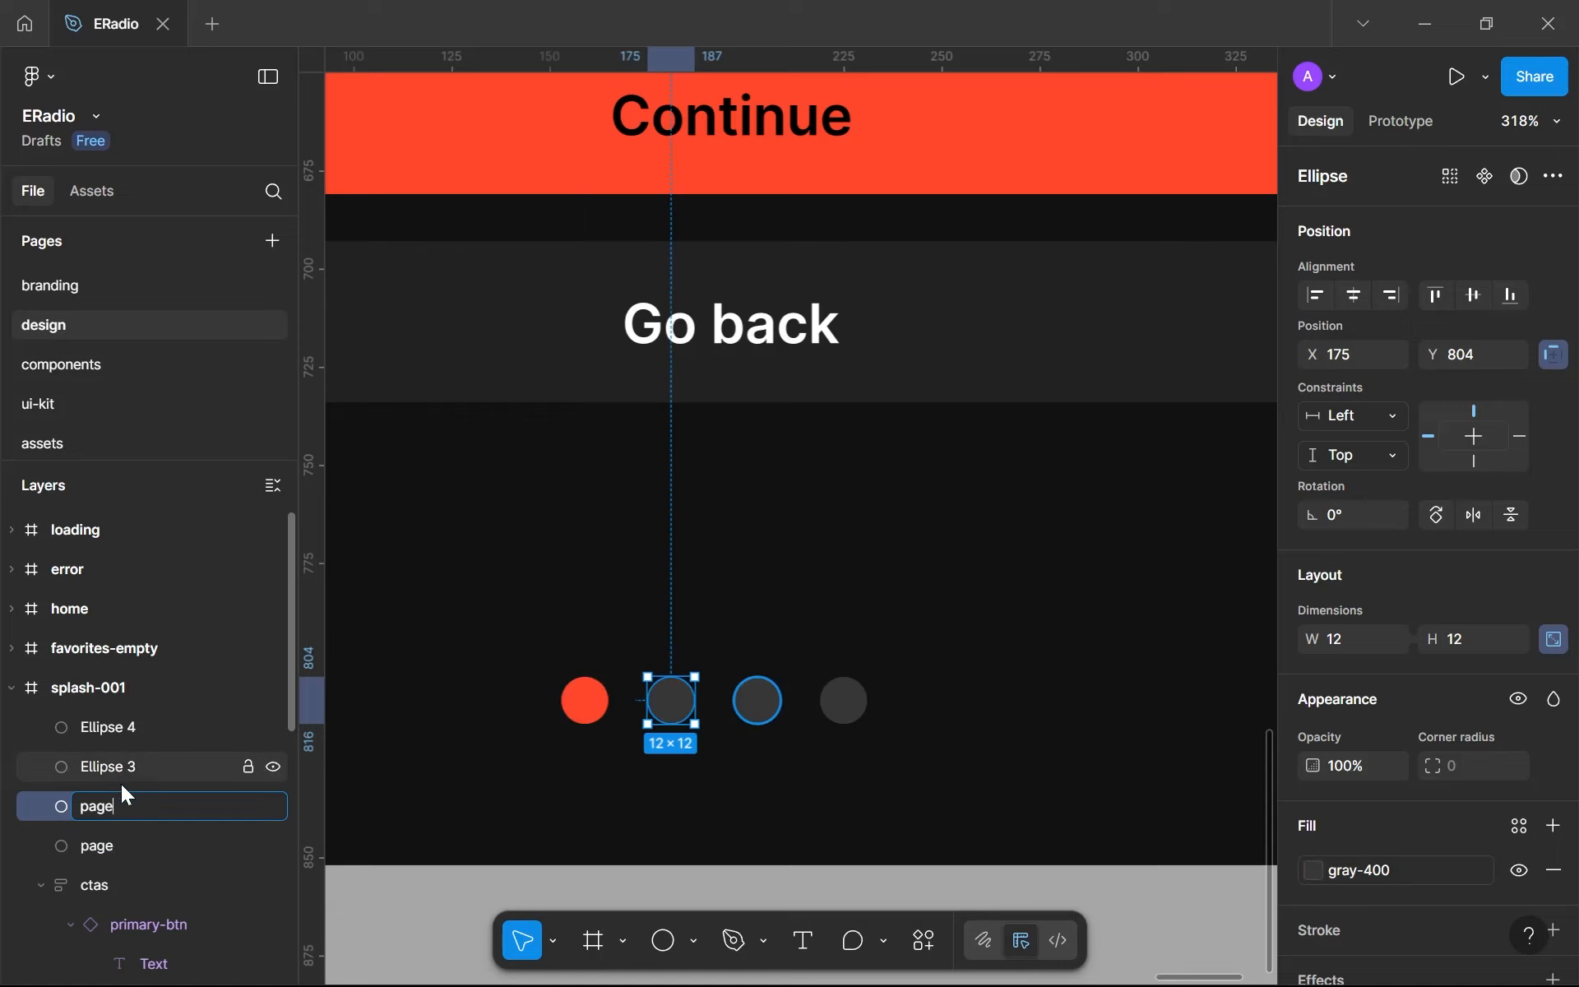
pyautogui.click(121, 773)
pyautogui.doubleClick(121, 774)
pyautogui.hotkey('ctrl', 'v')
pyautogui.doubleClick(105, 732)
pyautogui.hotkey('ctrl', 'v')
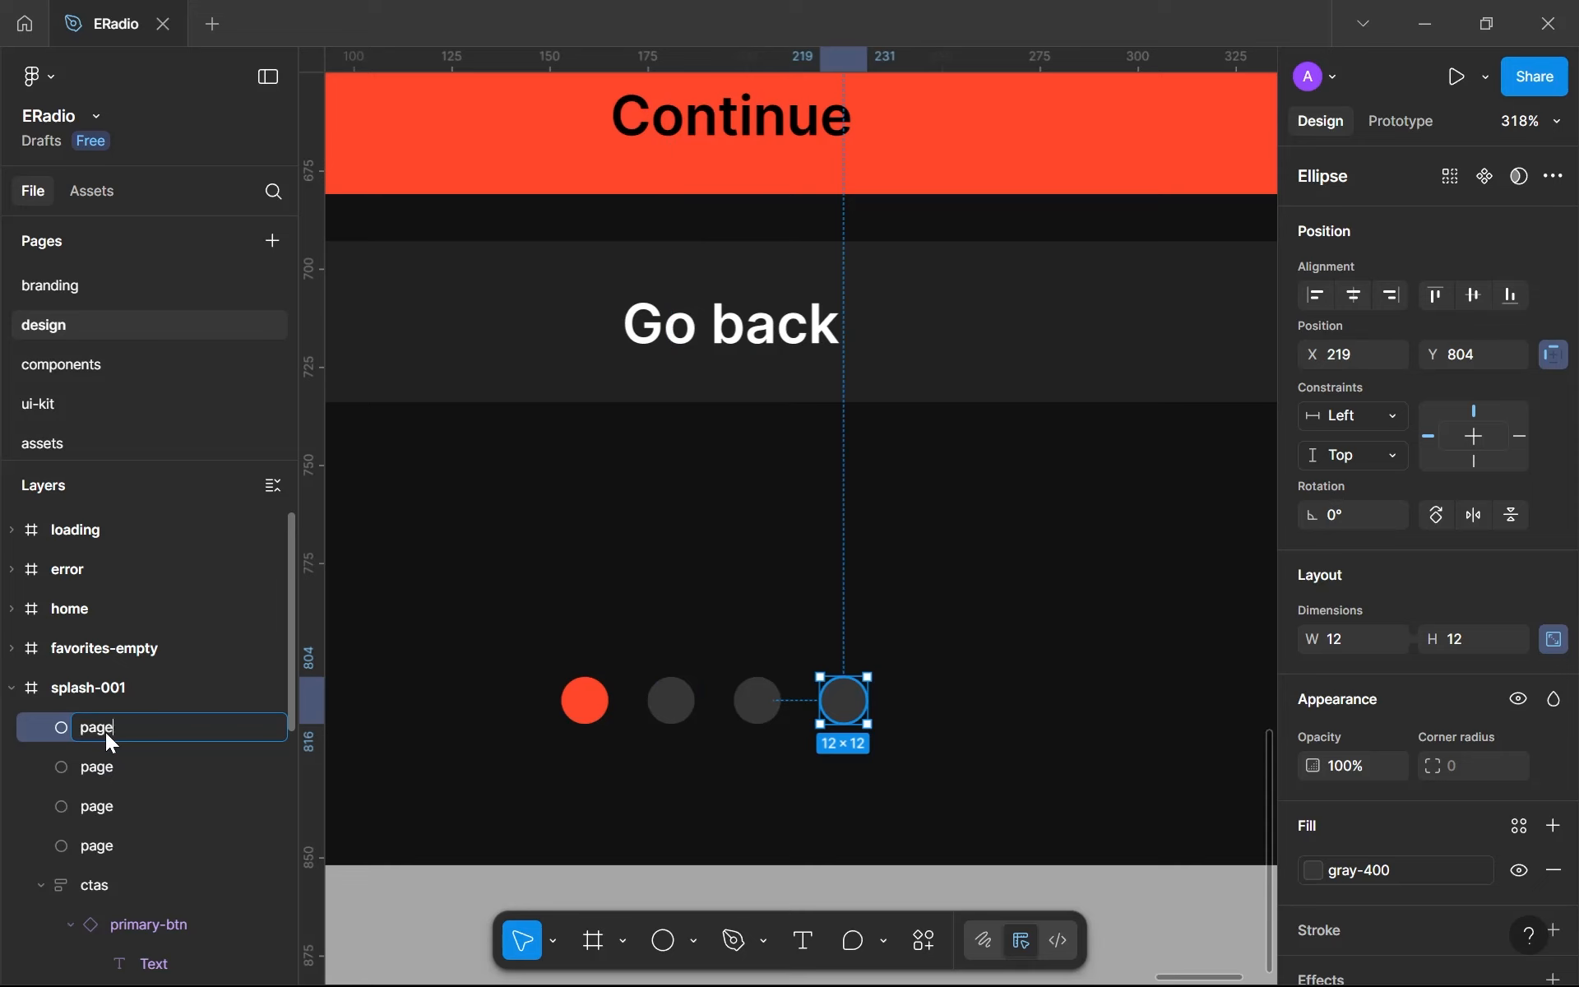
# - Wrap the four page dots in a horizontal auto layout frame with a gap of 6
pyautogui.click(773, 804)
pyautogui.moveTo(874, 804); pyautogui.dragTo(444, 643)
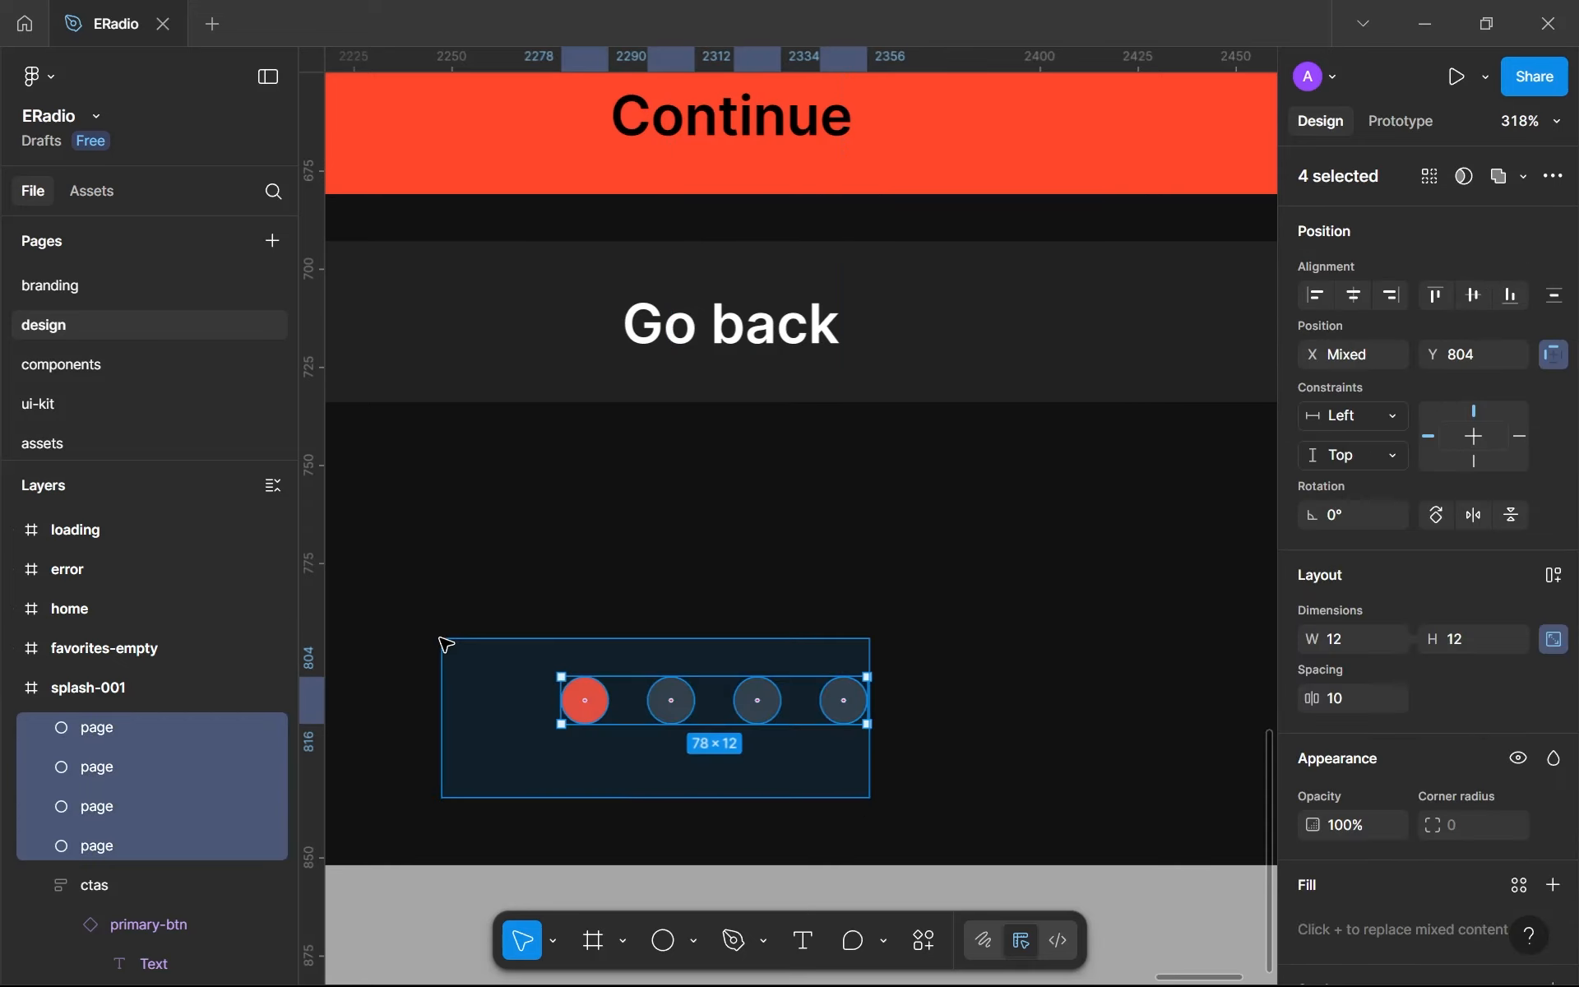
pyautogui.hotkey('shift', 'a')
pyautogui.click(1464, 758)
pyautogui.write('6')
pyautogui.press('Return')
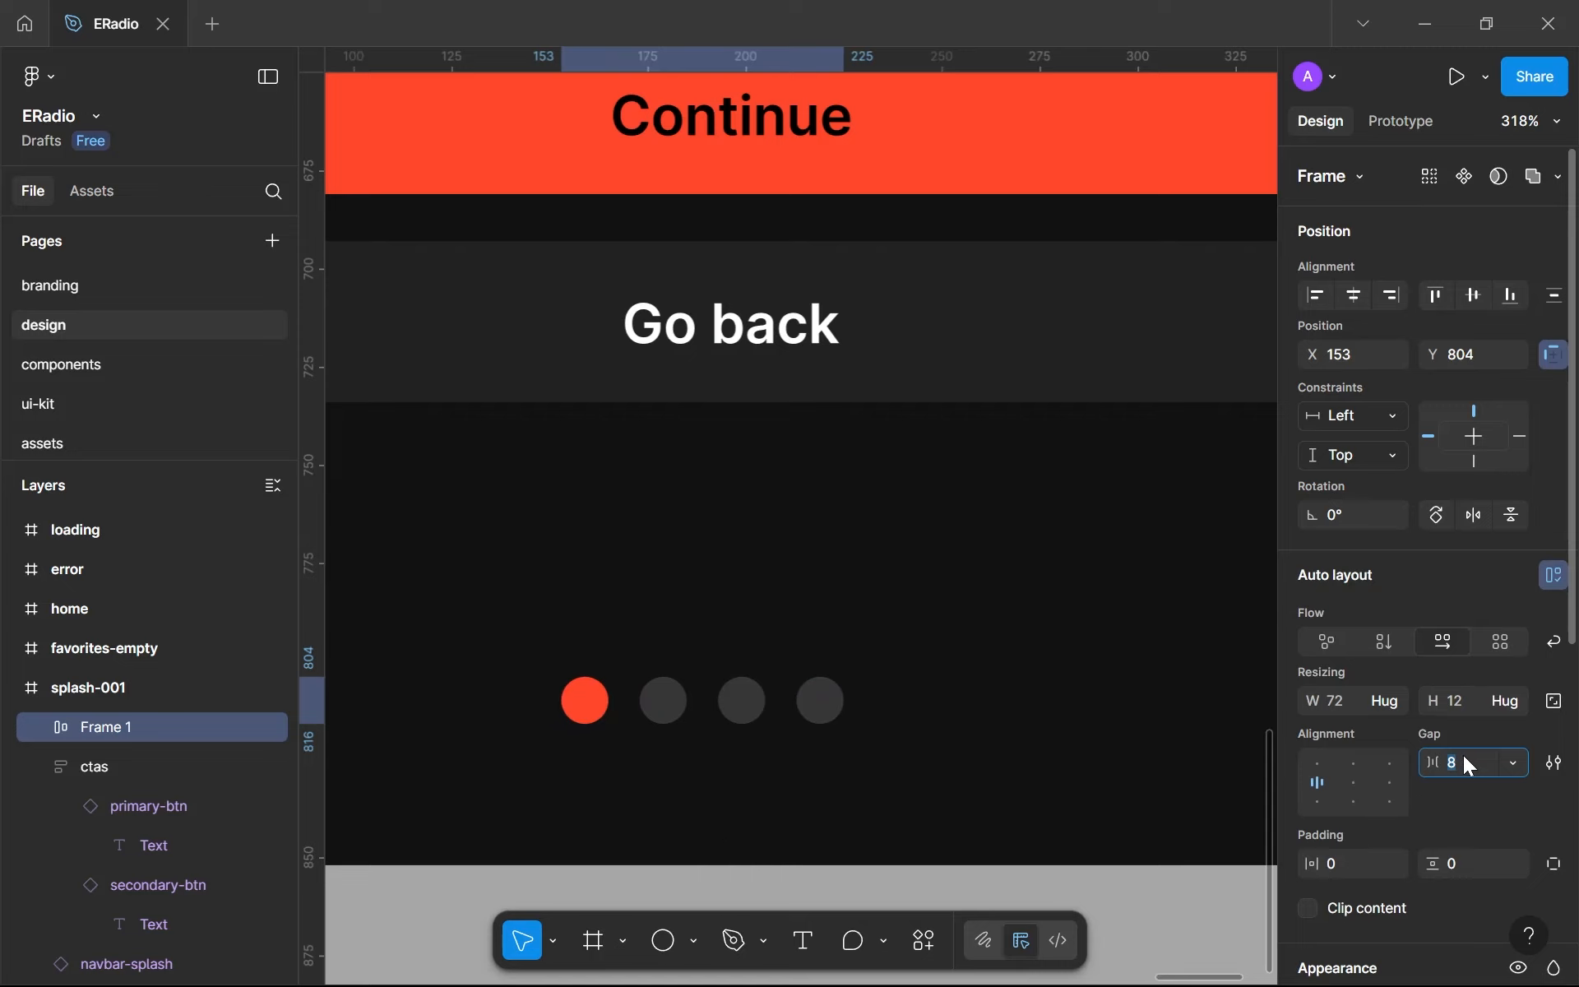
pyautogui.press('Down')
pyautogui.press('Down')
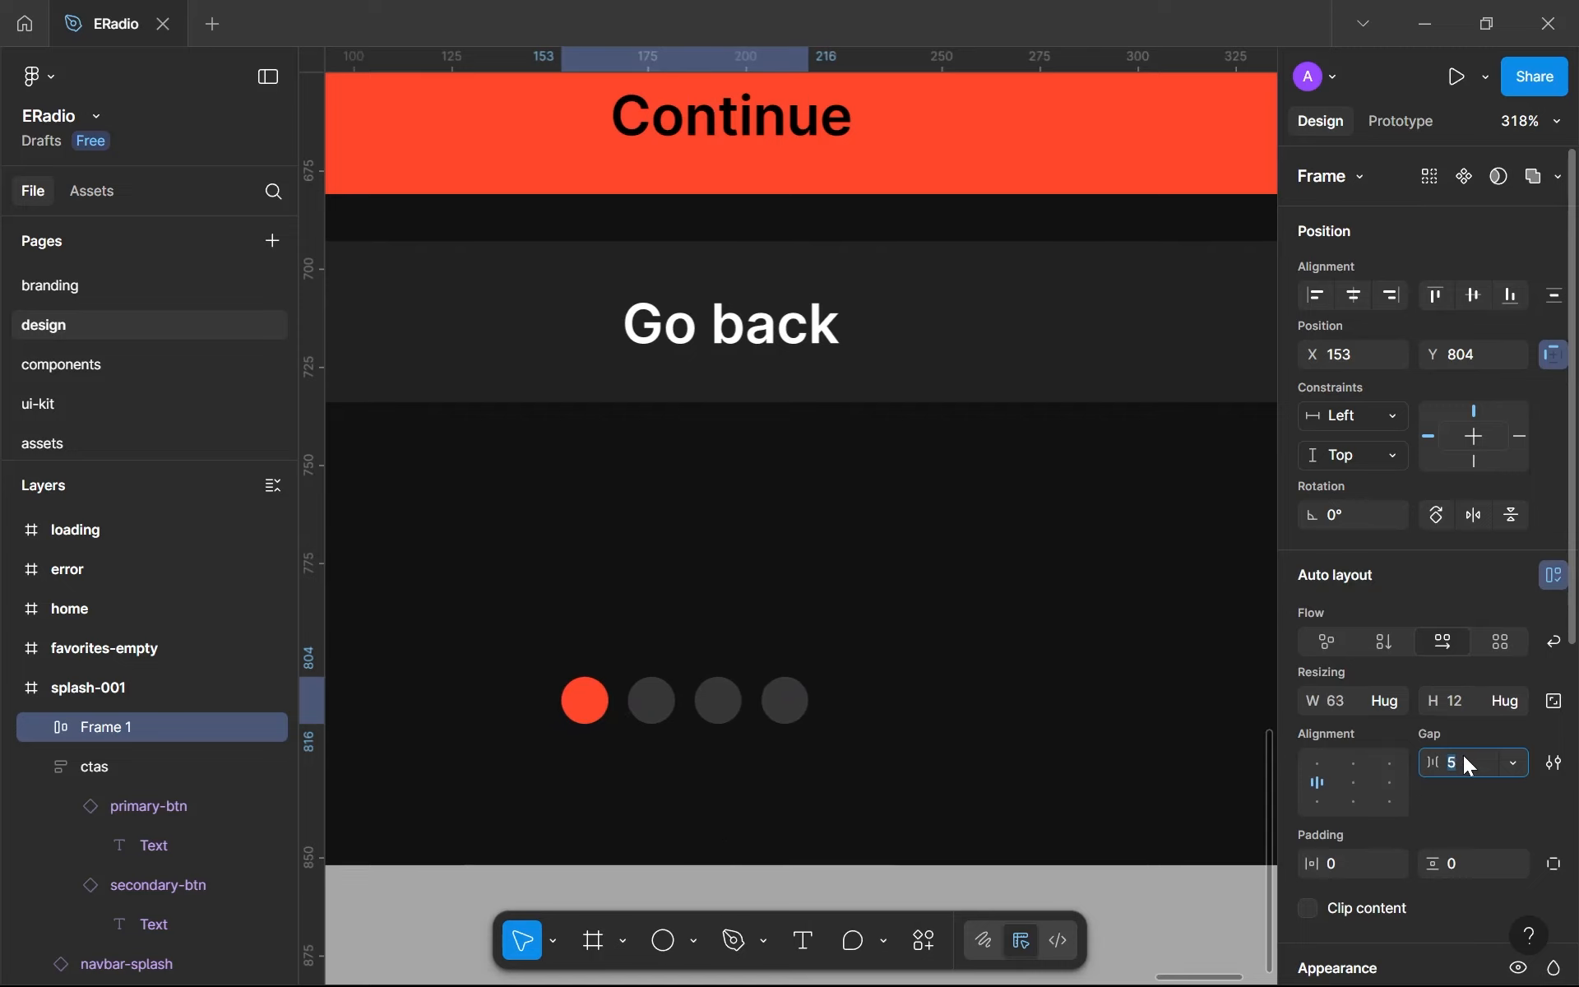
pyautogui.press('Up')
pyautogui.press('Up')
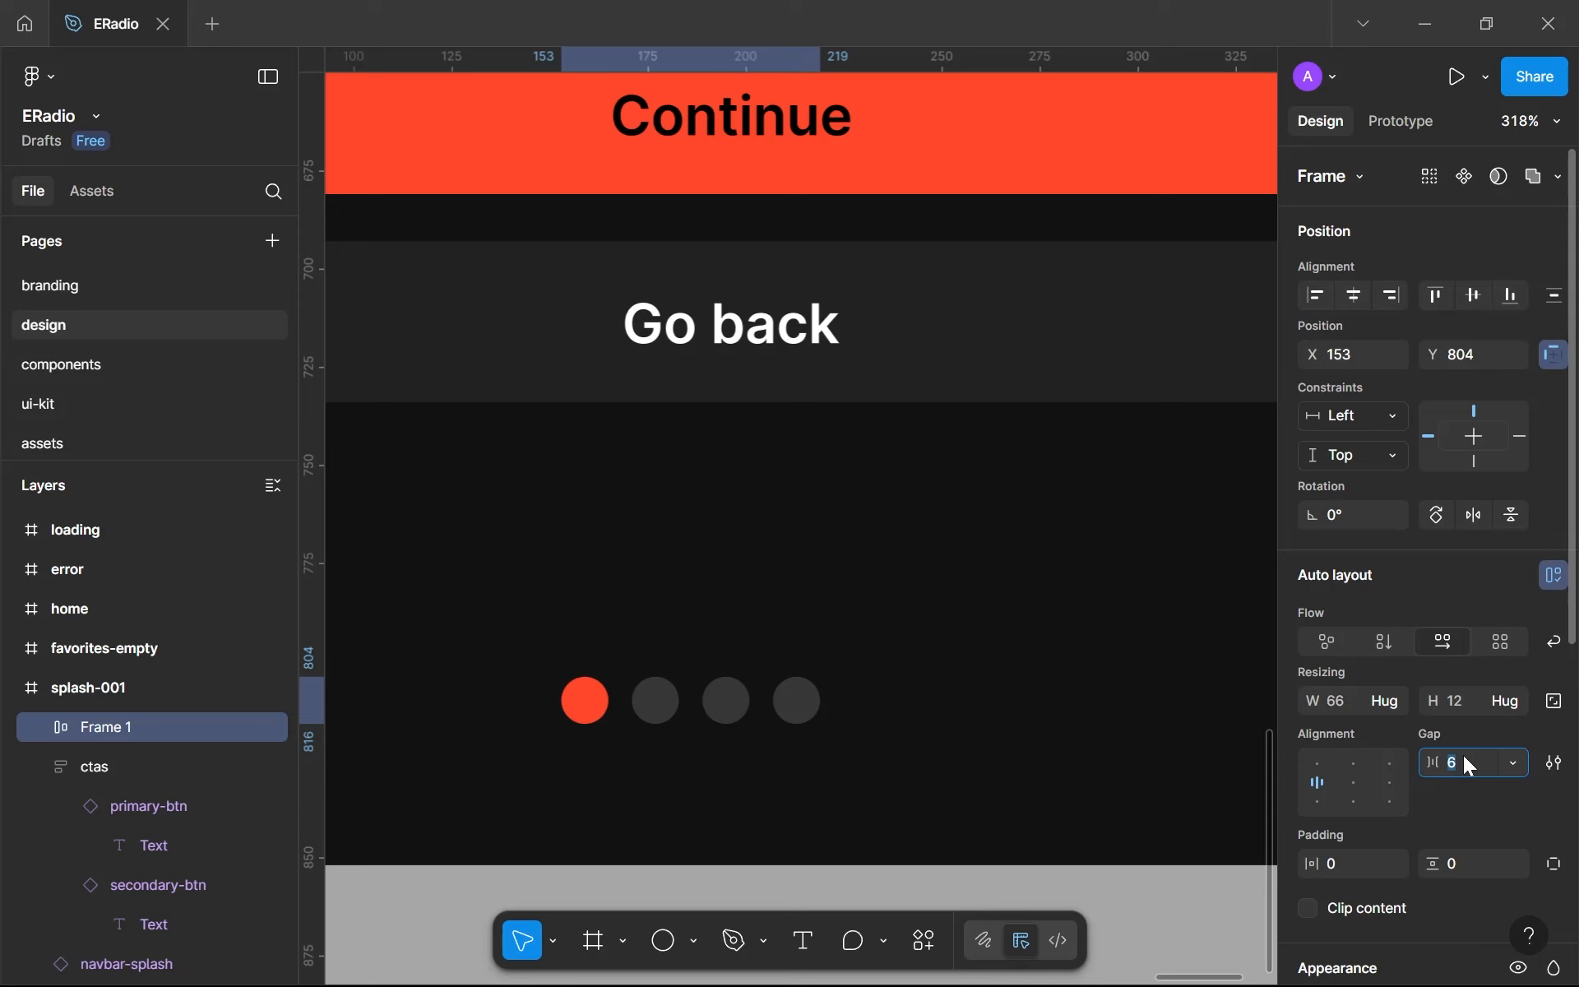
# - Move the dot row to about X 187, Y 808 in splash-001 and rename its frame as page-indicator
pyautogui.click(1100, 782)
pyautogui.scroll(-8, 1102, 782)
pyautogui.scroll(5, 1102, 783)
pyautogui.click(1009, 767)
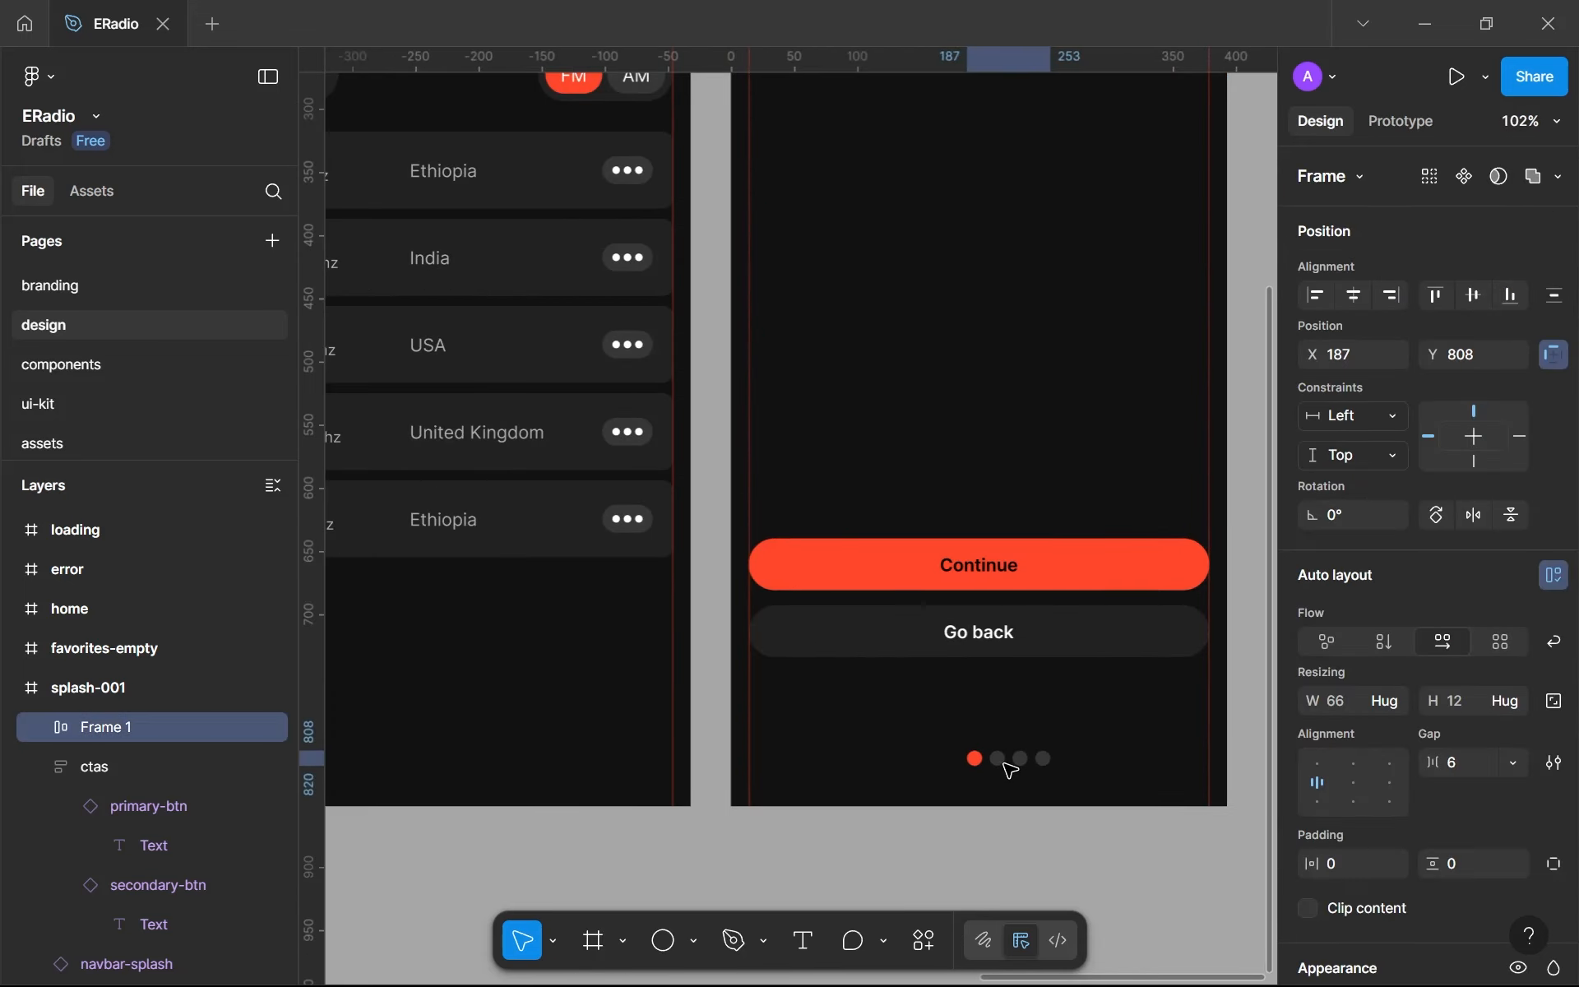
pyautogui.doubleClick(104, 727)
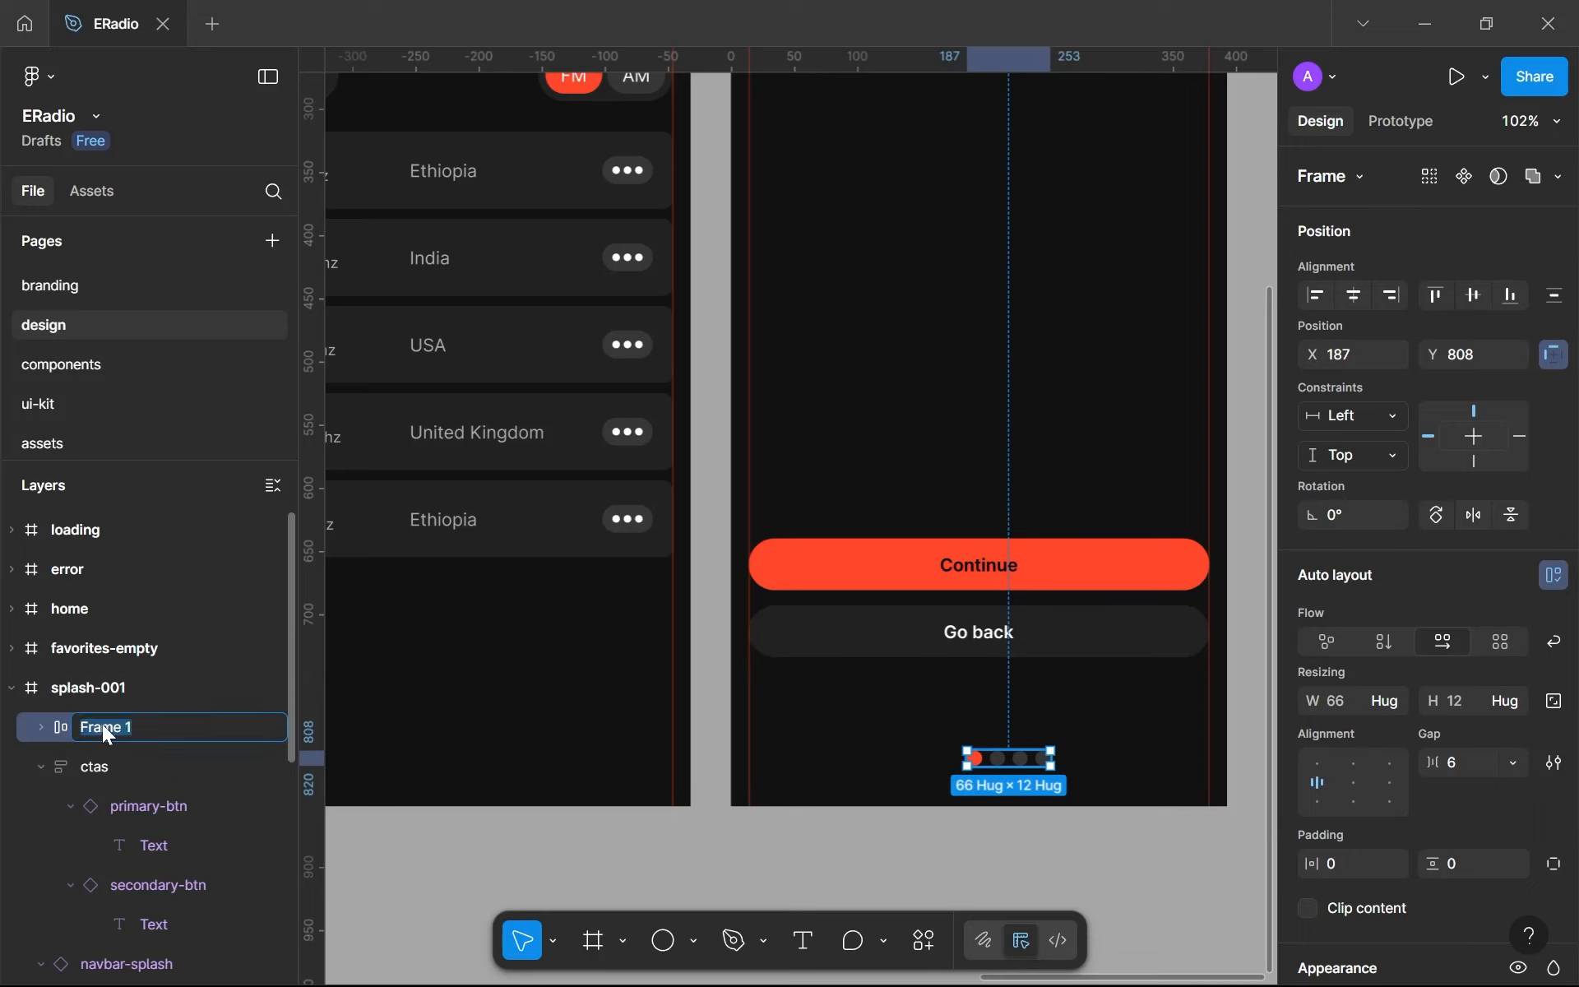
pyautogui.write('page-indicator')
pyautogui.press('Return')
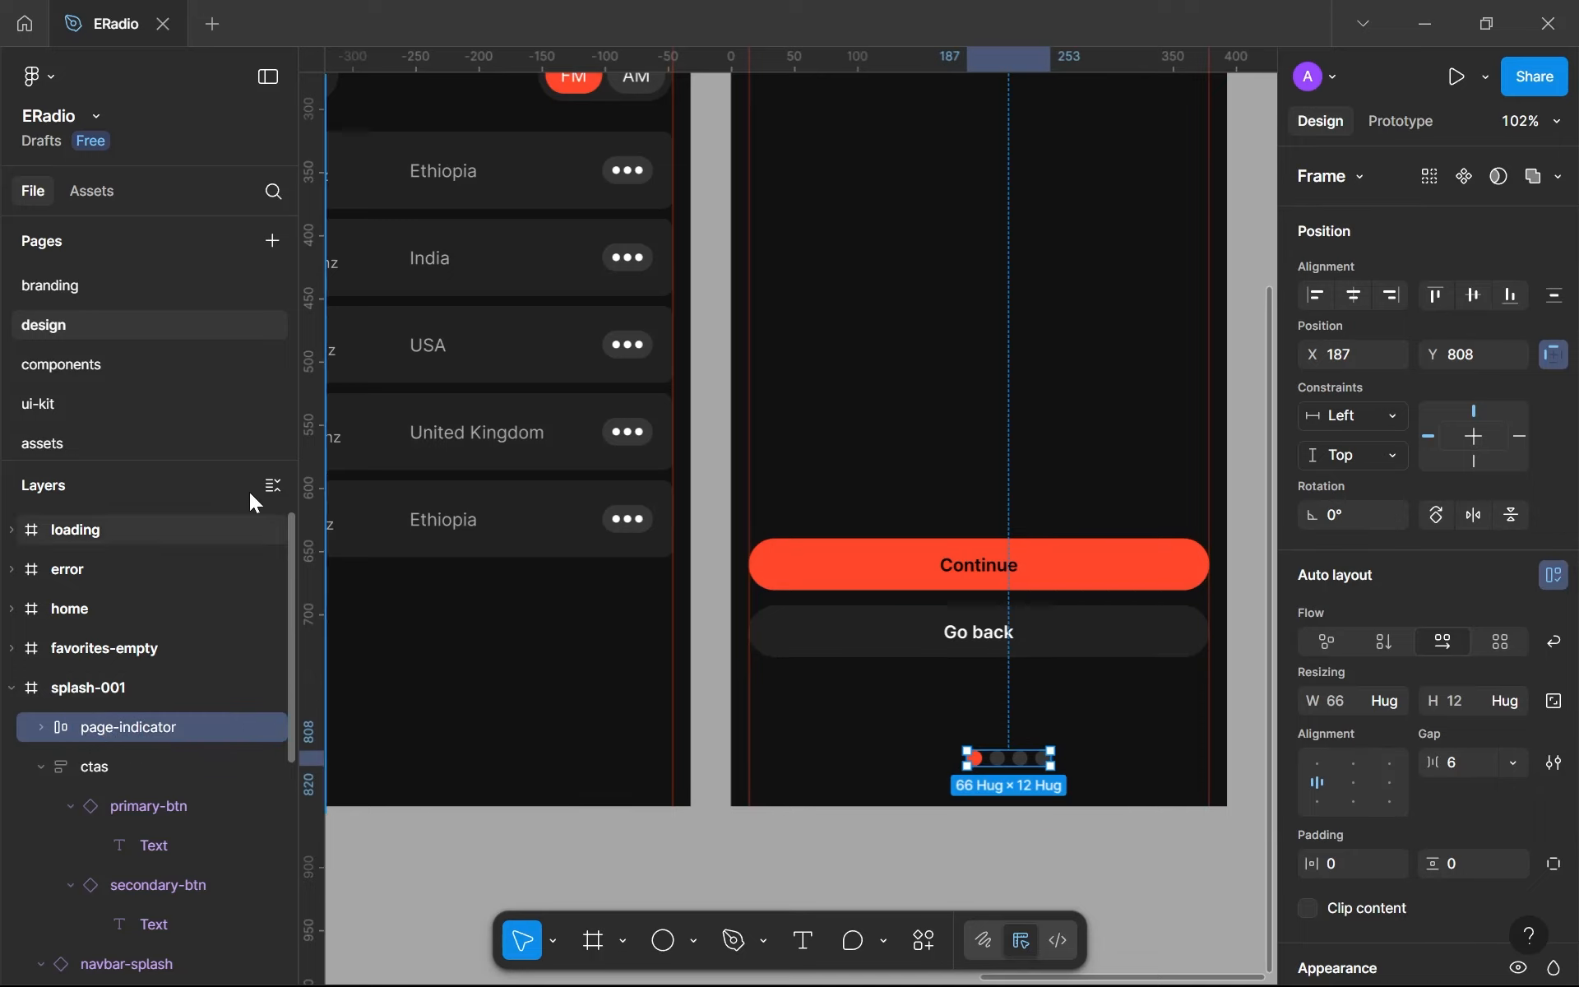
# - Cut page-indicator from splash-001 and, on the components page, duplicate the navbar-splash frame below the original under the name page-indicator
pyautogui.press('Delete')
pyautogui.click(145, 367)
pyautogui.scroll(-3, 524, 544)
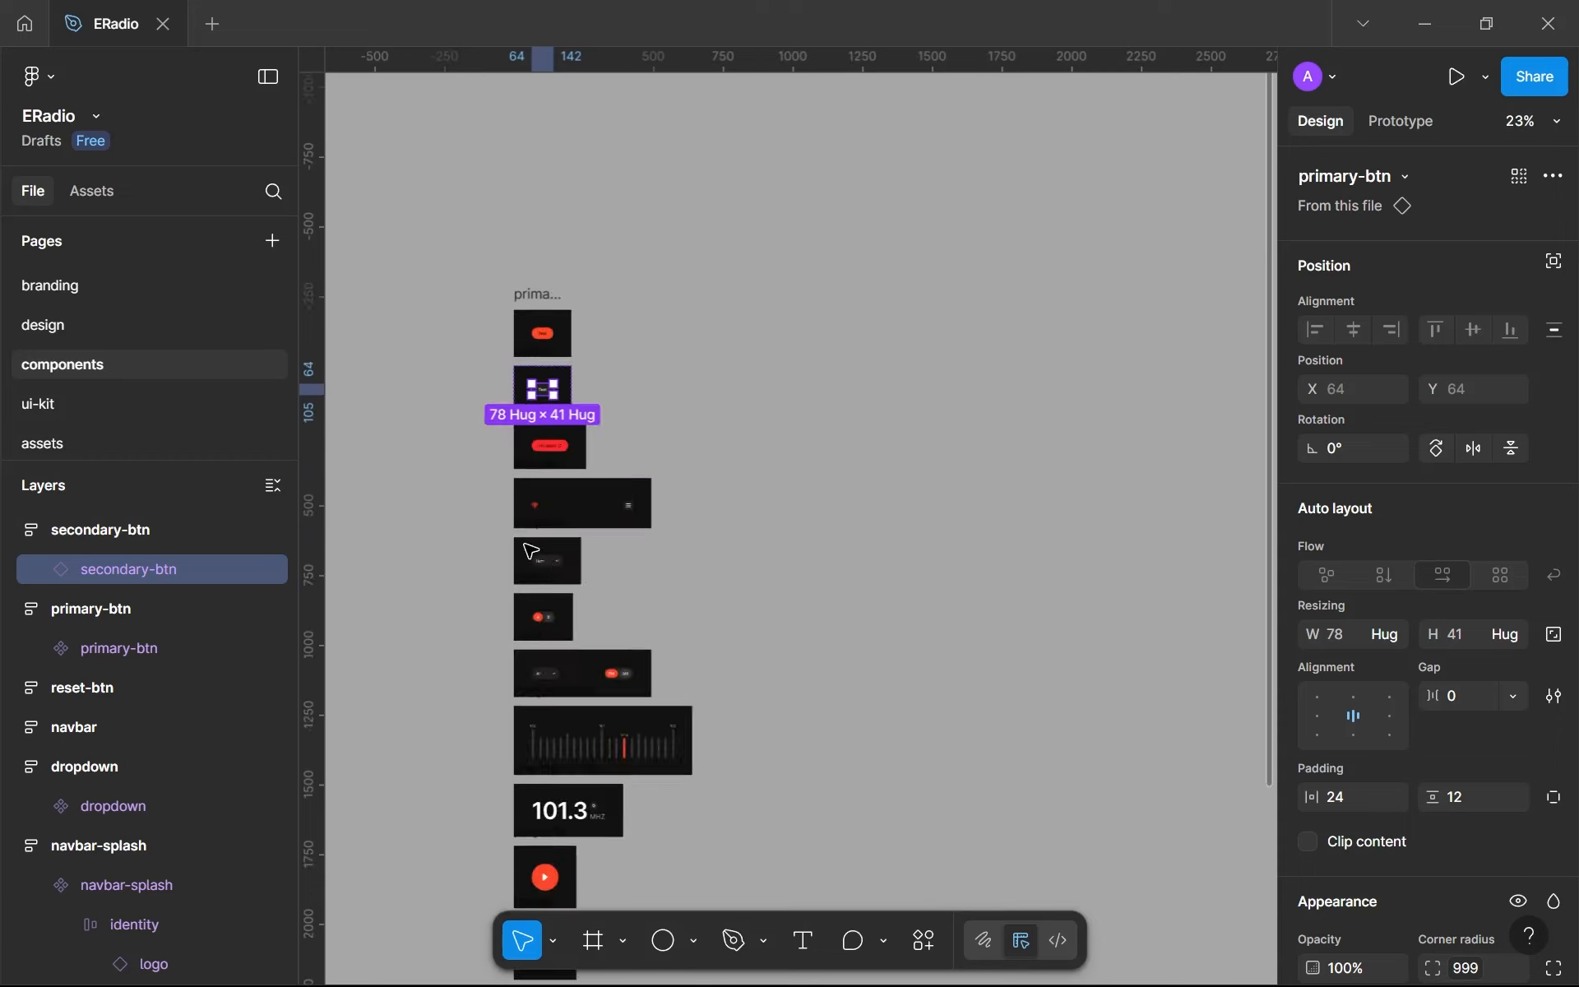
pyautogui.scroll(-7, 524, 544)
pyautogui.scroll(3, 524, 546)
pyautogui.click(521, 563)
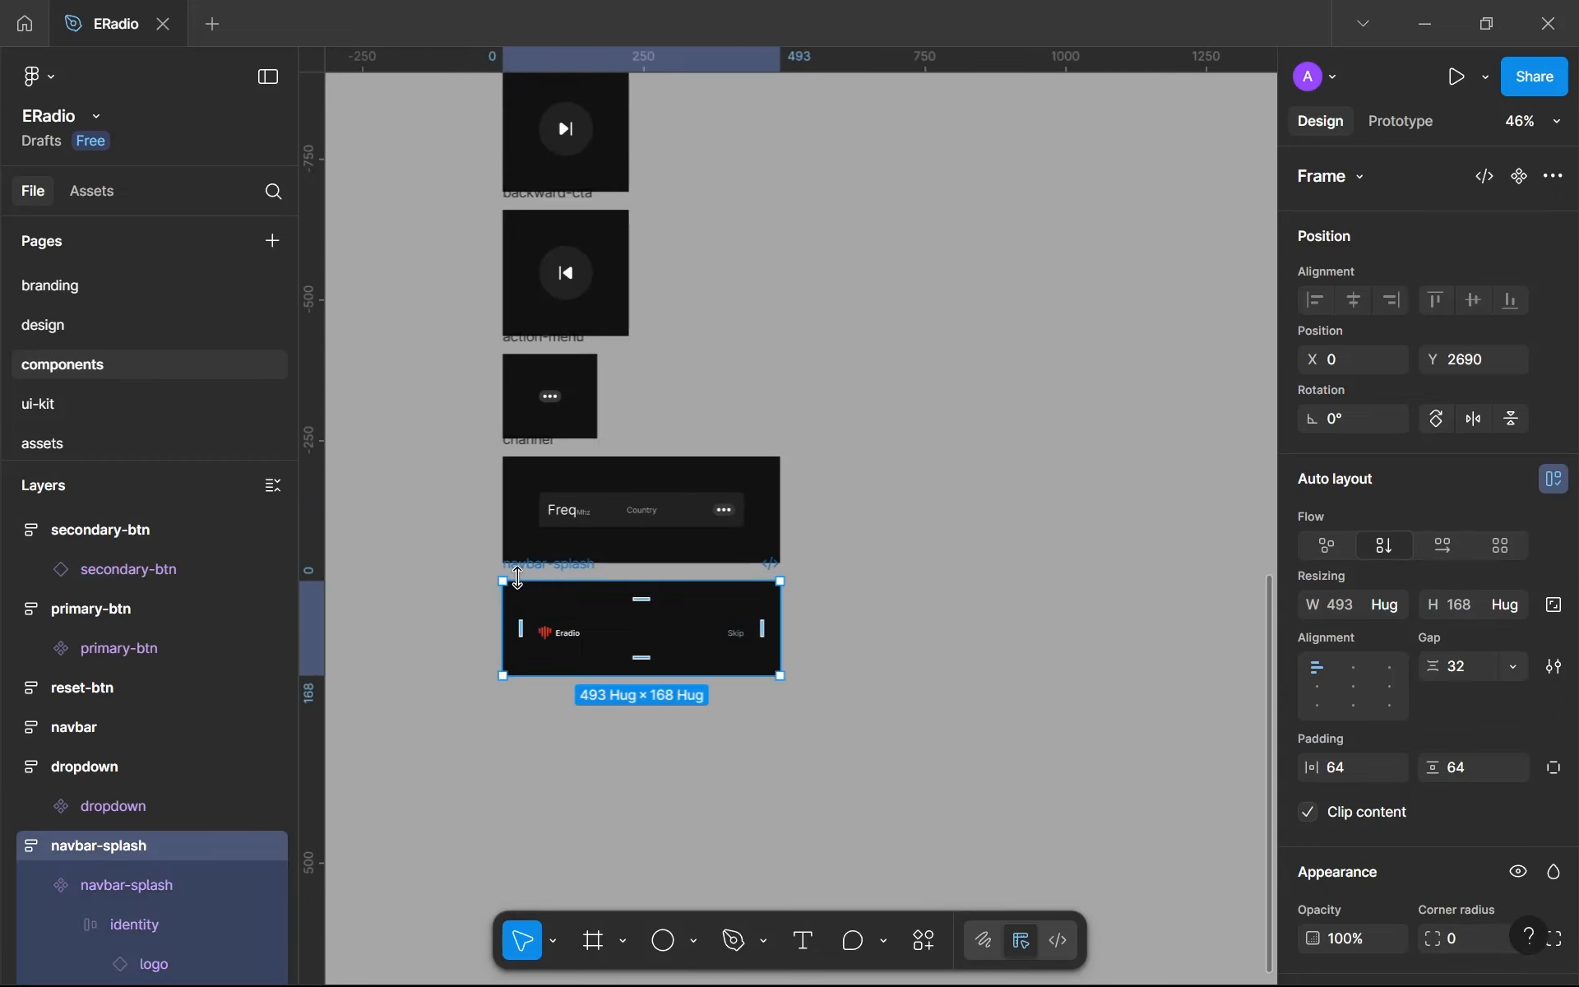
pyautogui.hotkey('ctrl', 'd')
pyautogui.moveTo(831, 576); pyautogui.dragTo(531, 691)
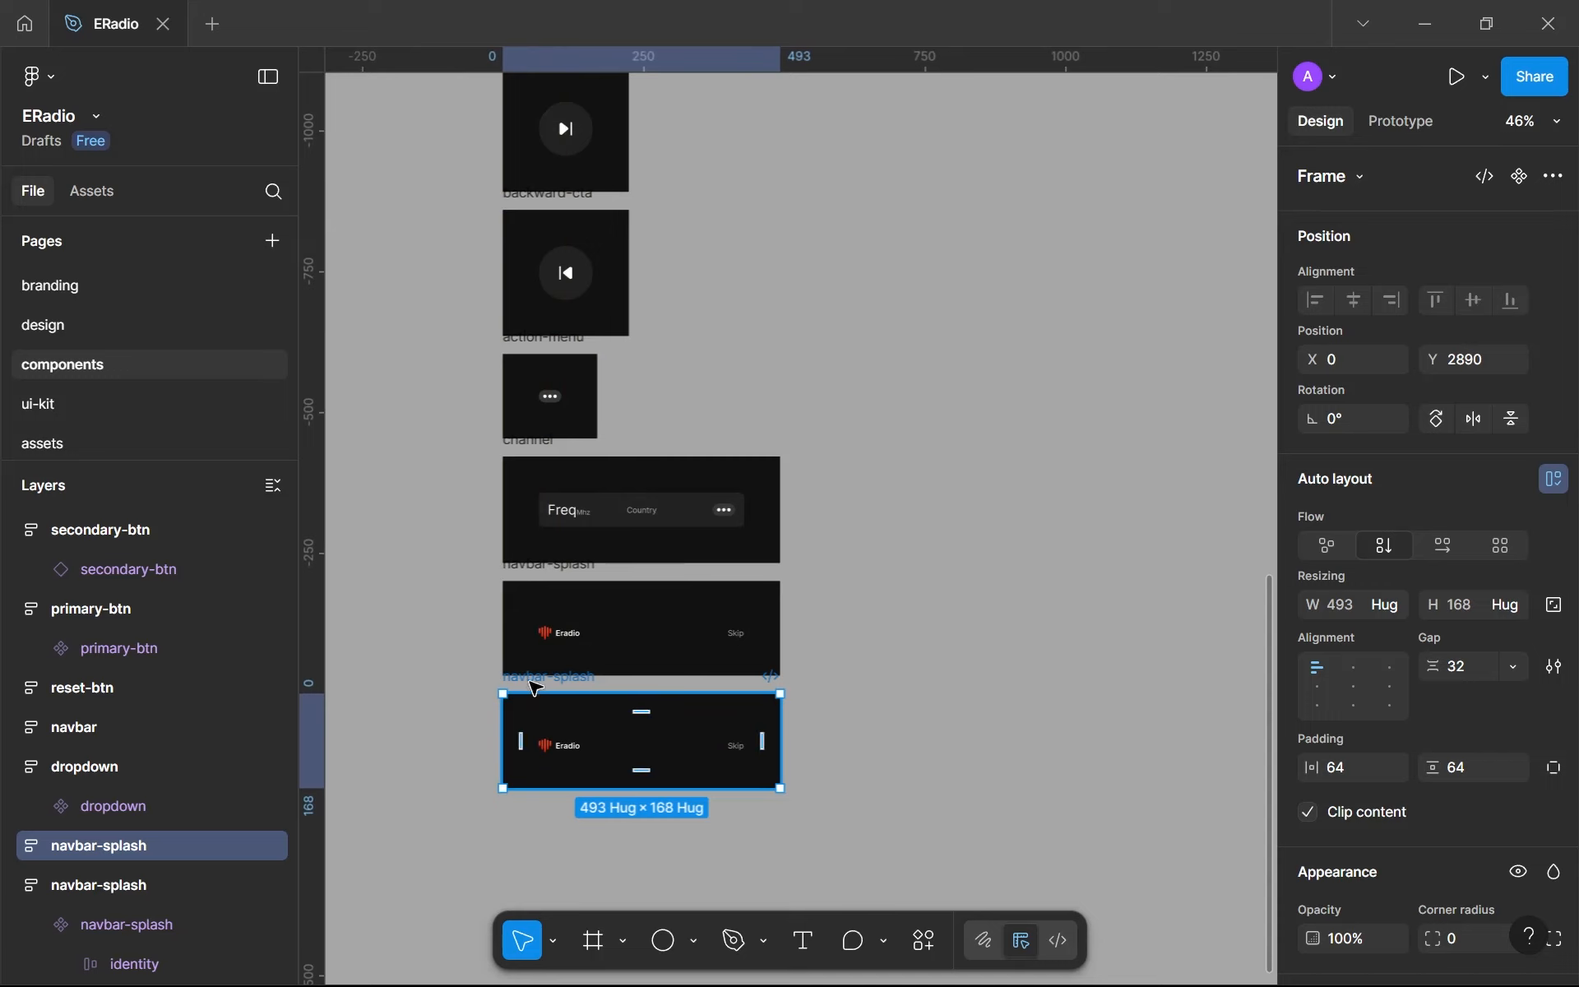
pyautogui.write('page-indi')
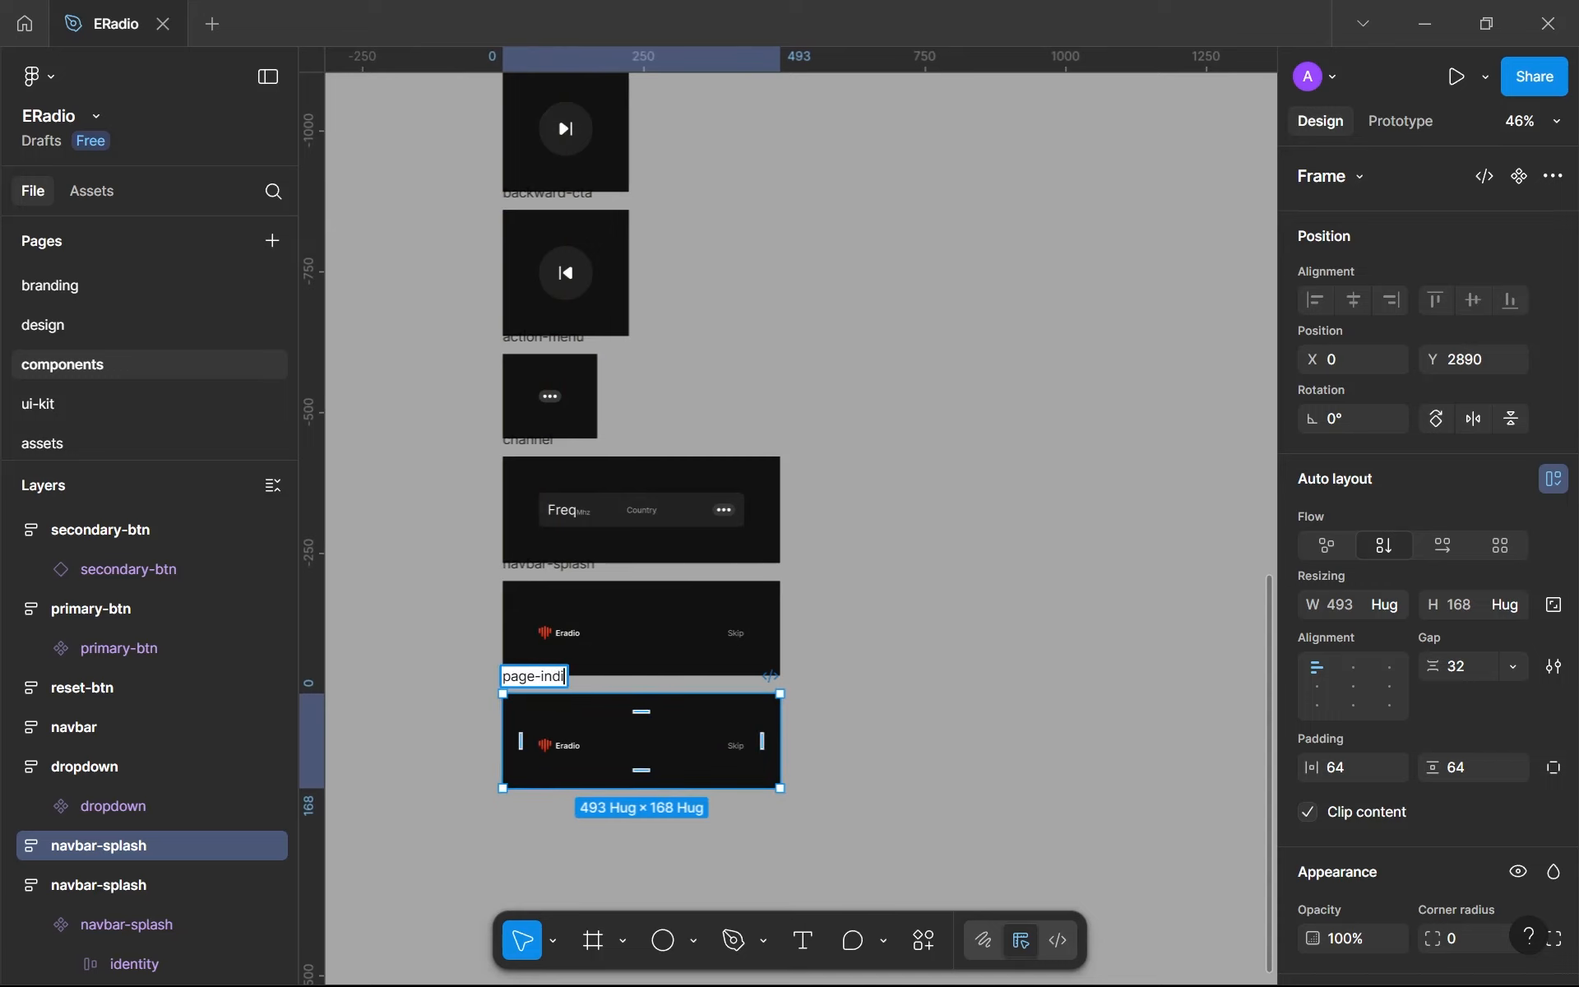
pyautogui.write('cator')
pyautogui.press('Return')
# - Replace the navbar-splash instance in the new page-indicator frame with the cut dot row and turn that row into a component
pyautogui.click(597, 744)
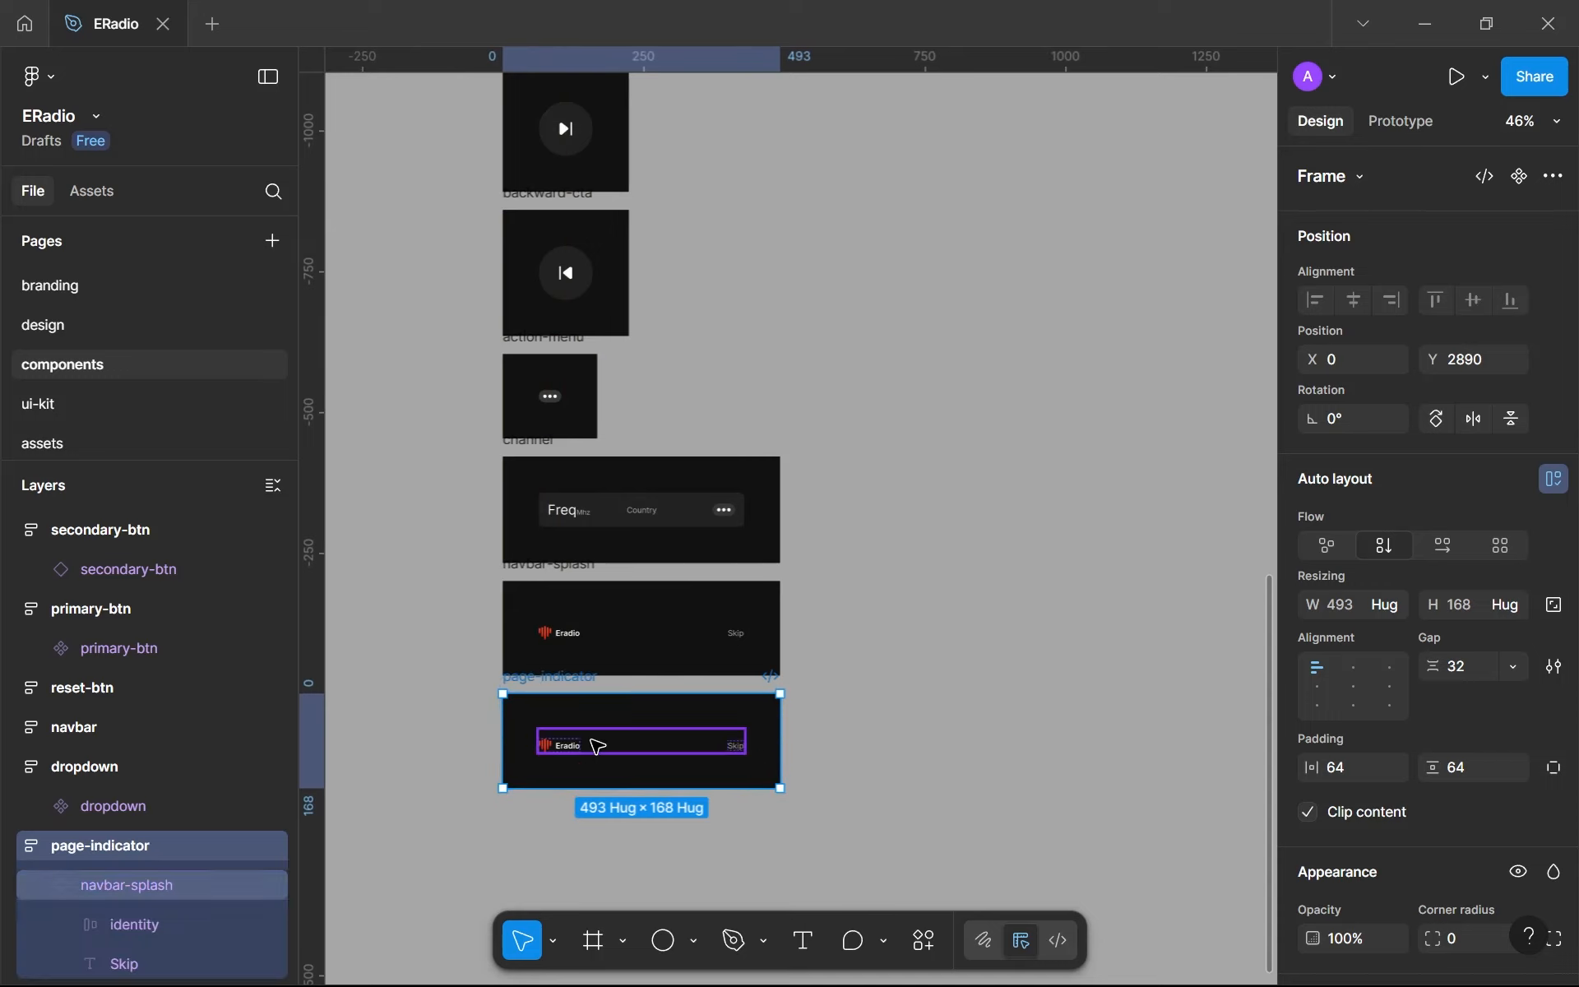
pyautogui.hotkey('ctrl', 'v')
pyautogui.click(594, 744)
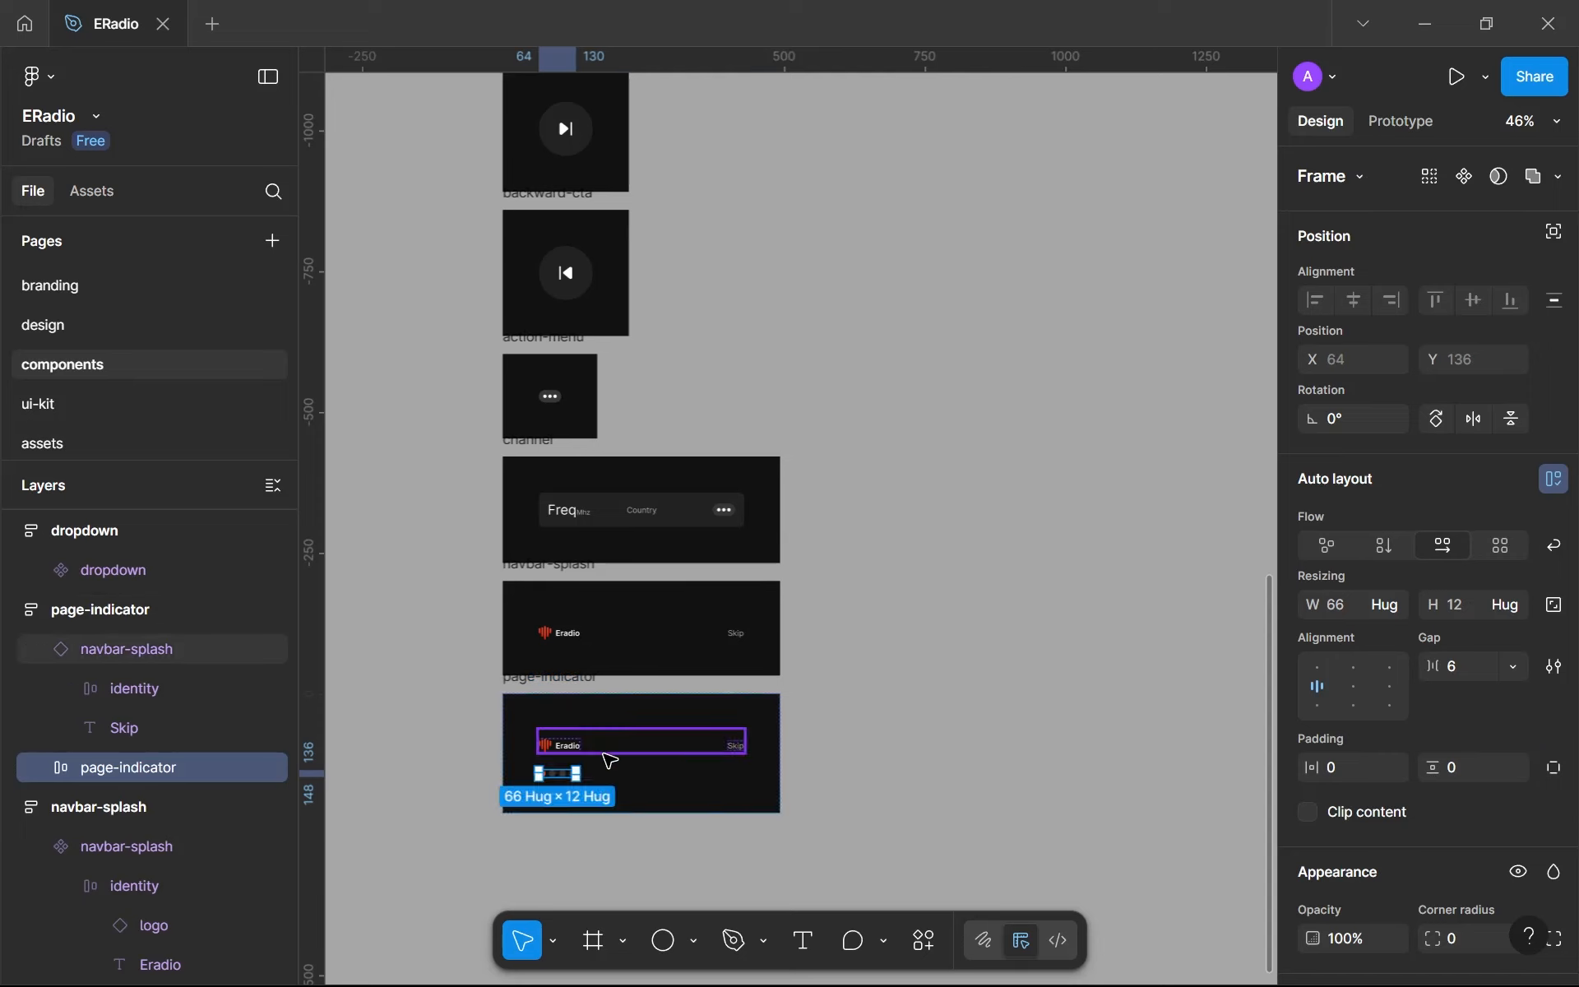
pyautogui.press('Delete')
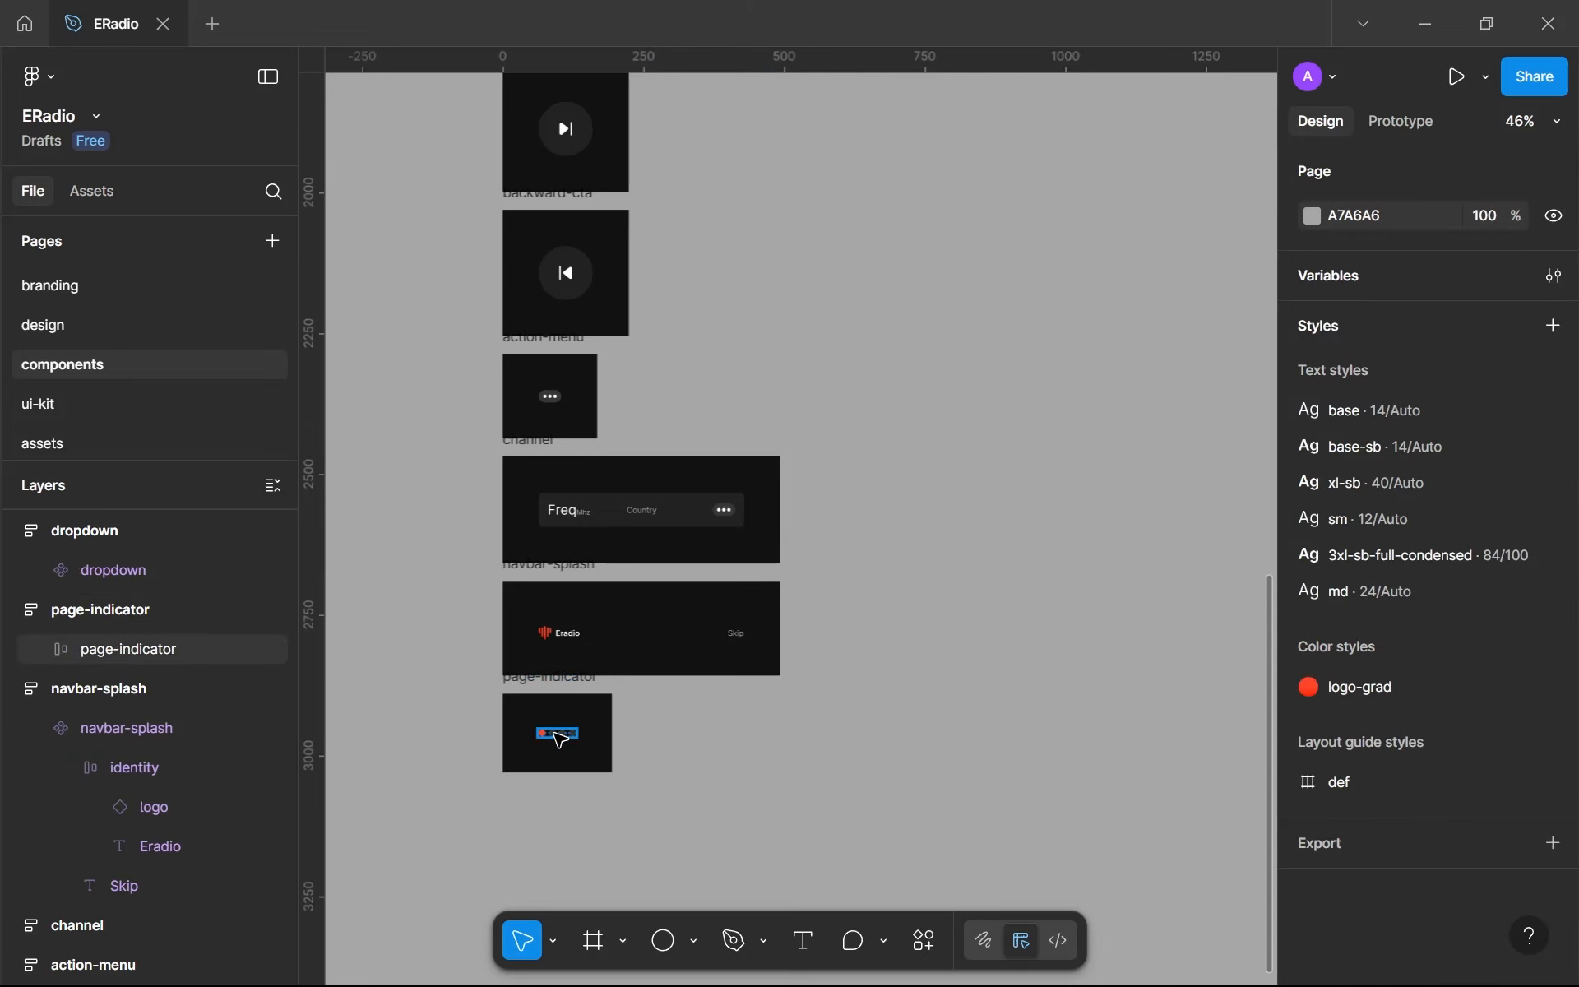
pyautogui.click(557, 731)
pyautogui.click(1465, 176)
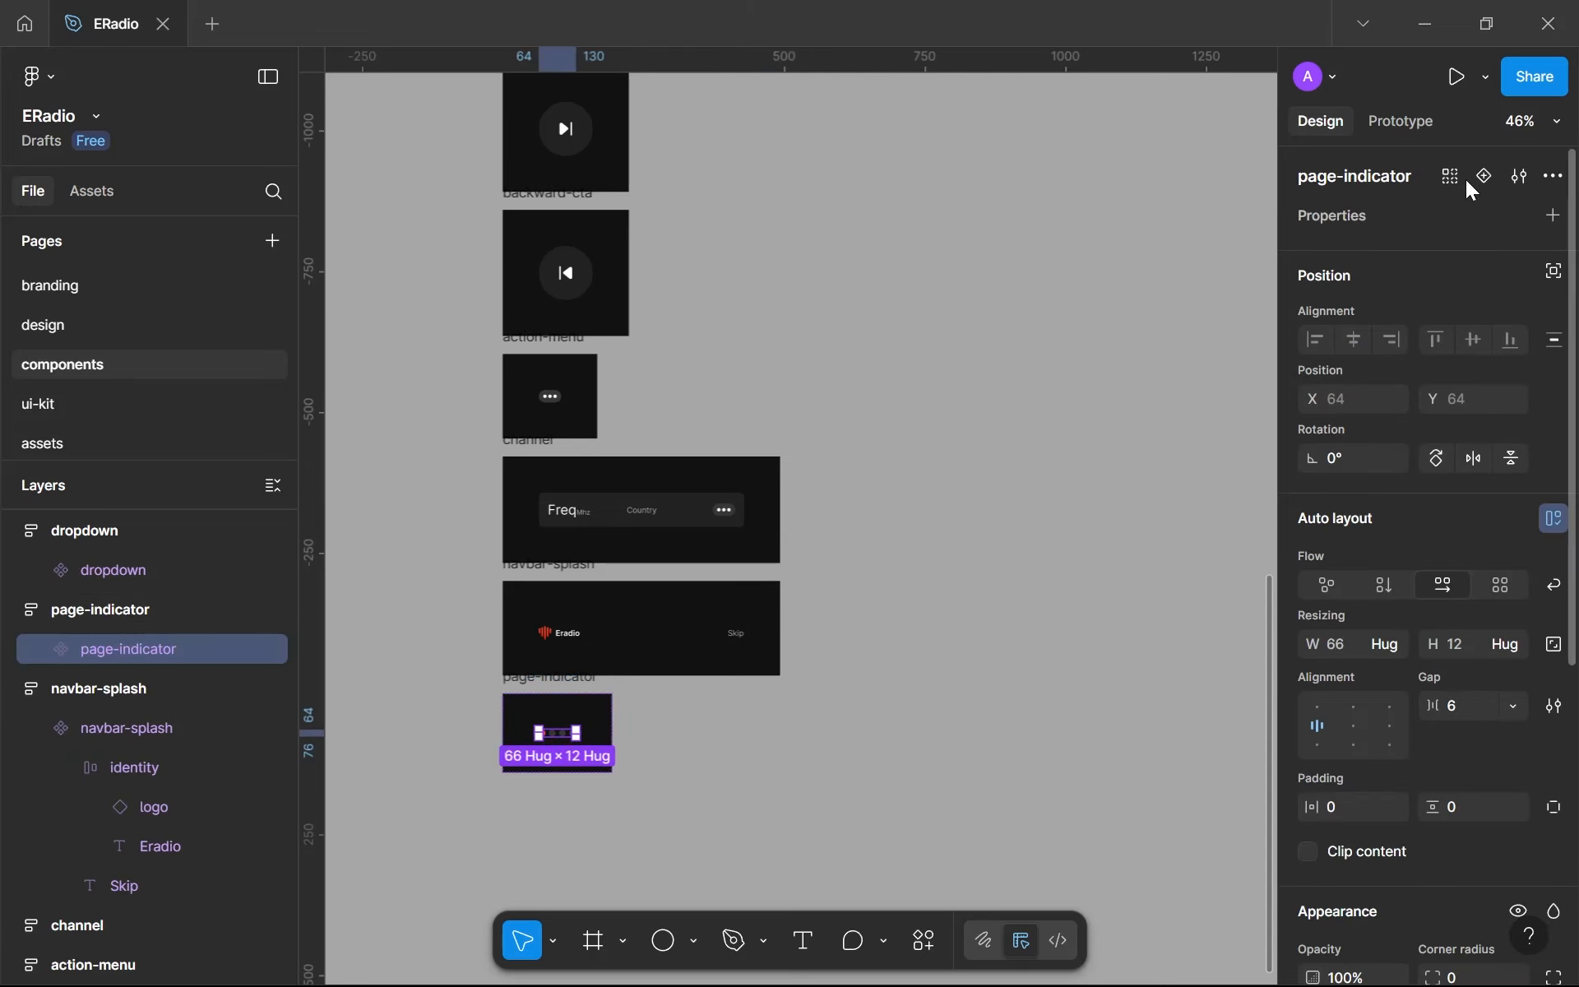
# - Place an instance of the page-indicator component below the Go back button in splash-001 on the design page, at about X 169, Y 773
pyautogui.click(95, 322)
pyautogui.click(800, 655)
pyautogui.click(830, 686)
pyautogui.hotkey('ctrl', 'v')
pyautogui.moveTo(800, 516); pyautogui.dragTo(849, 663)
pyautogui.scroll(5, 1000, 716)
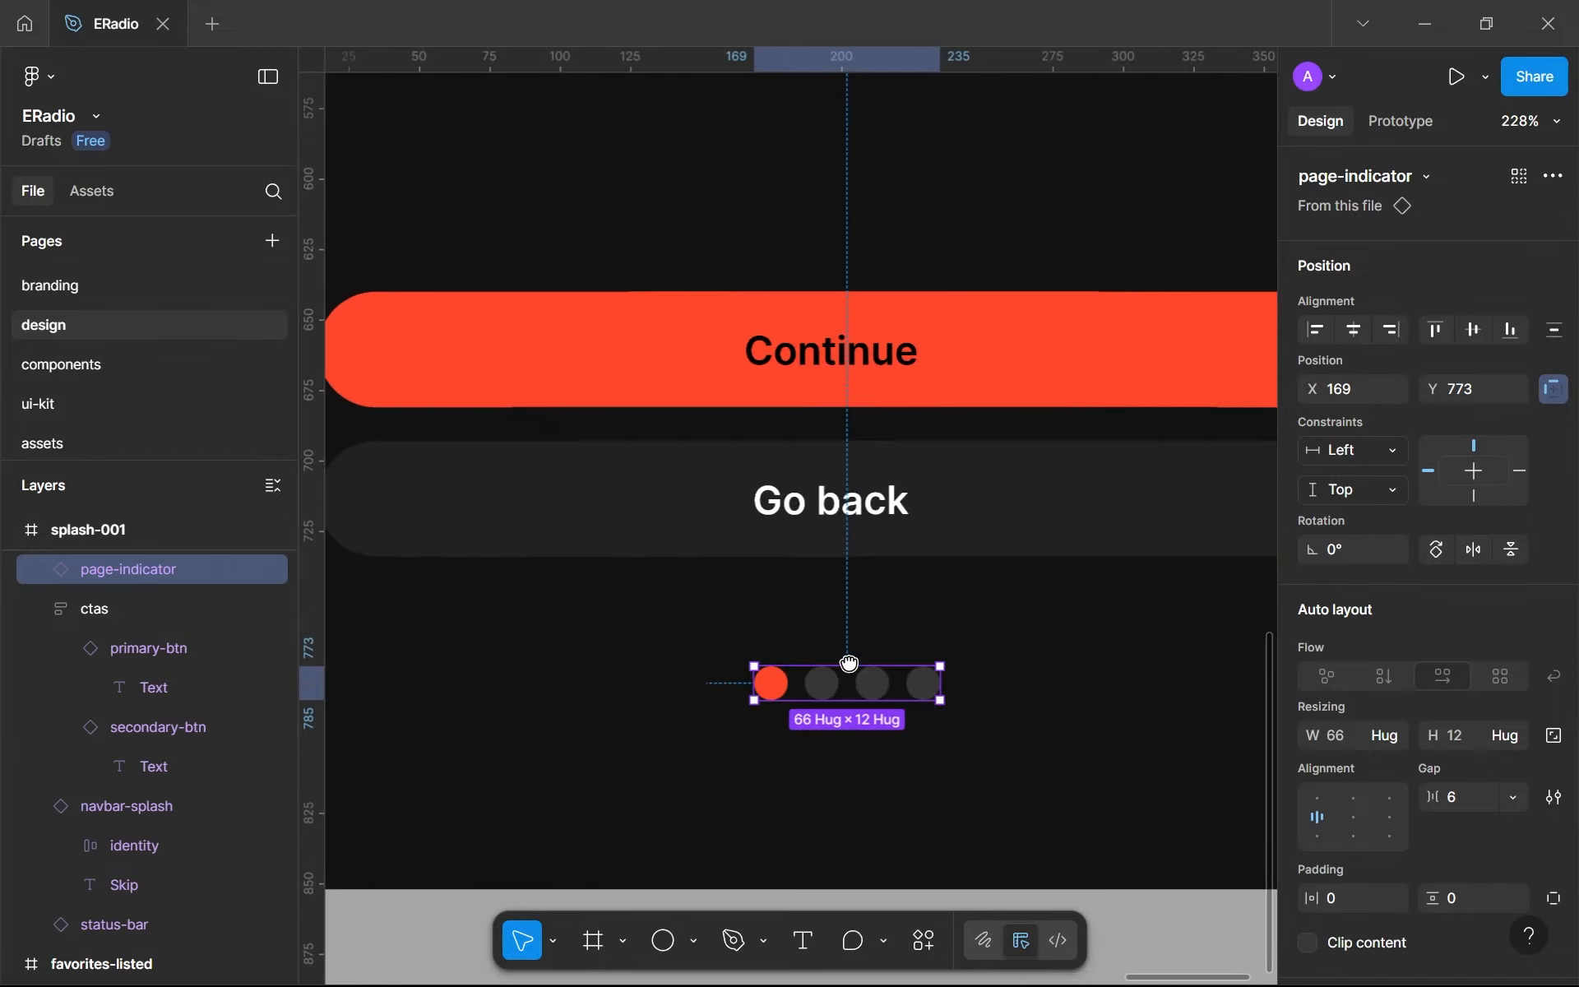
# - Wrap ctas and page-indicator together in a vertical auto layout frame and rename it as bottom
pyautogui.scroll(-5, 849, 663)
pyautogui.click(853, 566)
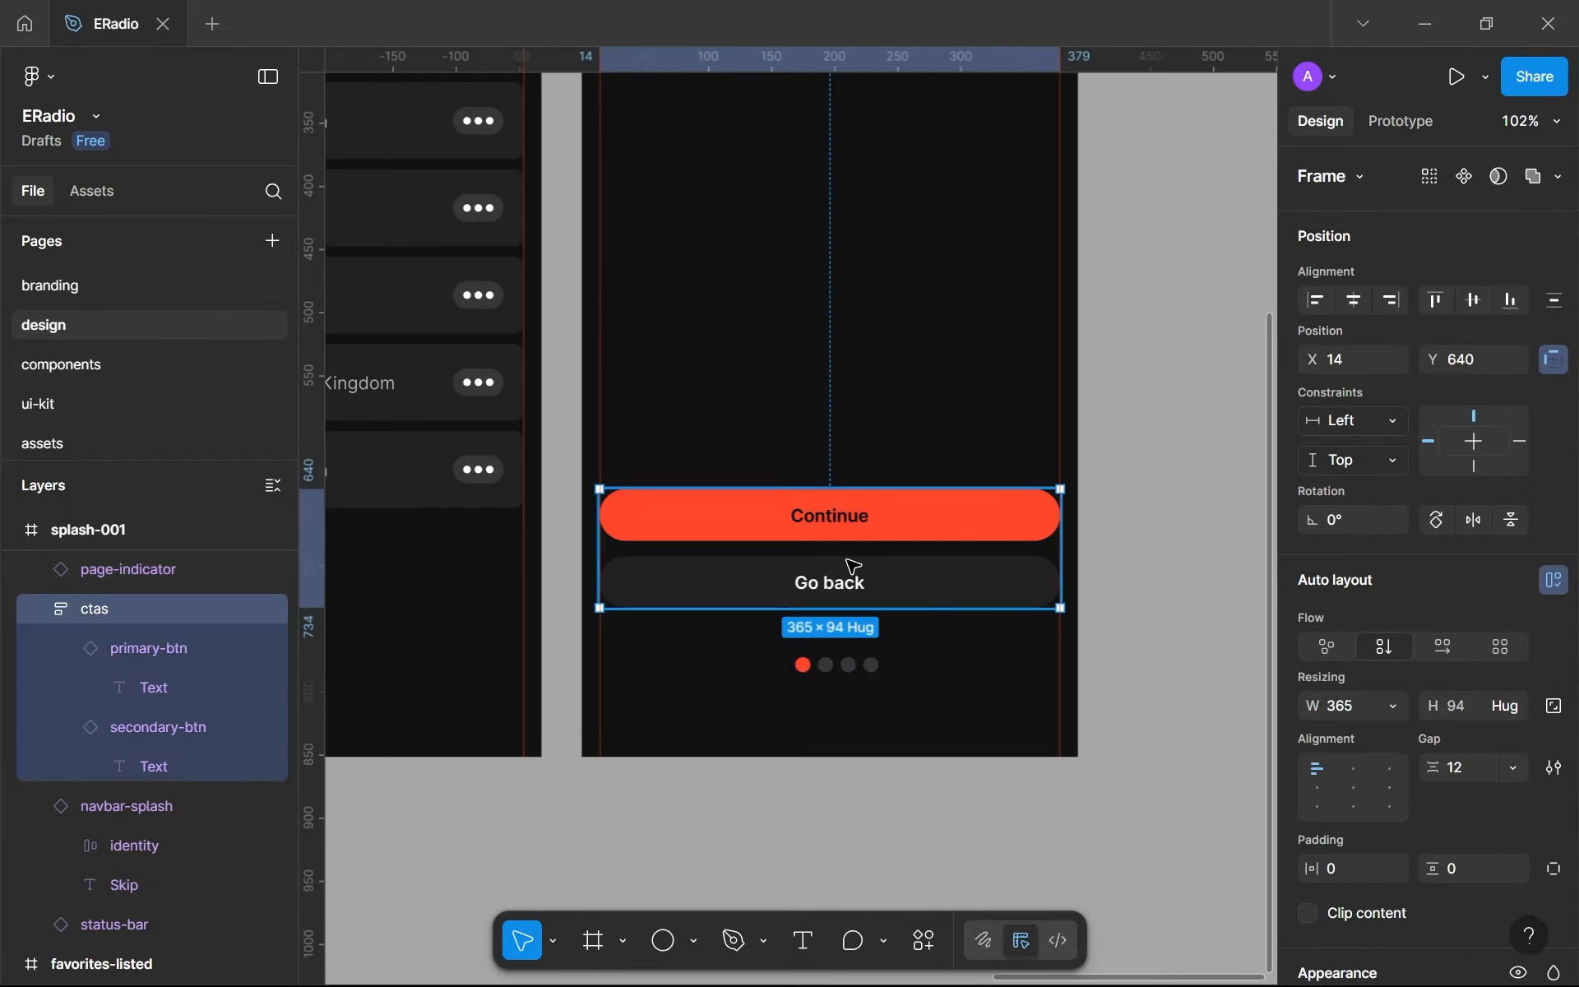
pyautogui.keyDown('shift'); pyautogui.click(837, 668); pyautogui.keyUp('shift')
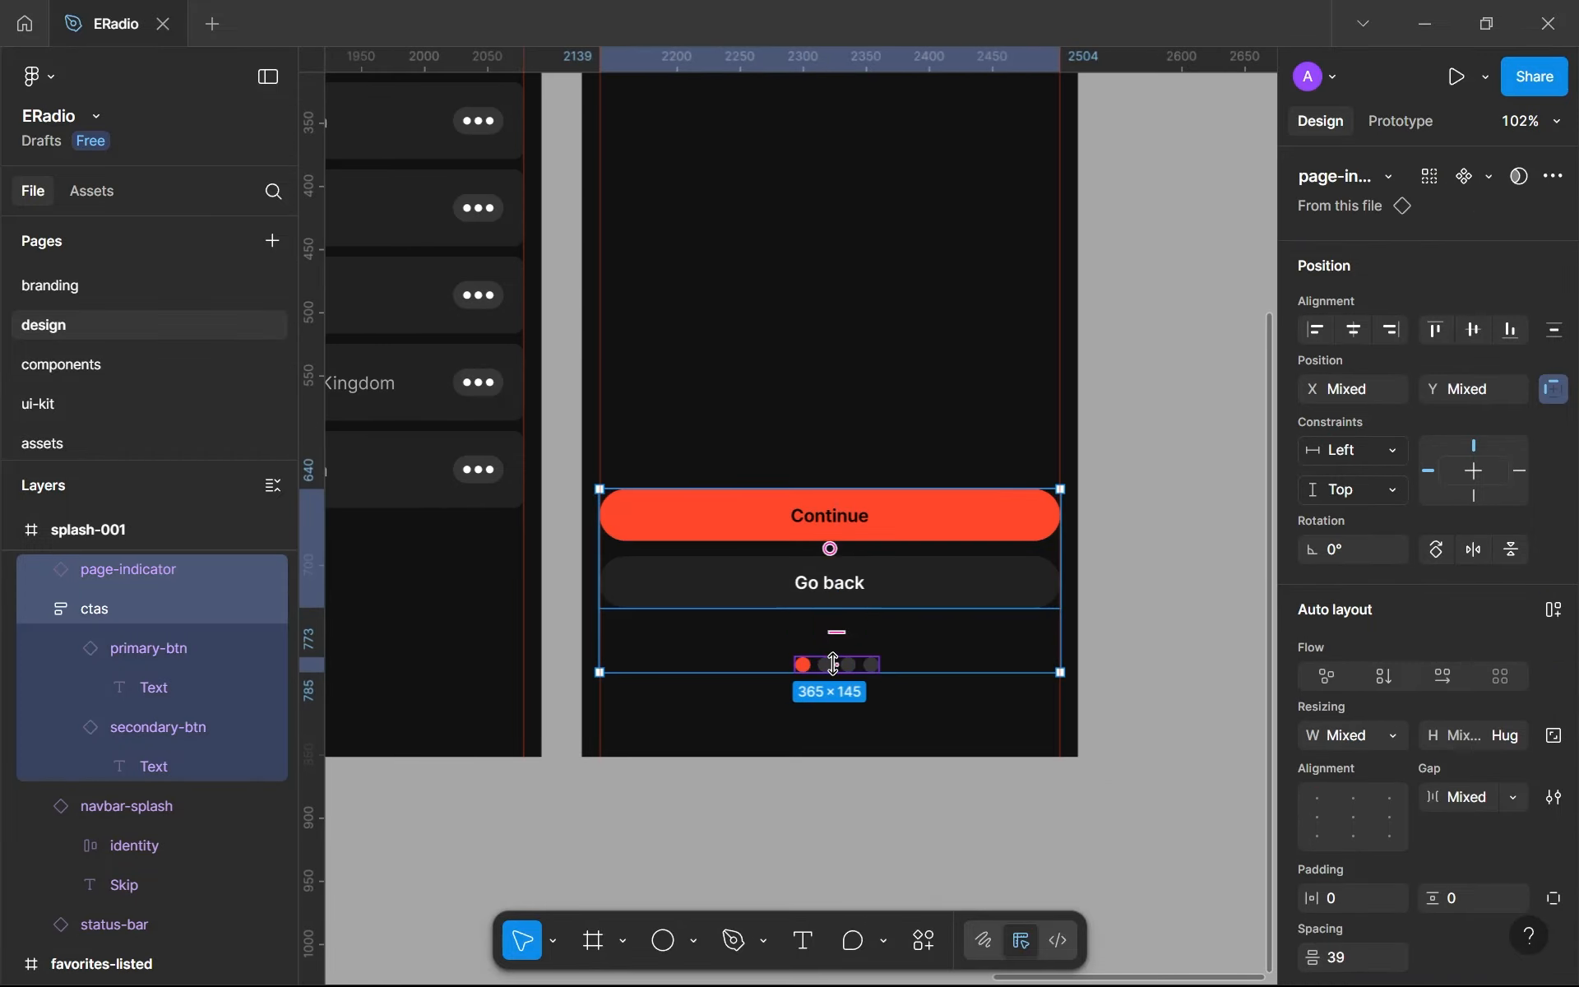
pyautogui.hotkey('shift', 'a')
pyautogui.scroll(3, 133, 642)
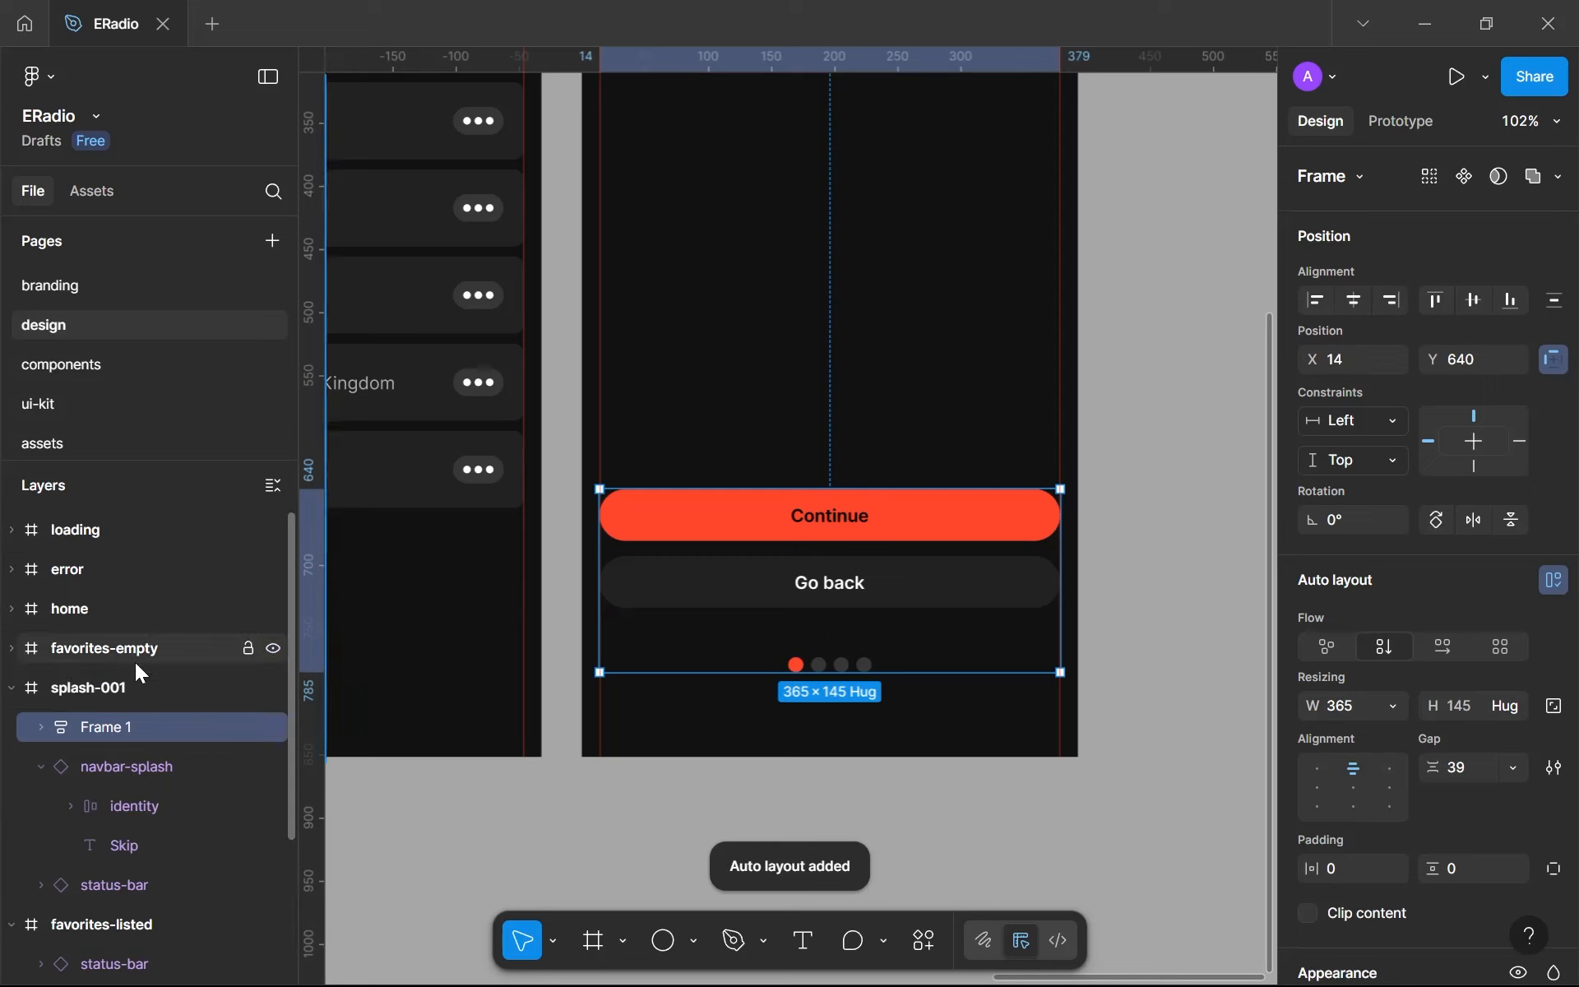
pyautogui.doubleClick(116, 732)
pyautogui.write('botto')
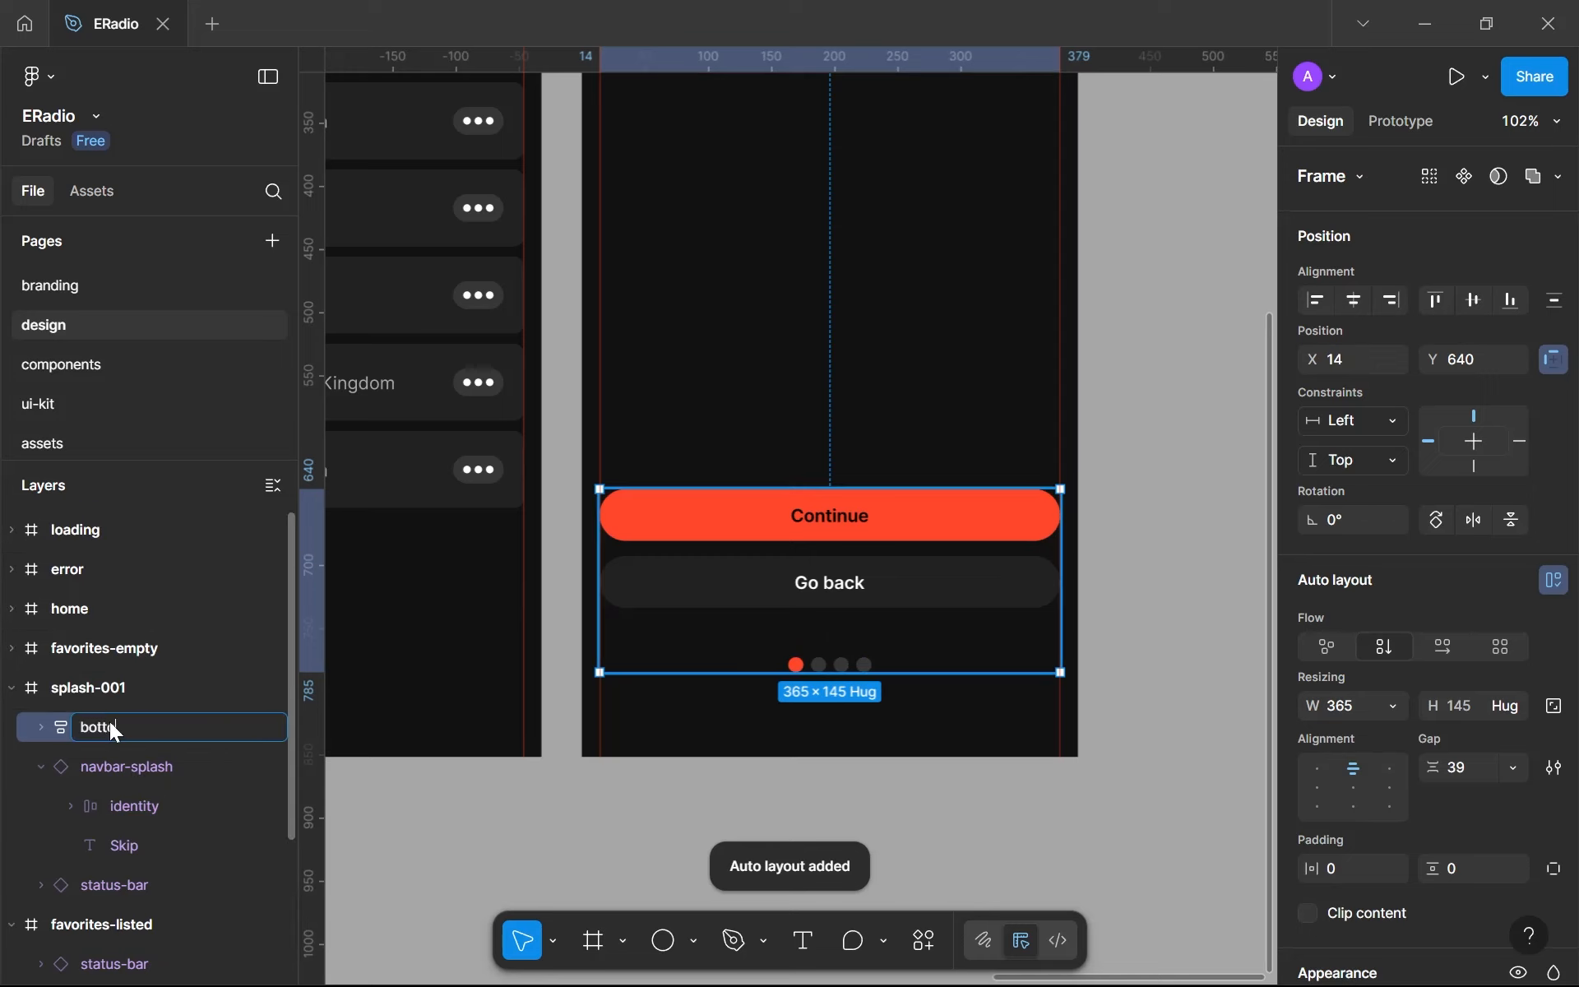
pyautogui.write('m')
pyautogui.press('Return')
# - Set the gap of the bottom frame's auto layout to 24
pyautogui.click(1462, 769)
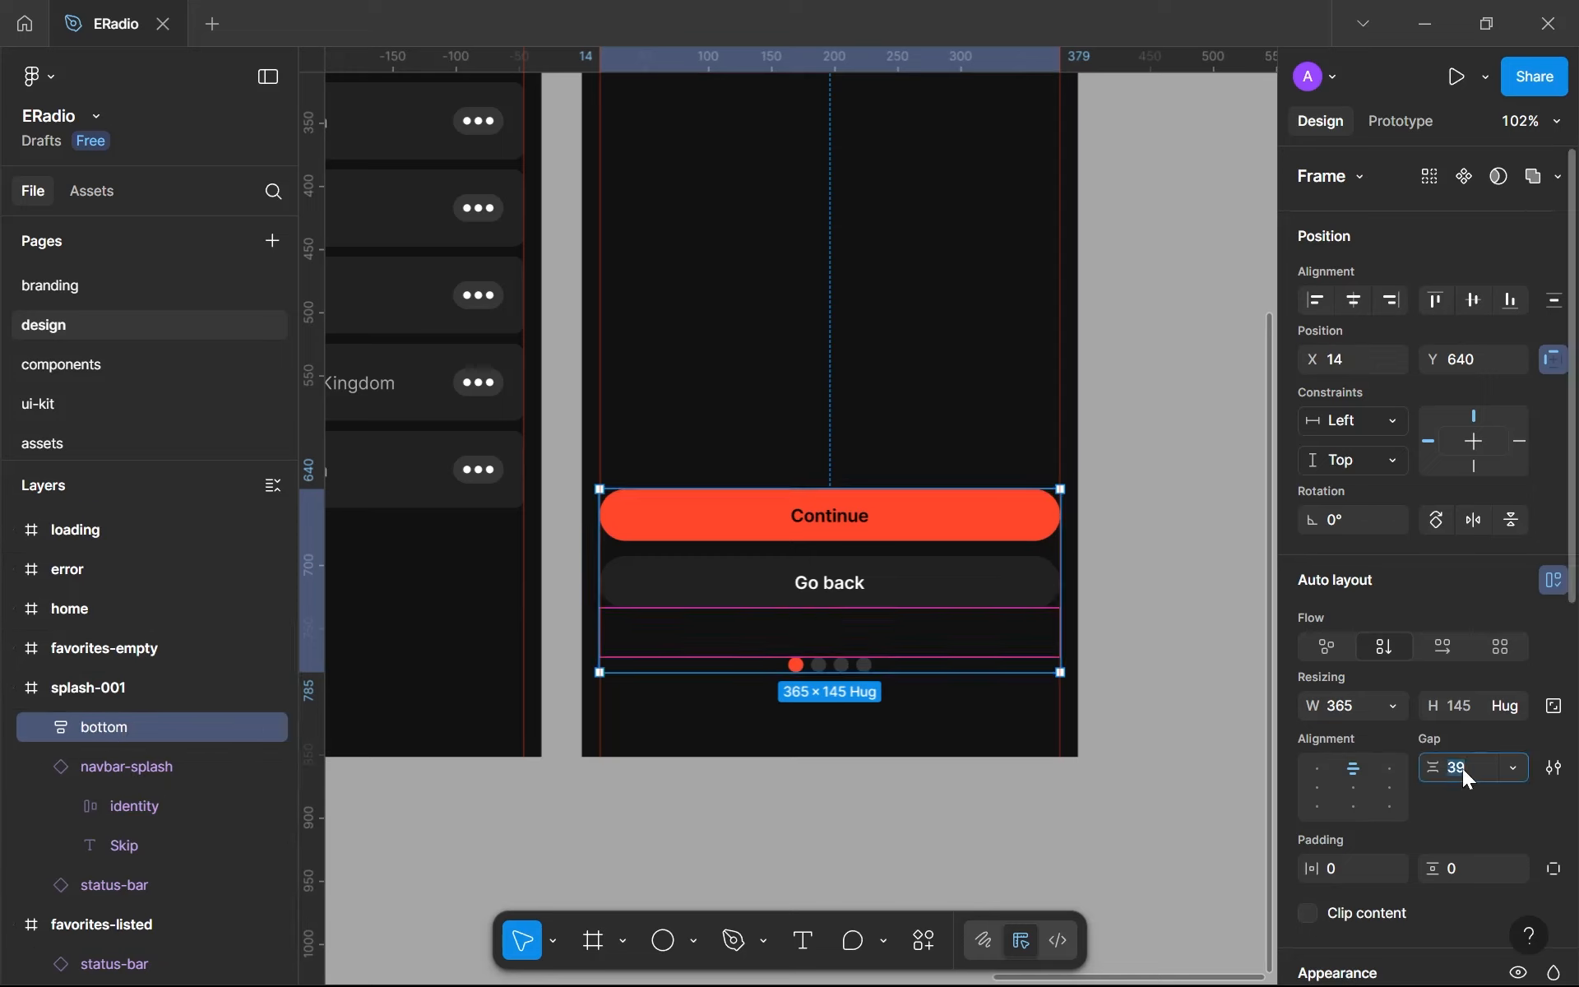
pyautogui.write('24')
pyautogui.press('Return')
# - Move the bottom frame down in splash-001 to Y 706, keeping it at X 14
pyautogui.click(778, 782)
pyautogui.click(827, 541)
pyautogui.moveTo(827, 554); pyautogui.dragTo(825, 615)
pyautogui.press('alt')
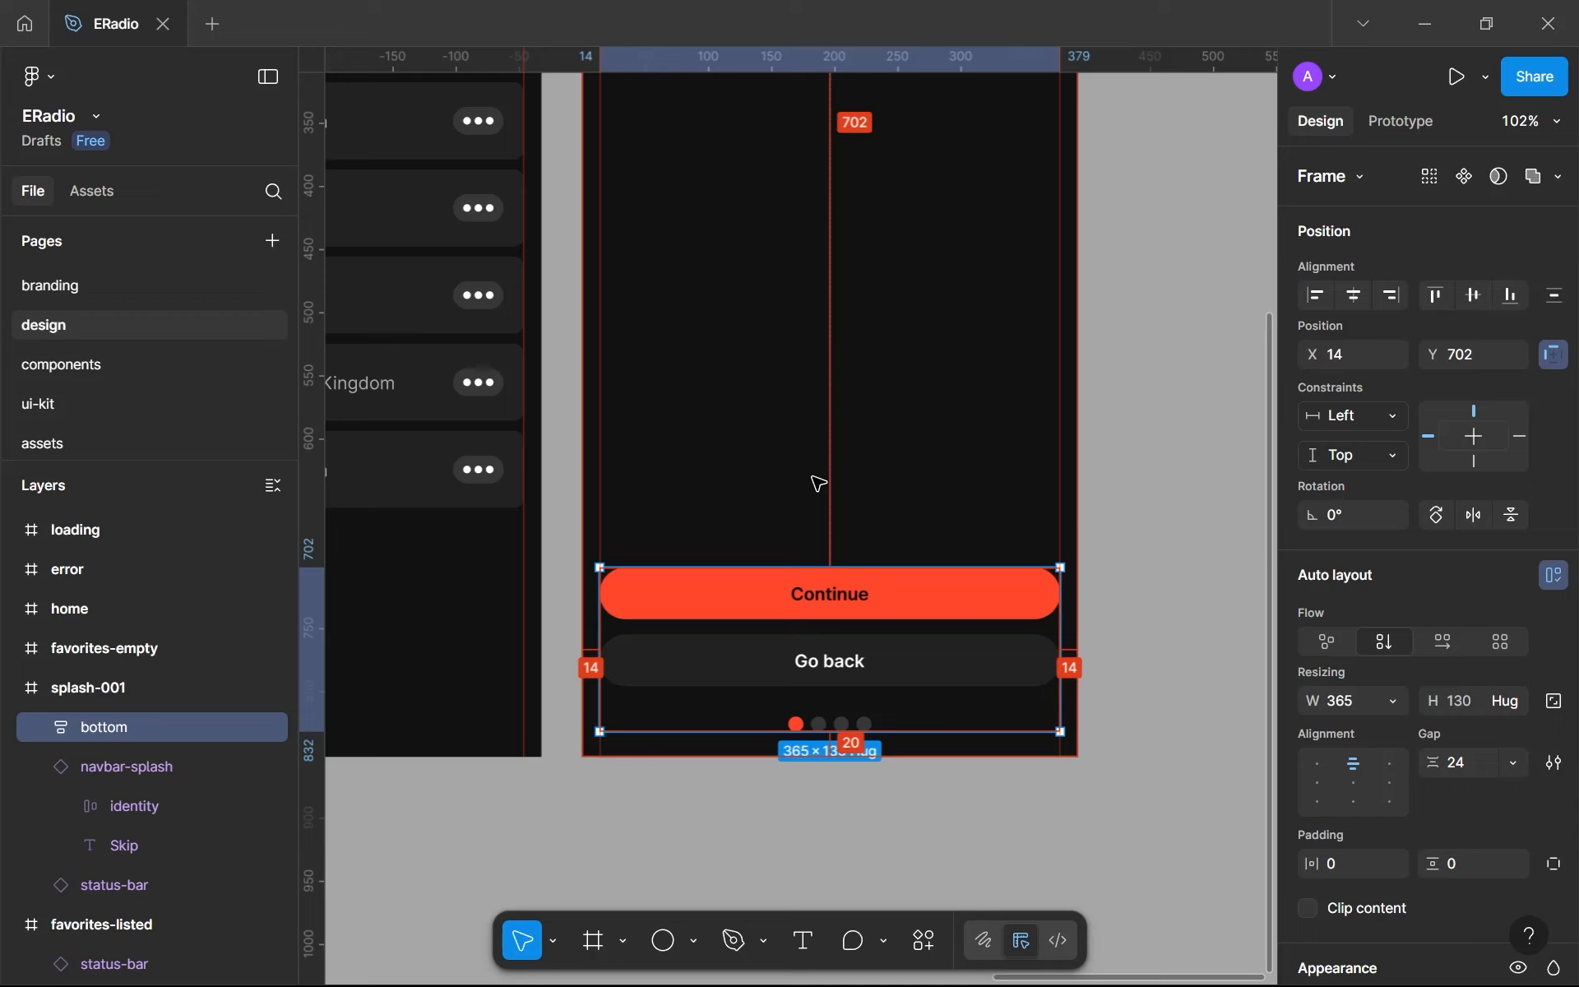
pyautogui.press('Down')
pyautogui.press('Down')
pyautogui.press('Down')
pyautogui.press('Down')
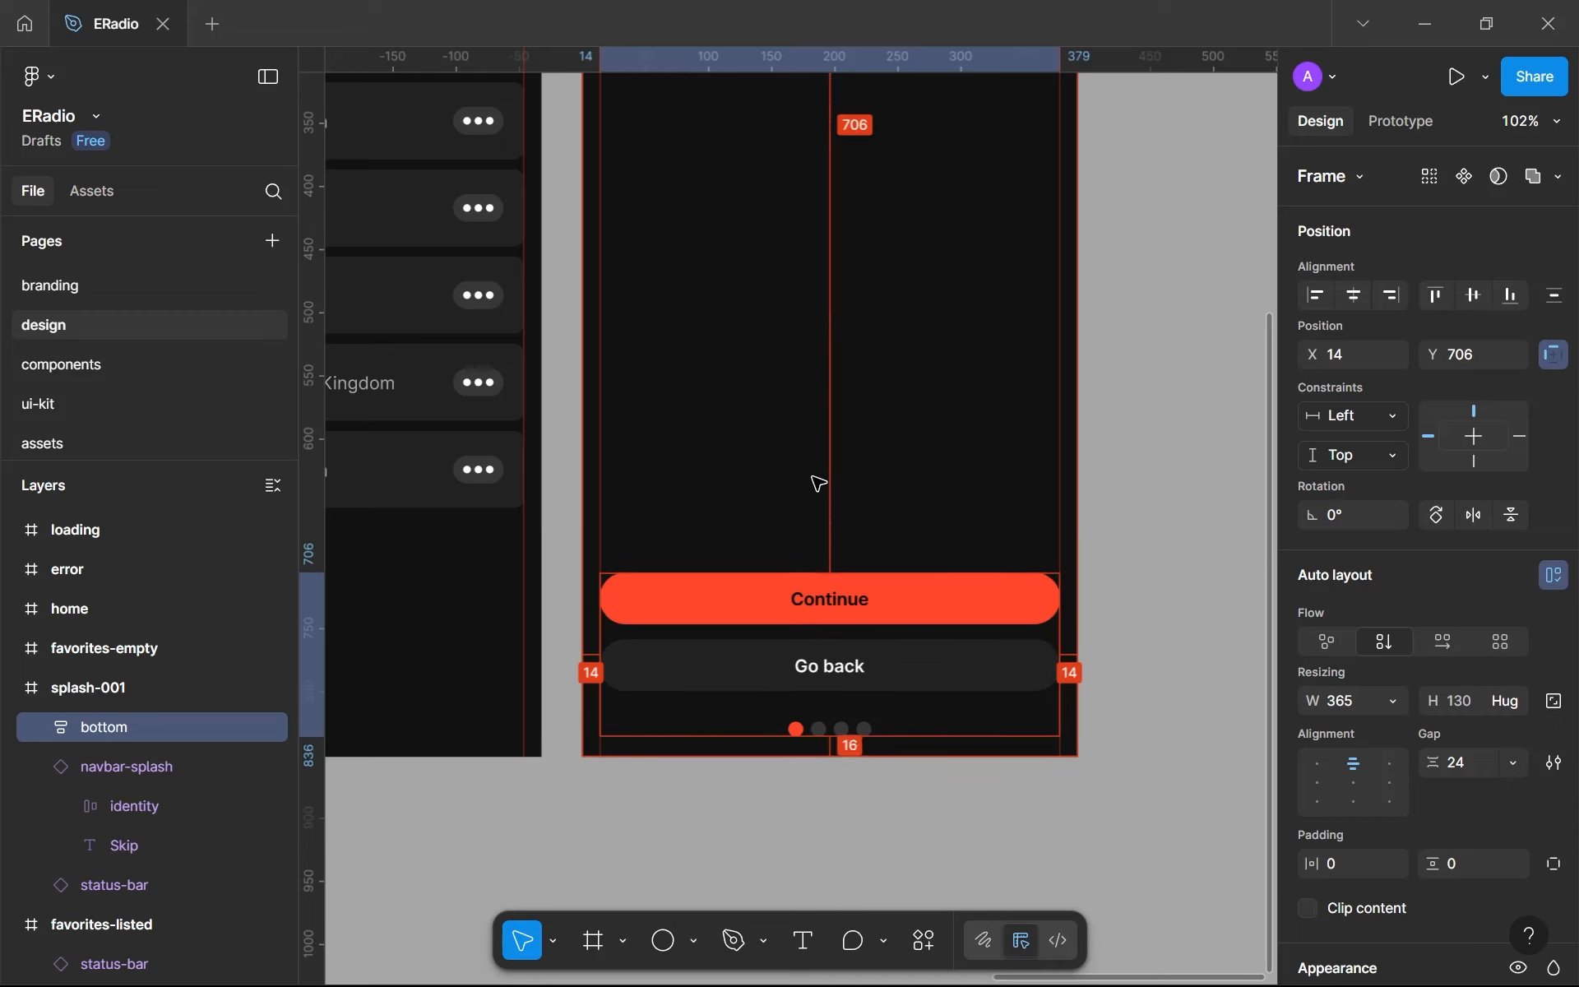
# - Nudge the bottom frame up to Y 703 in splash-001
pyautogui.click(813, 477)
pyautogui.scroll(-3, 814, 481)
pyautogui.scroll(3, 808, 590)
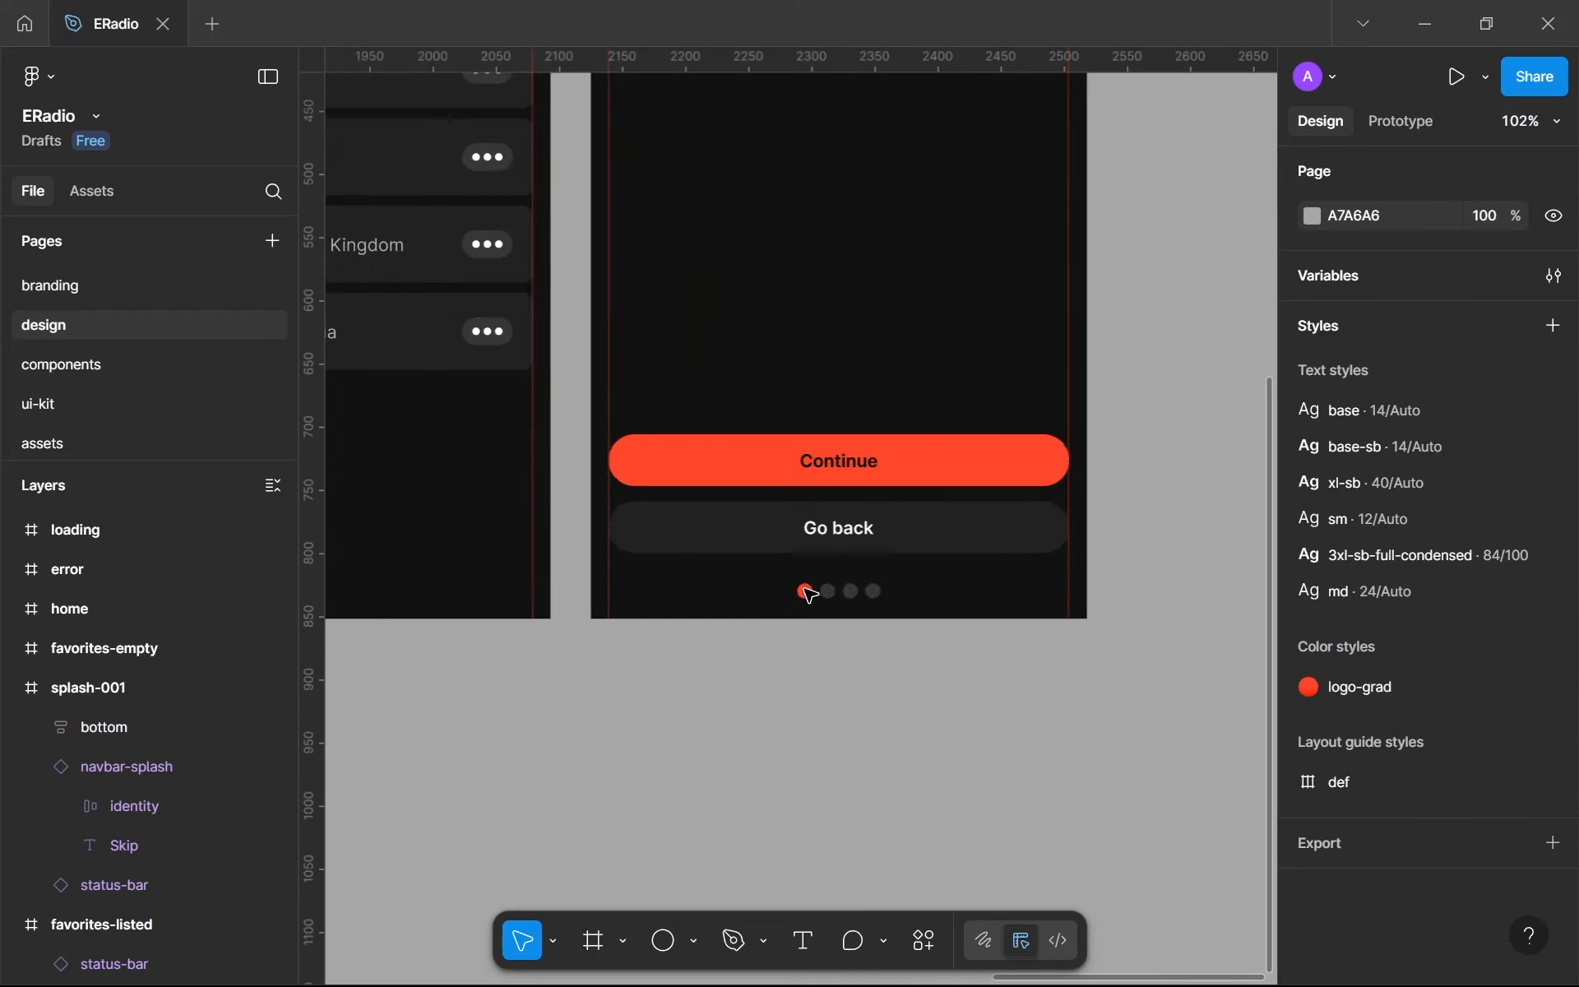
pyautogui.click(807, 589)
pyautogui.press('Up')
pyautogui.press('Up')
pyautogui.press('Up')
pyautogui.press('Up')
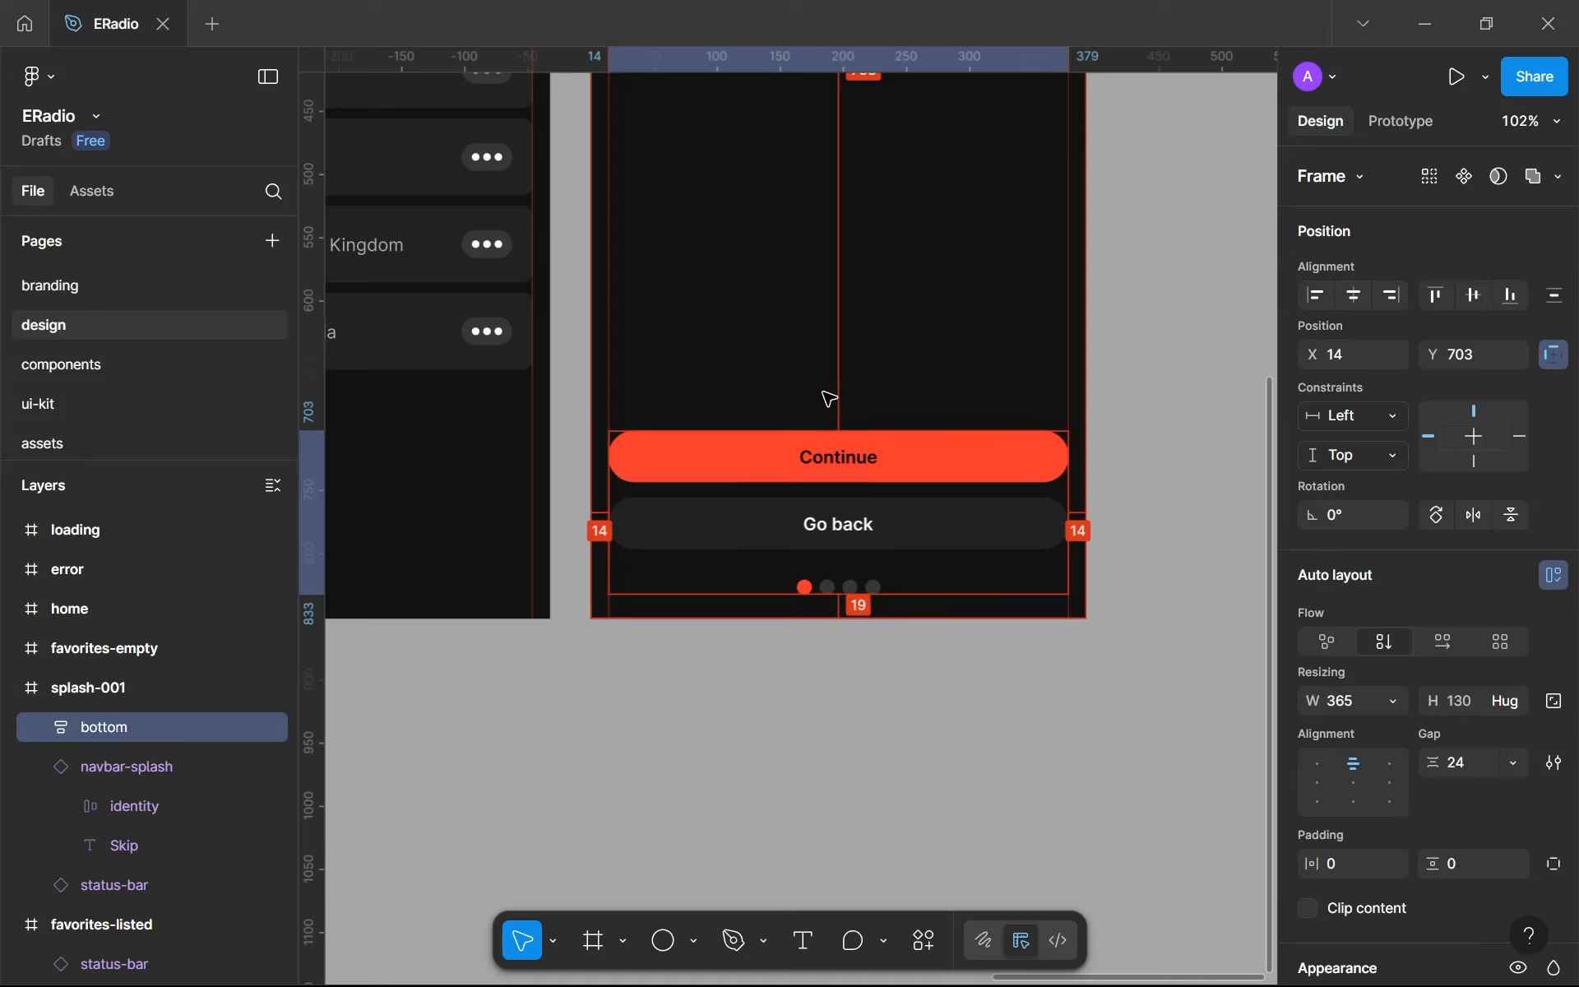
# - Review the splash-001 screen's layout, from the navbar down to the bottom buttons and page indicator
pyautogui.click(945, 733)
pyautogui.scroll(-3, 945, 733)
pyautogui.scroll(3, 945, 733)
pyautogui.scroll(-4, 946, 736)
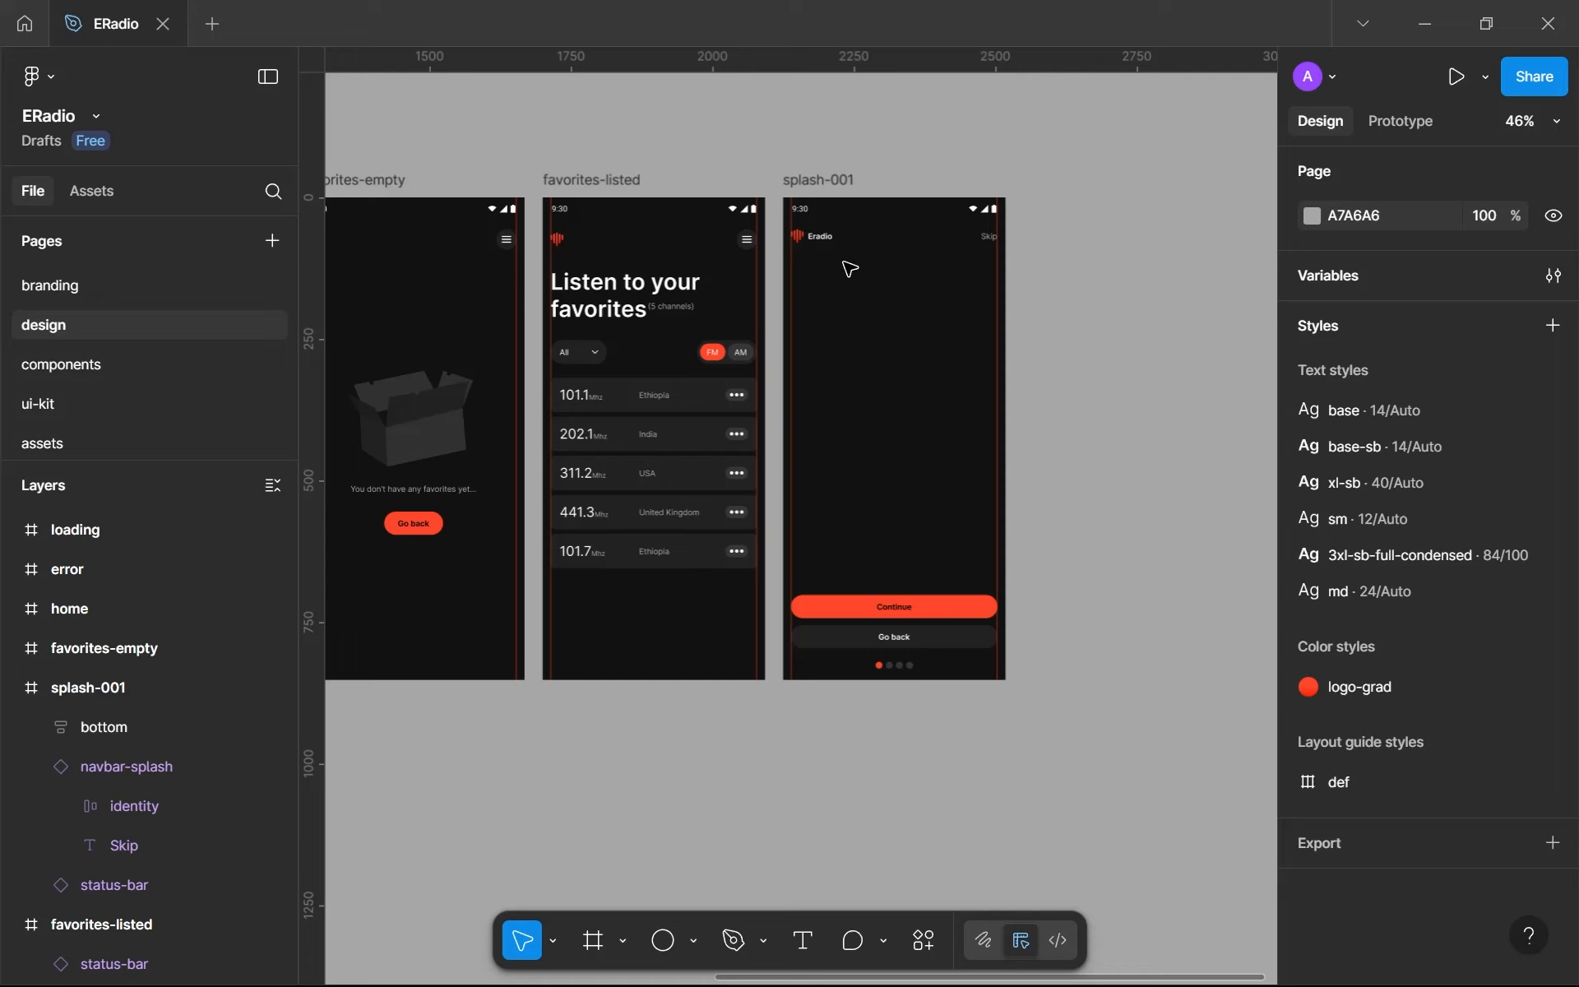
pyautogui.scroll(5, 872, 205)
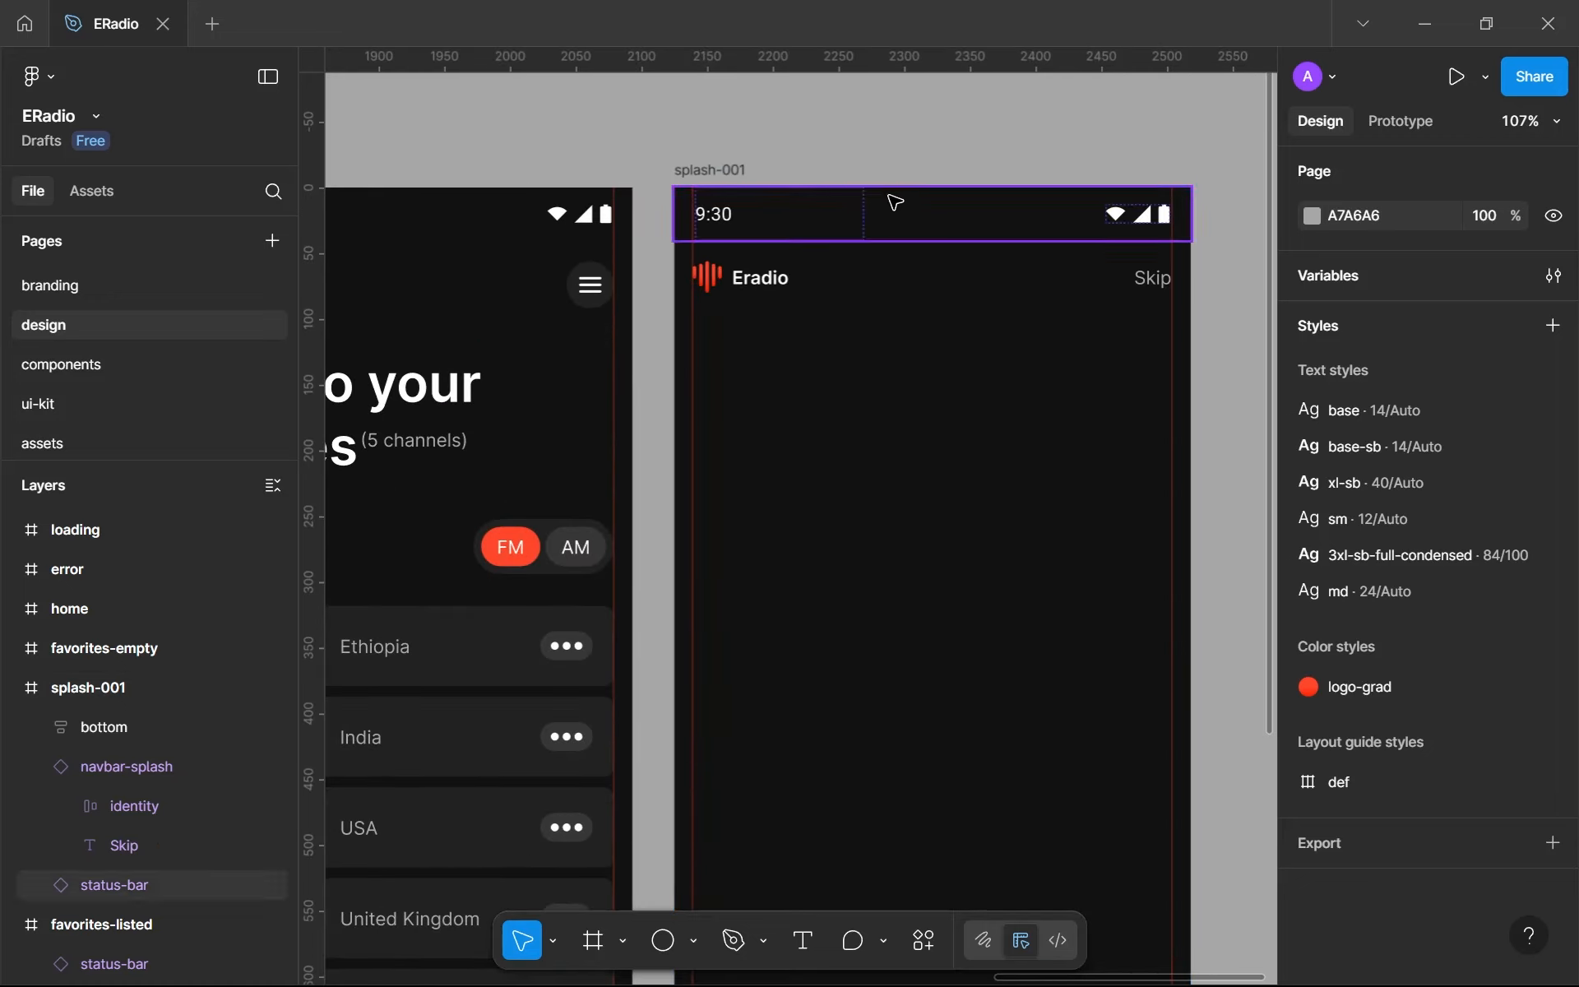
pyautogui.scroll(-8, 864, 356)
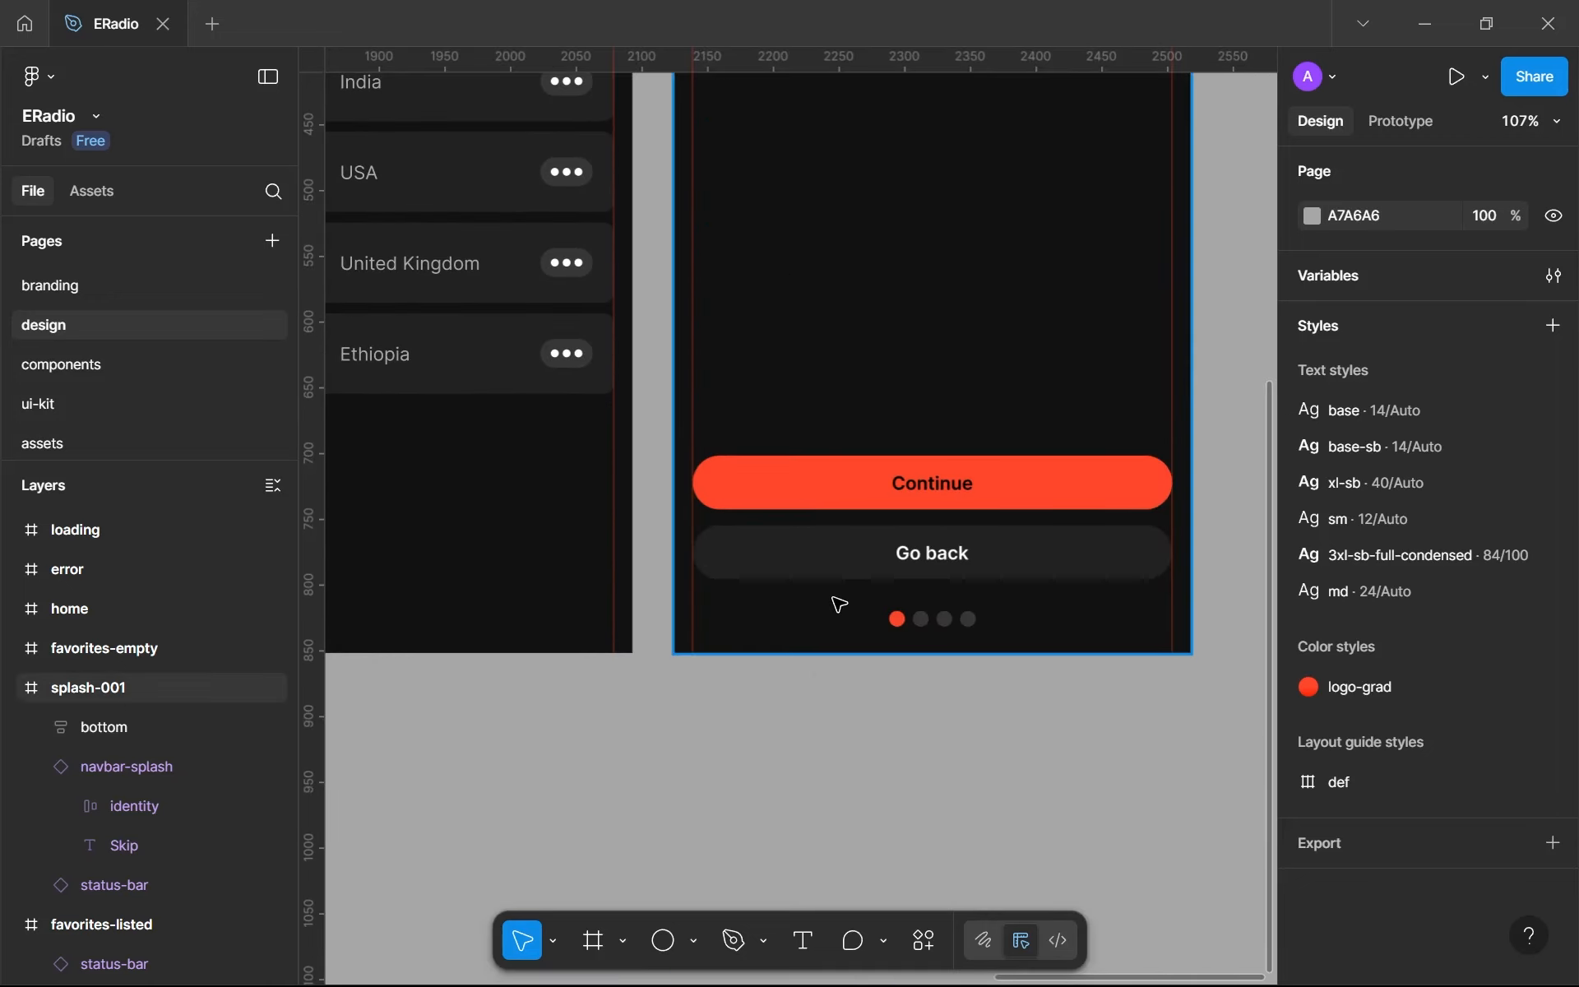
pyautogui.scroll(-5, 834, 602)
pyautogui.scroll(3, 858, 475)
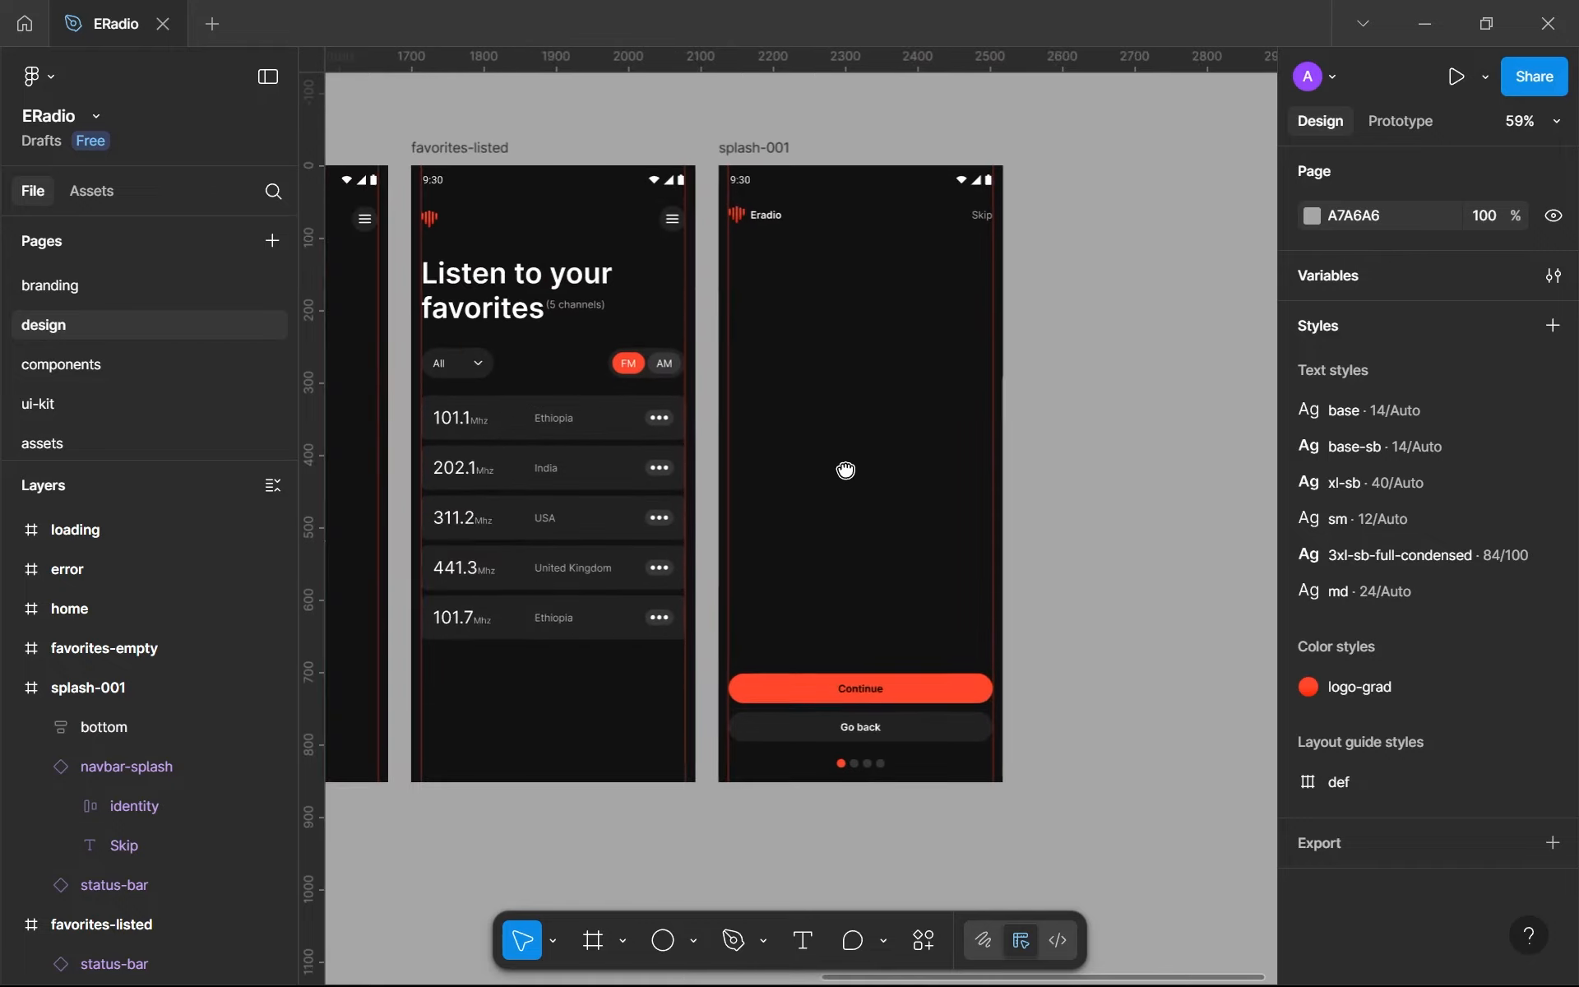
# - Add a text layer in the middle of splash-001 reading "Eradio let's you listen to thousands of radio"
pyautogui.click(779, 480)
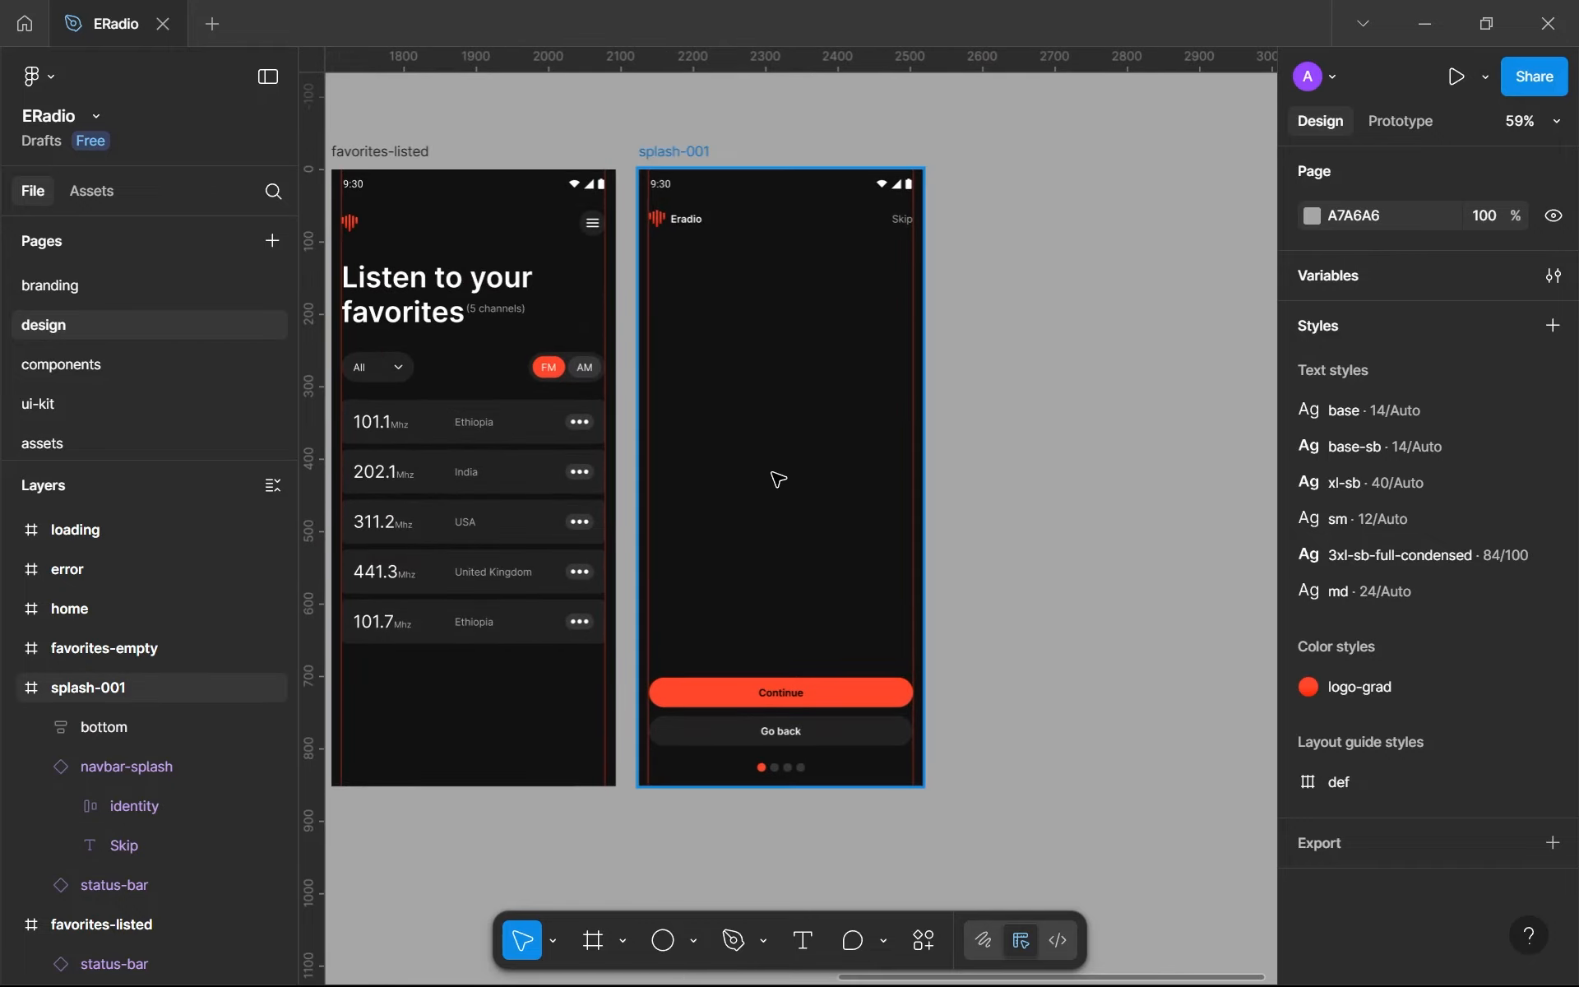
pyautogui.press('t')
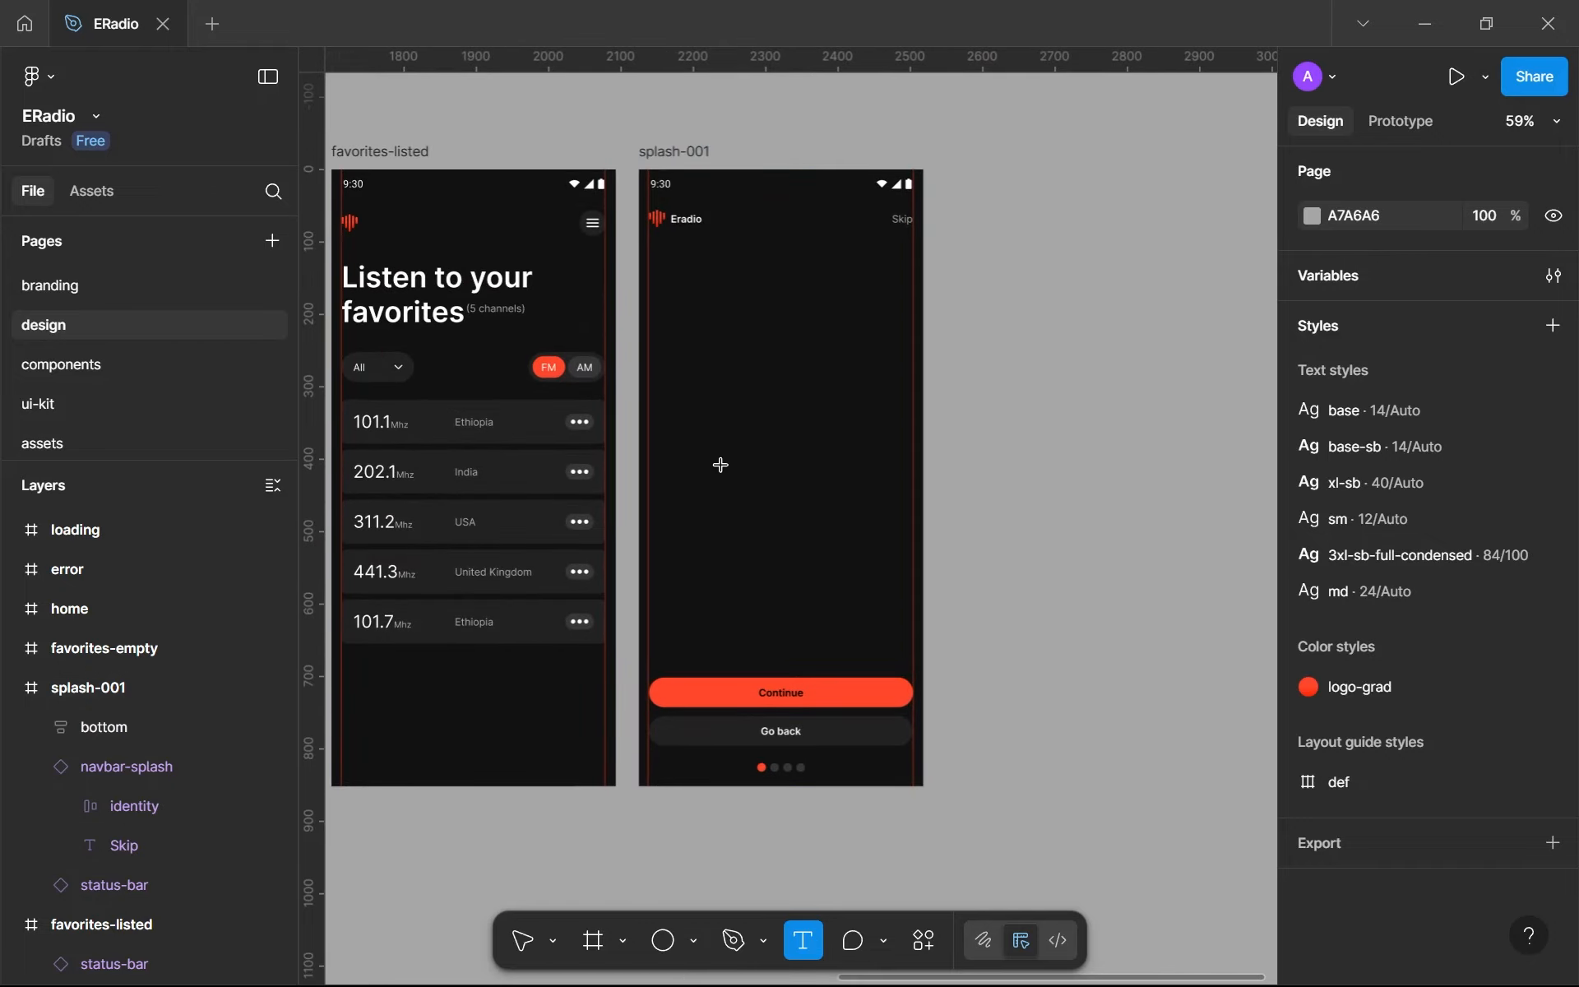
pyautogui.click(722, 469)
pyautogui.scroll(2, 754, 524)
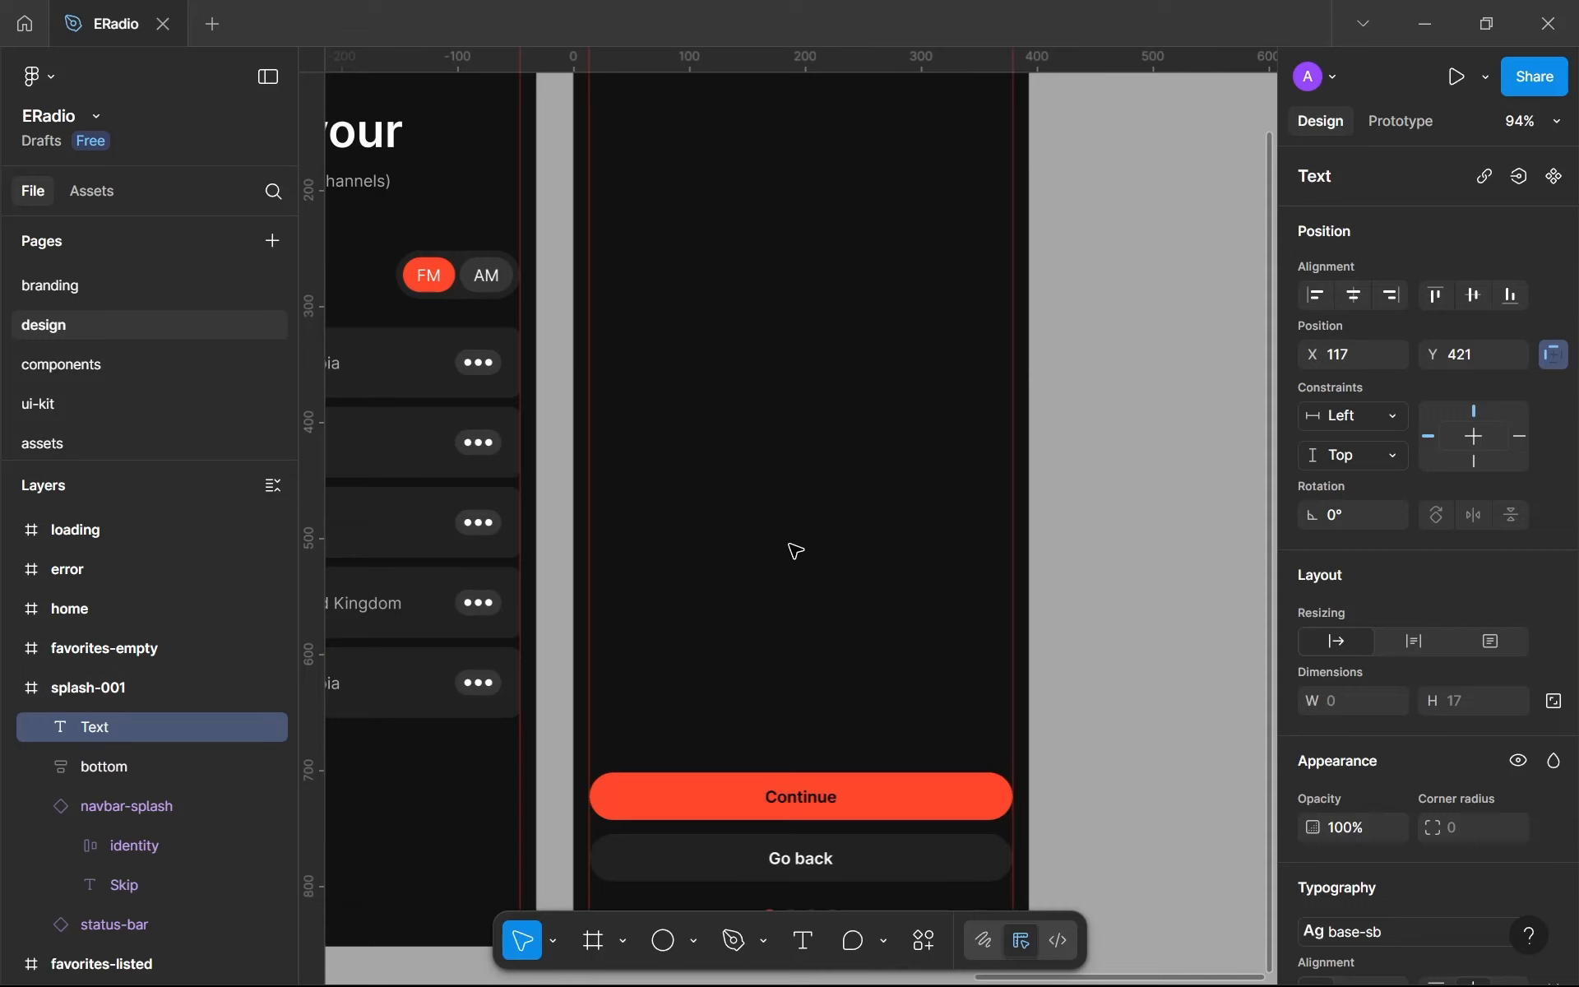
pyautogui.write('Eradio')
pyautogui.write(' le')
pyautogui.press('BackSpace')
pyautogui.write("et's you listen to thousands of")
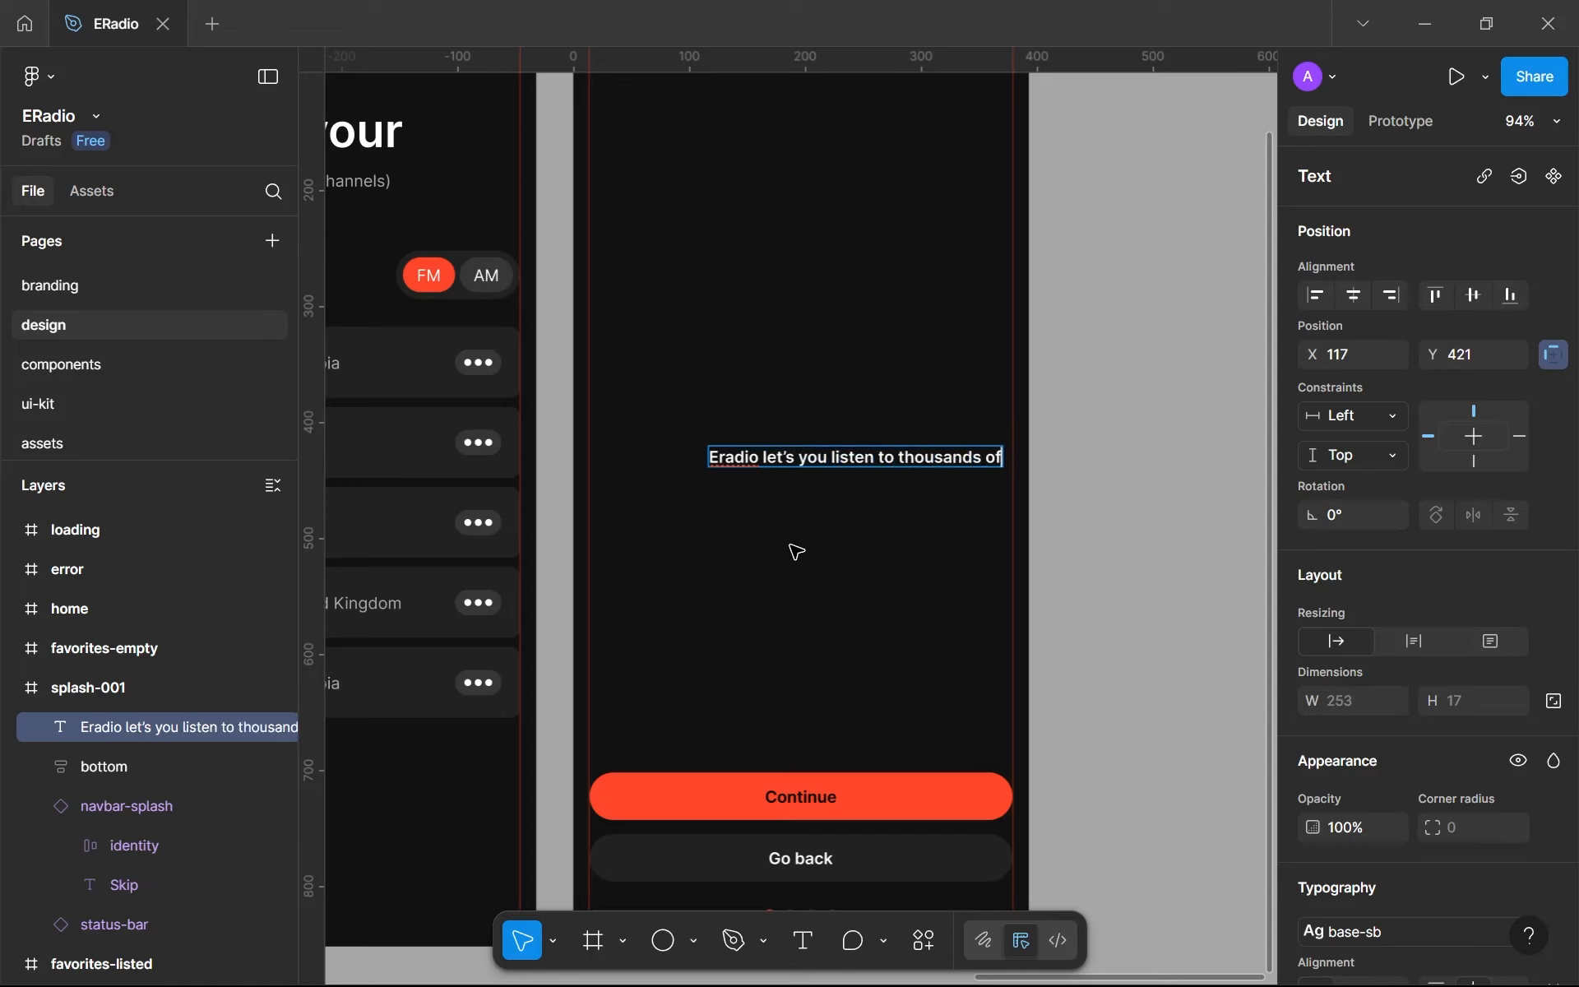
pyautogui.write(' rad')
pyautogui.scroll(1, 796, 552)
pyautogui.write('io')
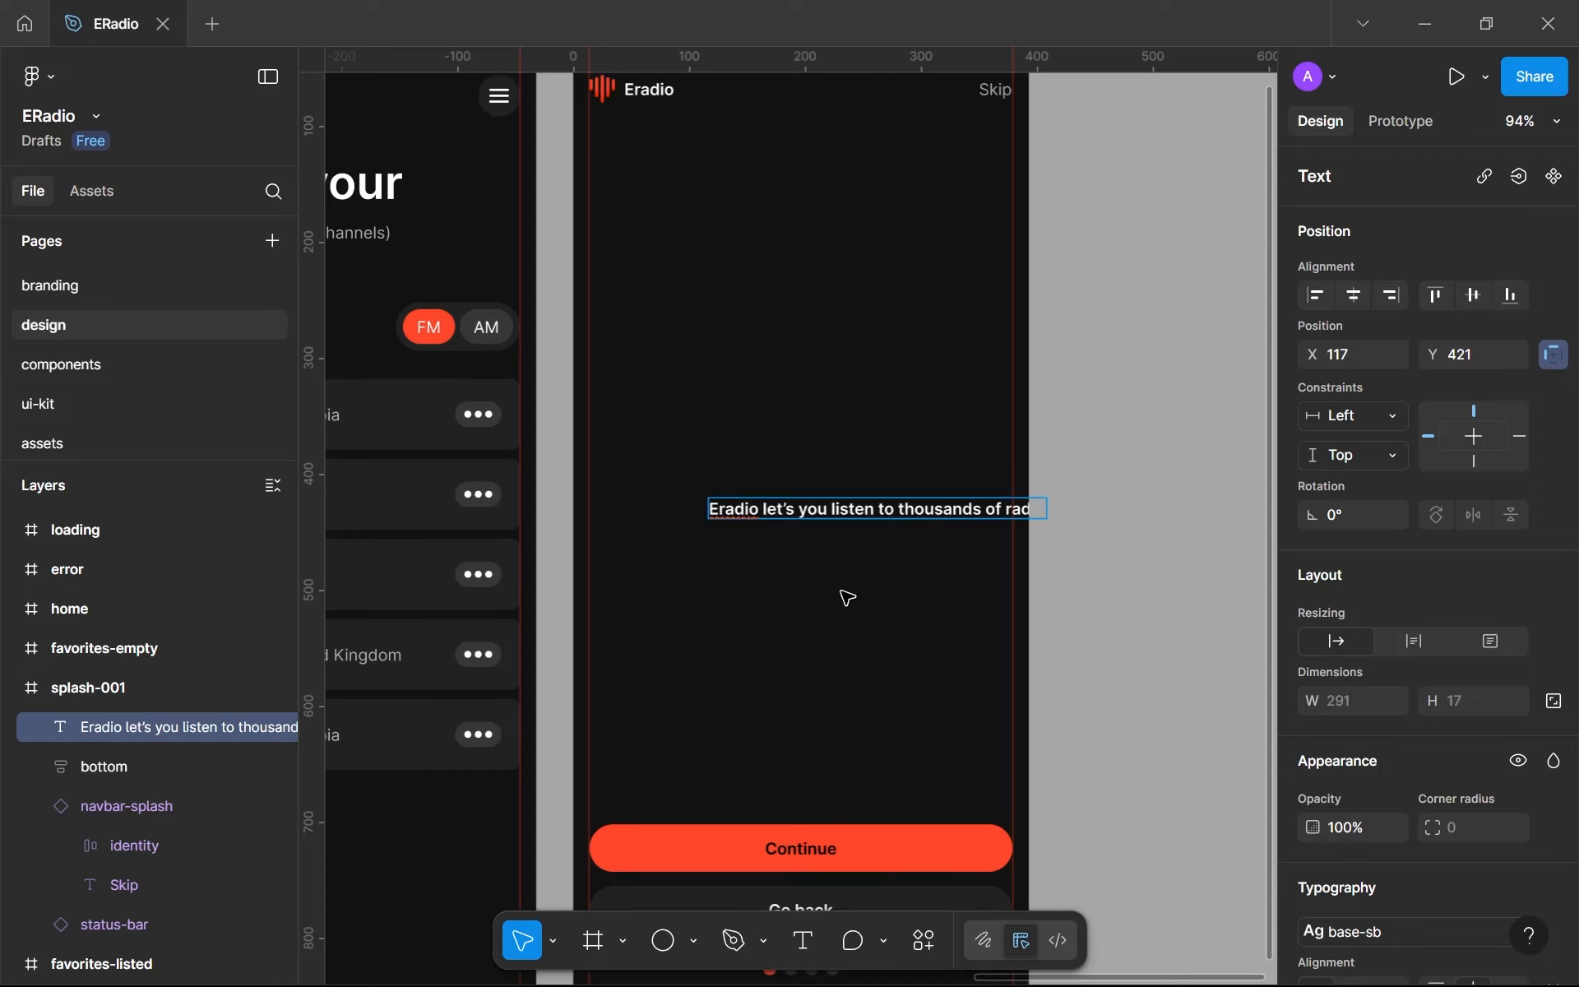
# - Narrow the text box to 134 wide so it wraps and continue the sentence with "stations through a single Wi-Fi connection."
pyautogui.press('Escape')
pyautogui.moveTo(1050, 504); pyautogui.dragTo(864, 526)
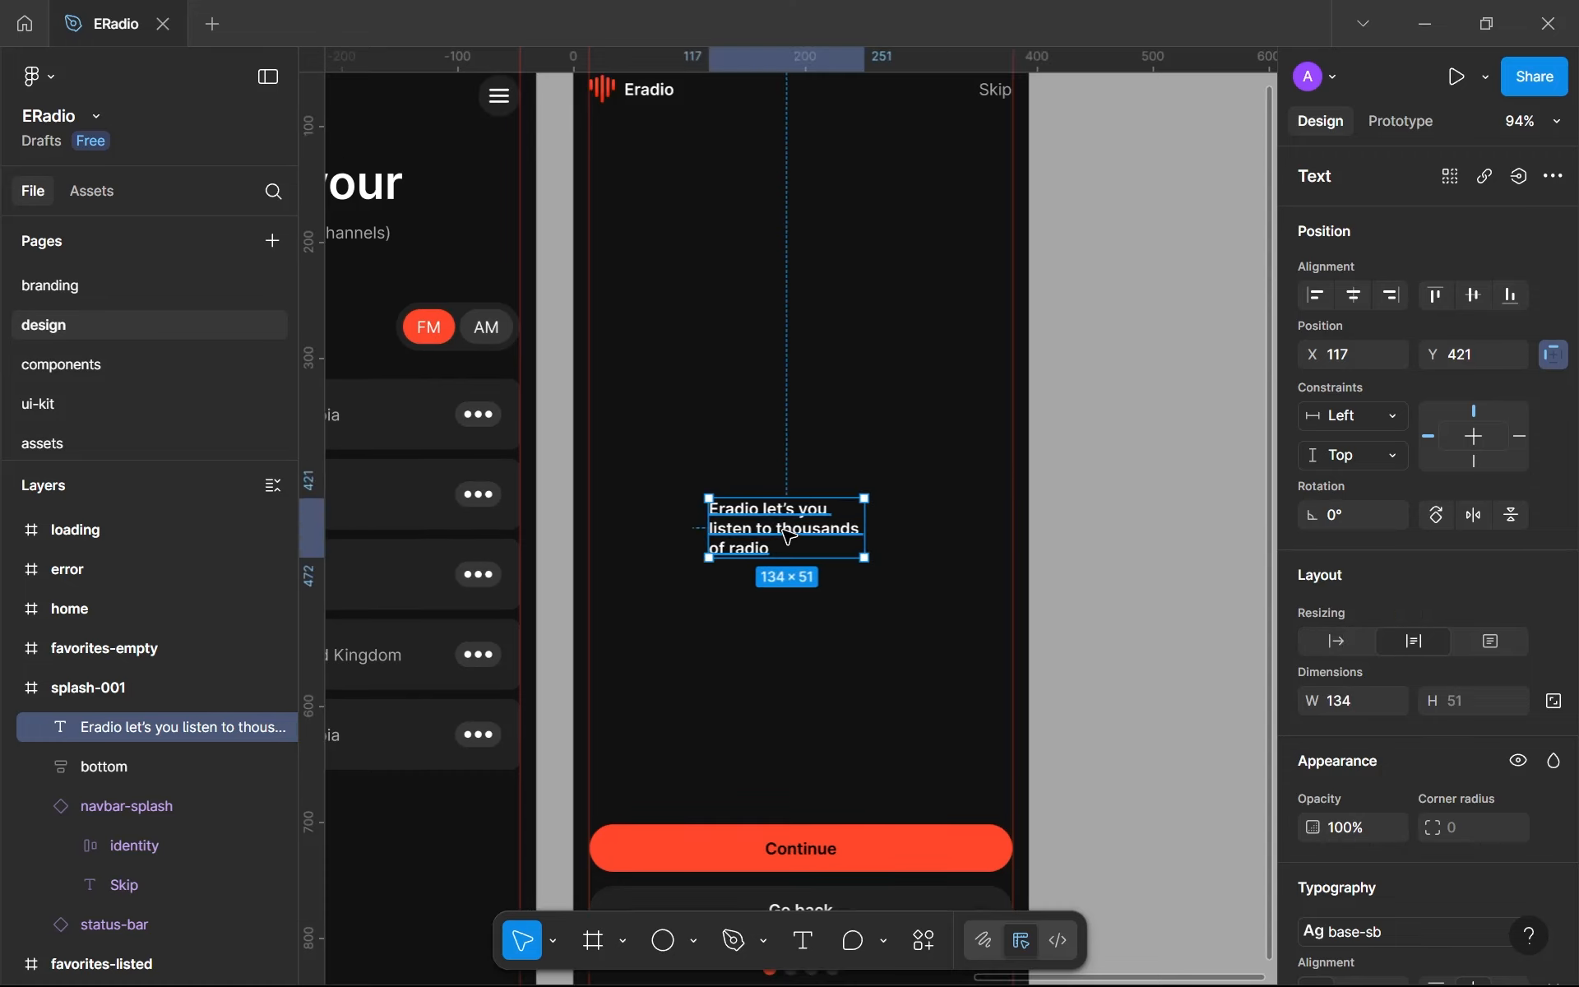
pyautogui.press('Return')
pyautogui.write('stations')
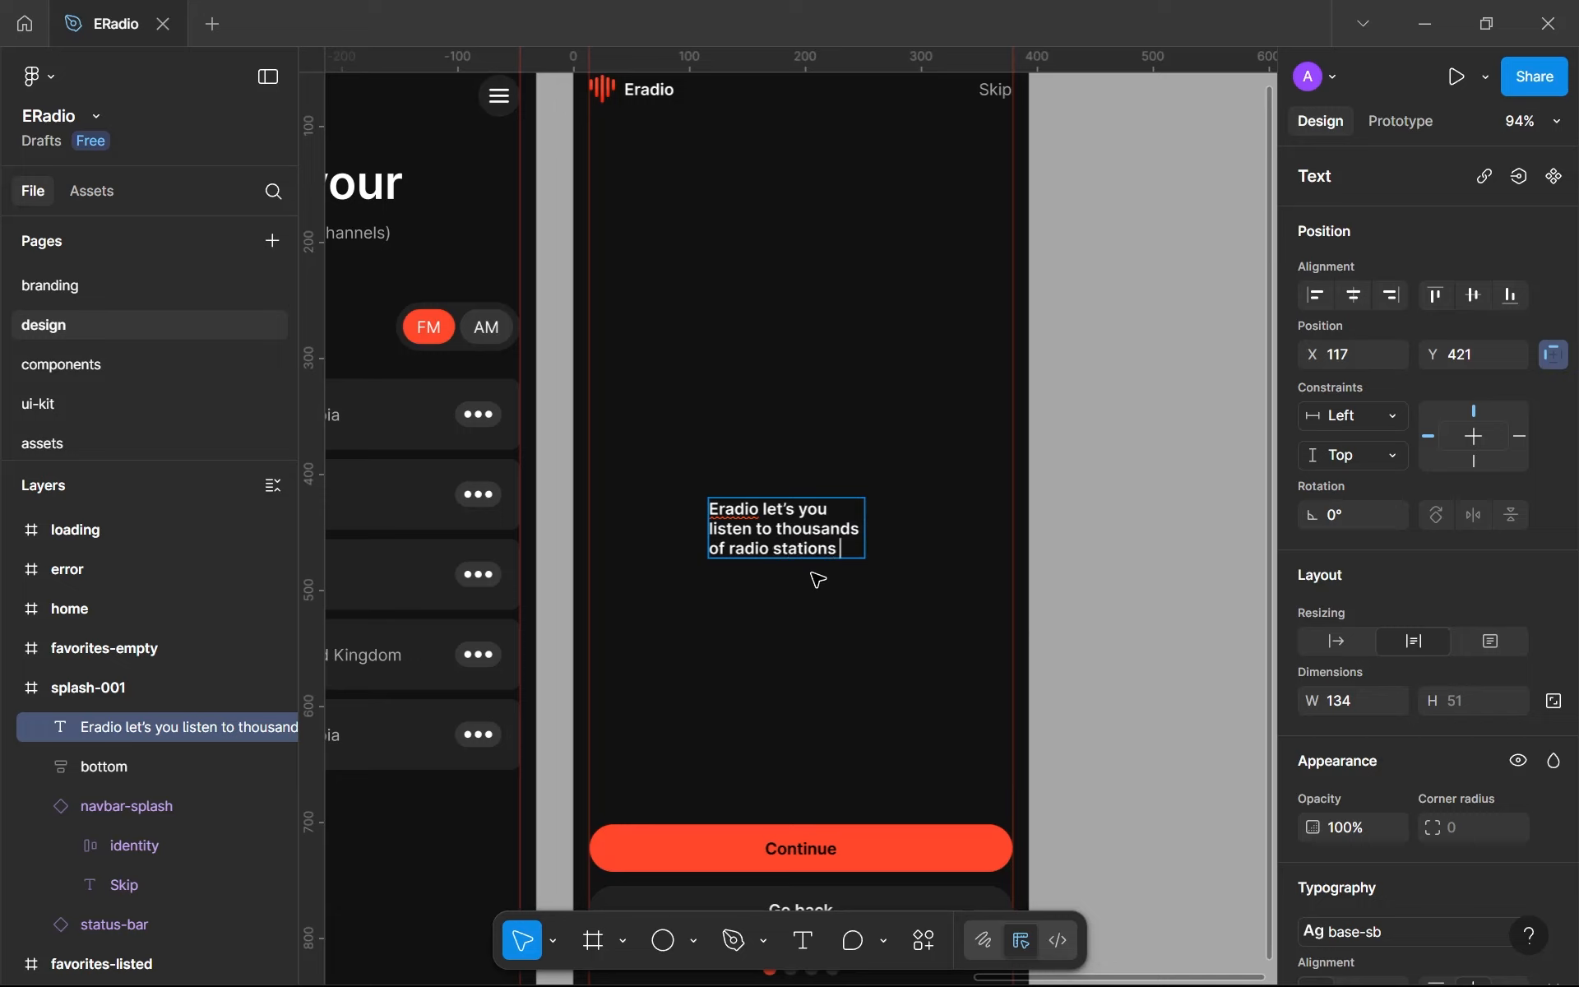
pyautogui.write(' throuigh')
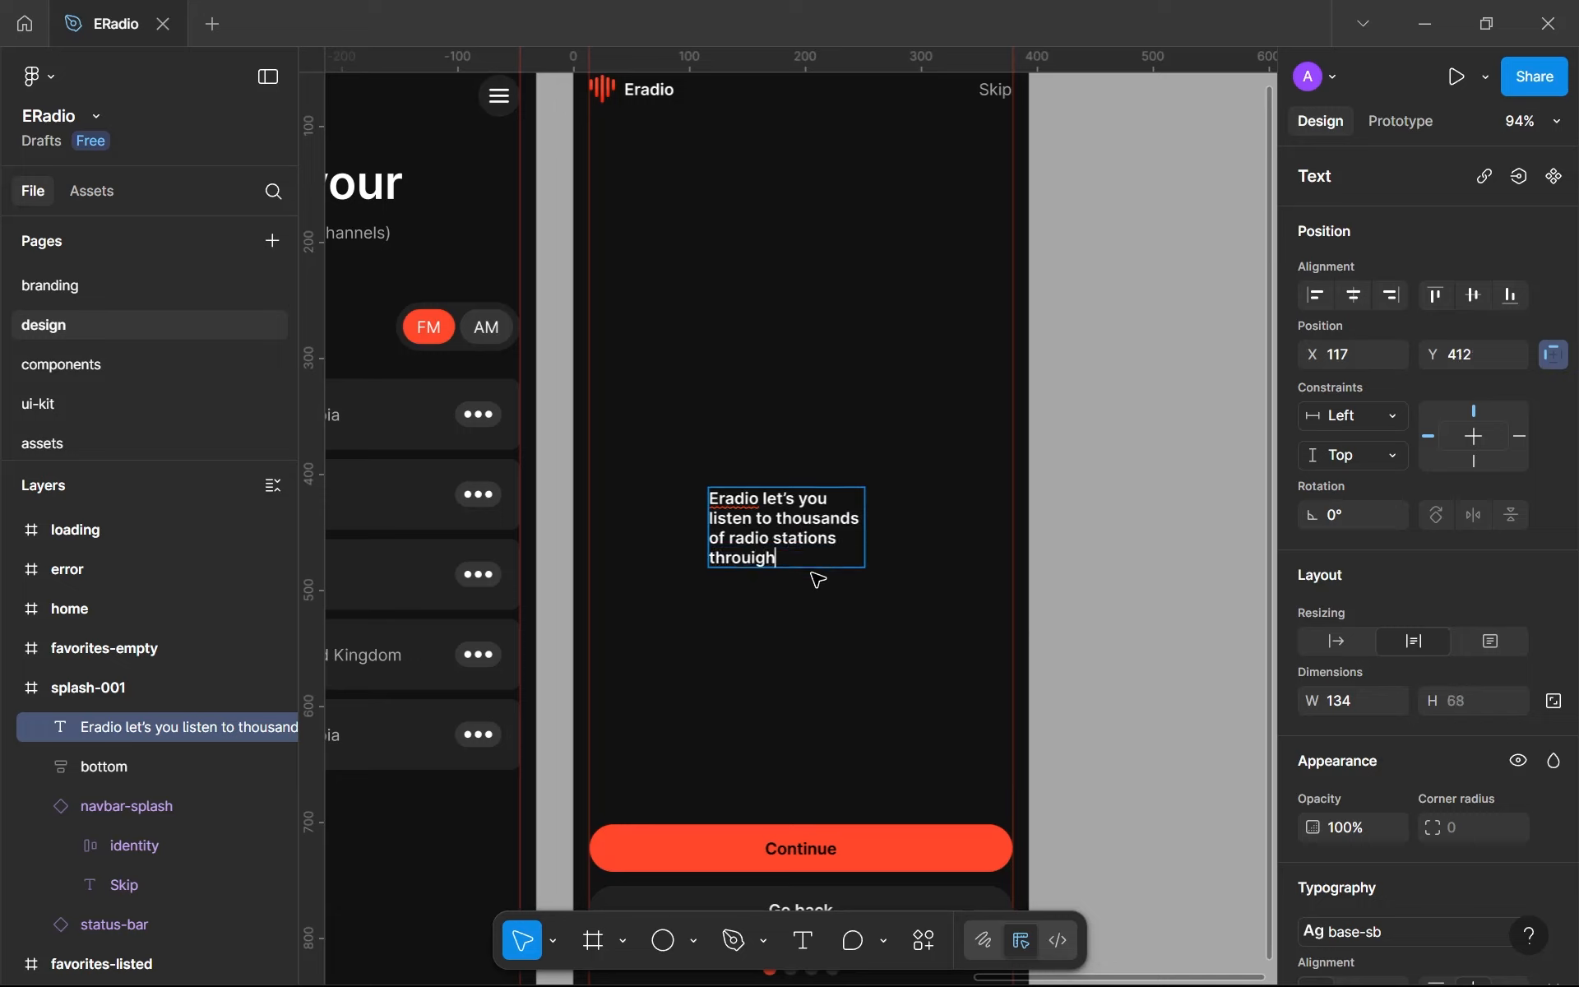
pyautogui.write(' a single wif')
pyautogui.write('i')
pyautogui.press('BackSpace')
pyautogui.press('BackSpace')
pyautogui.press('BackSpace')
pyautogui.press('BackSpace')
pyautogui.write('Wi')
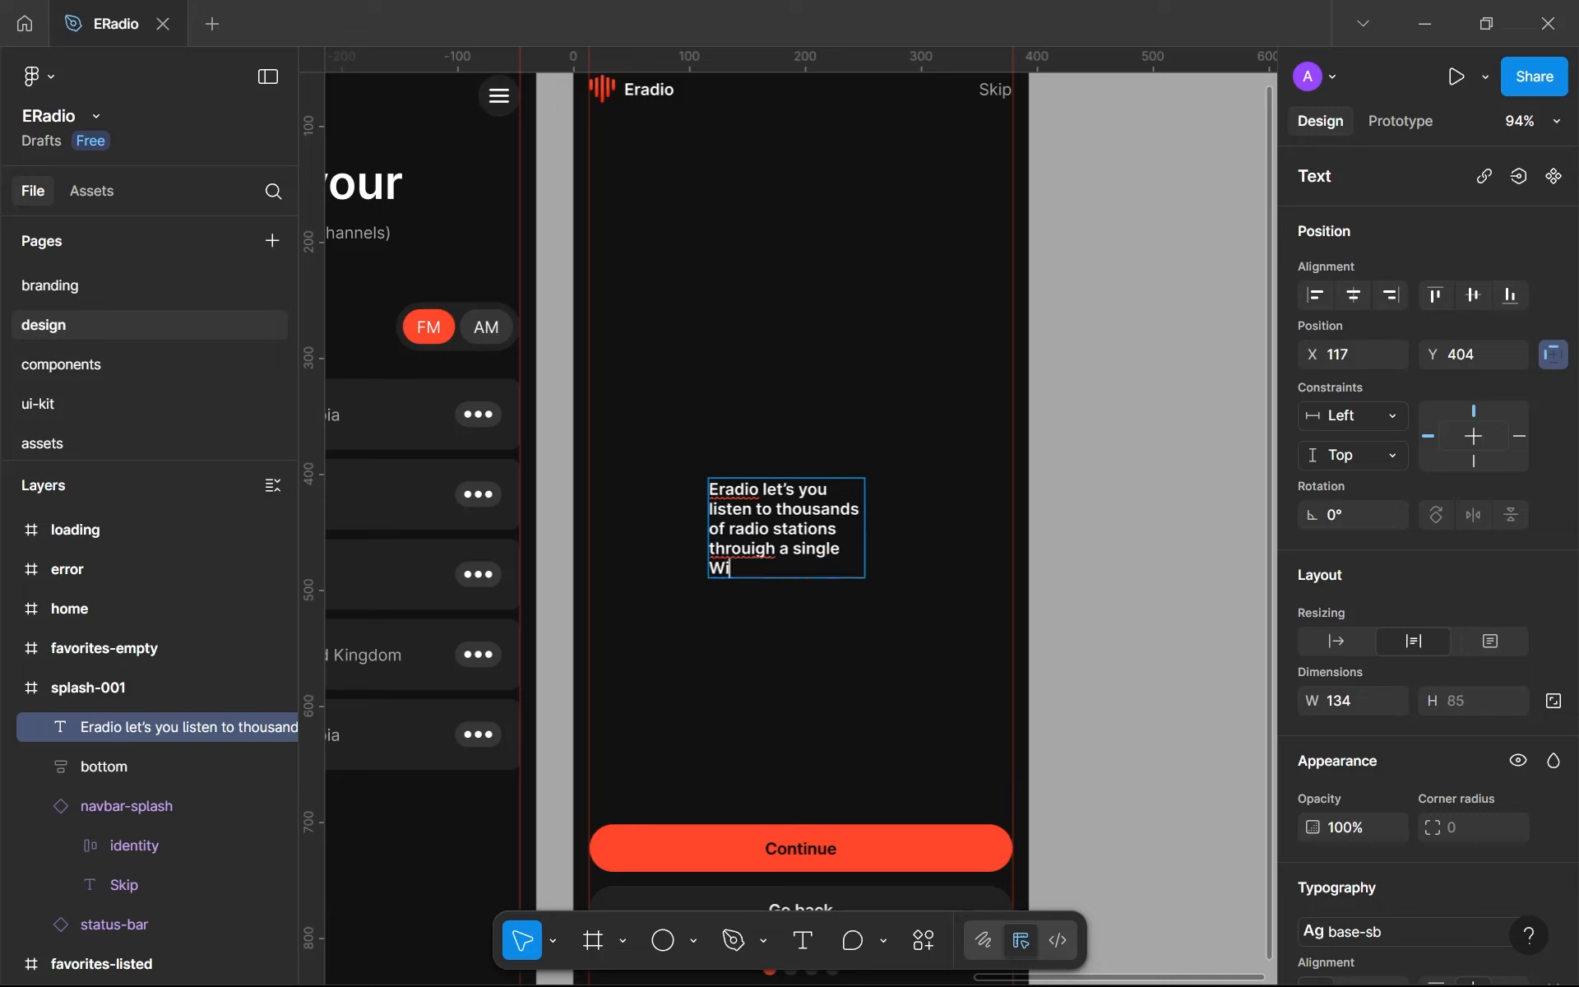
pyautogui.write('-Fi connection.')
# - Correct the misspelled word in the splash text to "through" and finish editing
pyautogui.rightClick(742, 561)
pyautogui.click(790, 561)
pyautogui.press('Escape')
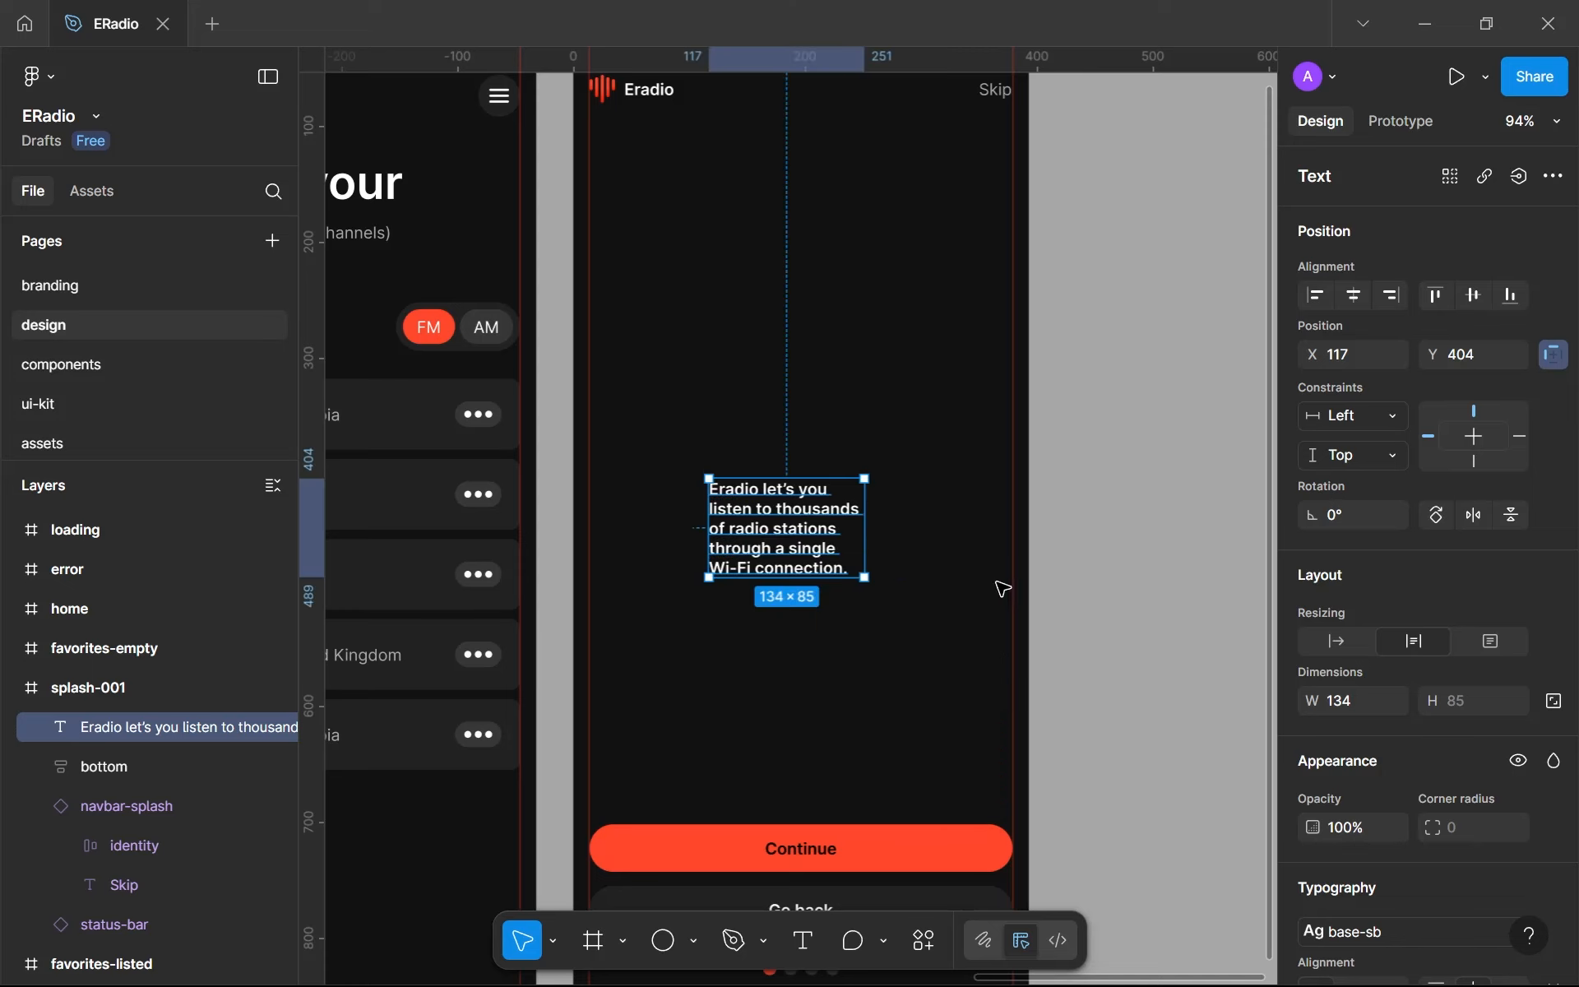
# - Apply the base text style to the splash text
pyautogui.click(1423, 925)
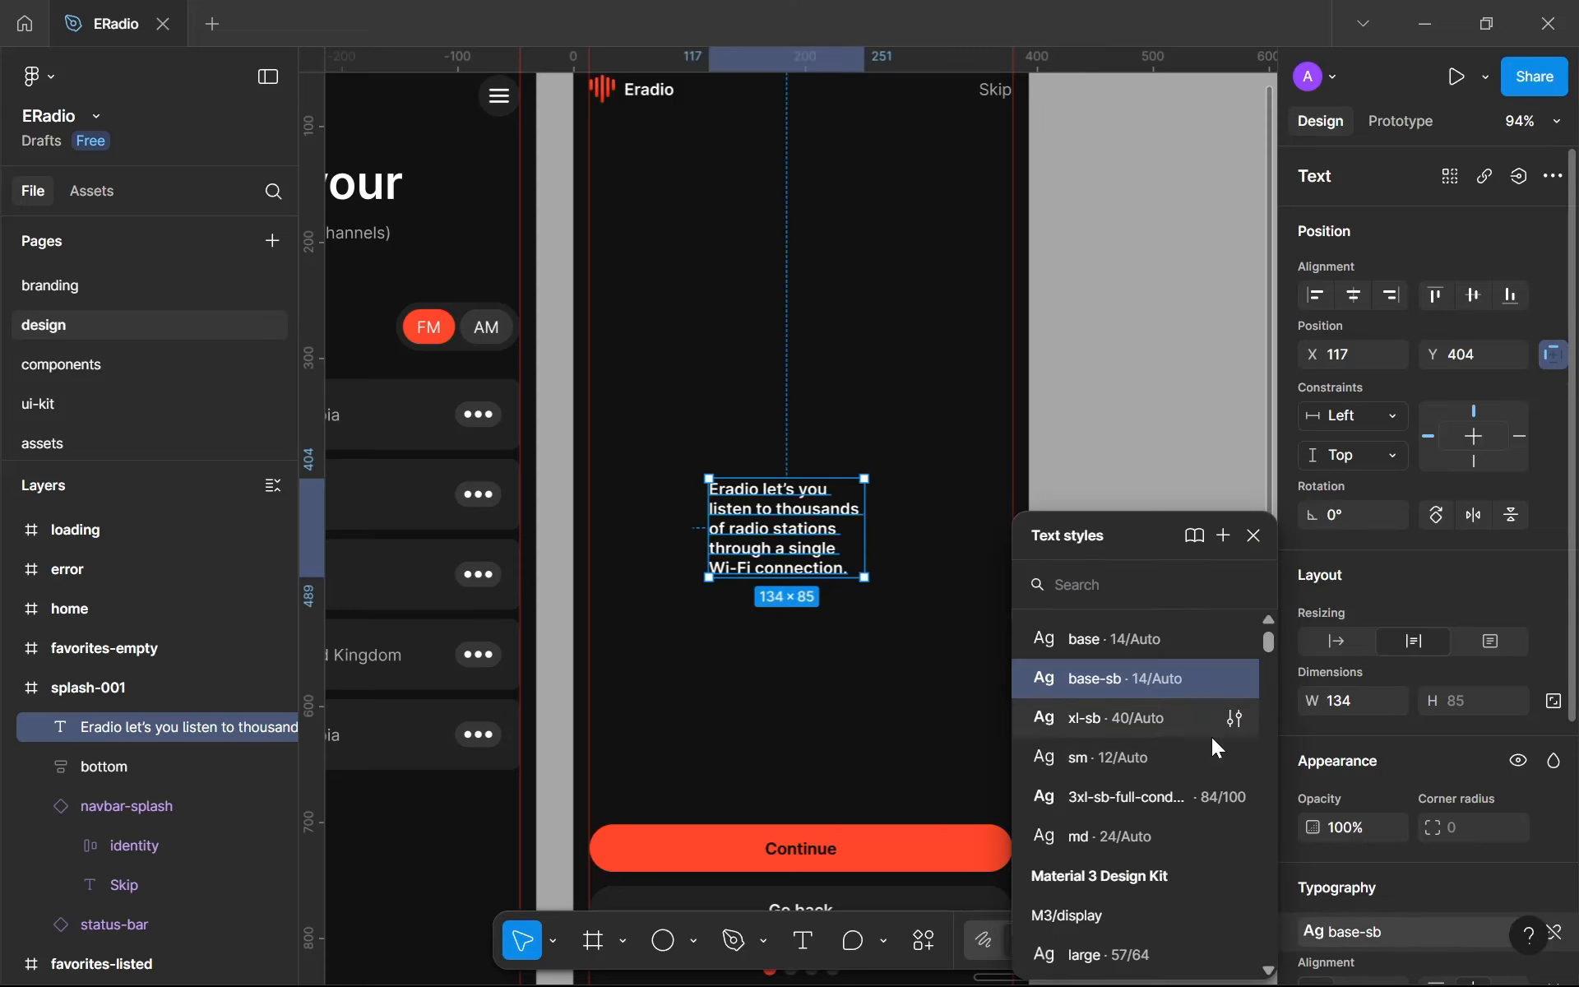
pyautogui.click(1150, 646)
pyautogui.moveTo(1022, 649); pyautogui.dragTo(1323, 548)
# - Check the text styles of a channel's country label, the channel count and the empty-favorites message on the favorites screens
pyautogui.doubleClick(642, 557)
pyautogui.doubleClick(642, 557)
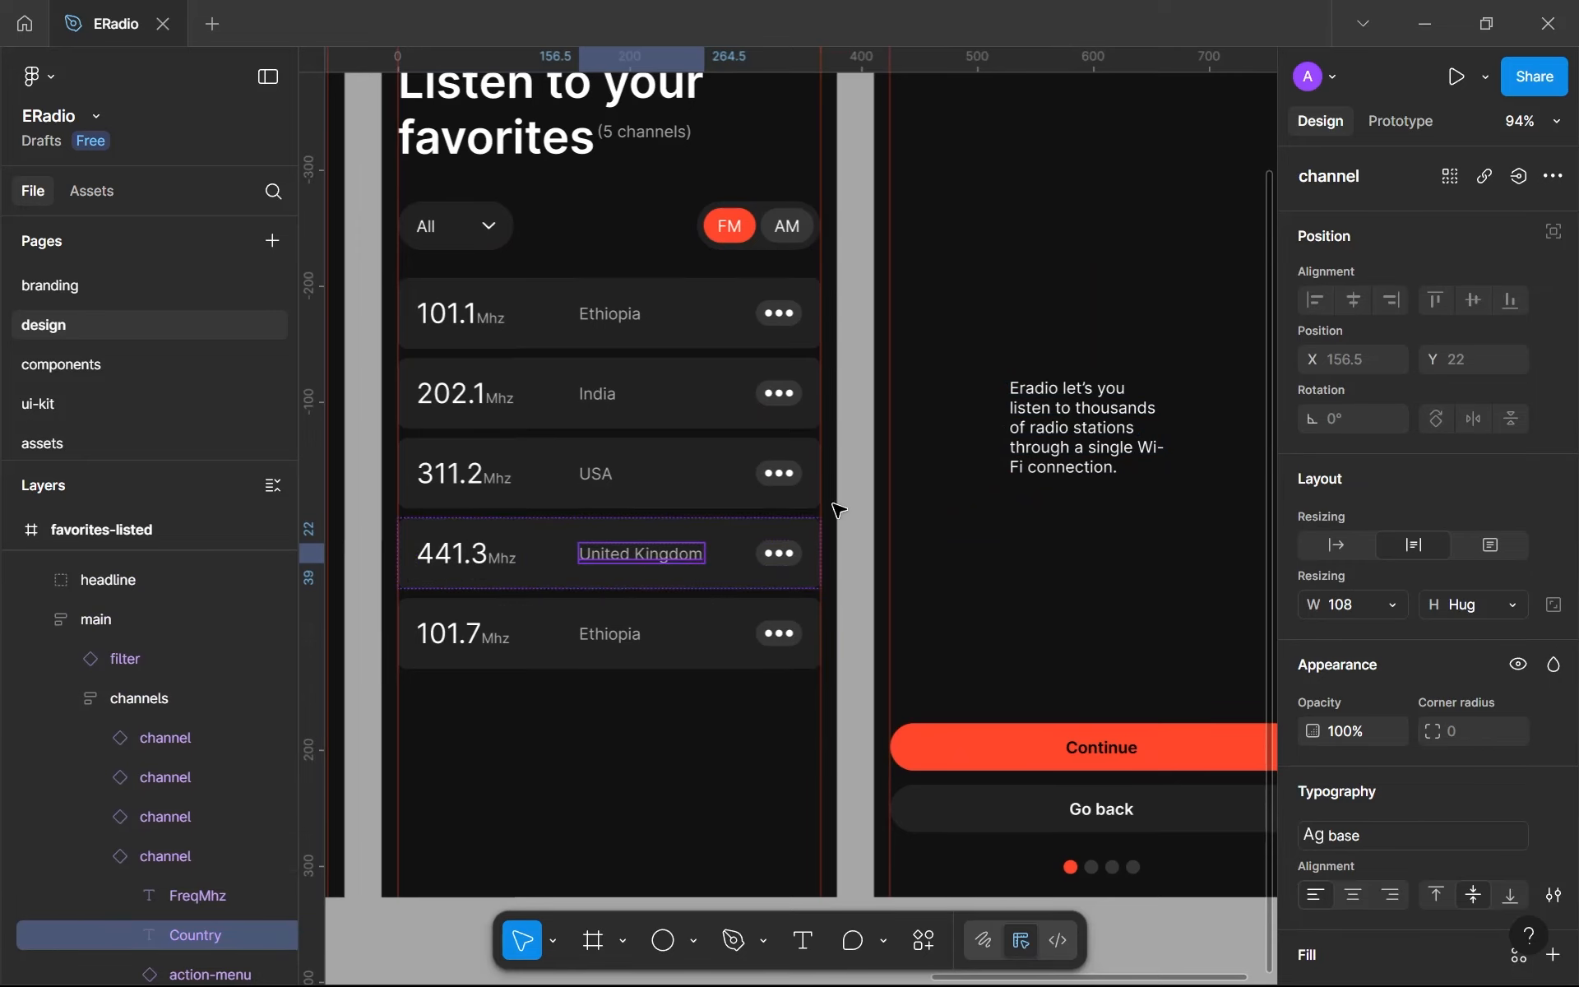
pyautogui.click(621, 138)
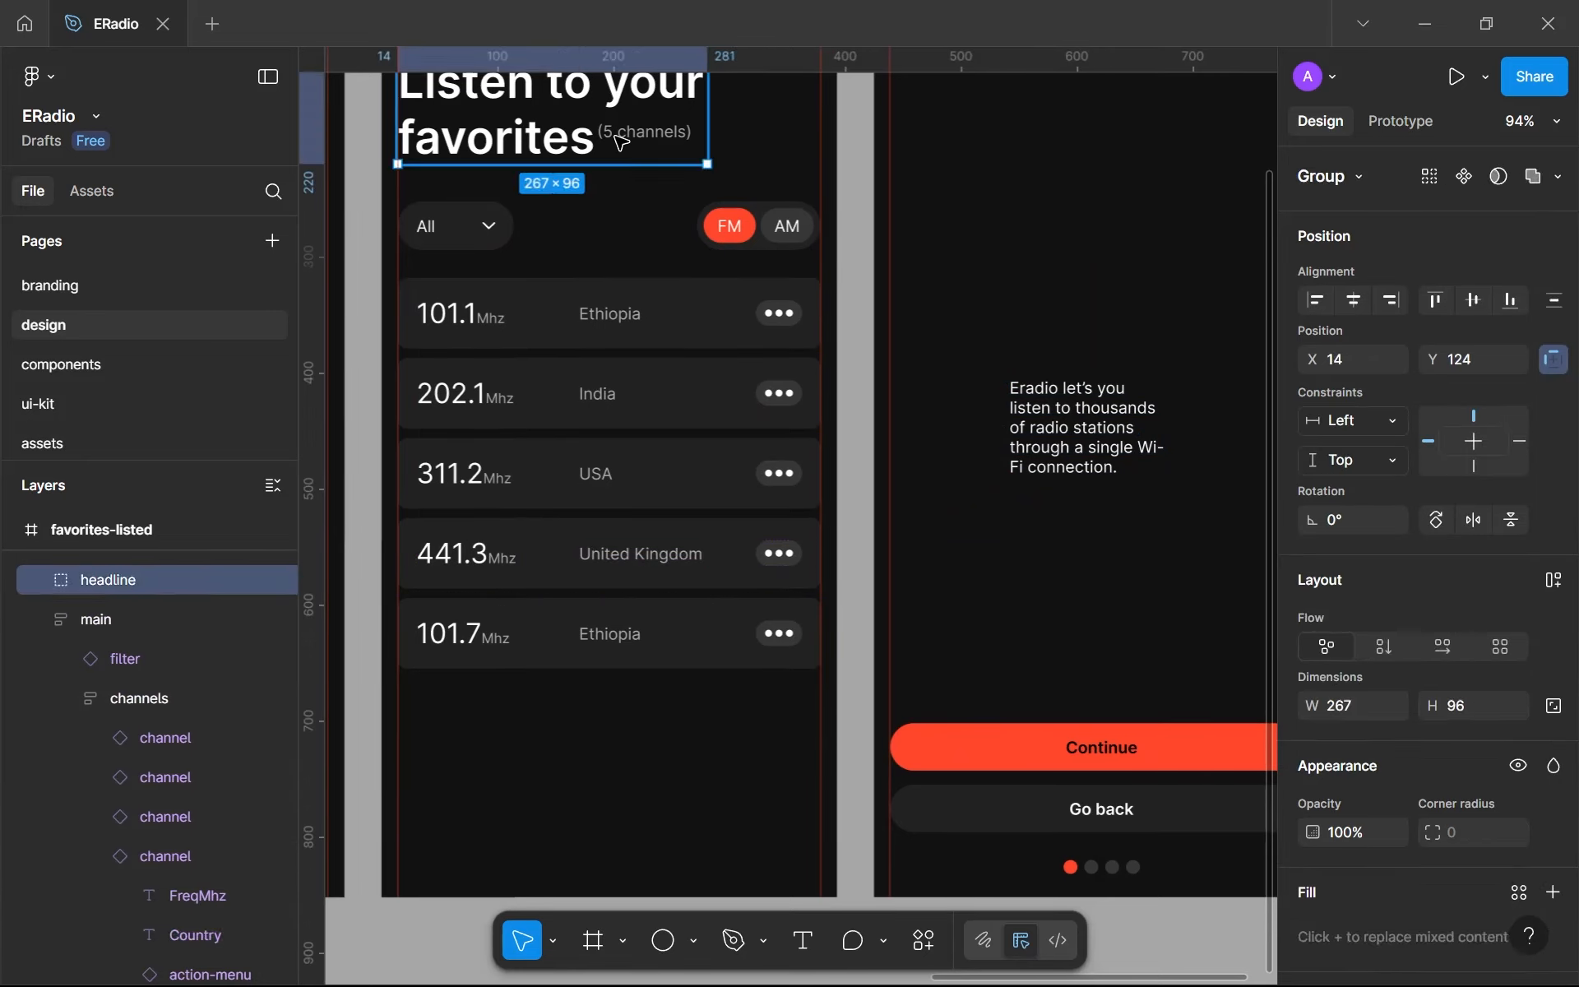
pyautogui.click(621, 140)
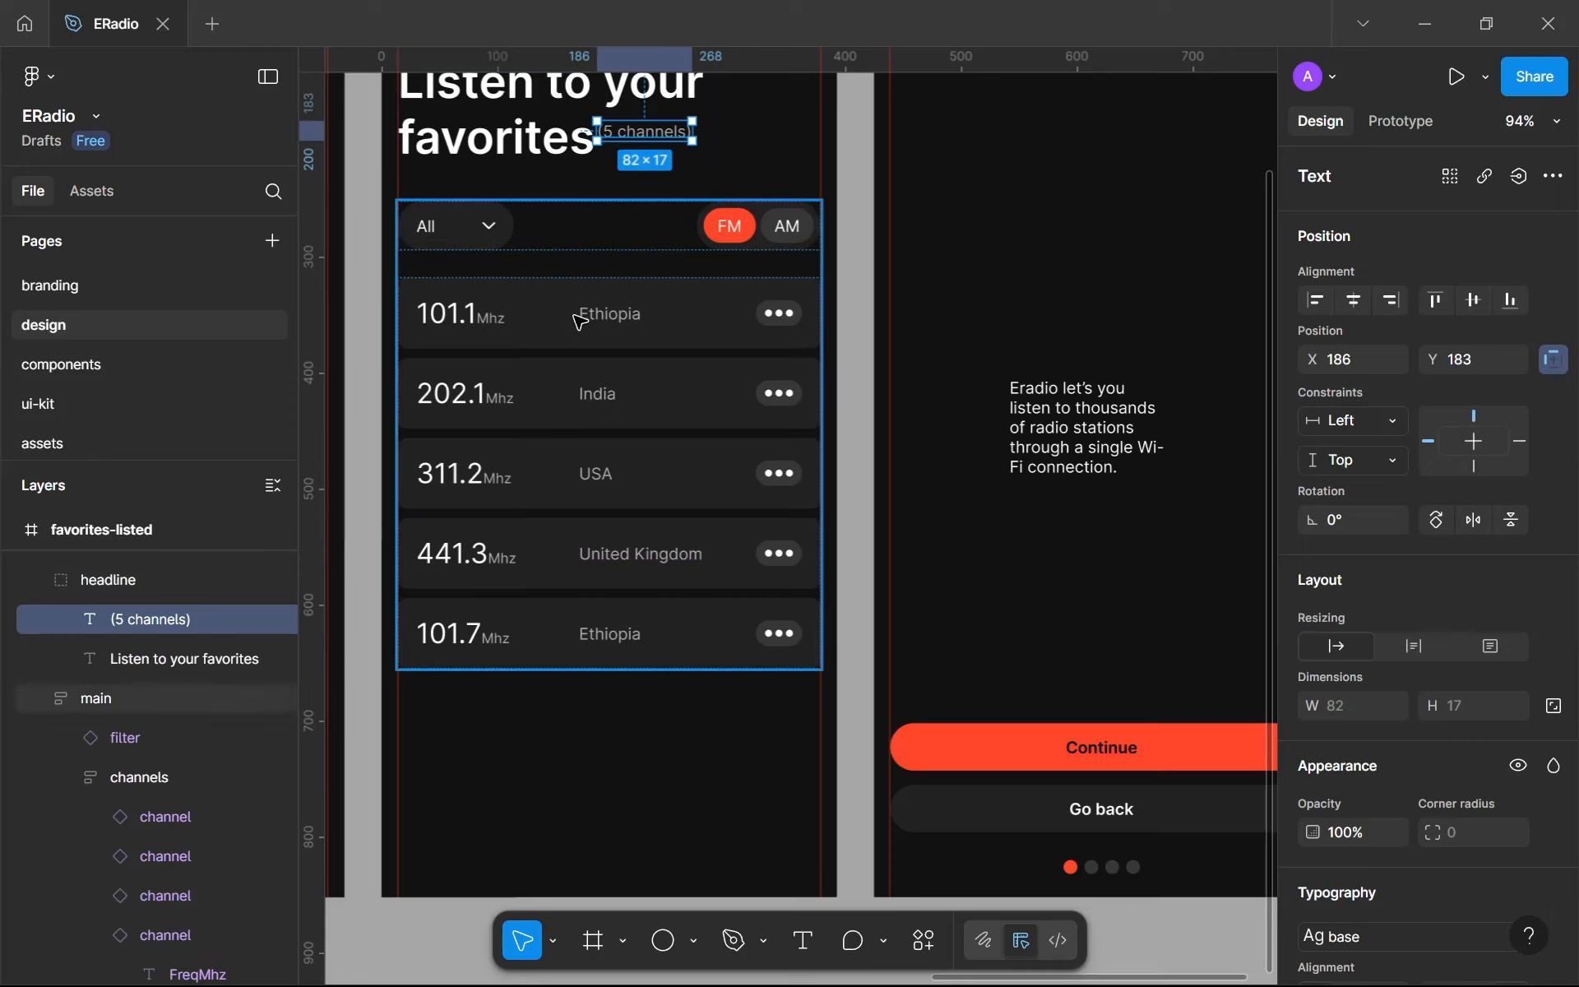
pyautogui.scroll(-1, 582, 329)
pyautogui.scroll(-5, 582, 335)
pyautogui.scroll(-2, 581, 335)
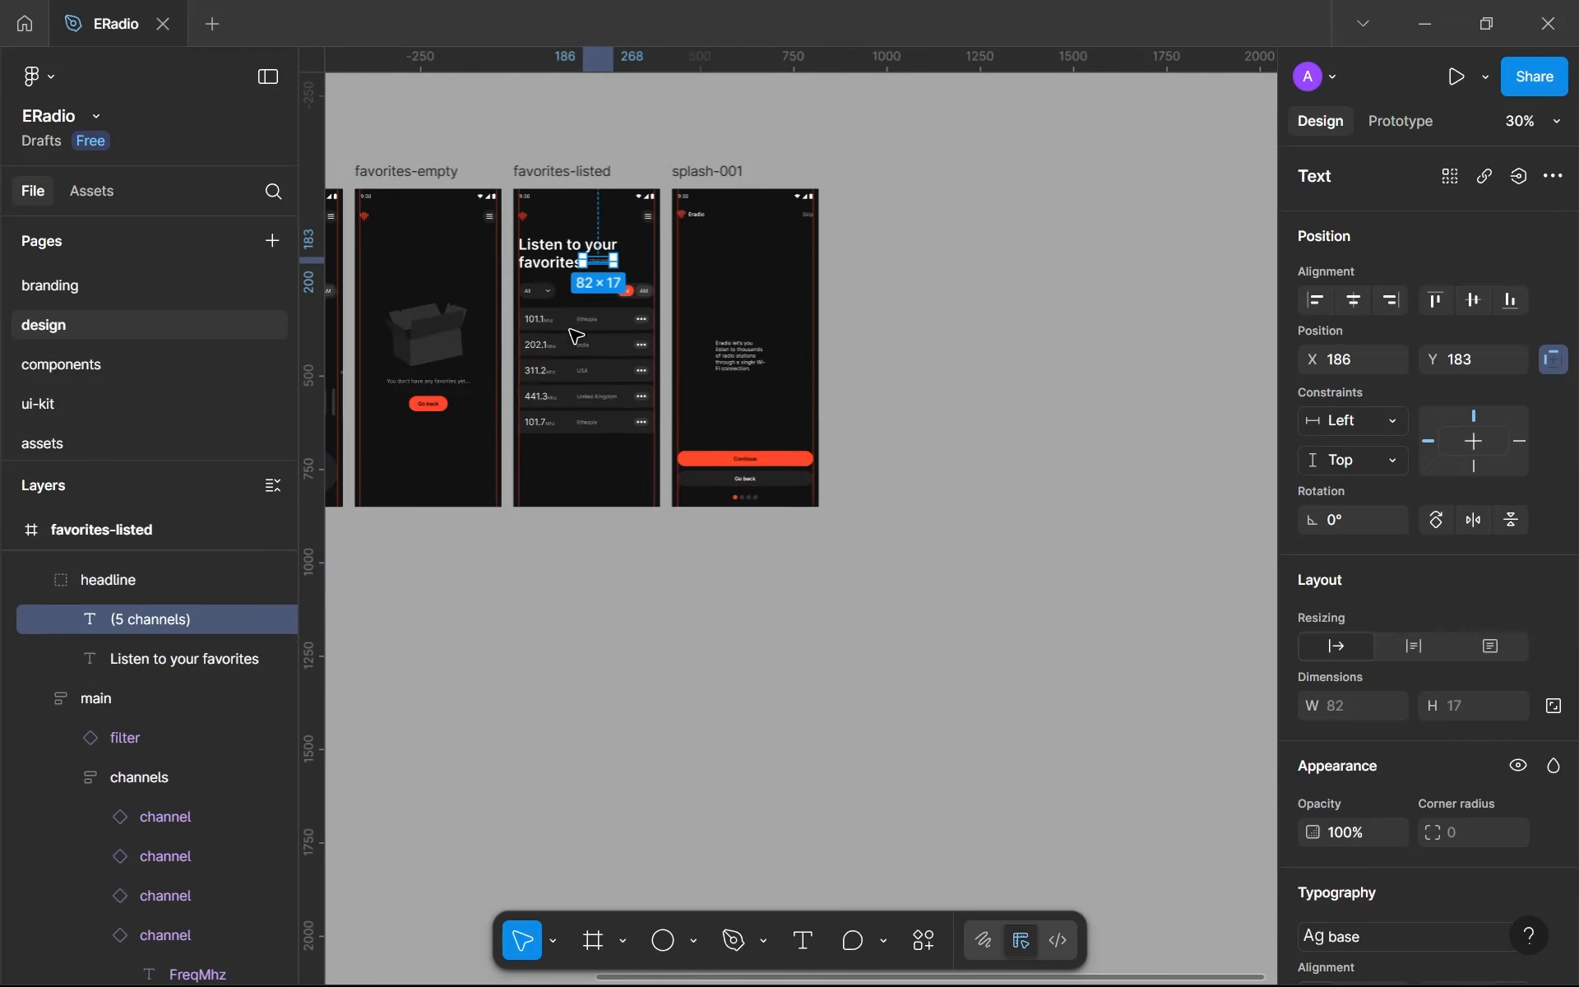
pyautogui.click(441, 386)
pyautogui.click(442, 386)
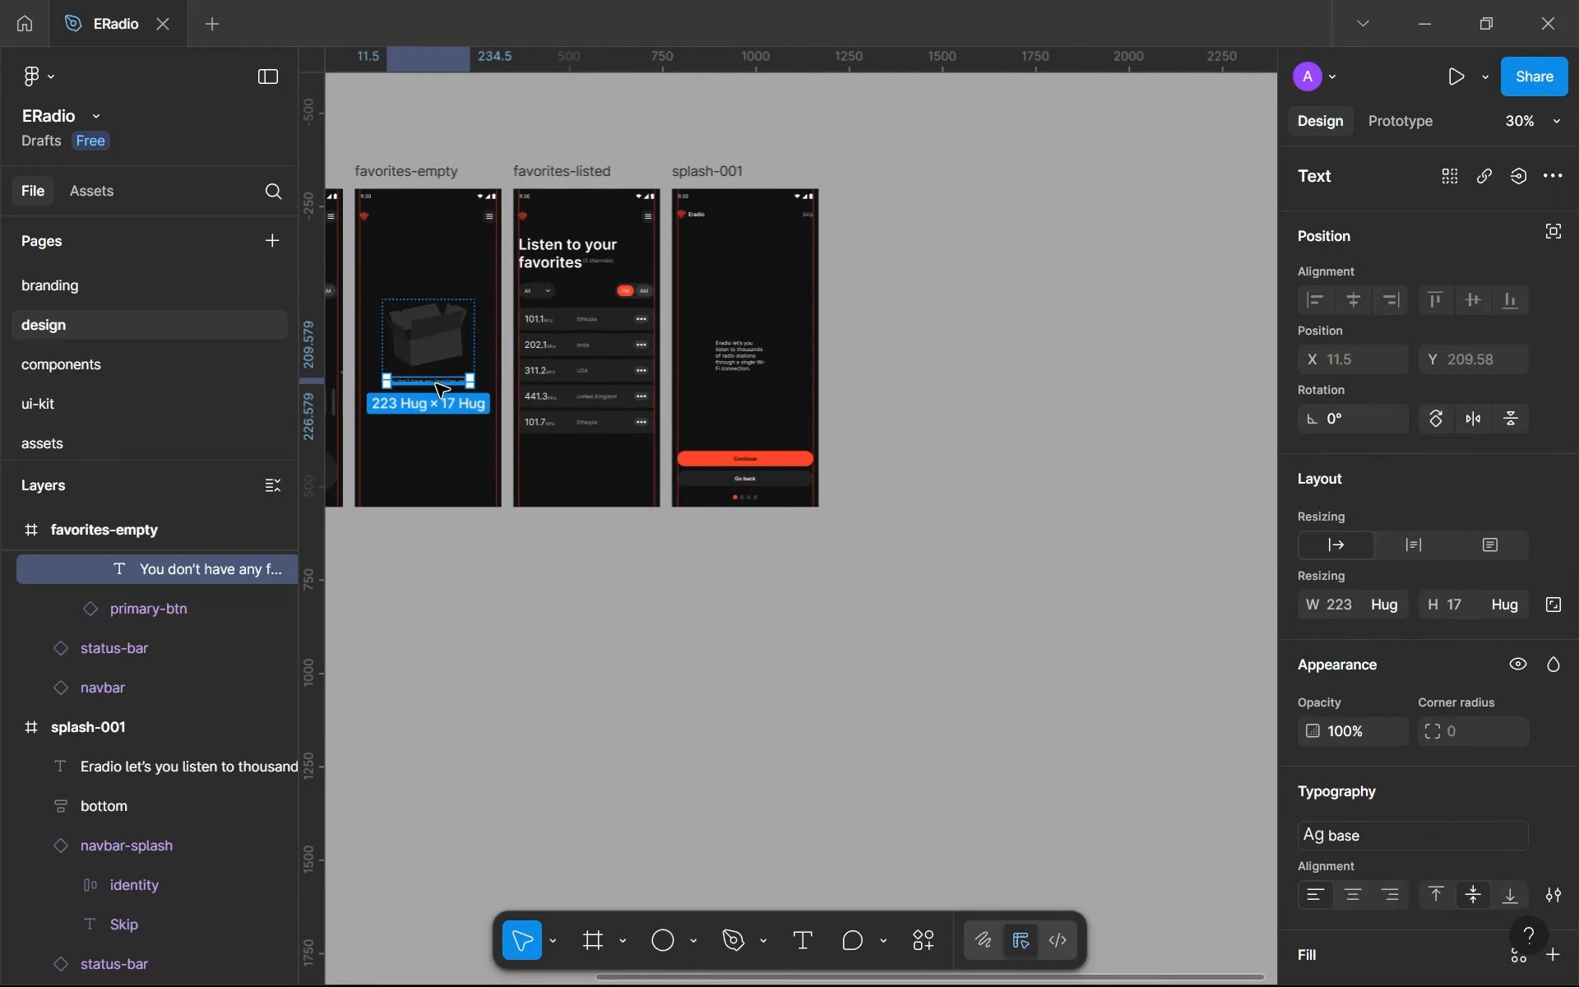
# - Move the splash text down to X 119, Y 464 in splash-001 and center-align it
pyautogui.click(869, 389)
pyautogui.scroll(8, 741, 368)
pyautogui.moveTo(741, 368); pyautogui.dragTo(744, 462)
pyautogui.scroll(-1, 1382, 678)
pyautogui.scroll(-3, 1390, 707)
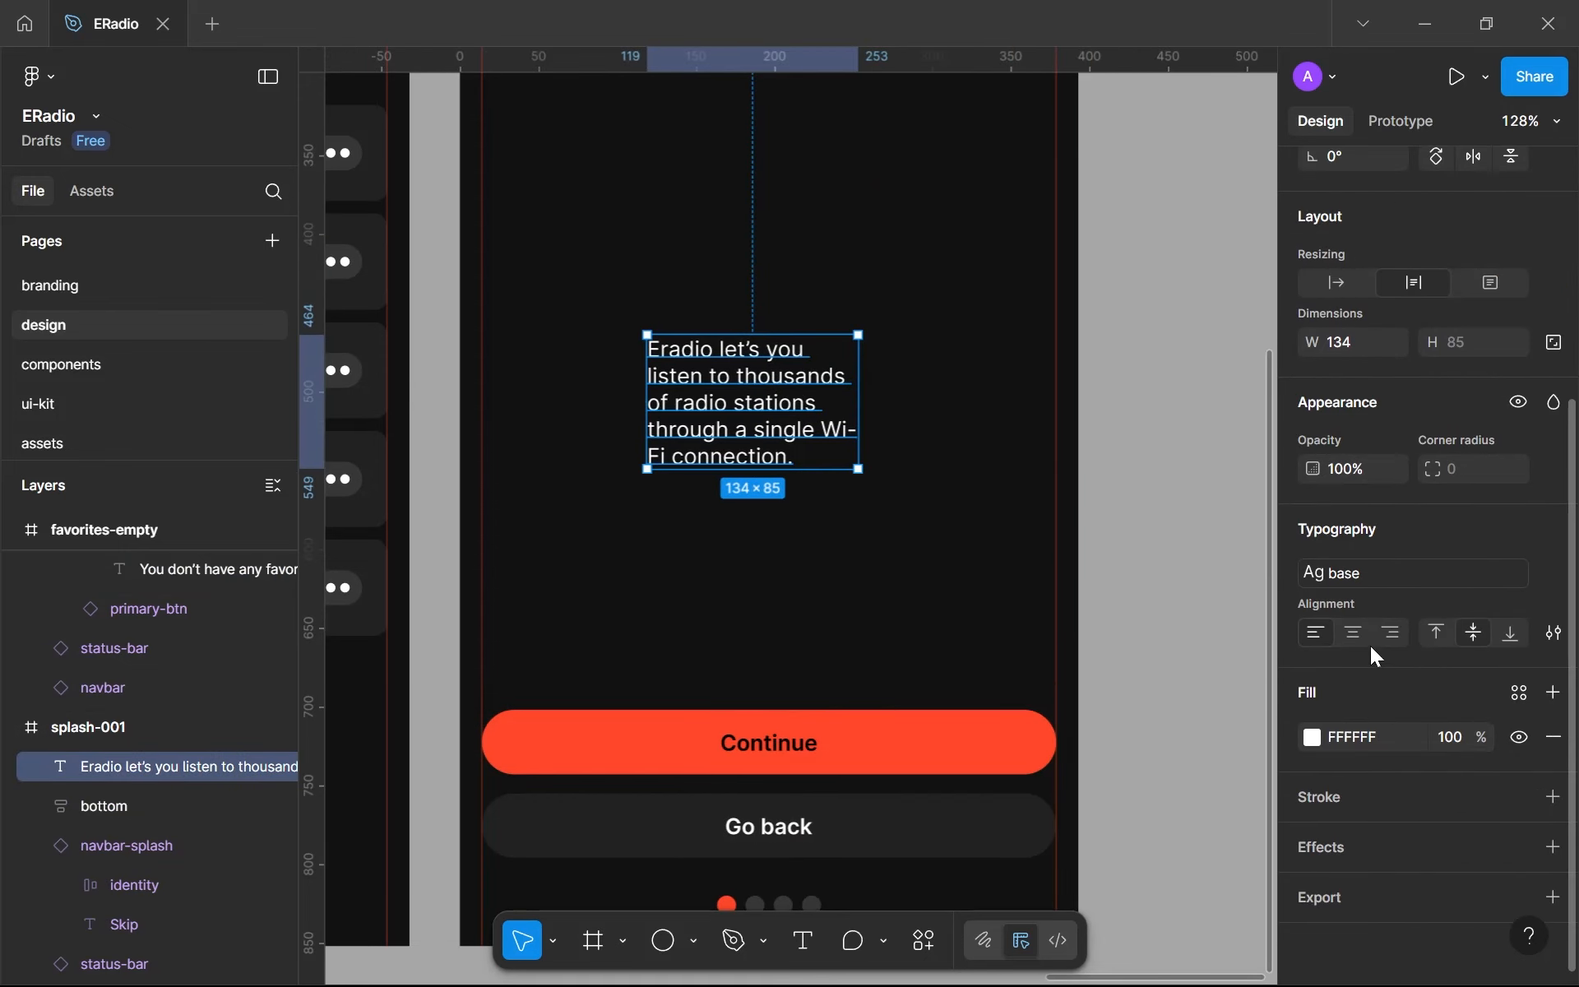
pyautogui.click(1352, 634)
# - Widen the splash text box so the sentence fits on two lines and place it horizontally centered a little above the Continue button
pyautogui.moveTo(858, 426); pyautogui.dragTo(1070, 403)
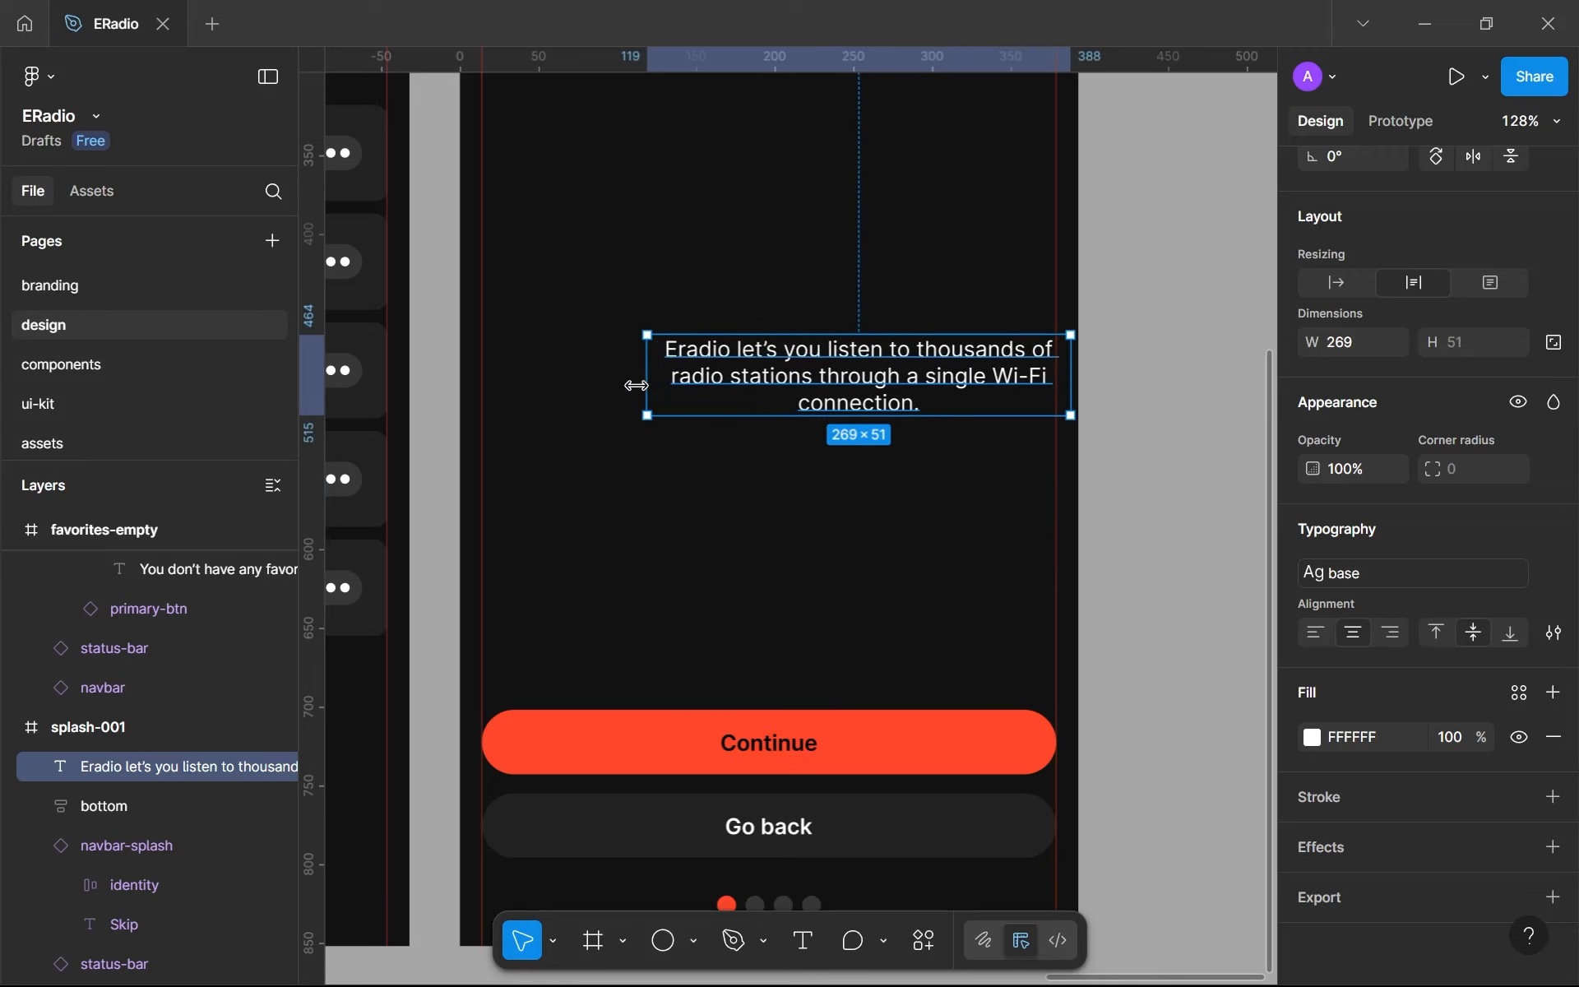
pyautogui.moveTo(648, 385); pyautogui.dragTo(578, 387)
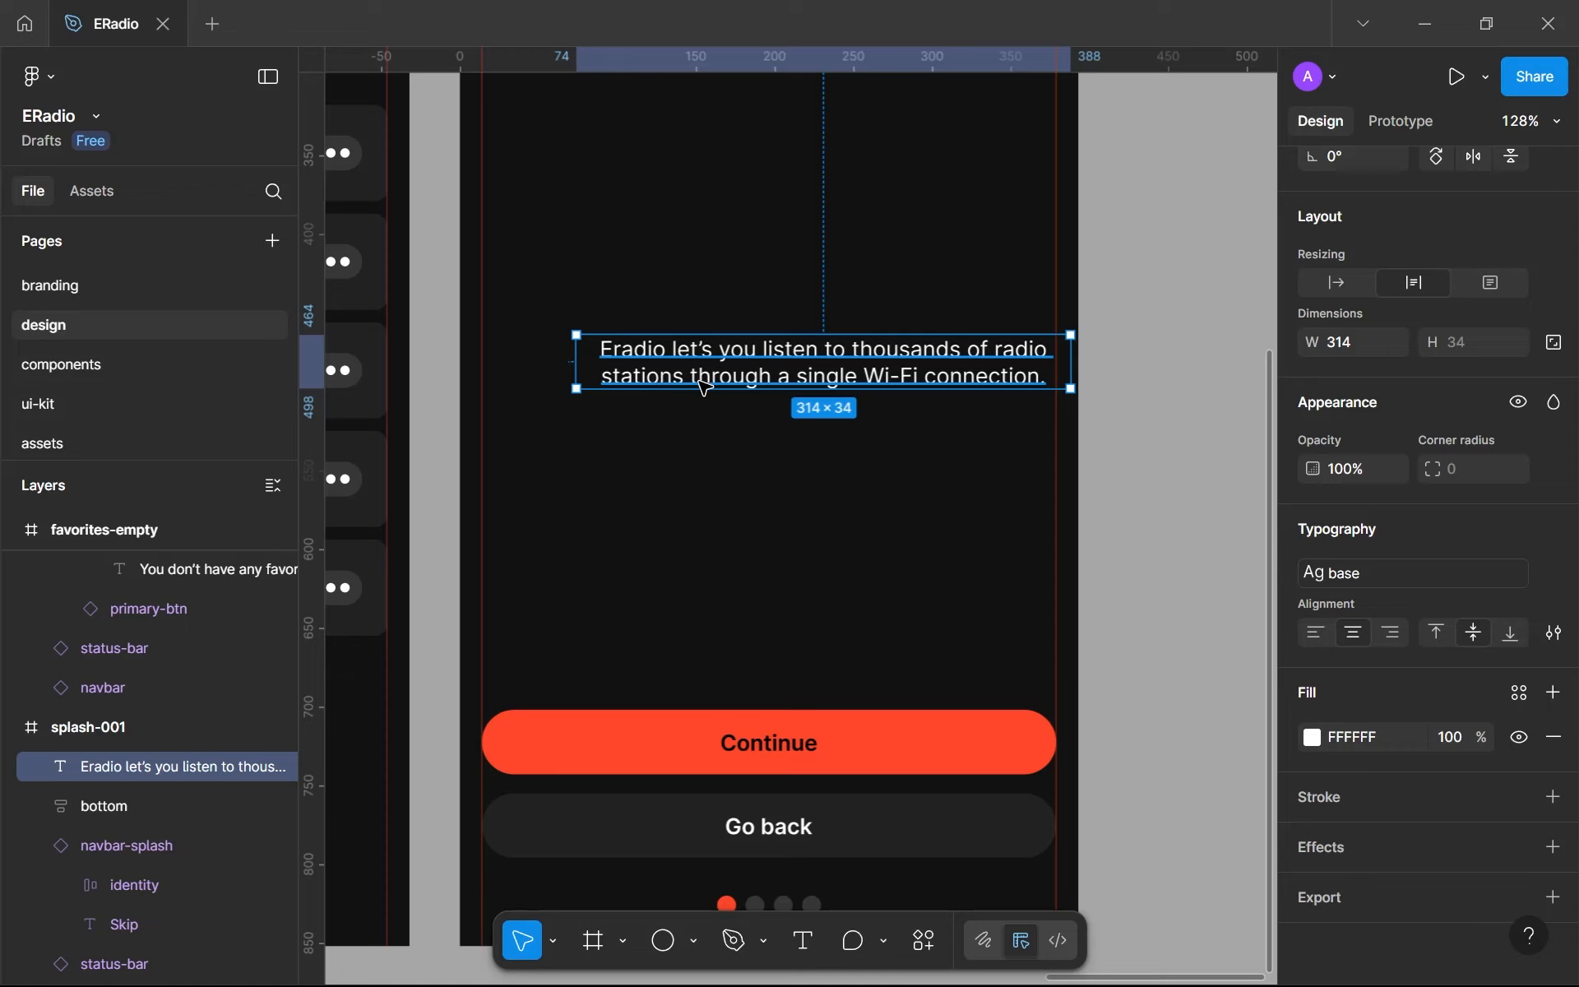
pyautogui.moveTo(596, 365); pyautogui.dragTo(482, 588)
pyautogui.moveTo(1005, 589); pyautogui.dragTo(946, 589)
pyautogui.moveTo(821, 596); pyautogui.dragTo(882, 575)
pyautogui.click(879, 624)
# - Hide the canvas rulers and show the row of app screens together
pyautogui.scroll(-5, 882, 630)
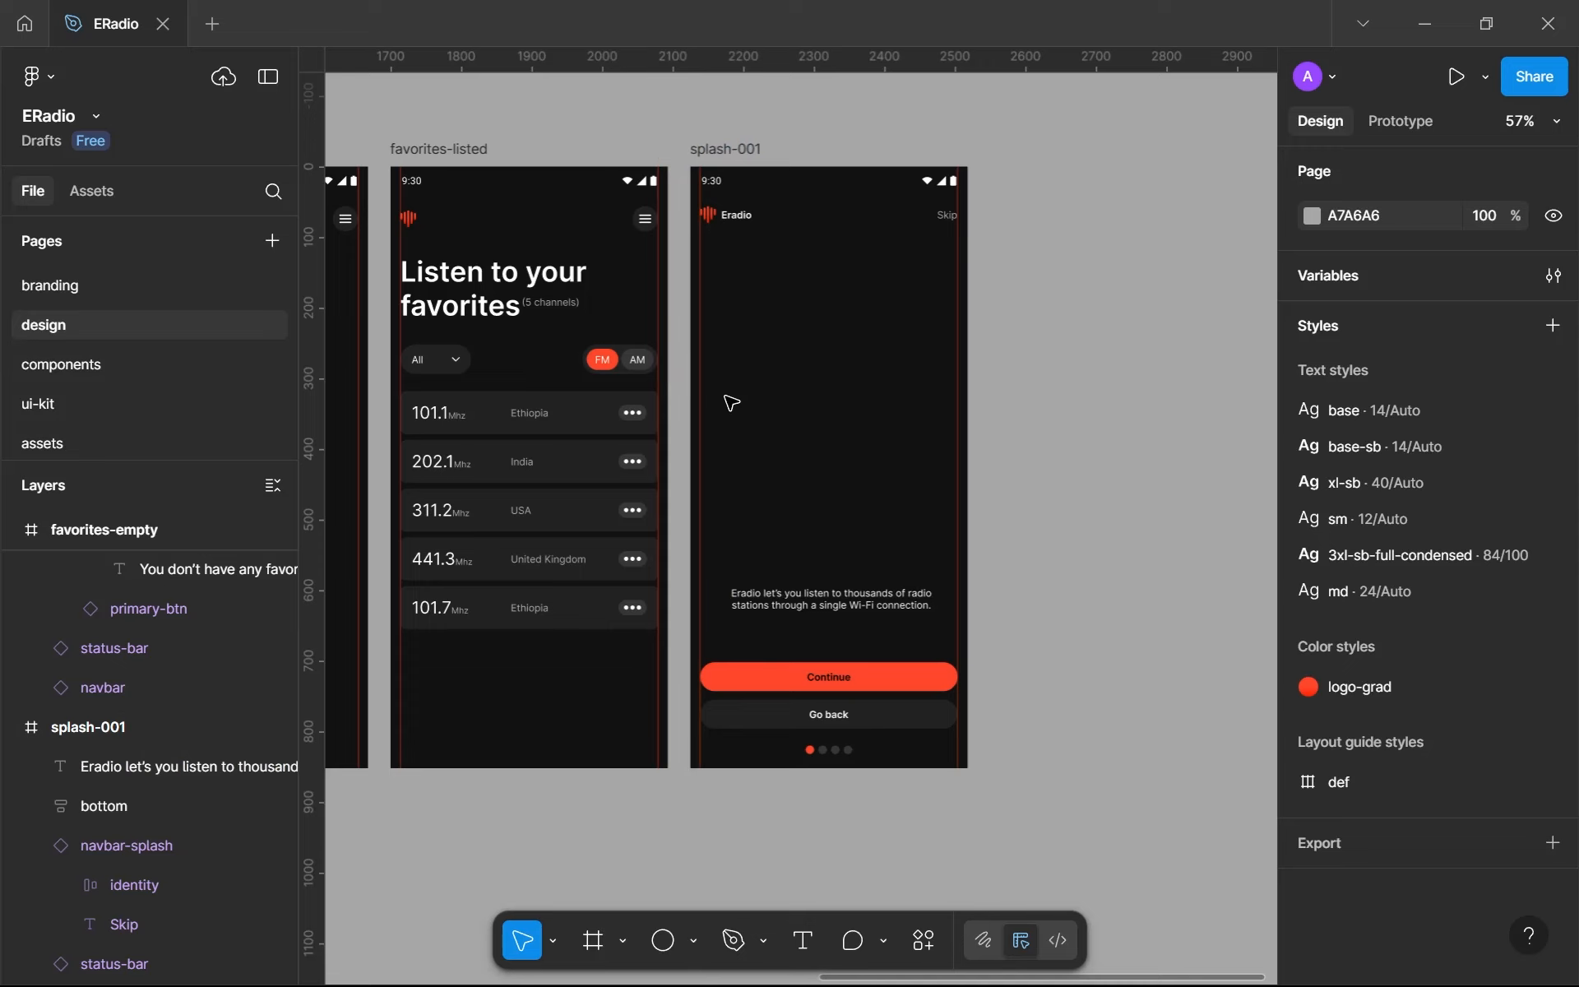
pyautogui.scroll(-4, 730, 402)
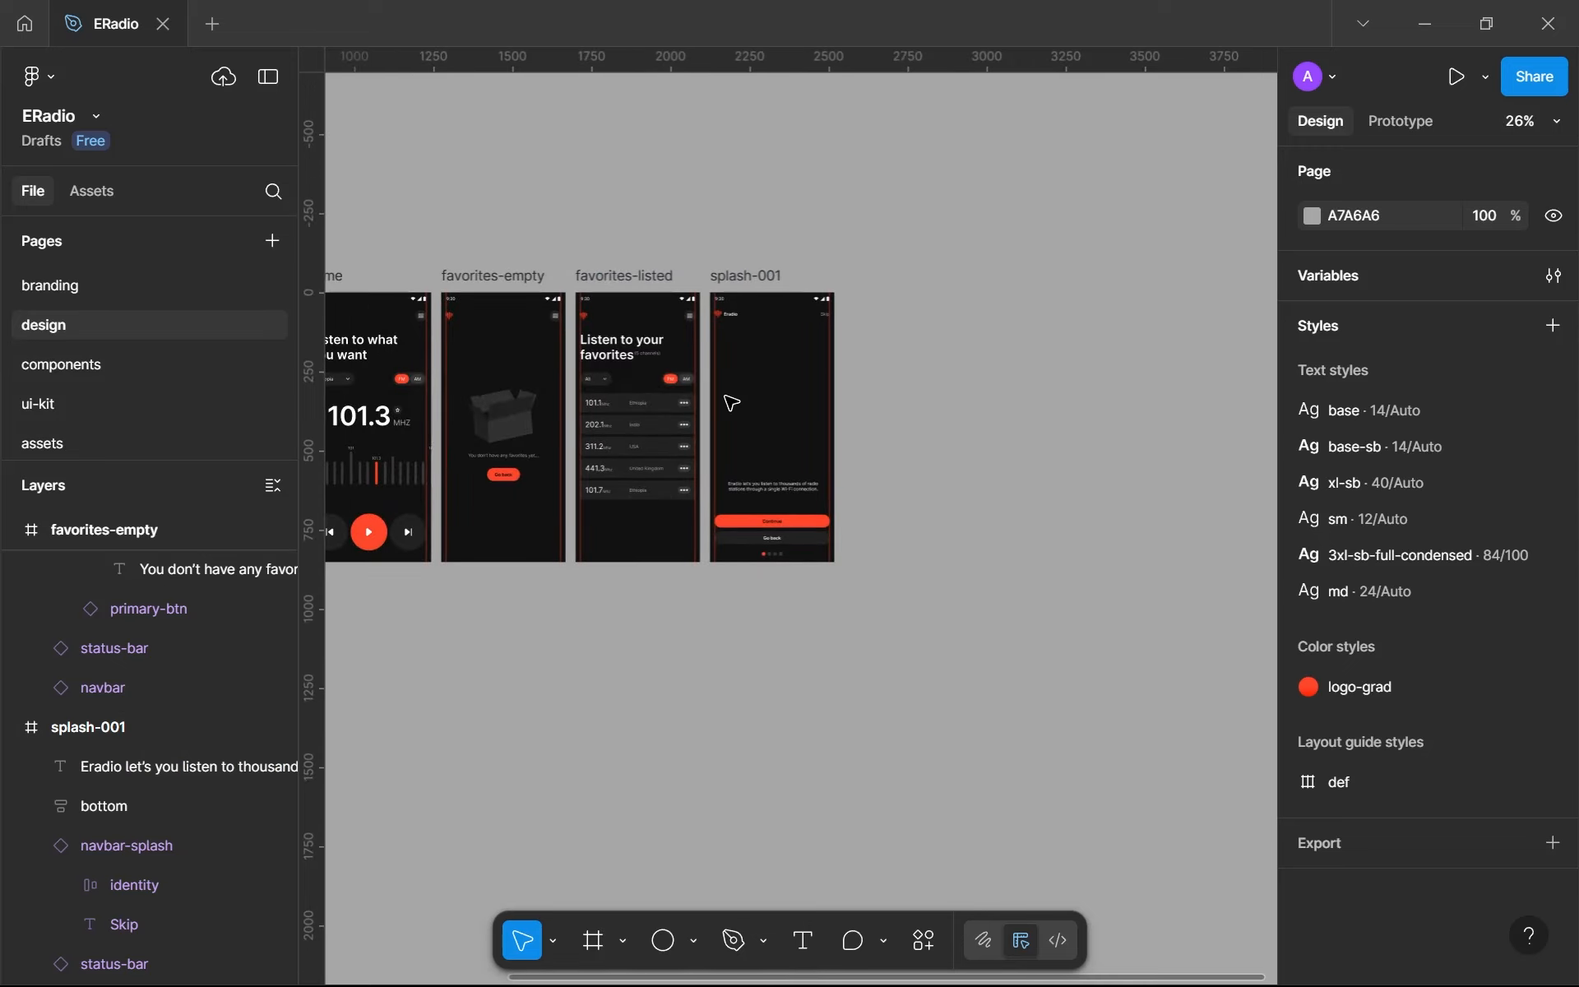
pyautogui.hotkey('shift', 'r')
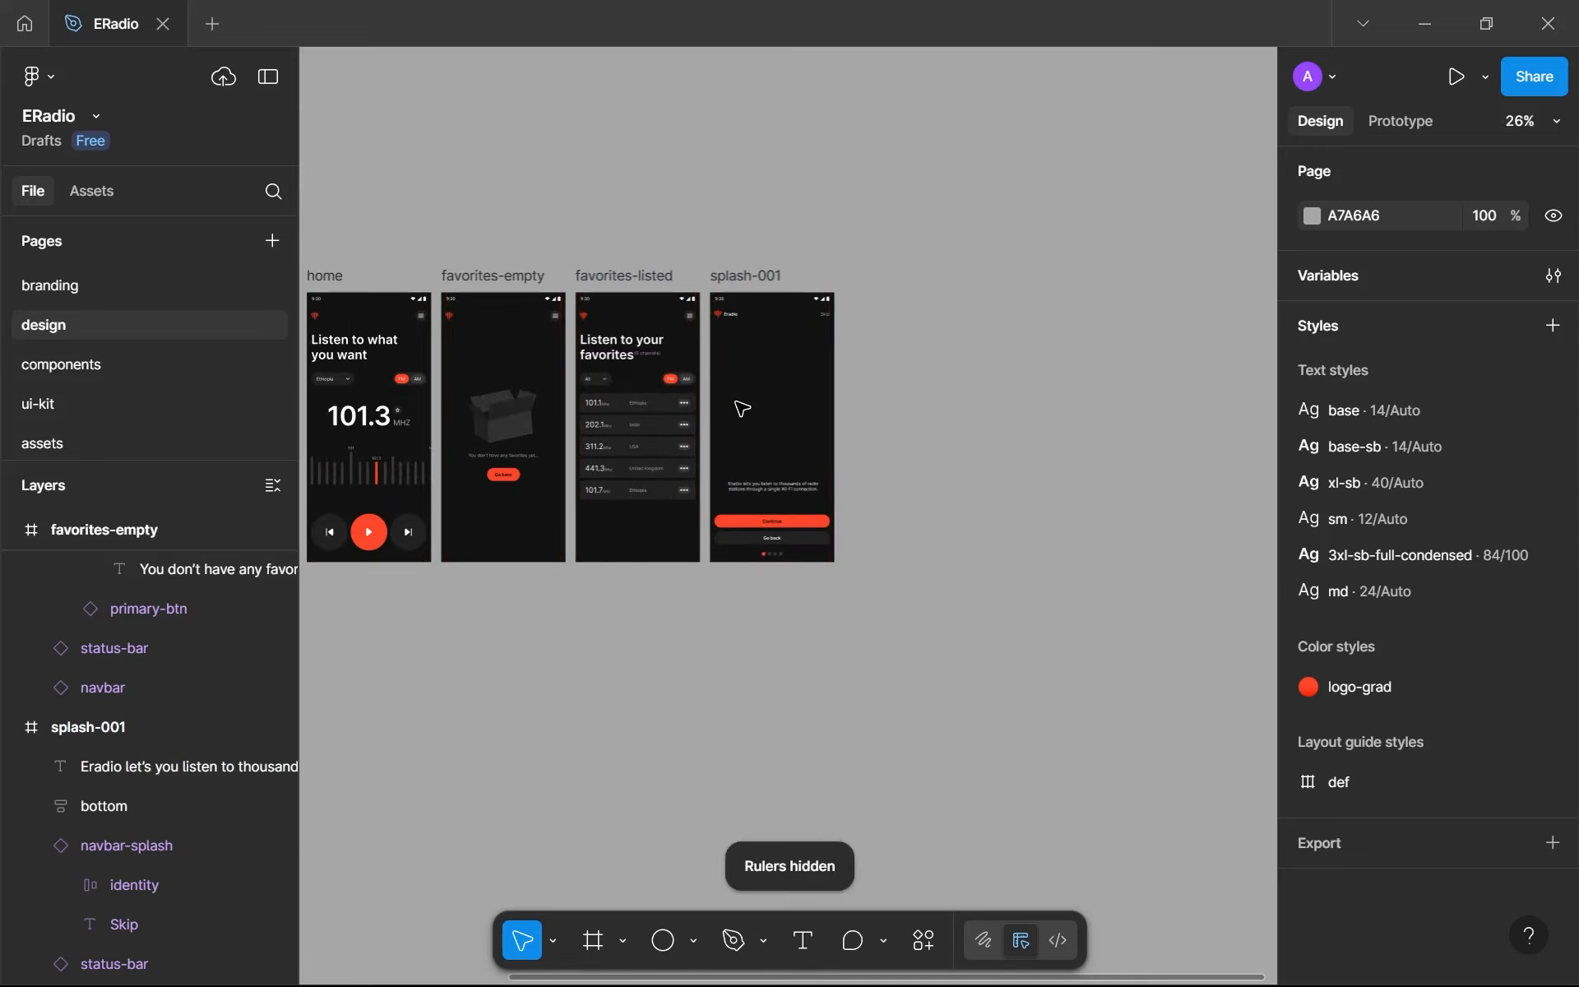
pyautogui.moveTo(738, 450); pyautogui.dragTo(919, 415)
pyautogui.scroll(-1, 918, 413)
pyautogui.scroll(-1, 864, 416)
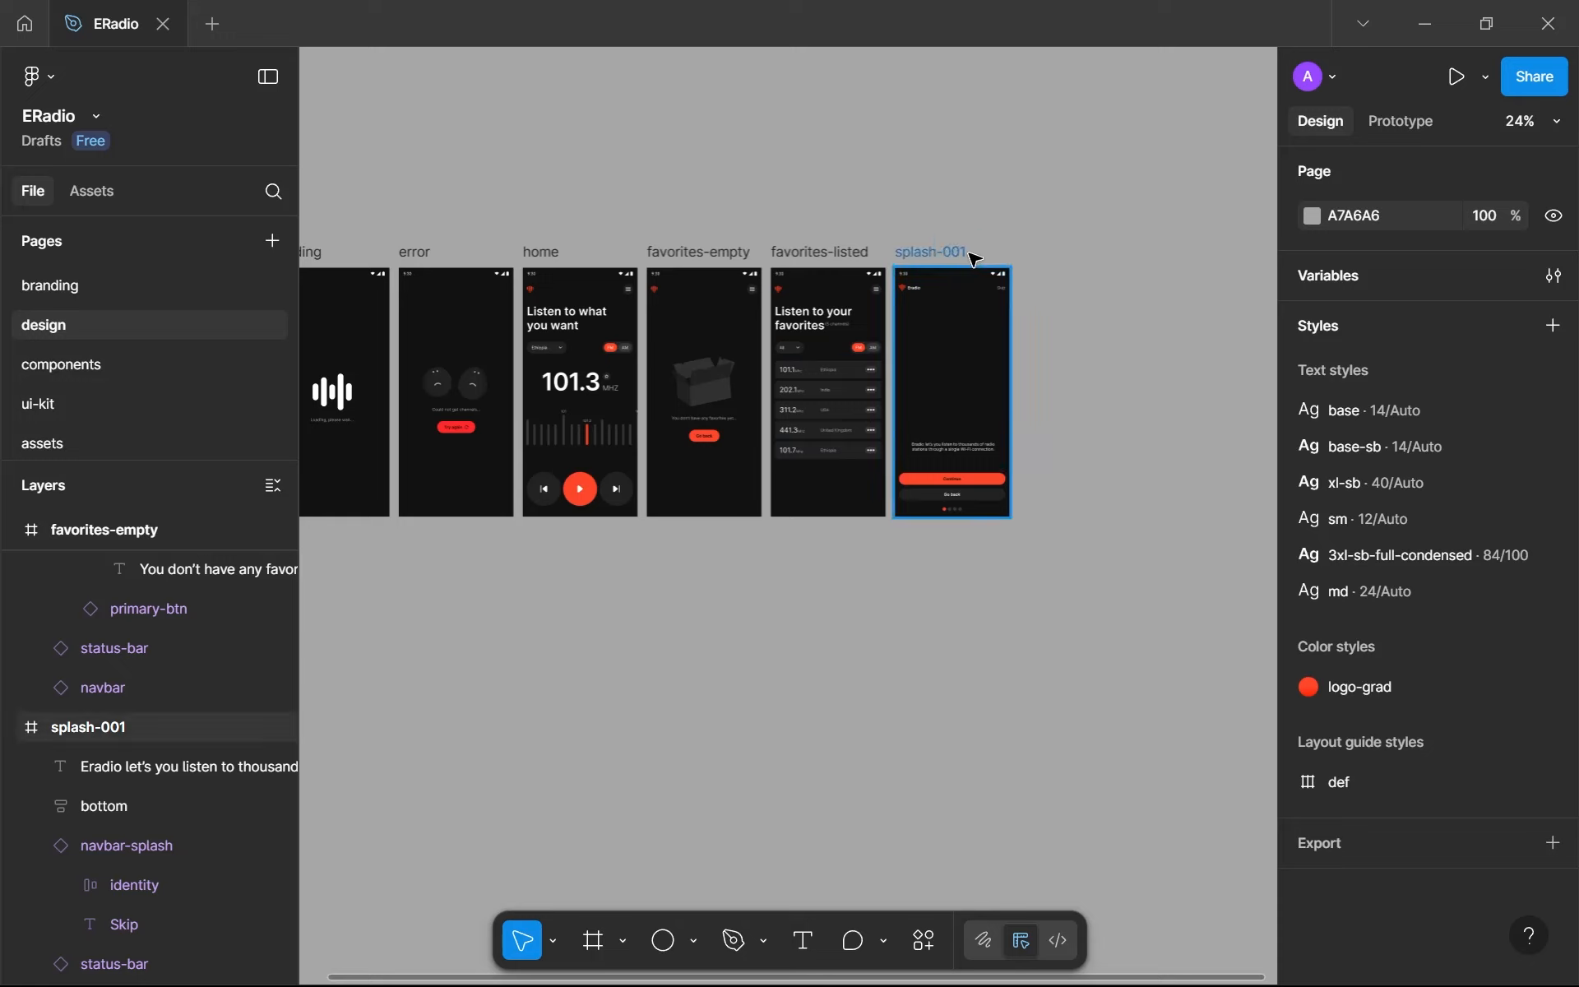
# - Copy the home frame as a PNG
pyautogui.click(552, 257)
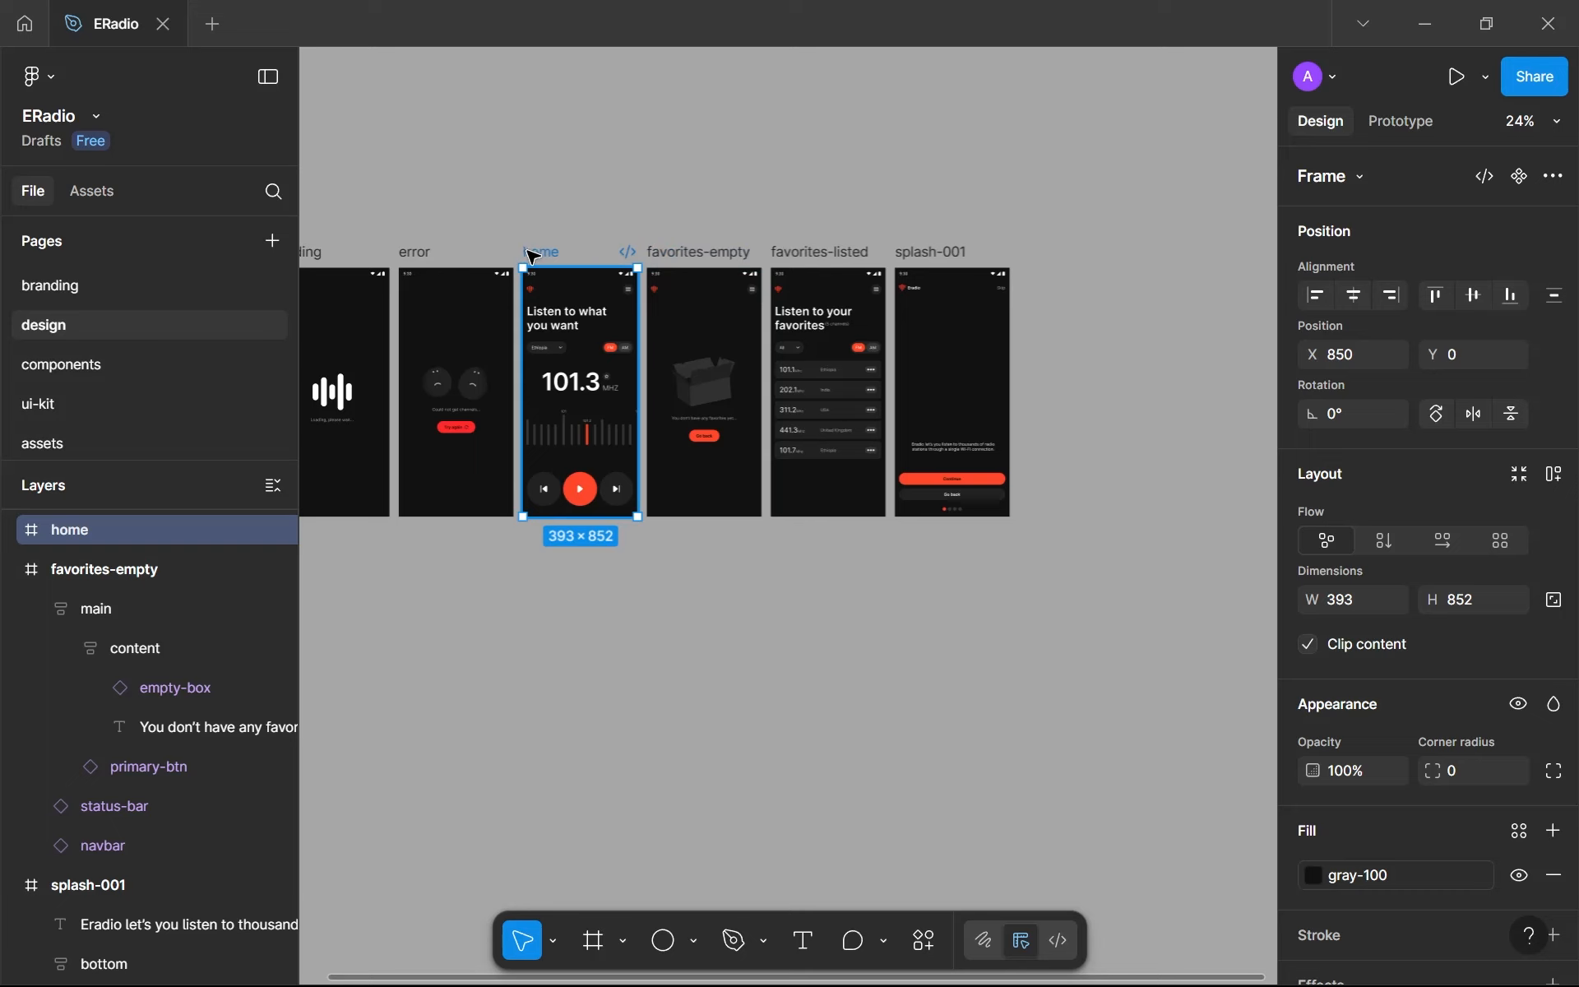
pyautogui.rightClick(533, 257)
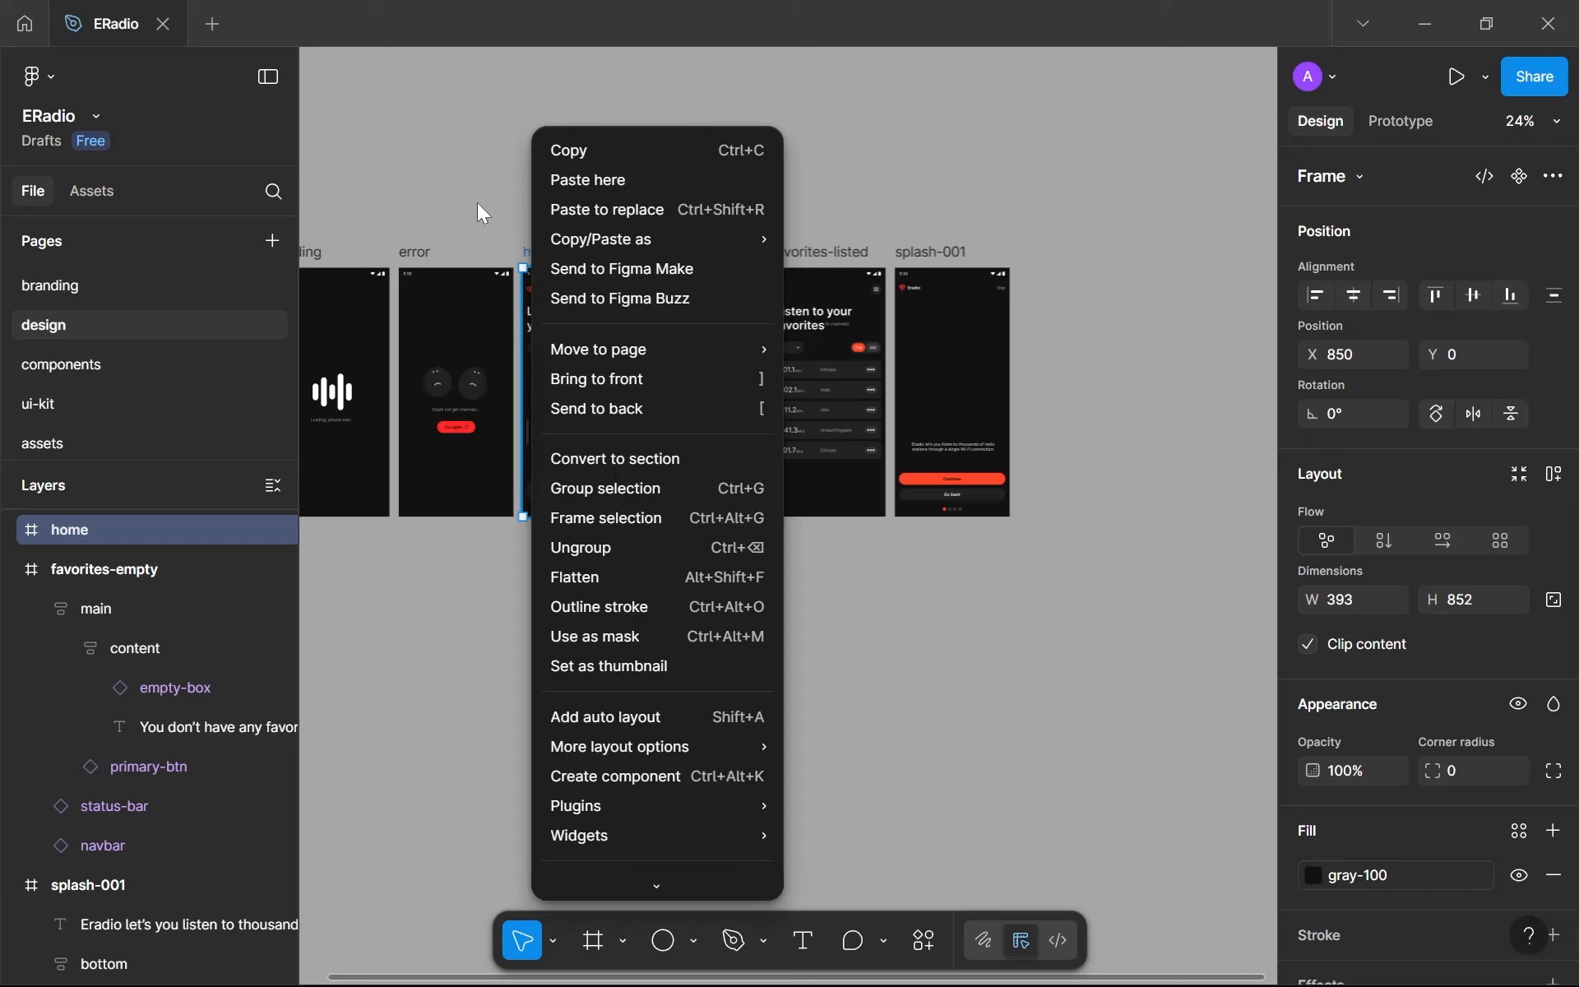
pyautogui.press('Escape')
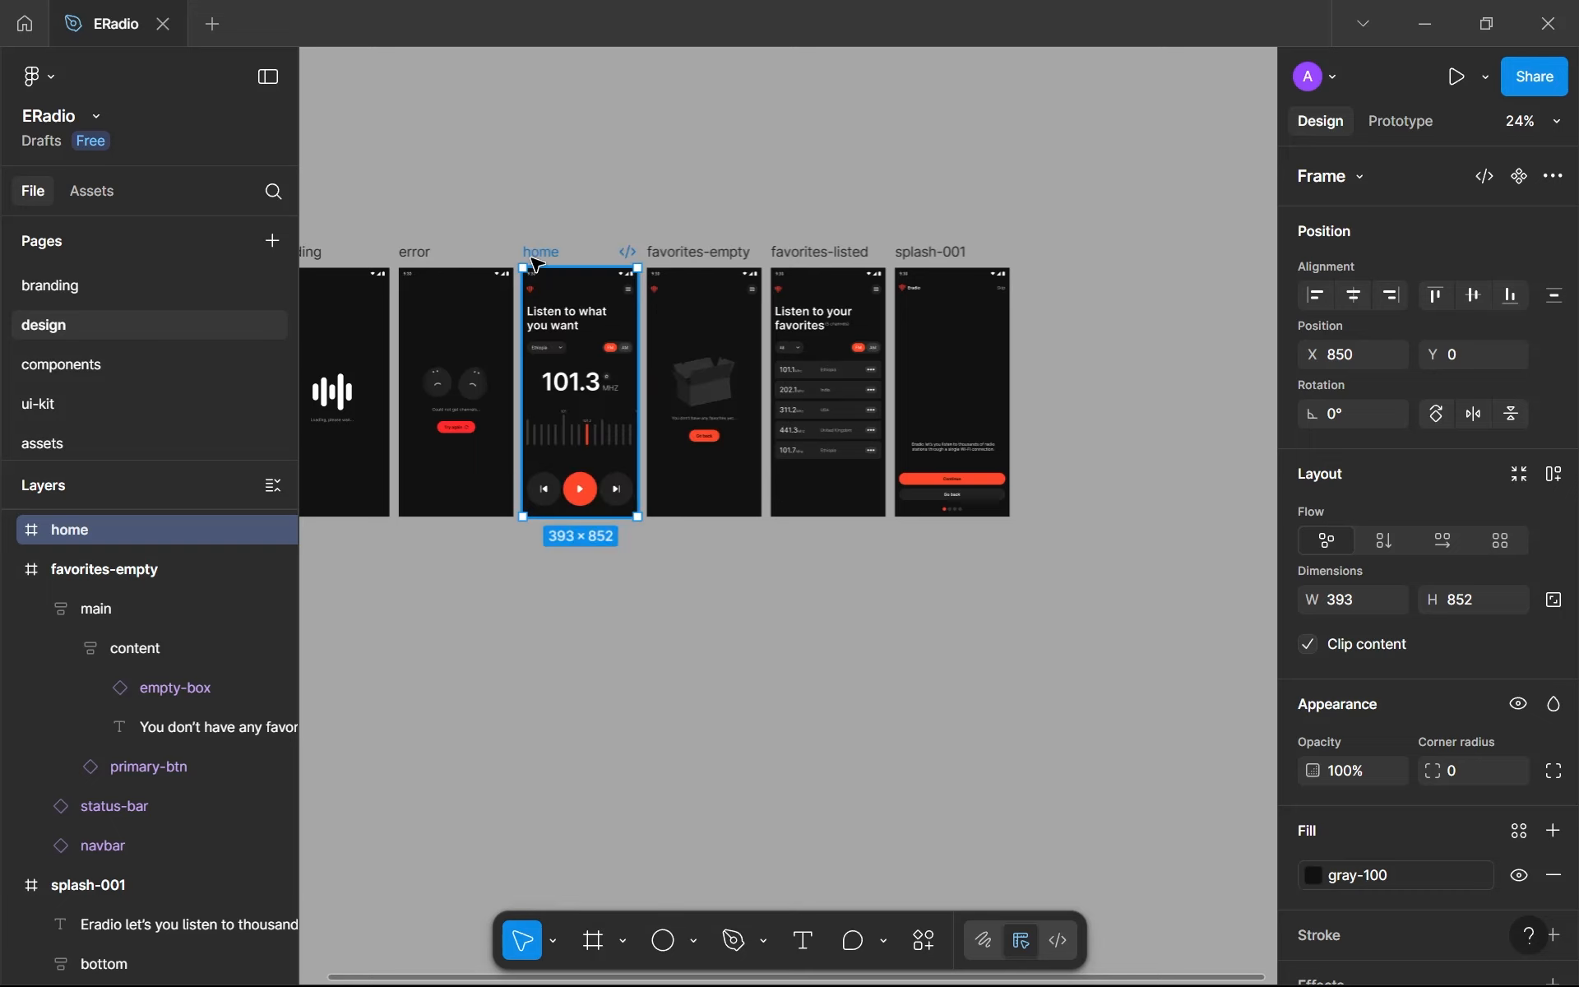
pyautogui.rightClick(536, 265)
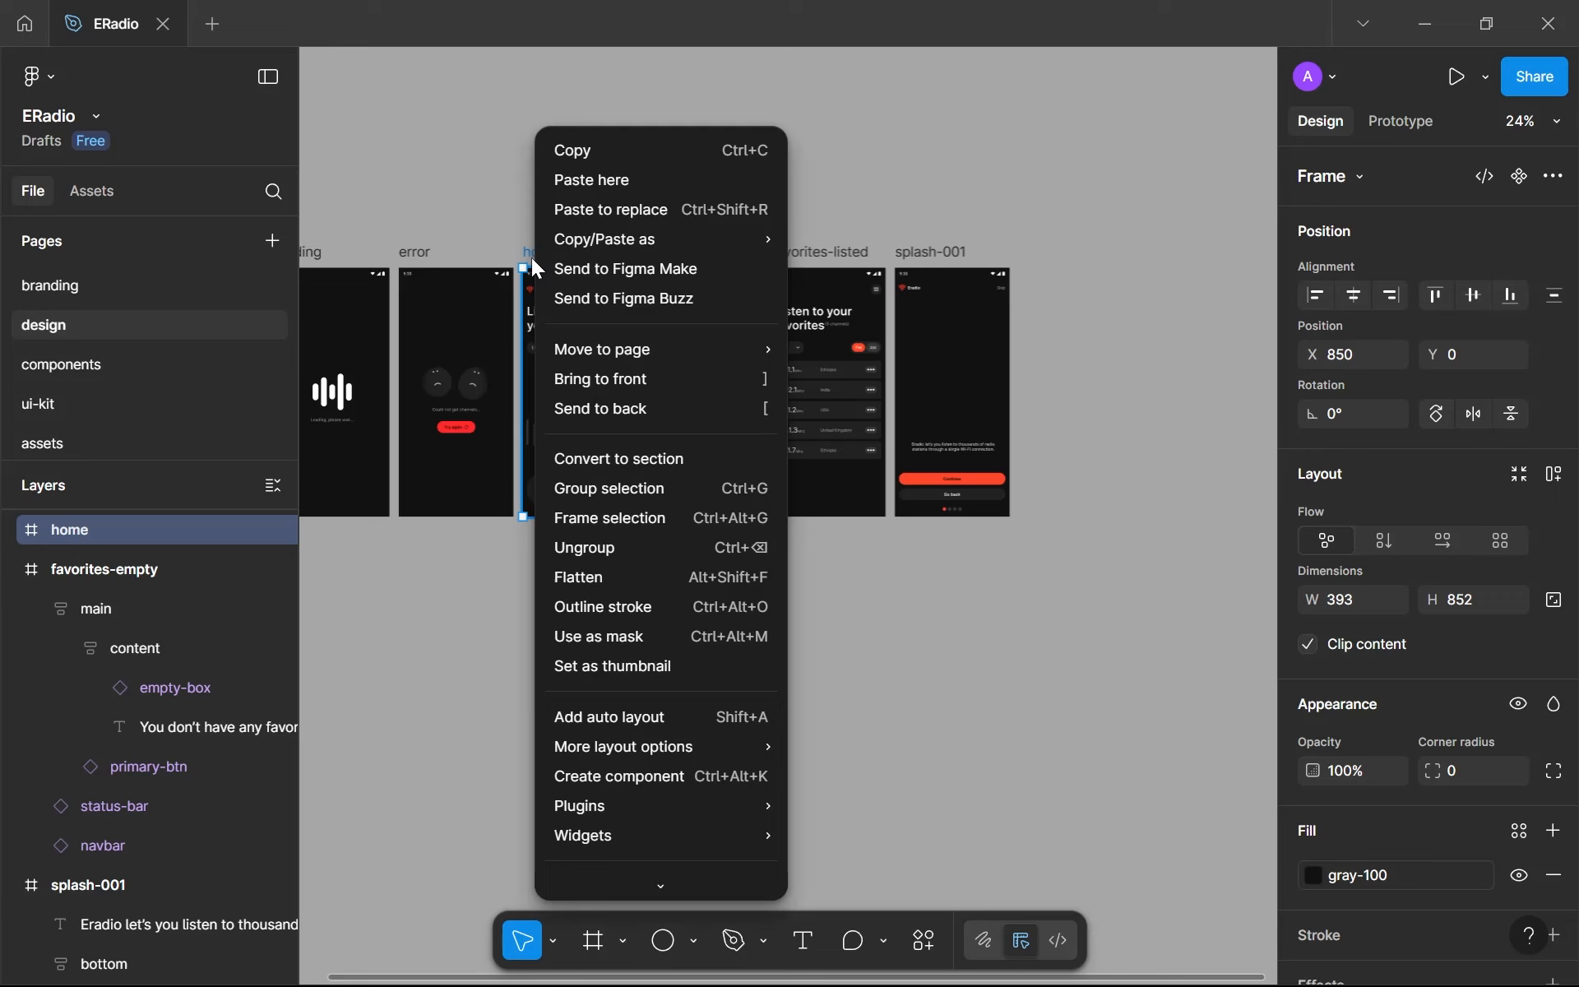
pyautogui.scroll(-2, 587, 379)
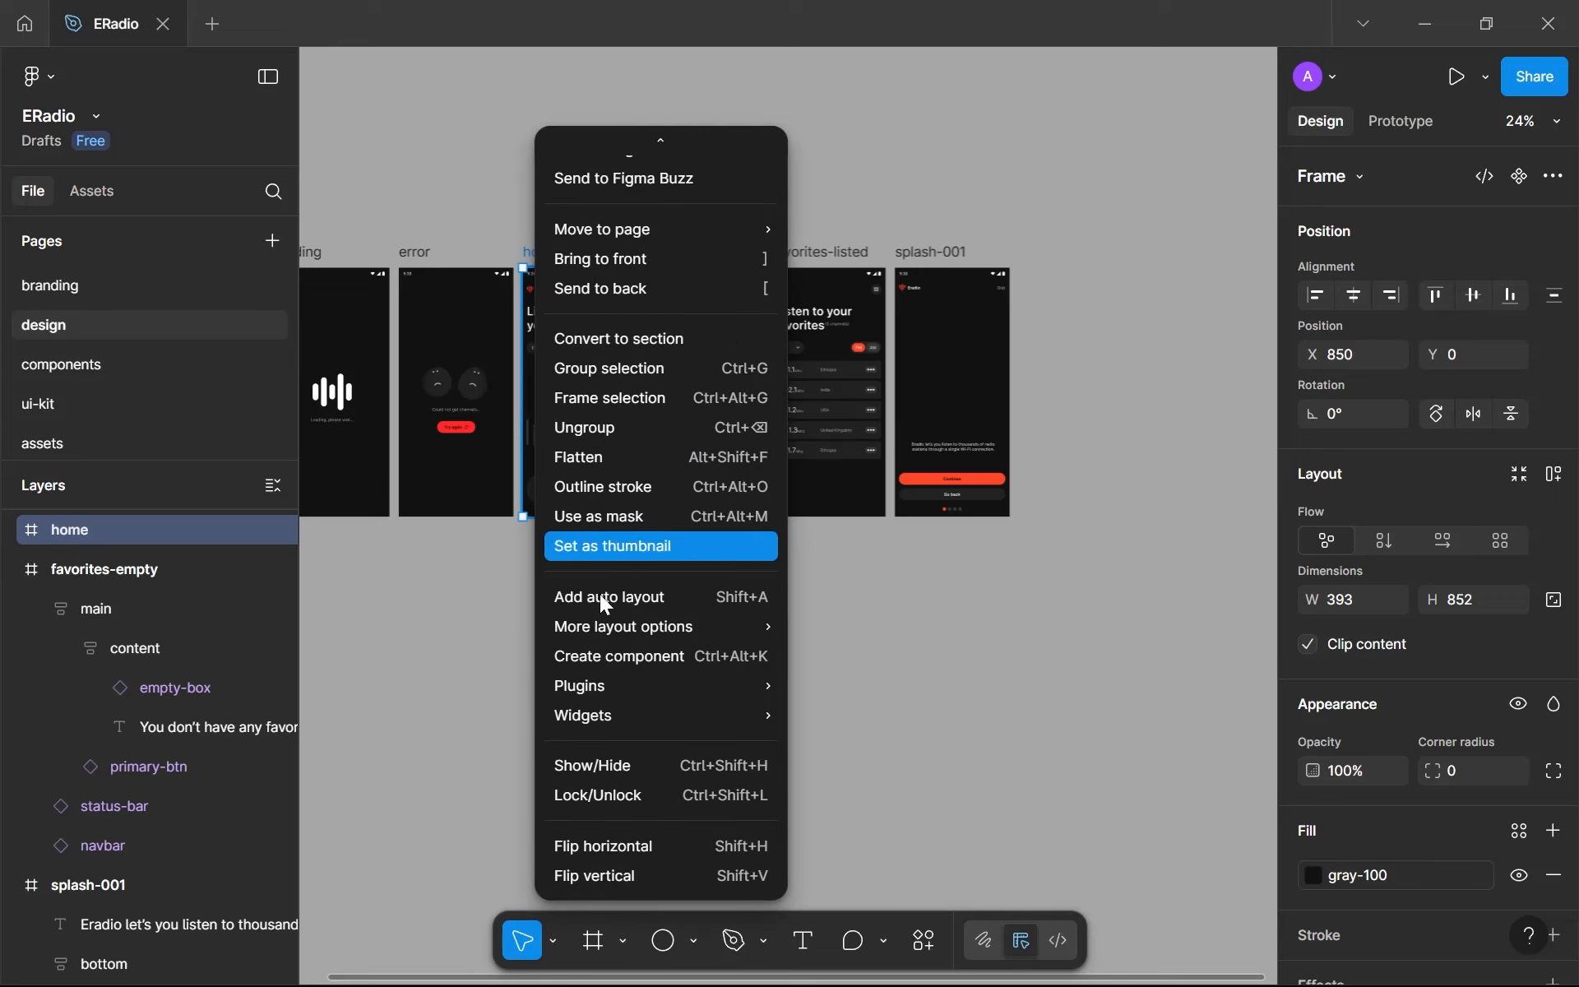
pyautogui.scroll(2, 602, 606)
pyautogui.moveTo(668, 239)
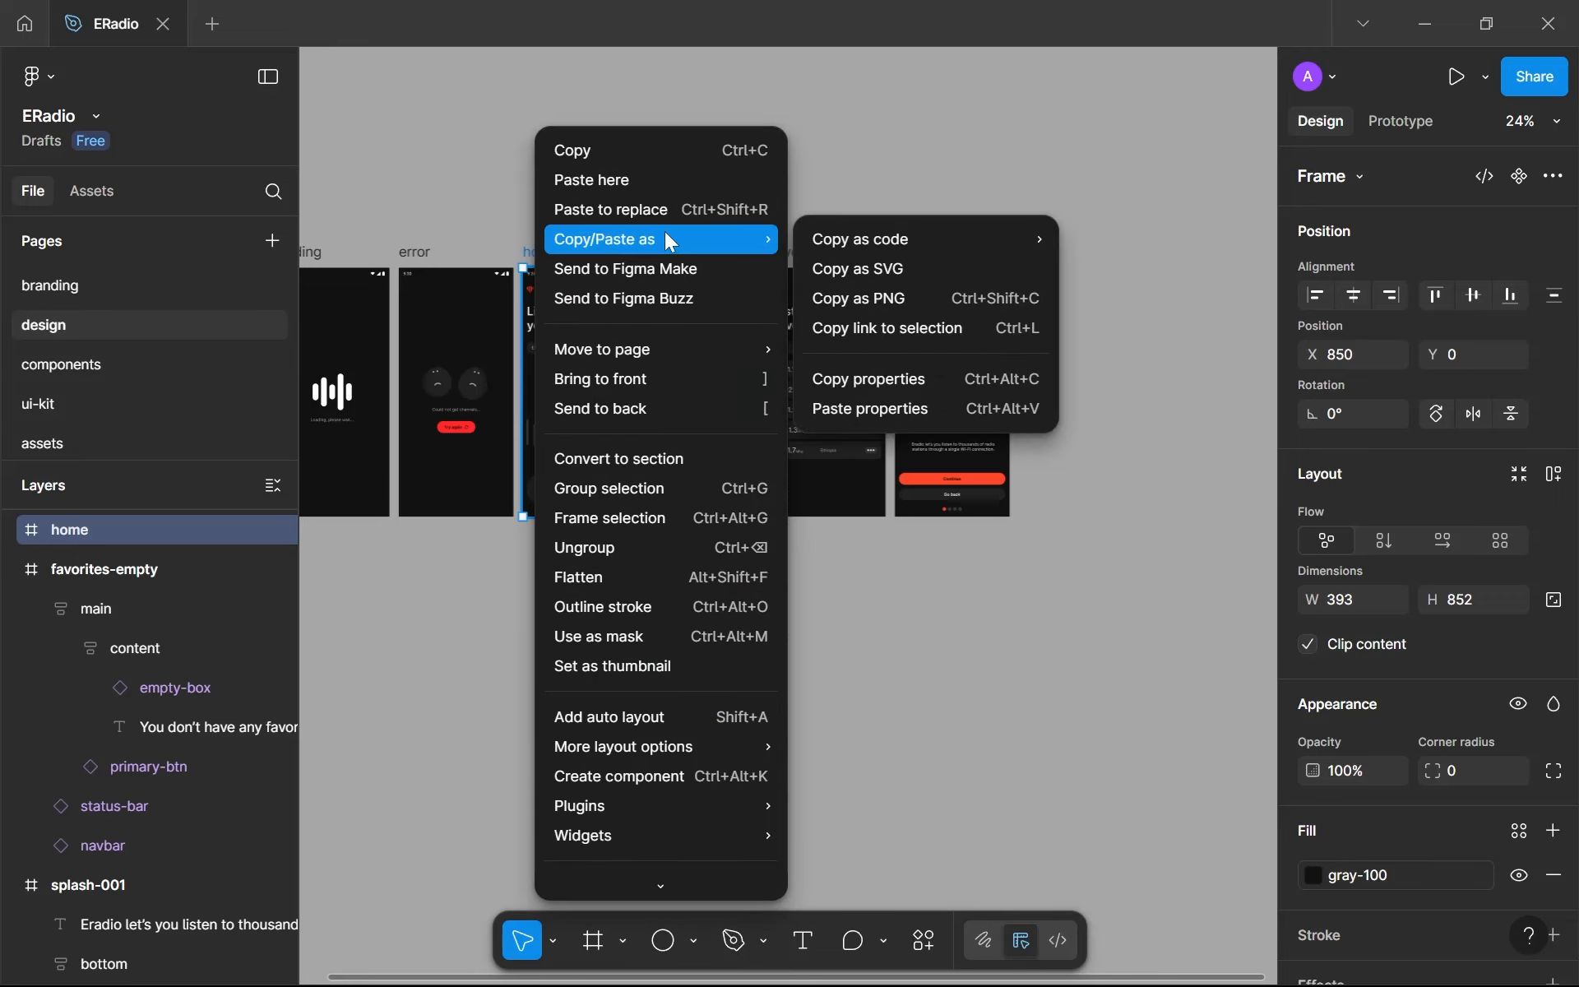
pyautogui.click(862, 303)
pyautogui.scroll(3, 934, 316)
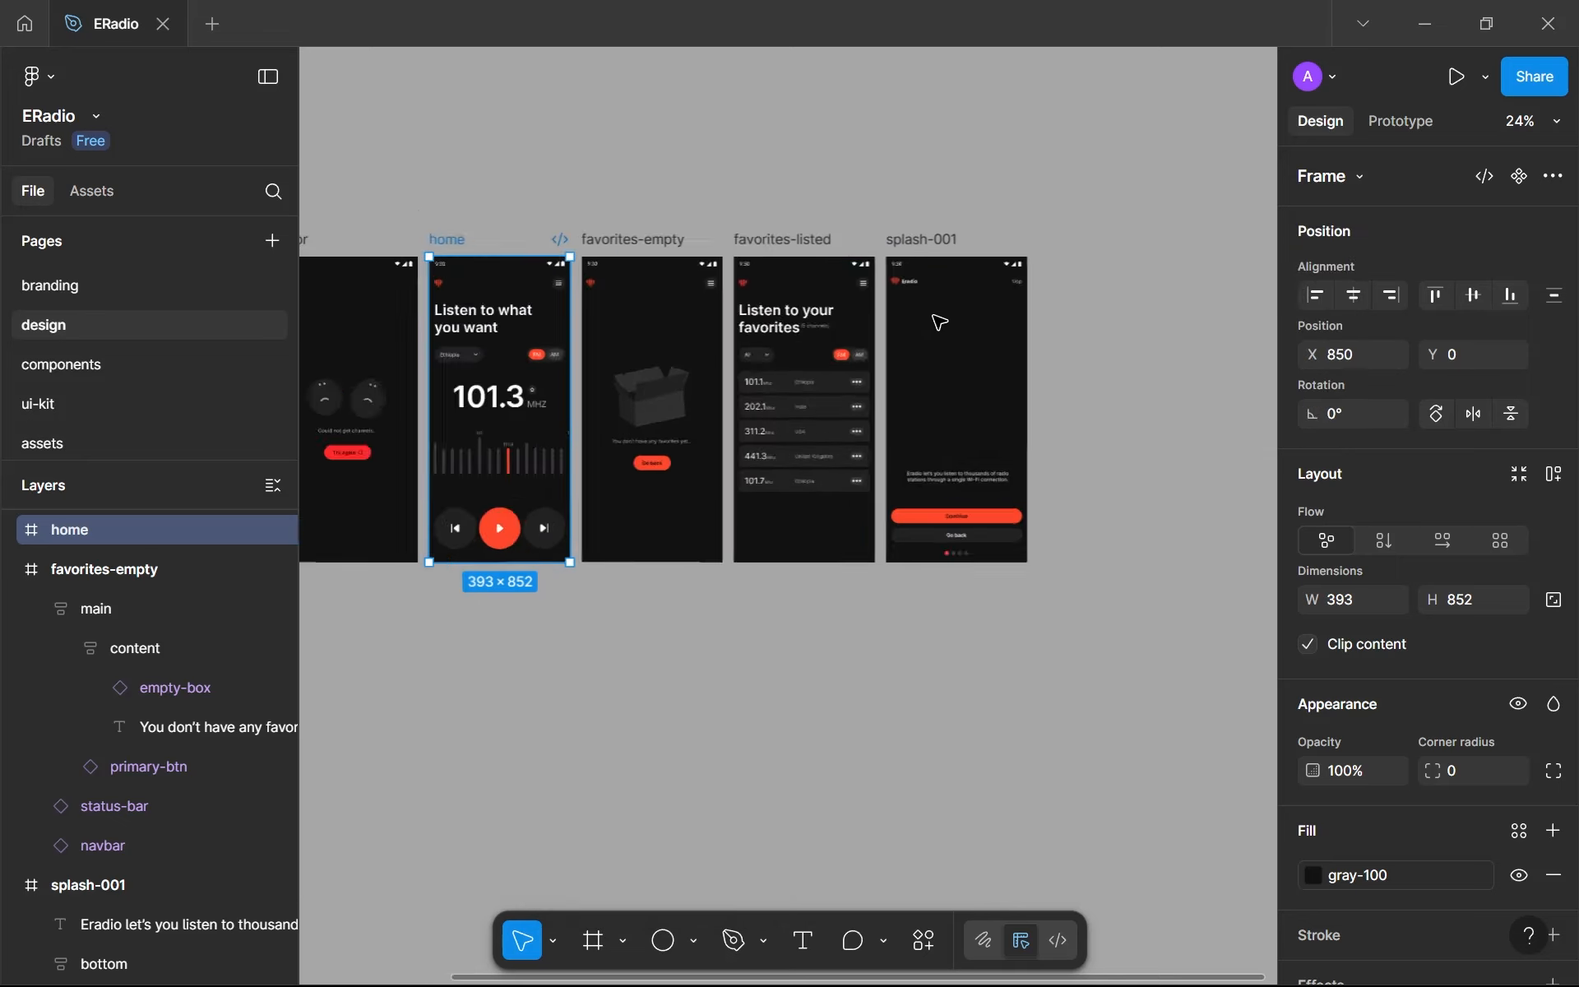
pyautogui.scroll(3, 961, 384)
pyautogui.scroll(-8, 53, 703)
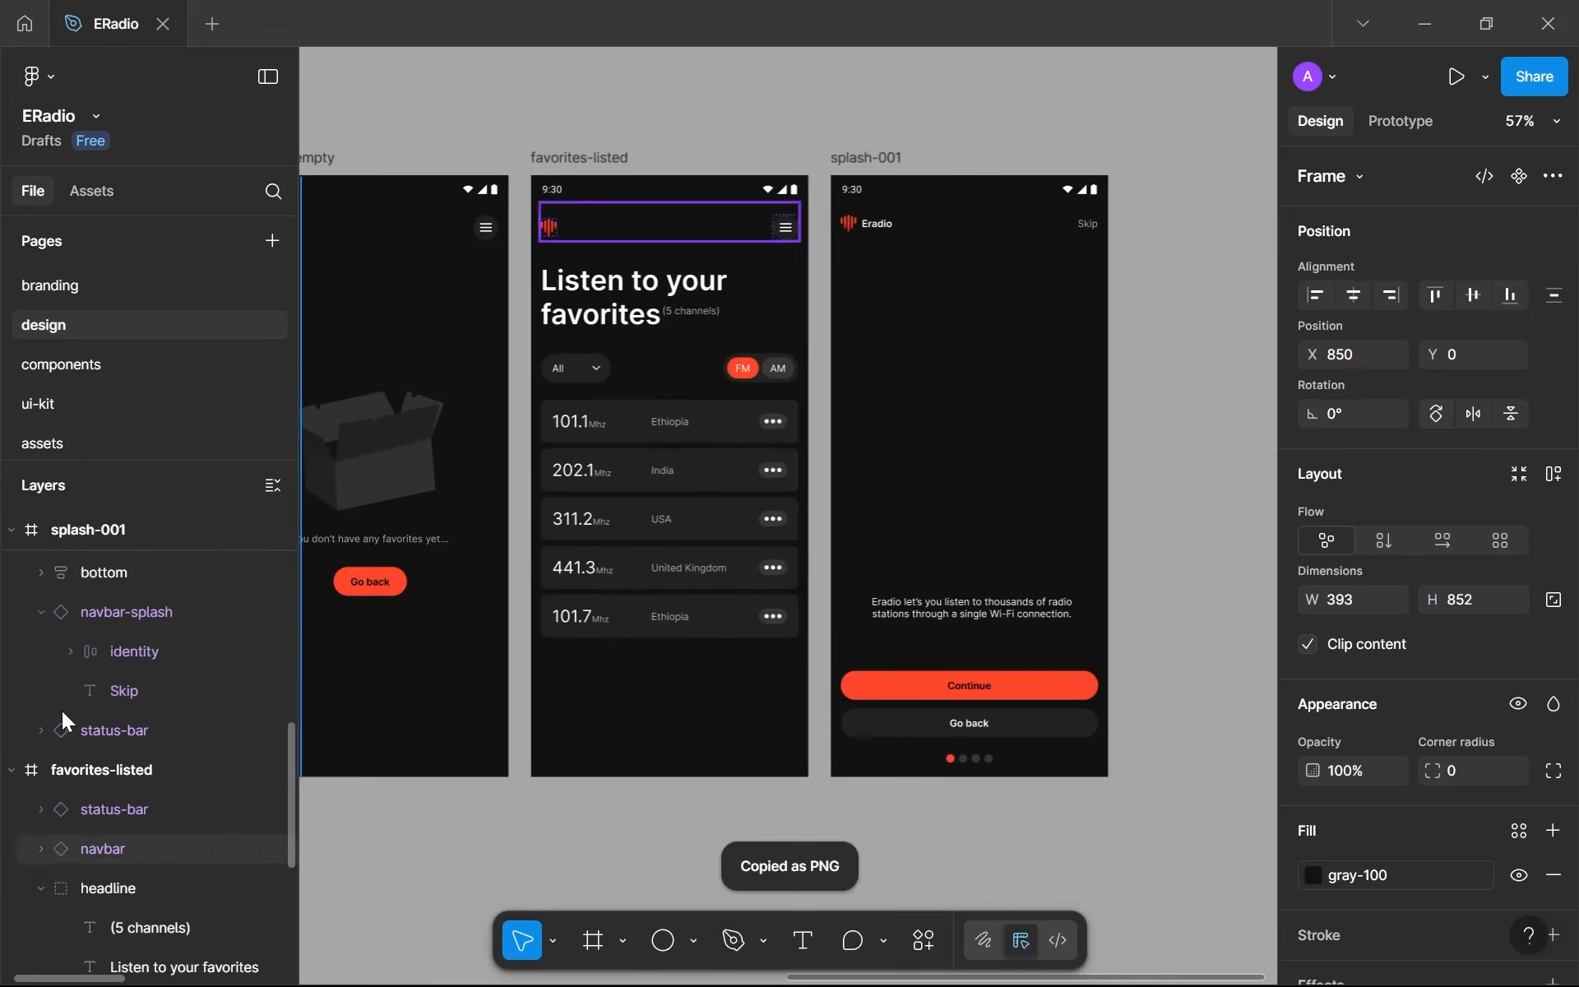
# - Paste the copied home screen image into splash-001, sized 212 × 460 and placed at X 91, Y 108
pyautogui.click(888, 157)
pyautogui.scroll(3, 272, 630)
pyautogui.scroll(-3, 259, 627)
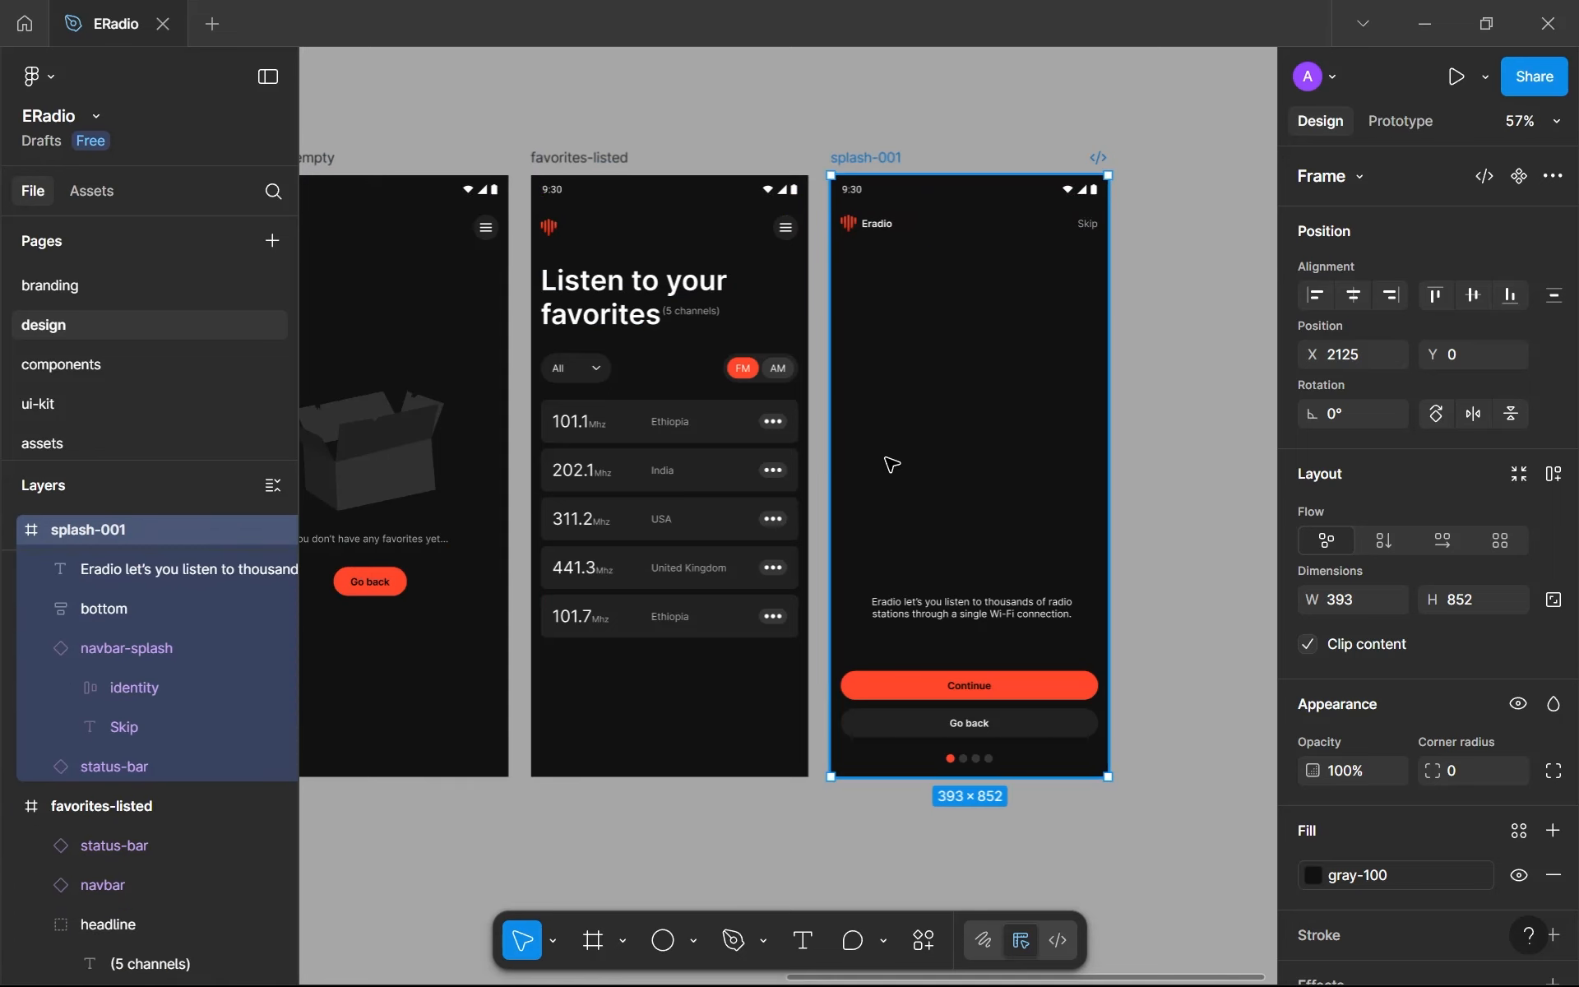
pyautogui.hotkey('ctrl', 'v')
pyautogui.moveTo(1108, 452); pyautogui.dragTo(991, 380)
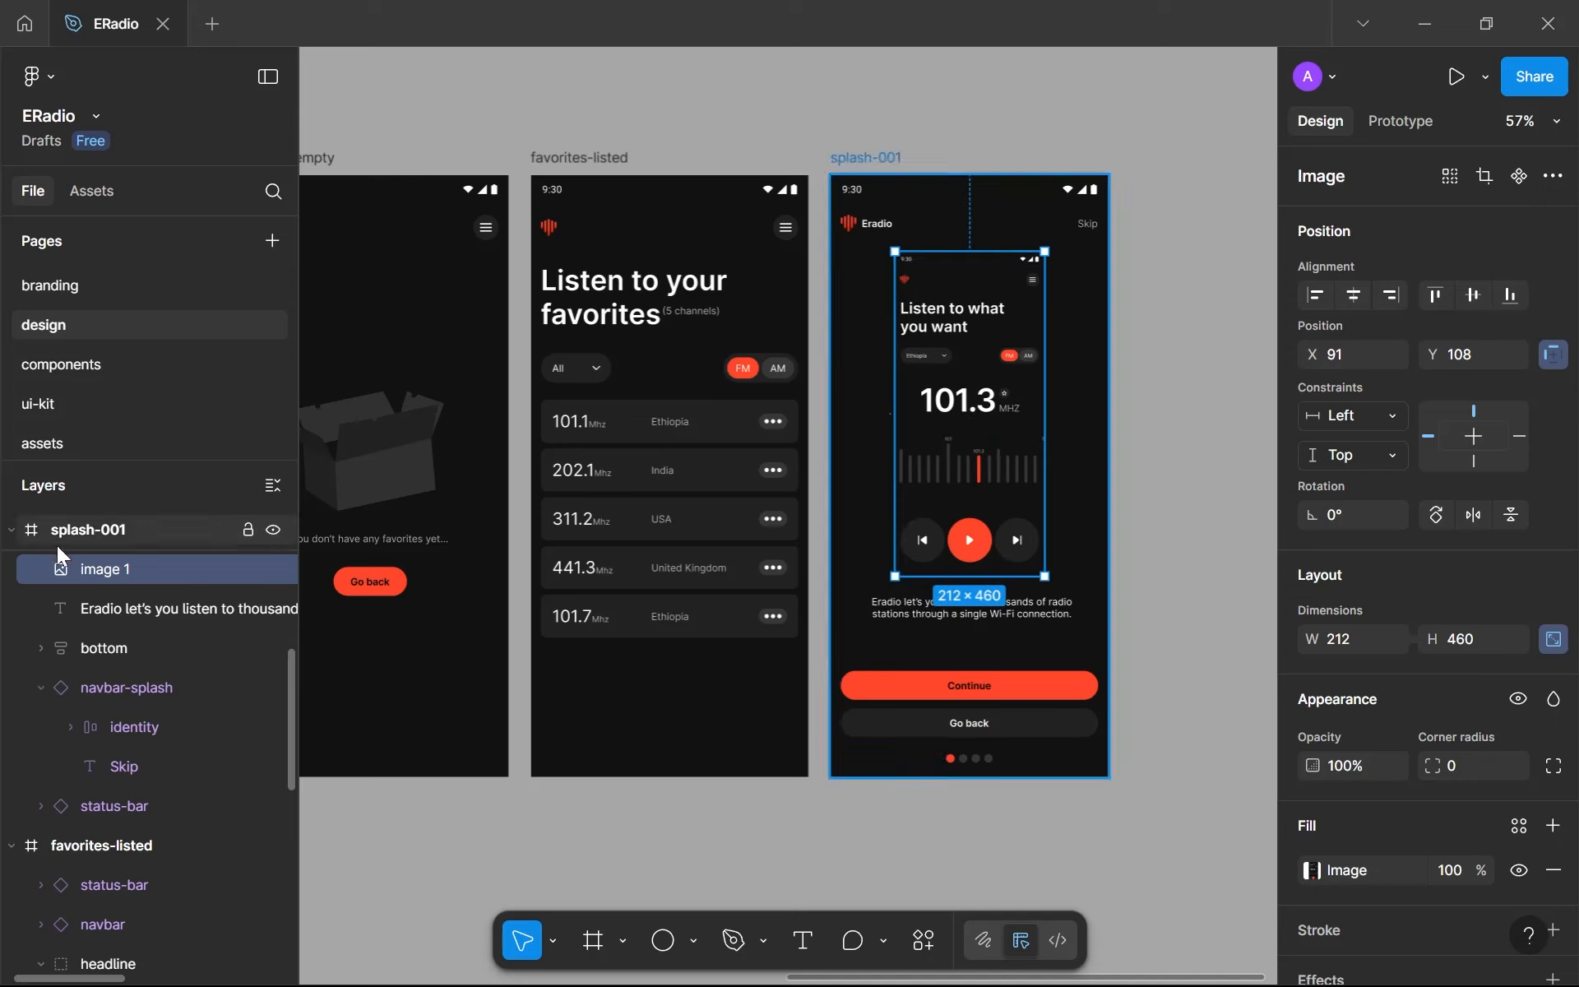
# - Rename the pasted home screen image layer as main
pyautogui.doubleClick(145, 572)
pyautogui.write('main')
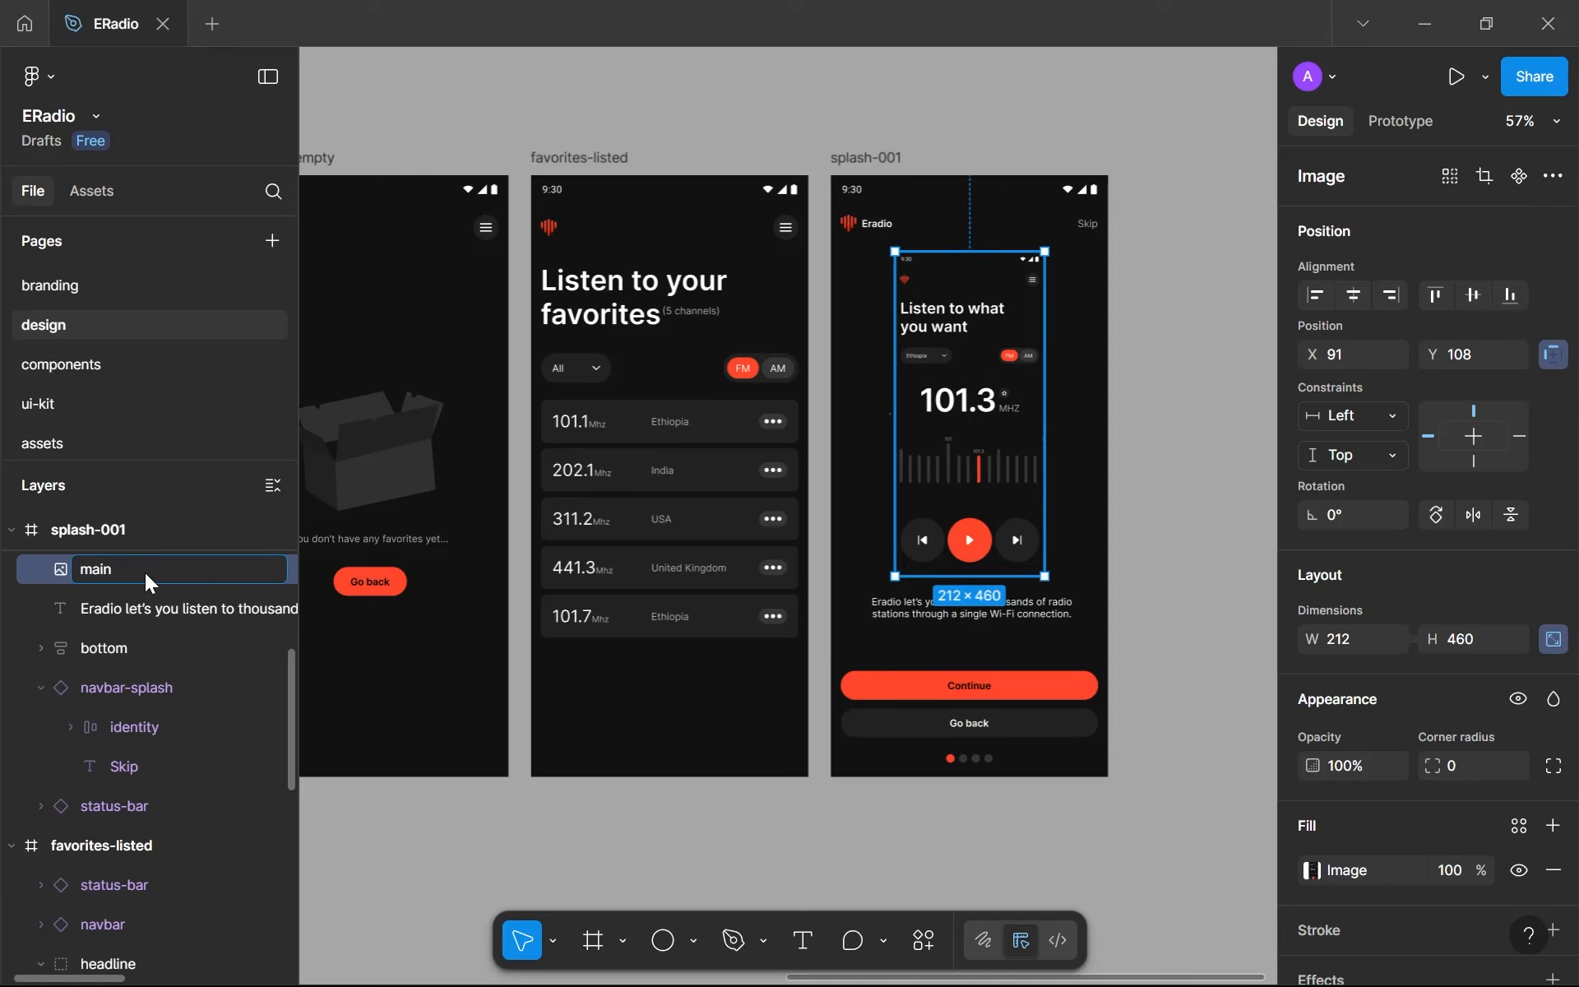
pyautogui.press('Return')
# - Scale the main image down proportionally to about 148 × 322 in the space above the splash text
pyautogui.scroll(2, 892, 433)
pyautogui.scroll(2, 713, 387)
pyautogui.moveTo(892, 433); pyautogui.dragTo(626, 442)
pyautogui.scroll(-1, 645, 430)
pyautogui.scroll(2, 771, 361)
pyautogui.scroll(1, 771, 361)
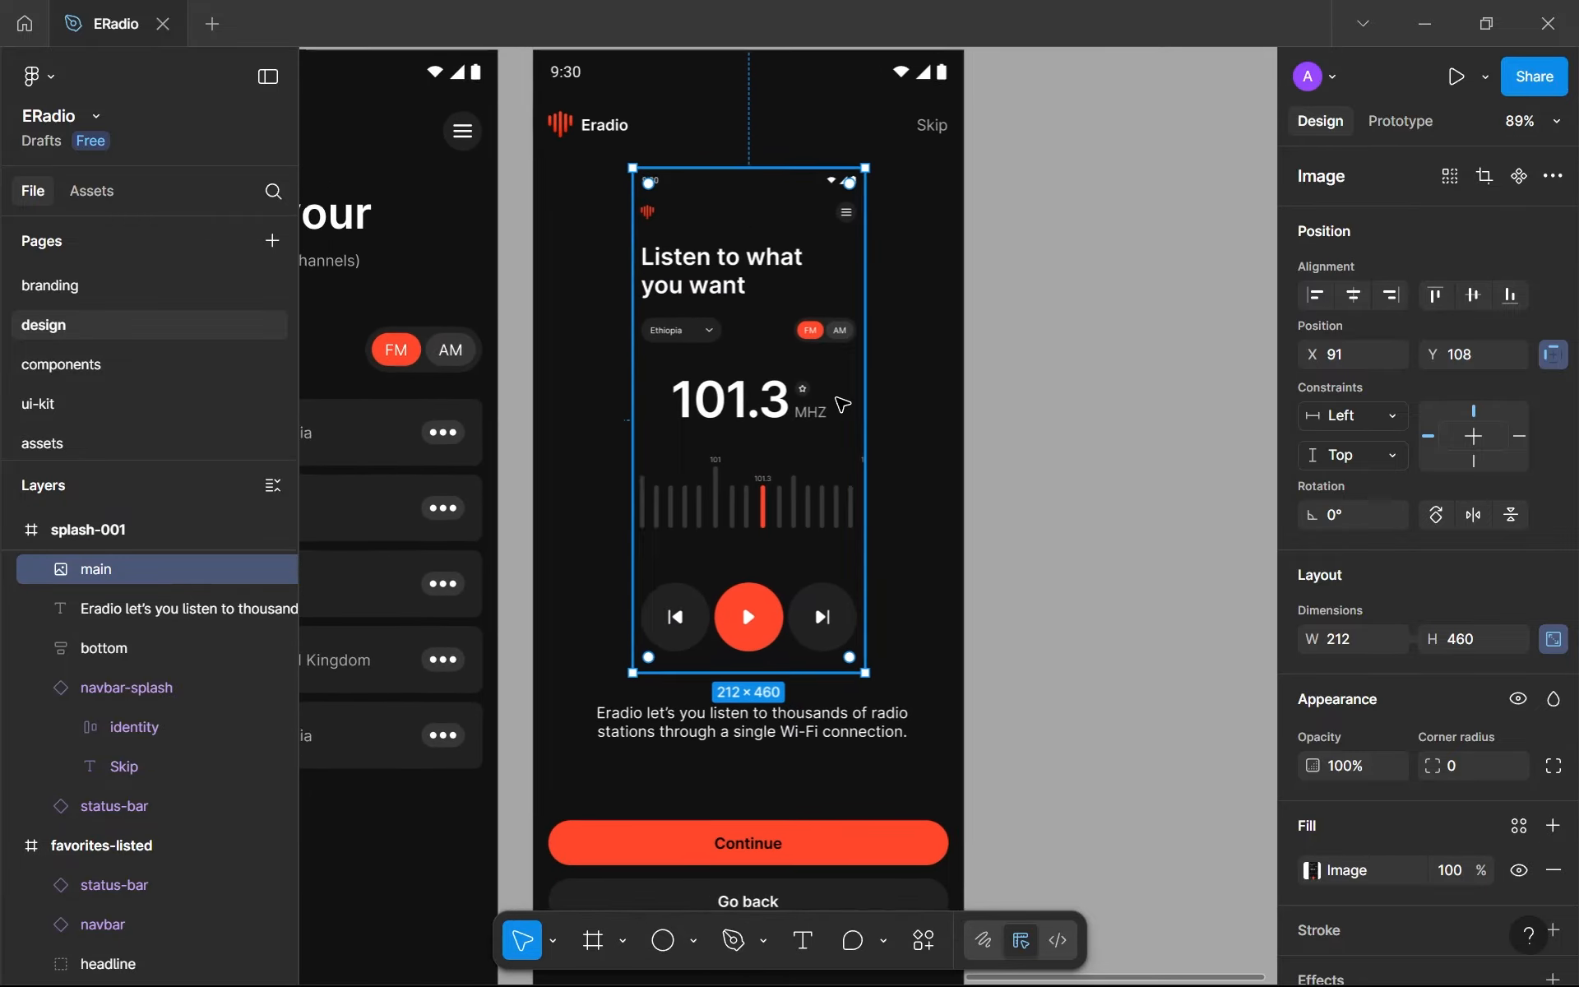
pyautogui.moveTo(860, 387); pyautogui.dragTo(793, 405)
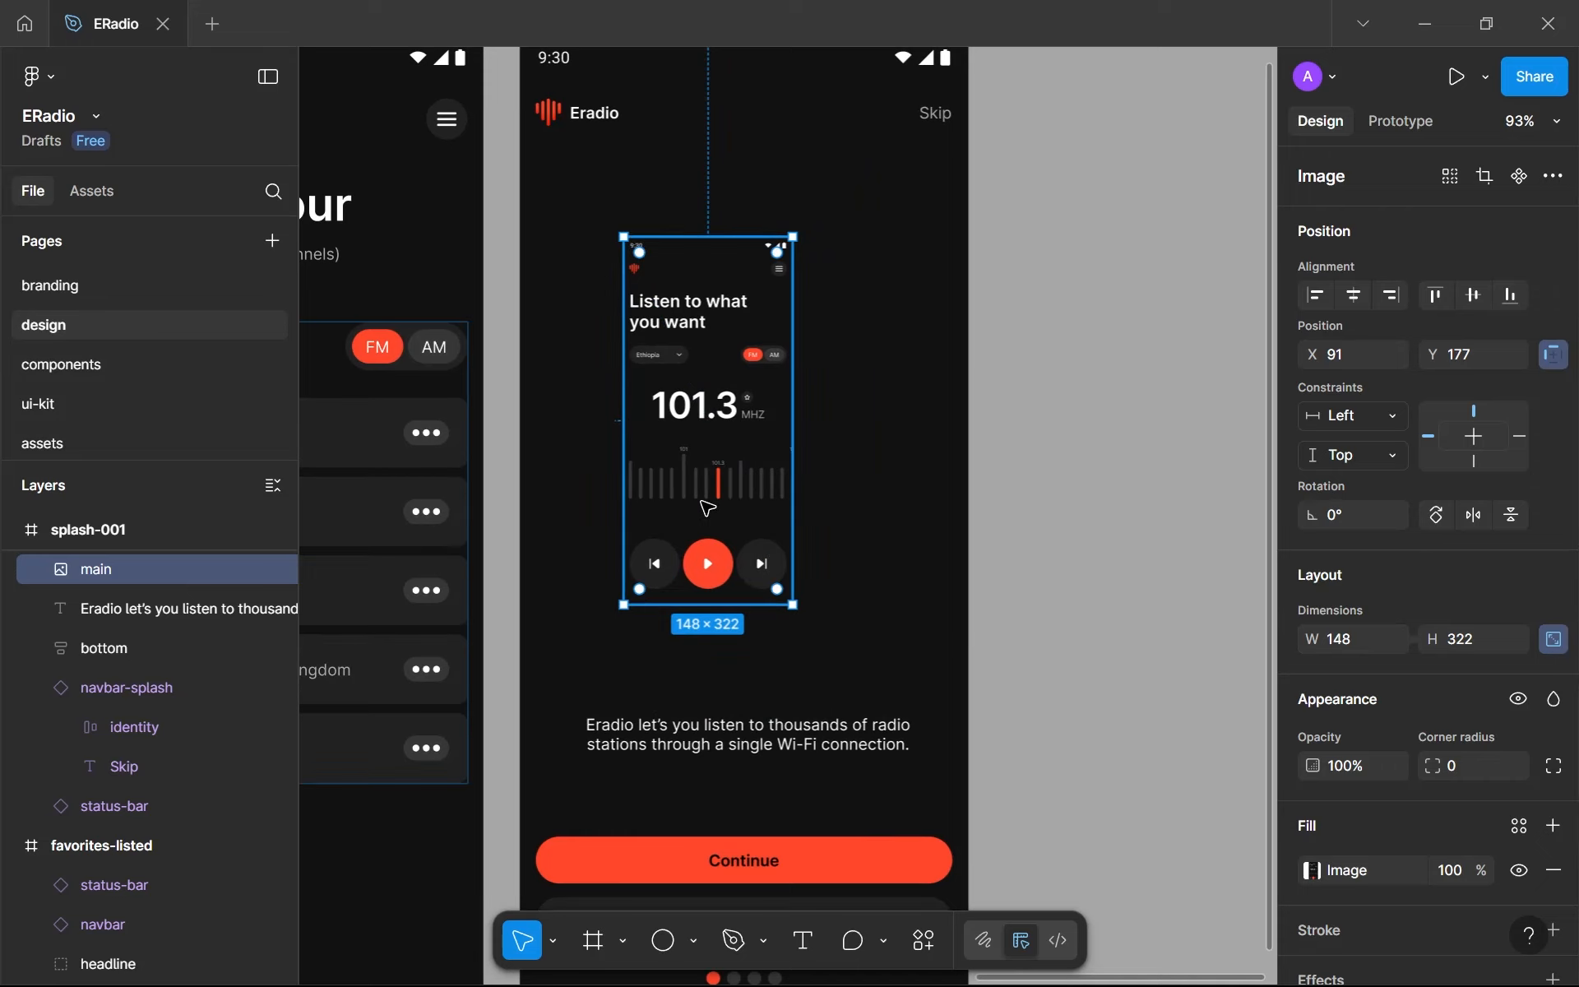
# - Wrap the main image in an auto layout frame at X 113, Y 147, with gap 0 and 16 horizontal and vertical padding
pyautogui.hotkey('shift', 'a')
pyautogui.moveTo(698, 343); pyautogui.dragTo(725, 317)
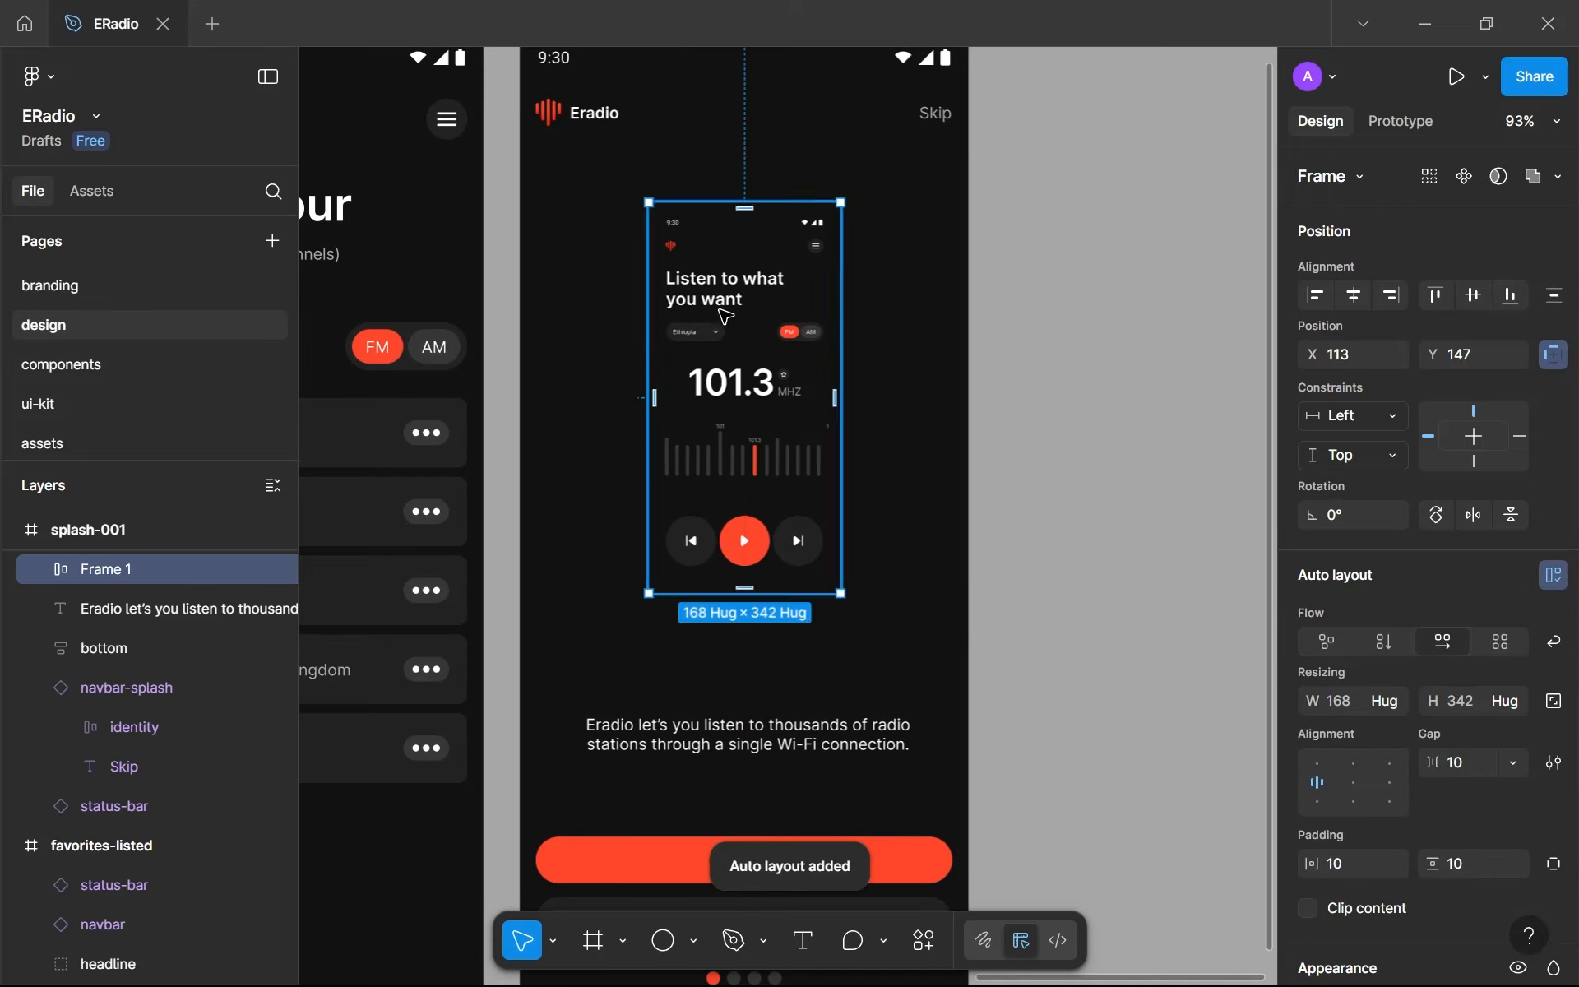
pyautogui.scroll(-2, 1456, 650)
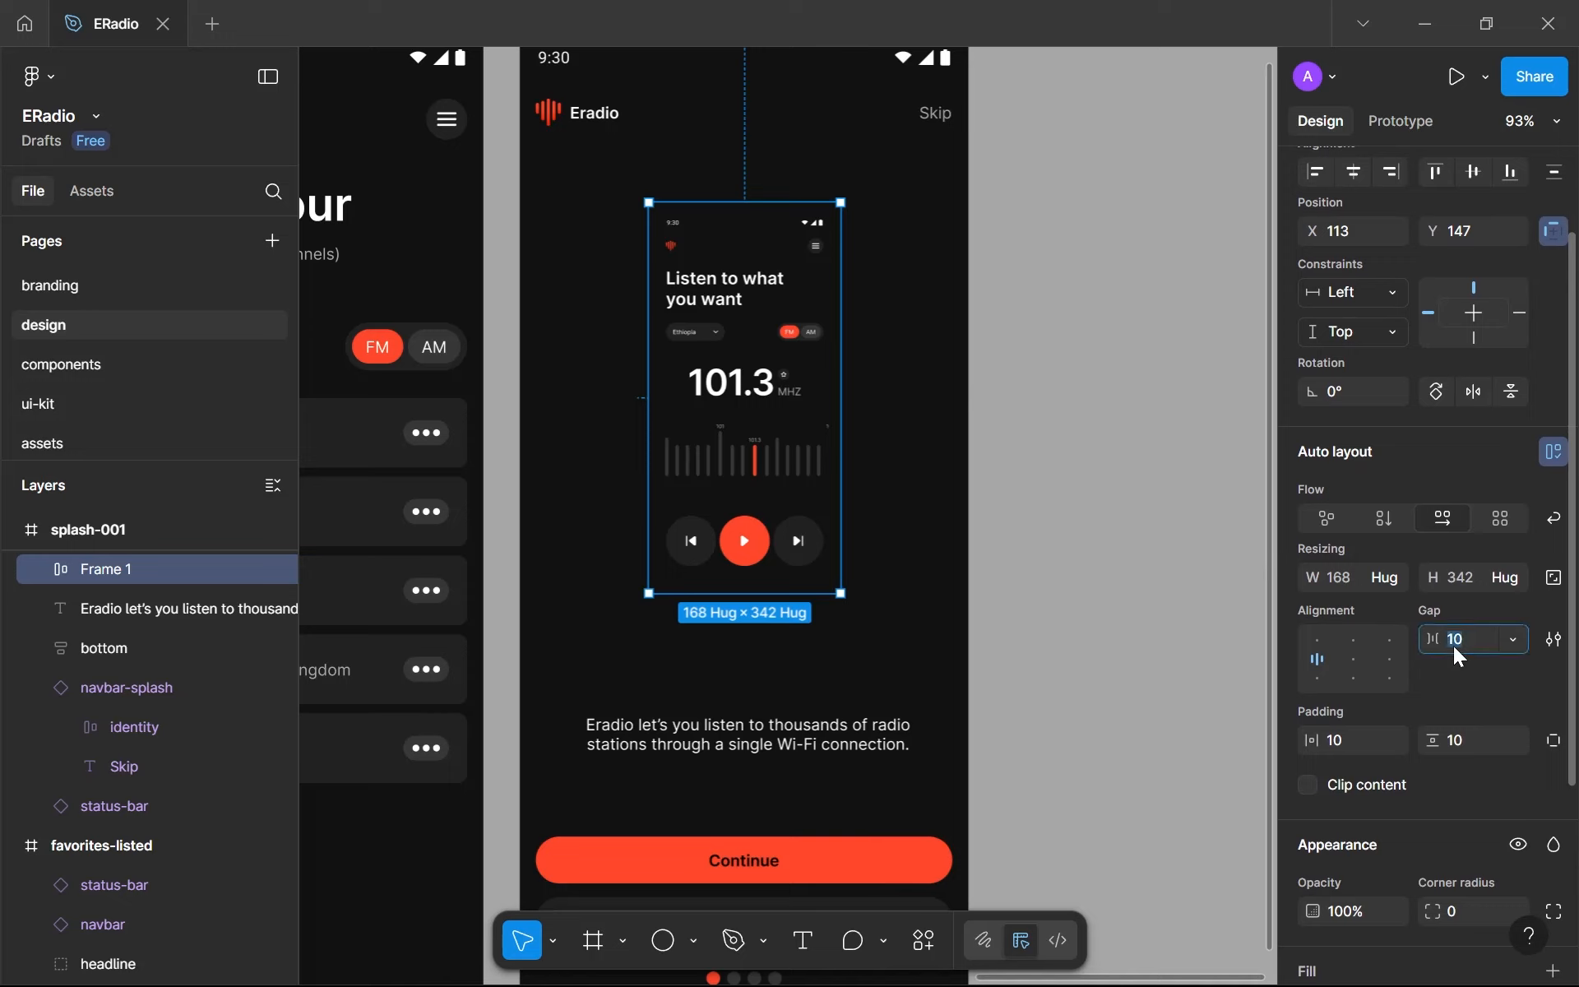
pyautogui.press('BackSpace')
pyautogui.write('0')
pyautogui.click(1349, 739)
pyautogui.write('16')
pyautogui.click(1477, 739)
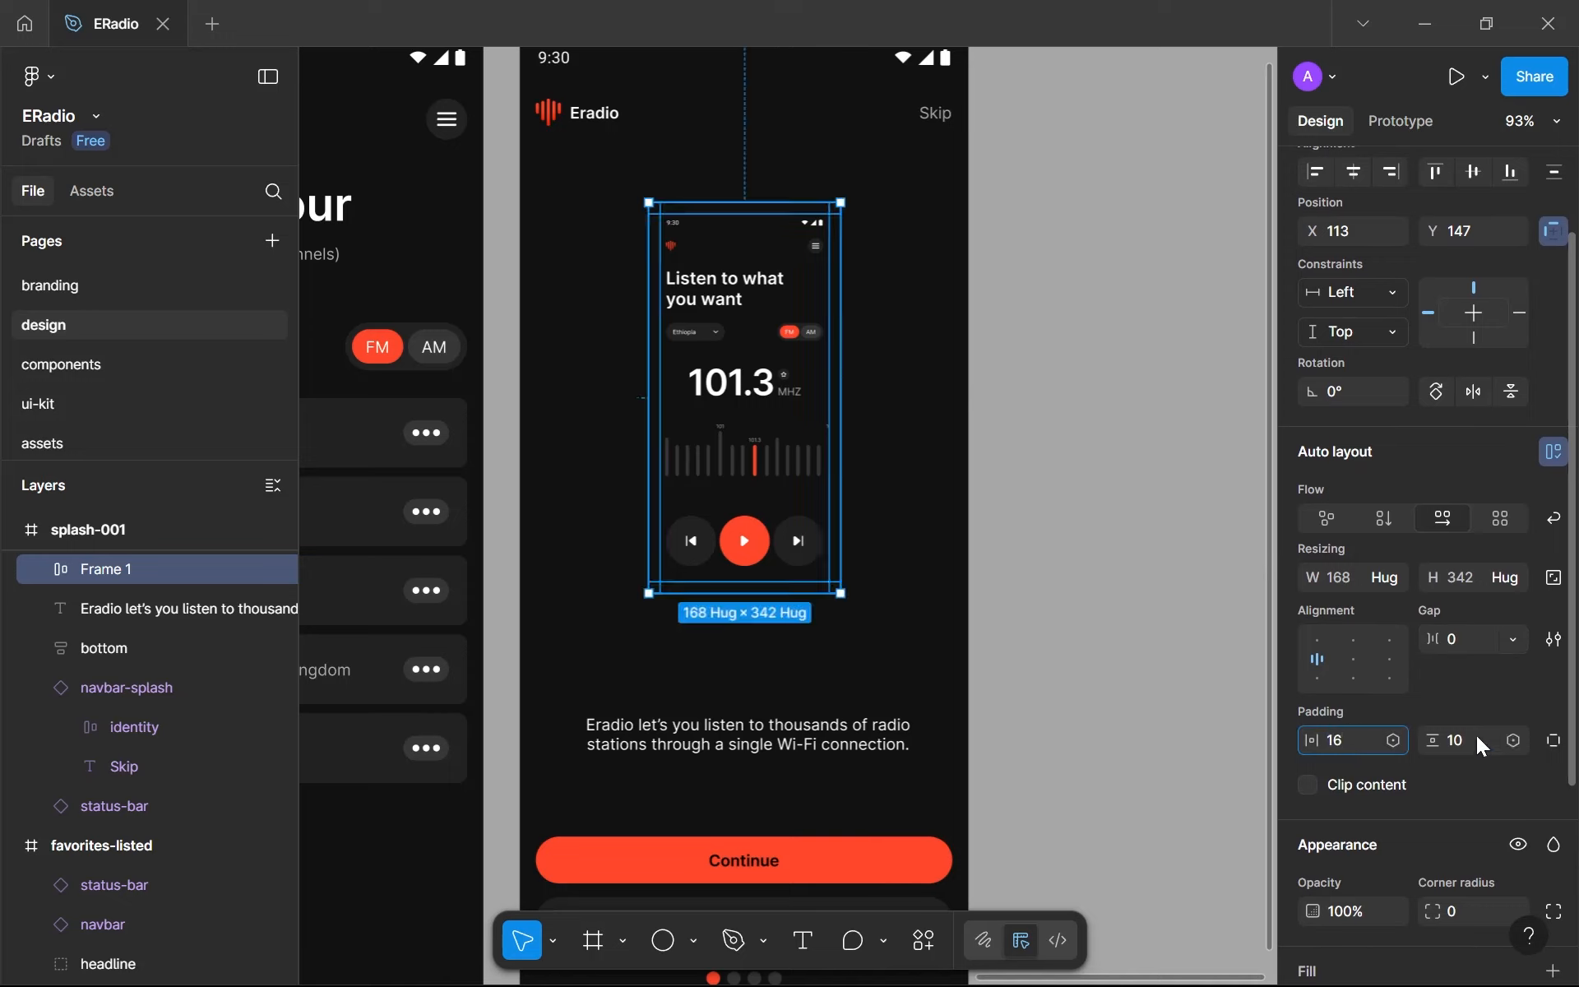
pyautogui.write('16')
pyautogui.scroll(-1, 1447, 732)
pyautogui.press('Return')
pyautogui.scroll(-3, 1448, 720)
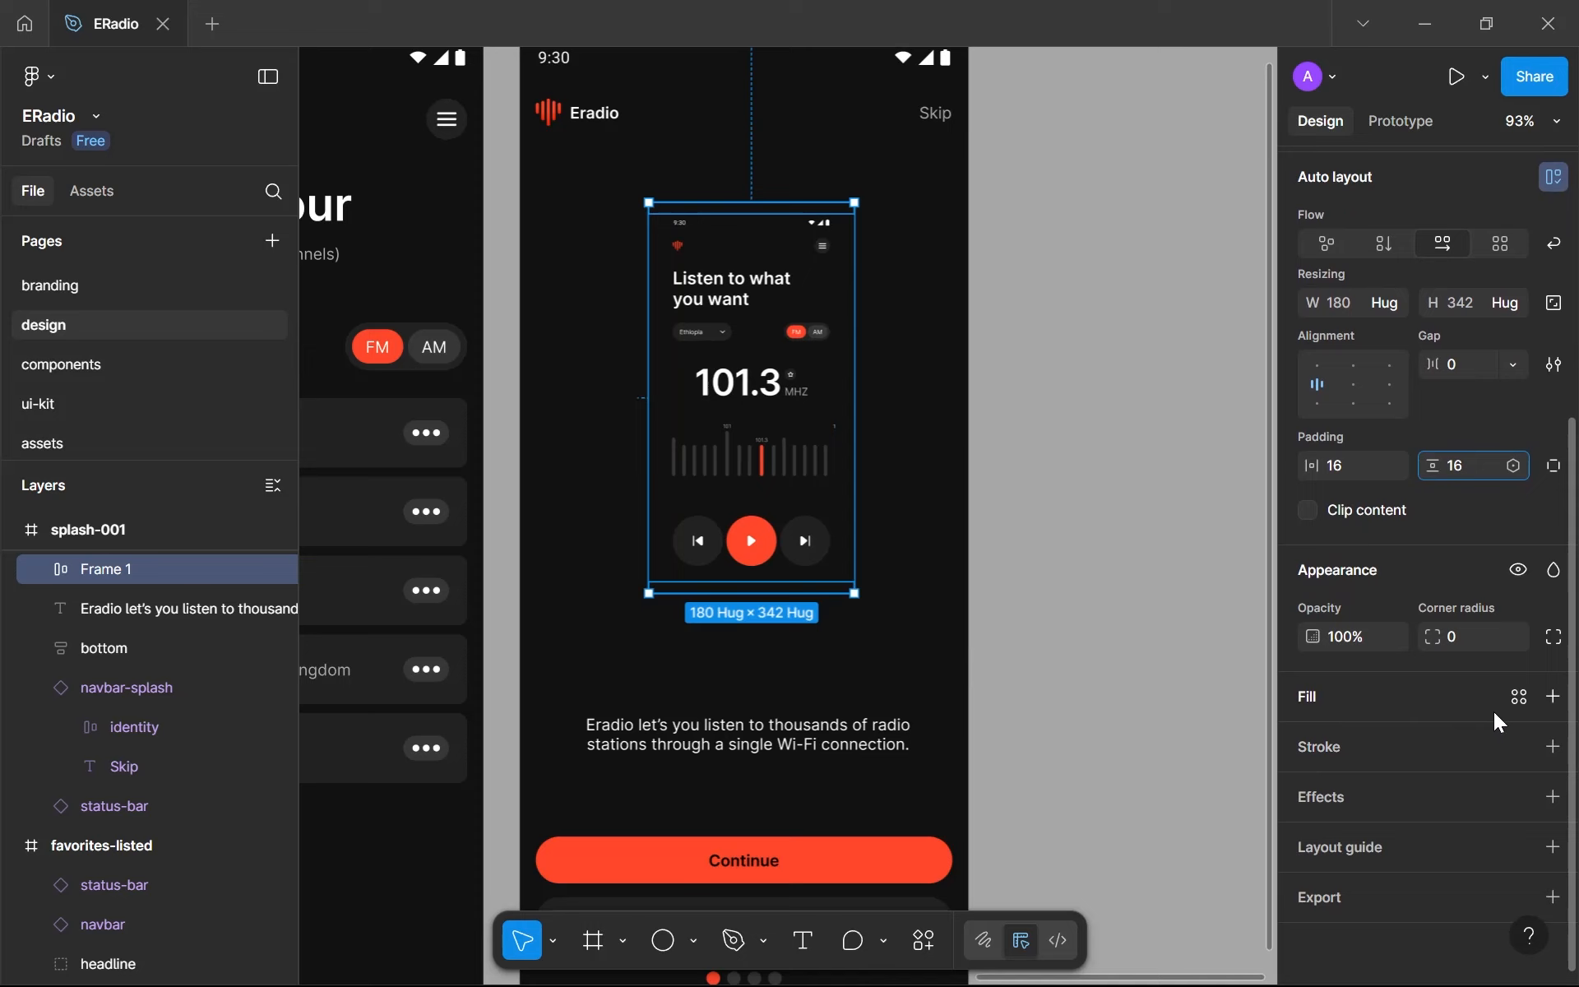
# - Add a stroke to the frame around the main image and apply the sm corner radius variable
pyautogui.click(1552, 747)
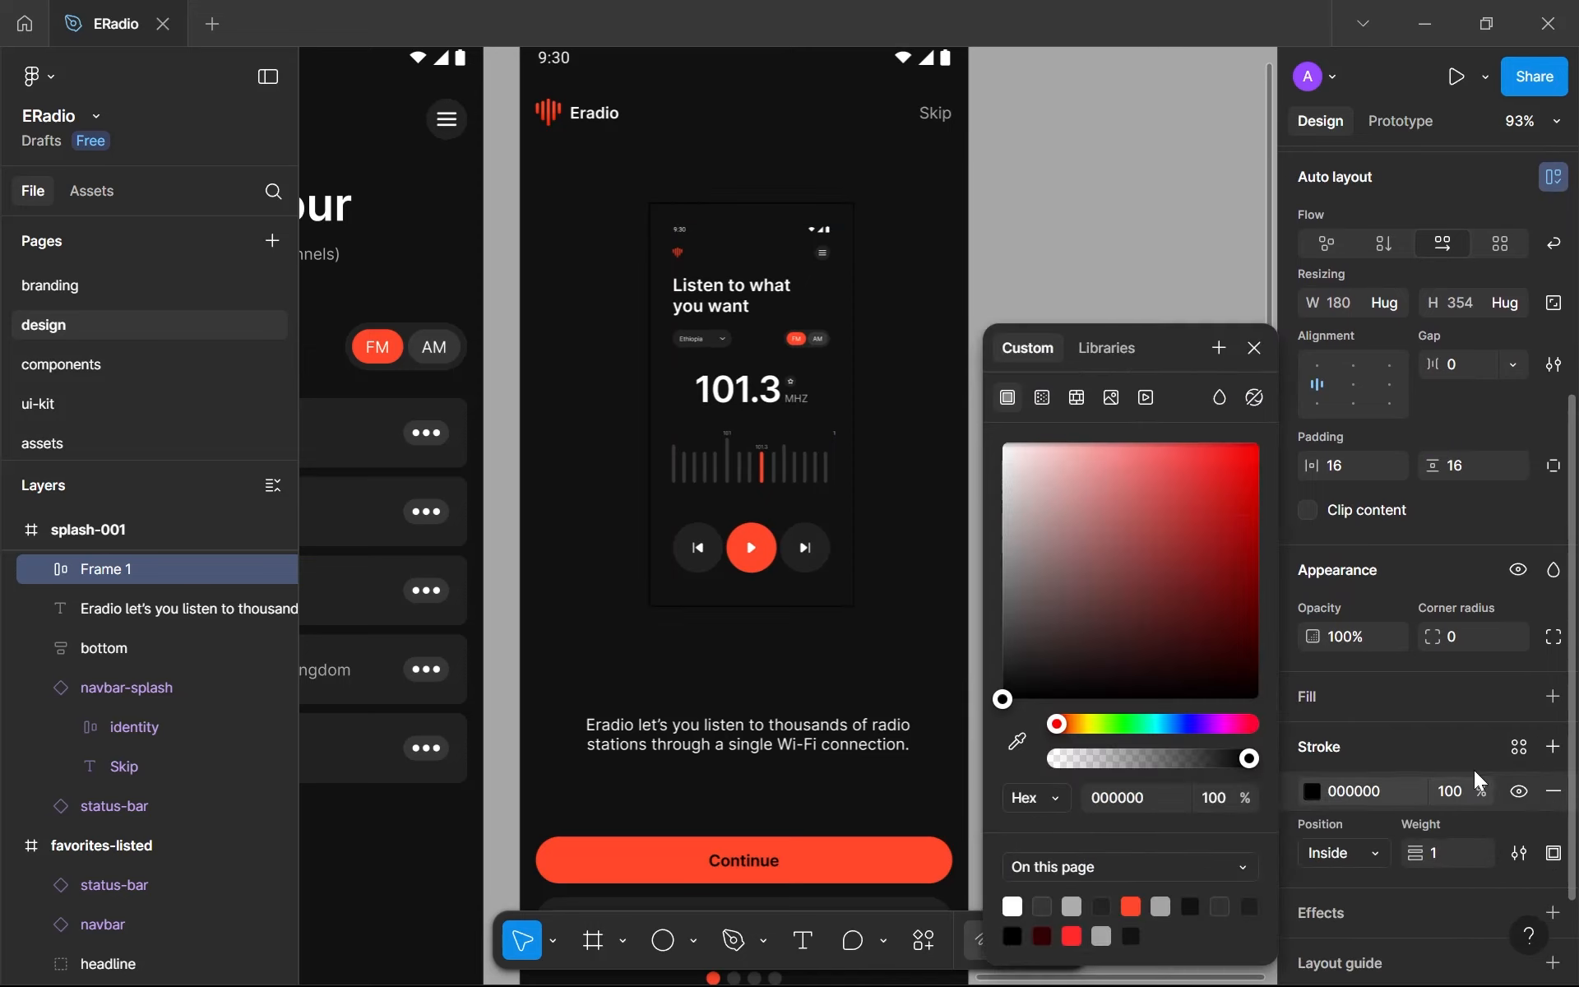
pyautogui.click(1469, 630)
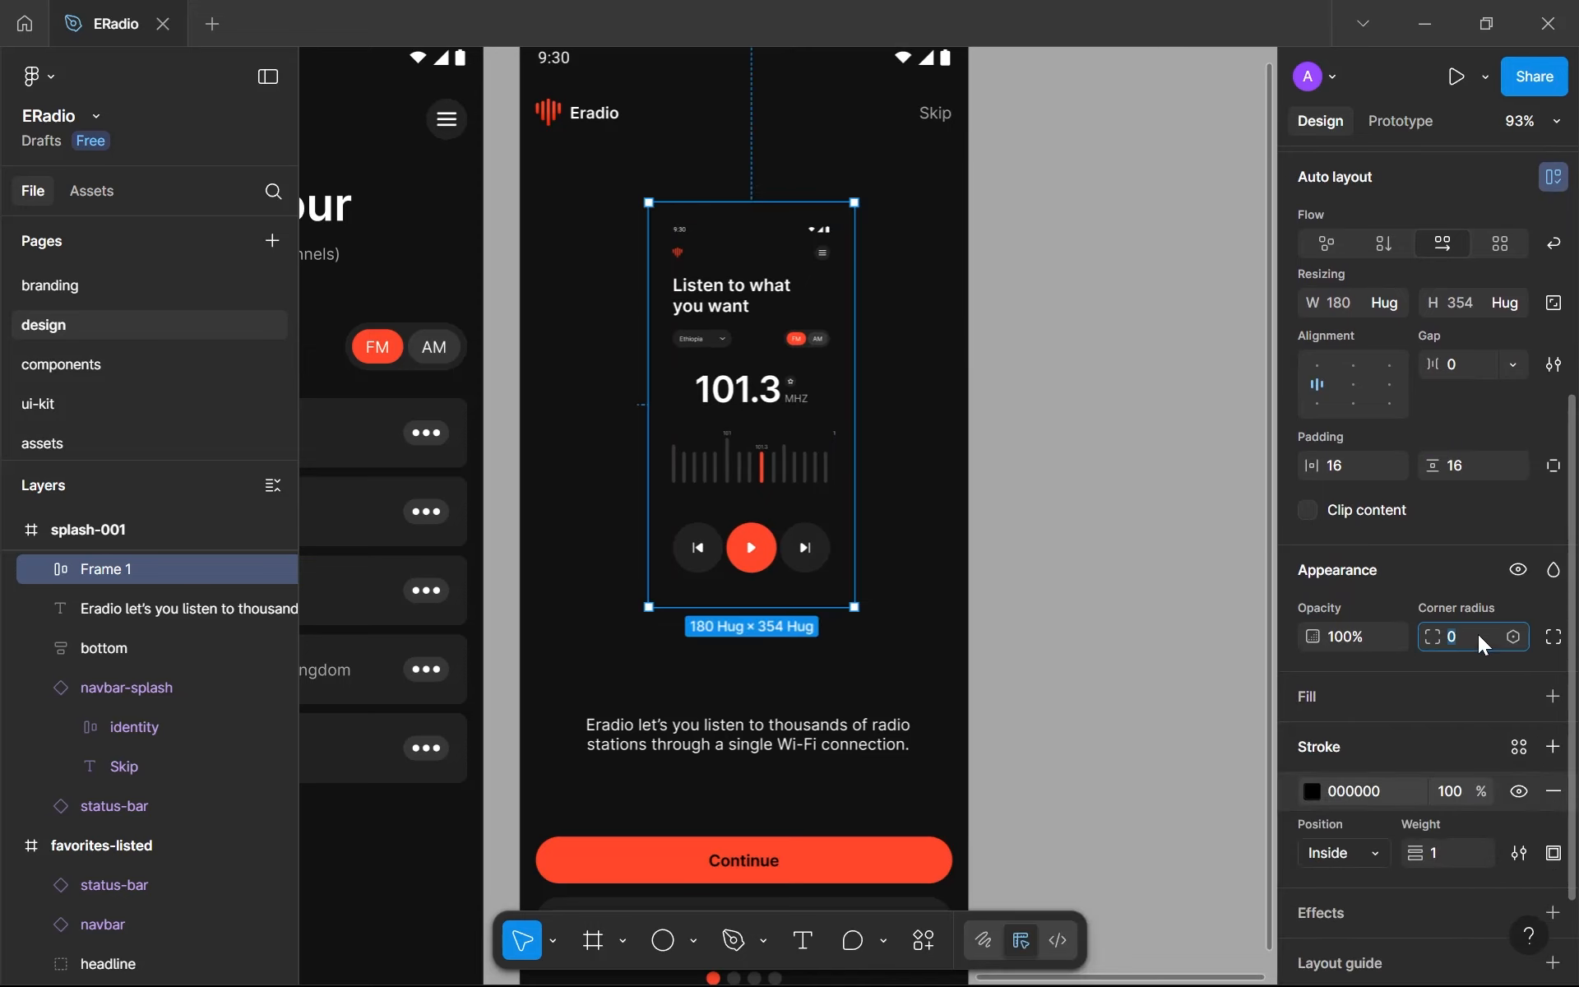
pyautogui.click(1510, 640)
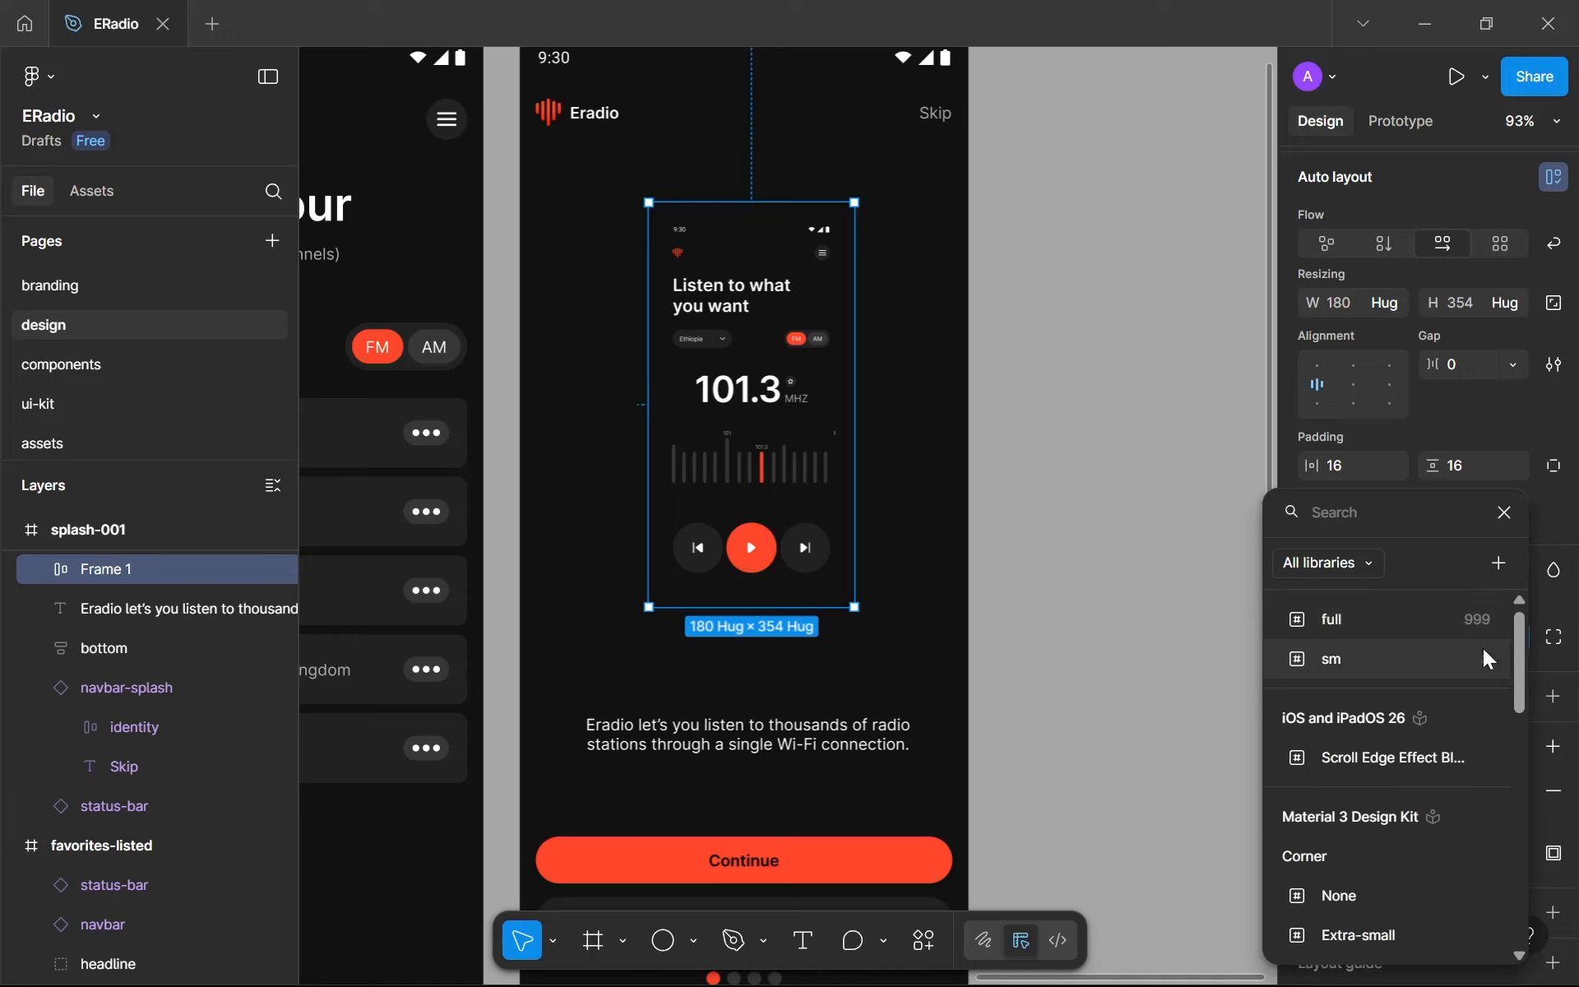
pyautogui.click(1454, 659)
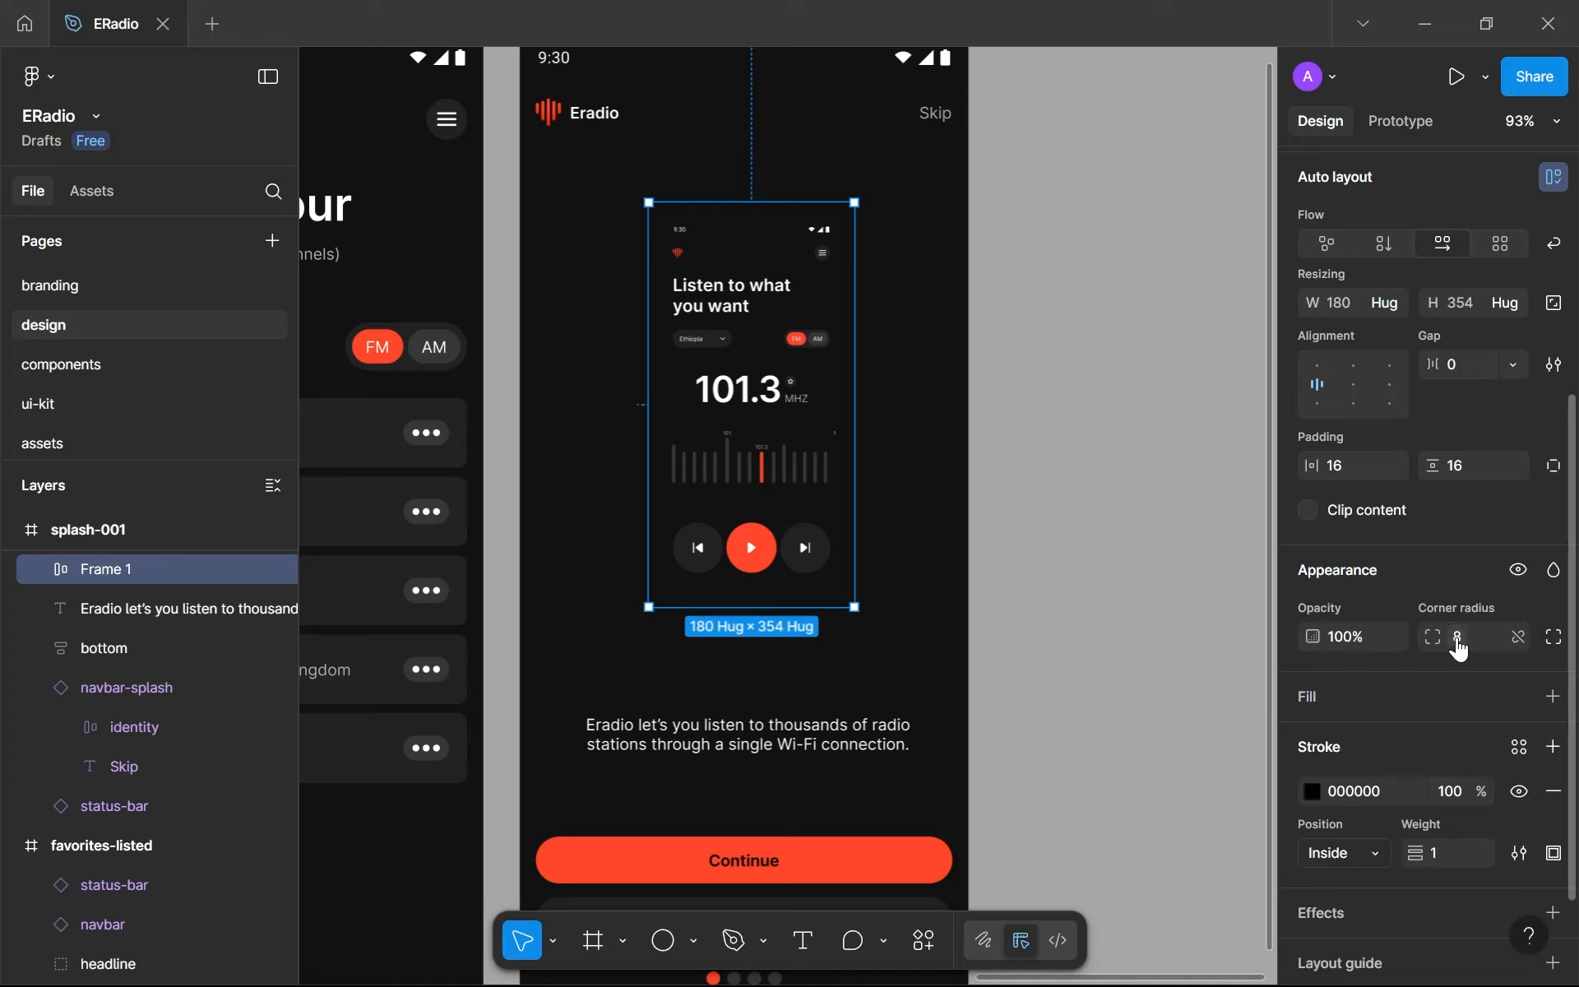
# - Change the image frame's stroke color to the page's orange-red, FF472A
pyautogui.click(1310, 792)
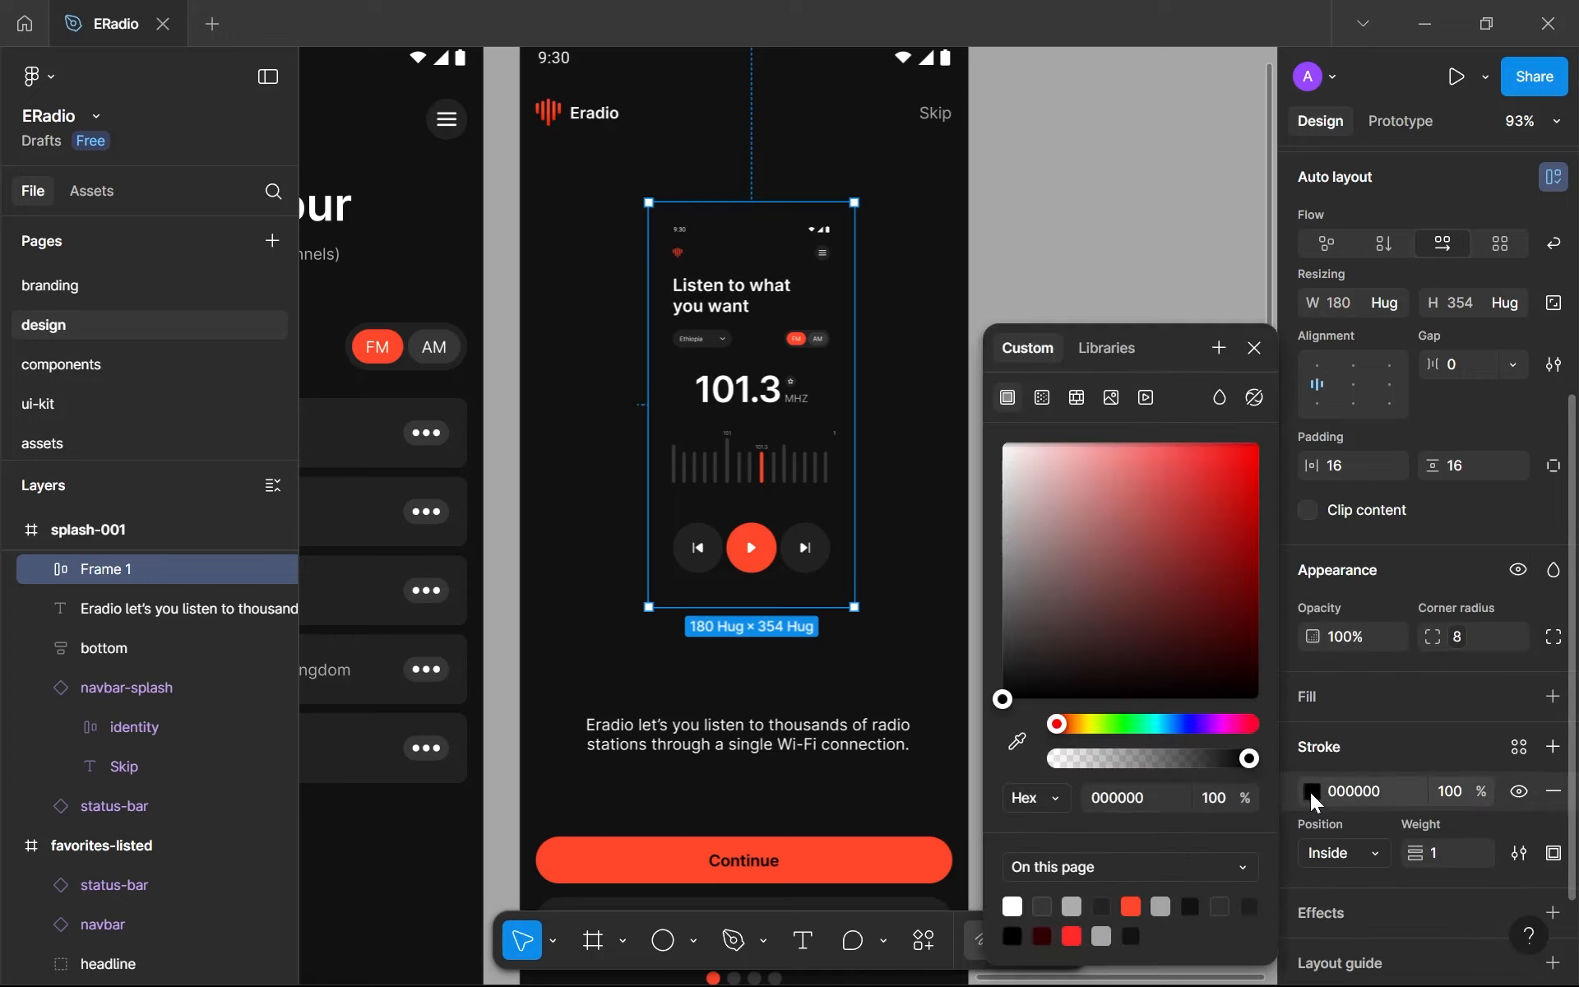
pyautogui.click(1517, 750)
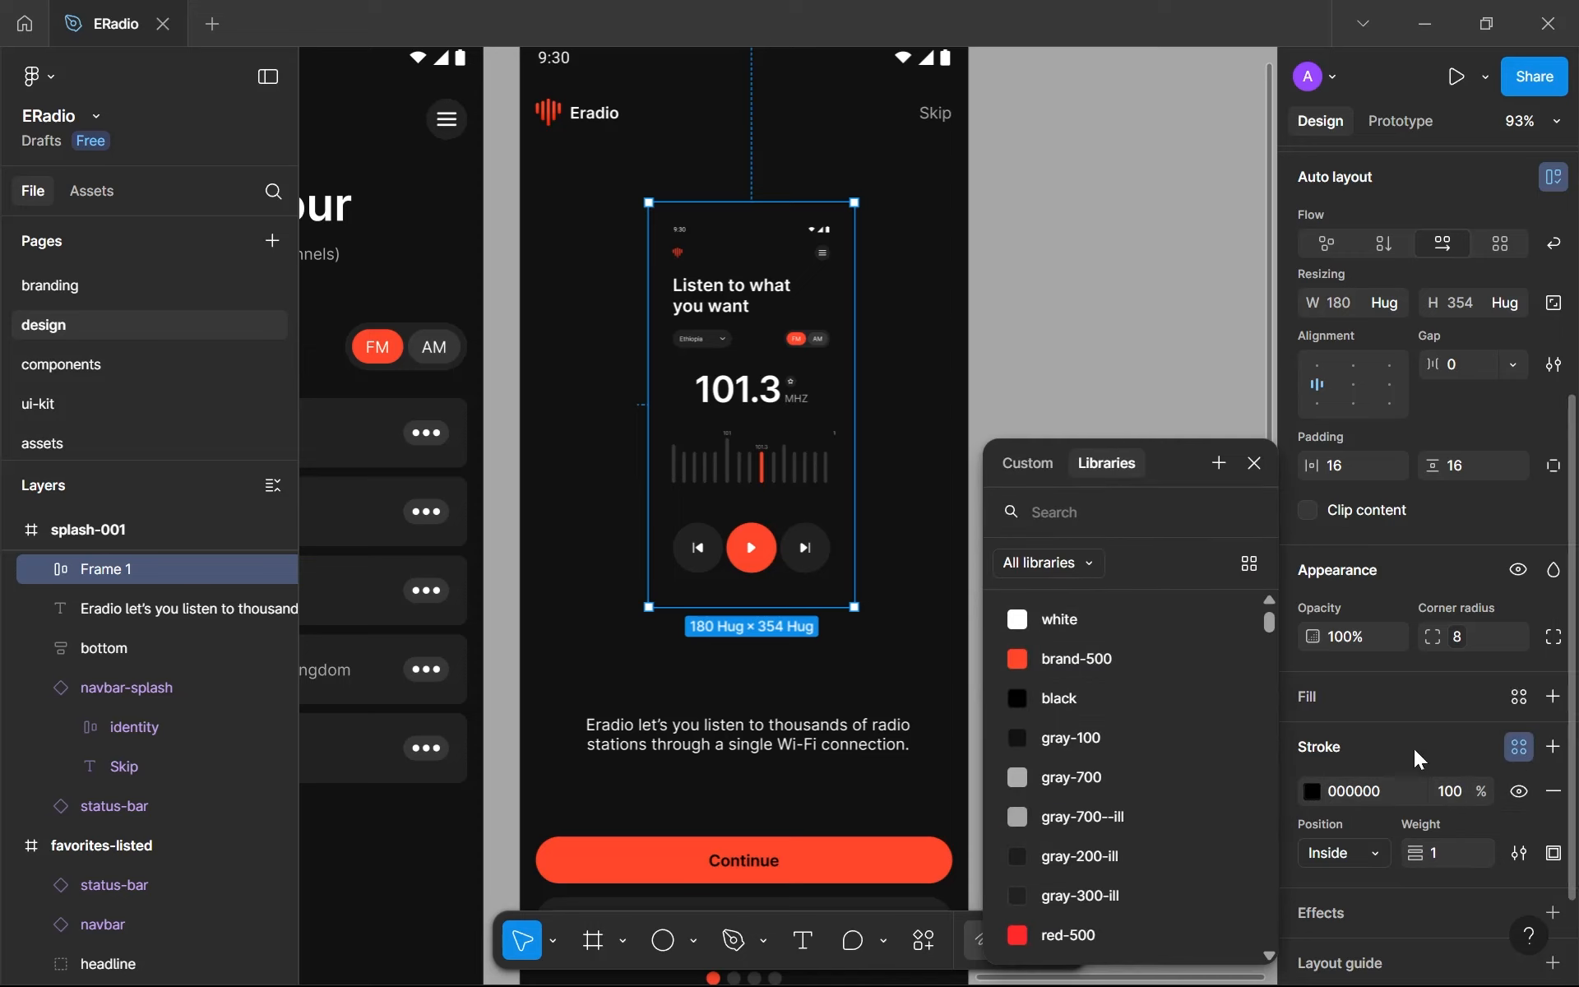
pyautogui.click(1313, 793)
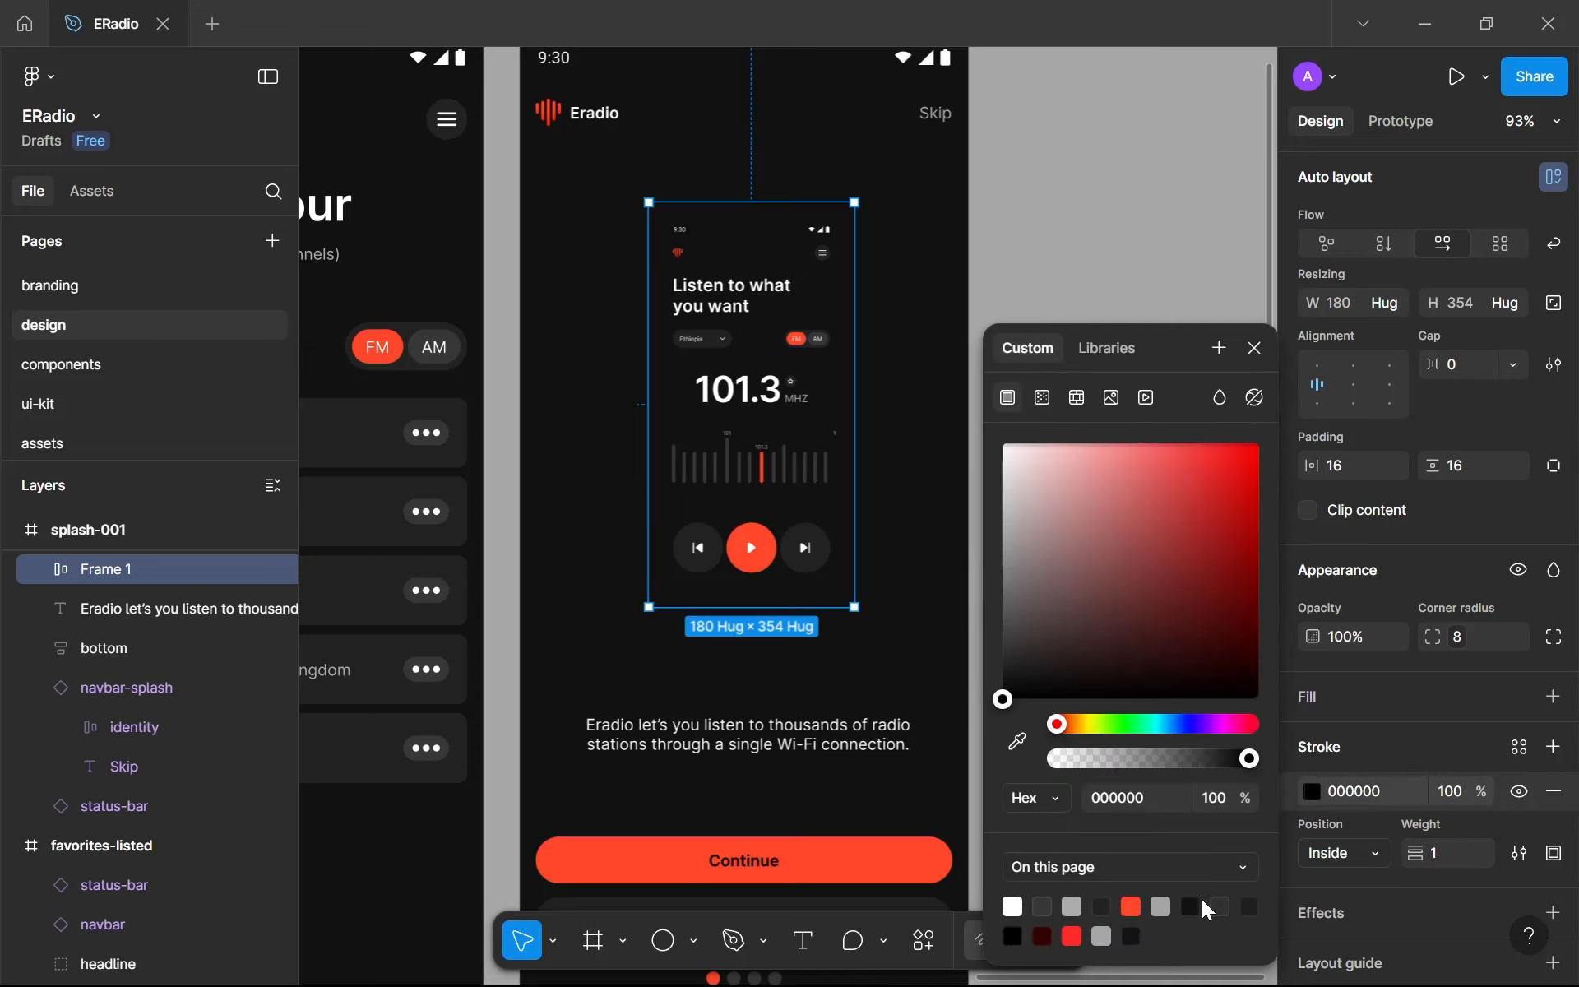
pyautogui.click(1133, 907)
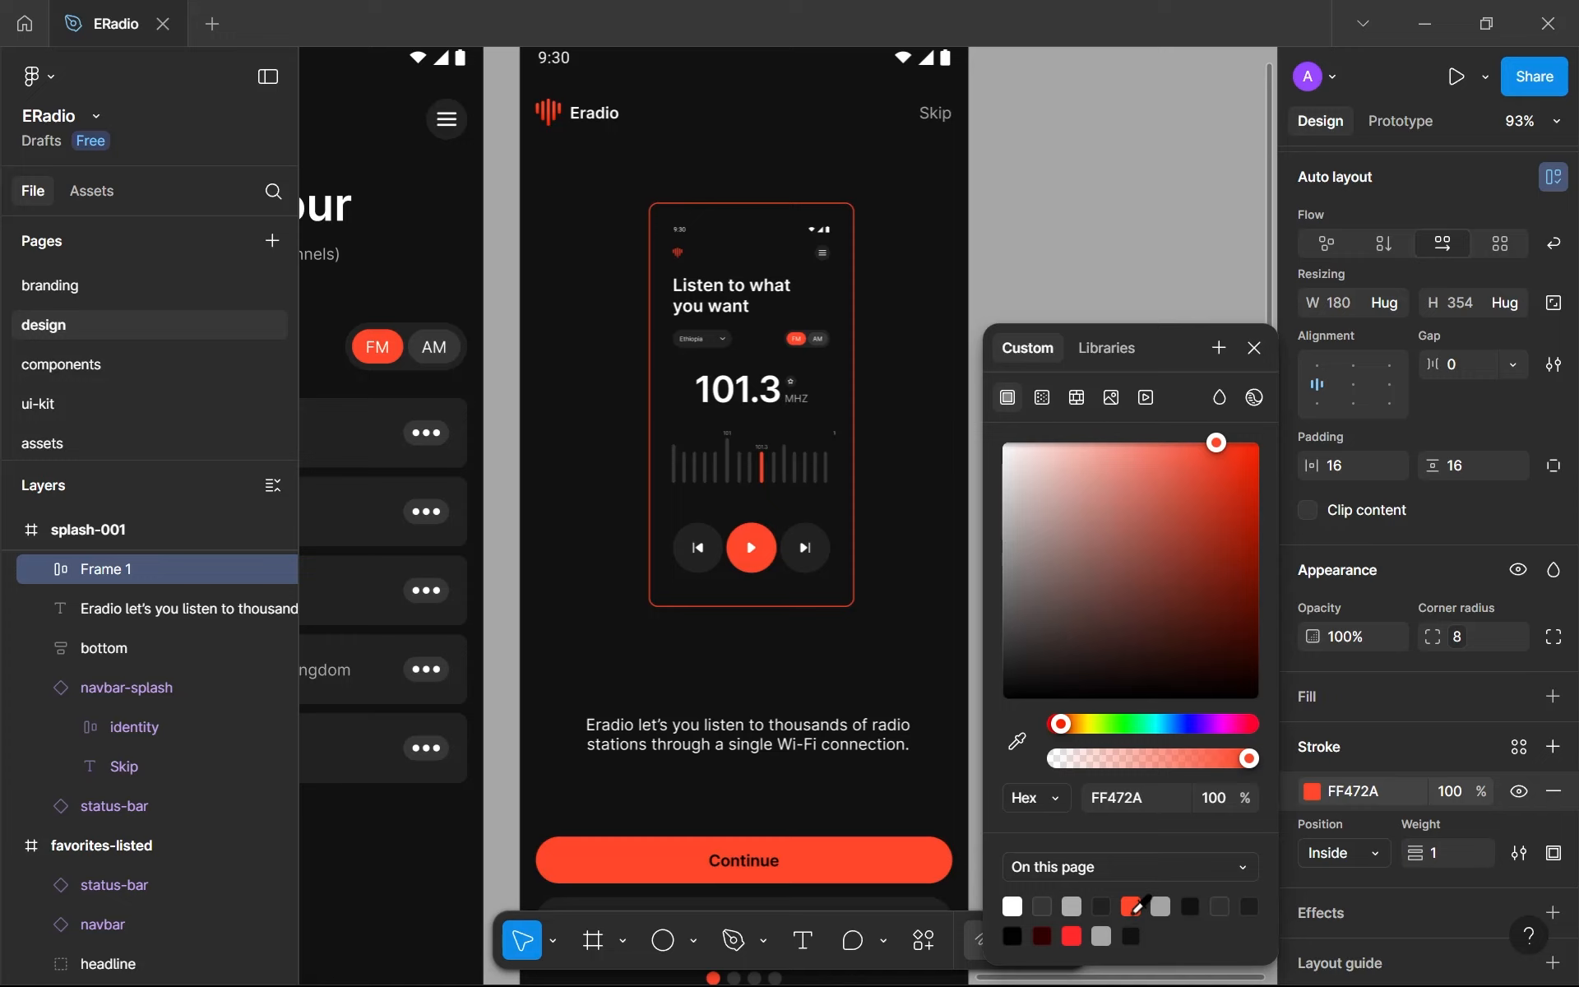
pyautogui.click(1256, 350)
# - Set the image frame's stroke to weight 24 with outside position, and move the frame to X 110, Y 161
pyautogui.press('Up')
pyautogui.press('Up')
pyautogui.press('Up')
pyautogui.press('Up')
pyautogui.press('Up')
pyautogui.press('Up')
pyautogui.press('Up')
pyautogui.press('Up')
pyautogui.press('Up')
pyautogui.press('Up')
pyautogui.press('Up')
pyautogui.press('Up')
pyautogui.press('Up')
pyautogui.press('Up')
pyautogui.press('Up')
pyautogui.press('Up')
pyautogui.press('Up')
pyautogui.press('Up')
pyautogui.press('Up')
pyautogui.press('Up')
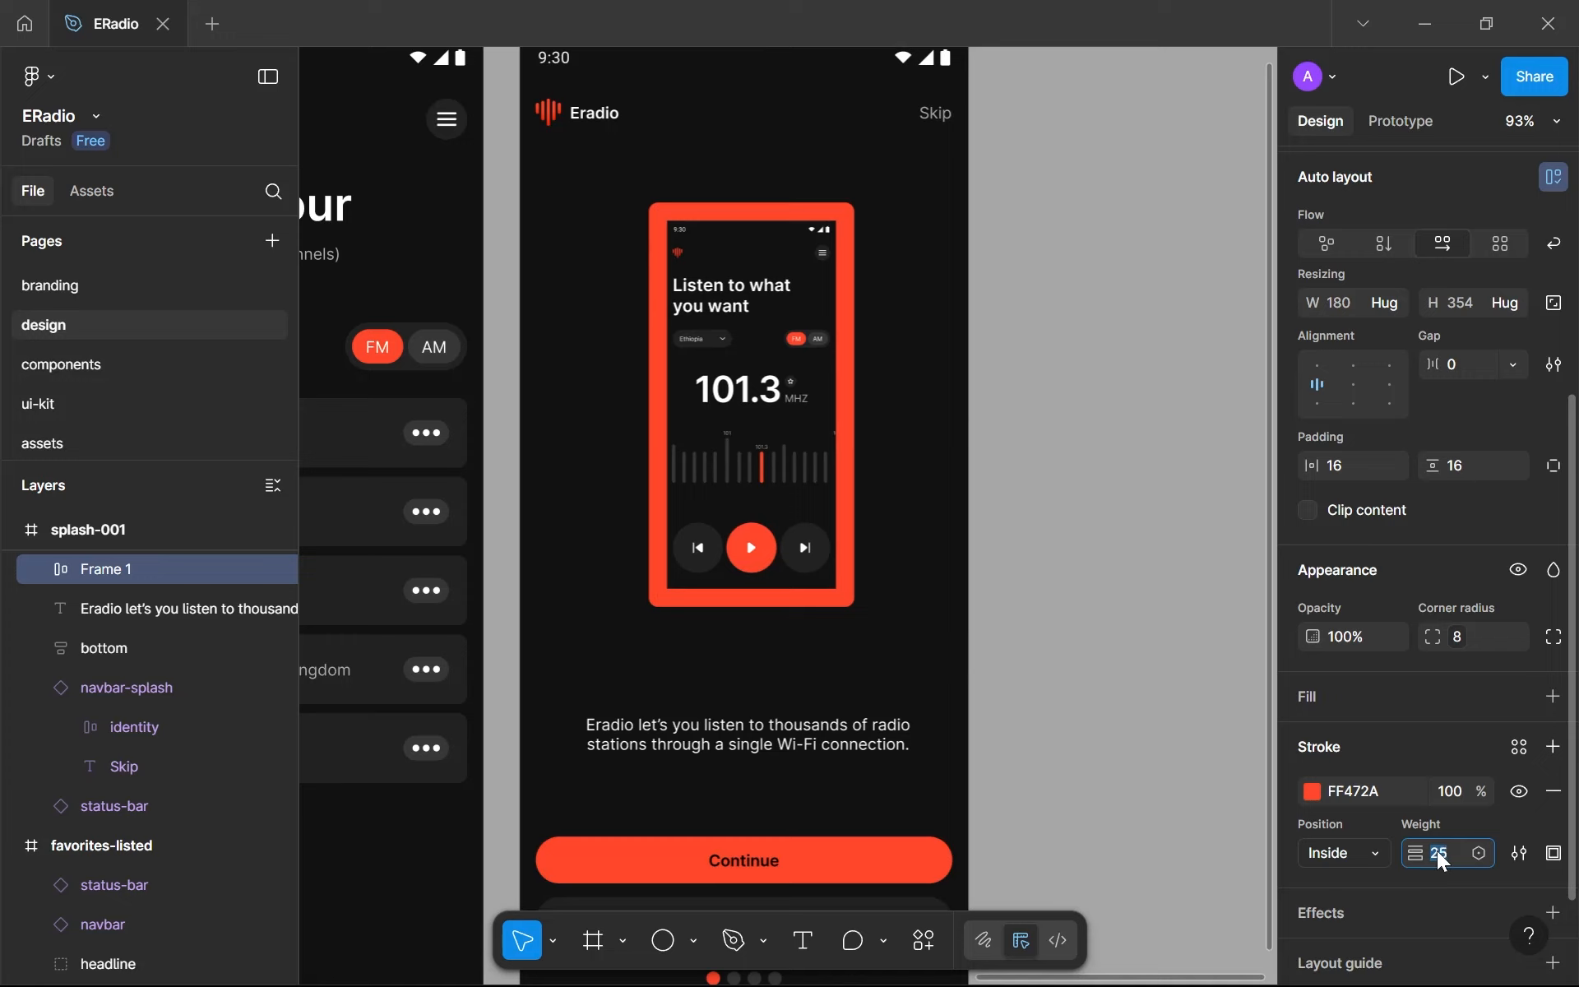
pyautogui.click(1381, 852)
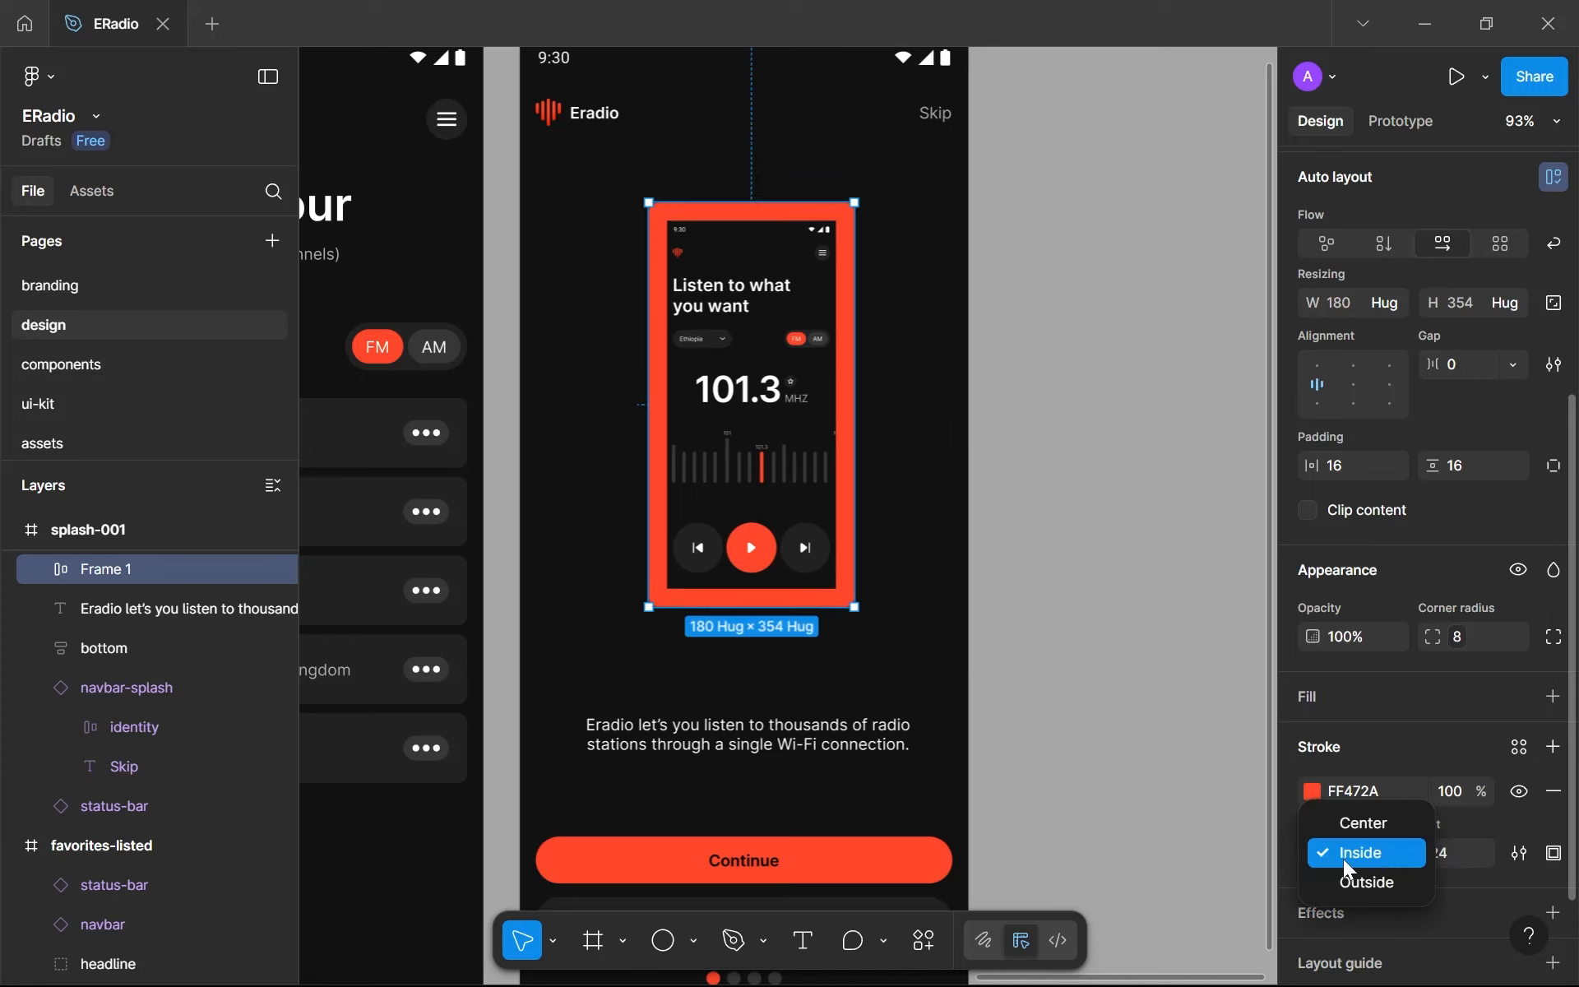
pyautogui.click(1367, 882)
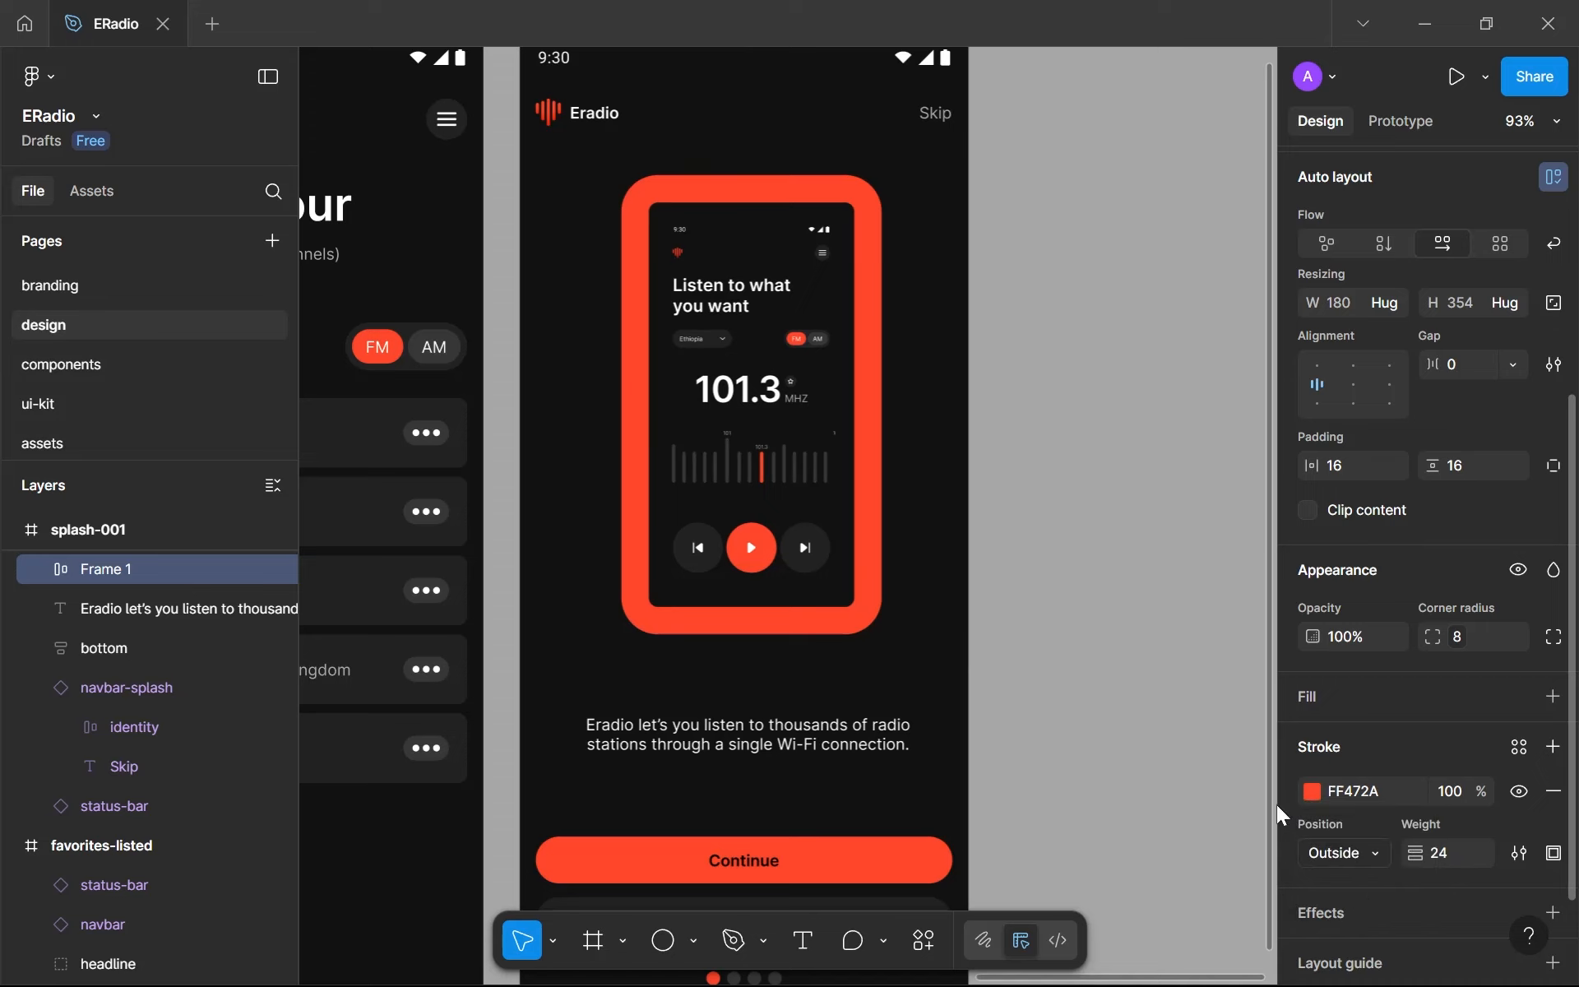
pyautogui.moveTo(818, 441); pyautogui.dragTo(815, 438)
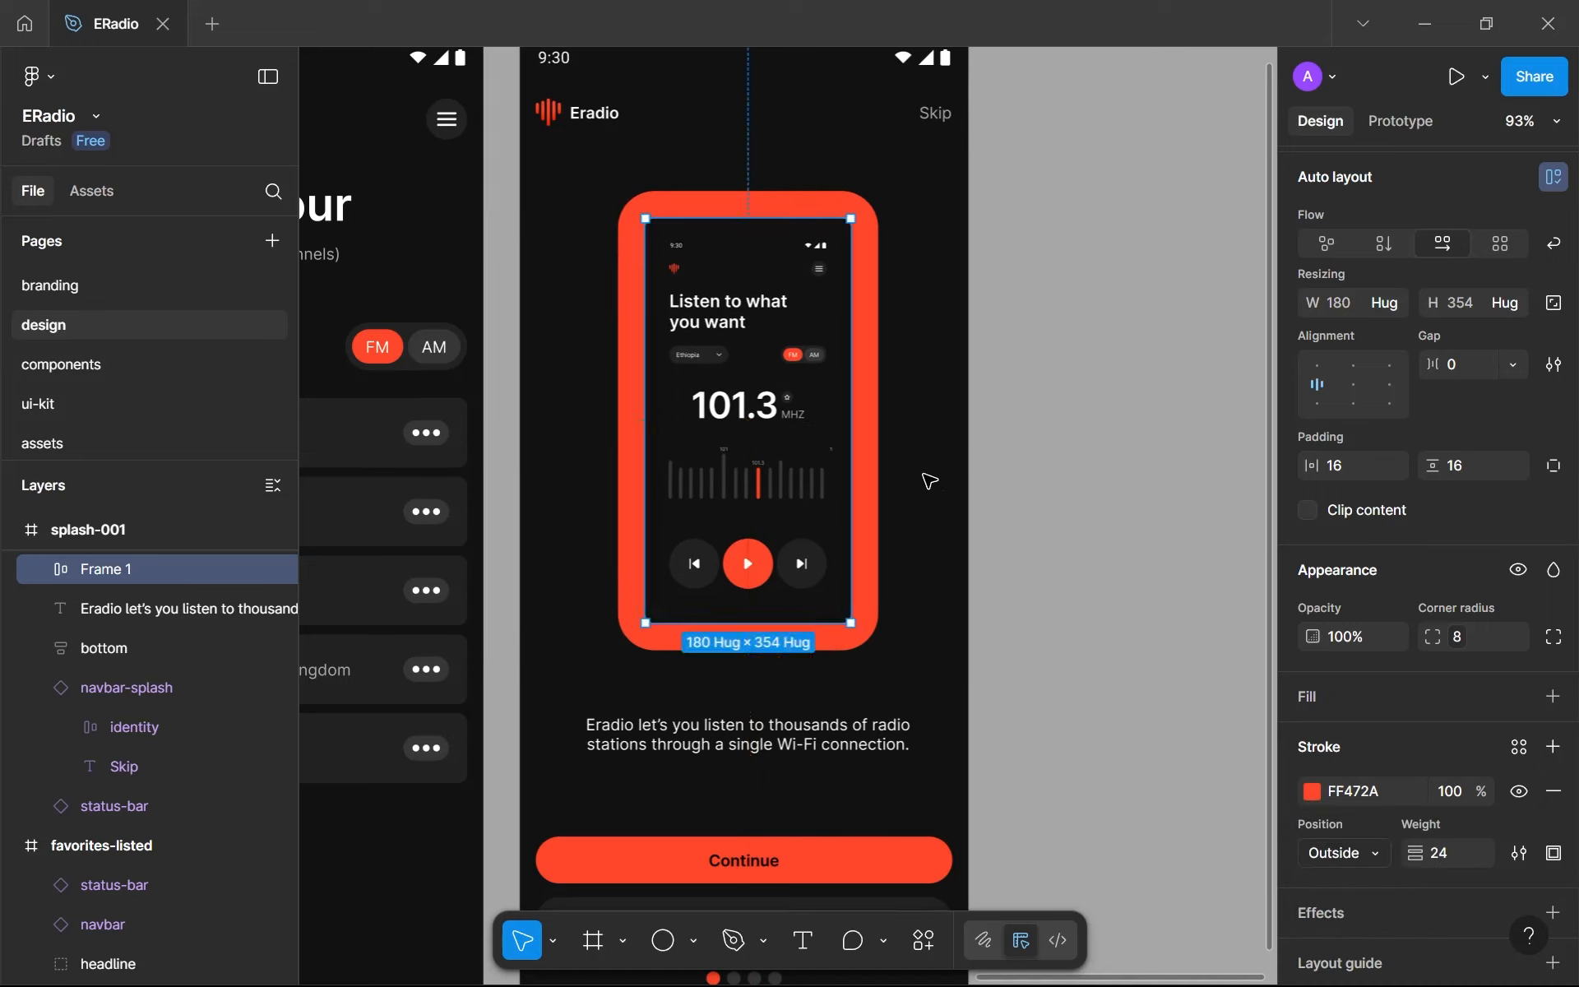
pyautogui.click(959, 494)
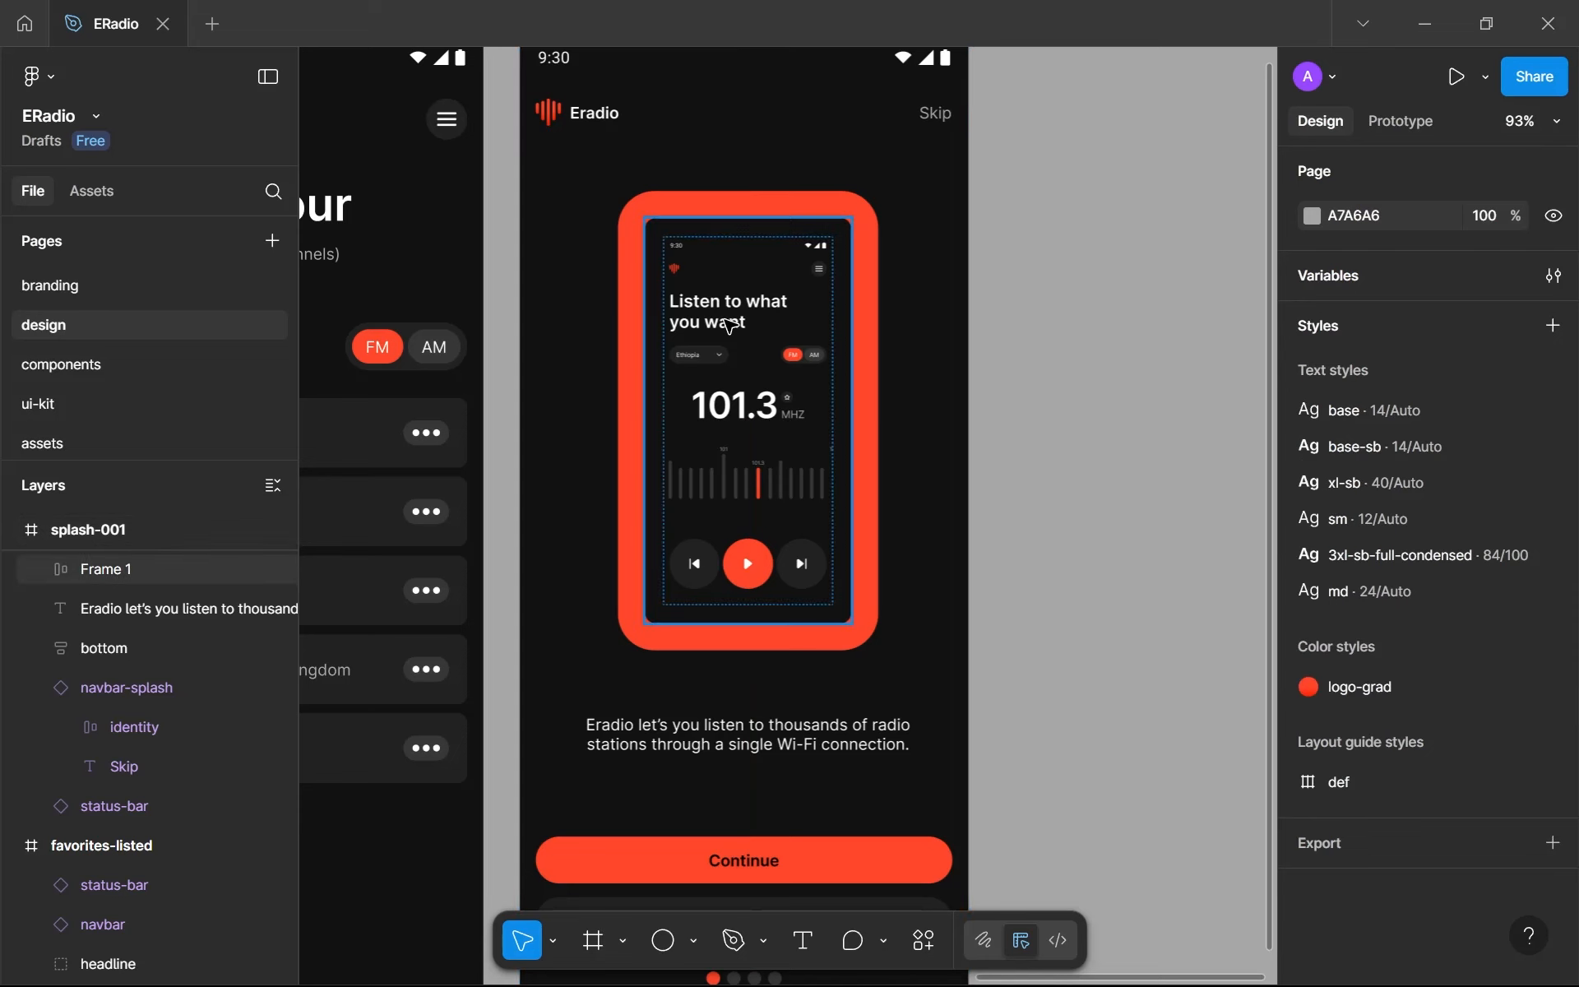
# - Try horizontal and vertical padding of 0 on the image frame, and undo both padding changes
pyautogui.click(823, 416)
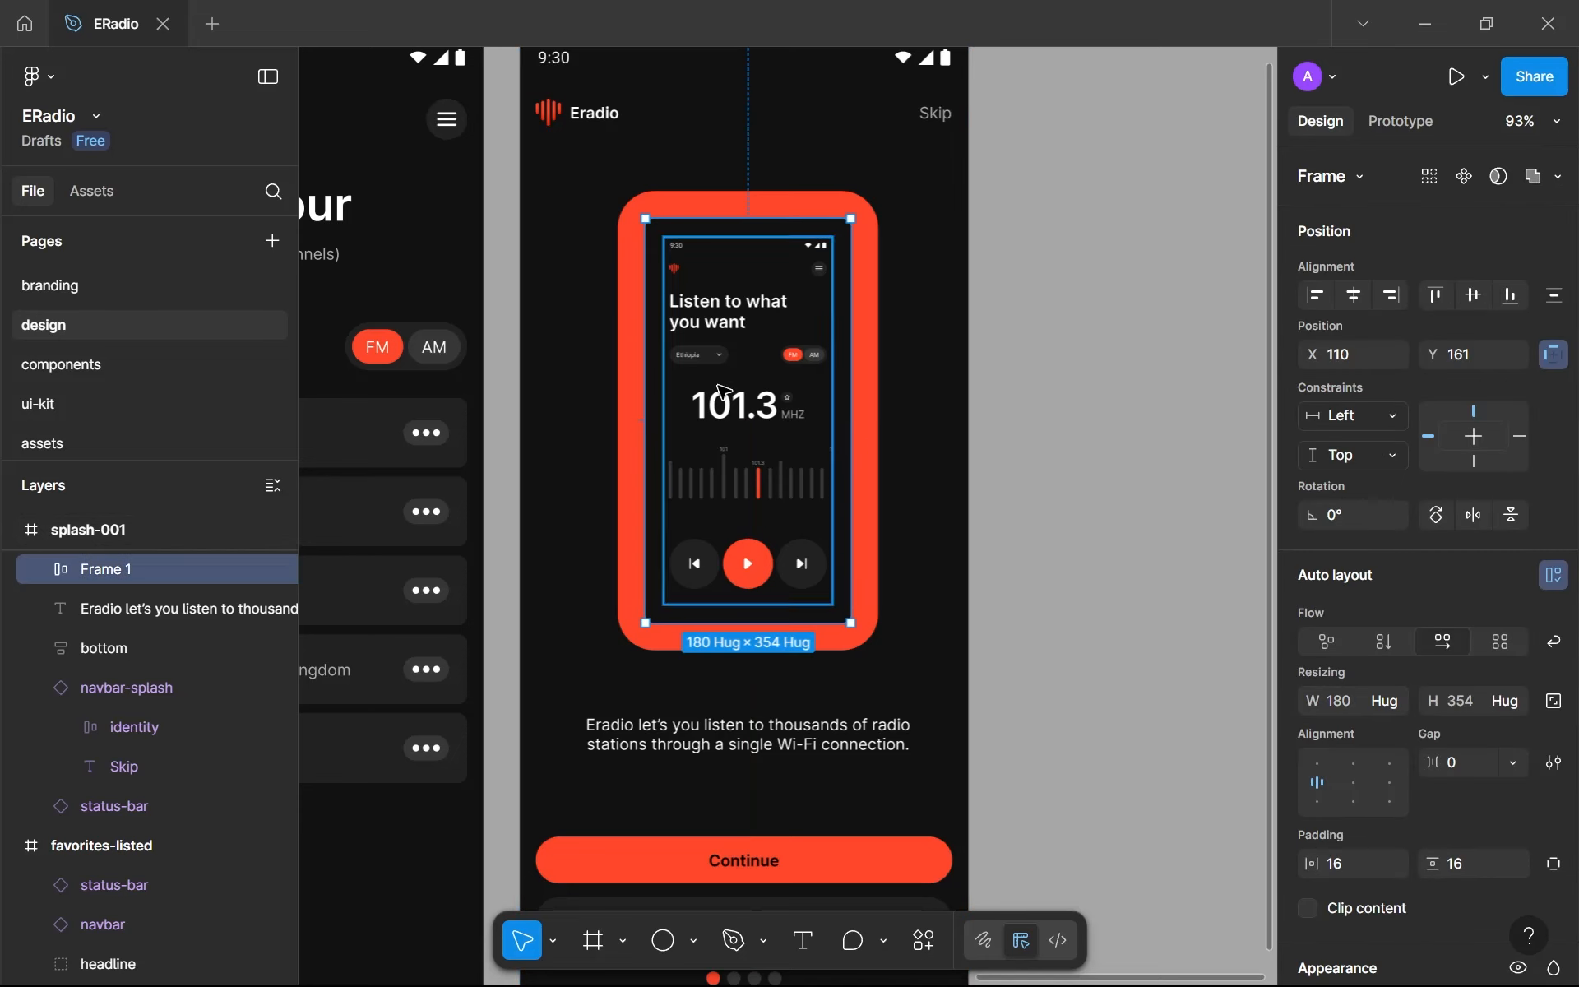
pyautogui.scroll(1, 645, 338)
pyautogui.click(1366, 864)
pyautogui.write('0')
pyautogui.press('Tab')
pyautogui.write('0')
pyautogui.click(1144, 629)
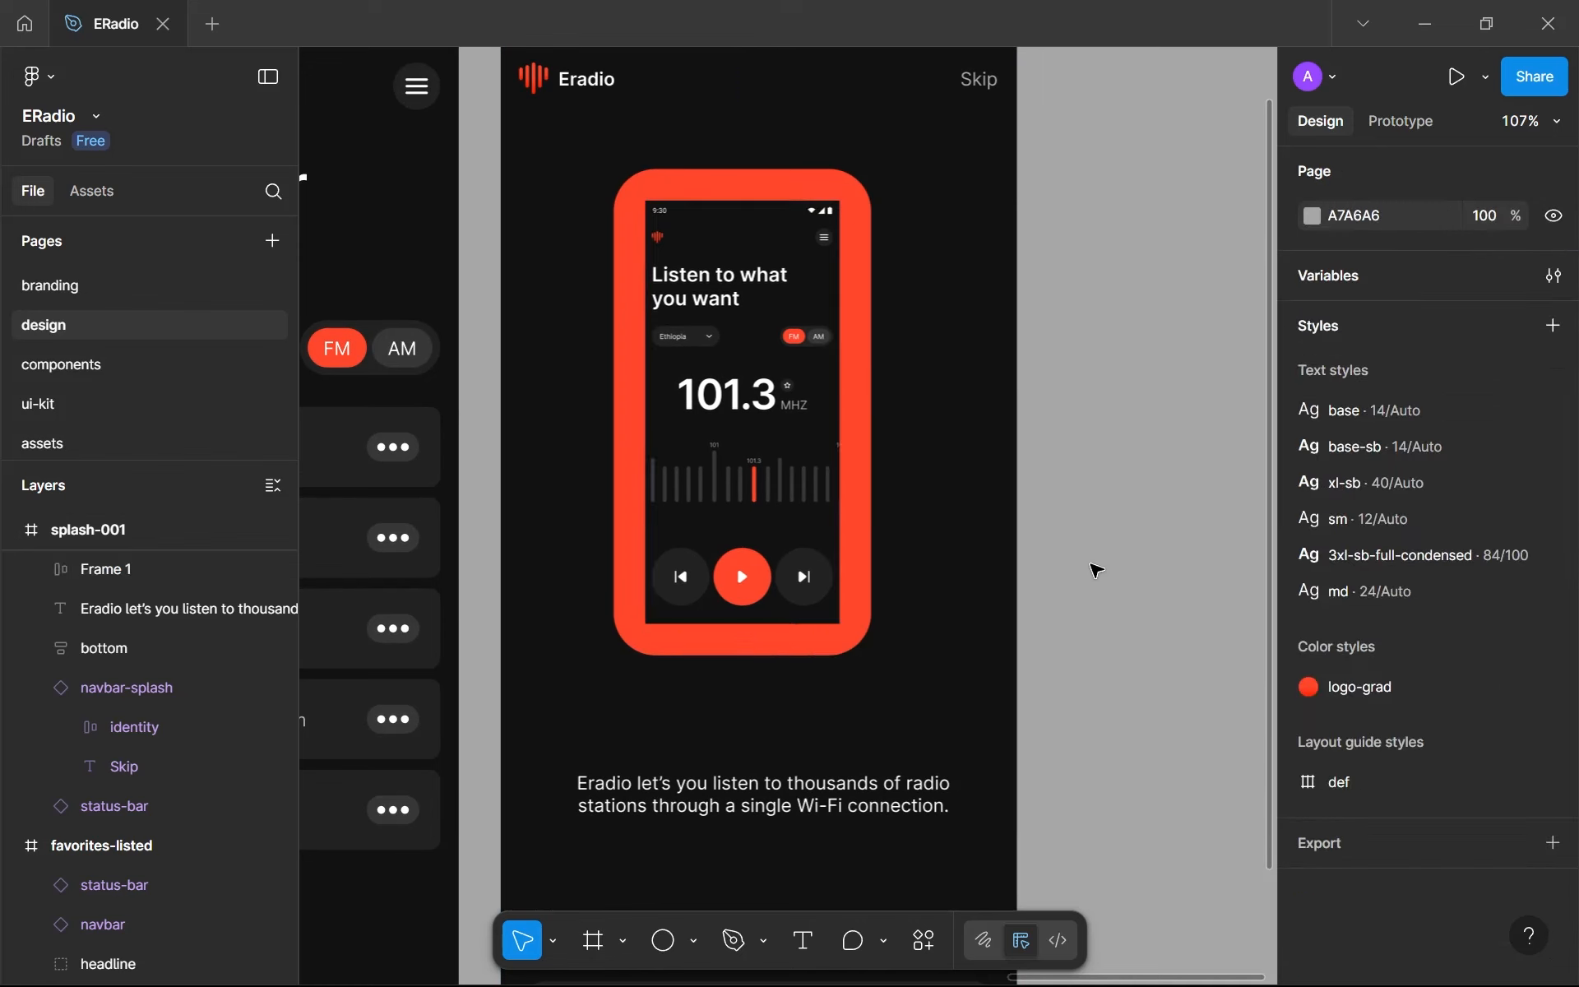
pyautogui.hotkey('ctrl', 'z')
pyautogui.hotkey('ctrl', 'z')
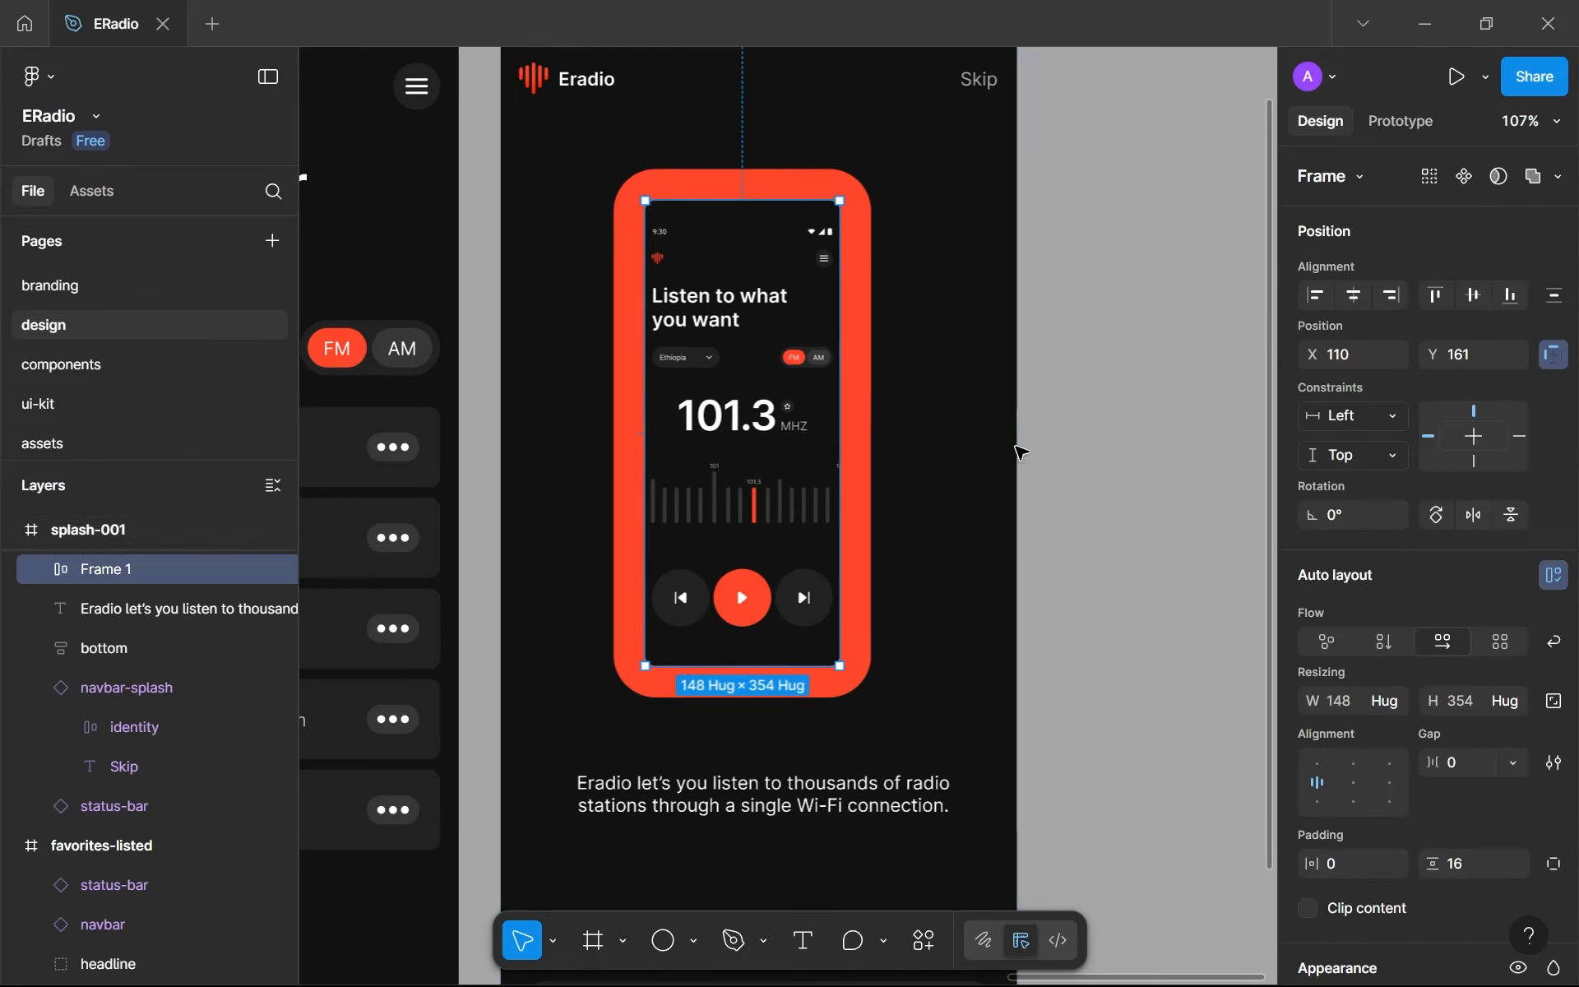
pyautogui.hotkey('ctrl', 'z')
# - Fill the frame around the main image with the gray-100 library color
pyautogui.scroll(5, 637, 287)
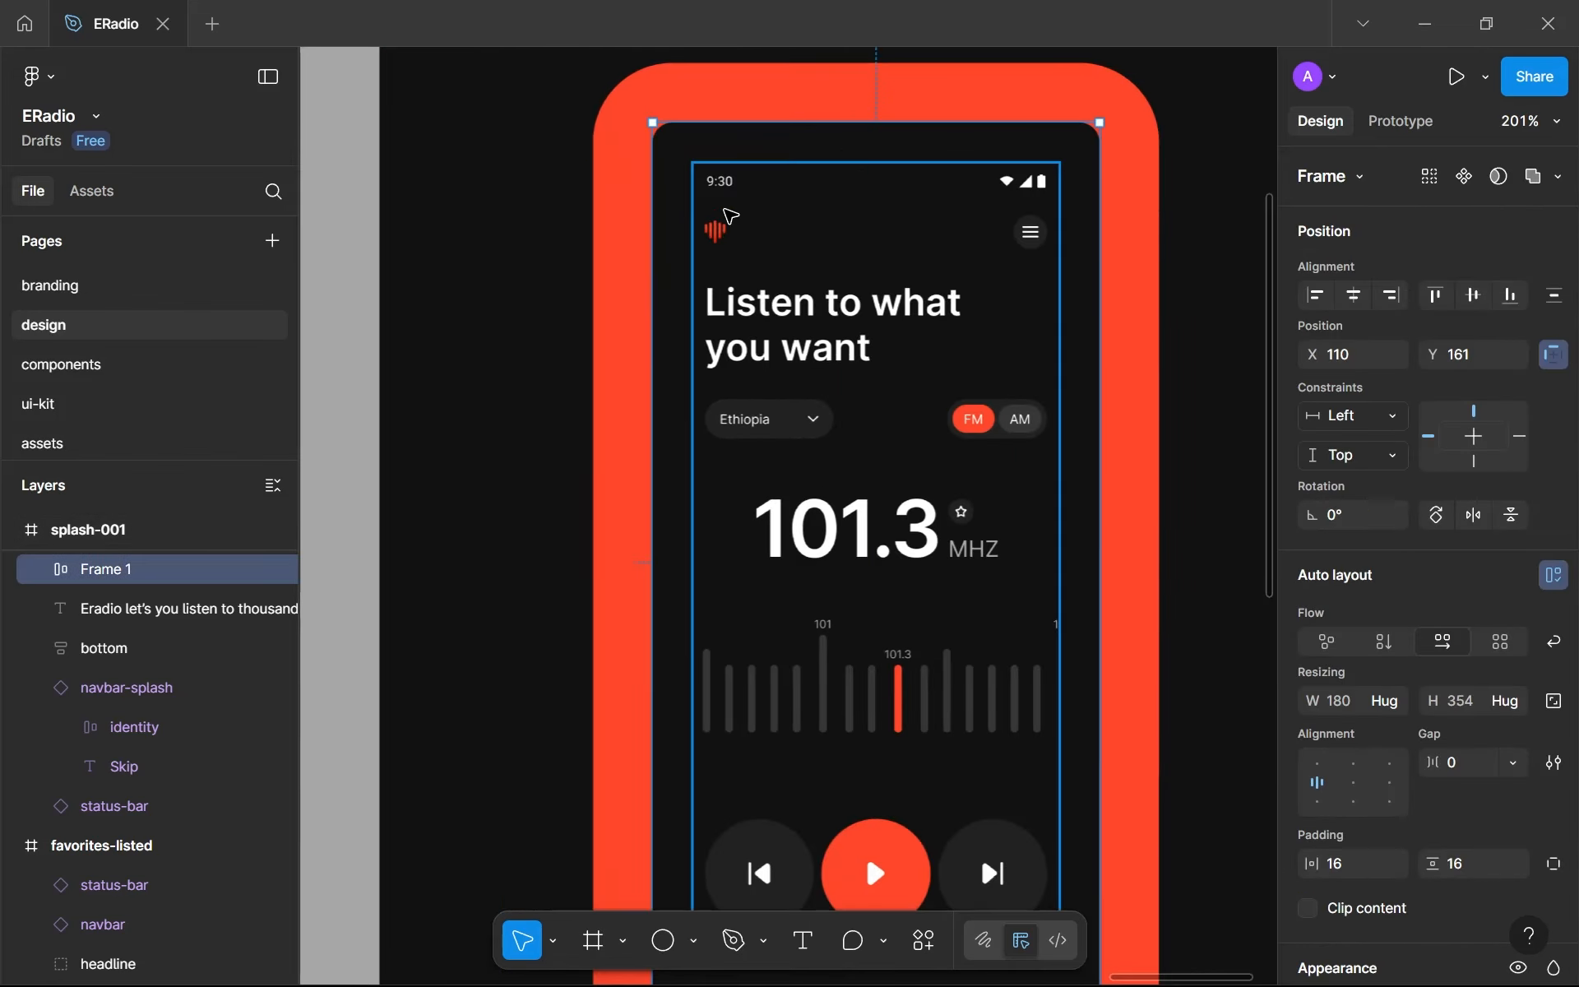
pyautogui.scroll(-5, 1085, 378)
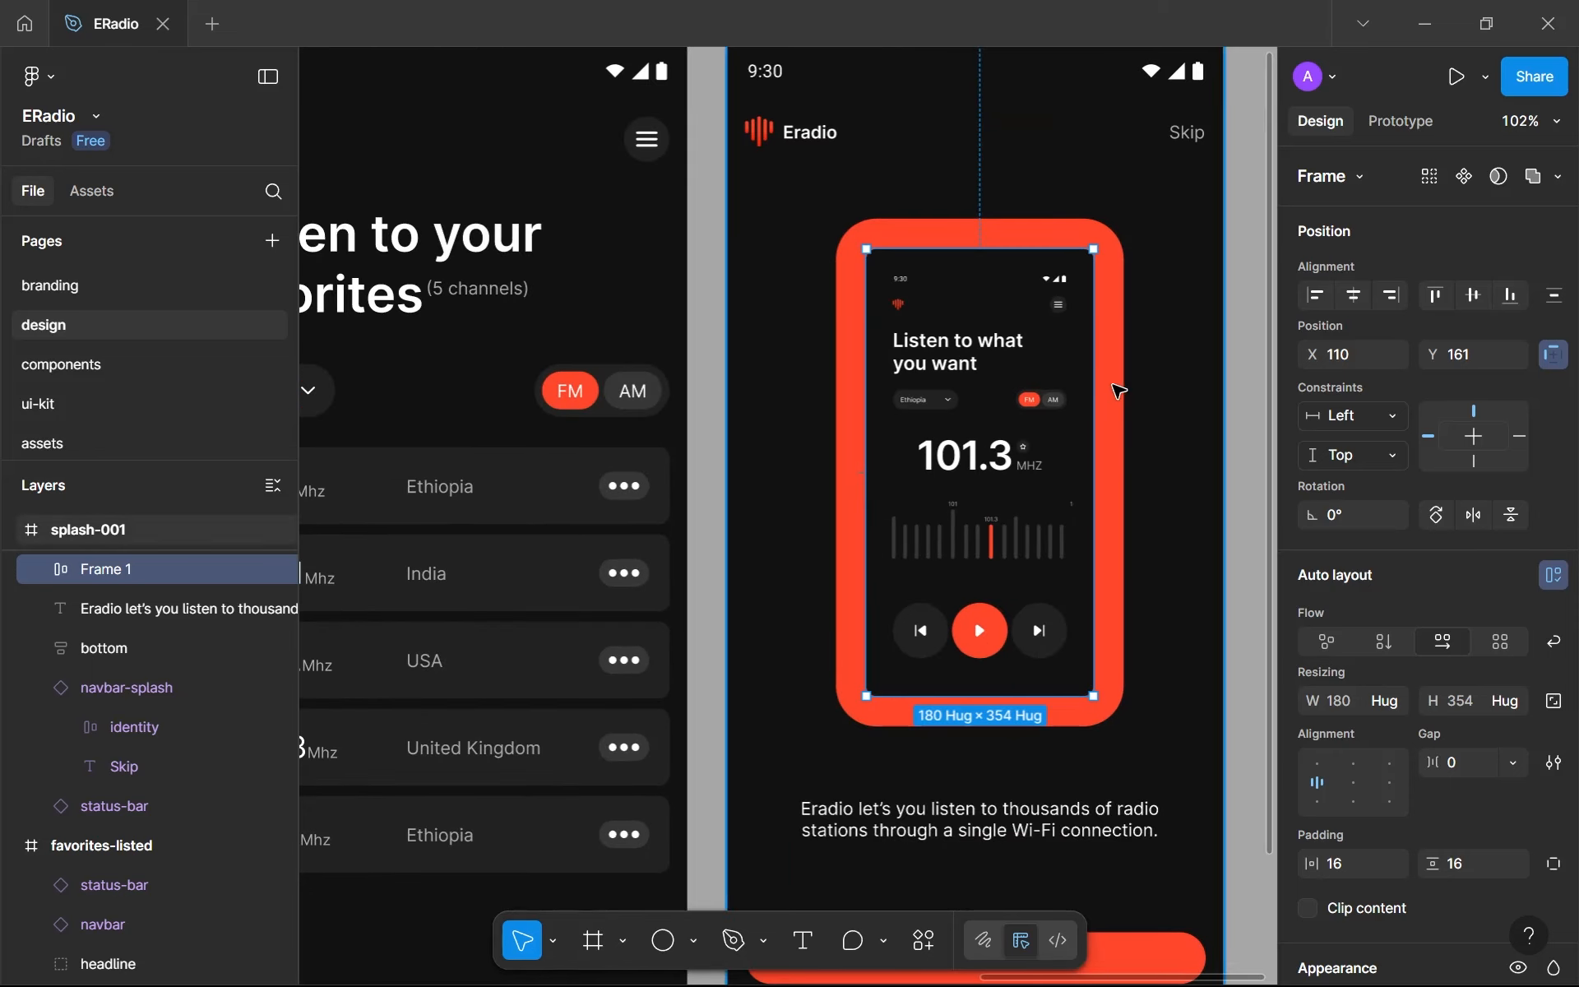
pyautogui.scroll(-5, 1349, 642)
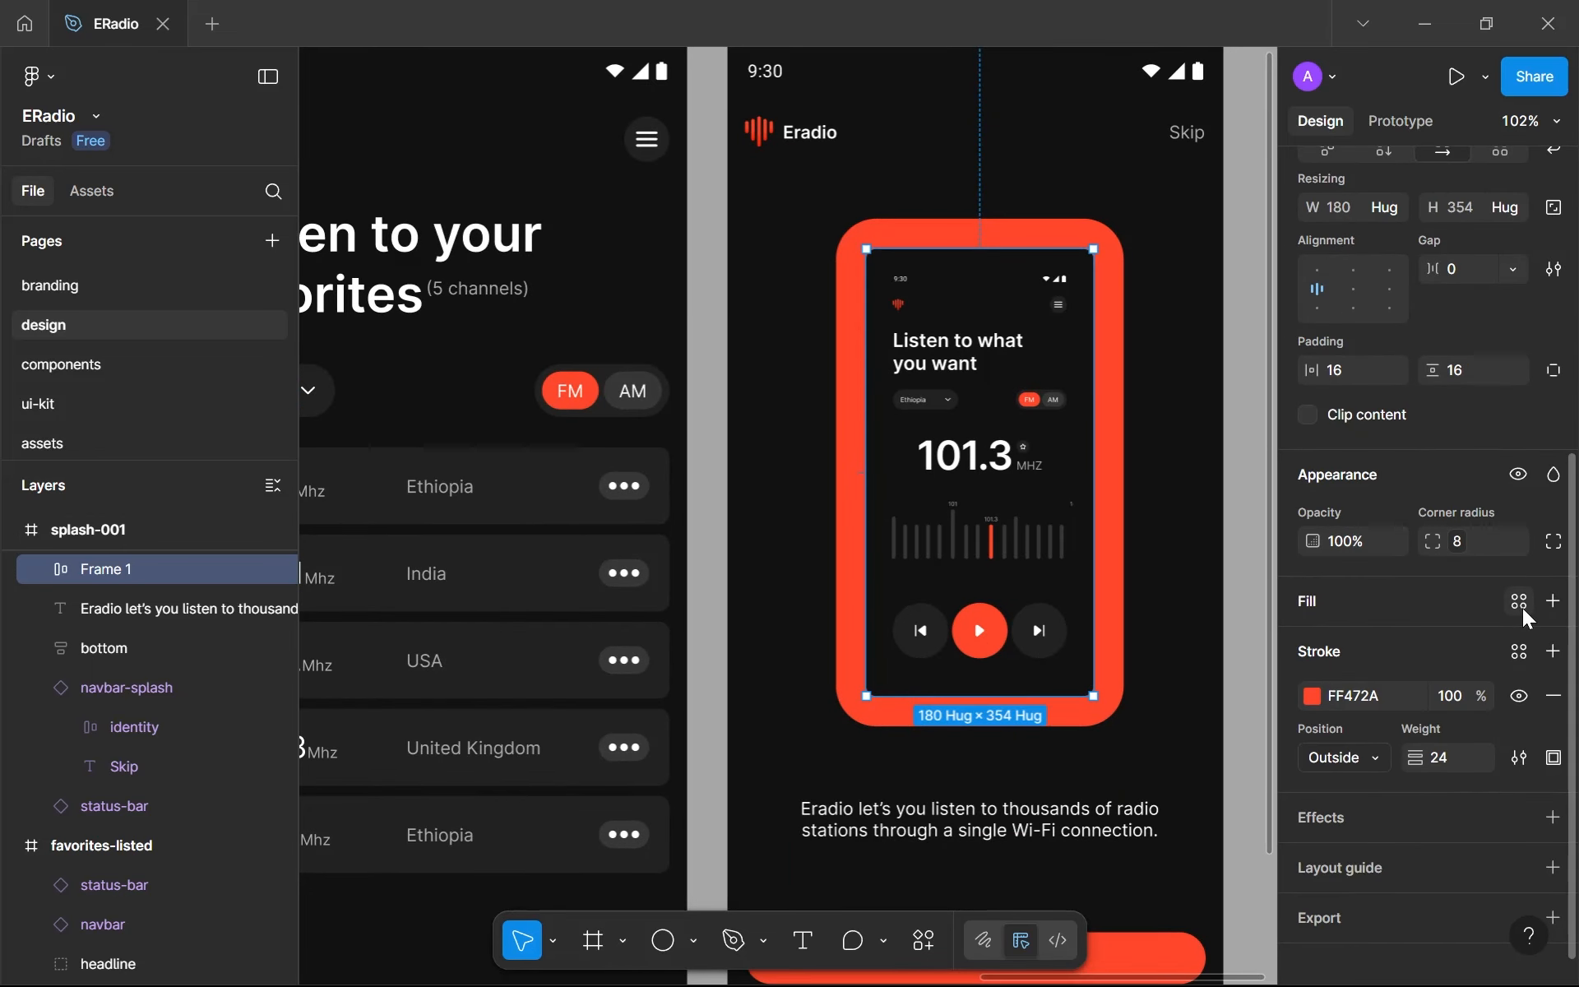
pyautogui.click(1520, 604)
pyautogui.click(1124, 721)
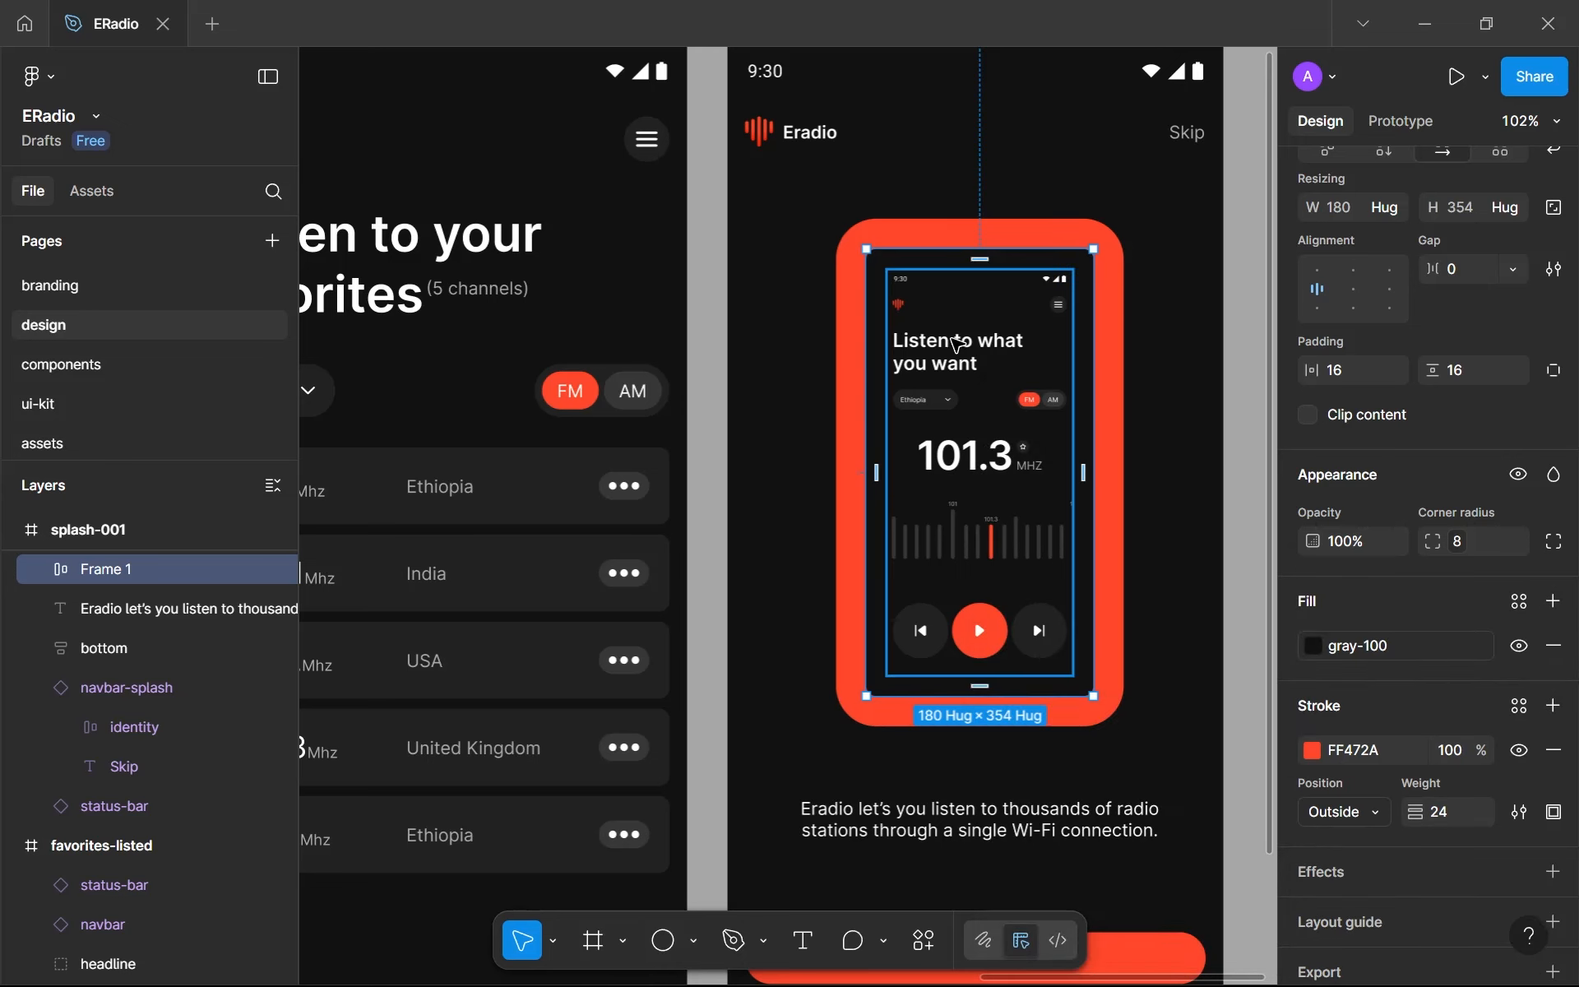
pyautogui.scroll(3, 955, 337)
pyautogui.scroll(-5, 956, 338)
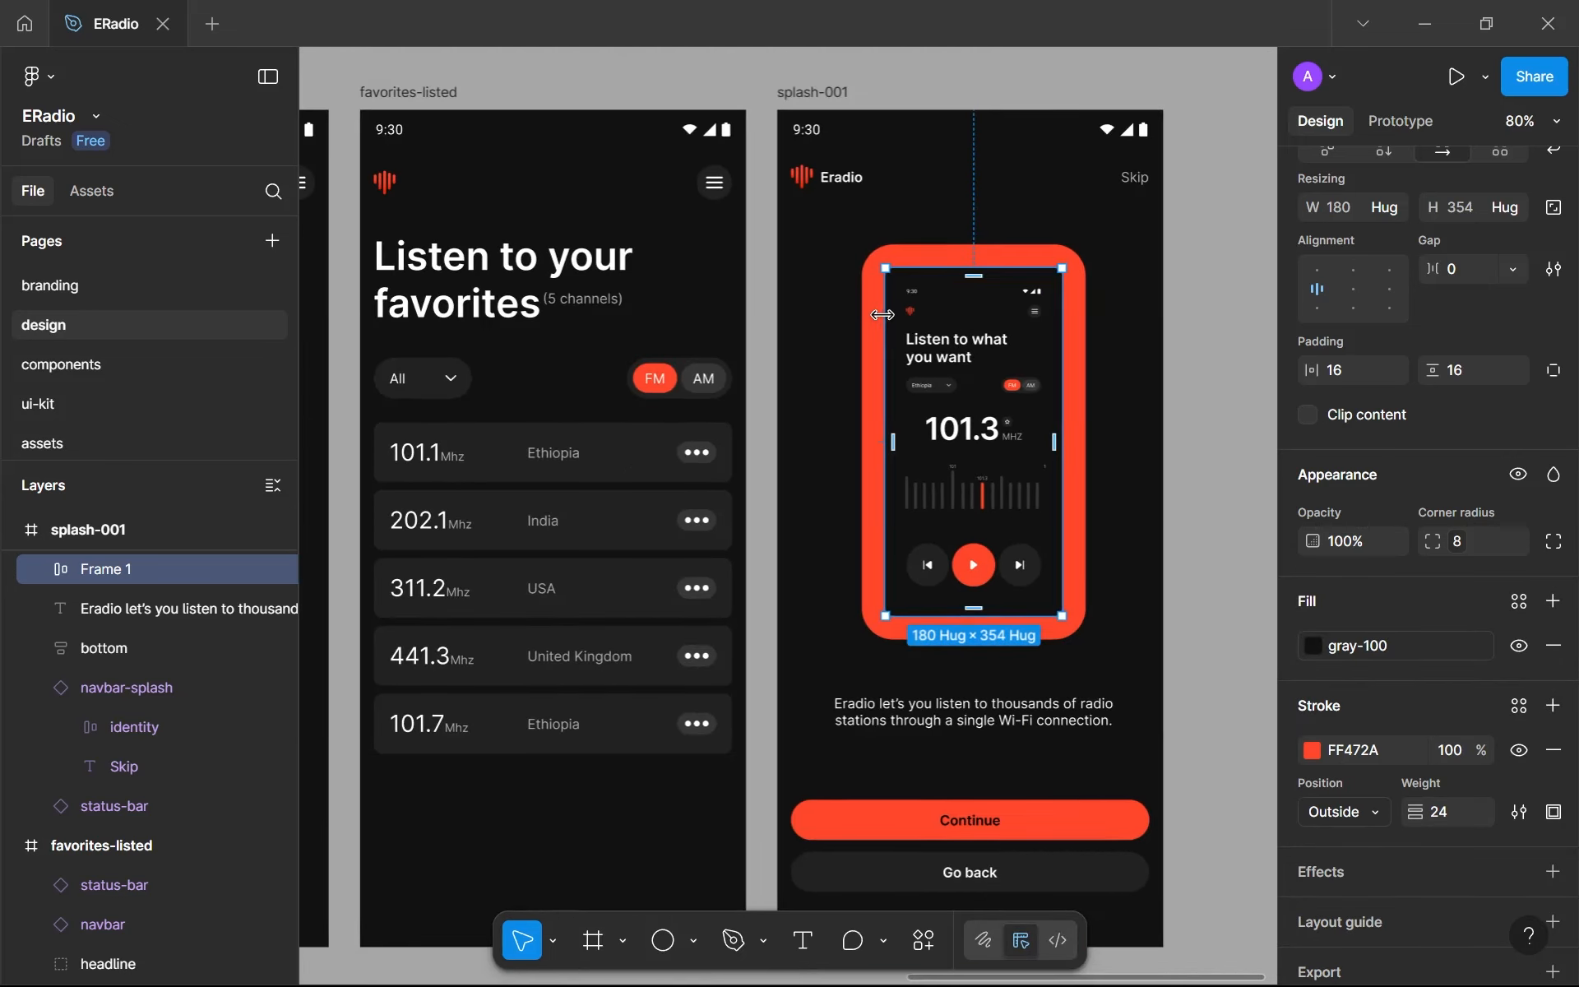
pyautogui.click(1168, 368)
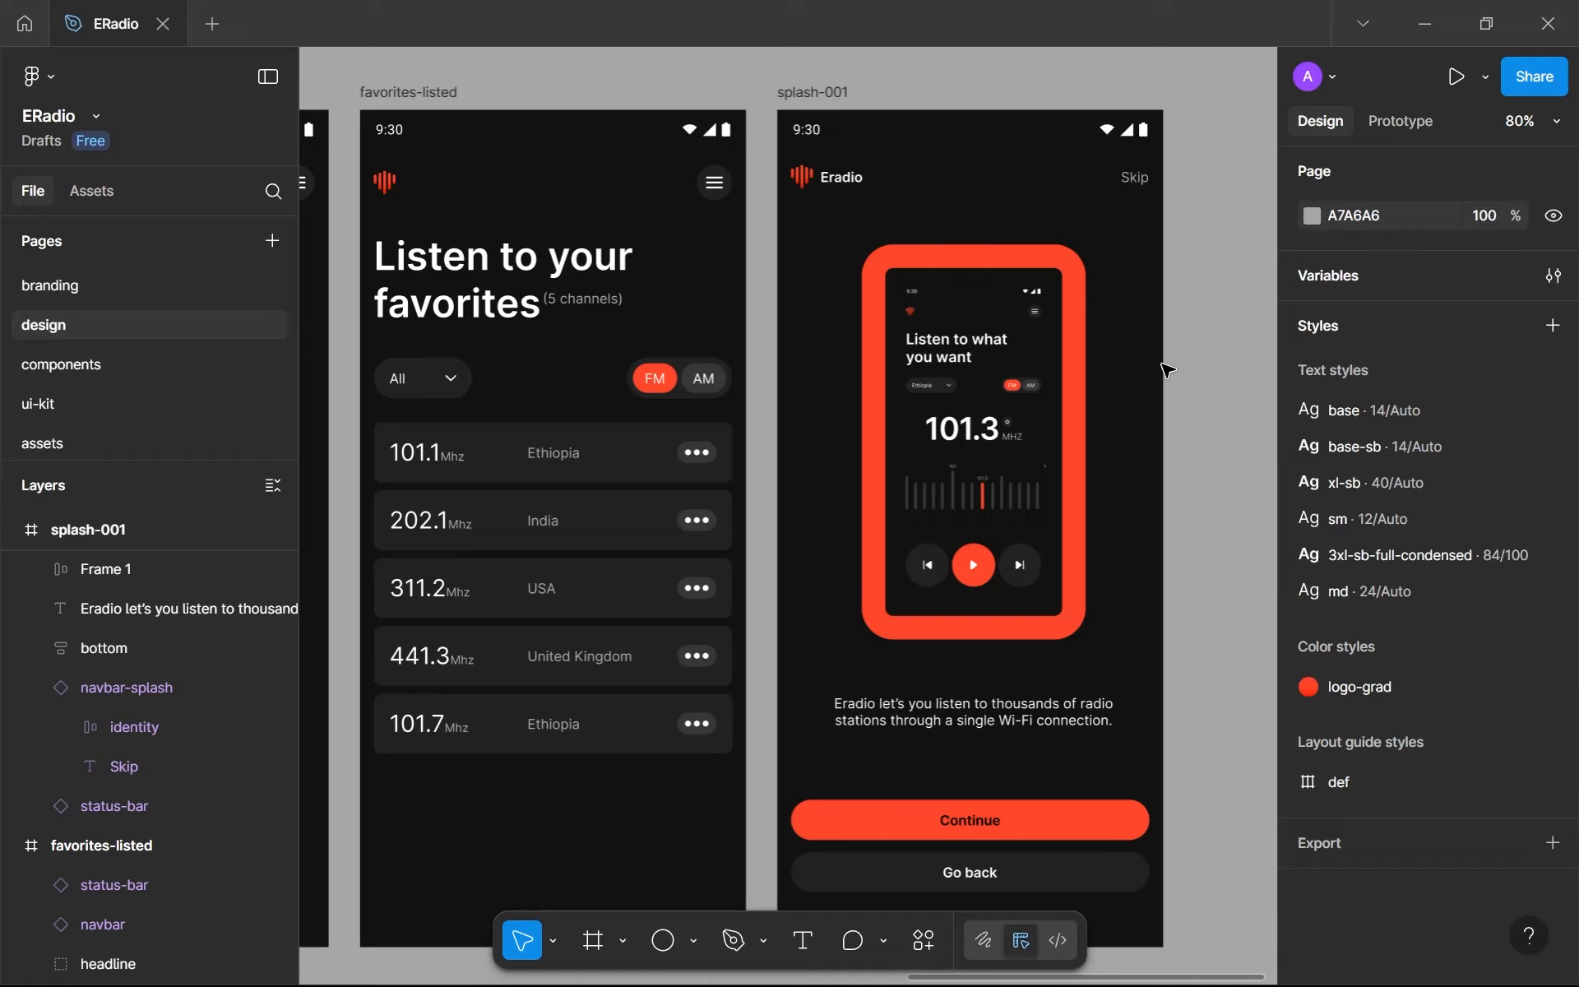
# - Change the image frame's stroke to a radial gradient from FF472A to 992A19
pyautogui.scroll(-2, 1148, 378)
pyautogui.scroll(2, 1037, 395)
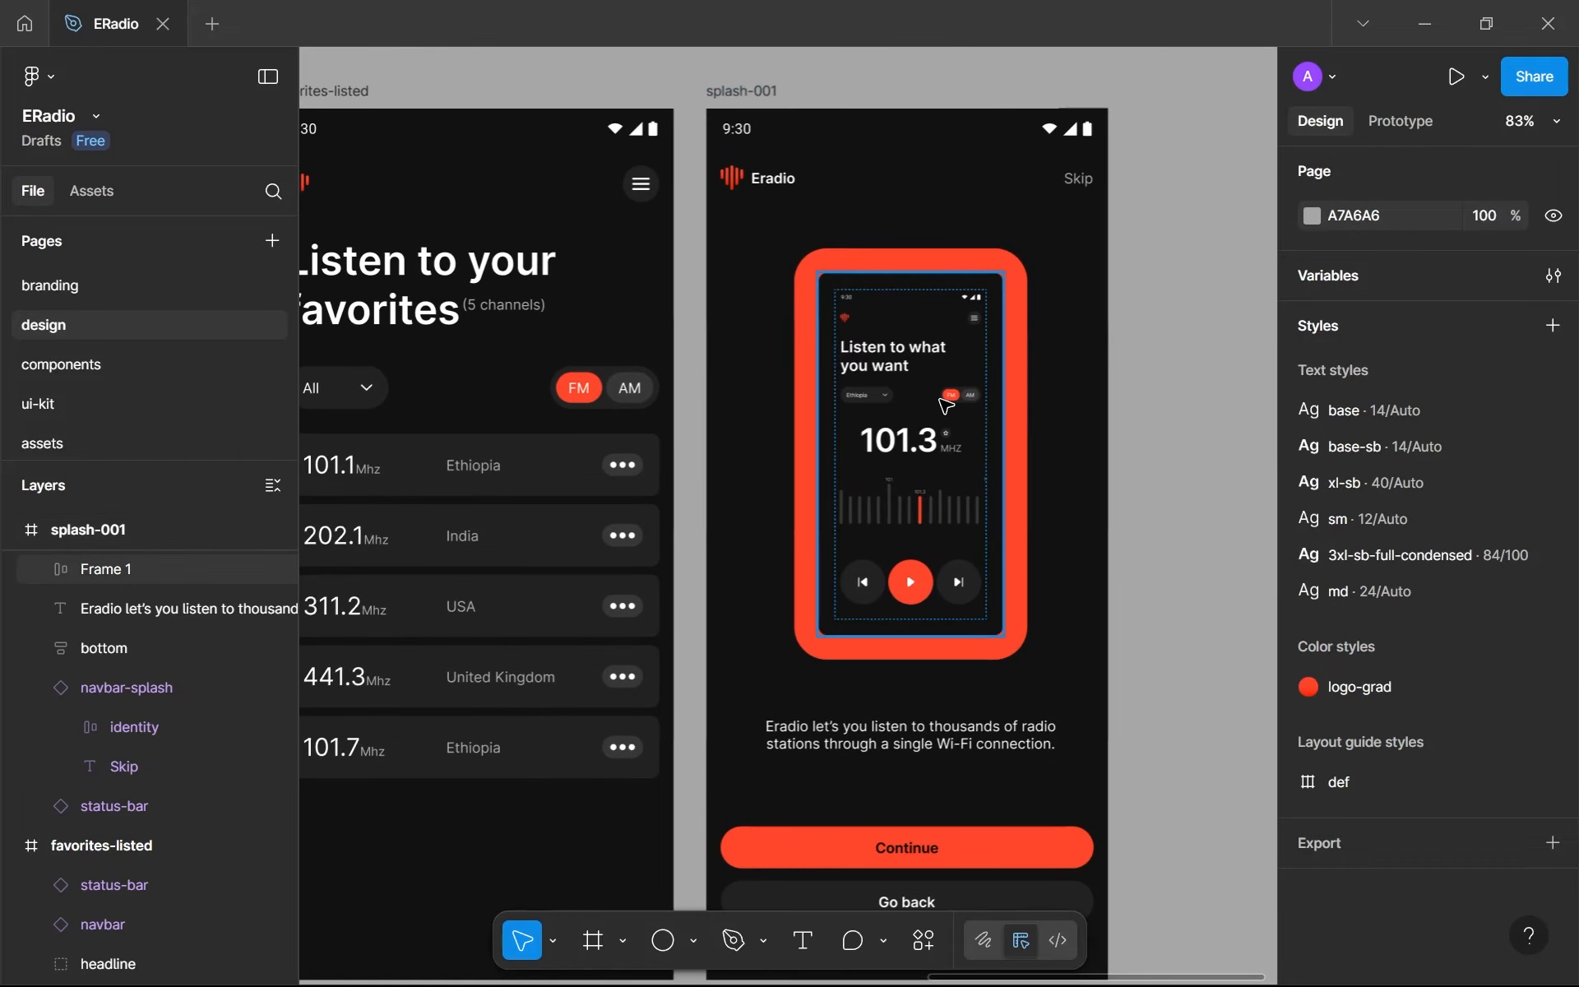
pyautogui.click(946, 404)
pyautogui.scroll(-5, 1332, 674)
pyautogui.click(1312, 675)
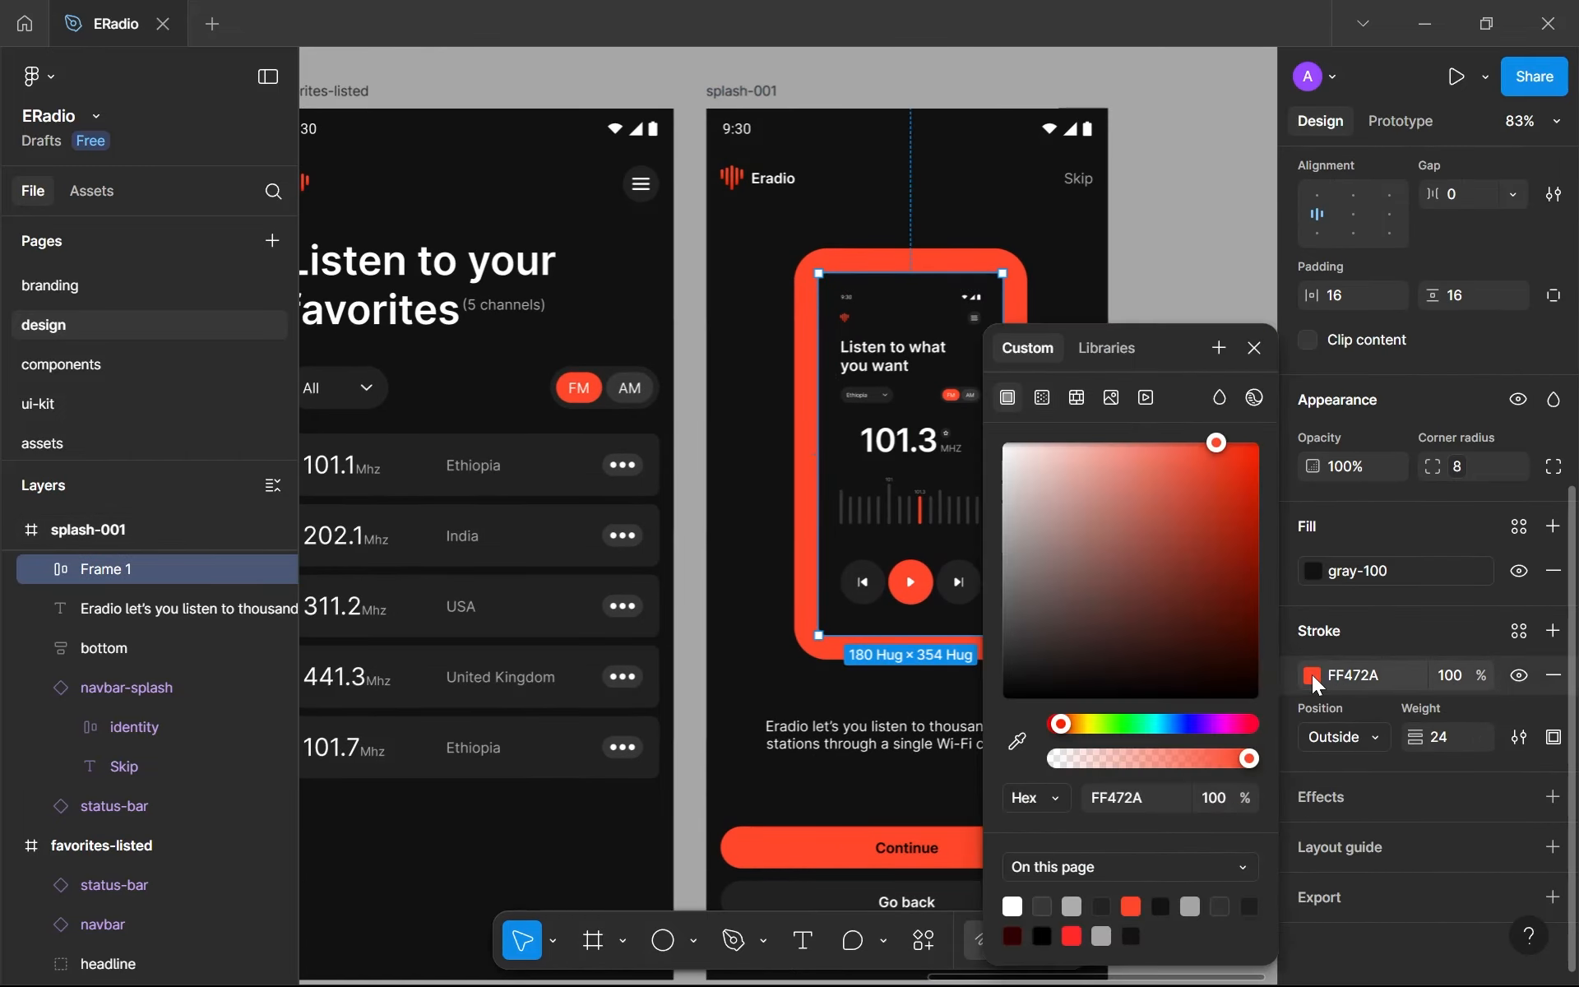
pyautogui.click(1053, 405)
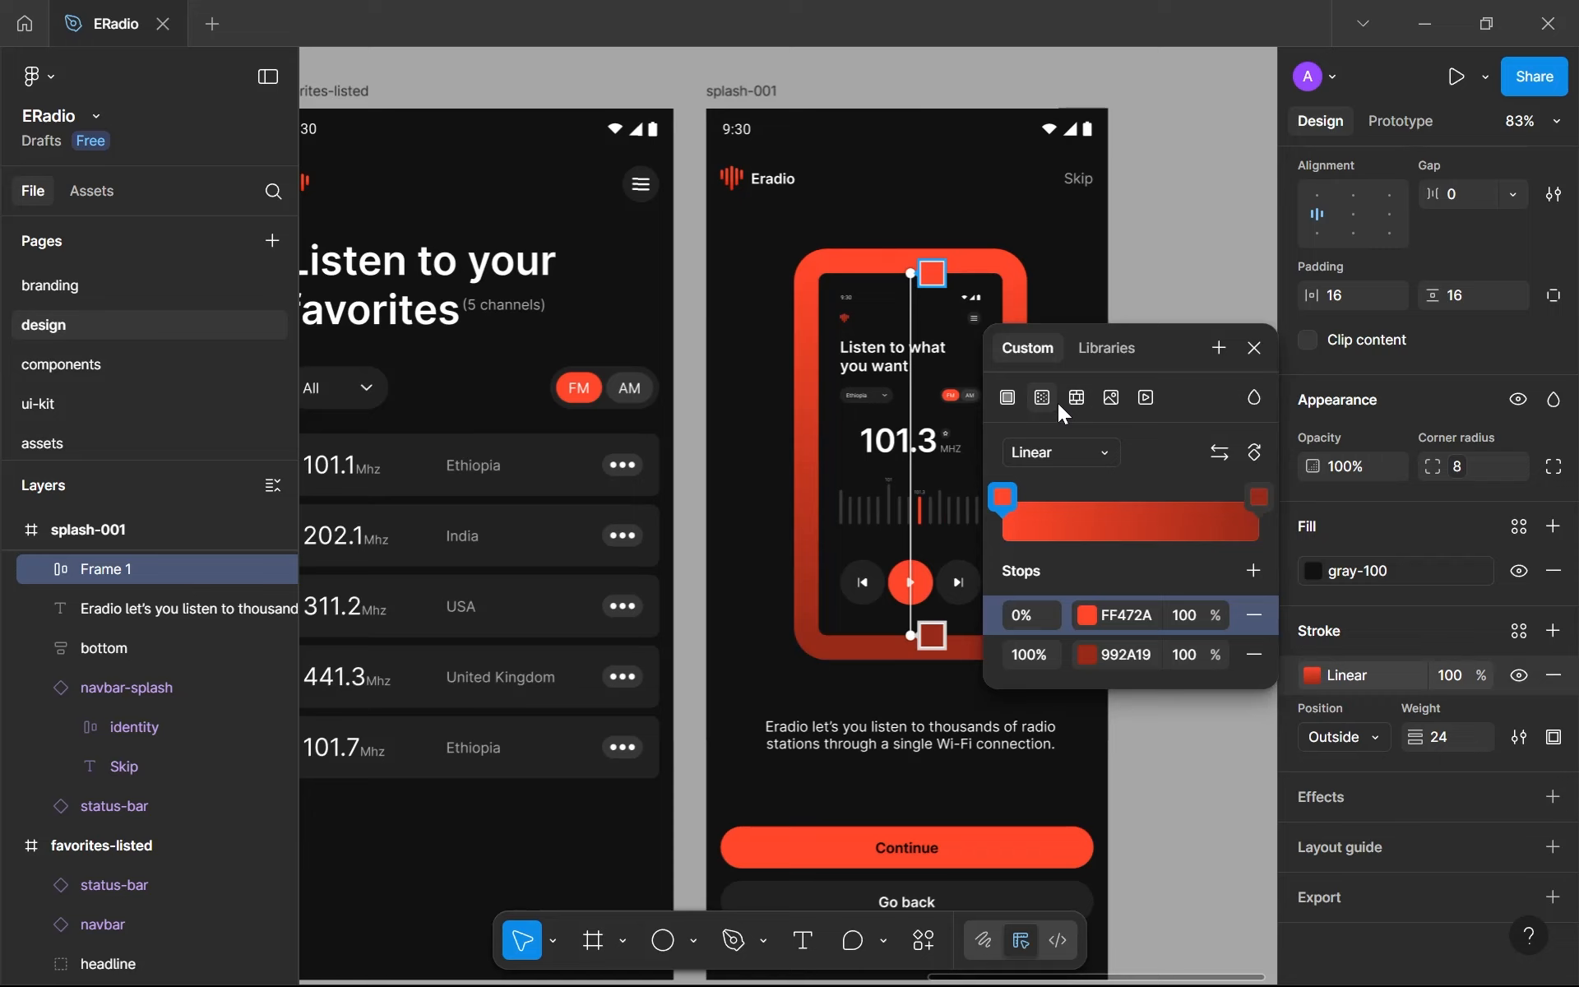
pyautogui.click(1049, 444)
pyautogui.click(1053, 483)
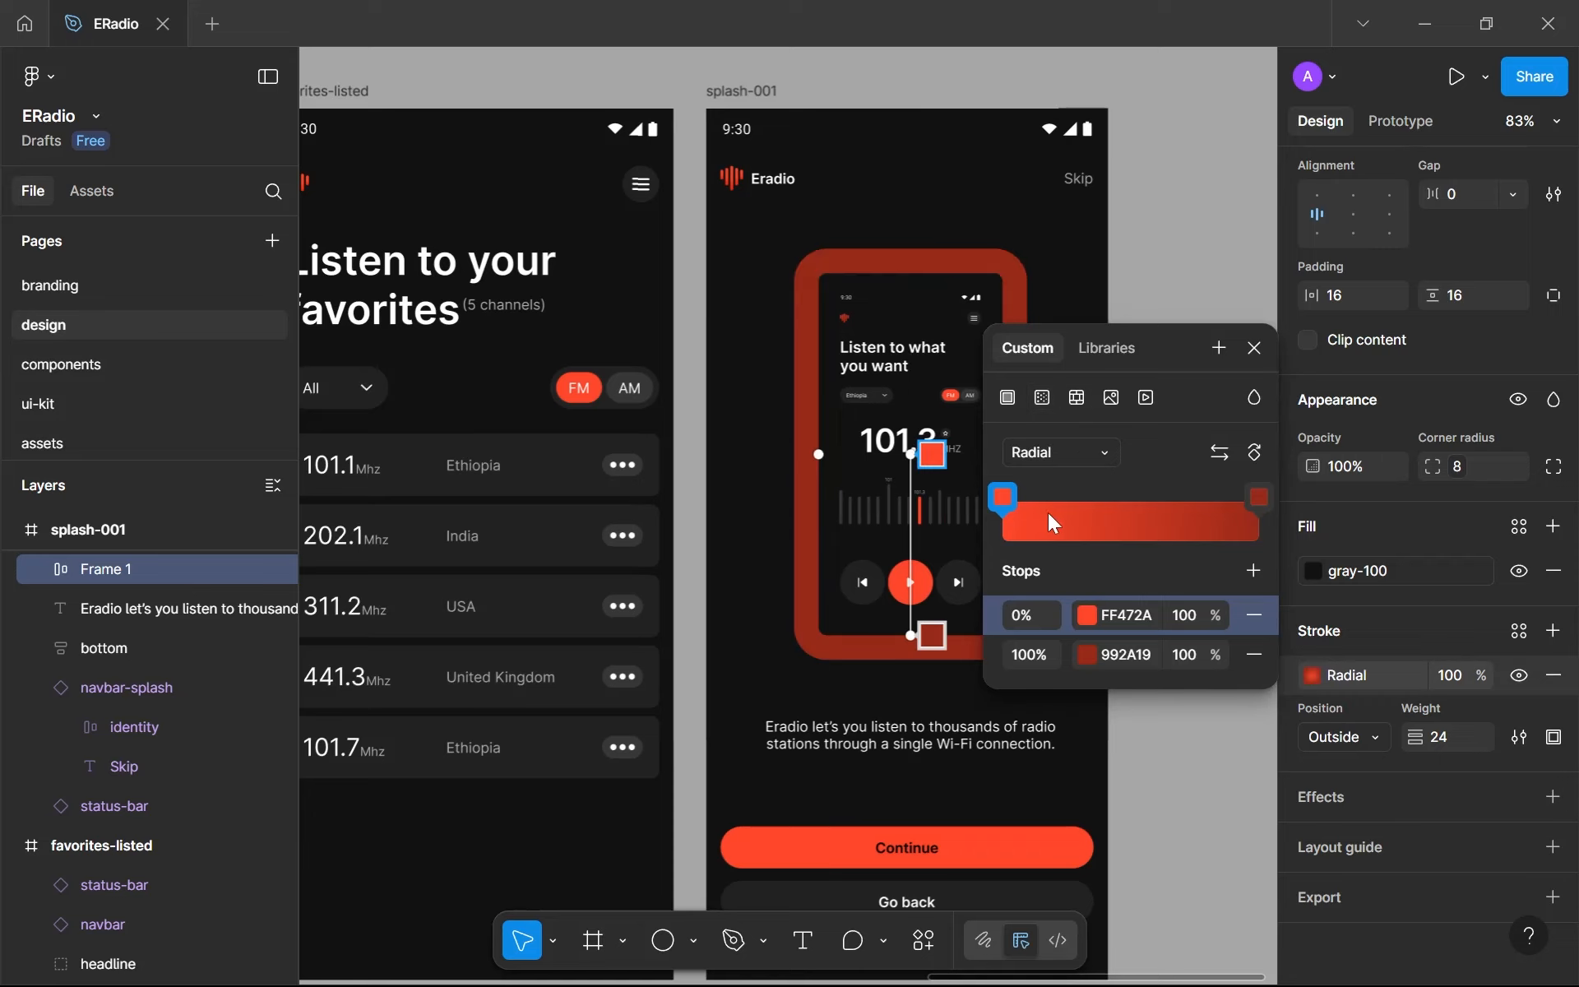
# - Recolor the stroke gradient's dark red stop to FFFFFF and reverse the gradient so white sits at 0% and FF472A at 100%
pyautogui.click(1087, 655)
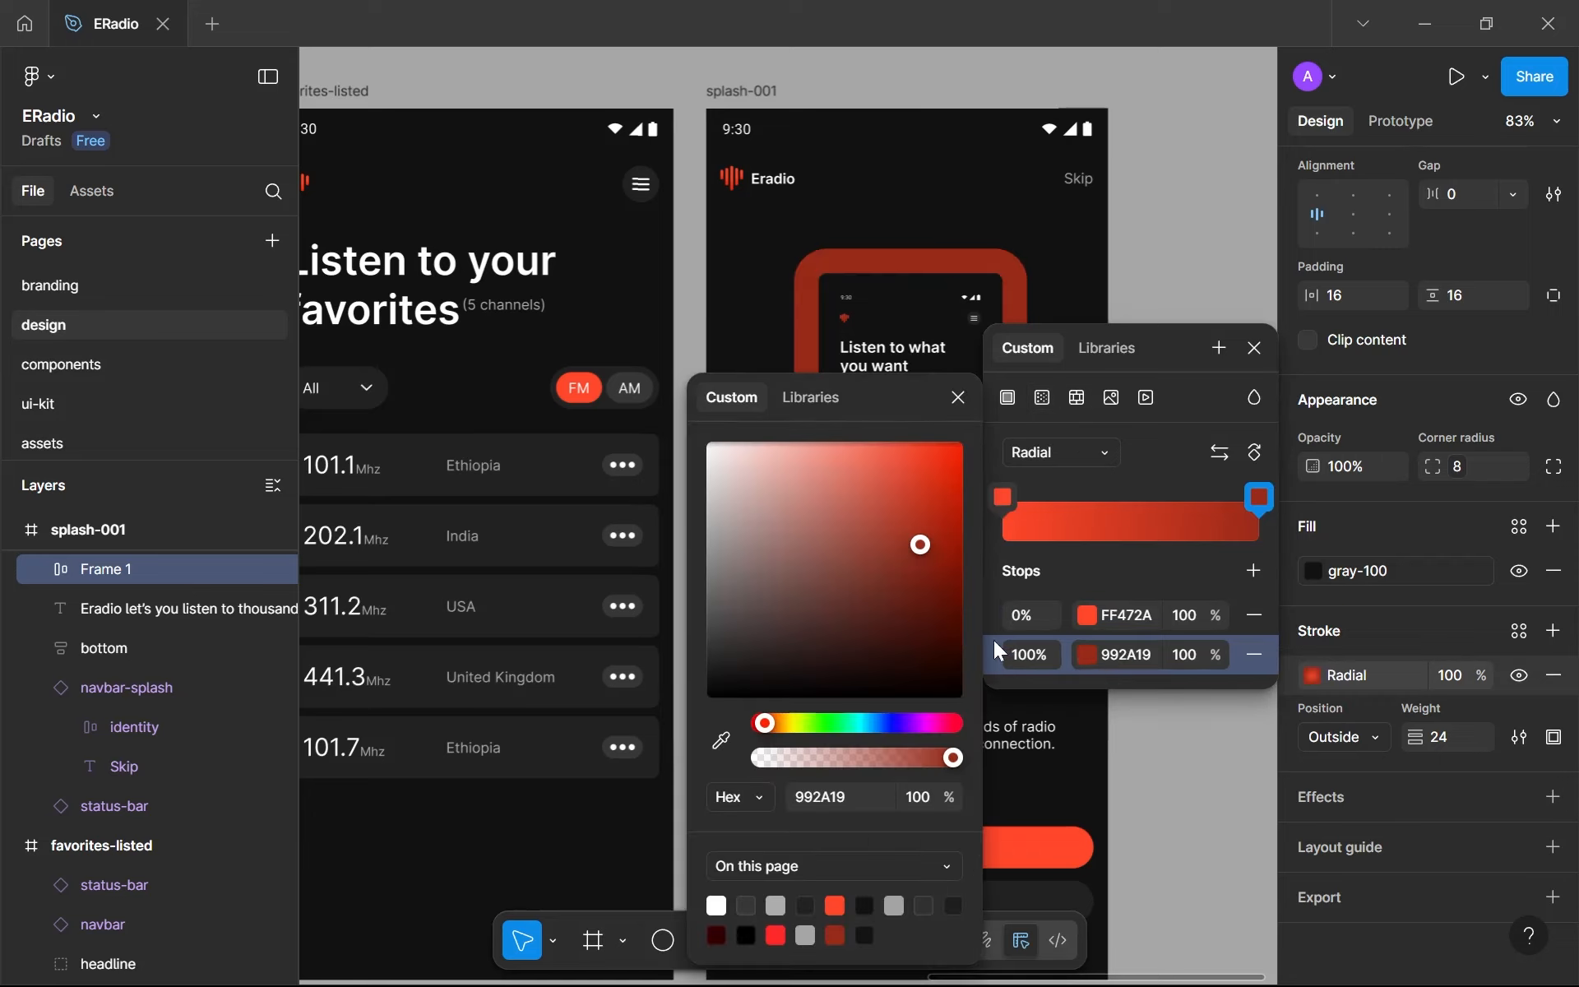
pyautogui.moveTo(858, 564); pyautogui.dragTo(434, 306)
pyautogui.click(958, 399)
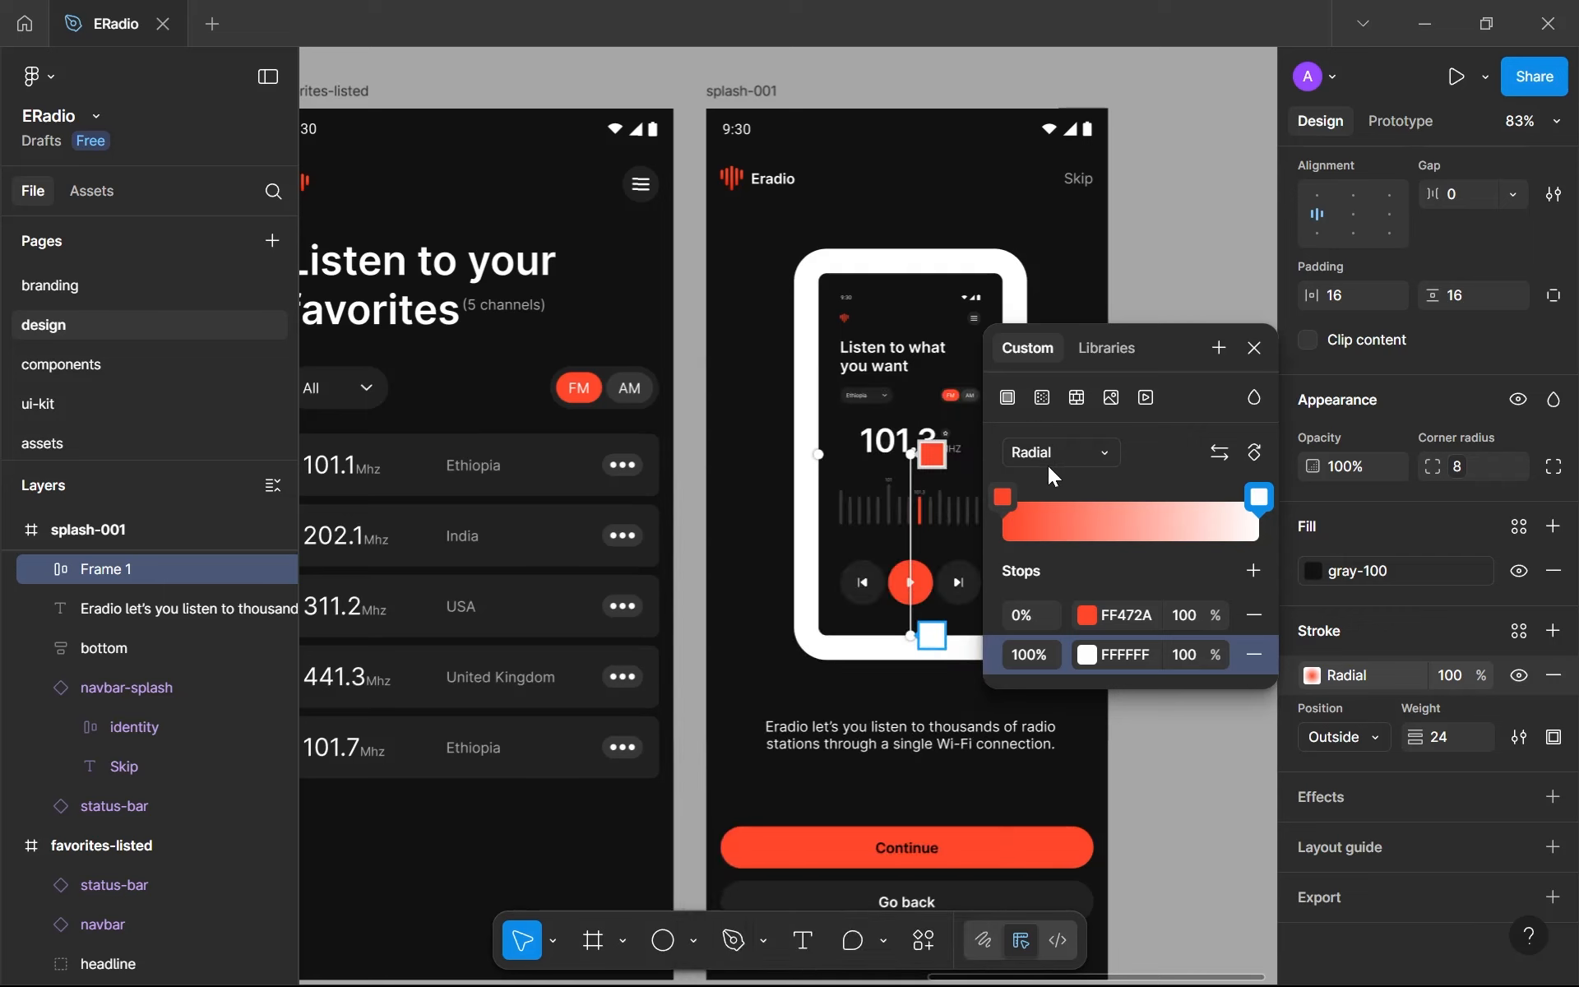
pyautogui.click(1220, 454)
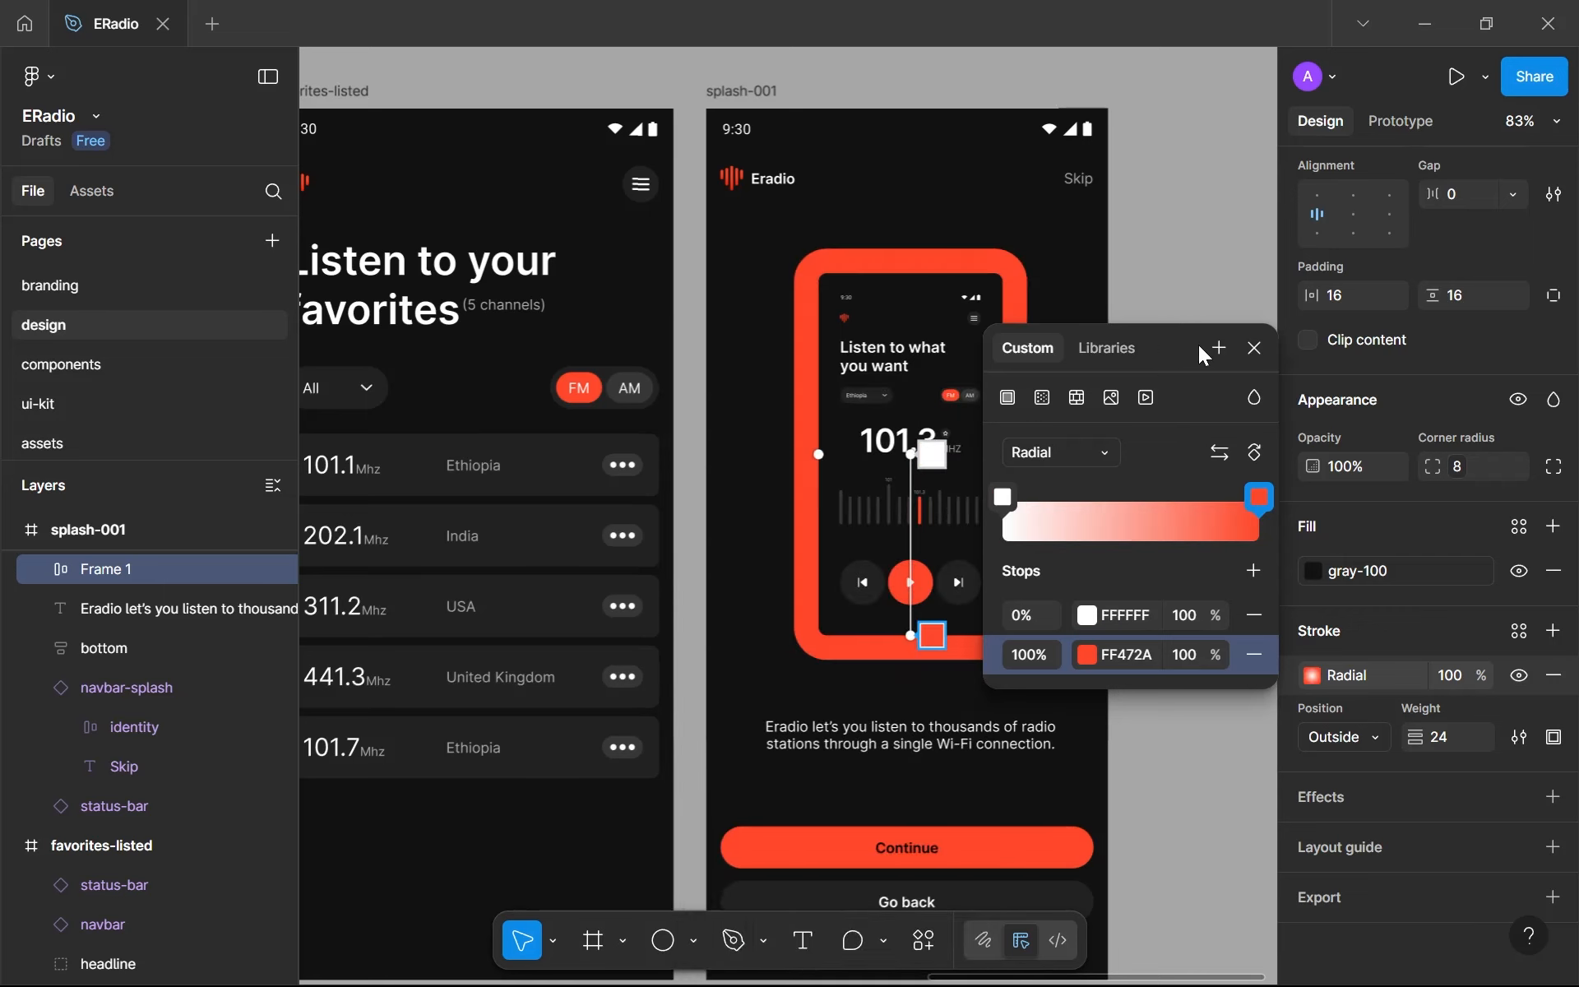
# - Shift the stroke's radial gradient center slightly upward and move its white stop to 19%
pyautogui.moveTo(1198, 344); pyautogui.dragTo(1457, 341)
pyautogui.click(932, 454)
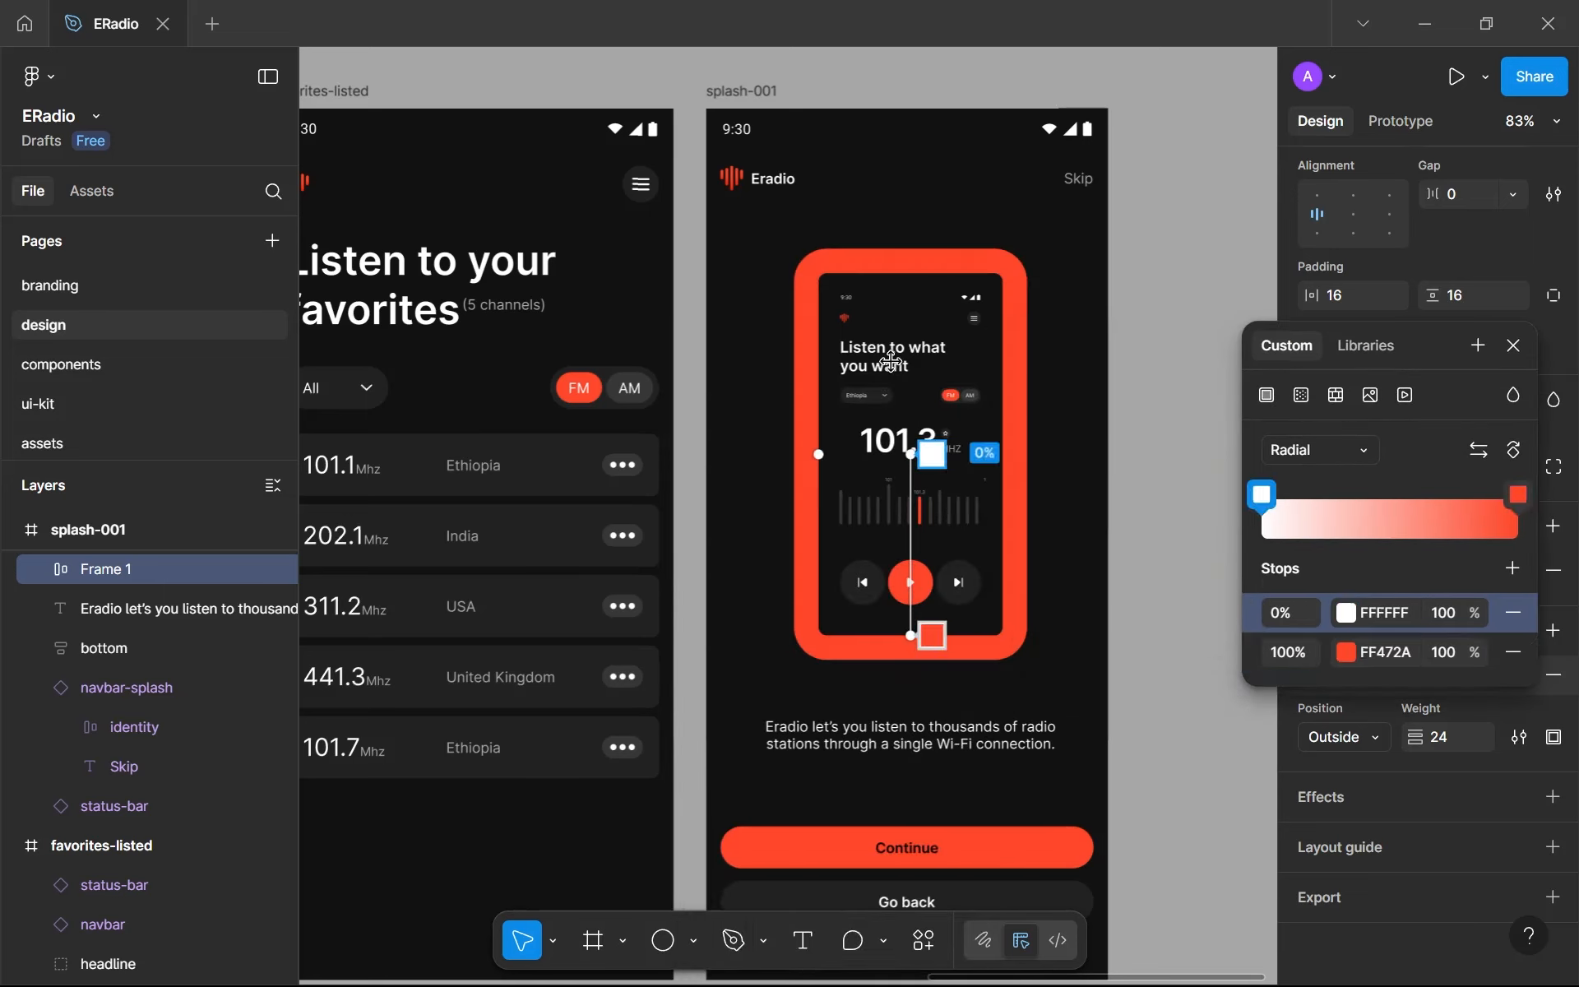
pyautogui.moveTo(909, 457); pyautogui.dragTo(902, 421)
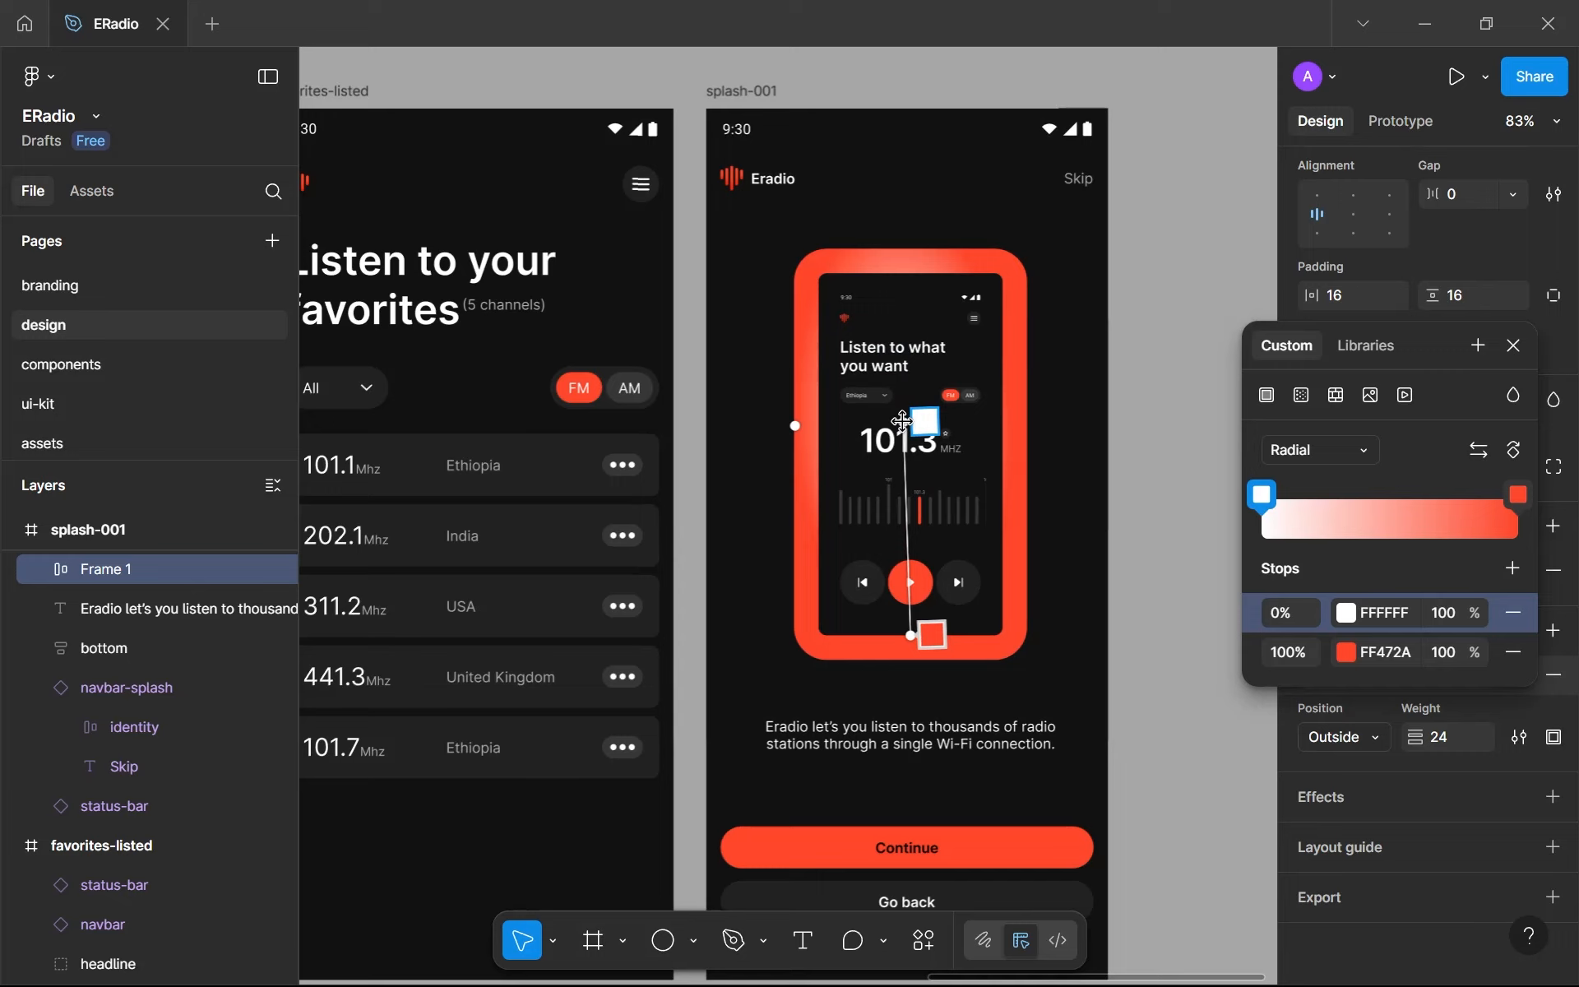
pyautogui.moveTo(1262, 499); pyautogui.dragTo(1311, 502)
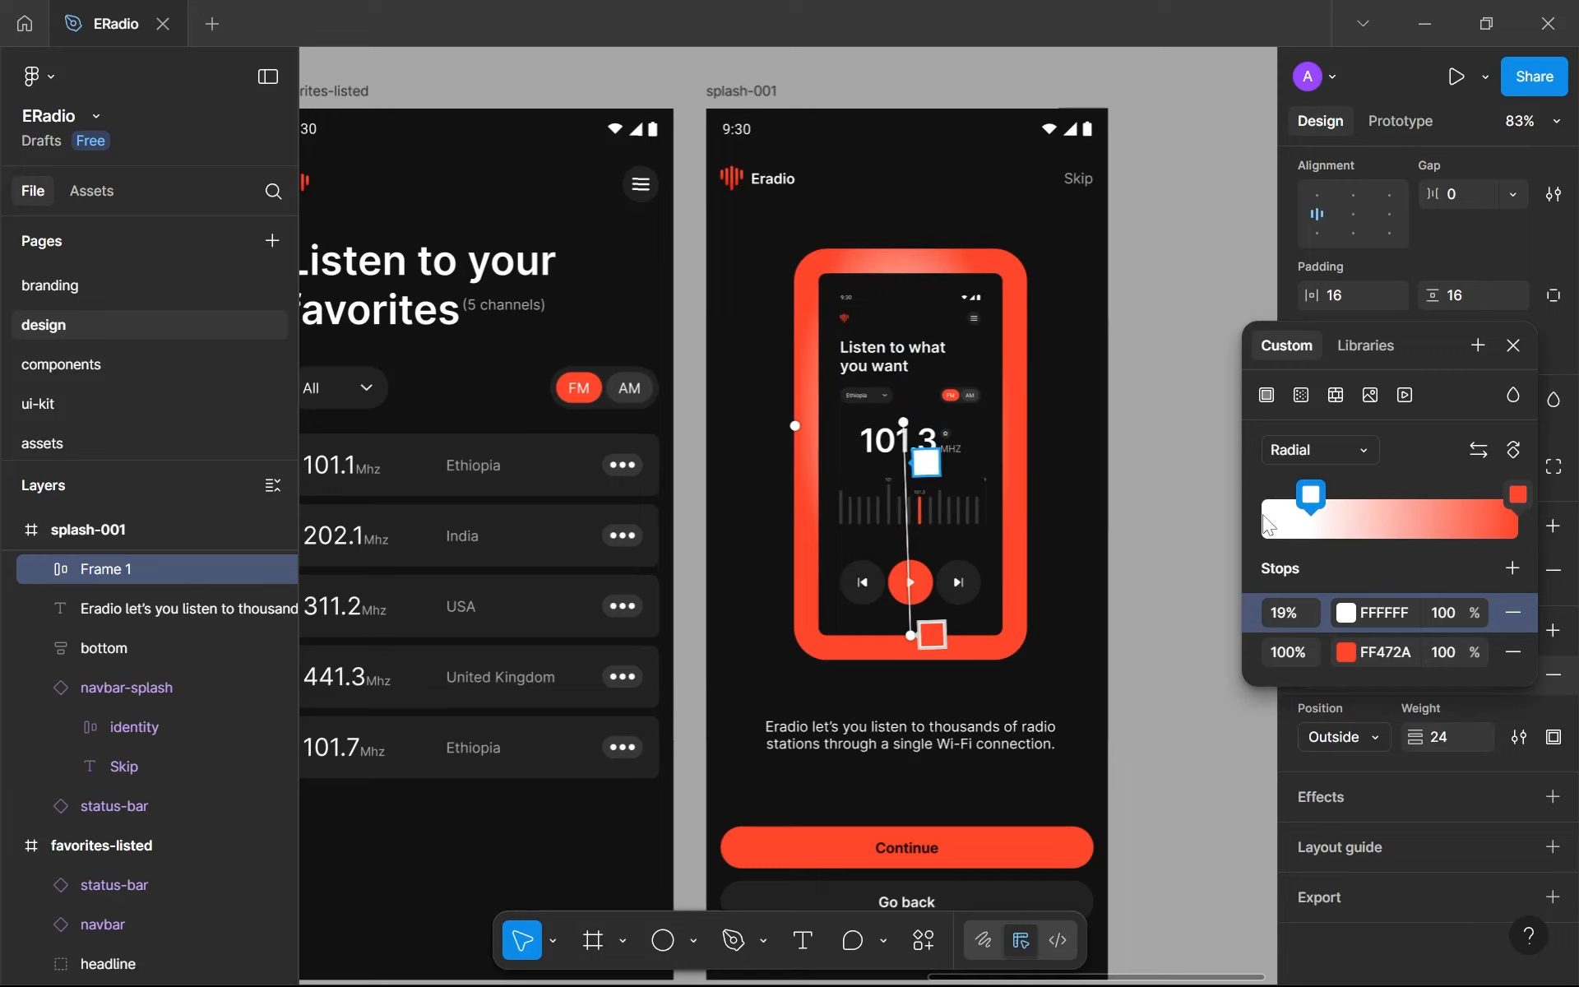
pyautogui.press('Escape')
pyautogui.scroll(3, 1027, 503)
pyautogui.click(1100, 543)
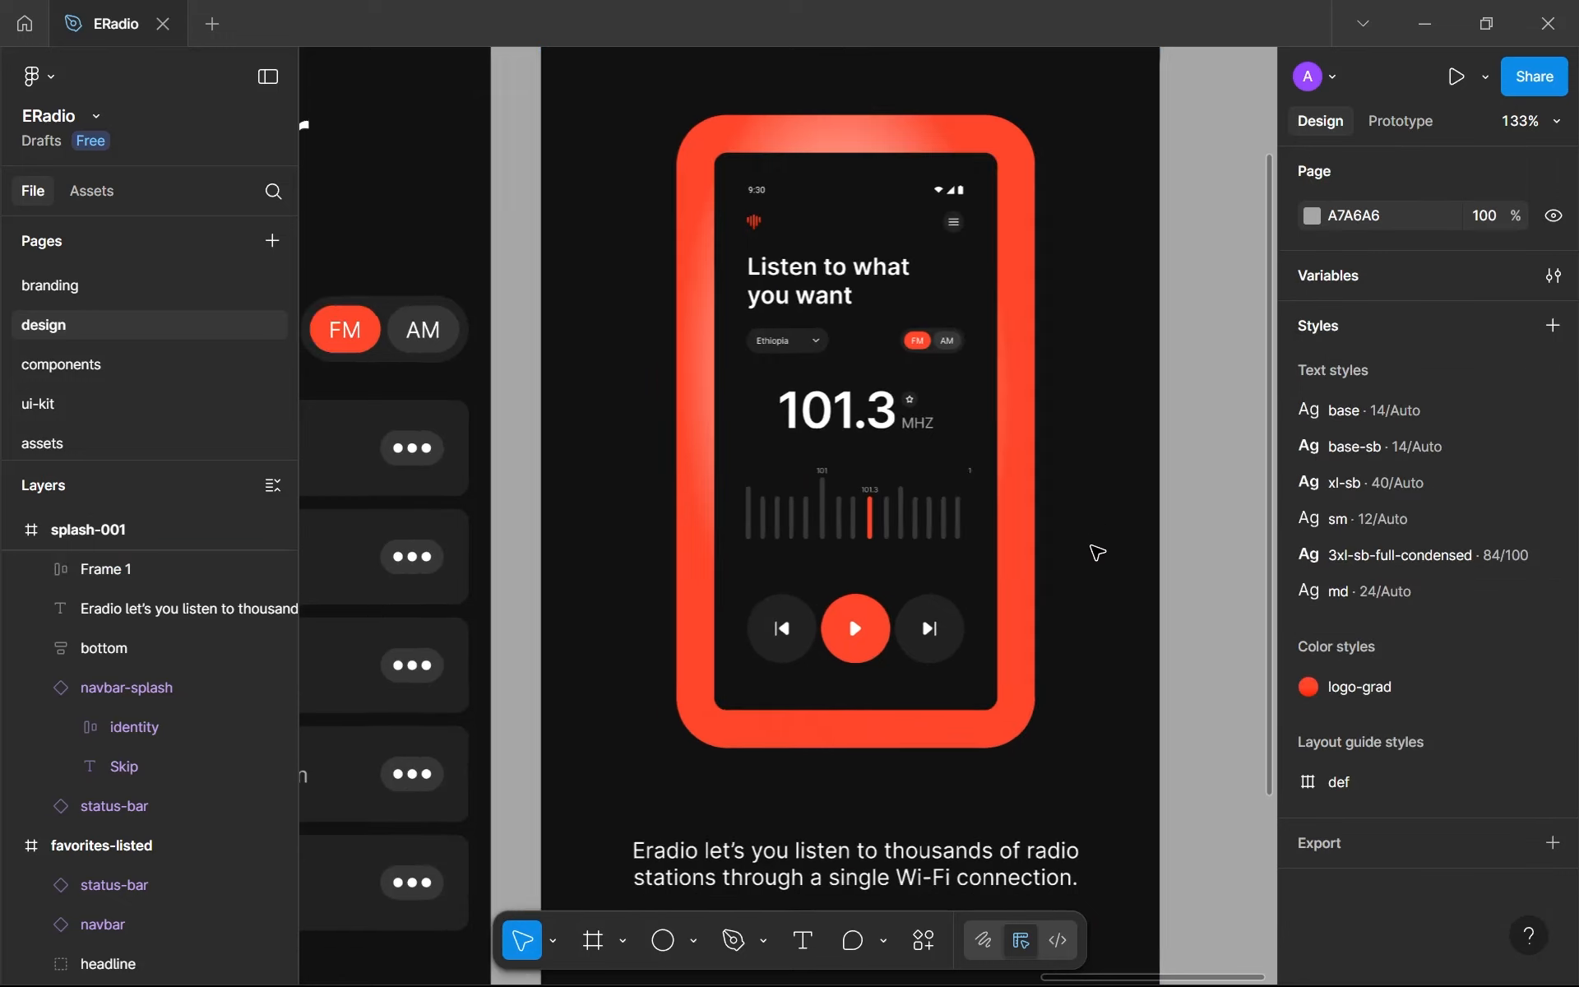
# - Move the framed phone mockup on splash-001 down to X 116, Y 194
pyautogui.scroll(-3, 1096, 553)
pyautogui.click(973, 548)
pyautogui.moveTo(973, 549); pyautogui.dragTo(973, 585)
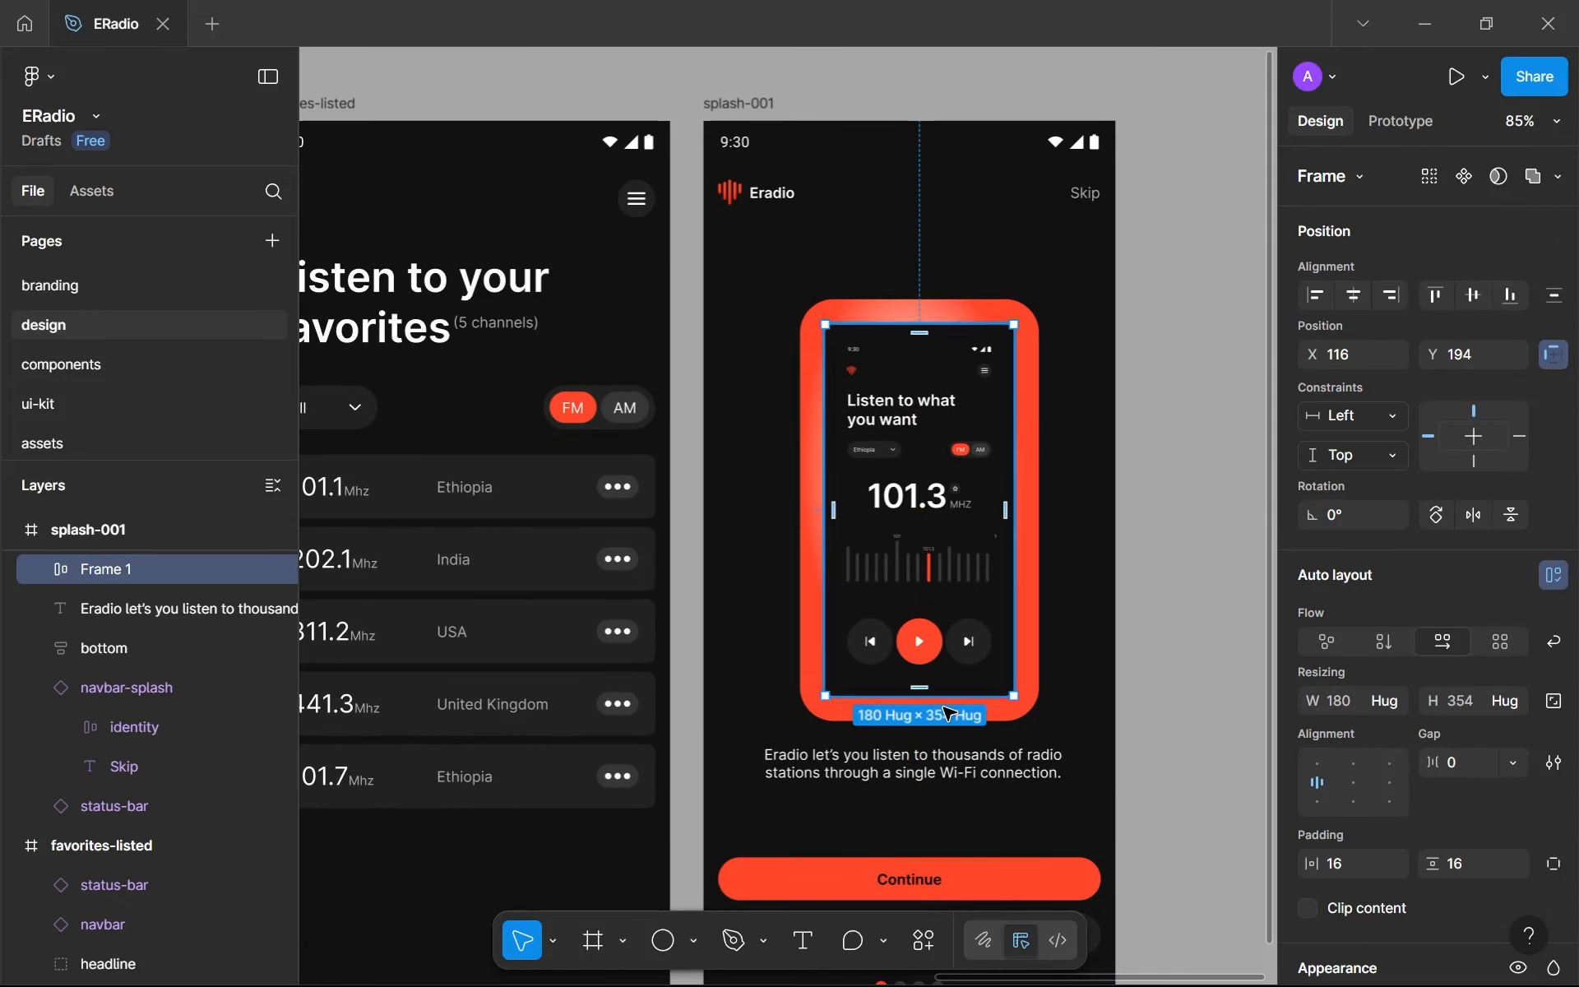
# - Rename the phone mockup's frame layer as presentation
pyautogui.keyDown('shift'); pyautogui.click(927, 767); pyautogui.keyUp('shift')
pyautogui.click(98, 576)
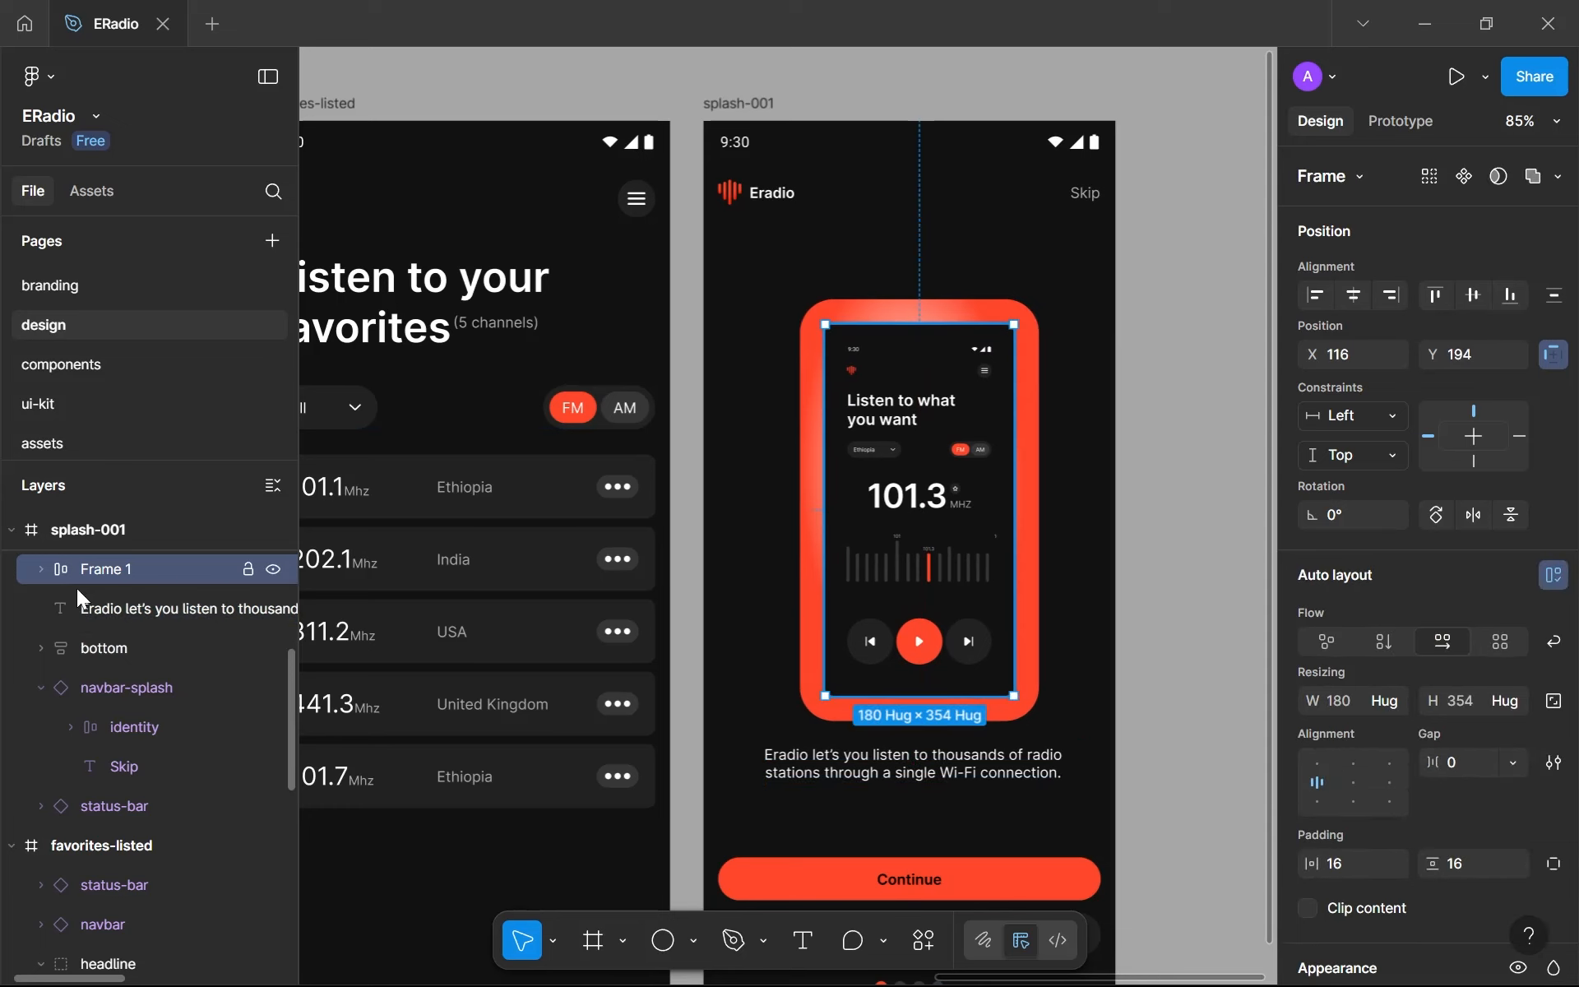
pyautogui.click(45, 568)
pyautogui.click(45, 566)
pyautogui.doubleClick(107, 566)
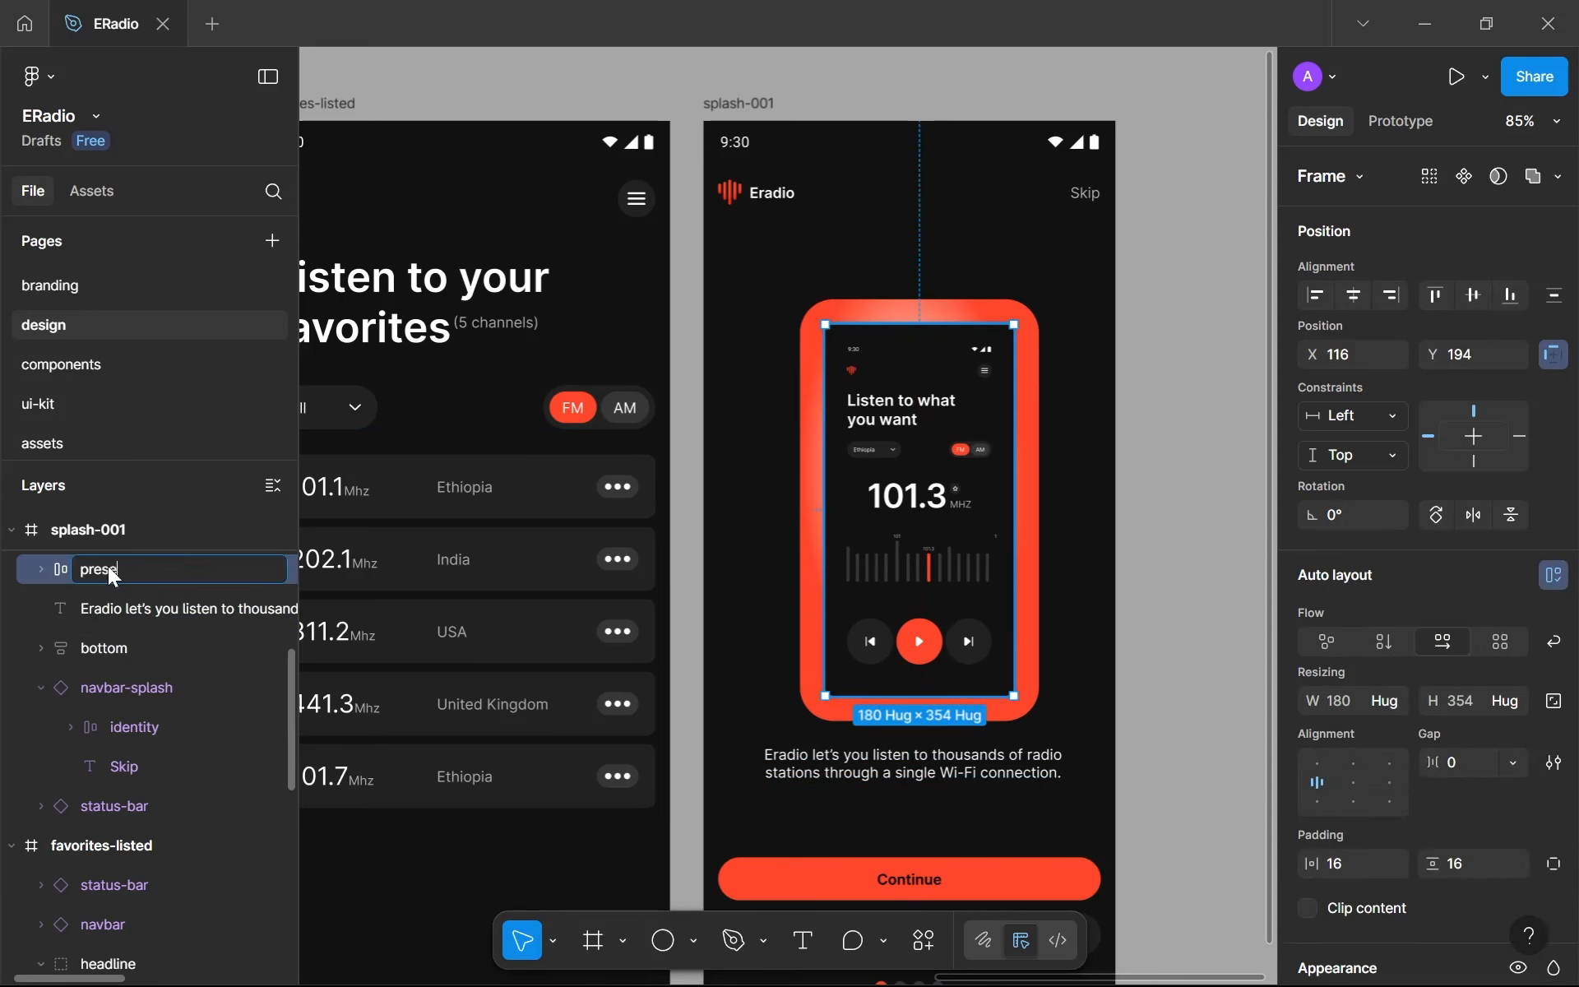
pyautogui.write('presentation')
pyautogui.press('Return')
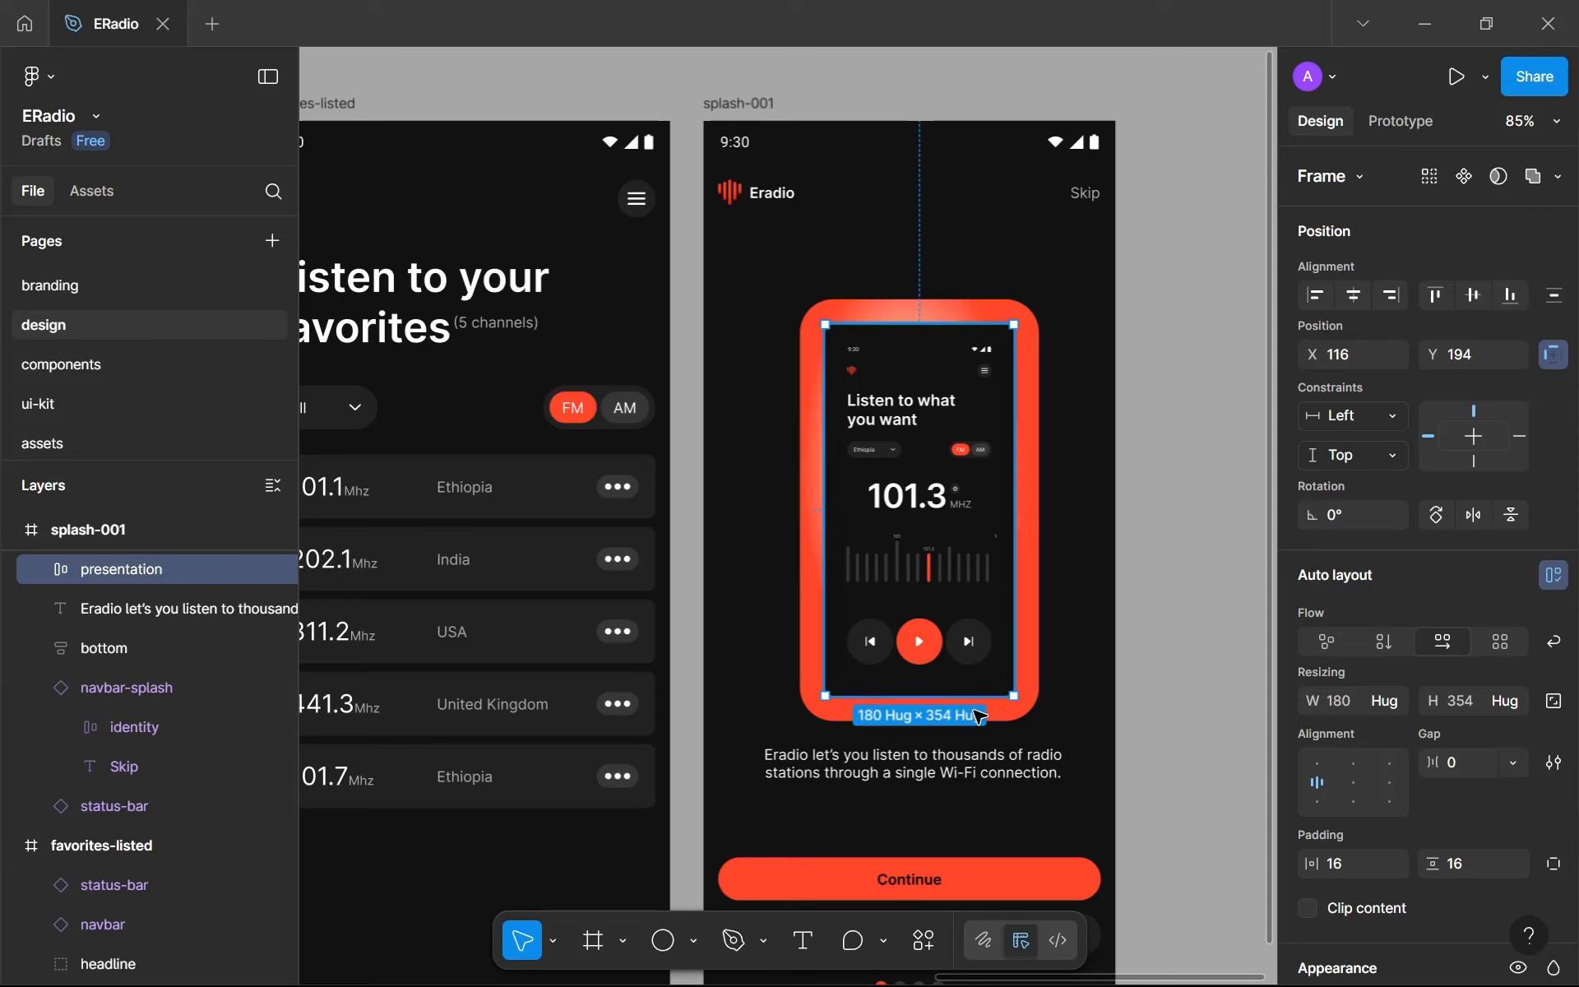
# - Wrap the presentation frame and the intro text in a vertical auto layout with a gap of 24
pyautogui.keyDown('shift'); pyautogui.click(991, 773); pyautogui.keyUp('shift')
pyautogui.hotkey('shift', 'a')
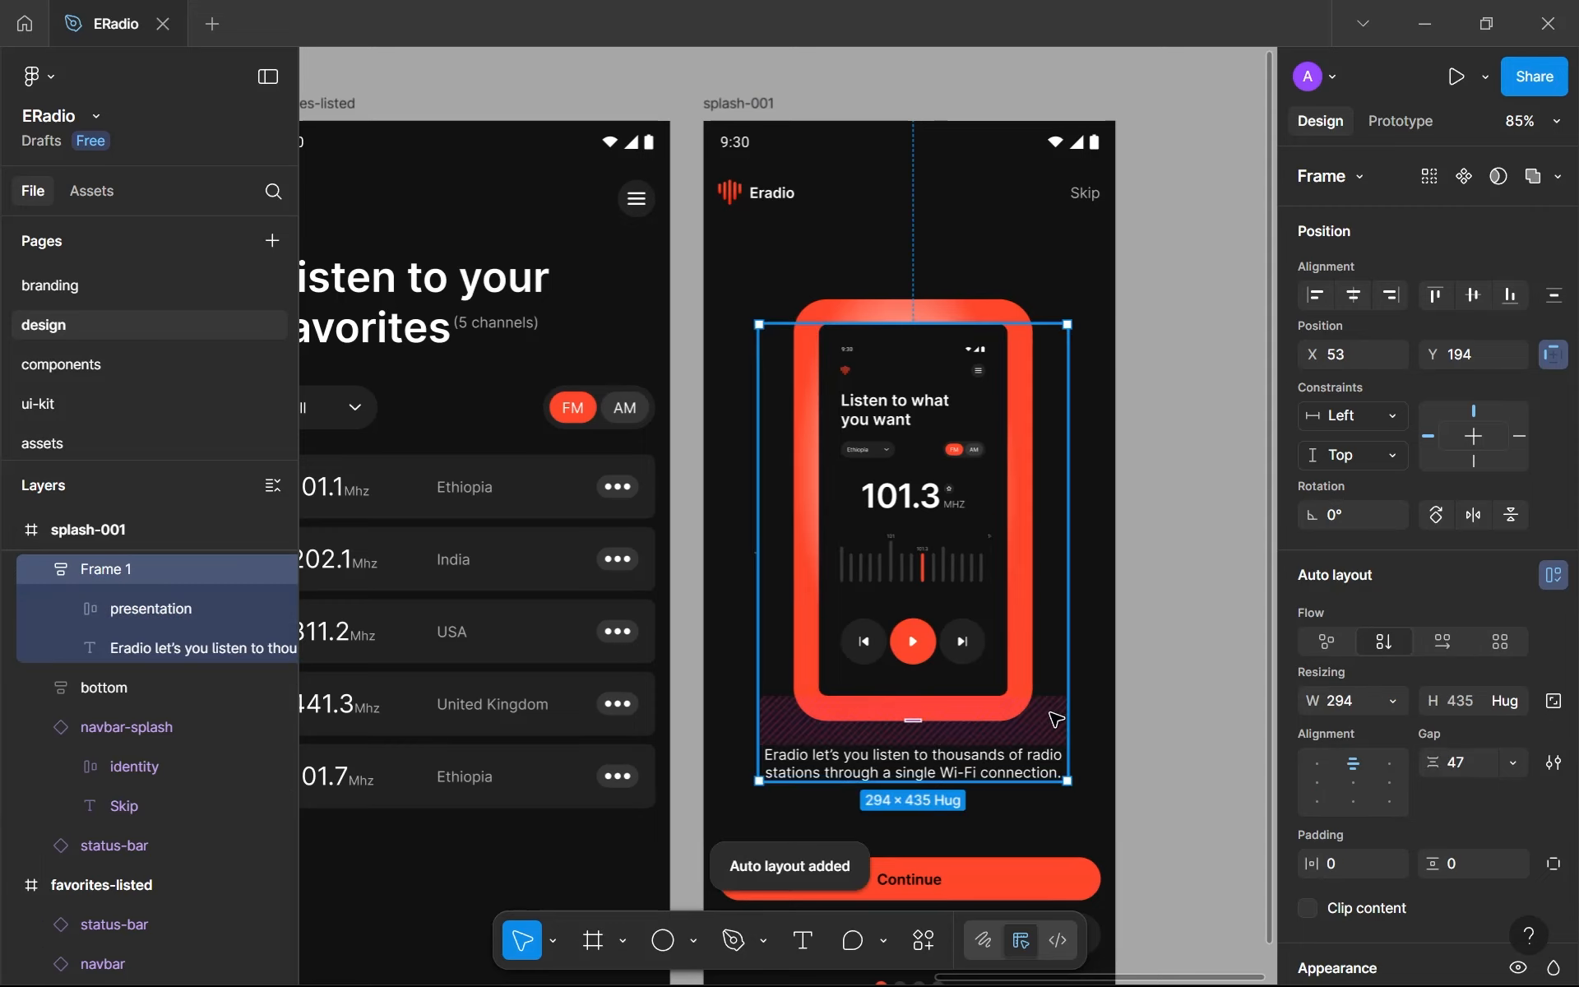
pyautogui.click(1462, 762)
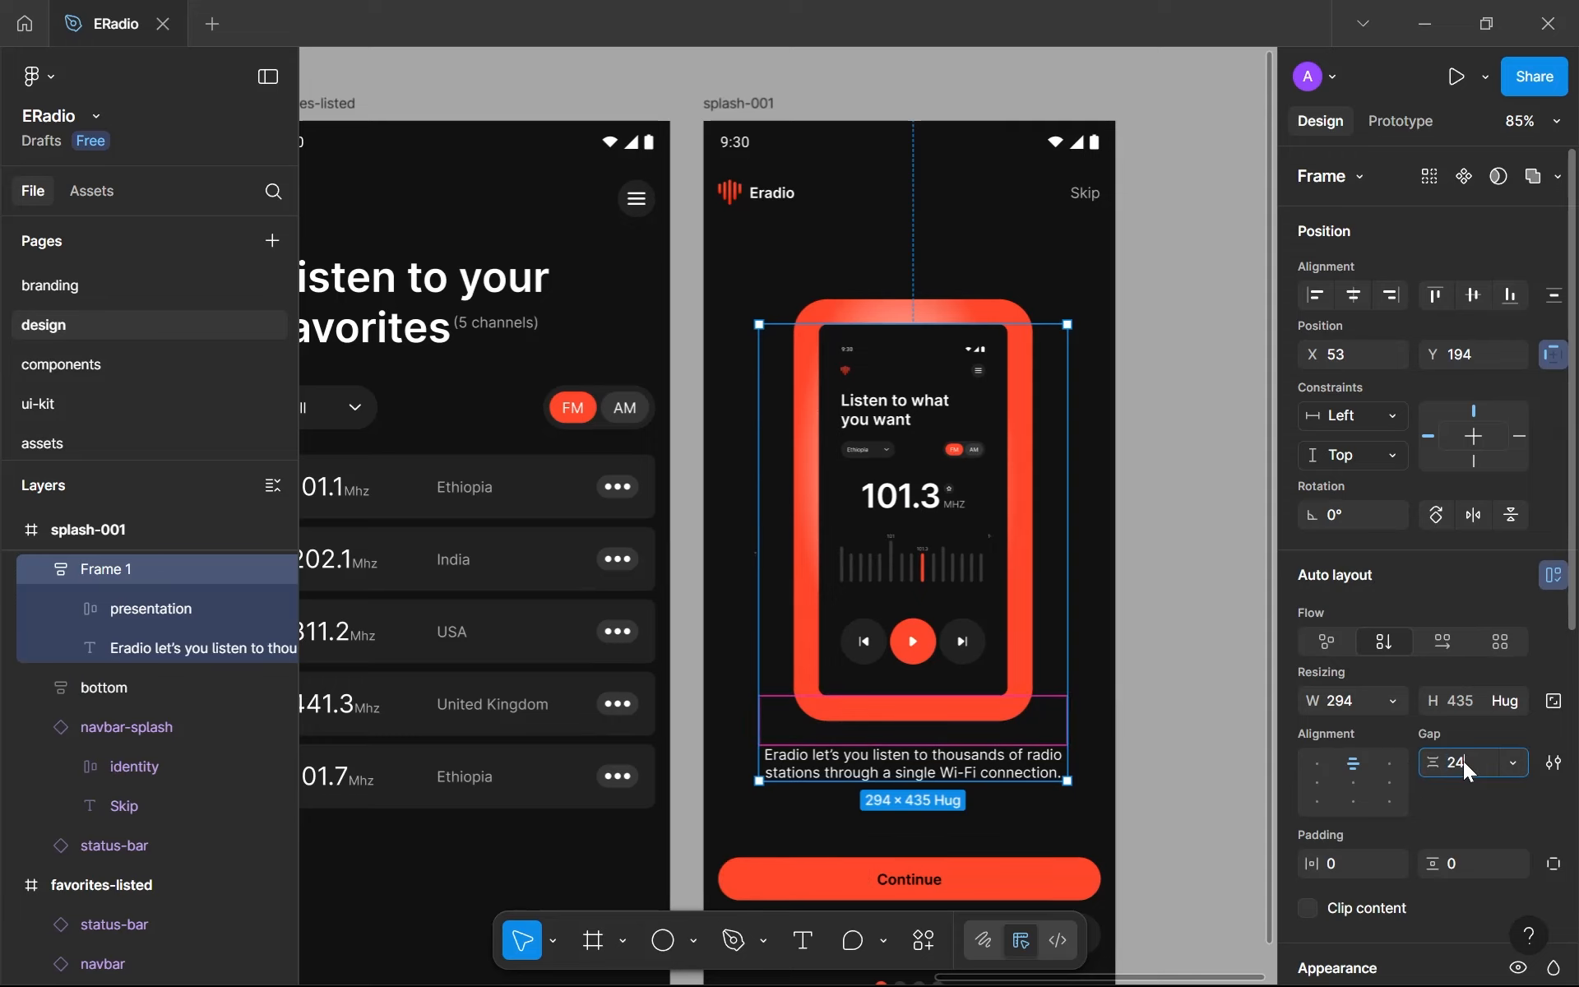
pyautogui.press('Return')
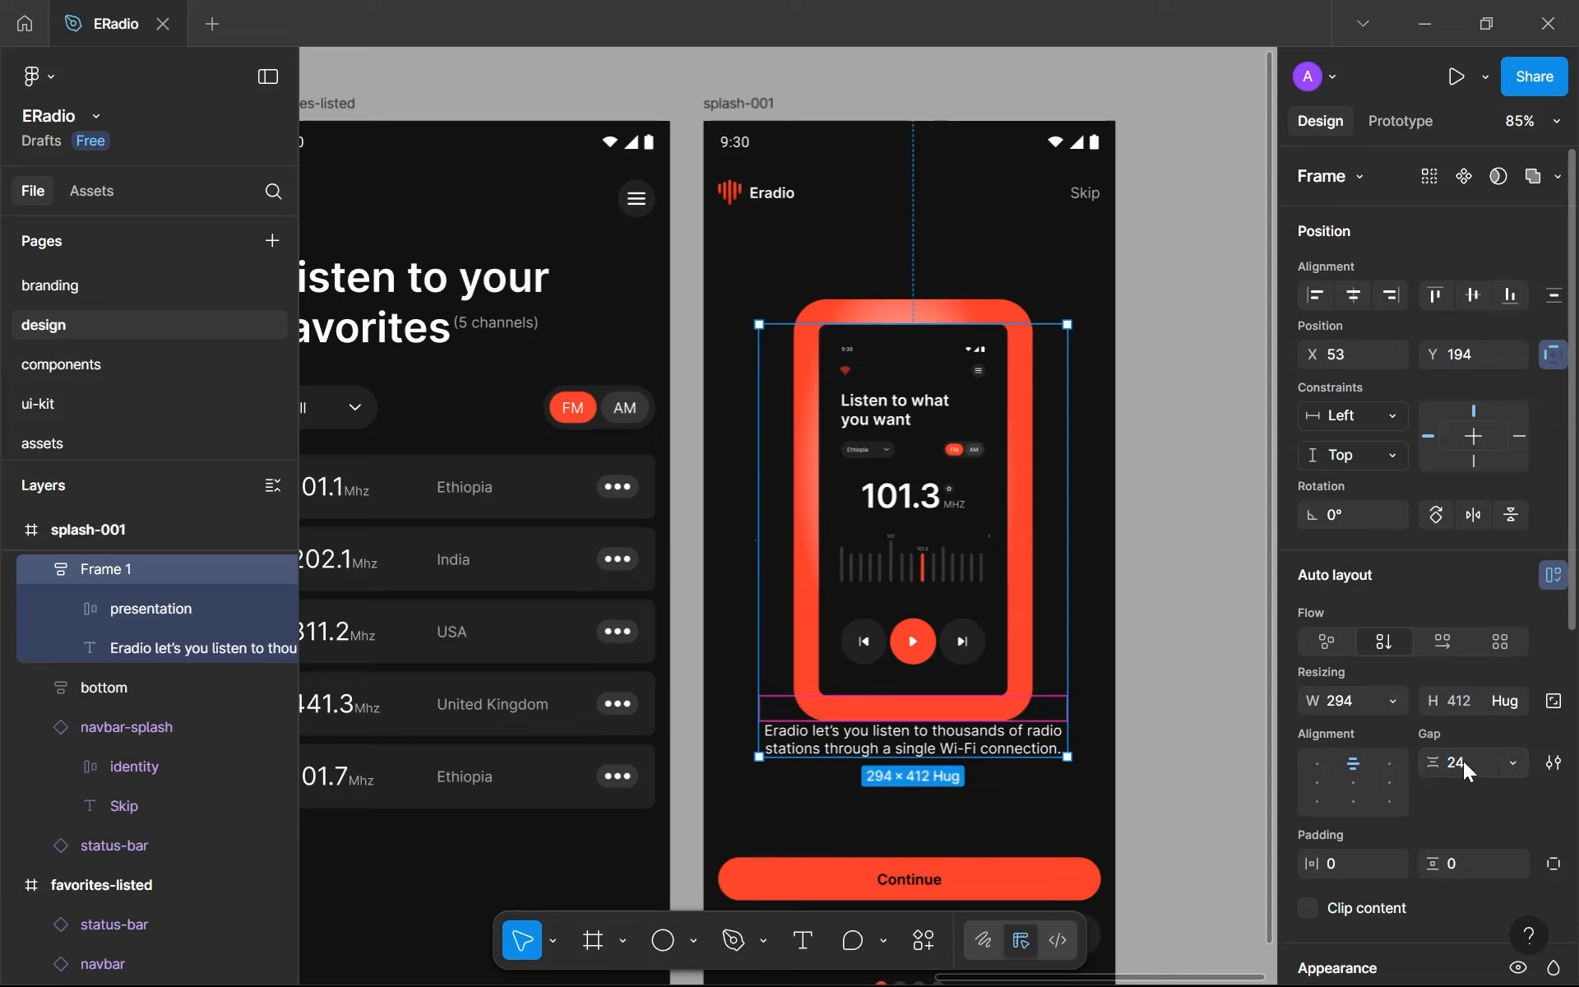
# - Set the gap between the phone mockup and the intro text to 48
pyautogui.scroll(3, 977, 750)
pyautogui.scroll(4, 896, 670)
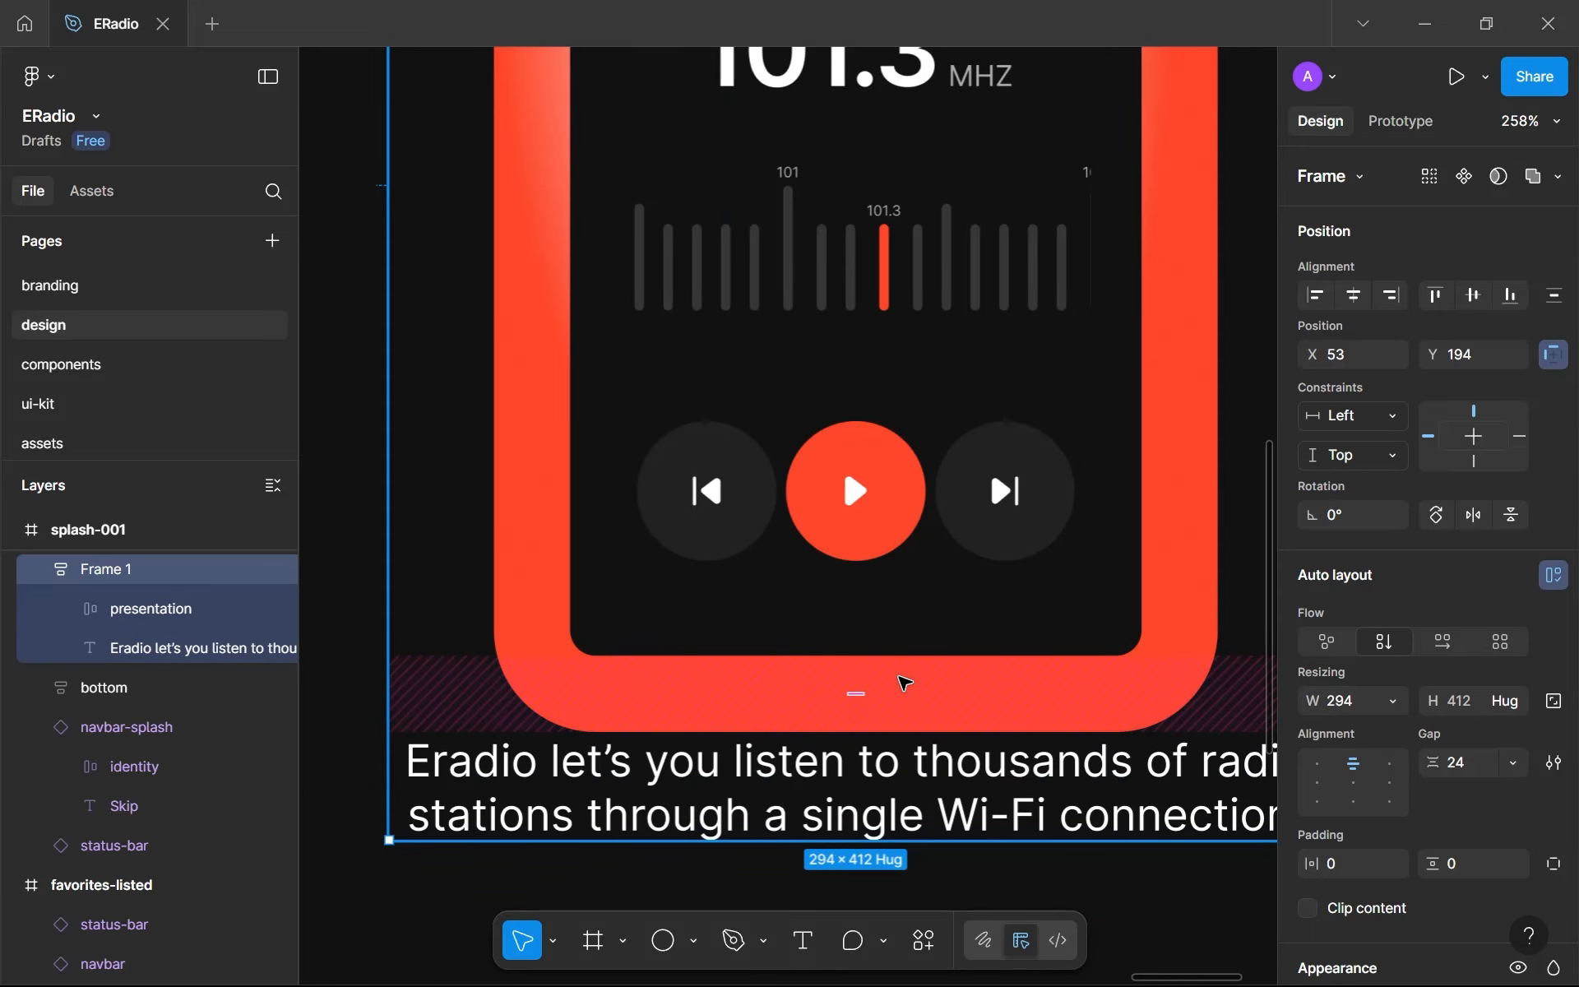
pyautogui.scroll(-4, 1359, 736)
pyautogui.scroll(1, 1305, 613)
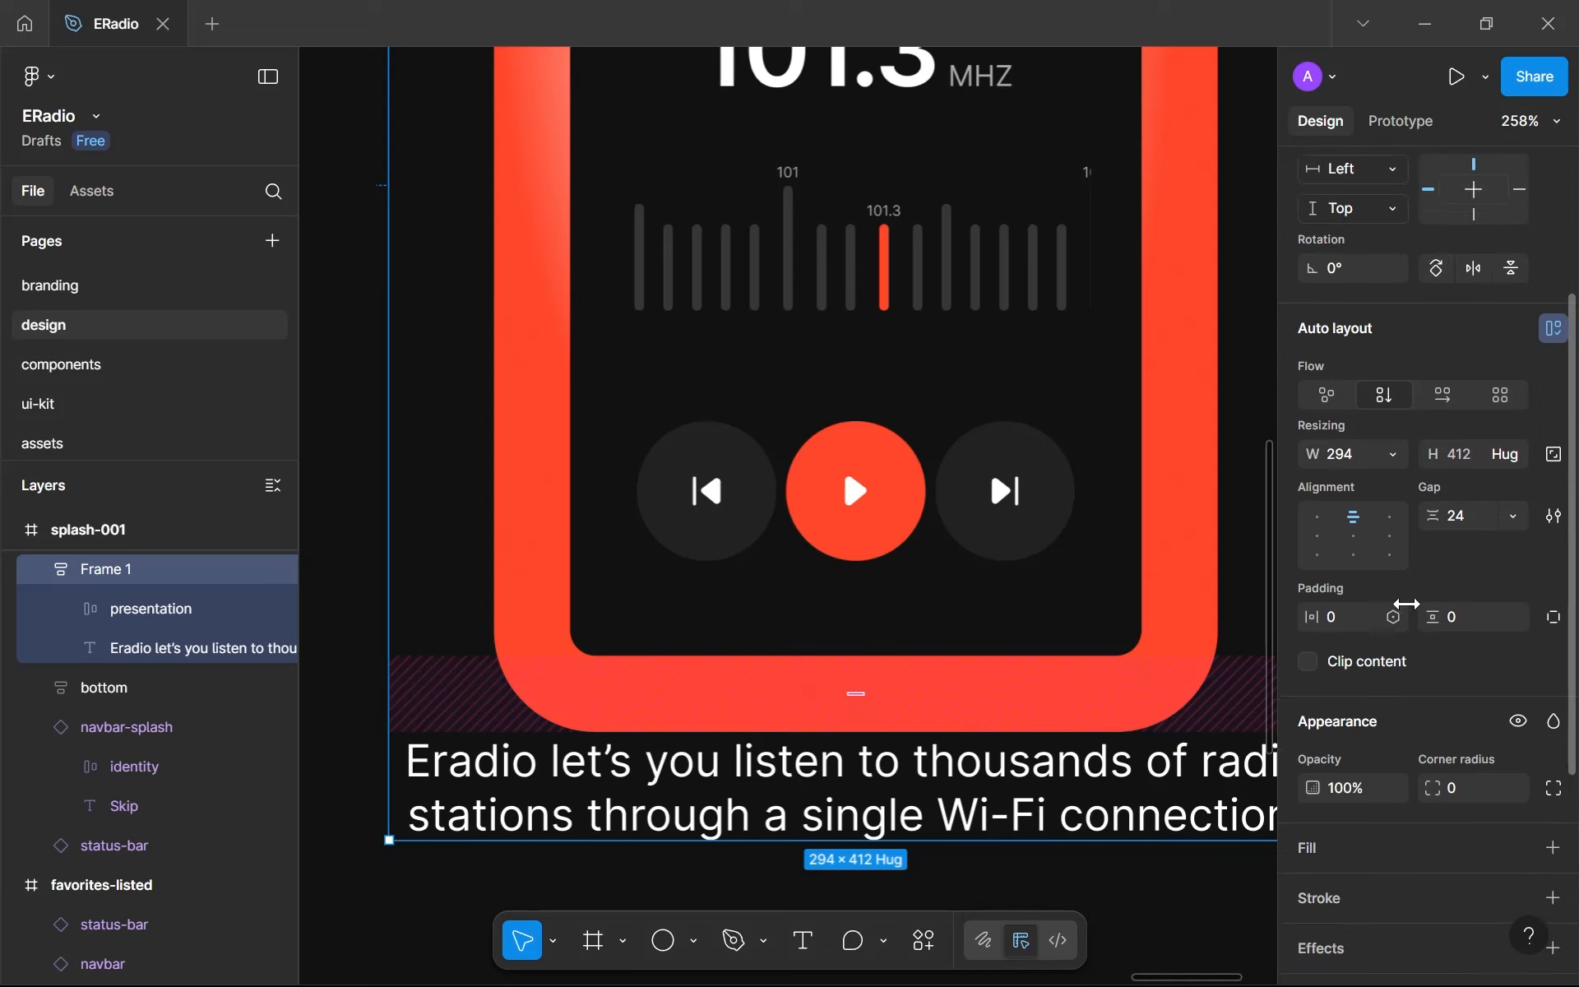
pyautogui.click(1485, 525)
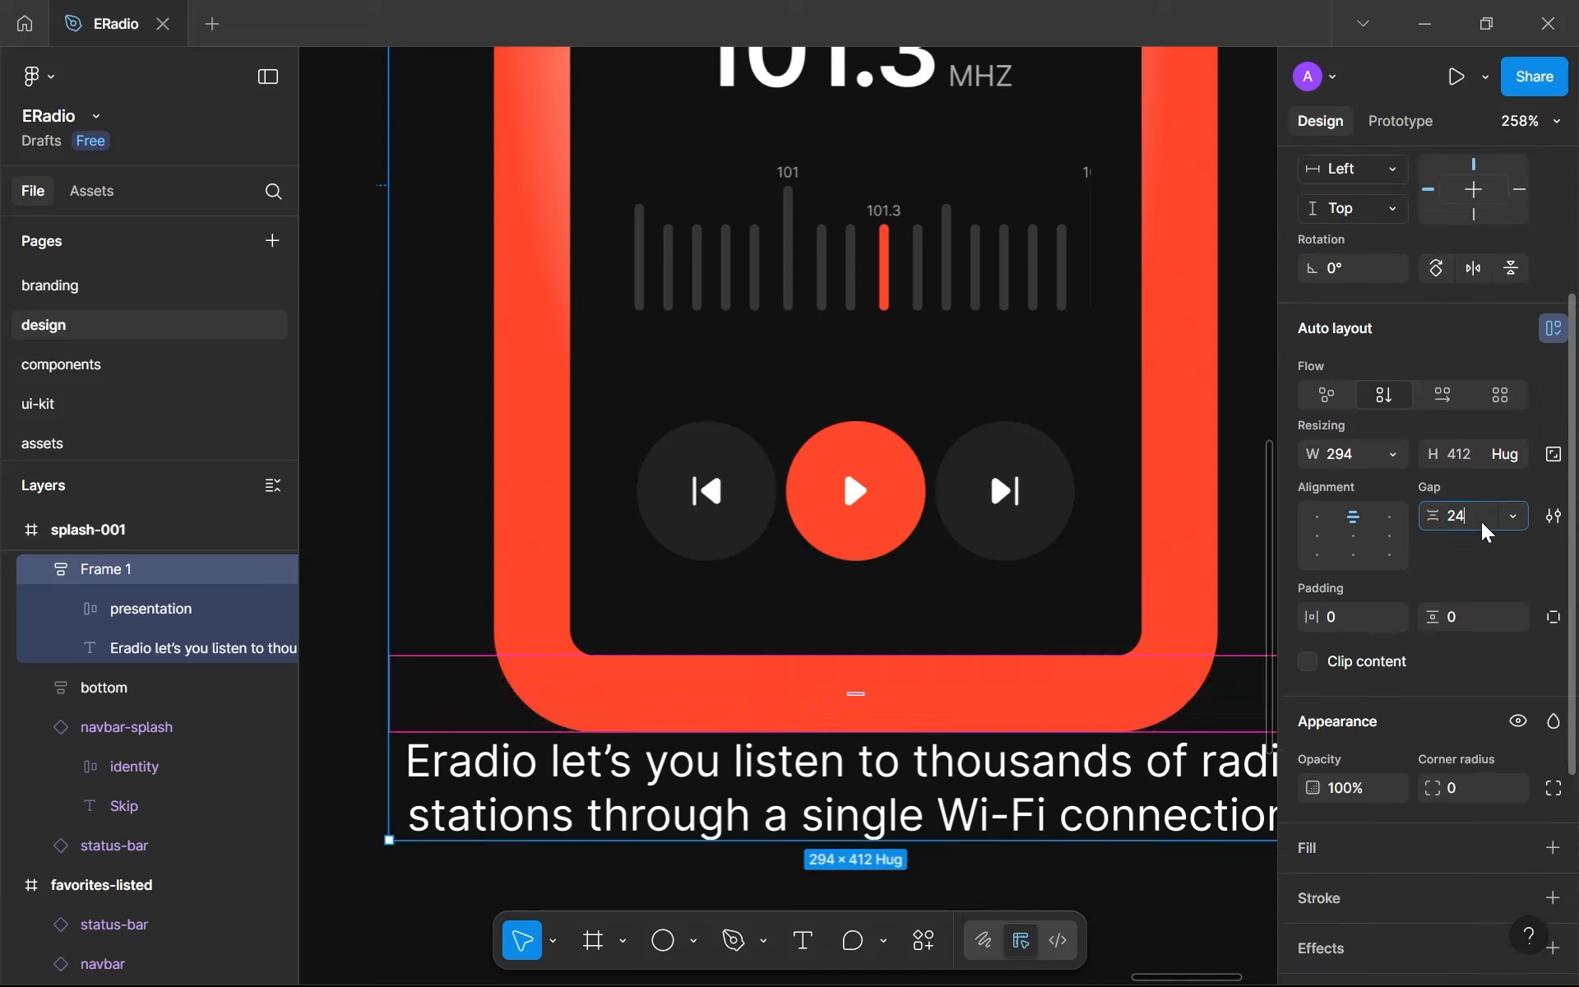
pyautogui.write('48')
pyautogui.press('Return')
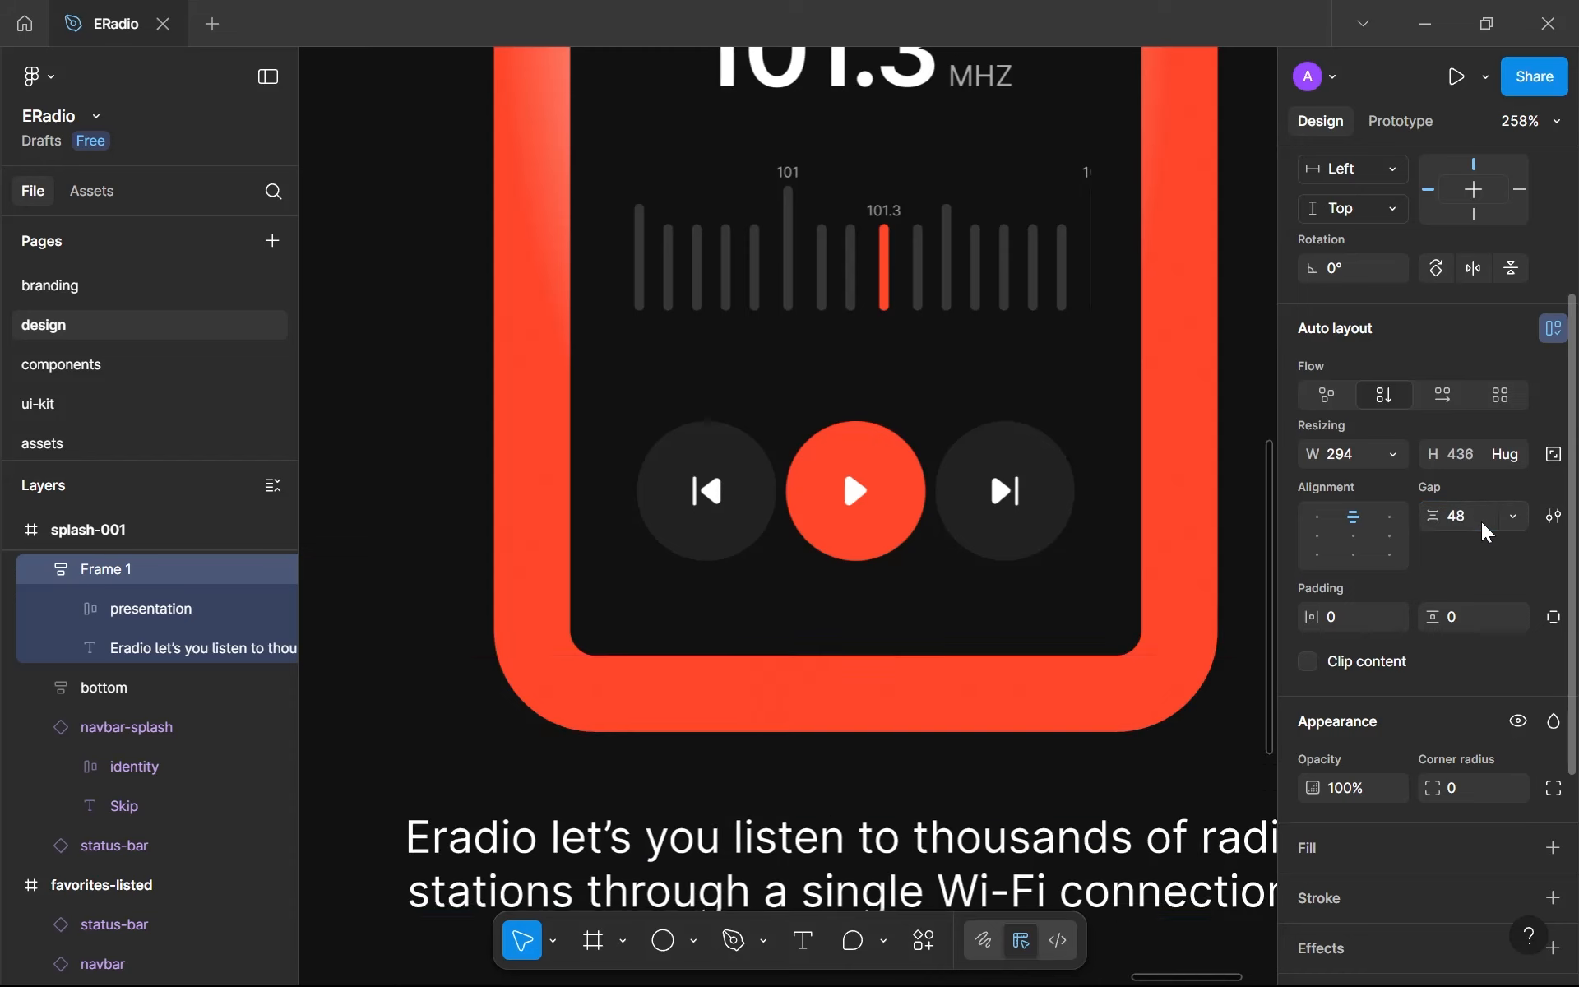
# - Wrap the navbar-splash, the mockup-and-text frame and the bottom button group in one auto layout frame
pyautogui.scroll(-5, 846, 607)
pyautogui.scroll(-1, 846, 607)
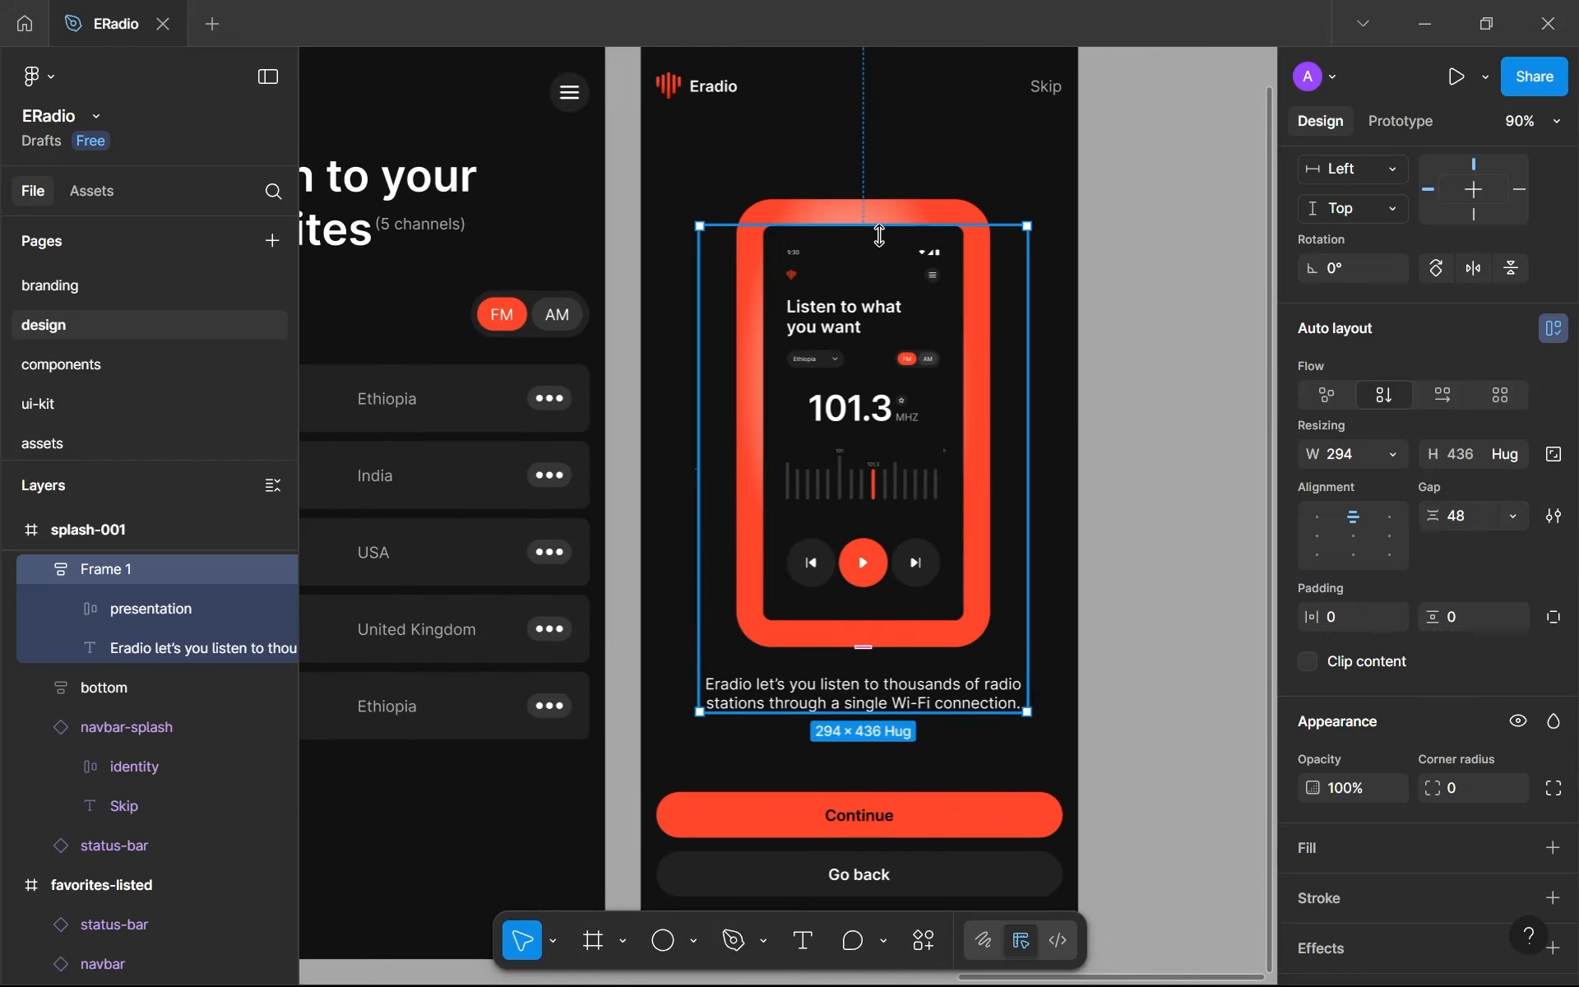
pyautogui.scroll(-3, 848, 434)
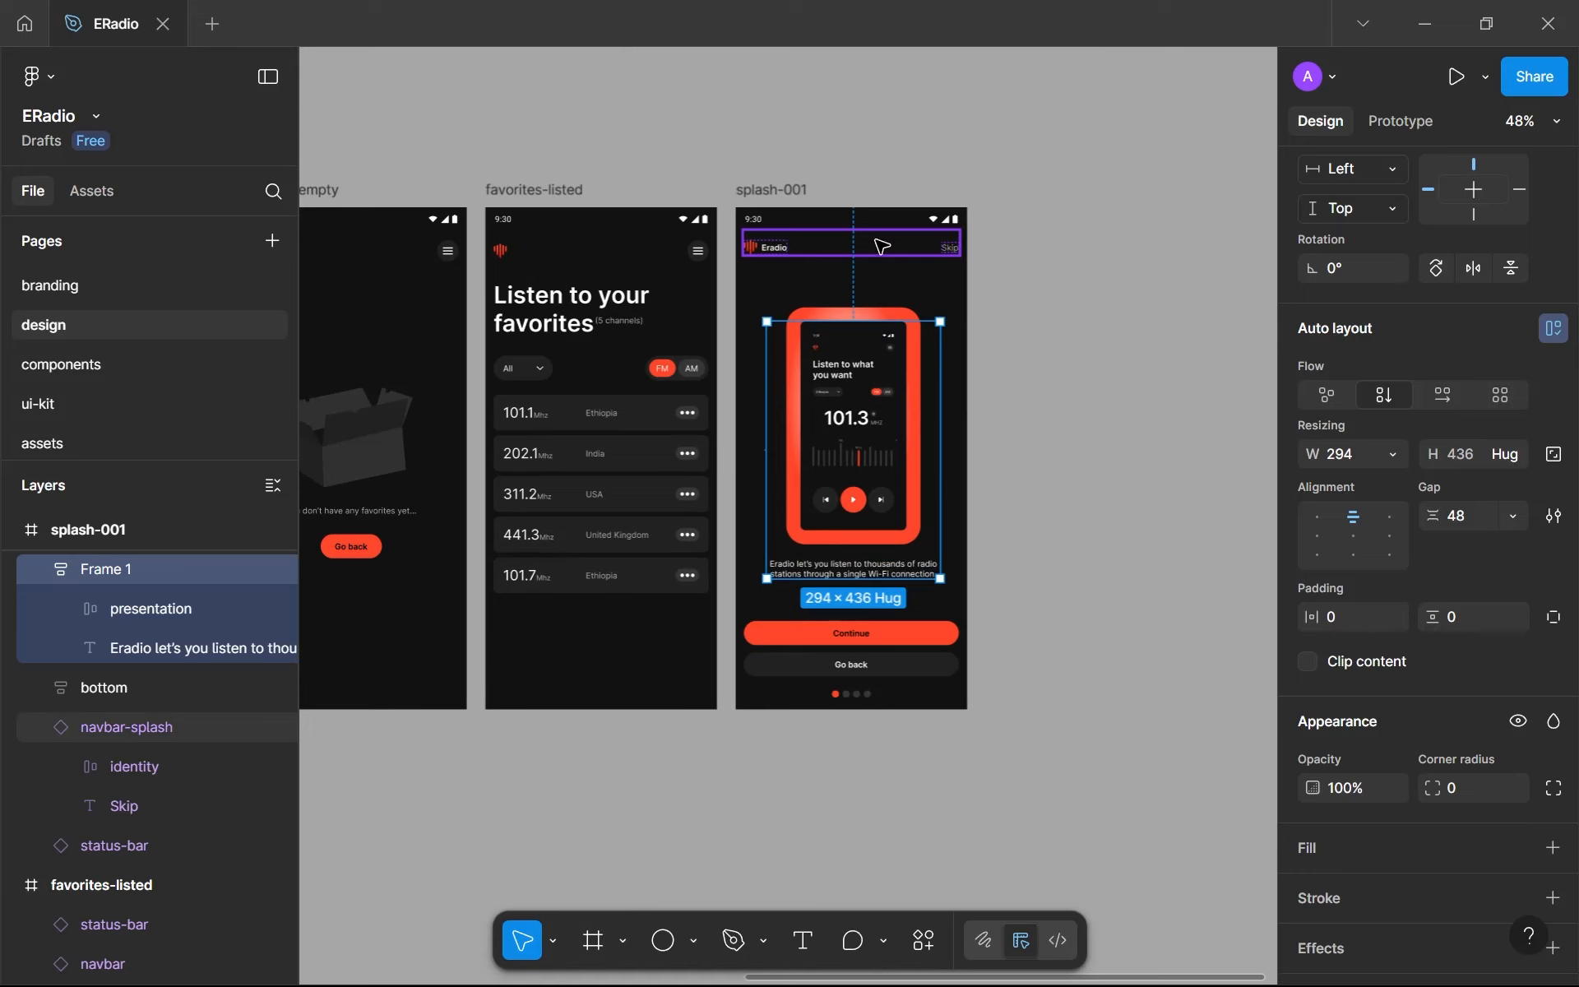
pyautogui.keyDown('shift'); pyautogui.click(882, 238); pyautogui.keyUp('shift')
pyautogui.click(987, 407)
pyautogui.click(865, 245)
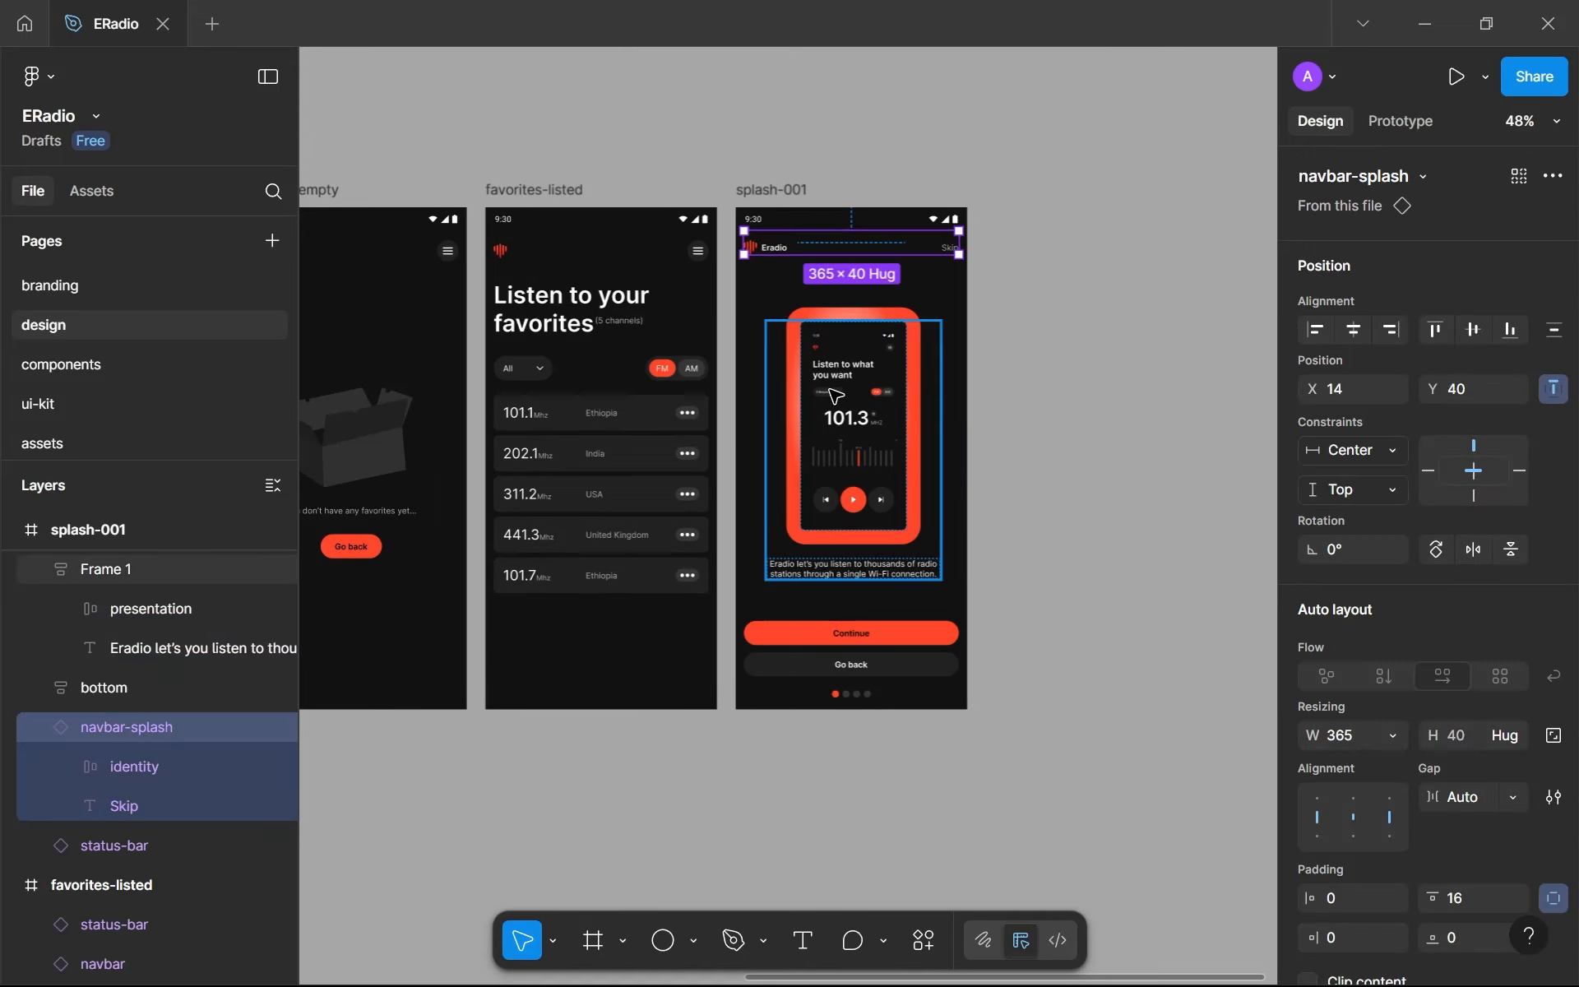
pyautogui.keyDown('shift'); pyautogui.click(835, 403); pyautogui.keyUp('shift')
pyautogui.keyDown('shift'); pyautogui.click(852, 628); pyautogui.keyUp('shift')
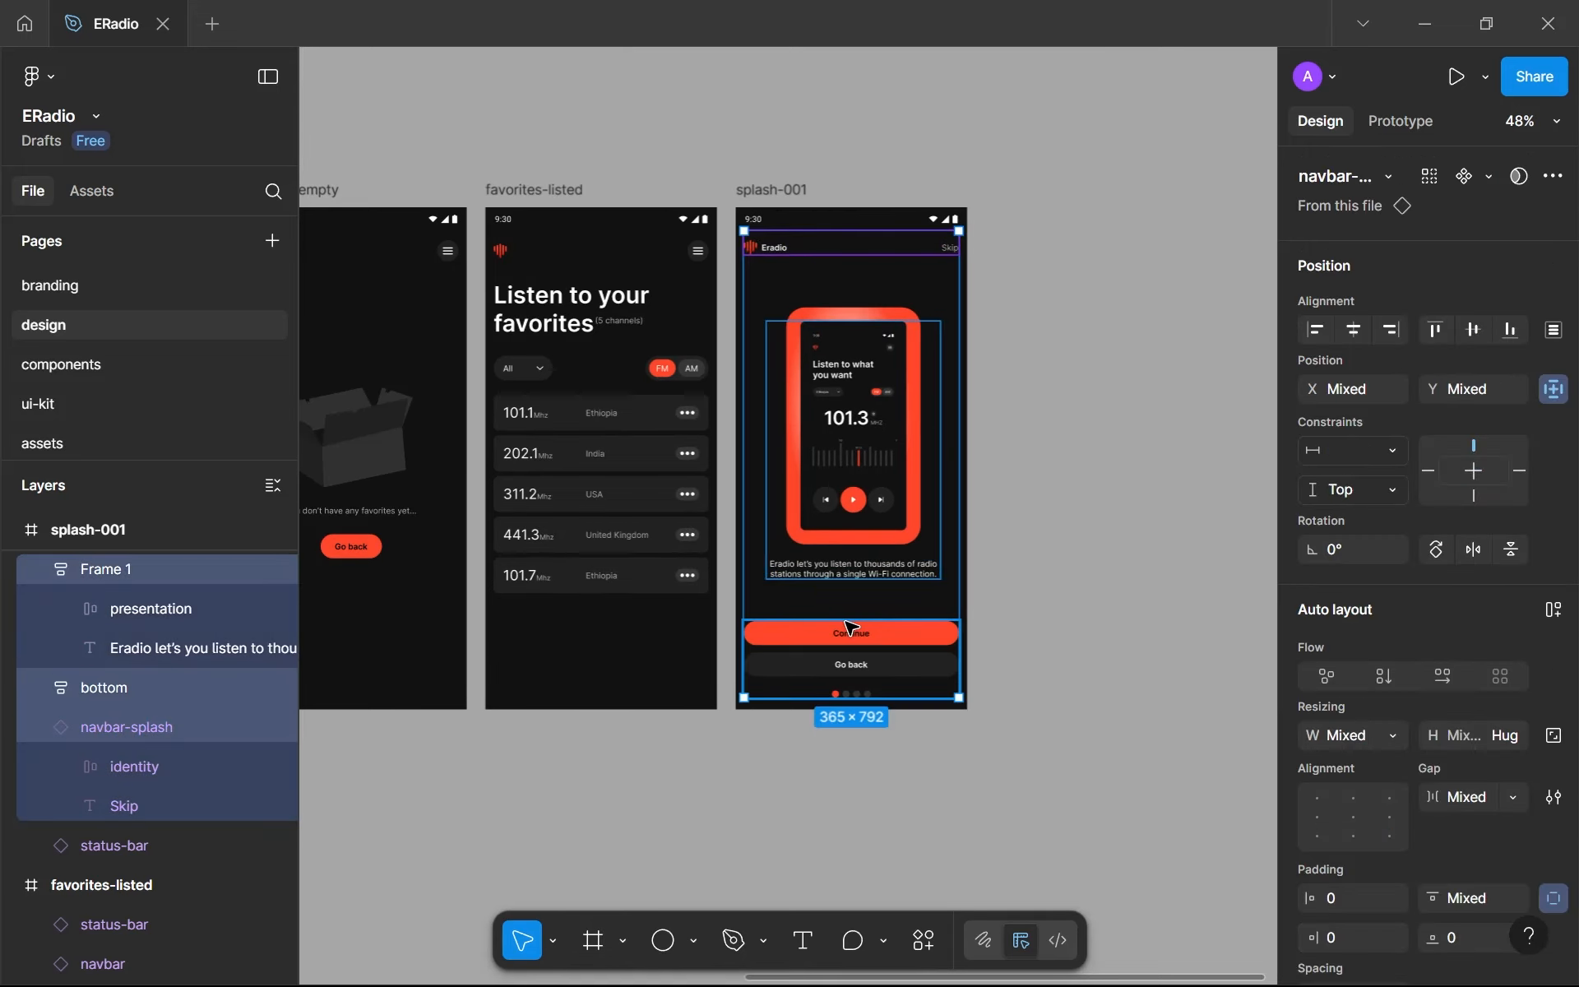
pyautogui.hotkey('shift', 'a')
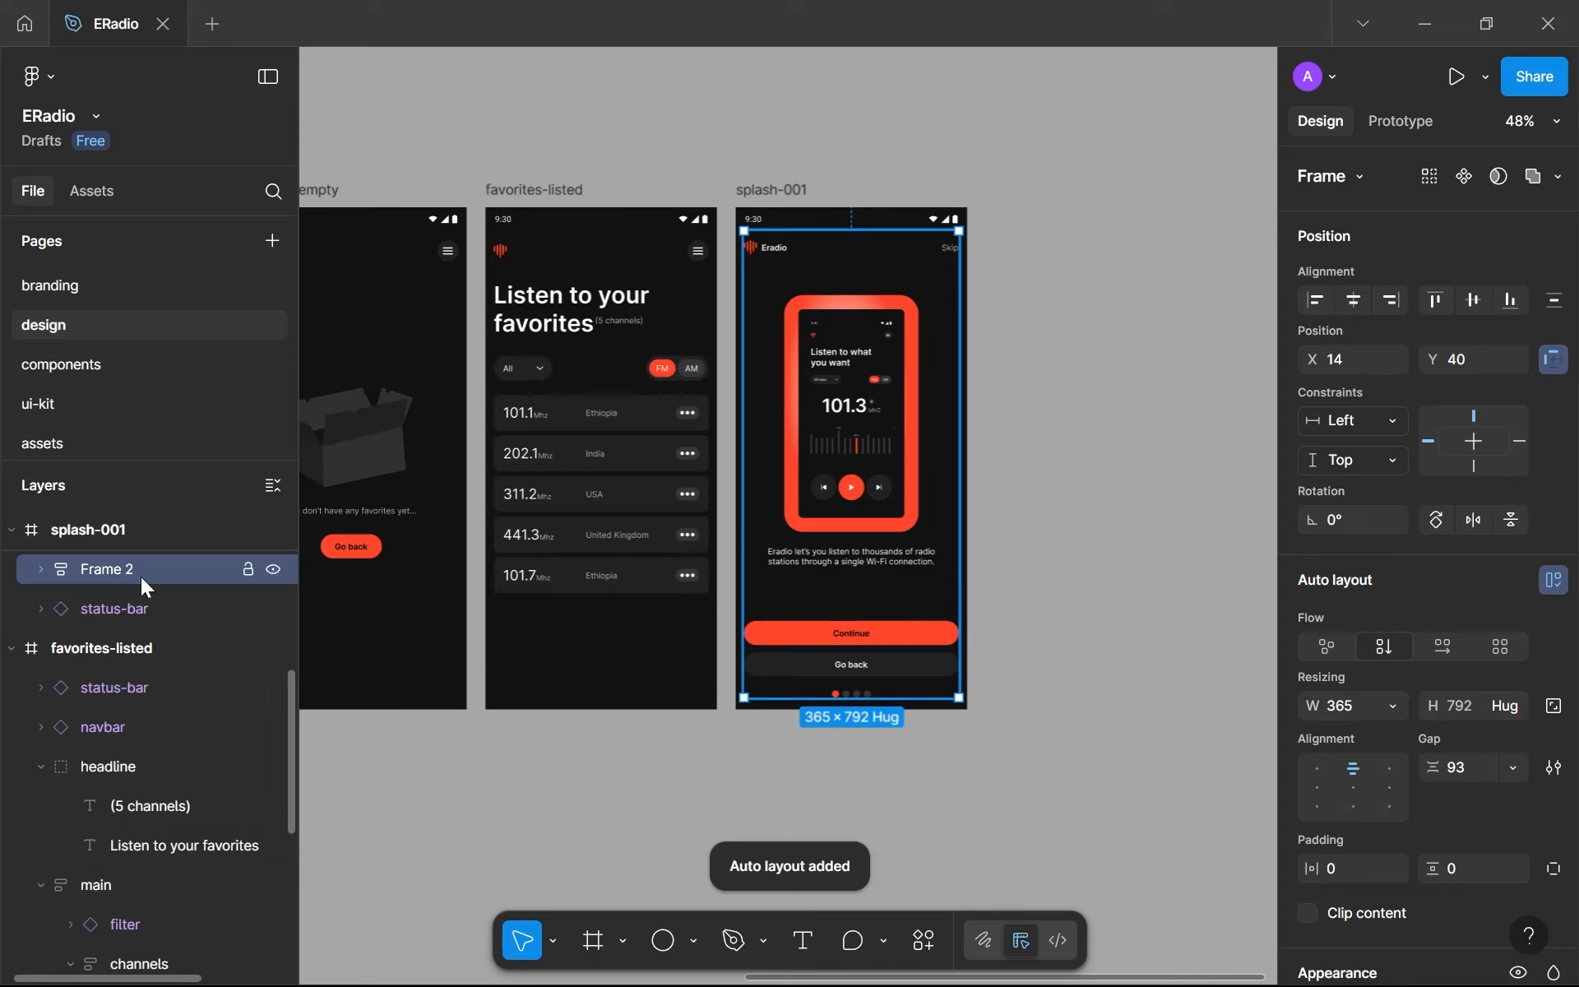
# - Show the rulers and check the new frame's side edges against the margin guides
pyautogui.doubleClick(130, 571)
pyautogui.write('R')
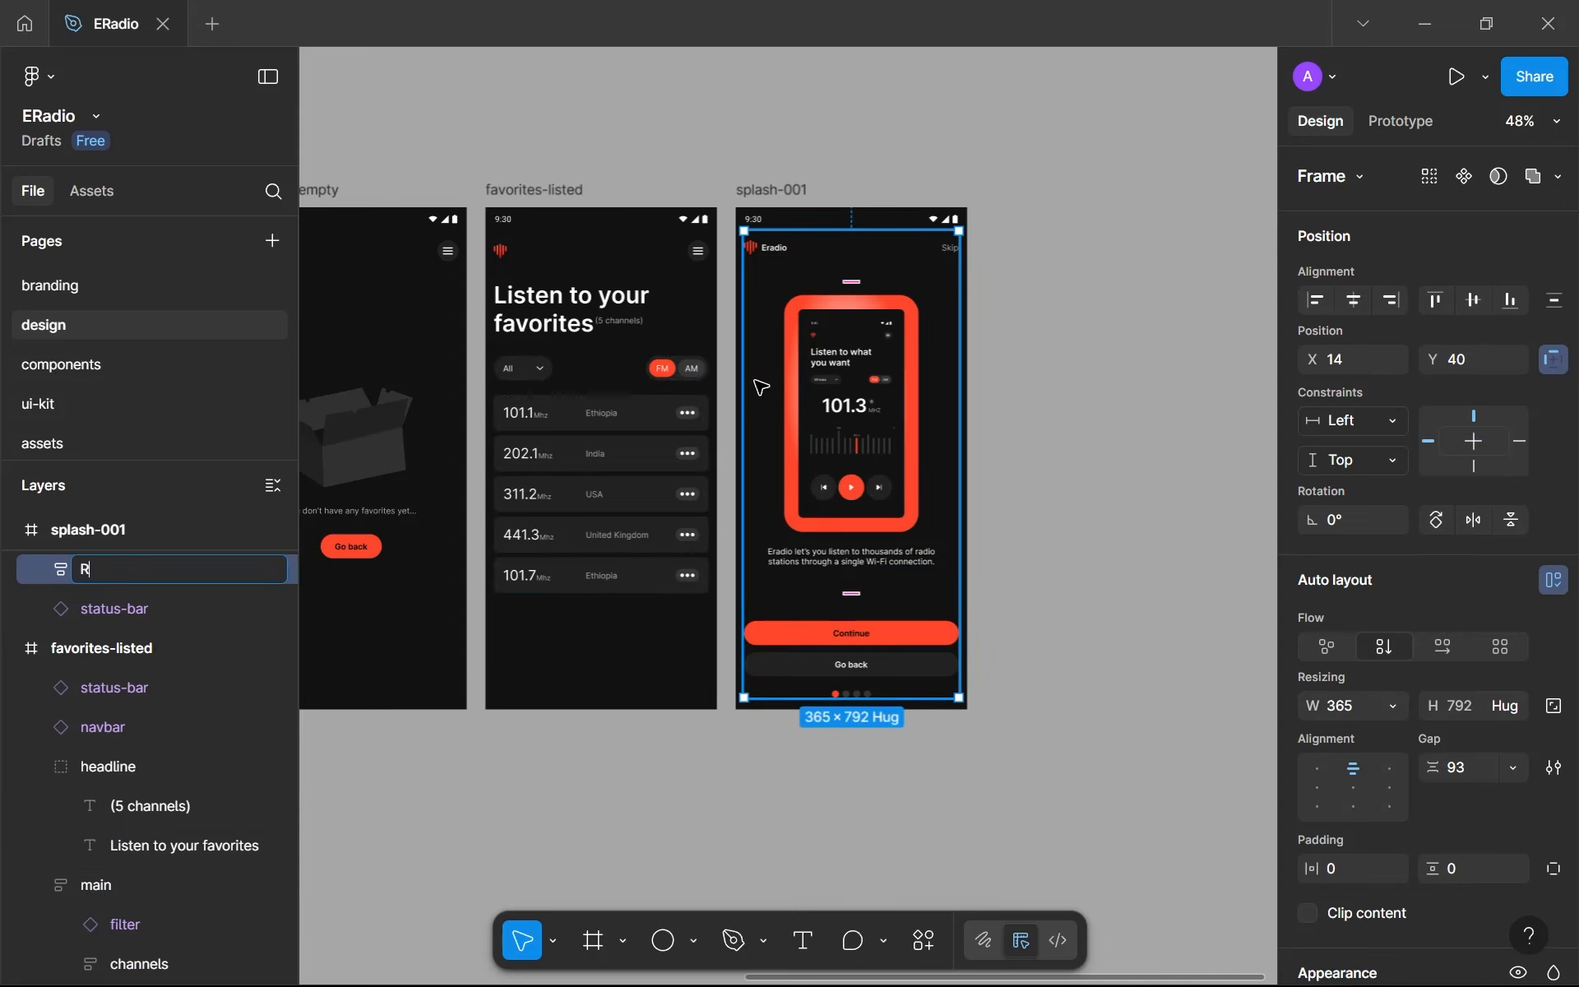
pyautogui.scroll(5, 987, 395)
pyautogui.scroll(5, 938, 418)
pyautogui.moveTo(951, 417)
pyautogui.mouseDown()
pyautogui.moveTo(927, 430)
pyautogui.moveTo(952, 427)
pyautogui.mouseUp()
pyautogui.hotkey('shift', 'r')
pyautogui.scroll(-5, 847, 505)
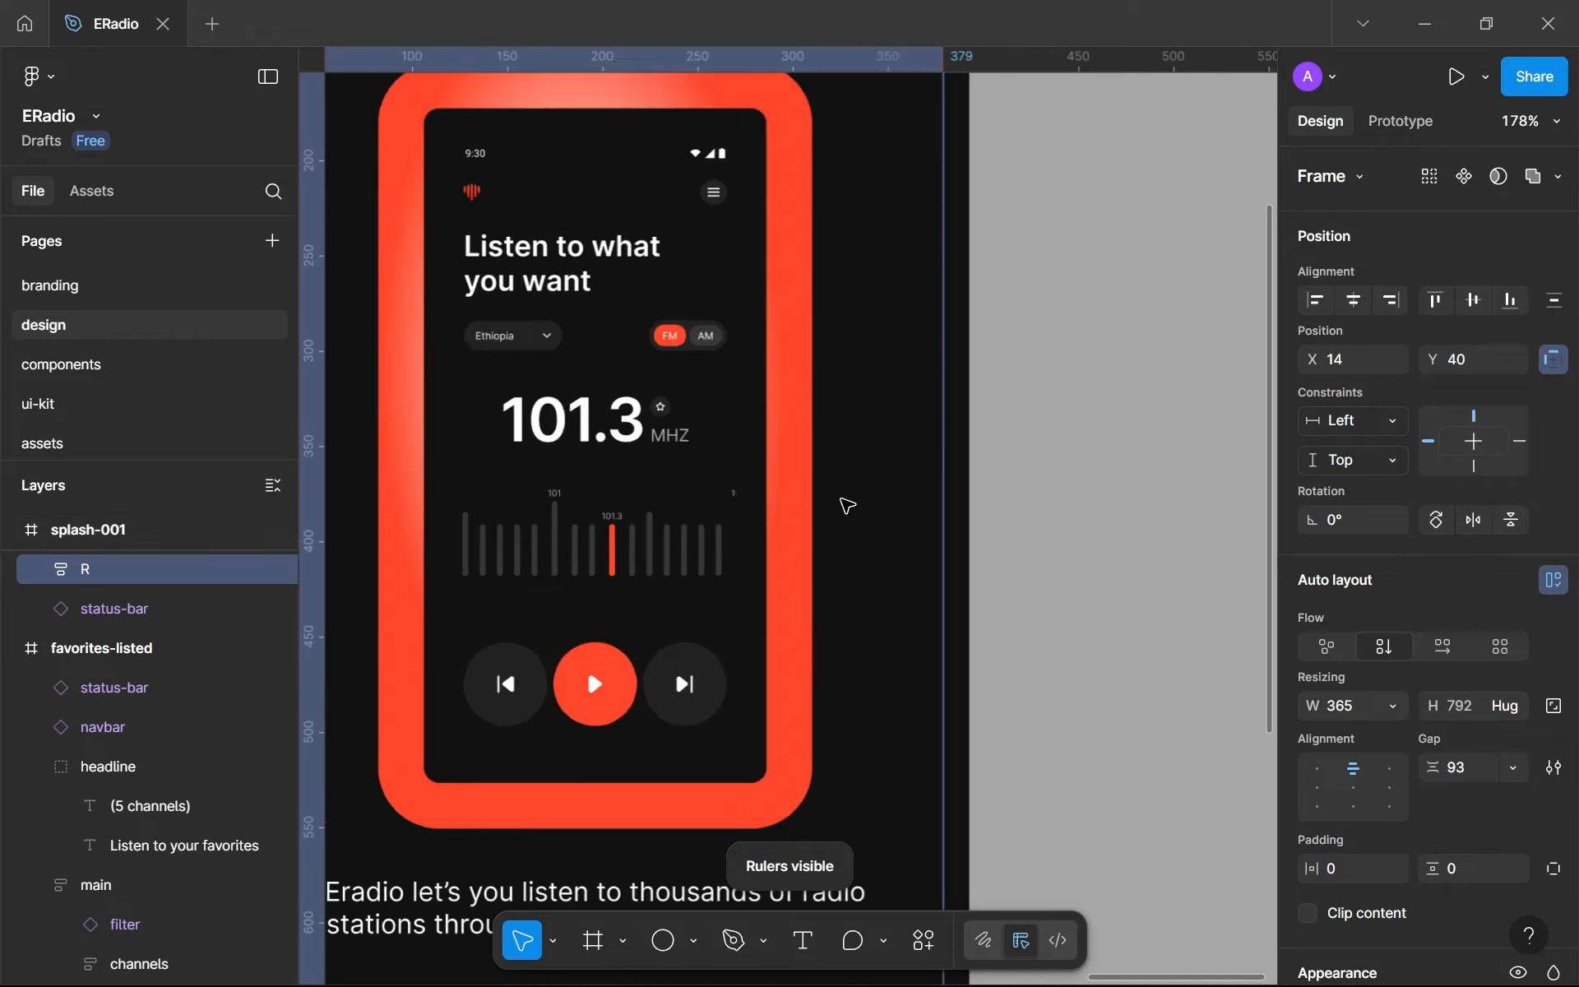
pyautogui.scroll(4, 538, 514)
pyautogui.moveTo(538, 513)
pyautogui.mouseDown()
pyautogui.moveTo(560, 511)
pyautogui.moveTo(539, 504)
pyautogui.mouseUp()
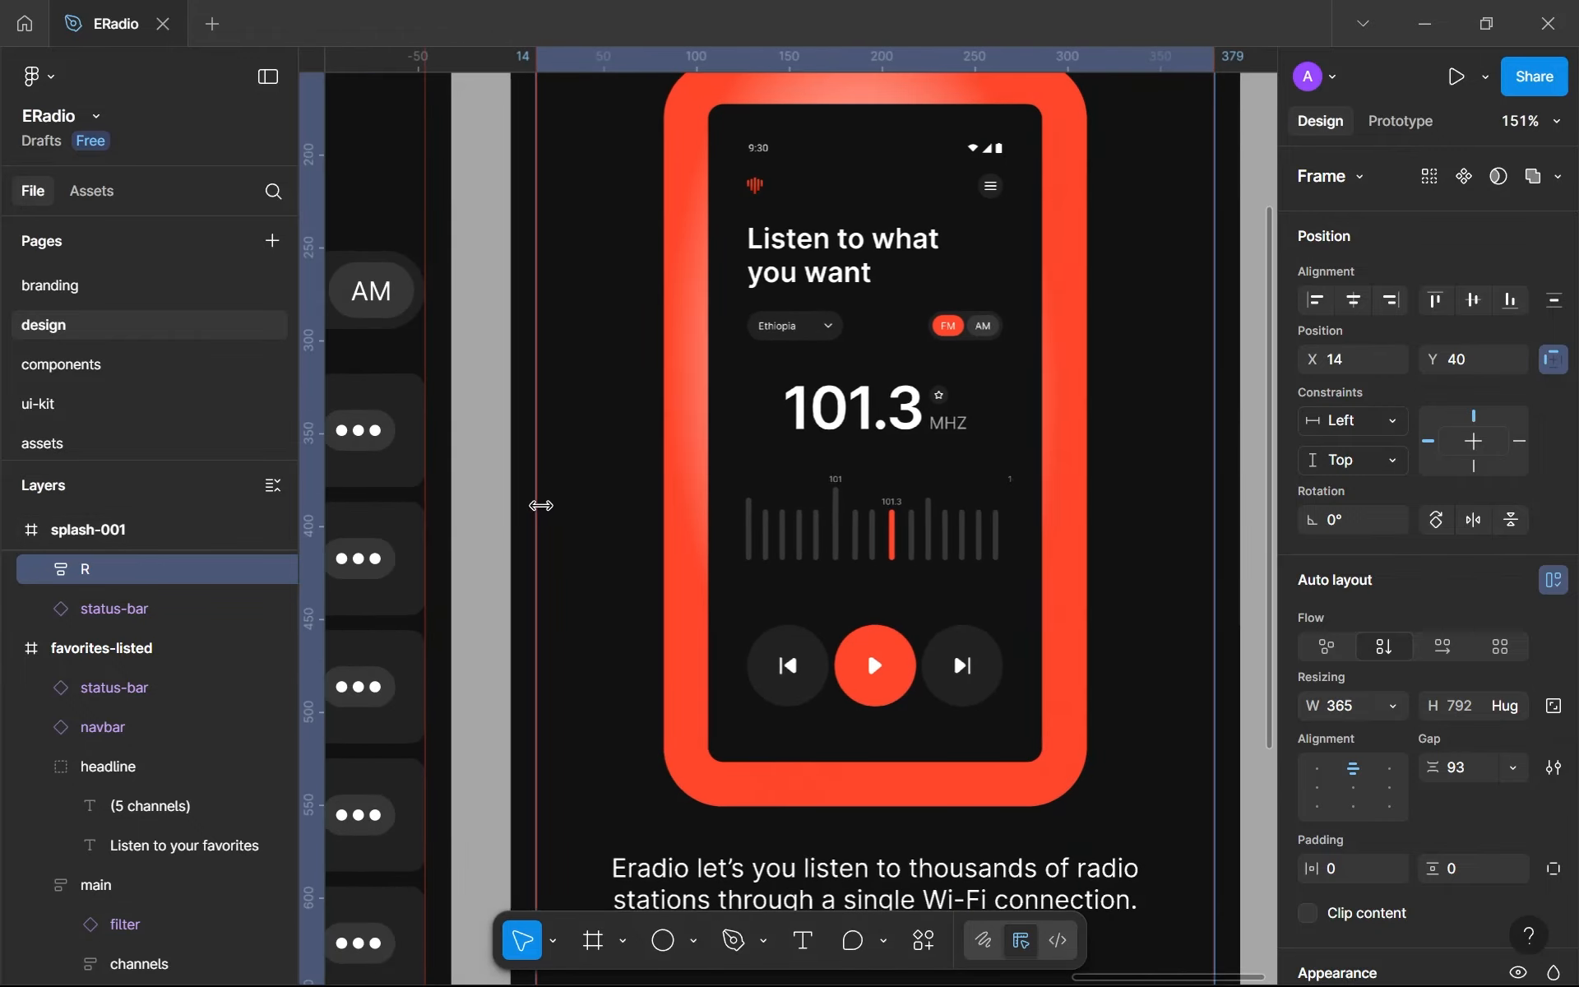
pyautogui.scroll(2, 115, 578)
# - Rename the new auto layout frame as main and place it below status-bar in the splash-001 layer order
pyautogui.doubleClick(95, 696)
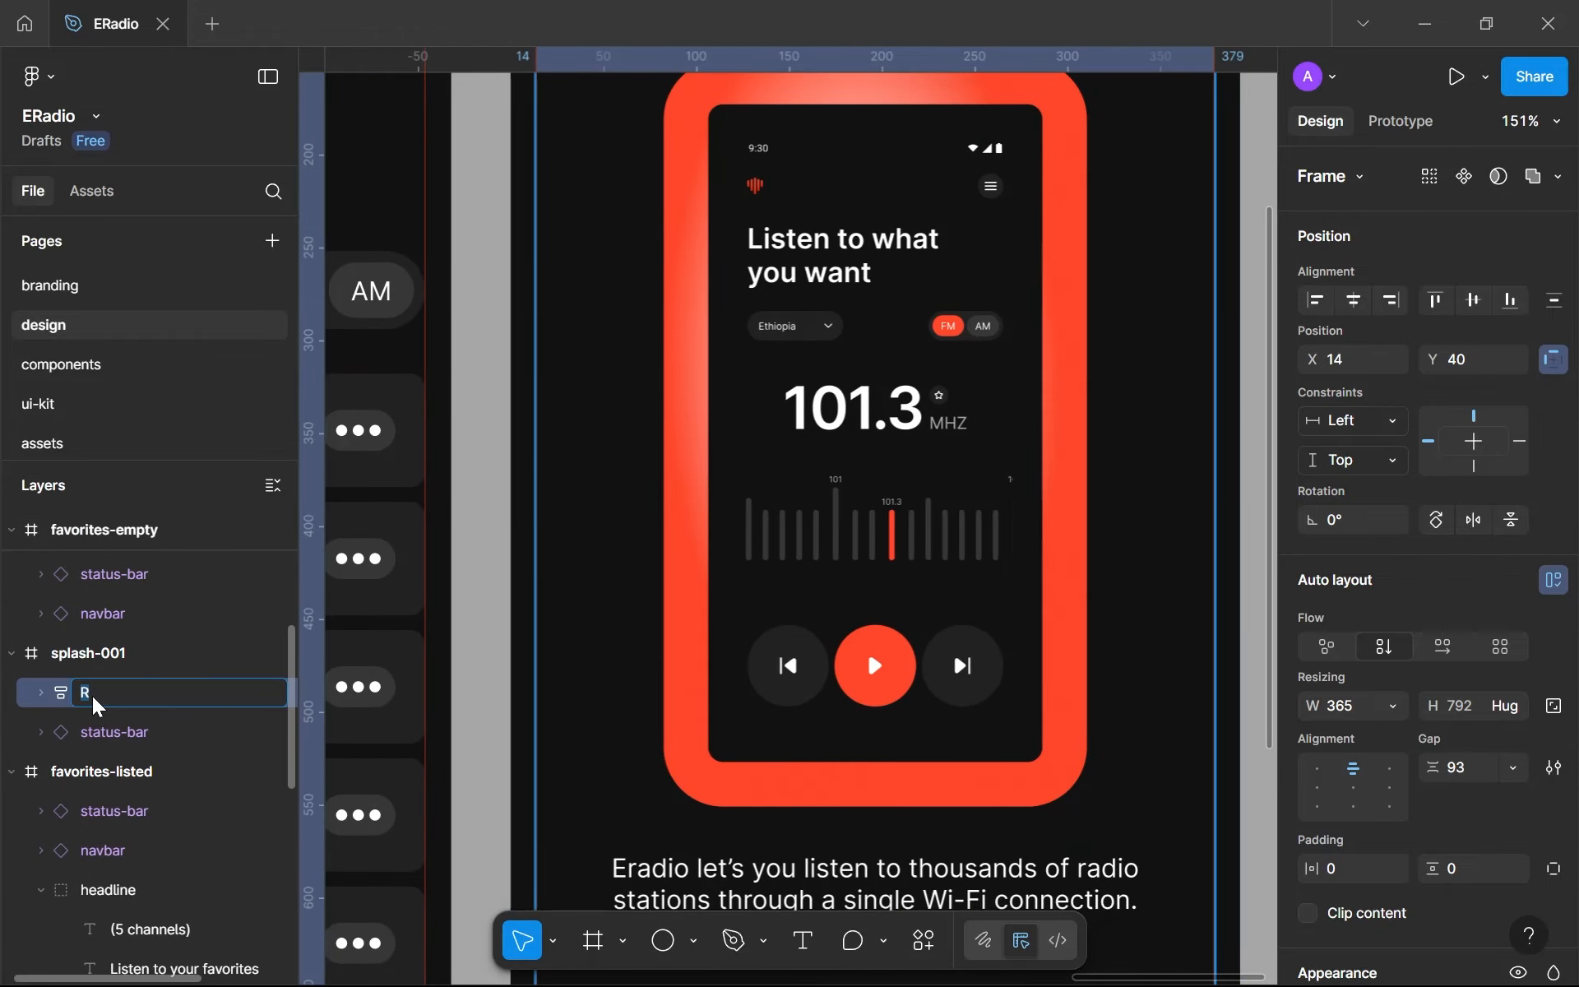
pyautogui.press('Return')
pyautogui.moveTo(95, 702); pyautogui.dragTo(116, 744)
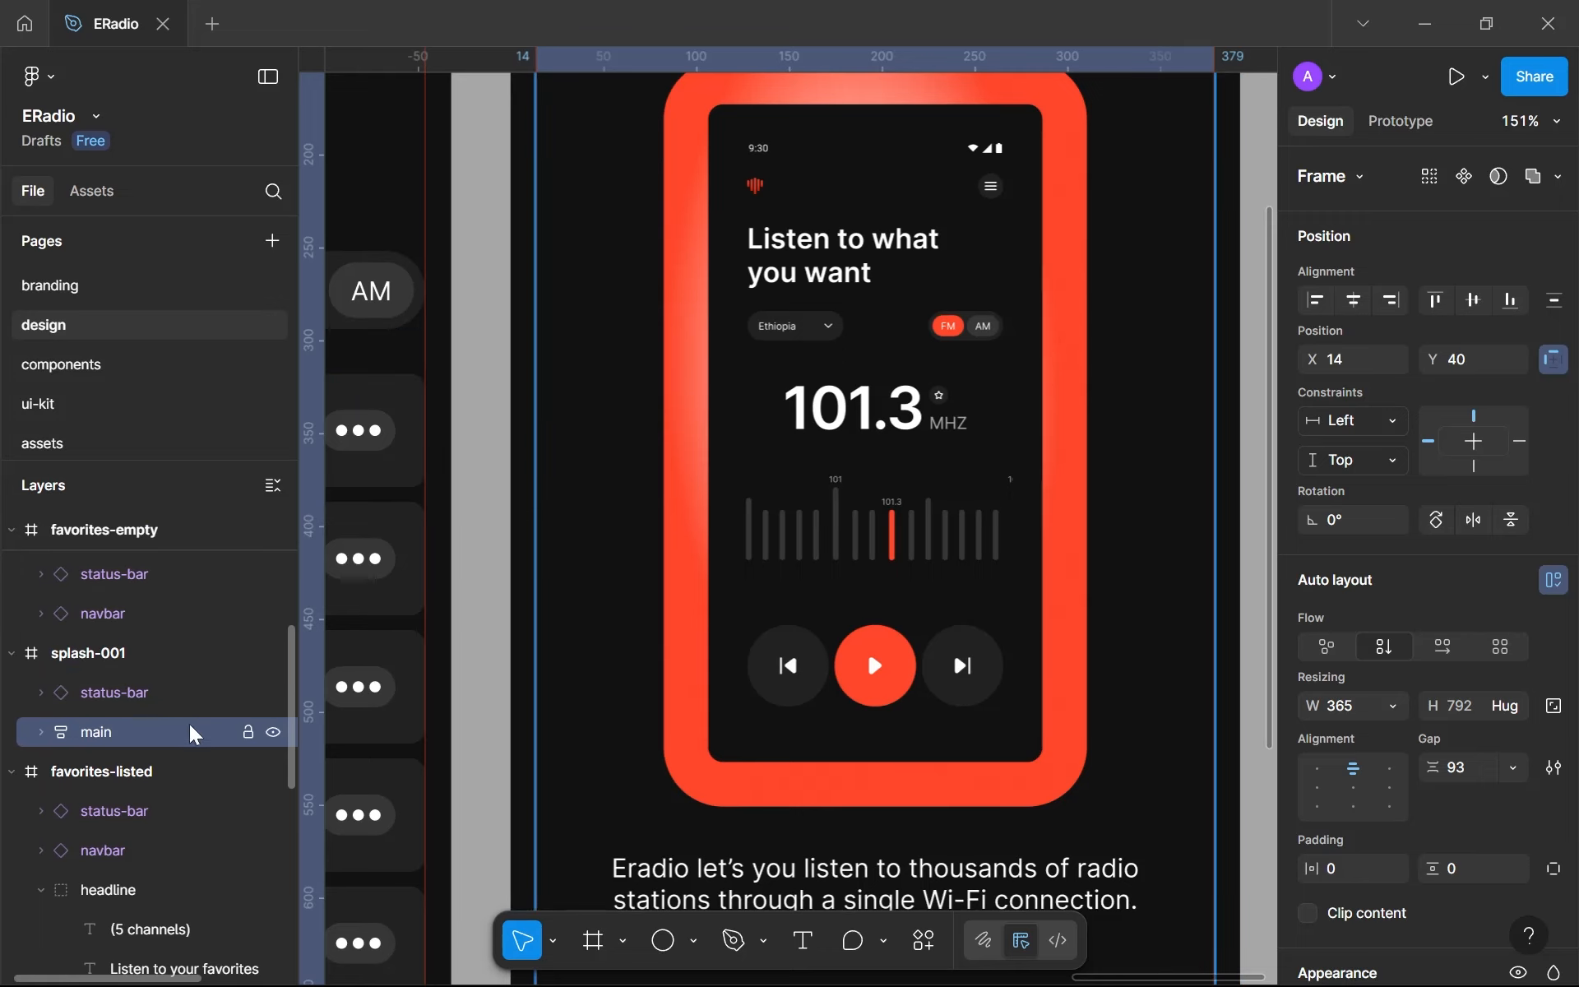
pyautogui.scroll(-5, 593, 669)
pyautogui.click(860, 743)
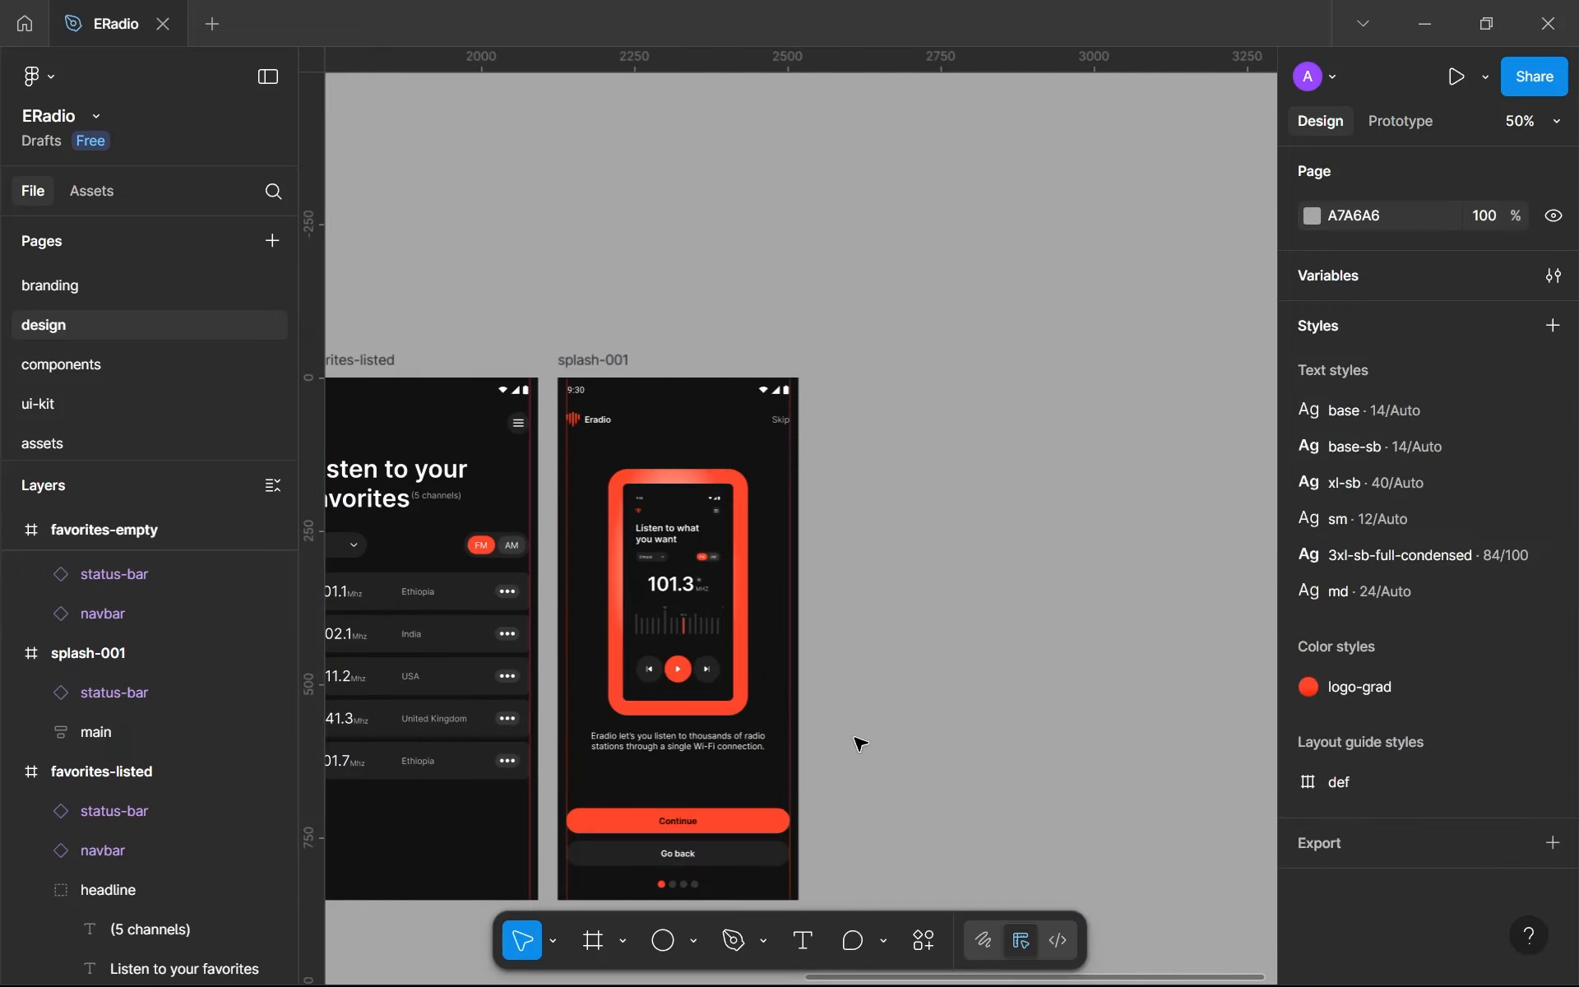
# - Hide the rulers and review the splash-001 screen's layout beside the favorites screens
pyautogui.scroll(4, 860, 743)
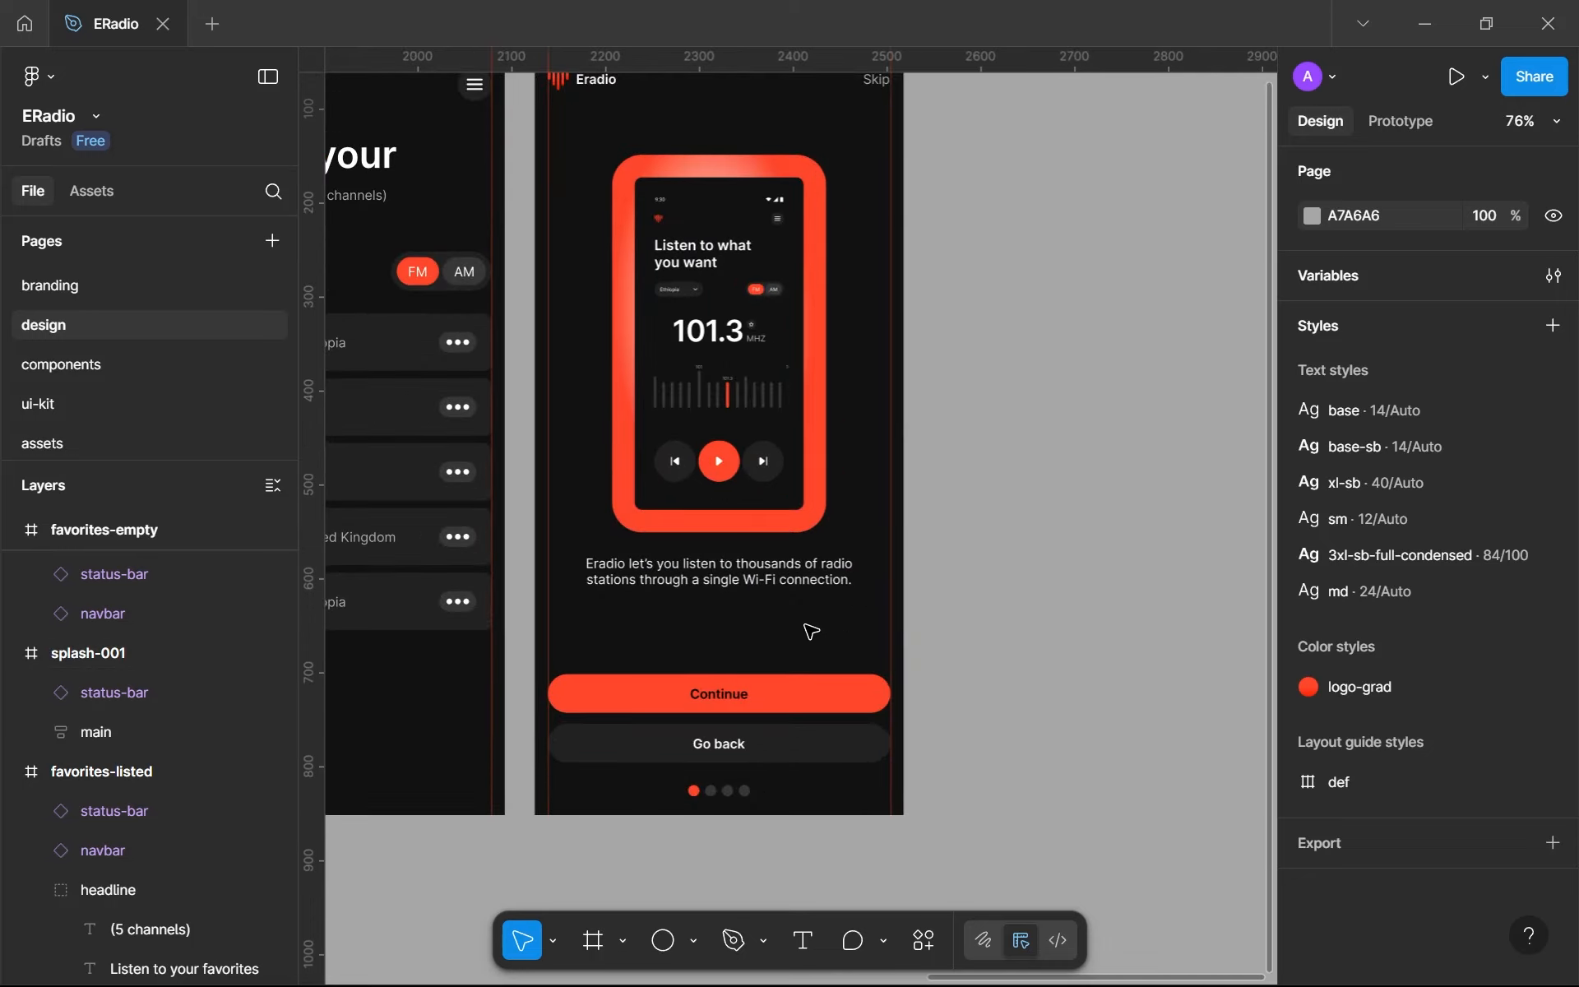
pyautogui.hotkey('shift', 'r')
pyautogui.hscroll(-3, 809, 629)
pyautogui.scroll(1, 946, 627)
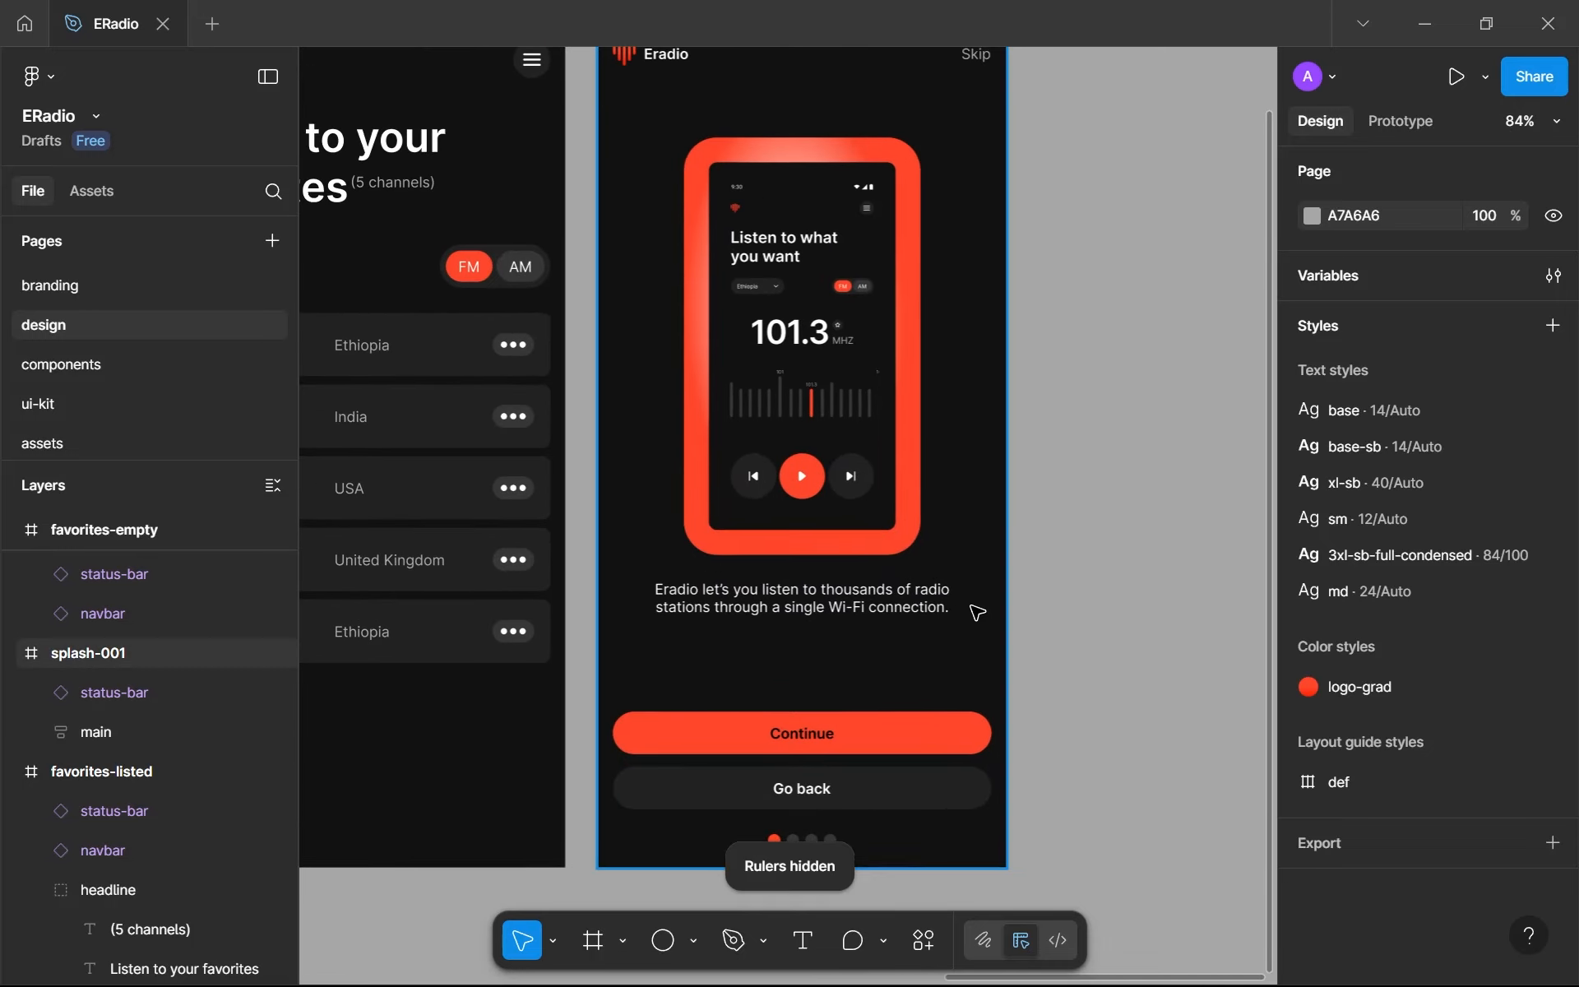
pyautogui.moveTo(978, 612); pyautogui.dragTo(1029, 681)
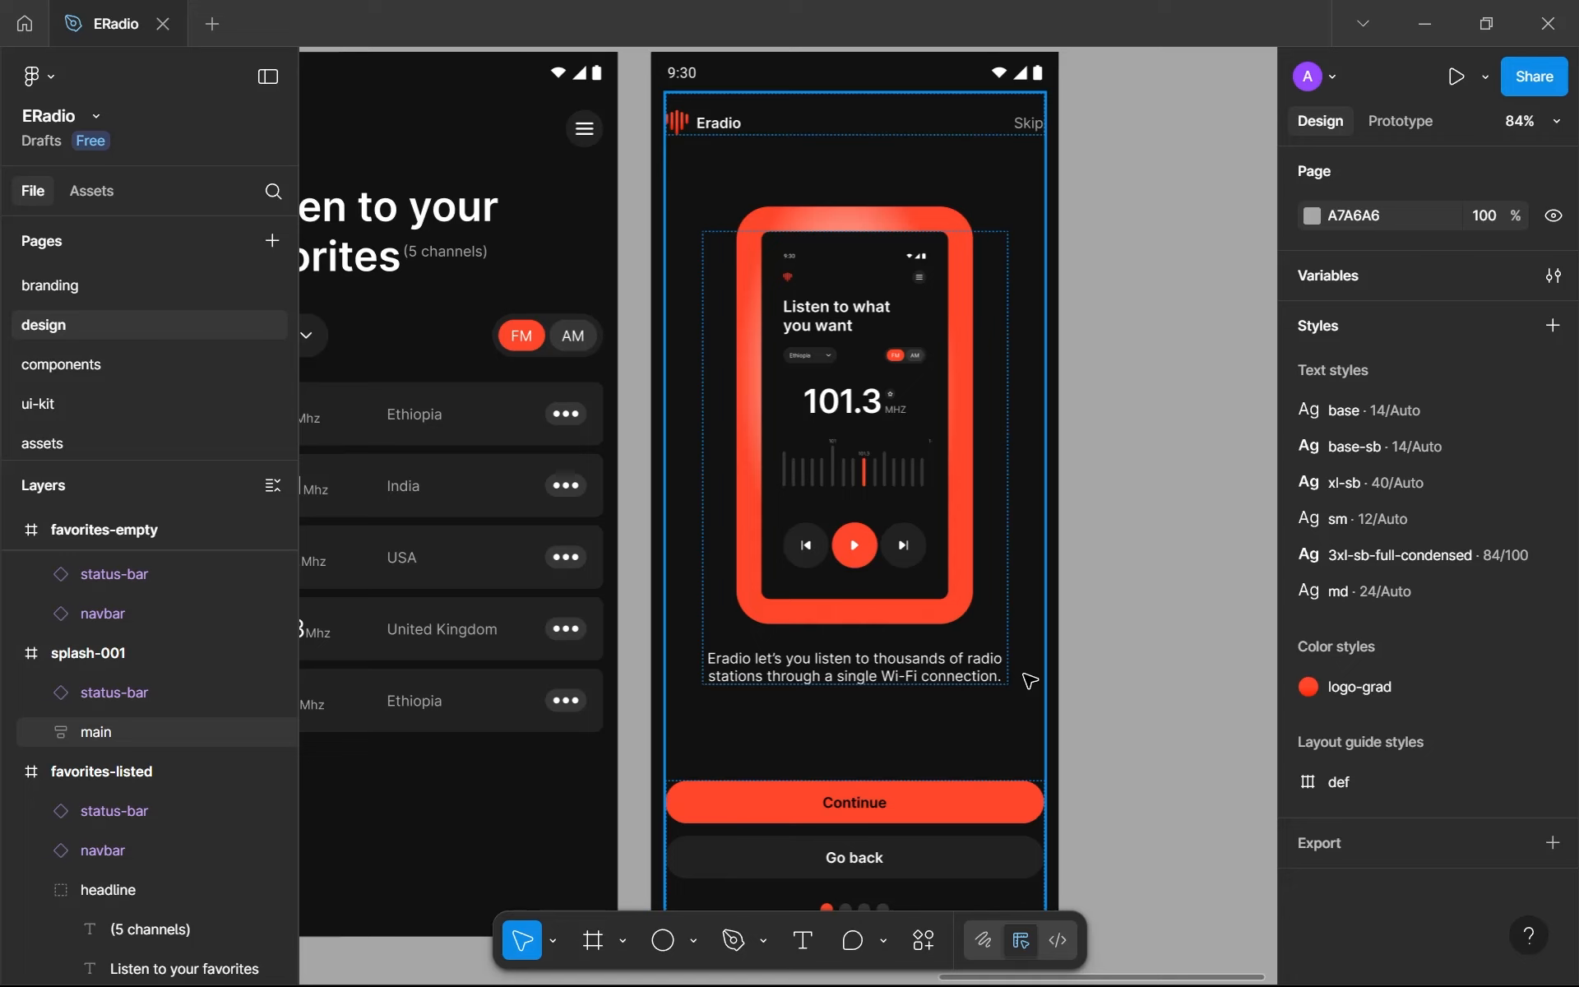
pyautogui.scroll(-3, 1040, 680)
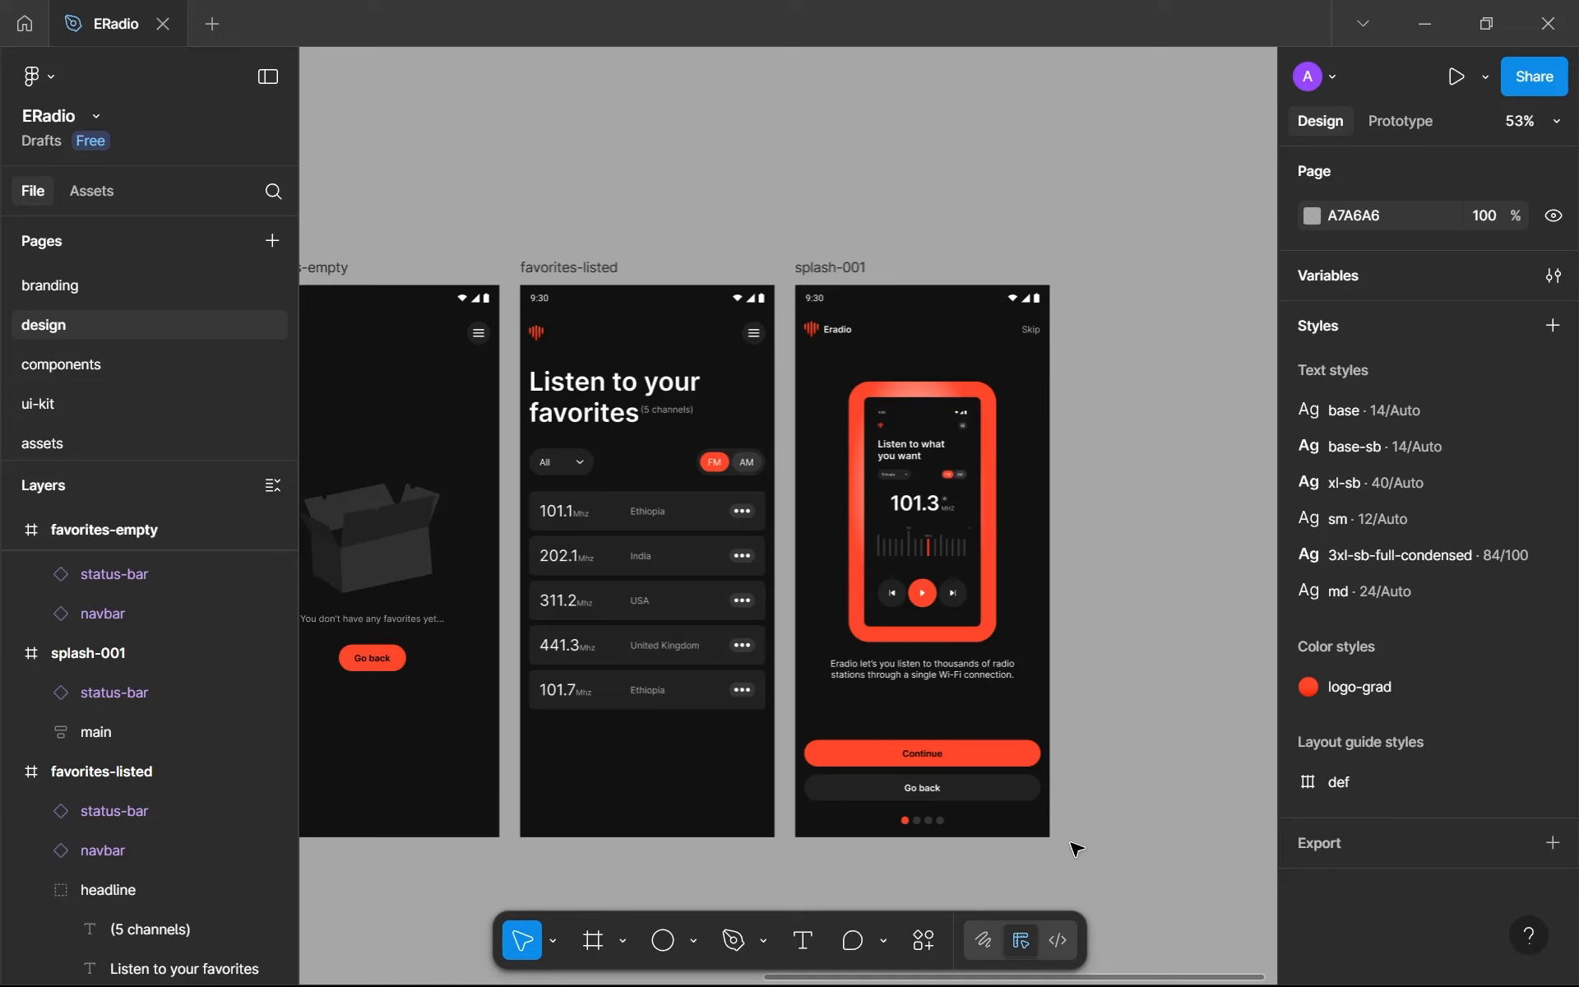
pyautogui.scroll(1, 1072, 804)
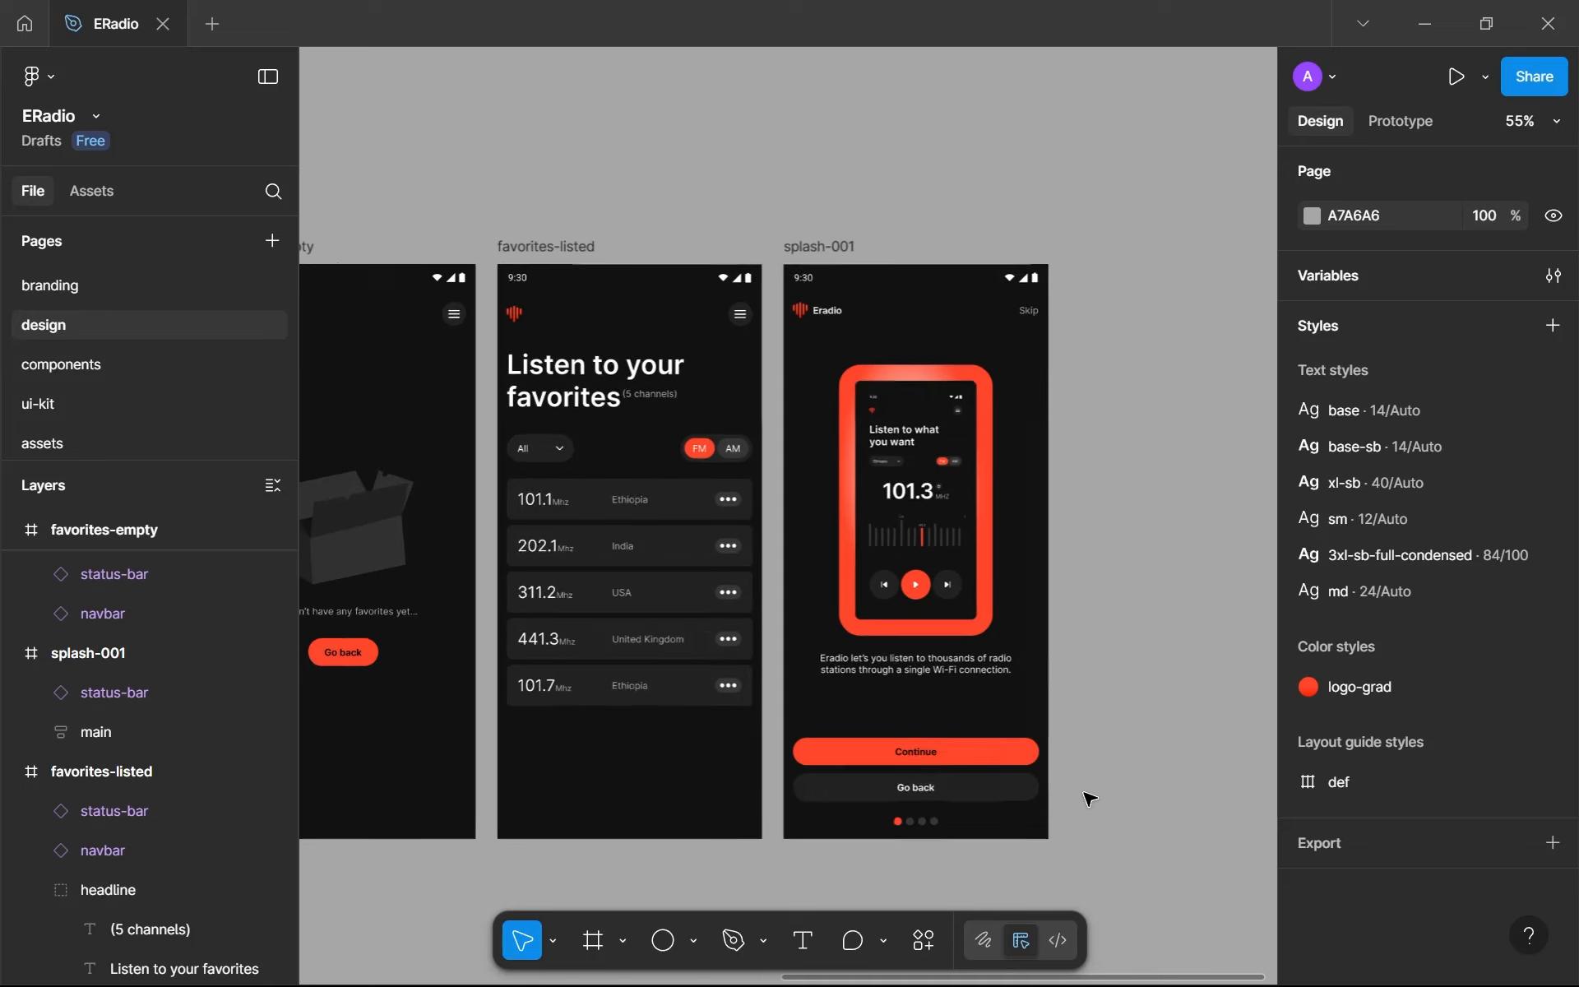